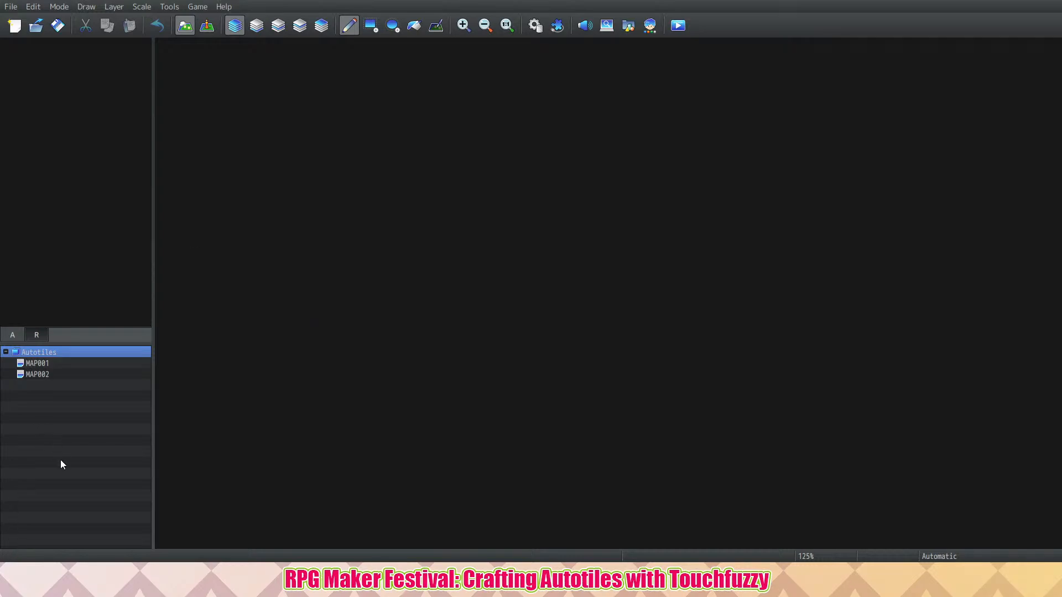
- Open MAP002, switch to Photoshop, and compare the water autotile frames in Water.png with the numbered ones in Outside_A1.png
{"action": "left_click", "coordinate": [70, 376]}
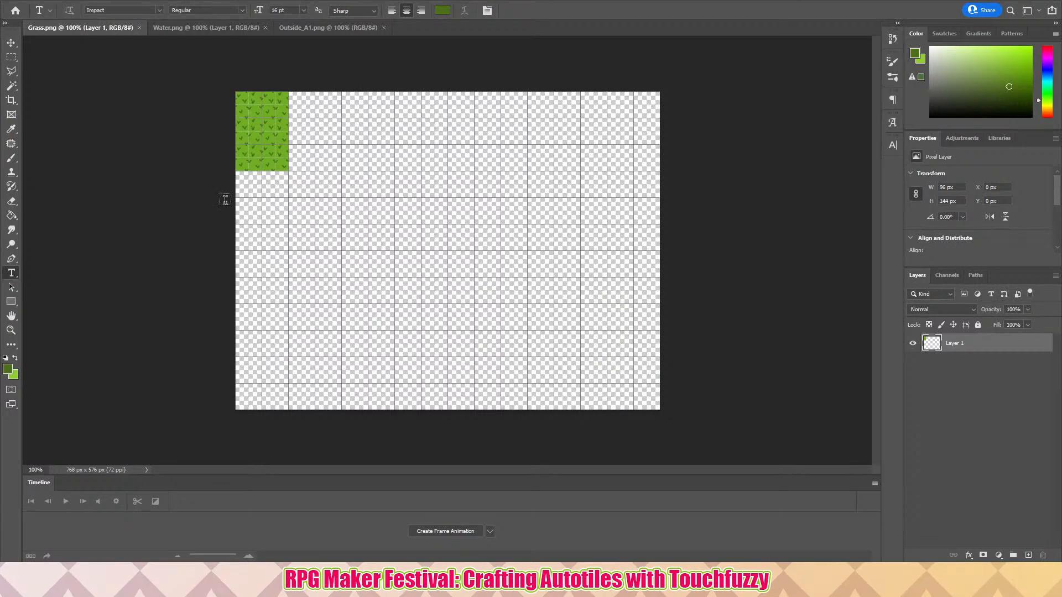
{"action": "left_click", "coordinate": [184, 31]}
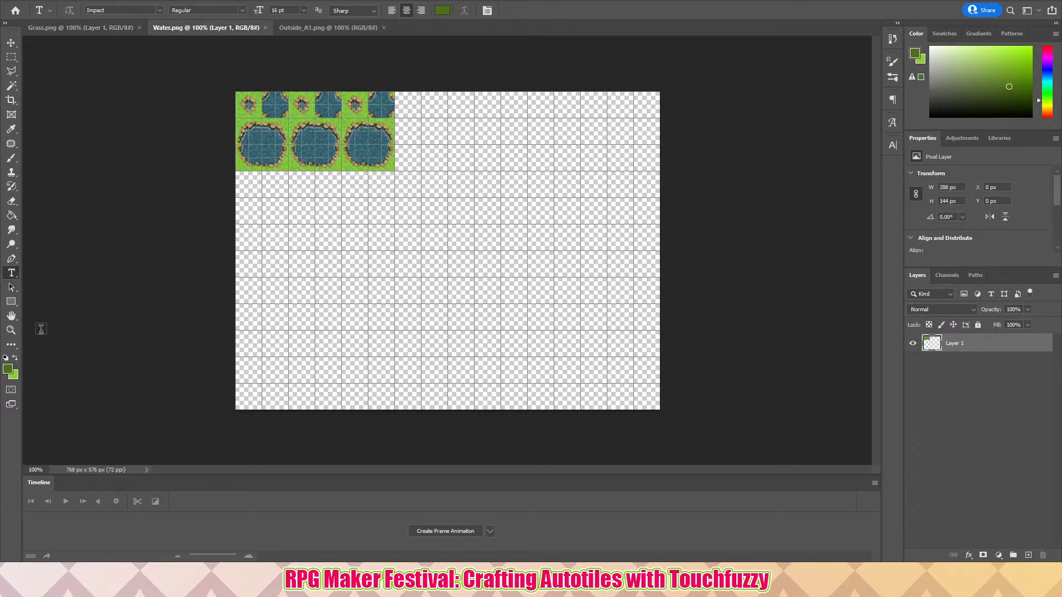
{"action": "left_click", "coordinate": [11, 330]}
{"action": "left_click", "coordinate": [294, 163]}
{"action": "left_click", "coordinate": [294, 163]}
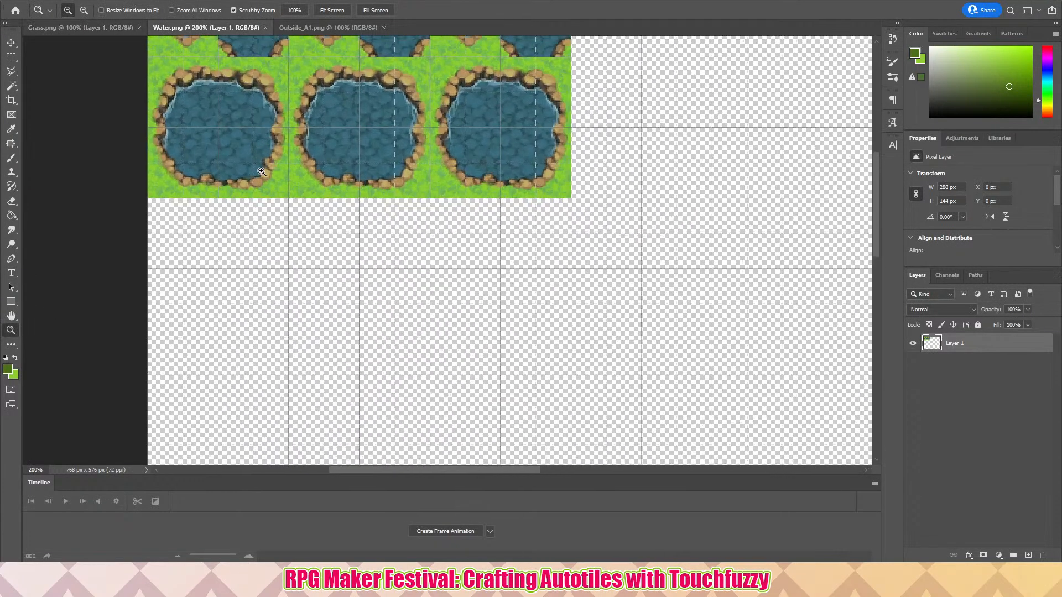
{"action": "scroll", "coordinate": [339, 246], "scroll_direction": "up", "scroll_amount": 3}
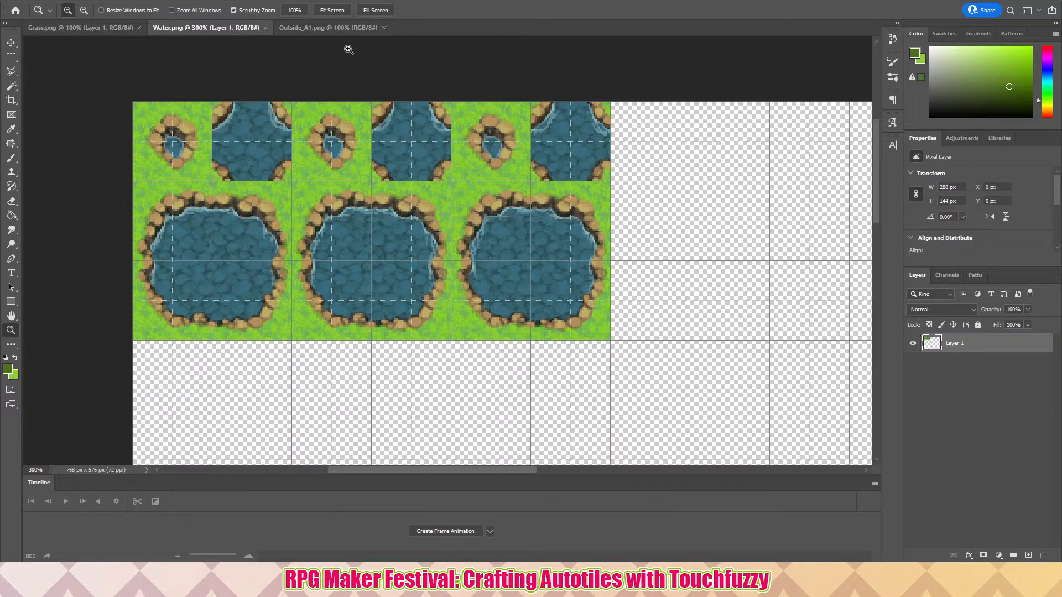
{"action": "left_click", "coordinate": [324, 26]}
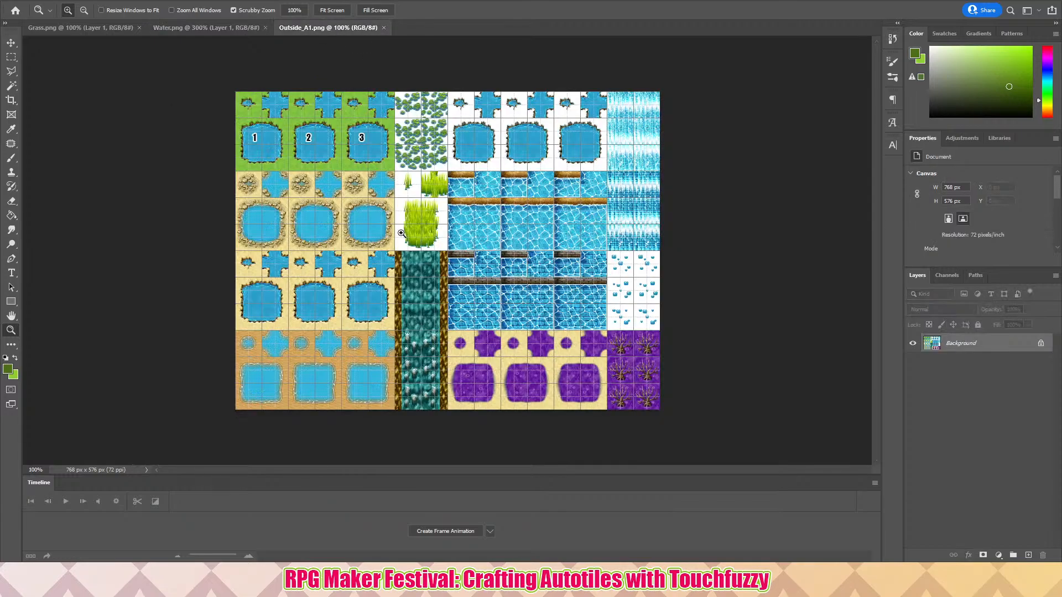
{"action": "left_click", "coordinate": [291, 135]}
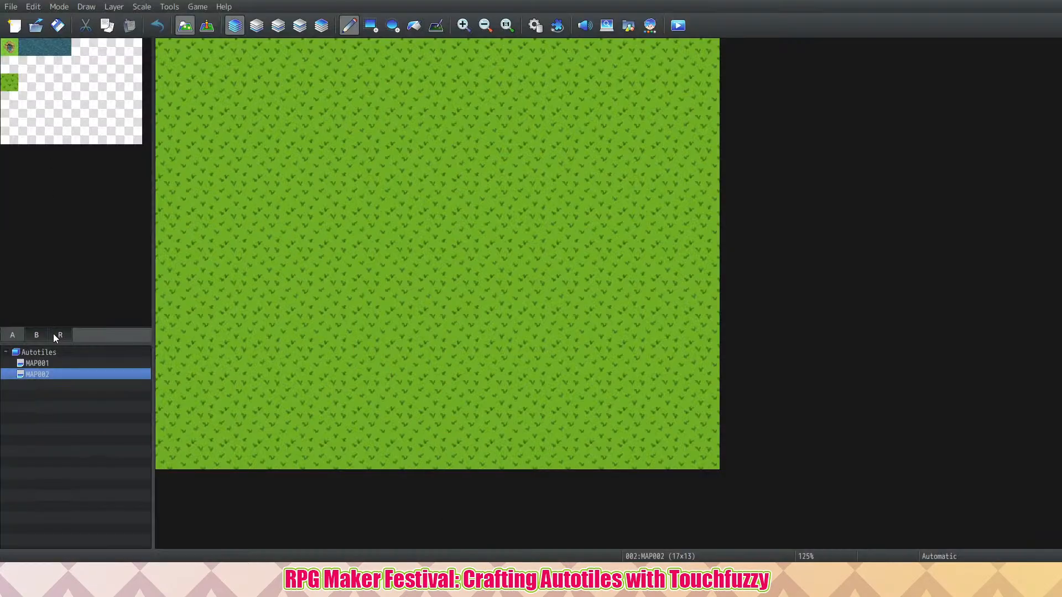
- Switch to RPG Maker MZ, open MAP001, and playtest a new game with changes saved to watch the numbered water animate
{"action": "left_click", "coordinate": [51, 362]}
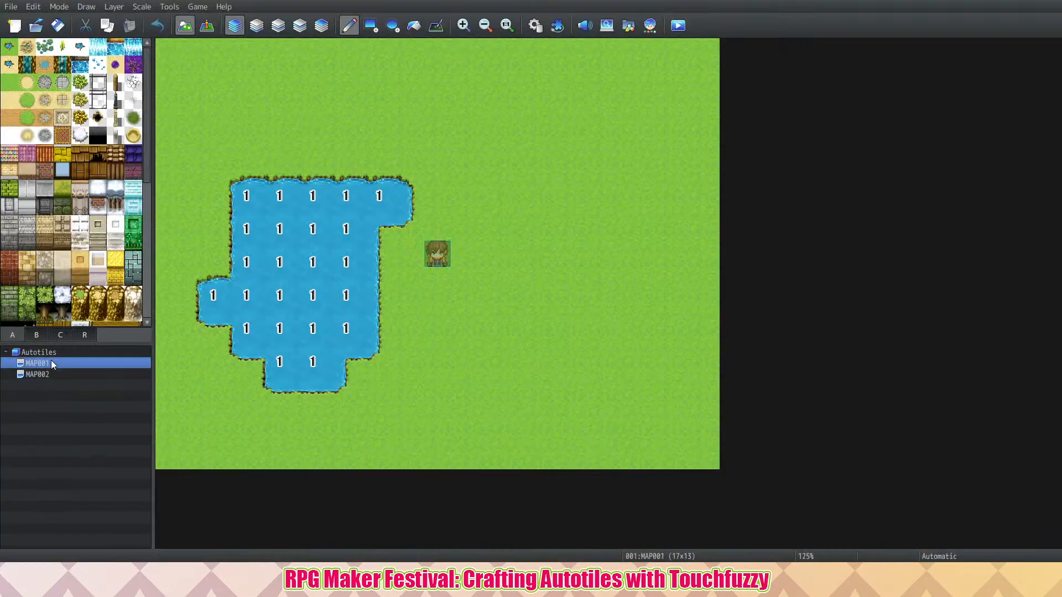
{"action": "left_click", "coordinate": [208, 7]}
{"action": "left_click", "coordinate": [221, 21]}
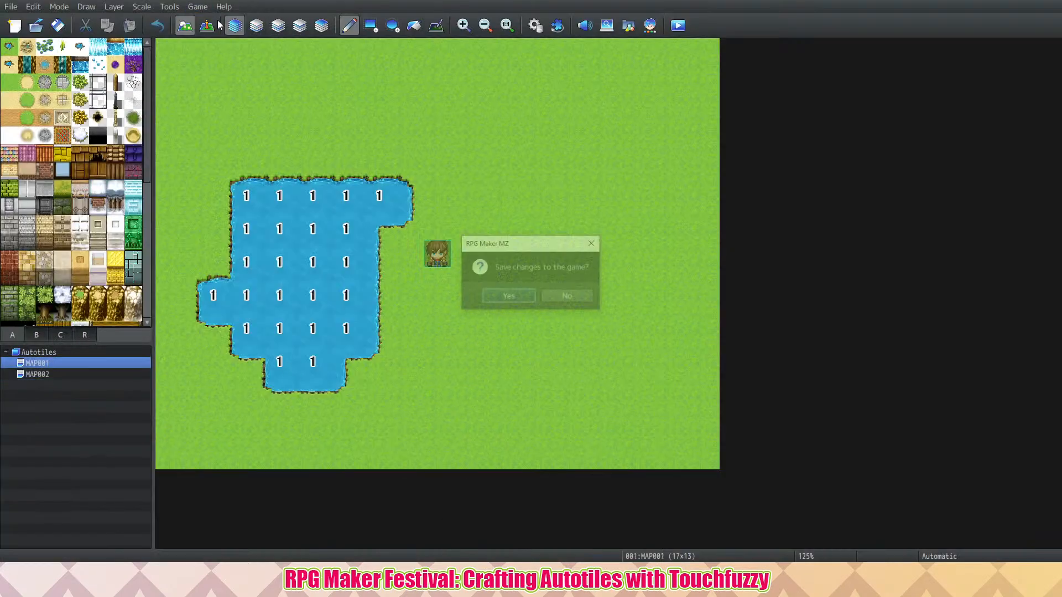
{"action": "left_click", "coordinate": [522, 295]}
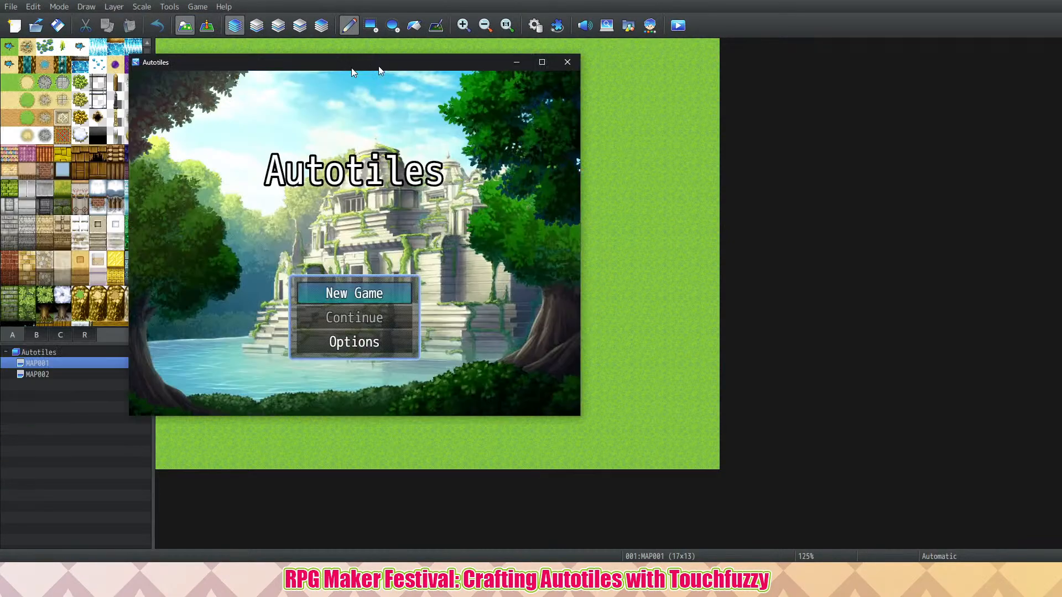
{"action": "left_click_drag", "start_coordinate": [379, 68], "coordinate": [544, 80]}
{"action": "key", "text": "Return"}
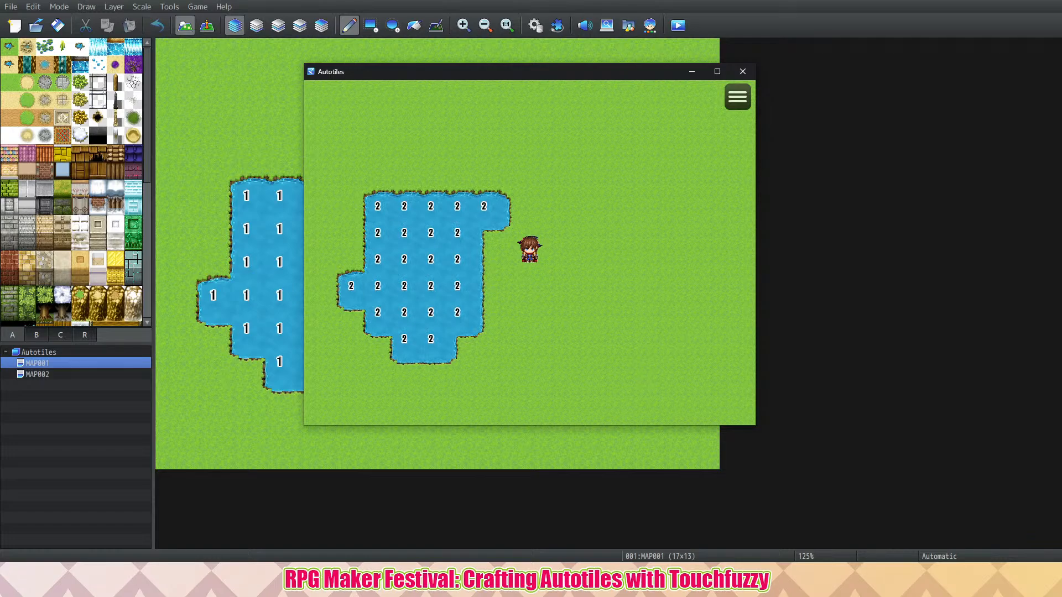
{"action": "left_click", "coordinate": [745, 72]}
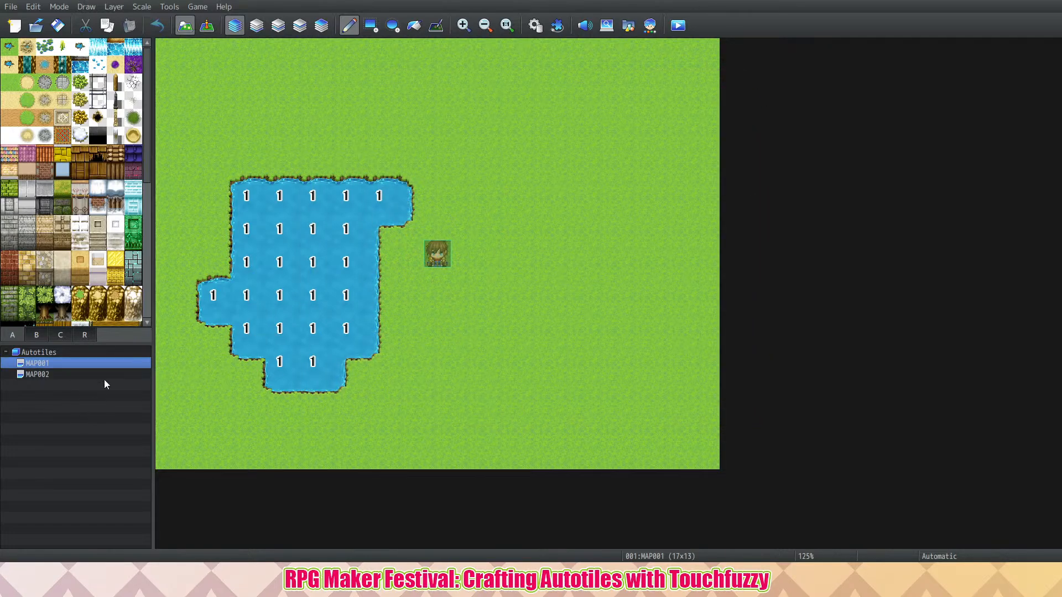
- Return to MAP002 in the map list, switch to Photoshop, and close Outside_A1.png
{"action": "left_click", "coordinate": [73, 376]}
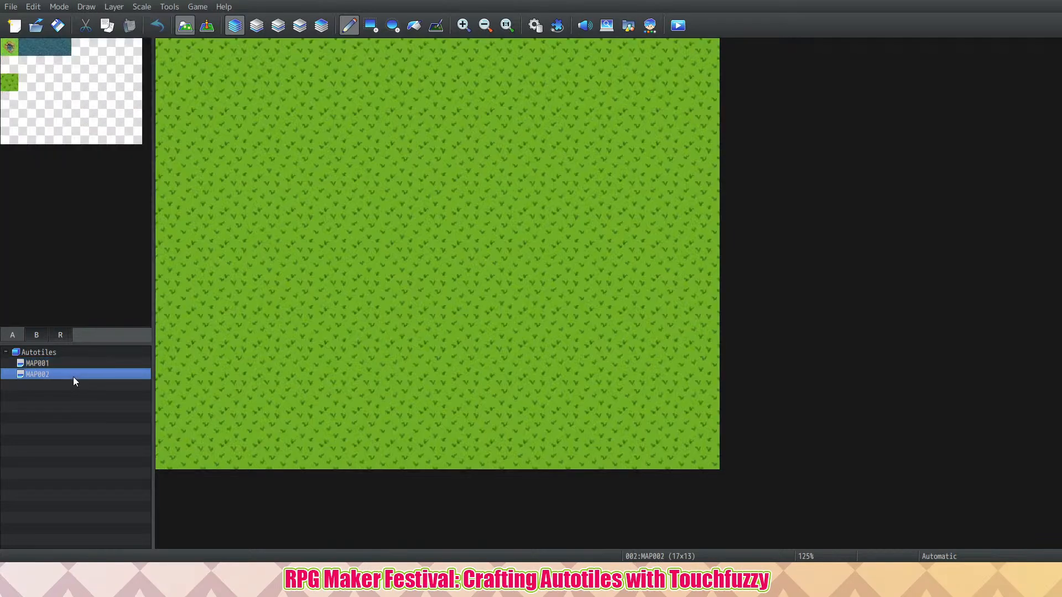
{"action": "left_click", "coordinate": [72, 363]}
{"action": "left_click", "coordinate": [84, 374]}
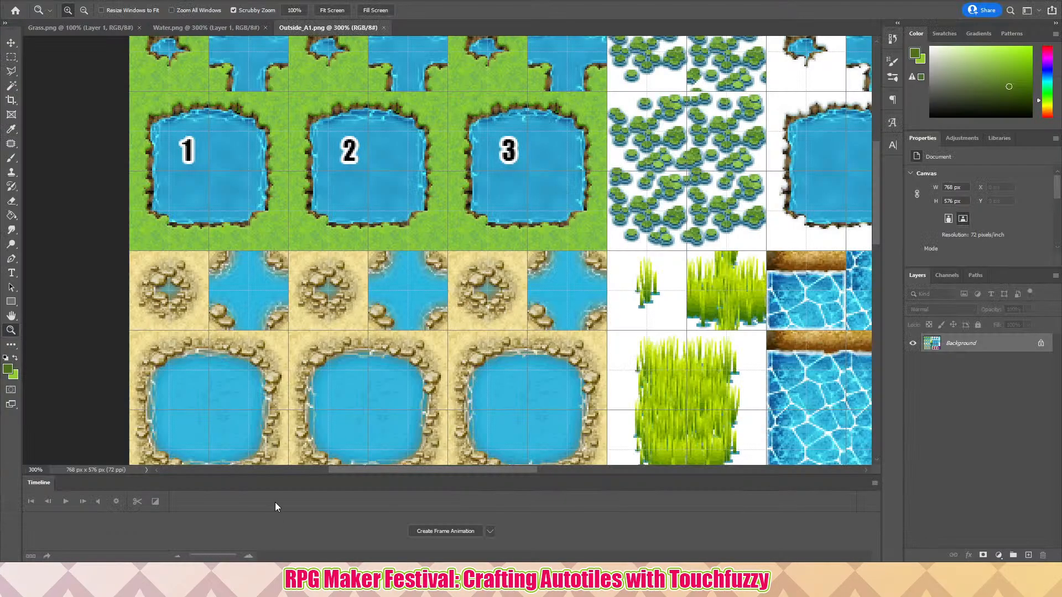
{"action": "left_click", "coordinate": [383, 28]}
{"action": "scroll", "coordinate": [269, 54], "scroll_direction": "up", "scroll_amount": 3}
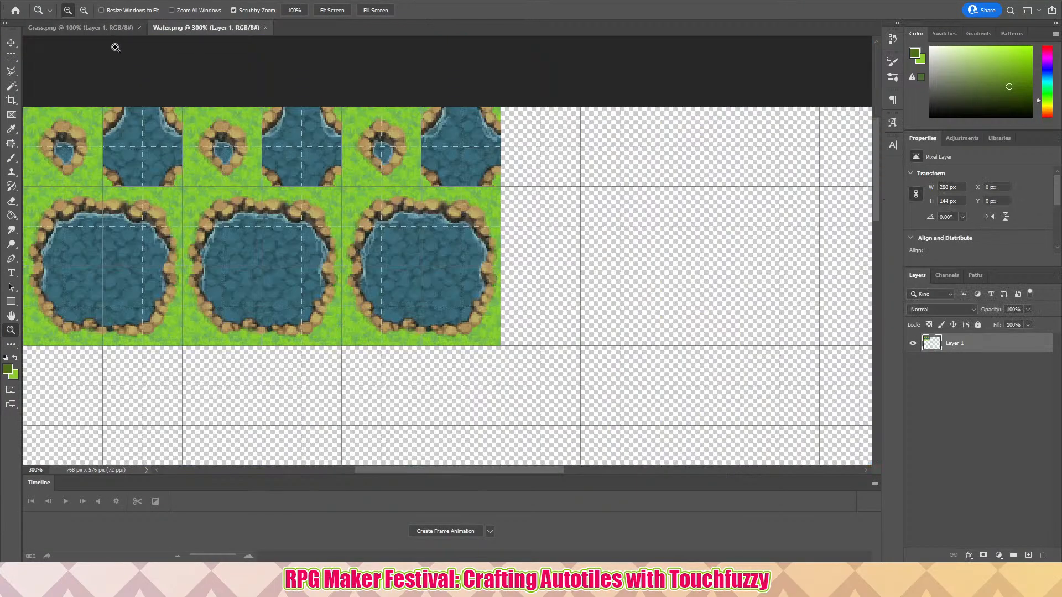
- Examine the grass autotile block in Grass.png up close and compare it with the water autotiles in Water.png
{"action": "left_click", "coordinate": [96, 27]}
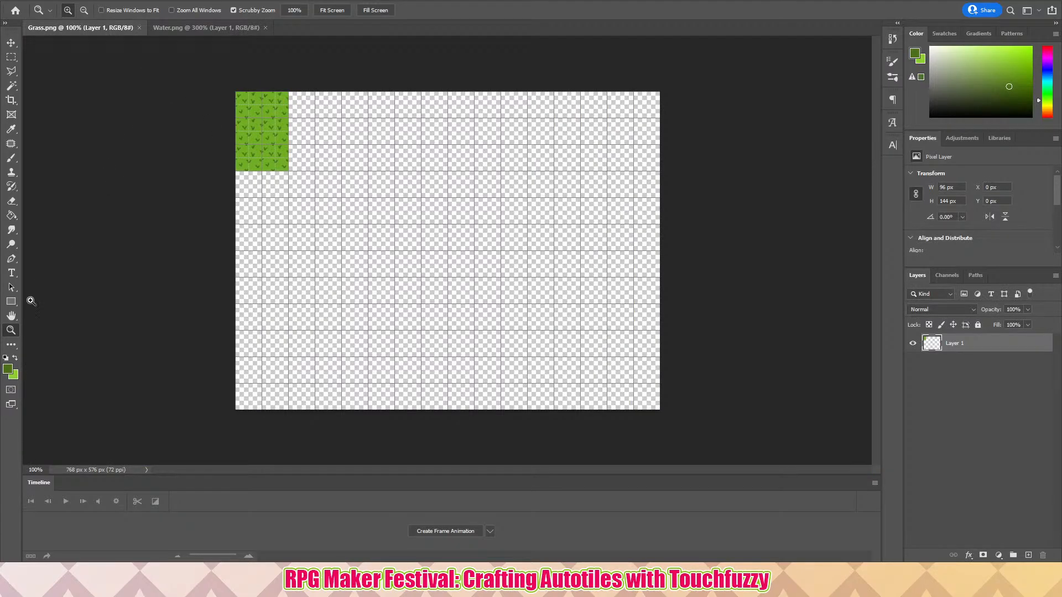
{"action": "left_click", "coordinate": [252, 122]}
{"action": "left_click", "coordinate": [252, 121]}
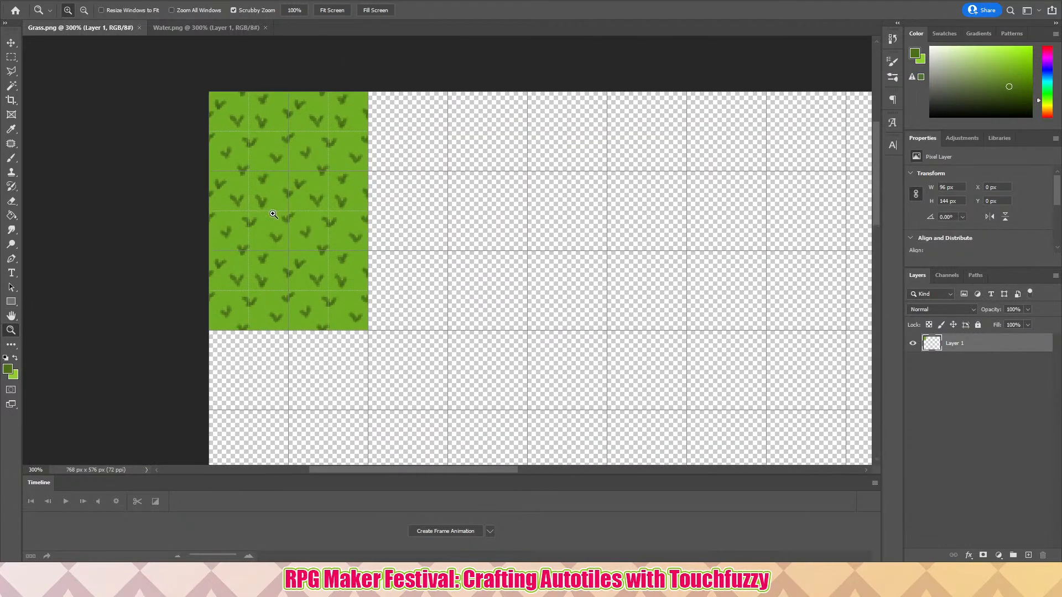
{"action": "left_click", "coordinate": [185, 30]}
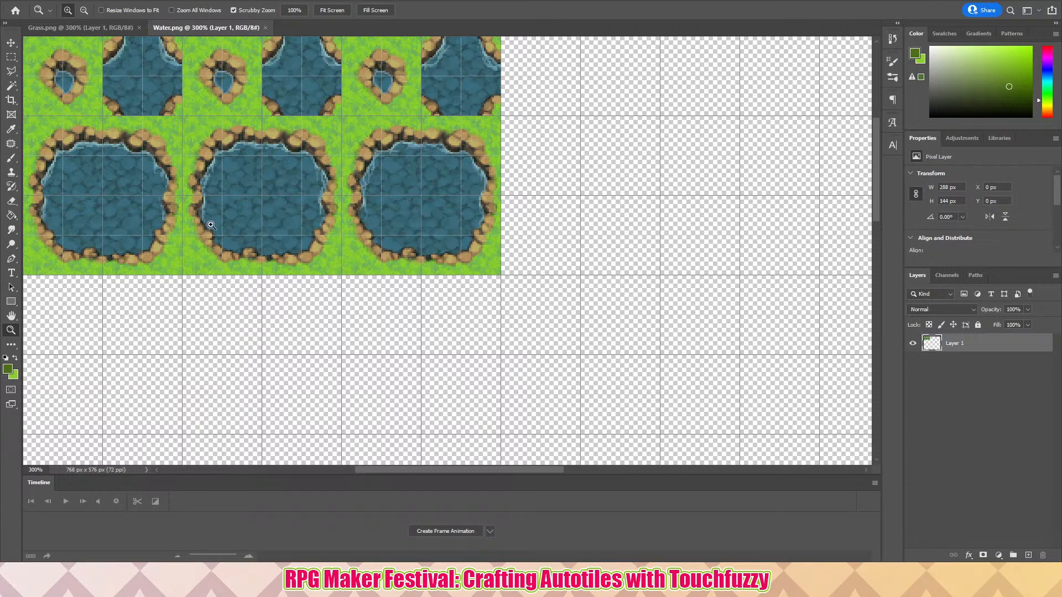
{"action": "scroll", "coordinate": [301, 317], "scroll_direction": "up", "scroll_amount": 1}
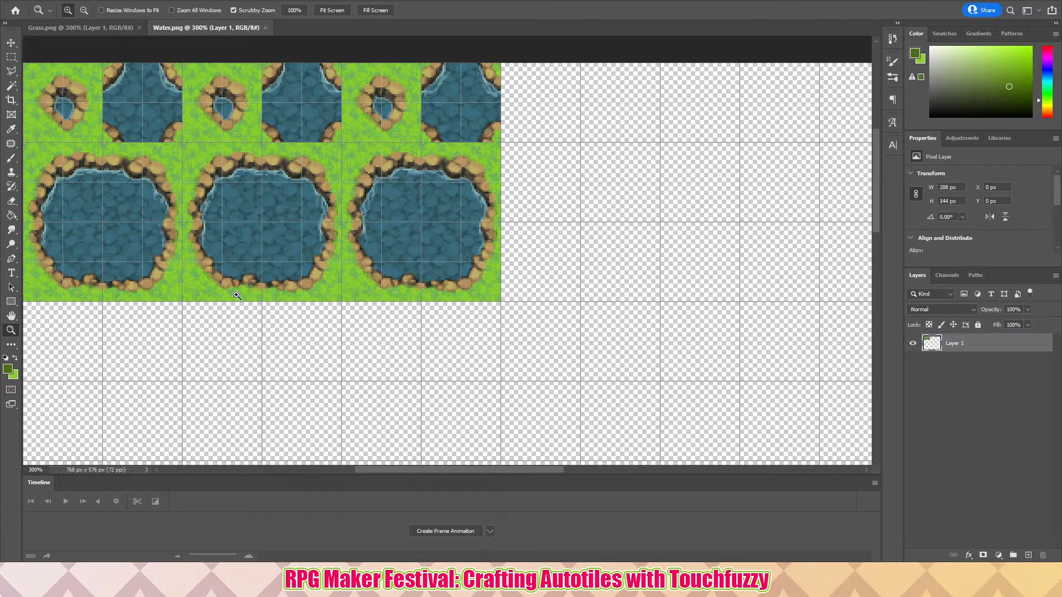
{"action": "left_click", "coordinate": [79, 30]}
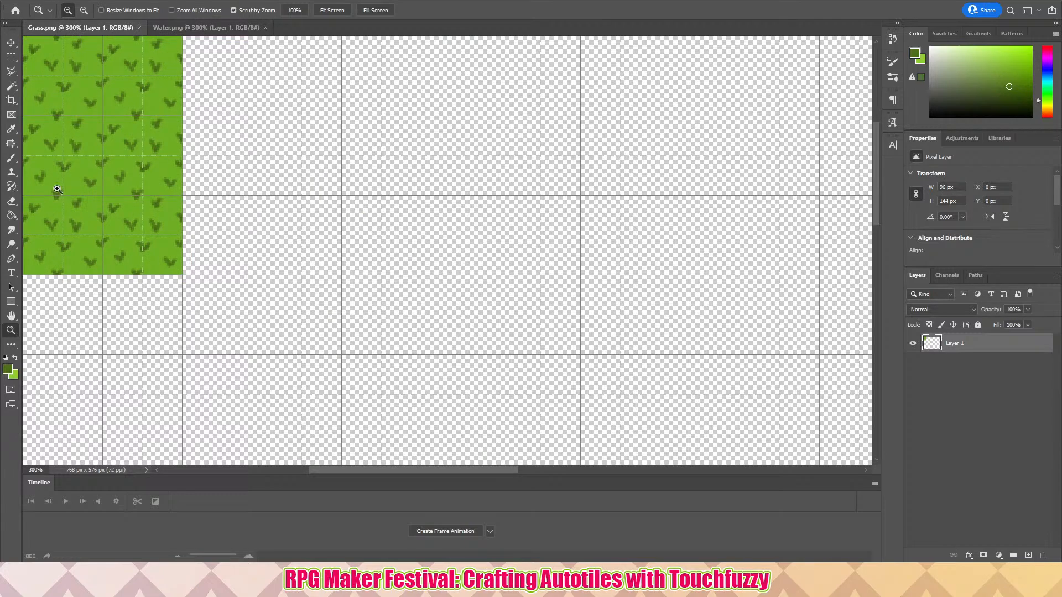
{"action": "scroll", "coordinate": [209, 341], "scroll_direction": "up", "scroll_amount": 2}
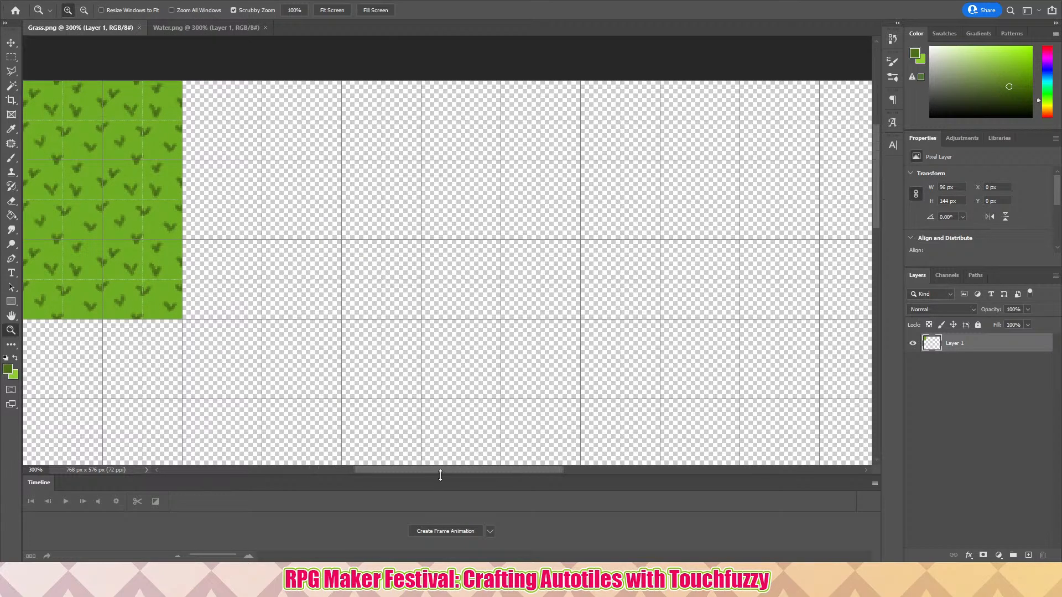
{"action": "left_click", "coordinate": [442, 462]}
{"action": "scroll", "coordinate": [396, 379], "scroll_direction": "left", "scroll_amount": 5}
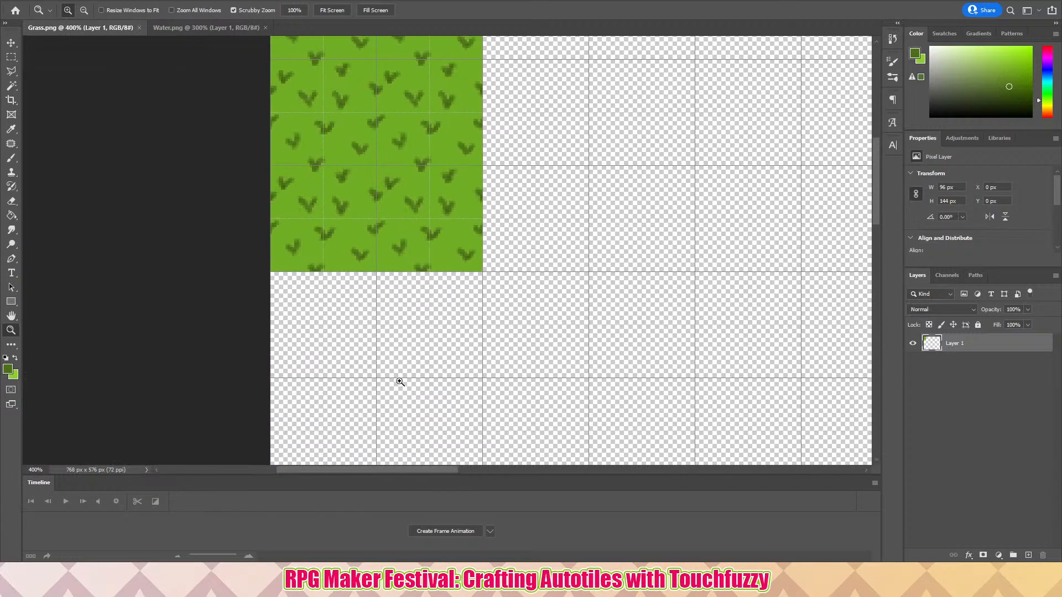
{"action": "scroll", "coordinate": [580, 312], "scroll_direction": "up", "scroll_amount": 2}
{"action": "scroll", "coordinate": [581, 312], "scroll_direction": "up", "scroll_amount": 3}
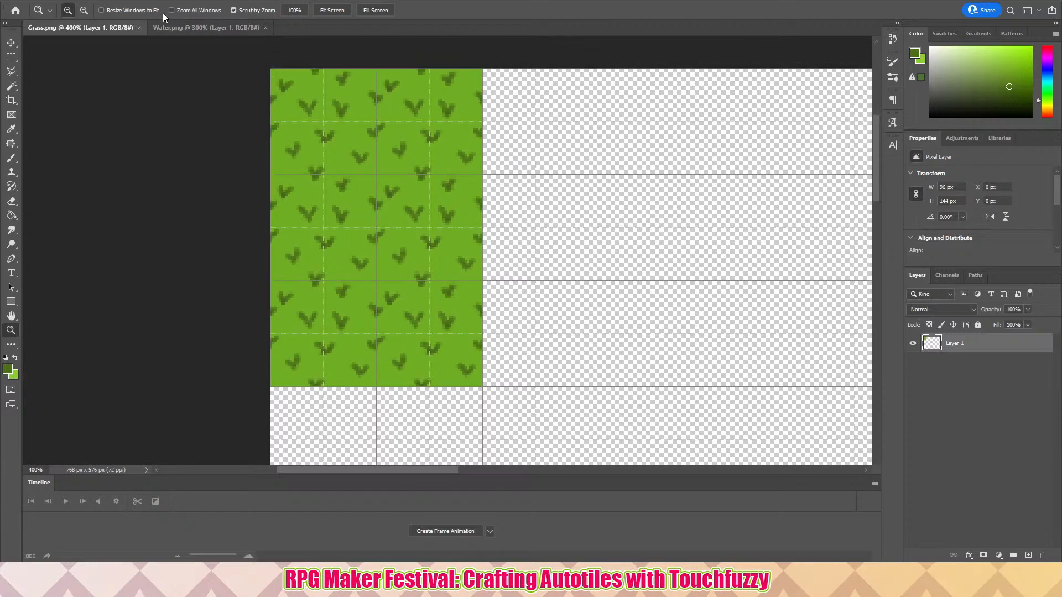
- Select the whole block of three water autotile frames in Water.png and delete it
{"action": "left_click", "coordinate": [176, 31]}
{"action": "scroll", "coordinate": [402, 470], "scroll_direction": "up", "scroll_amount": 3}
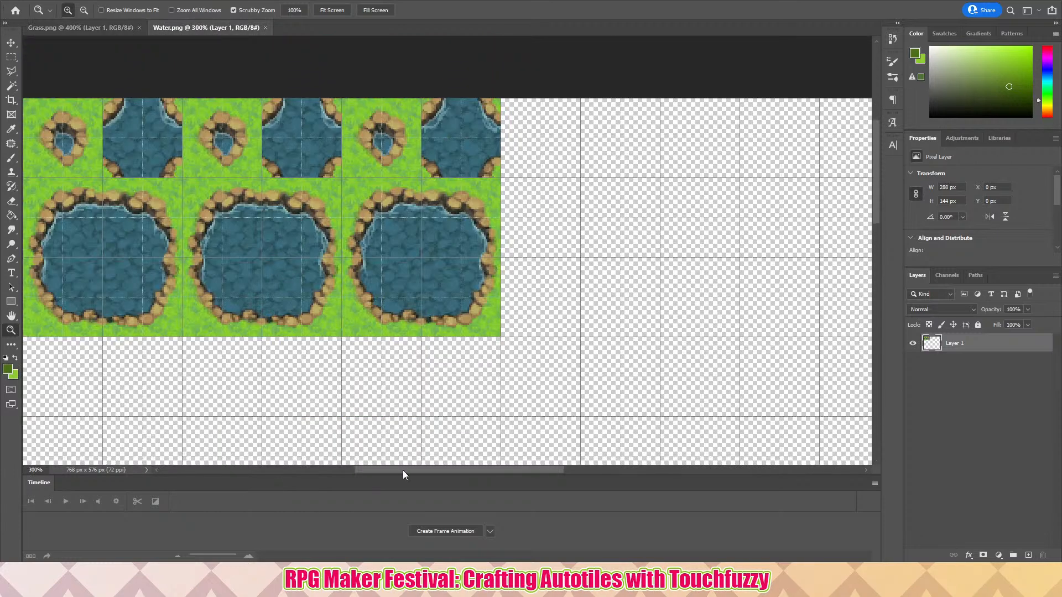
{"action": "scroll", "coordinate": [422, 473], "scroll_direction": "left", "scroll_amount": 1}
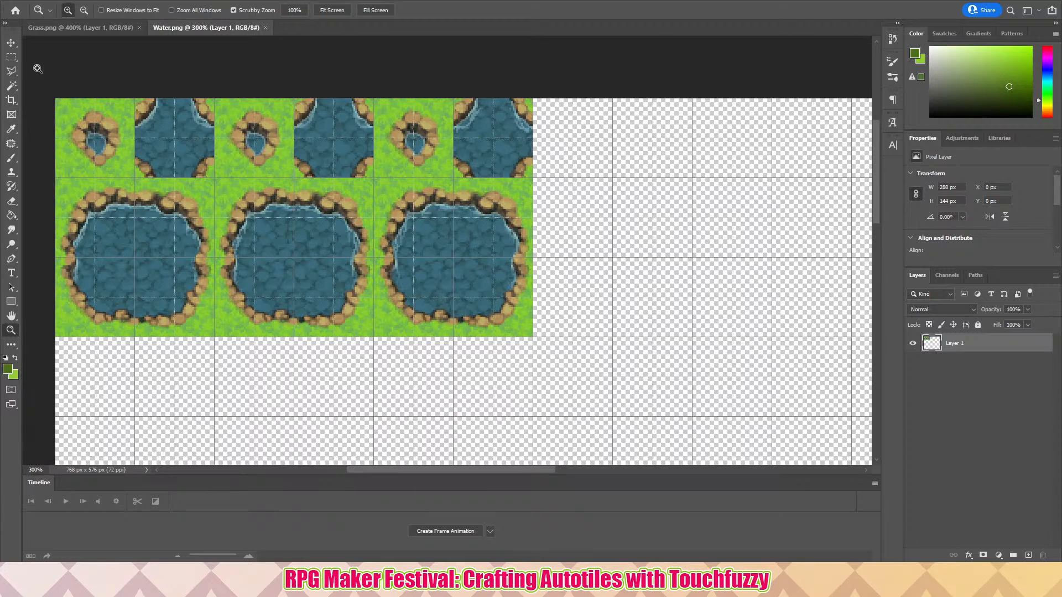
{"action": "left_click", "coordinate": [10, 58]}
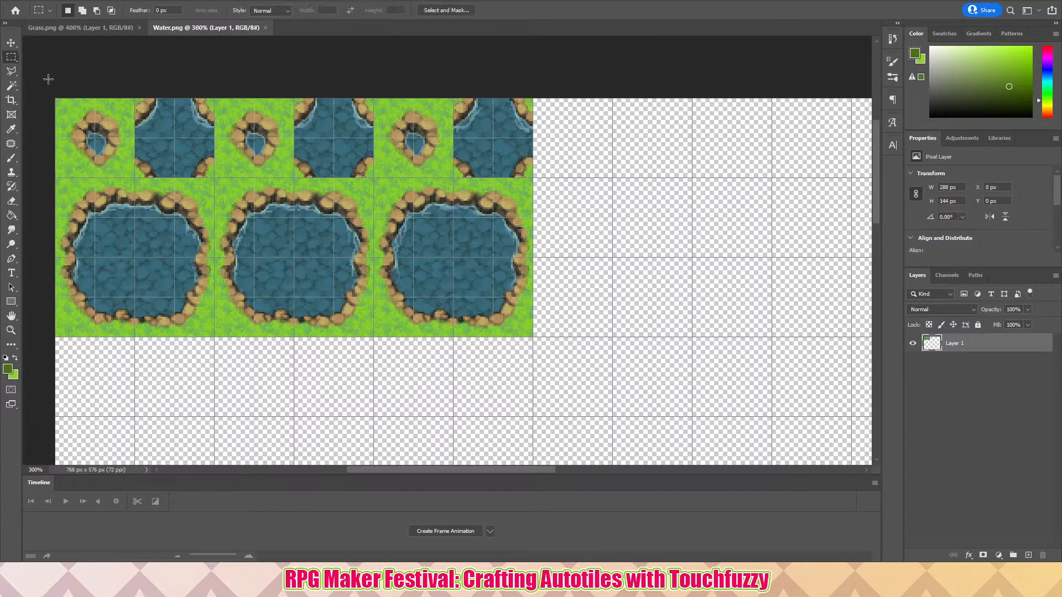
{"action": "left_click_drag", "start_coordinate": [56, 98], "coordinate": [532, 337]}
{"action": "key", "text": "Delete"}
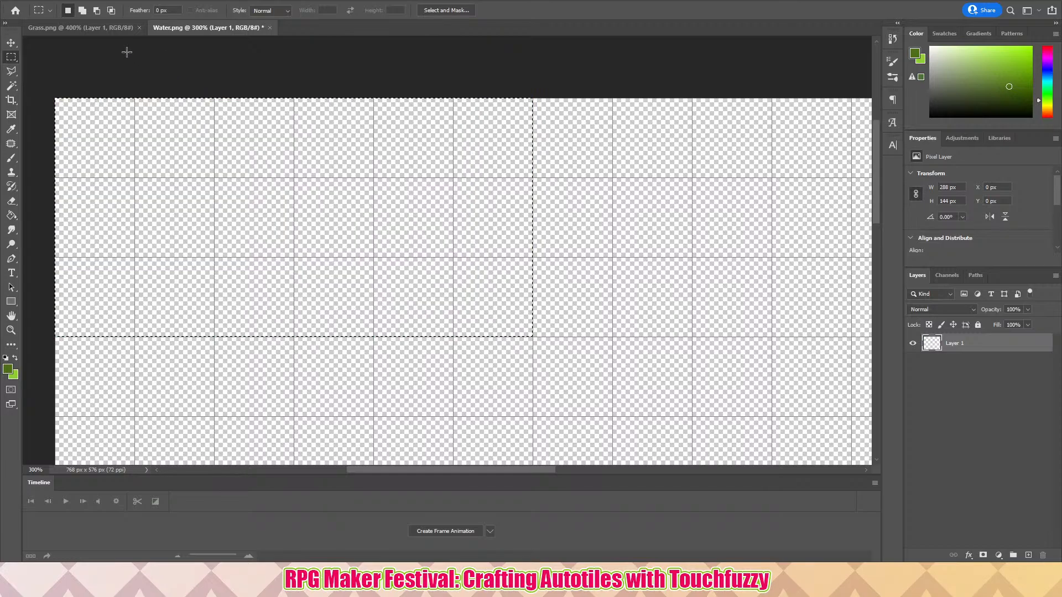
- Select and copy the entire 96 × 144 px grass autotile block in Grass.png
{"action": "left_click", "coordinate": [91, 29]}
{"action": "scroll", "coordinate": [243, 356], "scroll_direction": "up", "scroll_amount": 2}
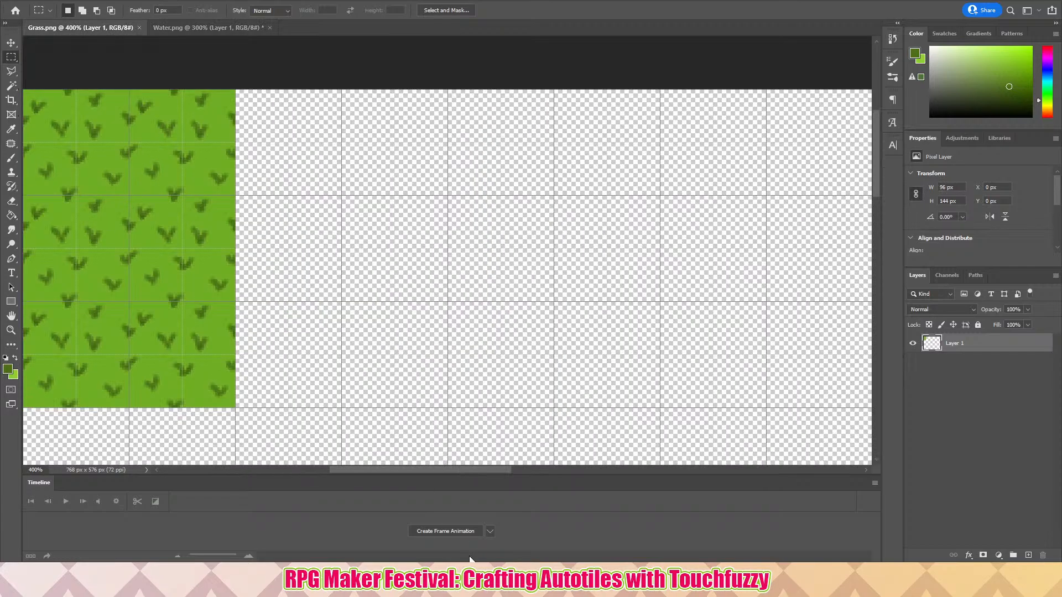
{"action": "left_click_drag", "start_coordinate": [415, 469], "coordinate": [381, 466]}
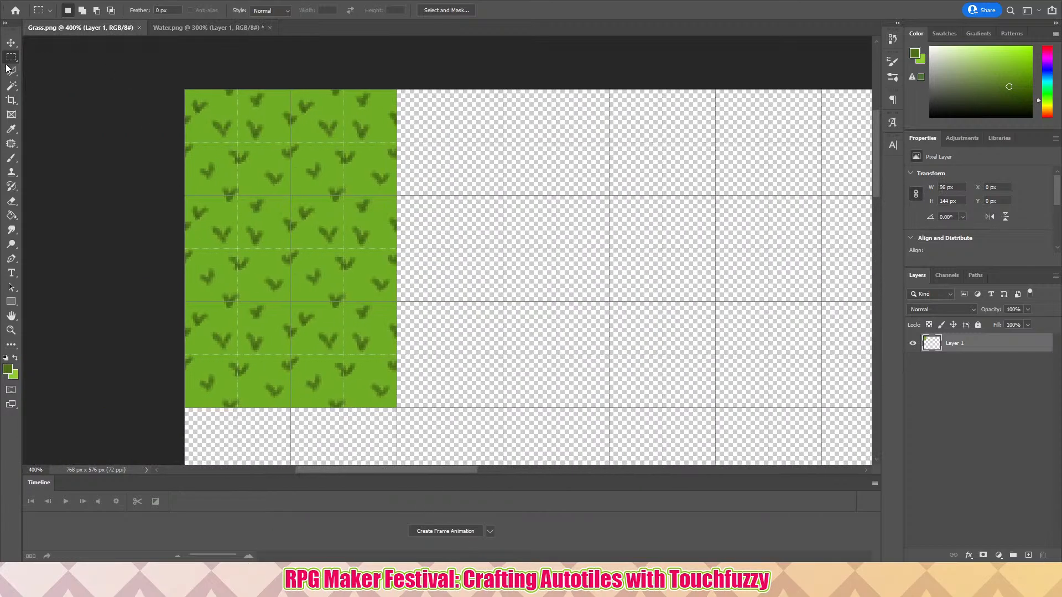
{"action": "left_click_drag", "start_coordinate": [185, 89], "coordinate": [397, 407]}
- Paste the grass block into Water.png and move it into the canvas's upper-left corner at X 0, Y 0
{"action": "left_click", "coordinate": [210, 28]}
{"action": "scroll", "coordinate": [314, 247], "scroll_direction": "up", "scroll_amount": 3}
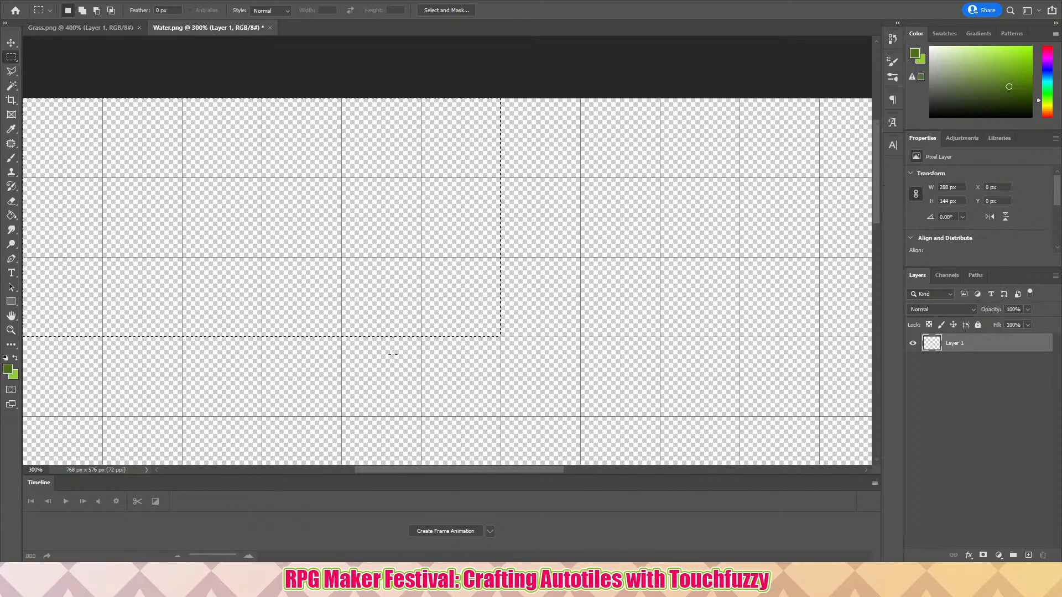
{"action": "left_click_drag", "start_coordinate": [422, 473], "coordinate": [384, 473]}
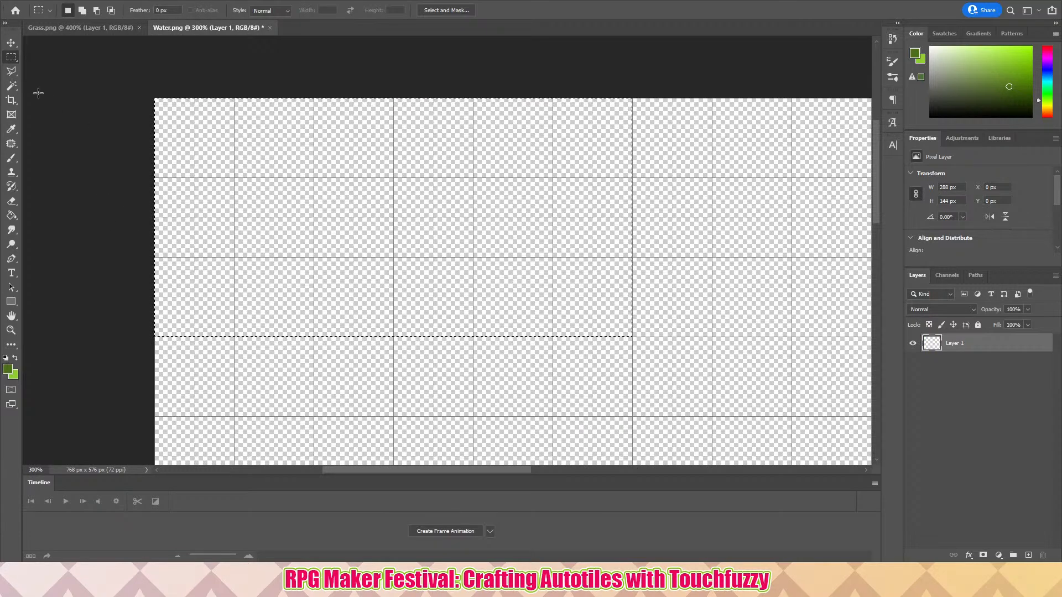
{"action": "key", "text": "ctrl+v"}
{"action": "key", "text": "v"}
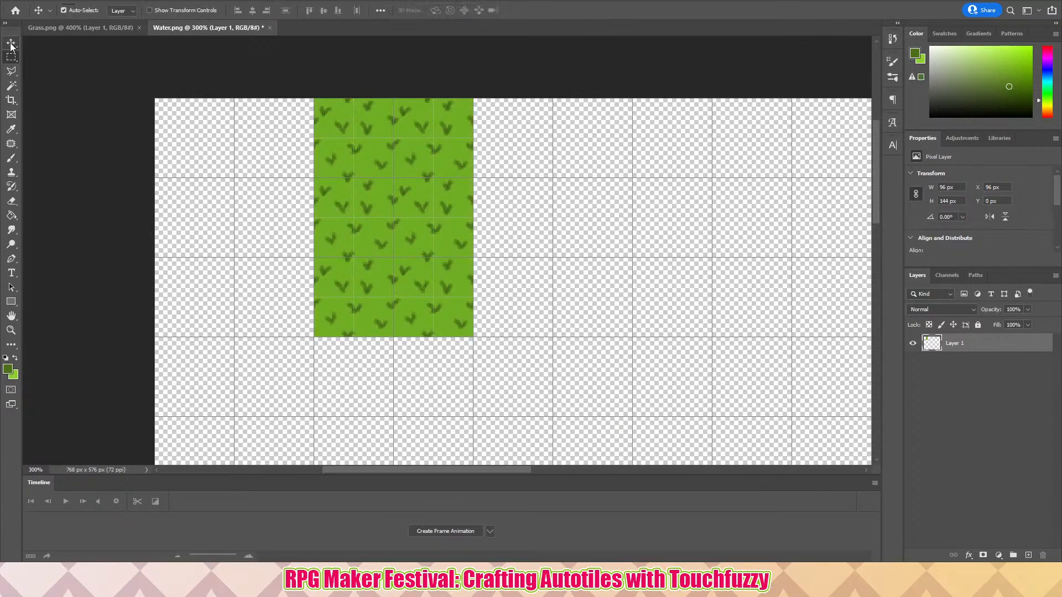
{"action": "left_click_drag", "start_coordinate": [387, 207], "coordinate": [225, 204]}
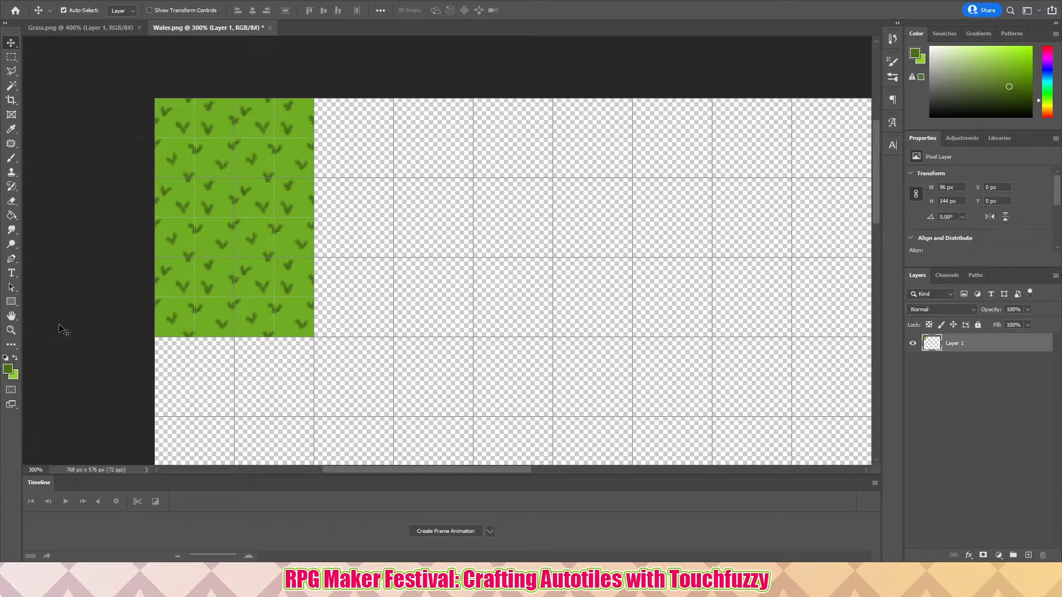
- Set the foreground colour to the blue 2a45b8 for the water
{"action": "left_click", "coordinate": [9, 369]}
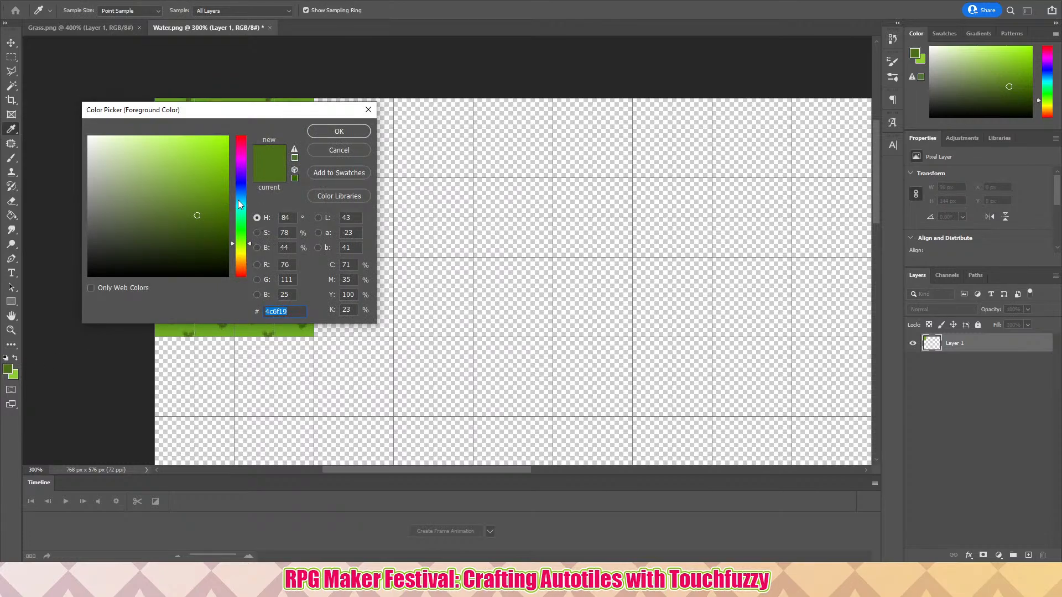
{"action": "mouse_move", "coordinate": [238, 200]}
{"action": "left_mouse_down"}
{"action": "mouse_move", "coordinate": [254, 170]}
{"action": "mouse_move", "coordinate": [236, 194]}
{"action": "mouse_move", "coordinate": [254, 187]}
{"action": "left_mouse_up"}
{"action": "mouse_move", "coordinate": [177, 186]}
{"action": "left_mouse_down"}
{"action": "mouse_move", "coordinate": [192, 164]}
{"action": "mouse_move", "coordinate": [196, 175]}
{"action": "left_mouse_up"}
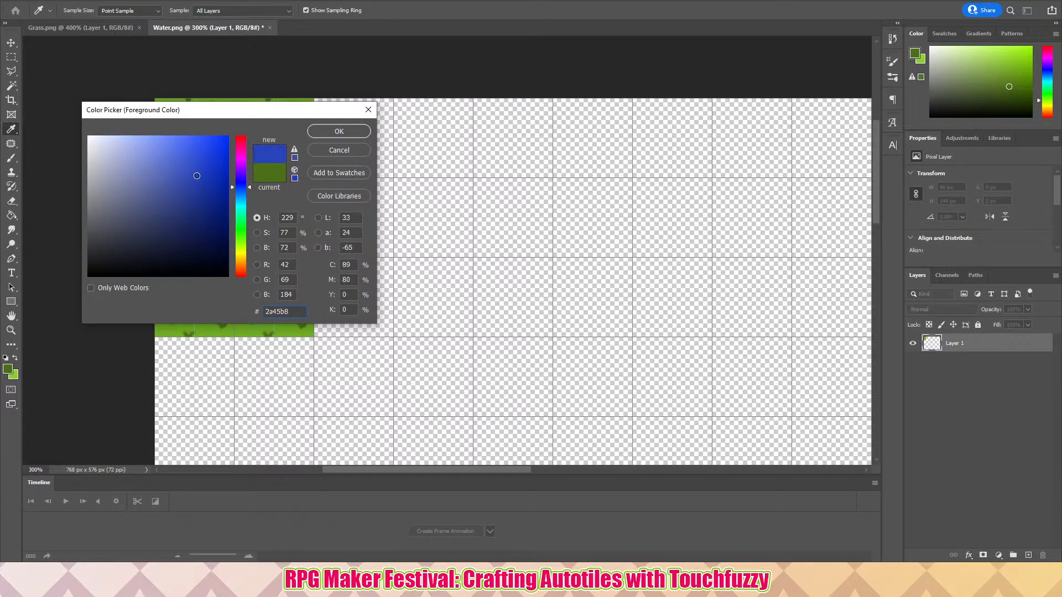
{"action": "left_click", "coordinate": [326, 128]}
{"action": "key", "text": "v"}
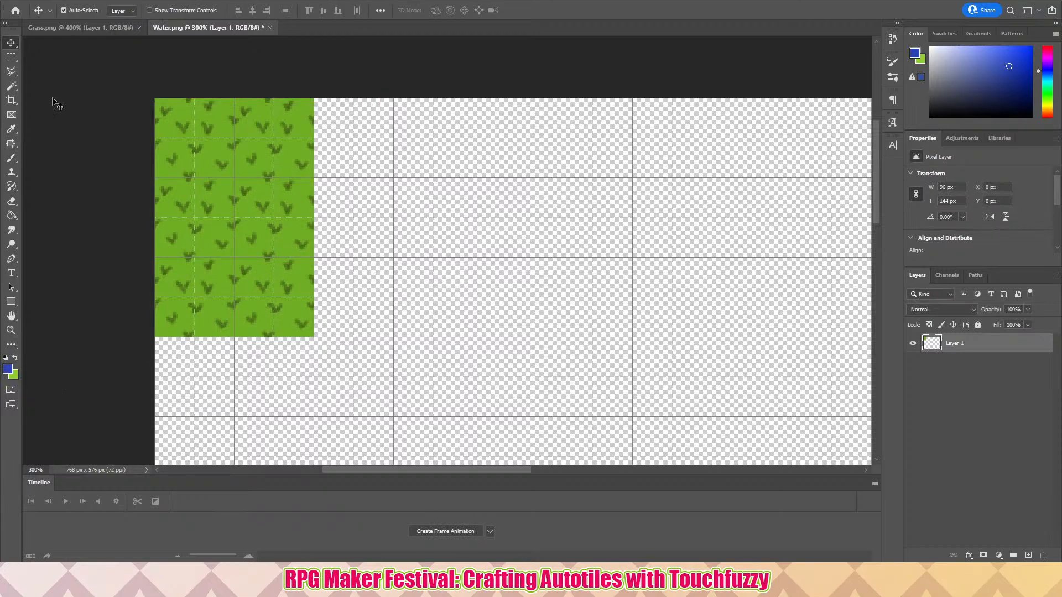
- Select a 96 × 144 px area directly beside the grass block at X 96, Y 0 and fill it with the foreground colour
{"action": "key", "text": "m"}
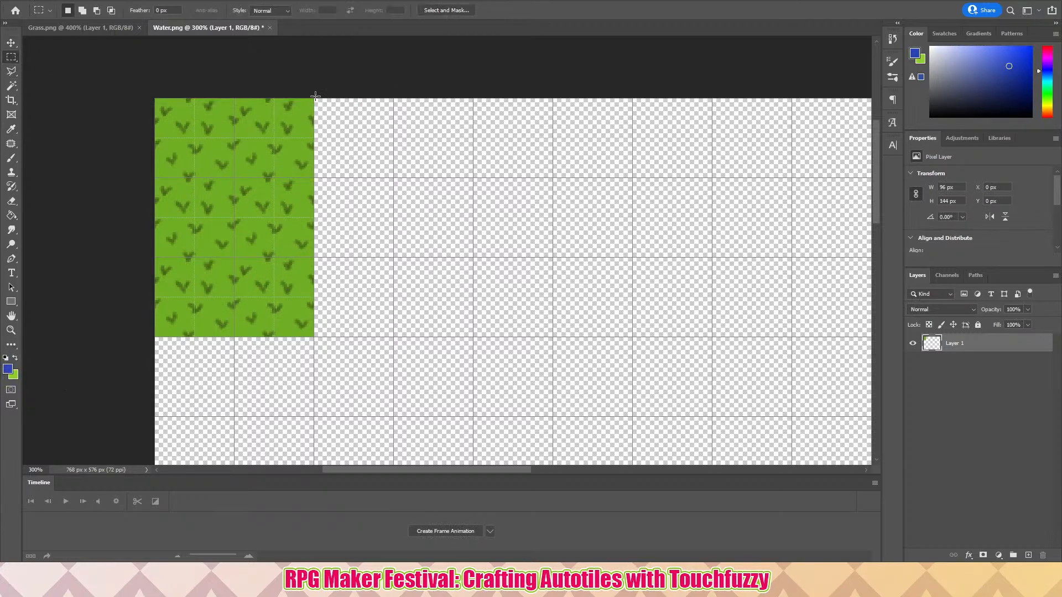
{"action": "left_click_drag", "start_coordinate": [315, 97], "coordinate": [473, 335]}
{"action": "left_click", "coordinate": [65, 1]}
{"action": "mouse_move", "coordinate": [45, 1]}
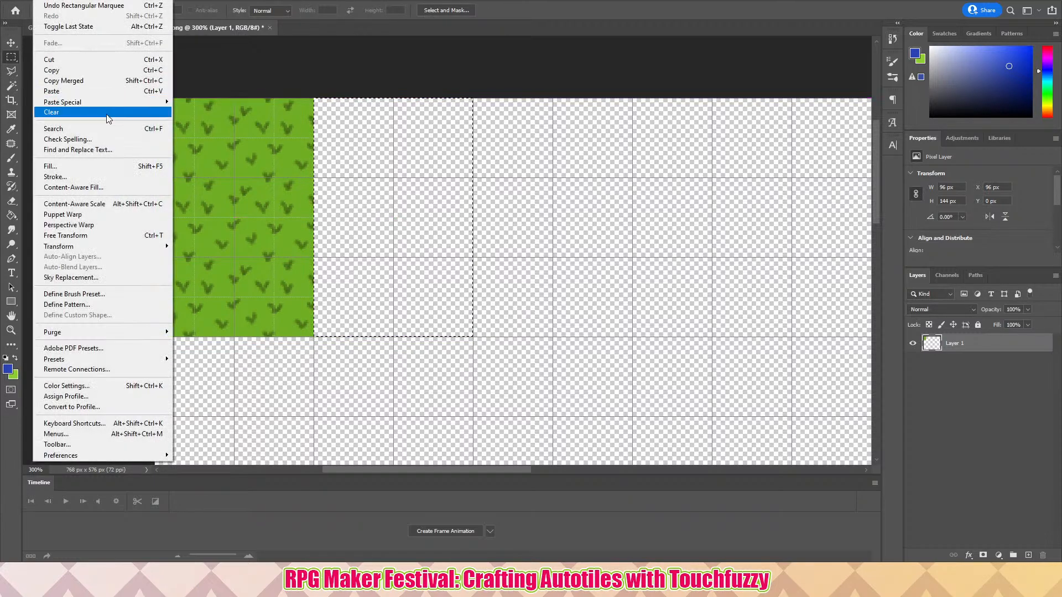
{"action": "left_click", "coordinate": [121, 165]}
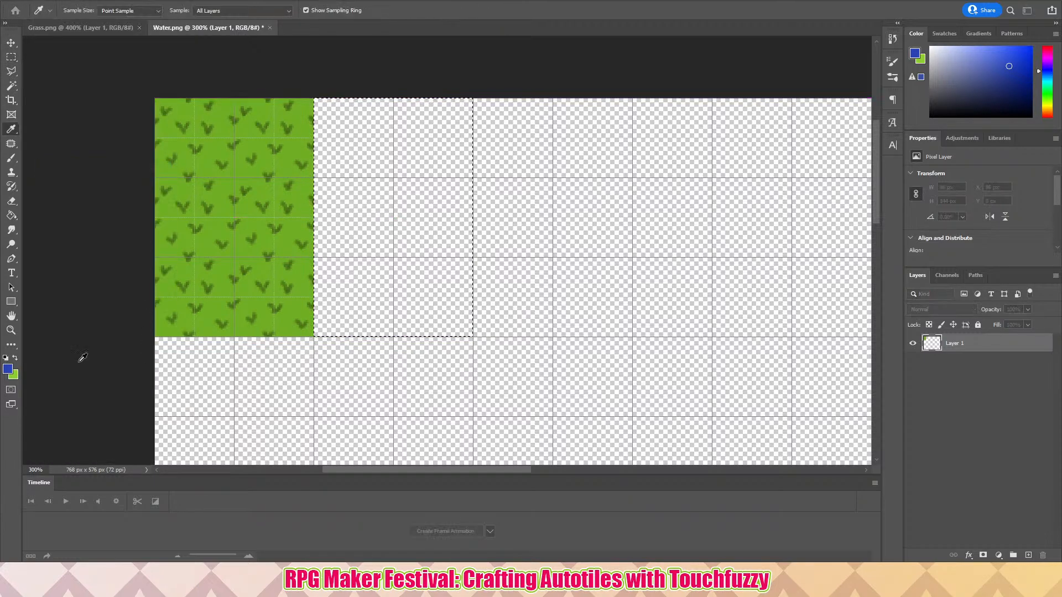
{"action": "left_click_drag", "start_coordinate": [582, 135], "coordinate": [755, 124]}
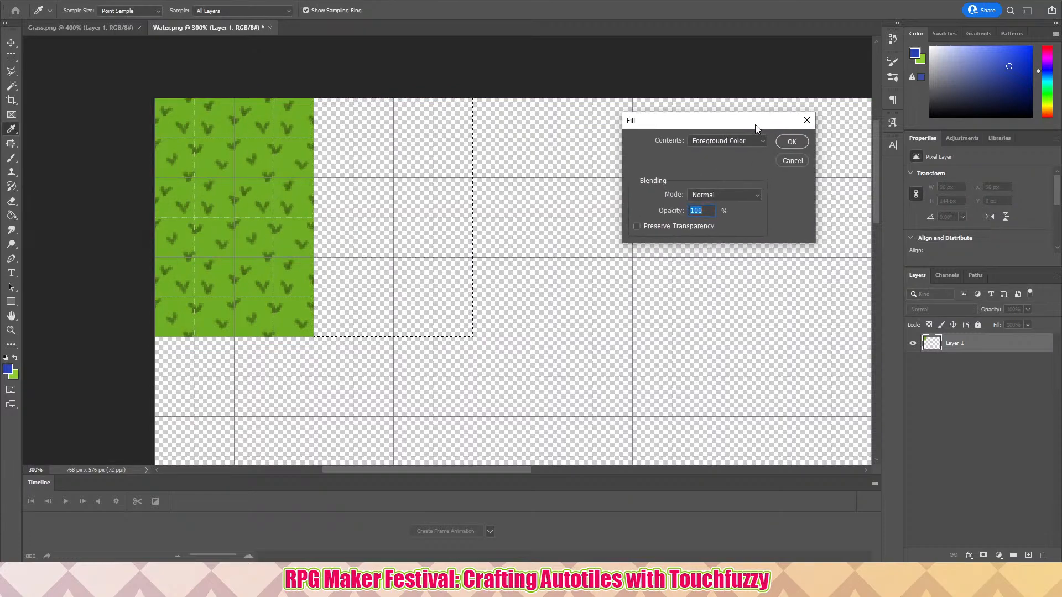
{"action": "left_click", "coordinate": [781, 143]}
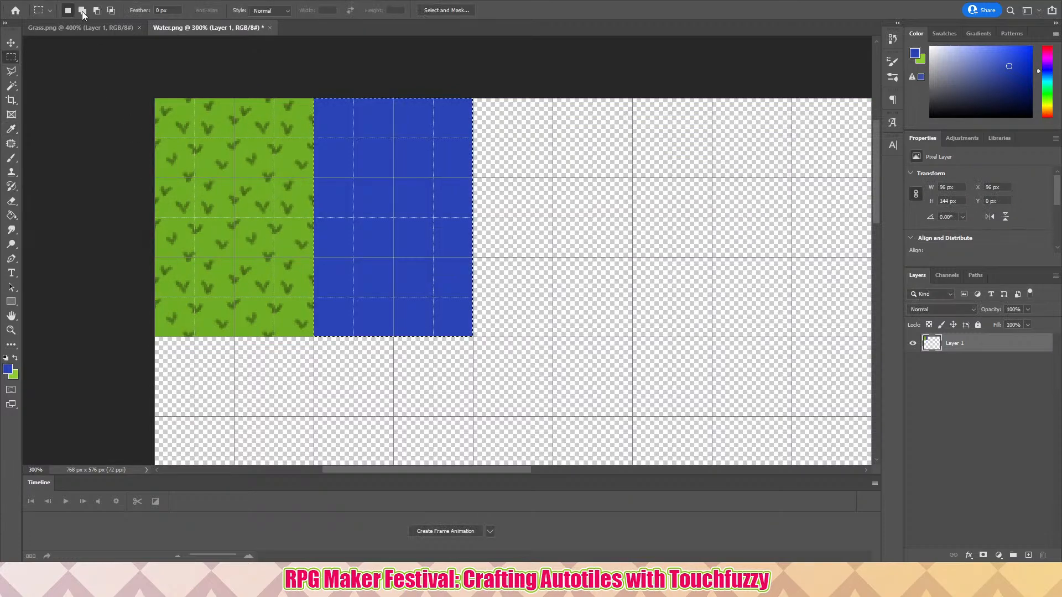
- Examine the blue water block and its tile grid up close beside the grass block
{"action": "left_click", "coordinate": [11, 330]}
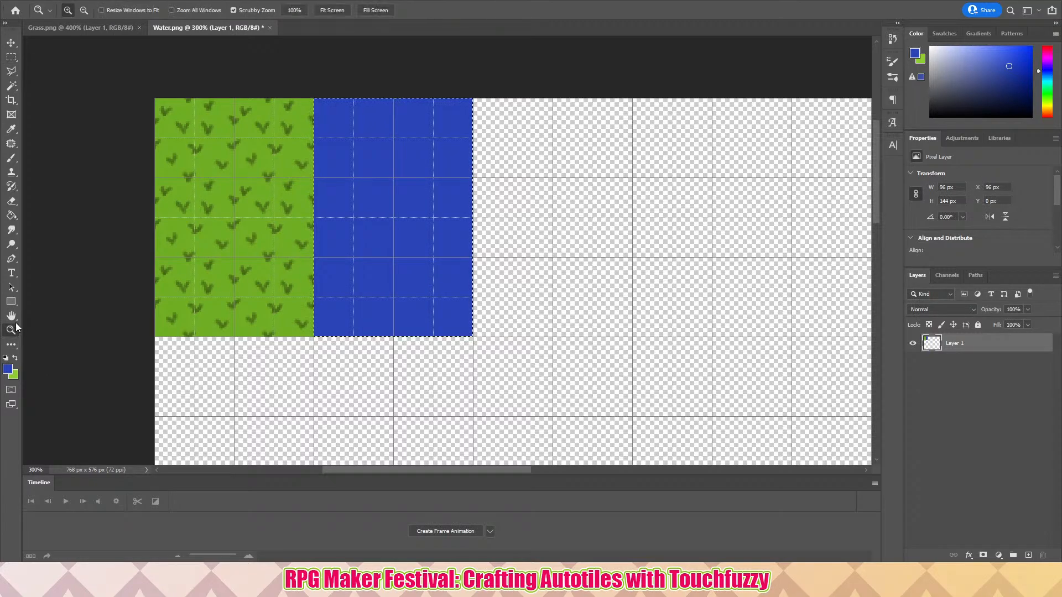
{"action": "left_click", "coordinate": [361, 124]}
{"action": "left_click", "coordinate": [361, 125]}
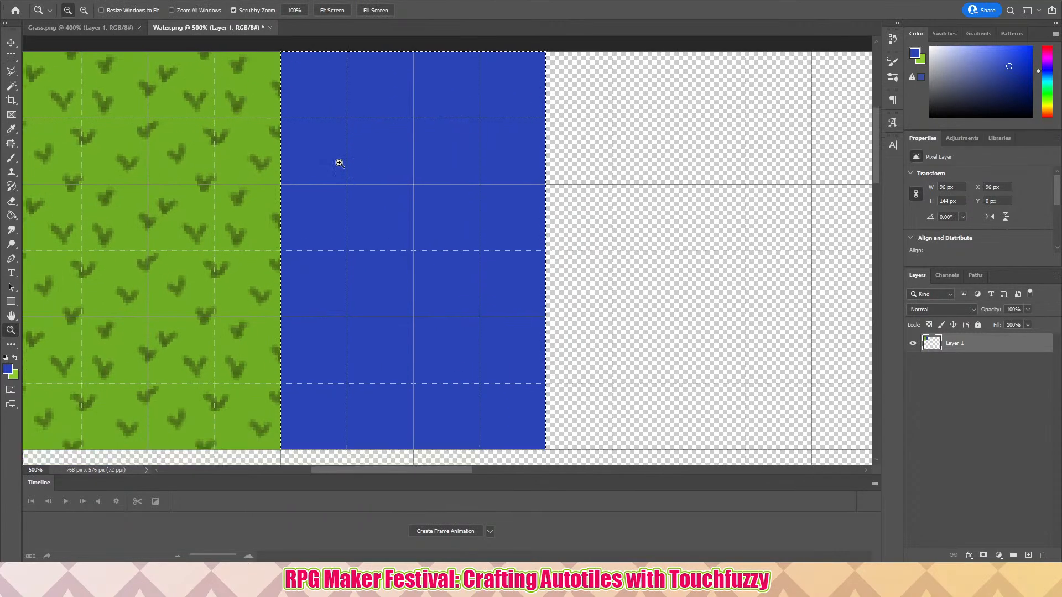
{"action": "scroll", "coordinate": [319, 150], "scroll_direction": "up", "scroll_amount": 1}
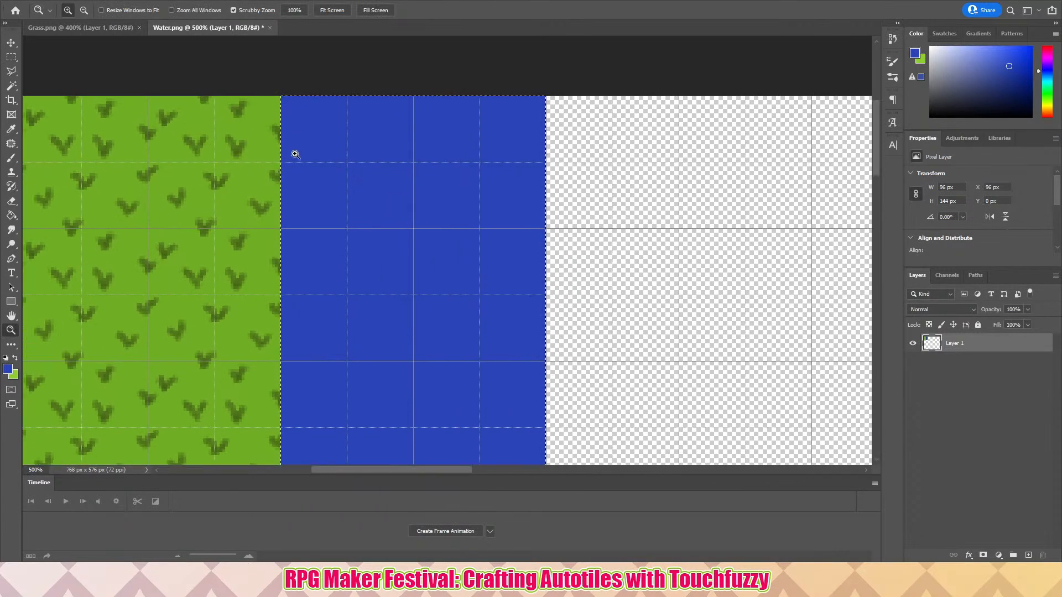
{"action": "scroll", "coordinate": [366, 249], "scroll_direction": "down", "scroll_amount": 1}
{"action": "scroll", "coordinate": [365, 249], "scroll_direction": "up", "scroll_amount": 1}
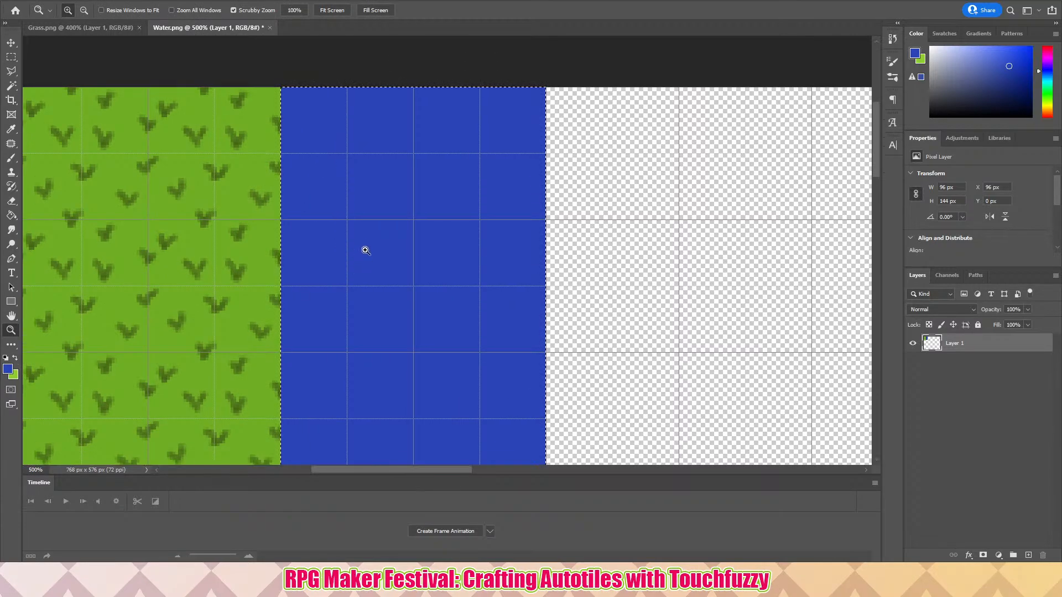
{"action": "scroll", "coordinate": [366, 250], "scroll_direction": "down", "scroll_amount": 1}
{"action": "scroll", "coordinate": [363, 238], "scroll_direction": "up", "scroll_amount": 2}
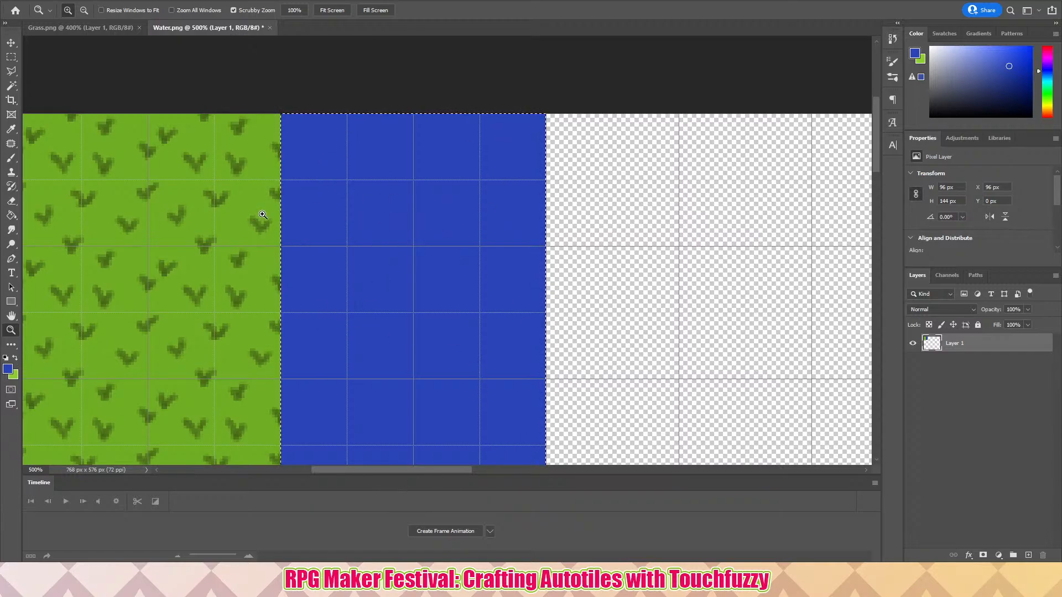
{"action": "scroll", "coordinate": [690, 249], "scroll_direction": "down", "scroll_amount": 1}
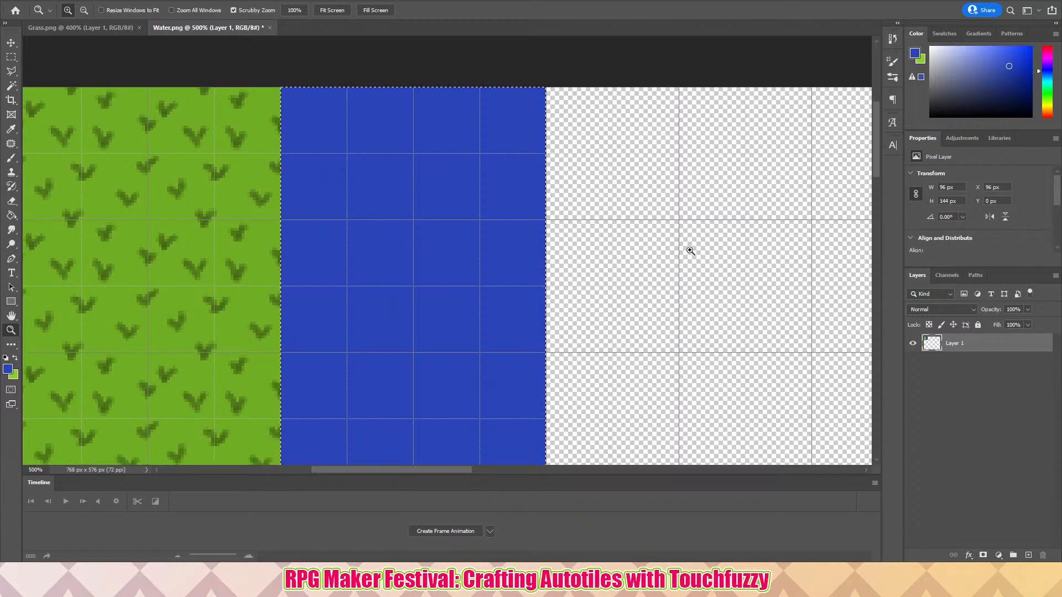
{"action": "scroll", "coordinate": [690, 252], "scroll_direction": "up", "scroll_amount": 1}
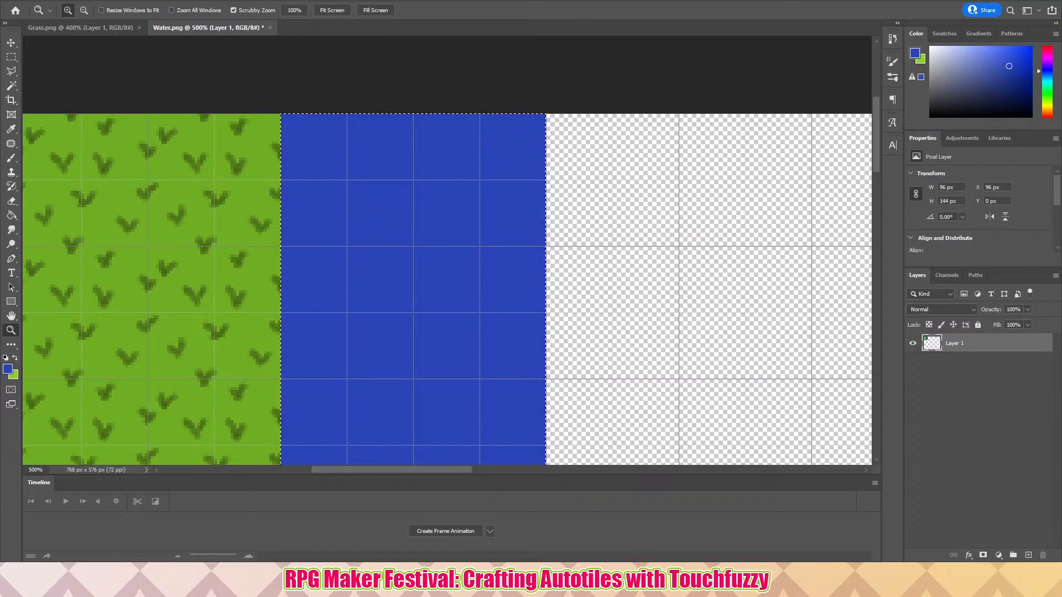
- Deselect the blue block and add a new empty layer above Layer 1 with Normal mode and 100% opacity
{"action": "left_click", "coordinate": [130, 1]}
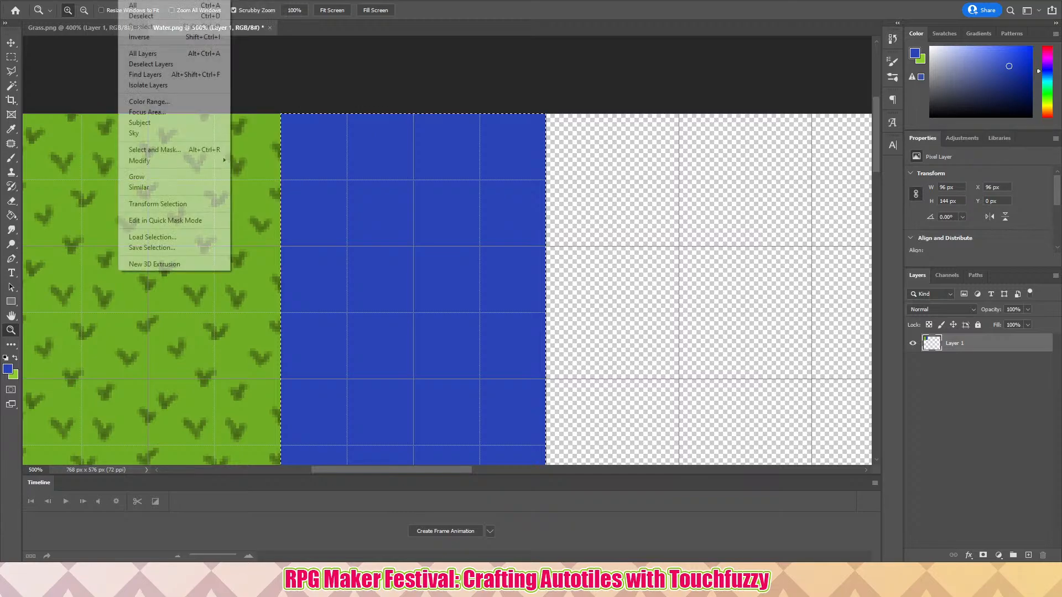
{"action": "left_click", "coordinate": [138, 37]}
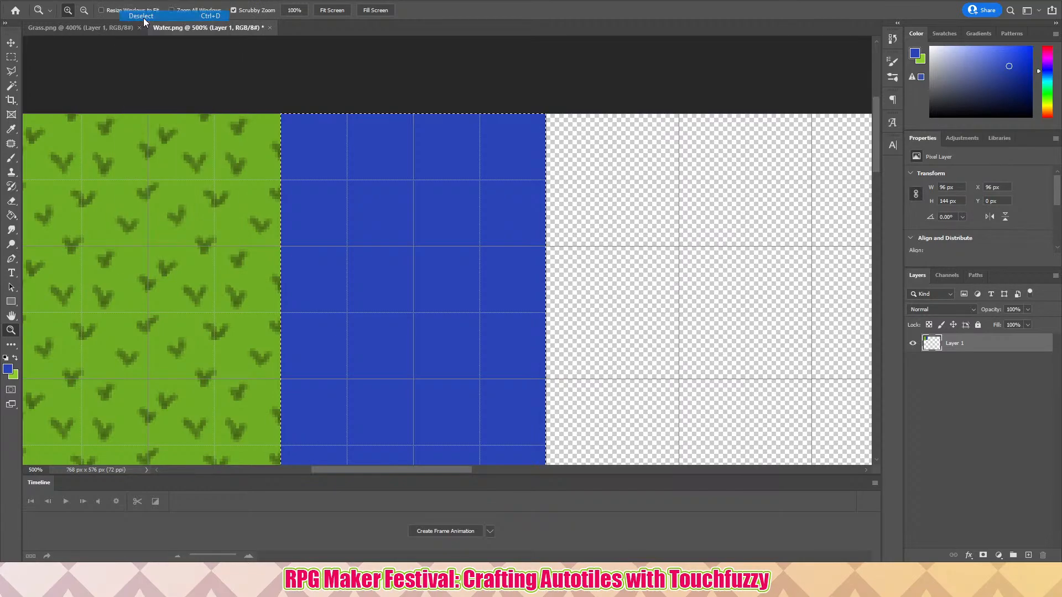
{"action": "left_click", "coordinate": [985, 358]}
{"action": "right_click", "coordinate": [978, 350]}
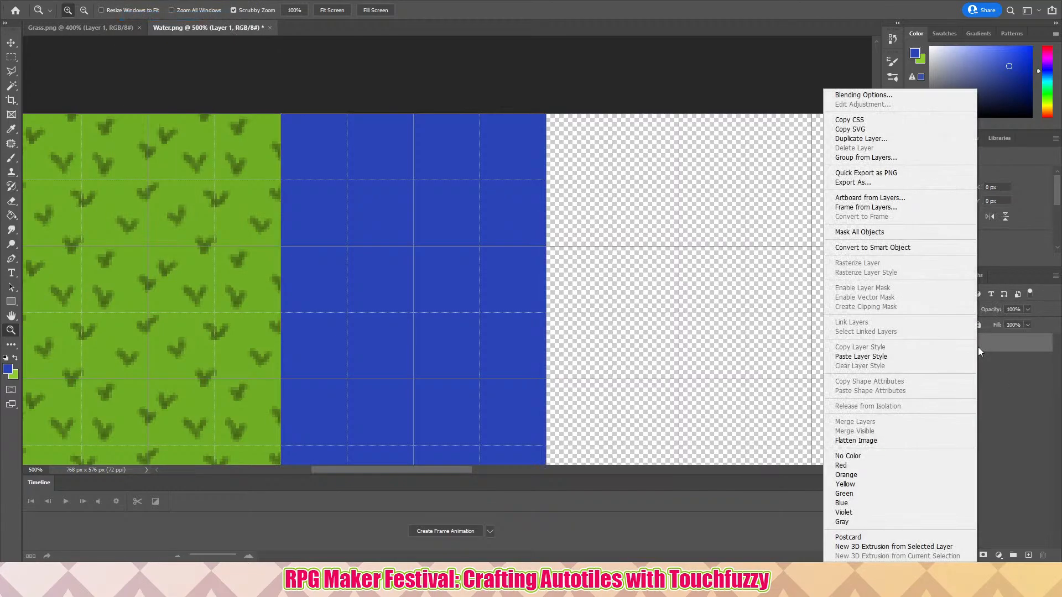
{"action": "left_click", "coordinate": [1023, 371]}
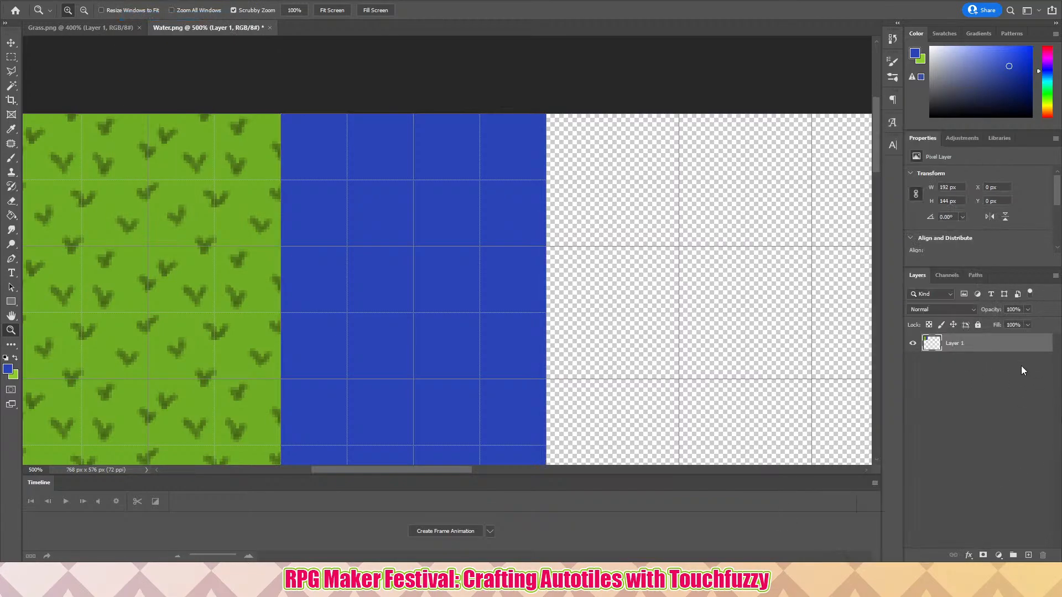
{"action": "left_click", "coordinate": [87, 0]}
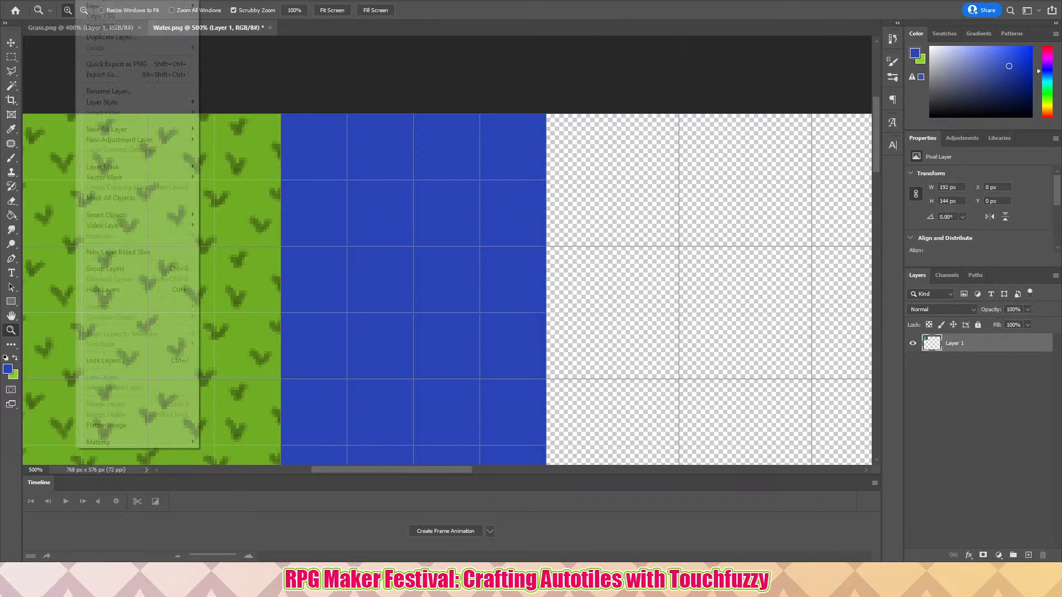
{"action": "mouse_move", "coordinate": [155, 6]}
{"action": "left_click", "coordinate": [226, 6]}
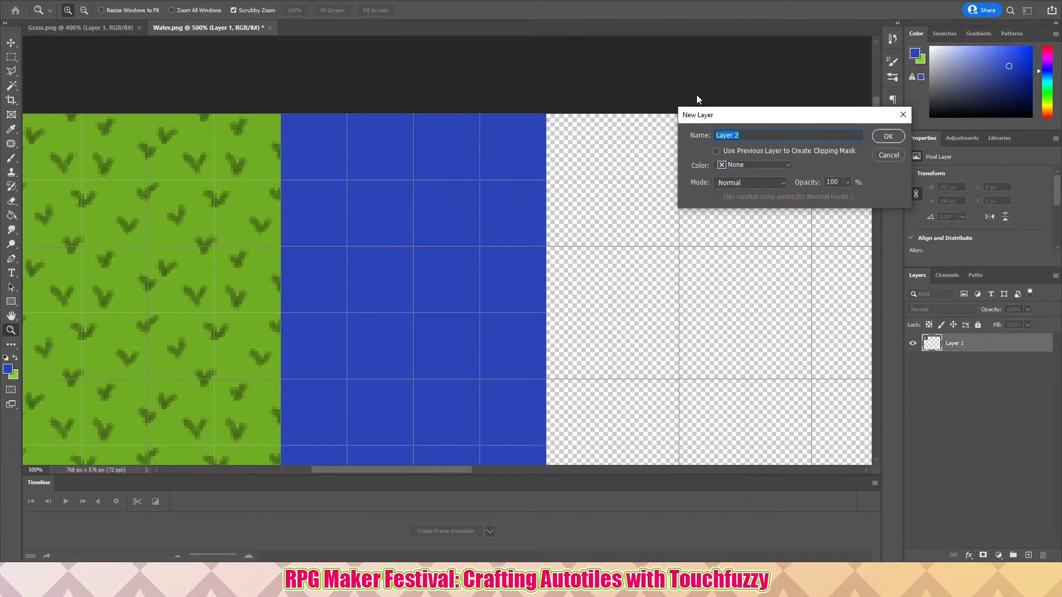
{"action": "left_click", "coordinate": [888, 137]}
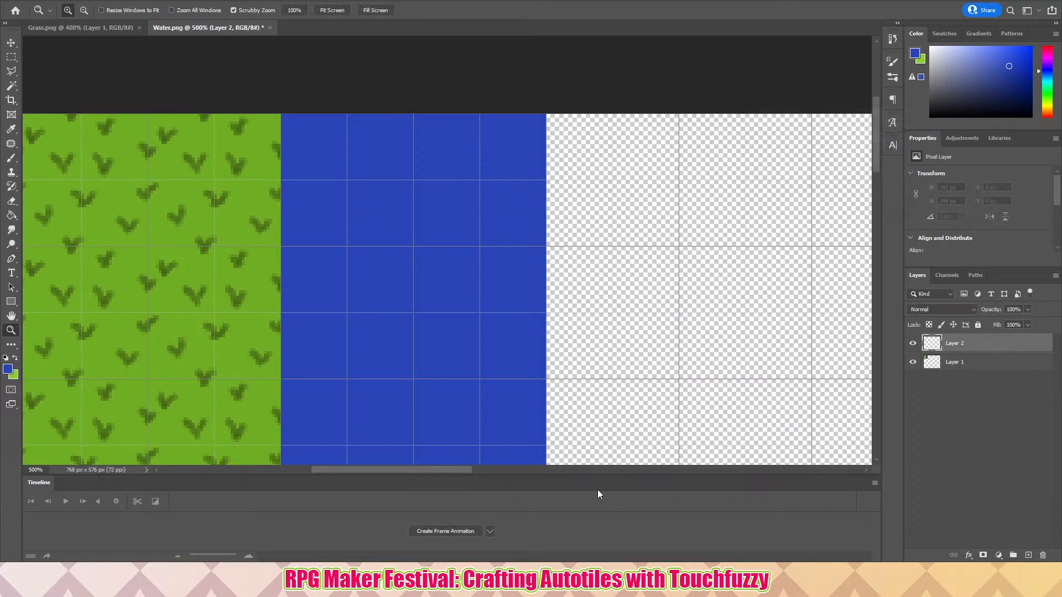
- Swap the foreground and background colours and set the foreground to the light blue 8cb9dc
{"action": "left_click", "coordinate": [27, 360]}
{"action": "left_click", "coordinate": [17, 359]}
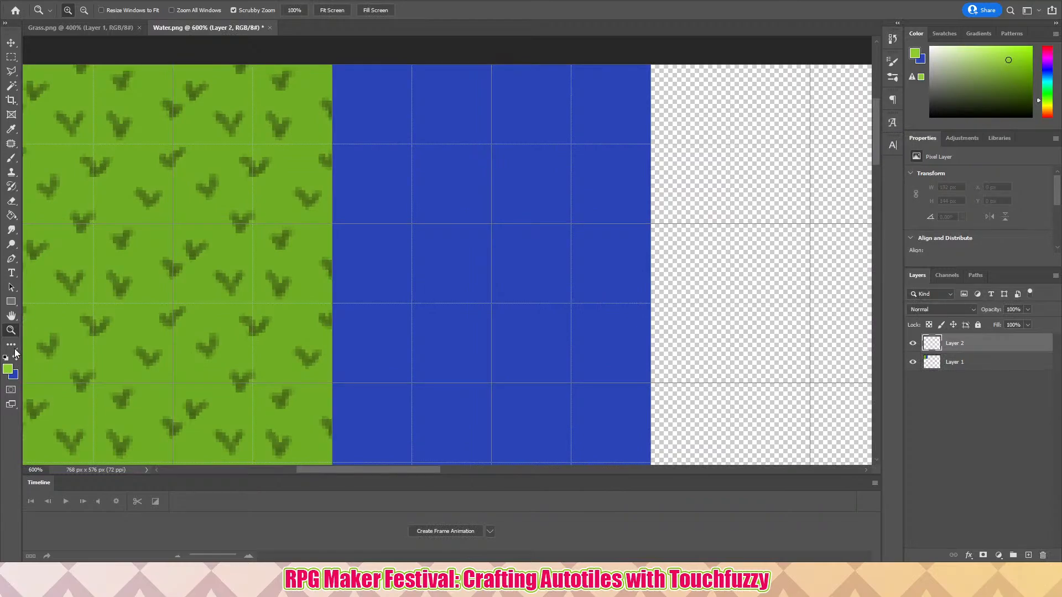
{"action": "left_click", "coordinate": [8, 368]}
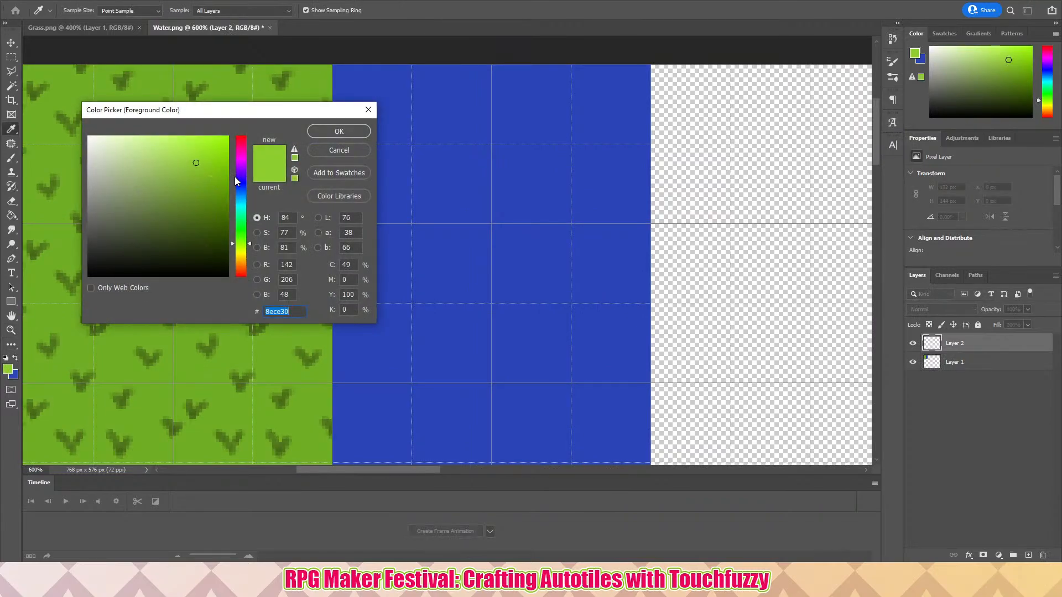
{"action": "left_click_drag", "start_coordinate": [243, 184], "coordinate": [237, 195]}
{"action": "left_click_drag", "start_coordinate": [145, 152], "coordinate": [141, 156]}
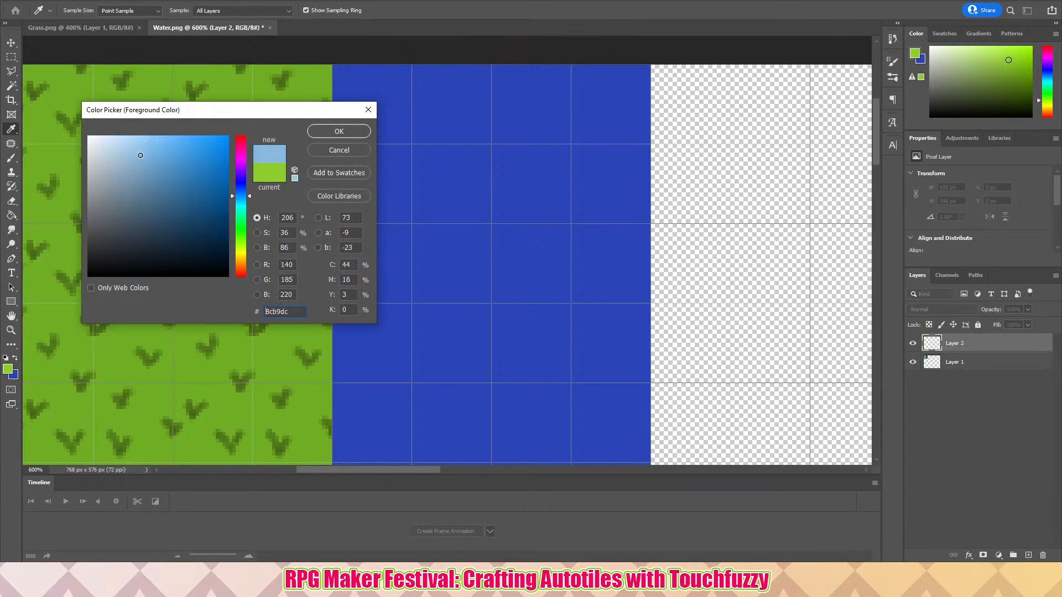
{"action": "left_click", "coordinate": [325, 128]}
- Choose the Brush tool for painting on the blue block and set its size to 3 px
{"action": "key", "text": "z"}
{"action": "scroll", "coordinate": [587, 166], "scroll_direction": "up", "scroll_amount": 3}
{"action": "scroll", "coordinate": [587, 174], "scroll_direction": "up", "scroll_amount": 2}
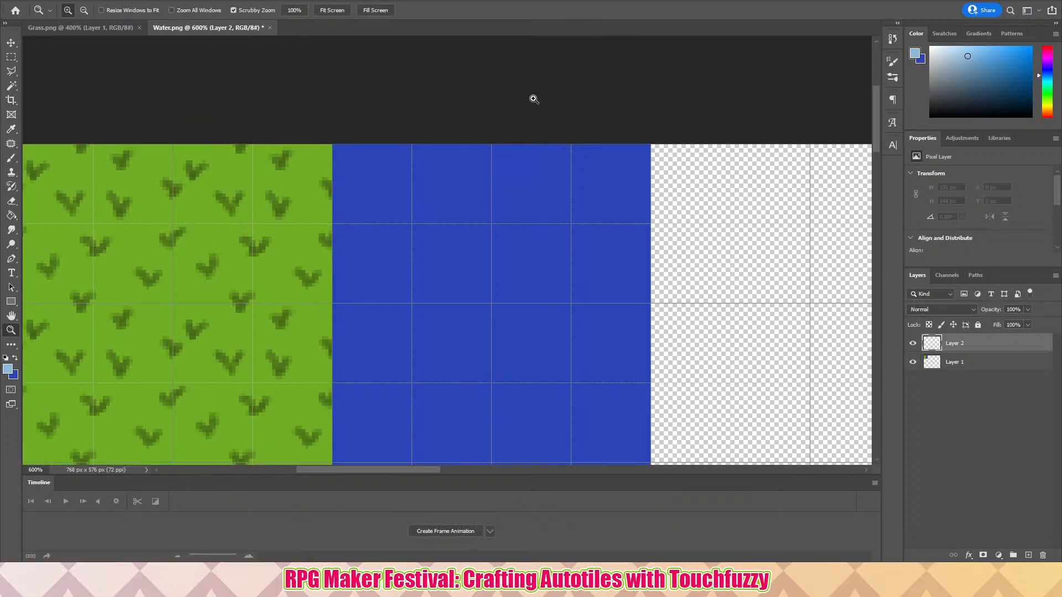
{"action": "left_click_drag", "start_coordinate": [391, 219], "coordinate": [418, 215]}
{"action": "left_click", "coordinate": [418, 215]}
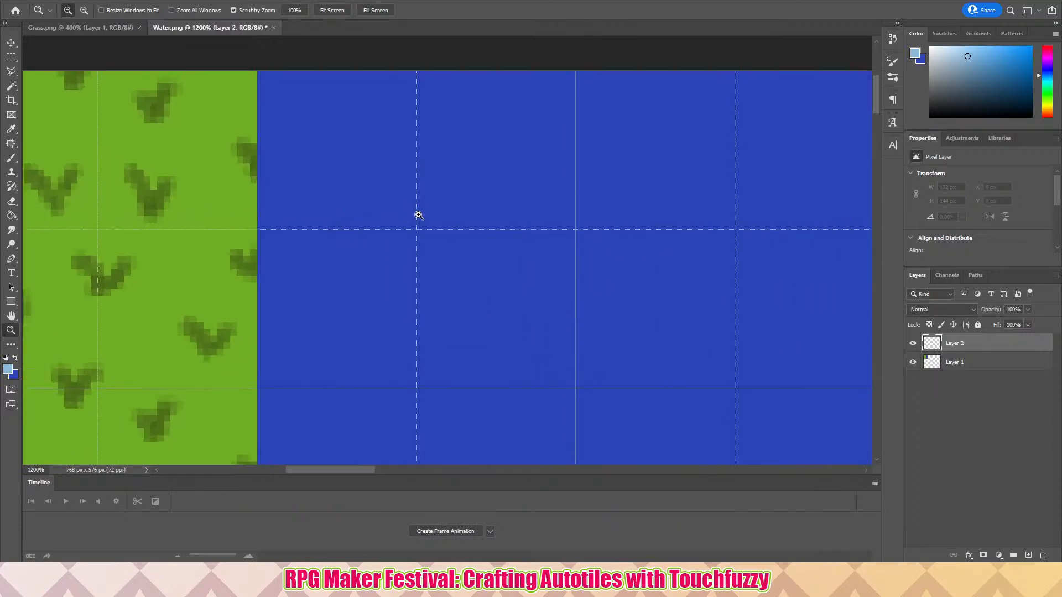
{"action": "left_click", "coordinate": [12, 158]}
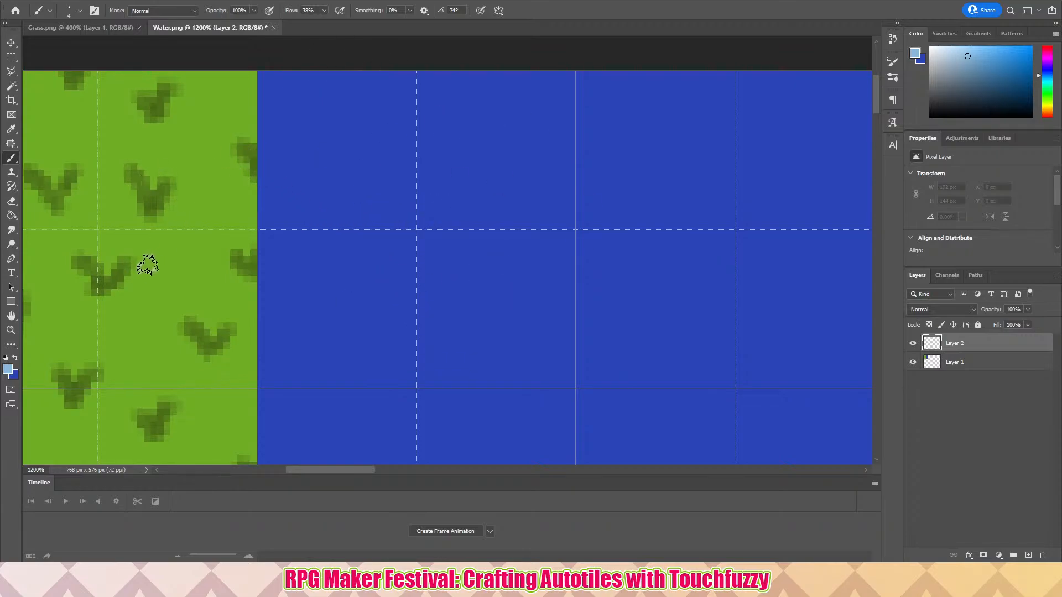
{"action": "left_click", "coordinate": [79, 10]}
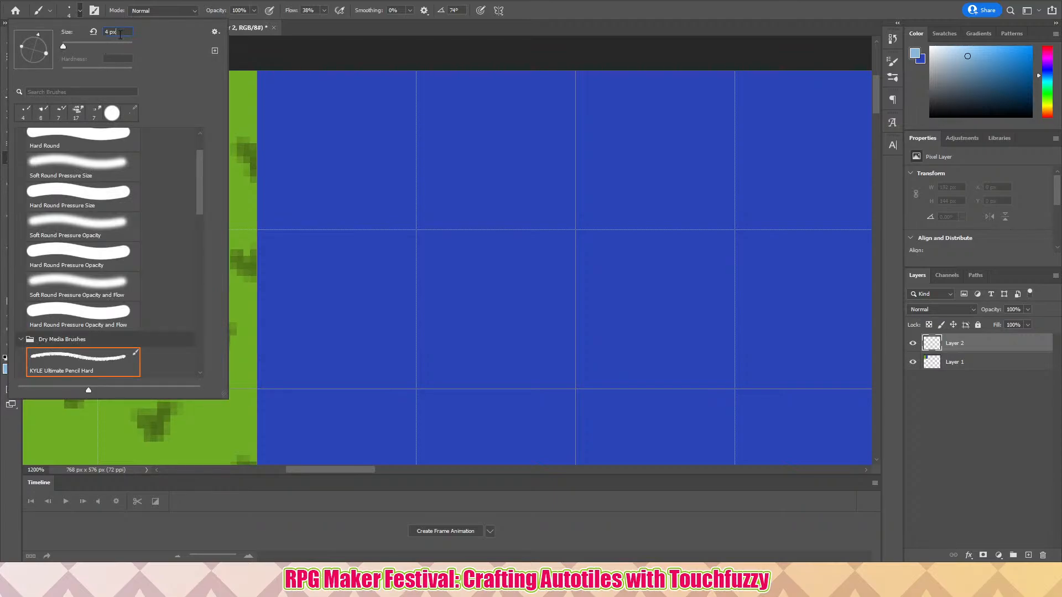
{"action": "left_click", "coordinate": [93, 33]}
{"action": "type", "text": "3"}
{"action": "key", "text": "Return"}
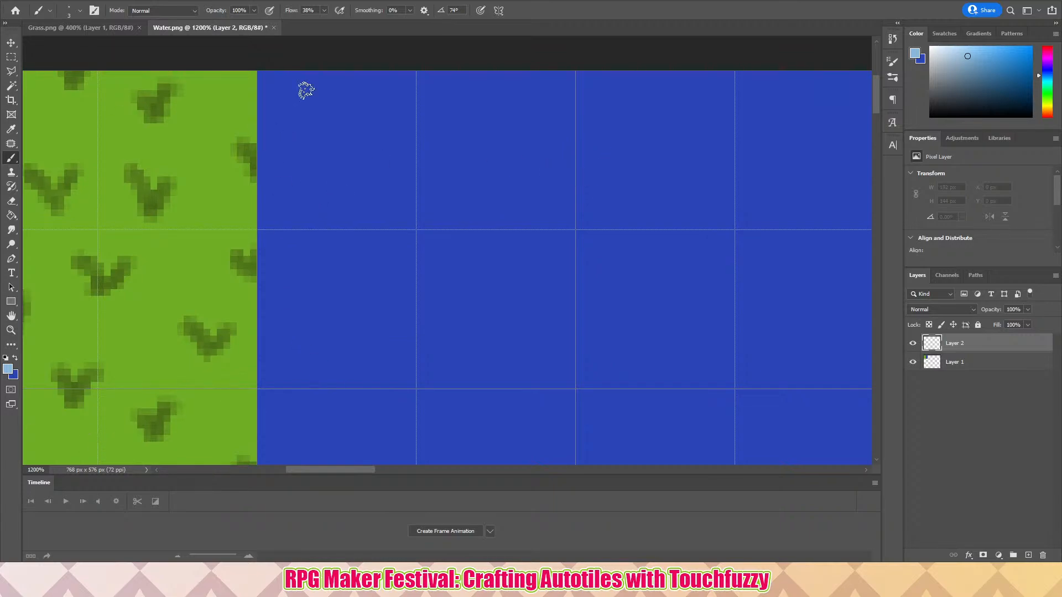
- Try painting six light-blue peaked wave marks spread over the upper-left tile of the blue block
{"action": "left_click", "coordinate": [303, 157]}
{"action": "left_click_drag", "start_coordinate": [330, 153], "coordinate": [360, 166]}
{"action": "mouse_move", "coordinate": [457, 147]}
{"action": "left_mouse_down"}
{"action": "mouse_move", "coordinate": [517, 126]}
{"action": "mouse_move", "coordinate": [545, 153]}
{"action": "left_mouse_up"}
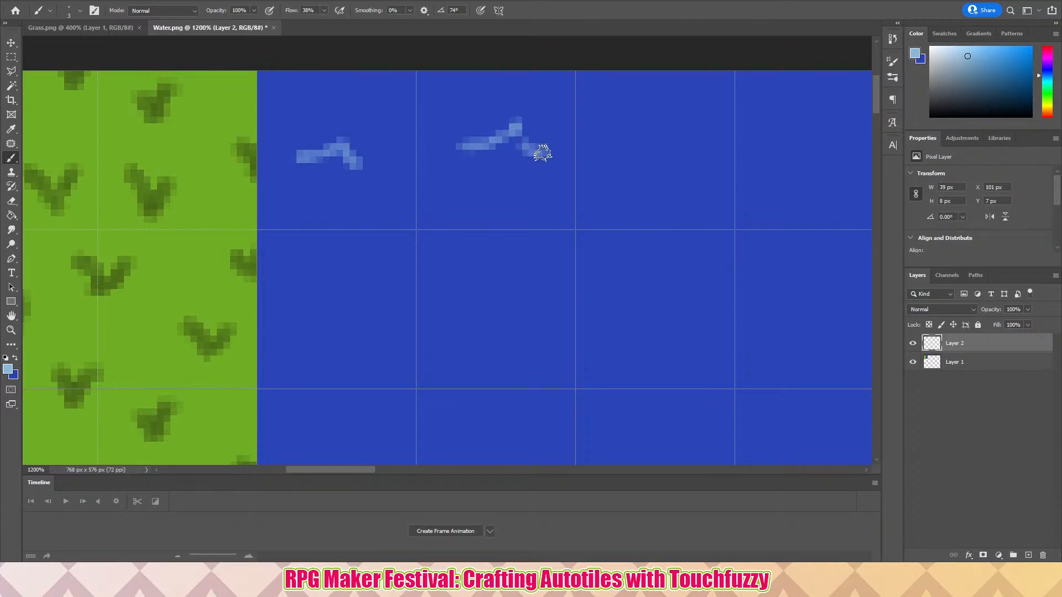
{"action": "mouse_move", "coordinate": [304, 270]}
{"action": "left_mouse_down"}
{"action": "mouse_move", "coordinate": [343, 250]}
{"action": "mouse_move", "coordinate": [402, 279]}
{"action": "left_mouse_up"}
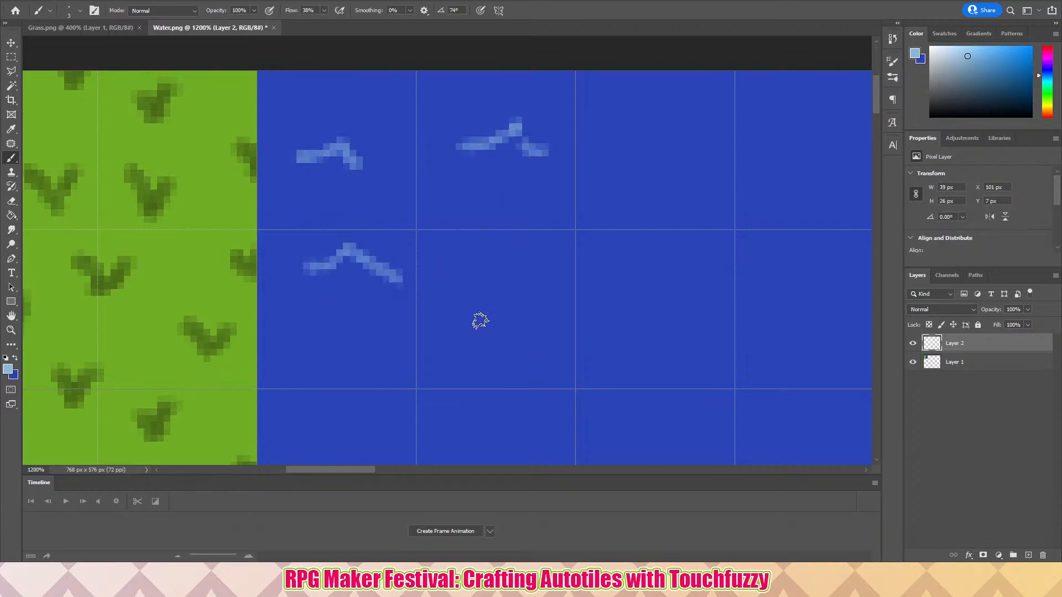
{"action": "mouse_move", "coordinate": [486, 309]}
{"action": "left_mouse_down"}
{"action": "mouse_move", "coordinate": [530, 273]}
{"action": "mouse_move", "coordinate": [565, 285]}
{"action": "left_mouse_up"}
{"action": "left_click_drag", "start_coordinate": [314, 348], "coordinate": [421, 358]}
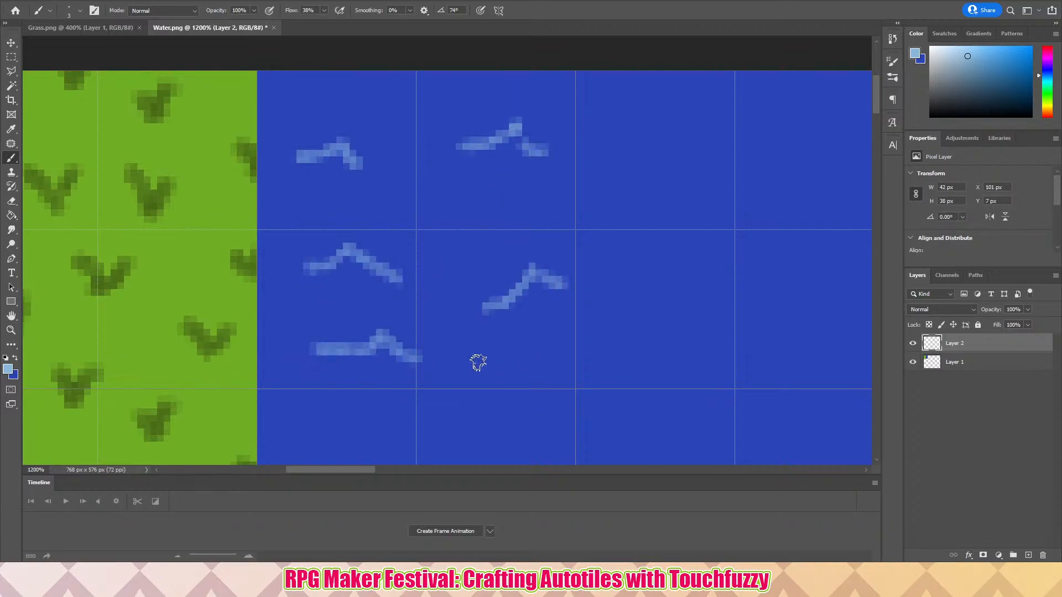
{"action": "left_click_drag", "start_coordinate": [515, 370], "coordinate": [568, 374]}
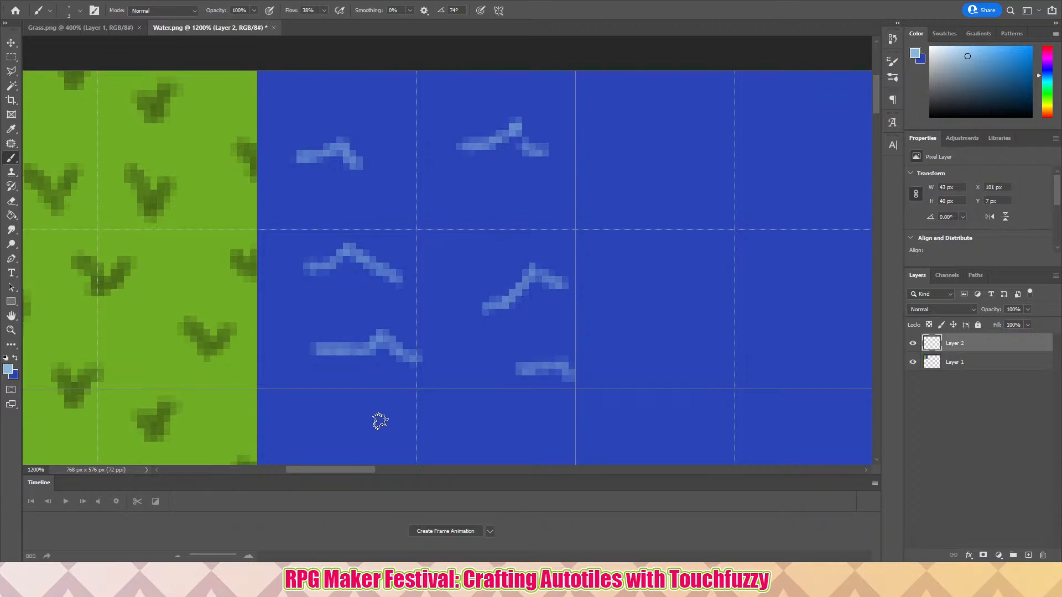
- Undo all the wave marks painted on the blue block
{"action": "key", "text": "ctrl+z"}
{"action": "key", "text": "ctrl+z"}
{"action": "key", "text": "ctrl+z"}
{"action": "key", "text": "ctrl+z"}
{"action": "key", "text": "ctrl+z"}
{"action": "key", "text": "ctrl+z"}
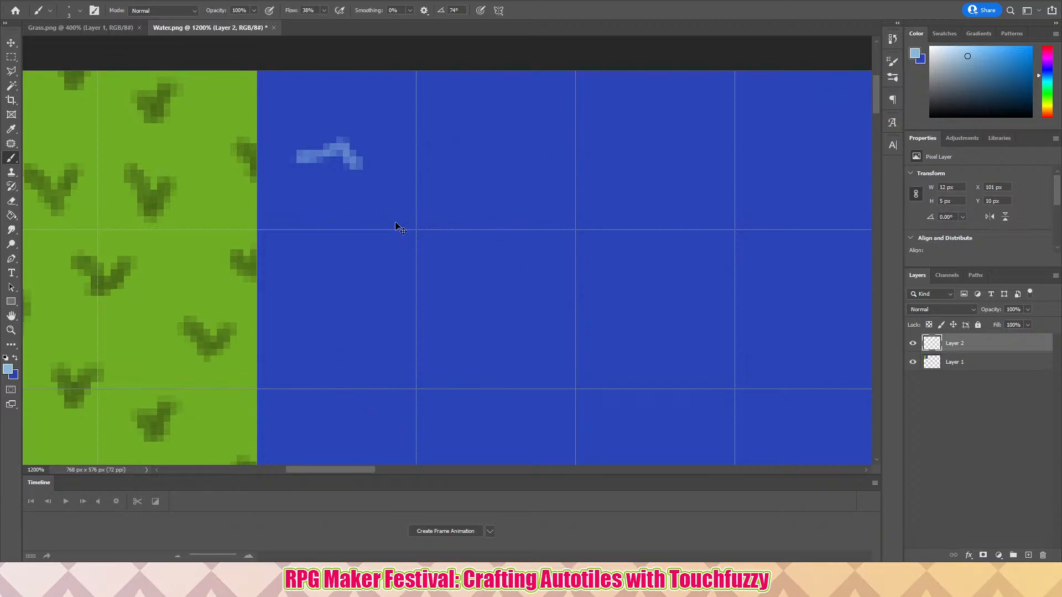
{"action": "key", "text": "ctrl+z"}
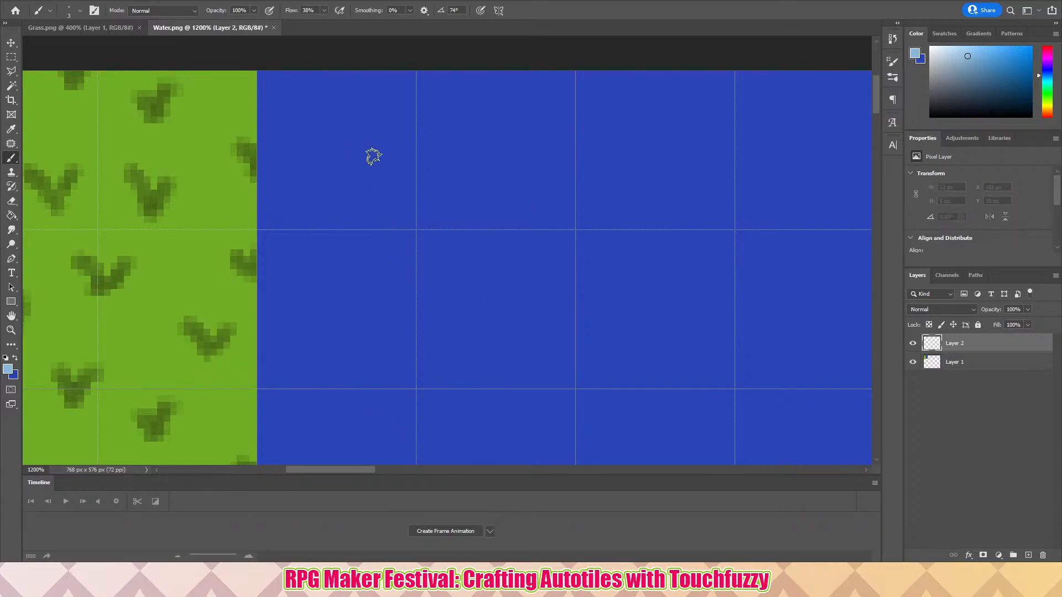
- Paint three light-blue peaked wave marks across the upper-left water tile's upper half, the third straddling the tile's right edge
{"action": "mouse_move", "coordinate": [329, 143]}
{"action": "left_mouse_down"}
{"action": "mouse_move", "coordinate": [364, 123]}
{"action": "mouse_move", "coordinate": [408, 131]}
{"action": "left_mouse_up"}
{"action": "key", "text": "ctrl+z"}
{"action": "mouse_move", "coordinate": [313, 121]}
{"action": "left_mouse_down"}
{"action": "mouse_move", "coordinate": [336, 107]}
{"action": "mouse_move", "coordinate": [344, 142]}
{"action": "mouse_move", "coordinate": [367, 139]}
{"action": "mouse_move", "coordinate": [352, 131]}
{"action": "mouse_move", "coordinate": [359, 126]}
{"action": "mouse_move", "coordinate": [382, 139]}
{"action": "left_mouse_up"}
{"action": "key", "text": "ctrl+z"}
{"action": "mouse_move", "coordinate": [428, 189]}
{"action": "left_mouse_down"}
{"action": "mouse_move", "coordinate": [456, 173]}
{"action": "mouse_move", "coordinate": [478, 187]}
{"action": "left_mouse_up"}
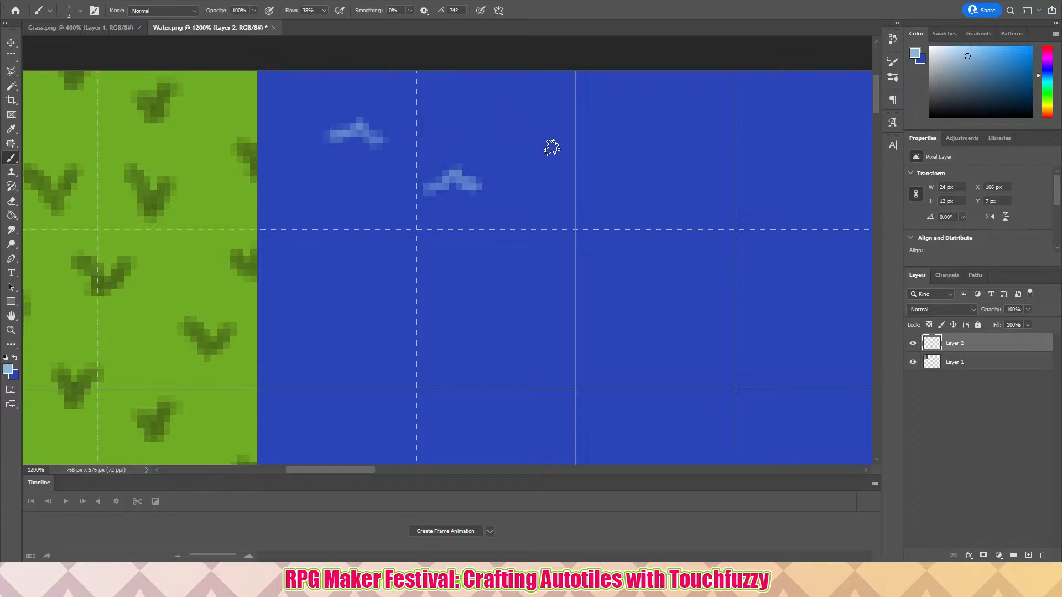
{"action": "left_click_drag", "start_coordinate": [550, 147], "coordinate": [613, 127]}
{"action": "key", "text": "ctrl+z"}
{"action": "mouse_move", "coordinate": [556, 146]}
{"action": "left_mouse_down"}
{"action": "mouse_move", "coordinate": [569, 138]}
{"action": "mouse_move", "coordinate": [593, 147]}
{"action": "left_mouse_up"}
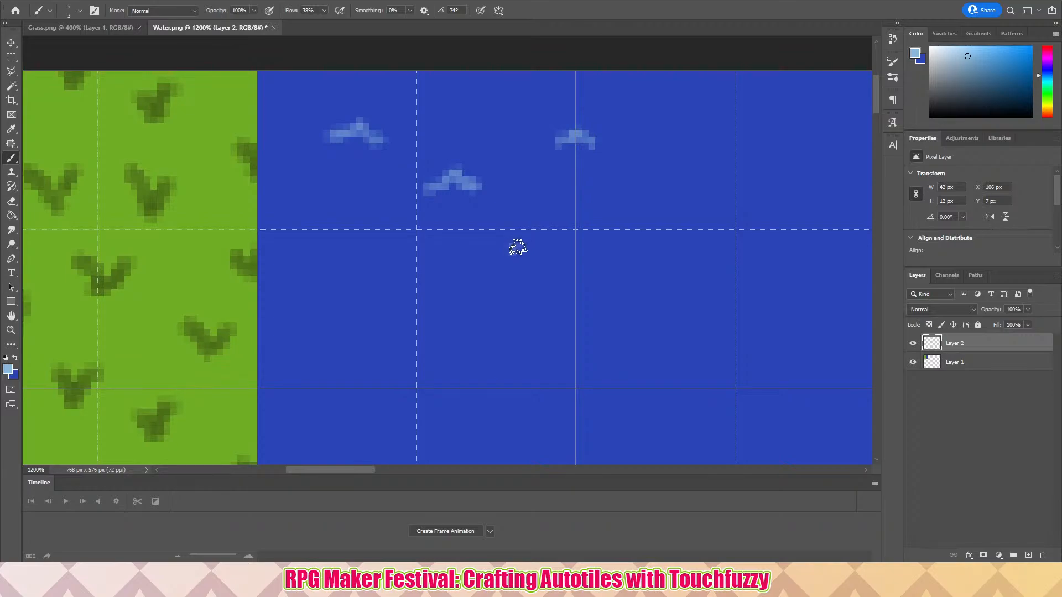
- Paint five more wave marks scattered through the tile's lower half, one of them crossing its right edge
{"action": "mouse_move", "coordinate": [511, 252]}
{"action": "left_mouse_down"}
{"action": "mouse_move", "coordinate": [548, 237]}
{"action": "mouse_move", "coordinate": [582, 249]}
{"action": "mouse_move", "coordinate": [526, 251]}
{"action": "mouse_move", "coordinate": [550, 246]}
{"action": "mouse_move", "coordinate": [565, 258]}
{"action": "mouse_move", "coordinate": [544, 243]}
{"action": "mouse_move", "coordinate": [564, 265]}
{"action": "mouse_move", "coordinate": [540, 251]}
{"action": "mouse_move", "coordinate": [547, 258]}
{"action": "mouse_move", "coordinate": [567, 262]}
{"action": "left_mouse_up"}
{"action": "key", "text": "ctrl+z"}
{"action": "key", "text": "ctrl+z"}
{"action": "key", "text": "ctrl+z"}
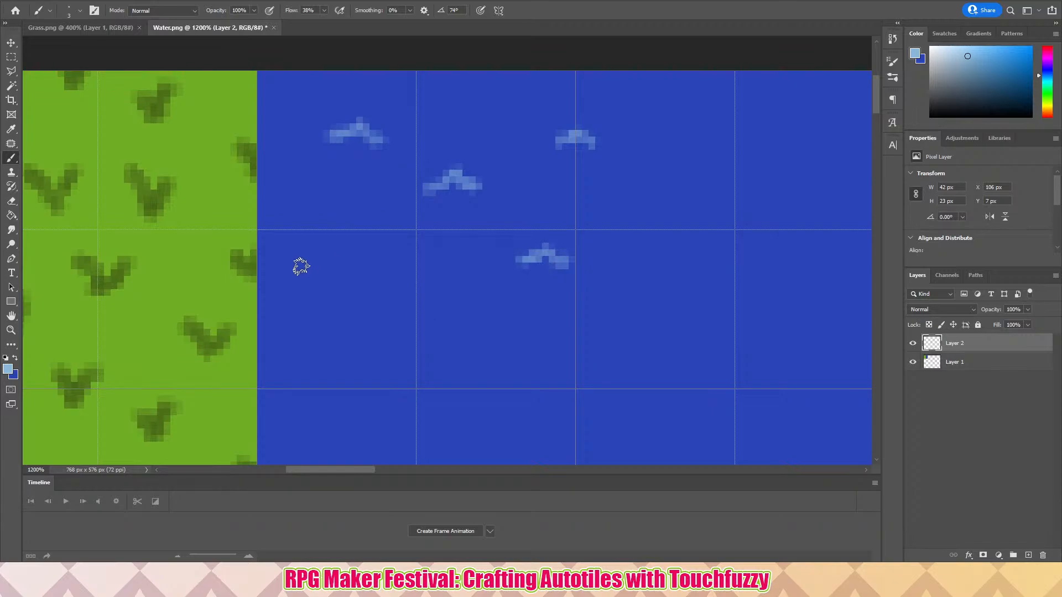
{"action": "mouse_move", "coordinate": [344, 259]}
{"action": "left_mouse_down"}
{"action": "mouse_move", "coordinate": [376, 236]}
{"action": "mouse_move", "coordinate": [402, 256]}
{"action": "left_mouse_up"}
{"action": "mouse_move", "coordinate": [516, 343]}
{"action": "left_mouse_down"}
{"action": "mouse_move", "coordinate": [537, 329]}
{"action": "mouse_move", "coordinate": [562, 345]}
{"action": "left_mouse_up"}
{"action": "left_click_drag", "start_coordinate": [564, 308], "coordinate": [591, 313]}
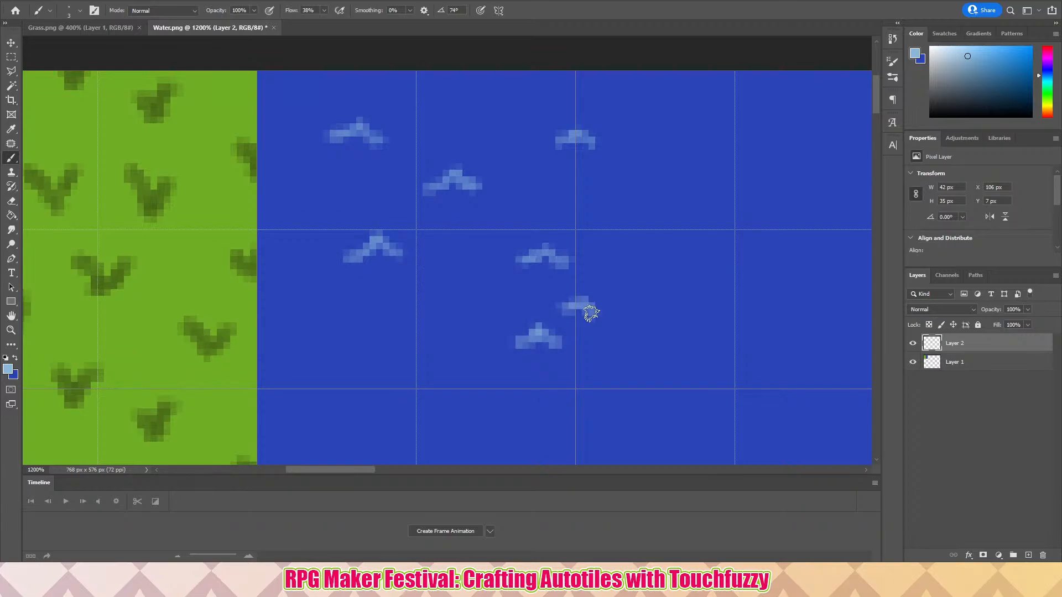
{"action": "mouse_move", "coordinate": [429, 376]}
{"action": "left_mouse_down"}
{"action": "mouse_move", "coordinate": [448, 358]}
{"action": "mouse_move", "coordinate": [475, 378]}
{"action": "left_mouse_up"}
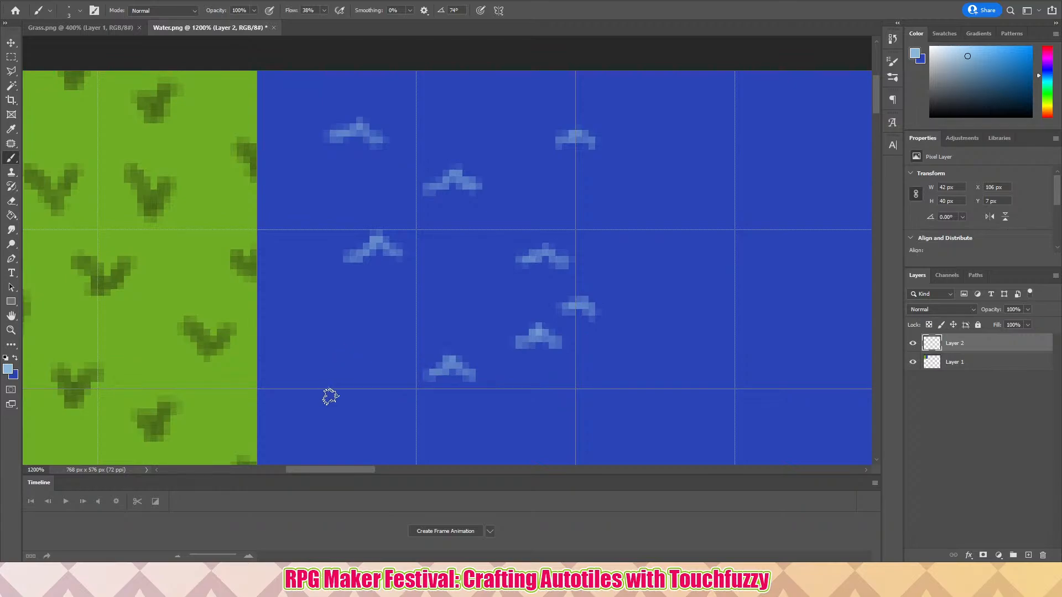
- Paint two wave marks straddling the tile's lower edge and two more filling the gaps at its left side and centre
{"action": "mouse_move", "coordinate": [341, 395]}
{"action": "left_mouse_down"}
{"action": "mouse_move", "coordinate": [363, 381]}
{"action": "mouse_move", "coordinate": [380, 392]}
{"action": "left_mouse_up"}
{"action": "key", "text": "ctrl+z"}
{"action": "key", "text": "ctrl+z"}
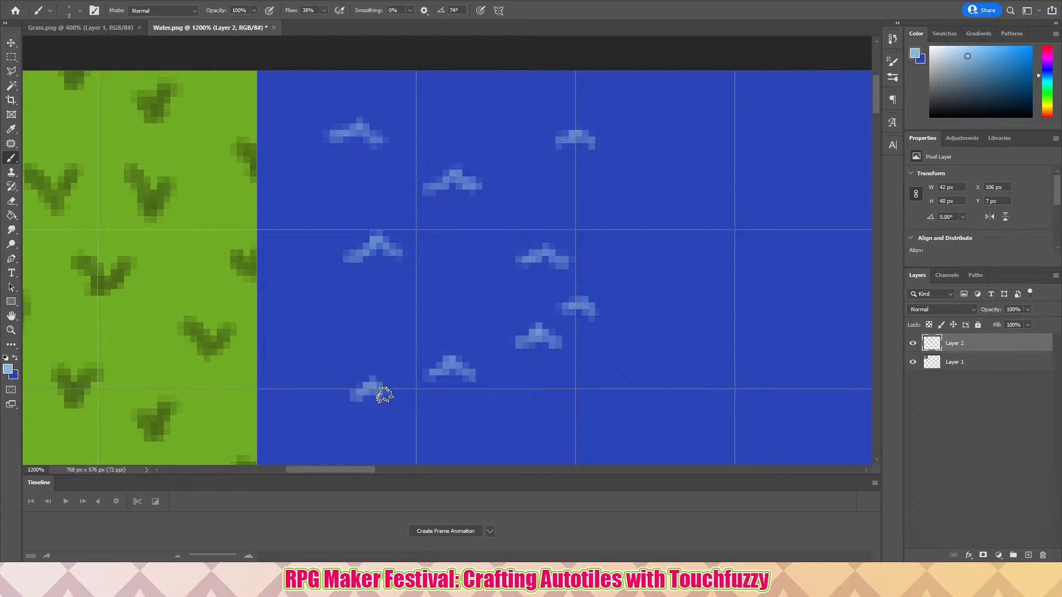
{"action": "mouse_move", "coordinate": [517, 396]}
{"action": "left_mouse_down"}
{"action": "mouse_move", "coordinate": [521, 383]}
{"action": "mouse_move", "coordinate": [545, 398]}
{"action": "left_mouse_up"}
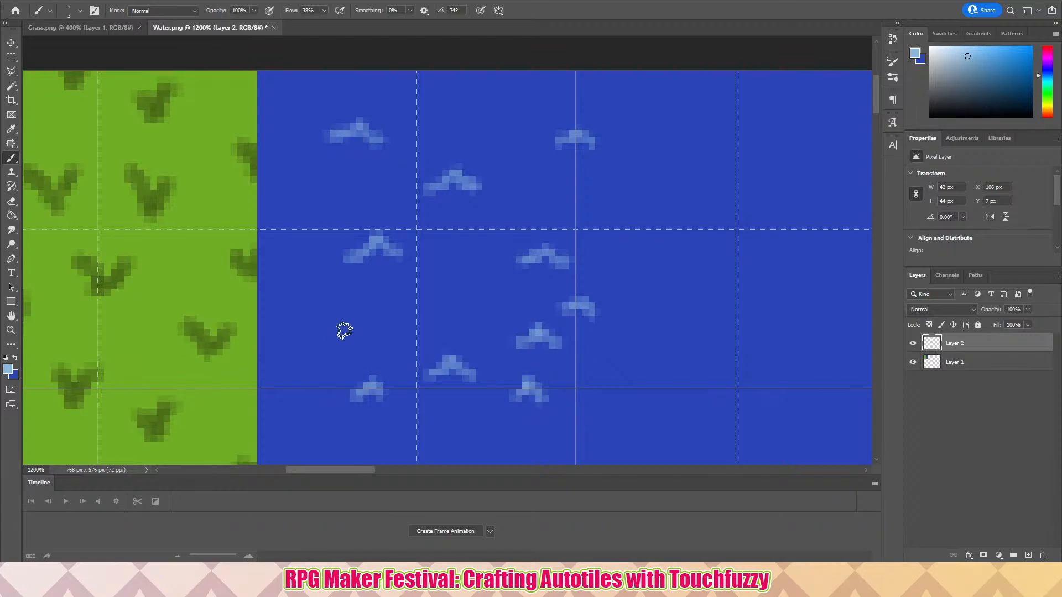
{"action": "mouse_move", "coordinate": [312, 325]}
{"action": "left_mouse_down"}
{"action": "mouse_move", "coordinate": [332, 310]}
{"action": "mouse_move", "coordinate": [367, 326]}
{"action": "left_mouse_up"}
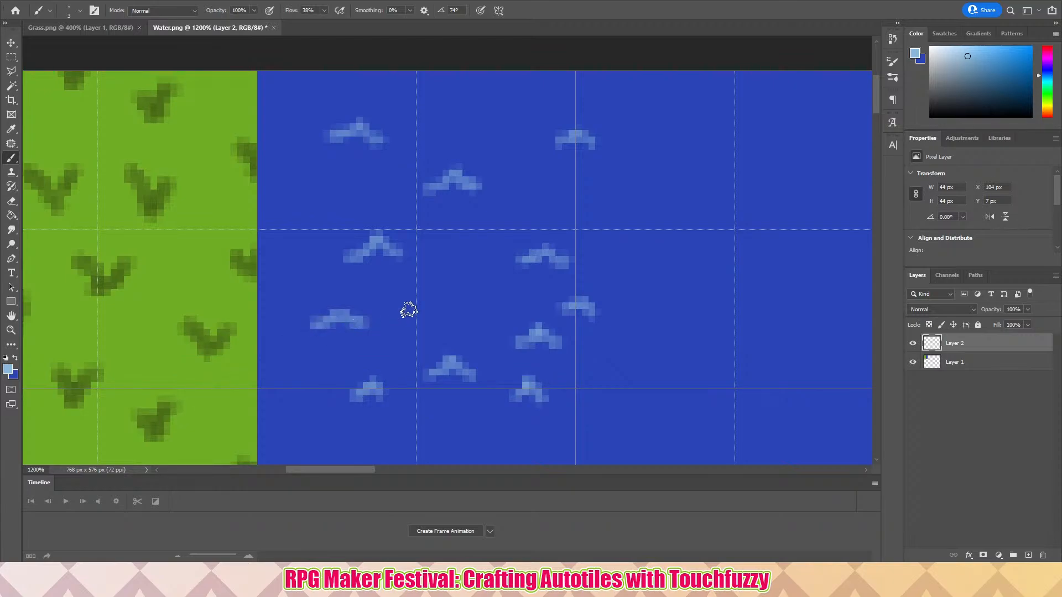
{"action": "mouse_move", "coordinate": [439, 293]}
{"action": "left_mouse_down"}
{"action": "mouse_move", "coordinate": [450, 282]}
{"action": "mouse_move", "coordinate": [479, 295]}
{"action": "left_mouse_up"}
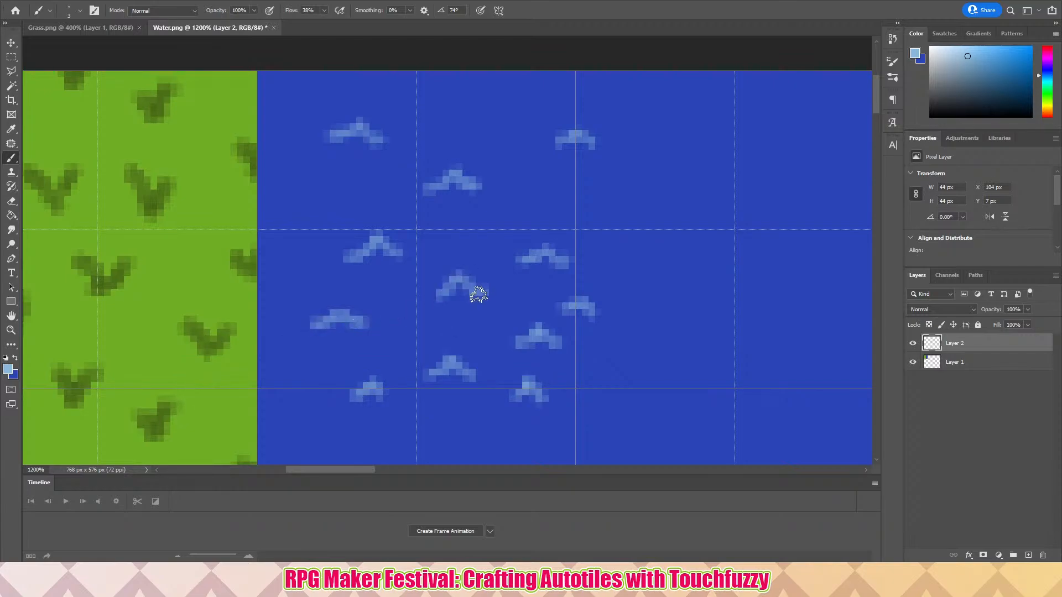
- Fill the remaining gaps with wave marks near the tile's top, at its left side and across its lower-left edge
{"action": "mouse_move", "coordinate": [457, 107]}
{"action": "left_mouse_down"}
{"action": "mouse_move", "coordinate": [490, 98]}
{"action": "mouse_move", "coordinate": [502, 119]}
{"action": "left_mouse_up"}
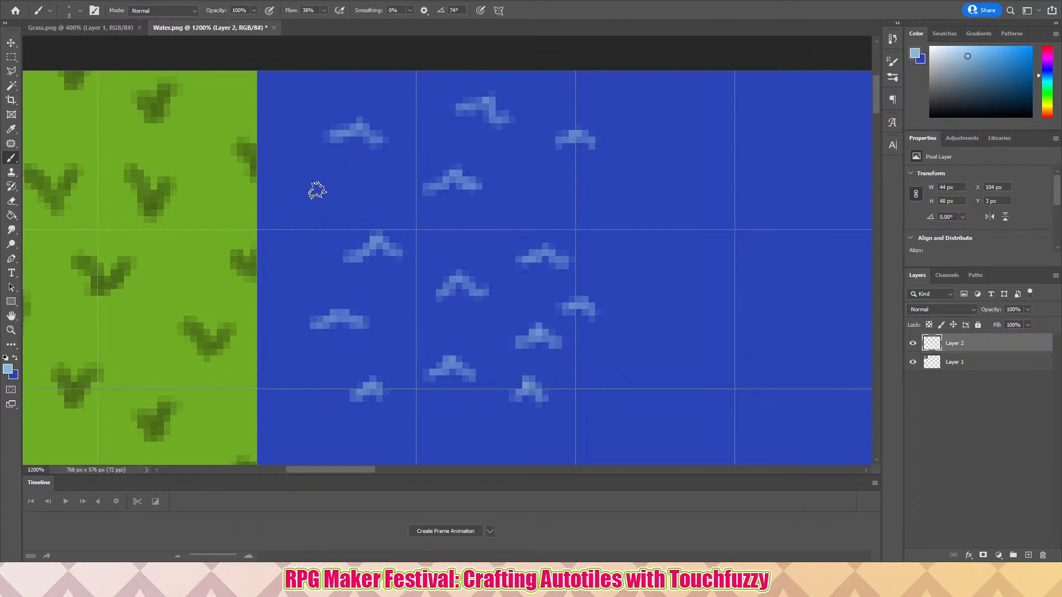
{"action": "left_click_drag", "start_coordinate": [306, 190], "coordinate": [320, 147]}
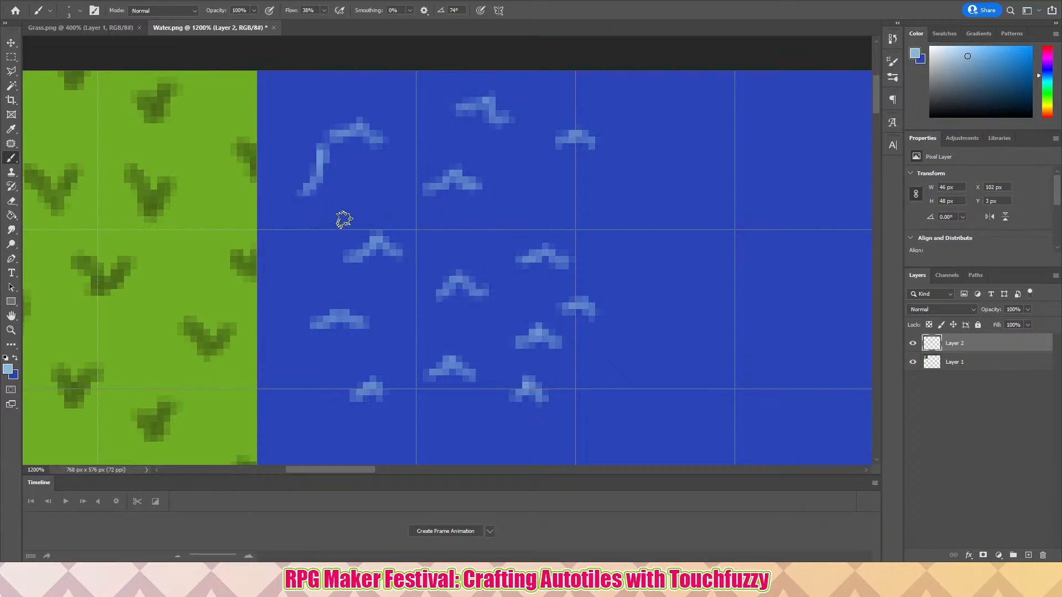
{"action": "key", "text": "ctrl+z"}
{"action": "mouse_move", "coordinate": [308, 202]}
{"action": "left_mouse_down"}
{"action": "mouse_move", "coordinate": [332, 172]}
{"action": "mouse_move", "coordinate": [340, 203]}
{"action": "mouse_move", "coordinate": [327, 198]}
{"action": "mouse_move", "coordinate": [349, 217]}
{"action": "mouse_move", "coordinate": [320, 193]}
{"action": "mouse_move", "coordinate": [343, 204]}
{"action": "left_mouse_up"}
{"action": "key", "text": "ctrl+z"}
{"action": "key", "text": "ctrl+z"}
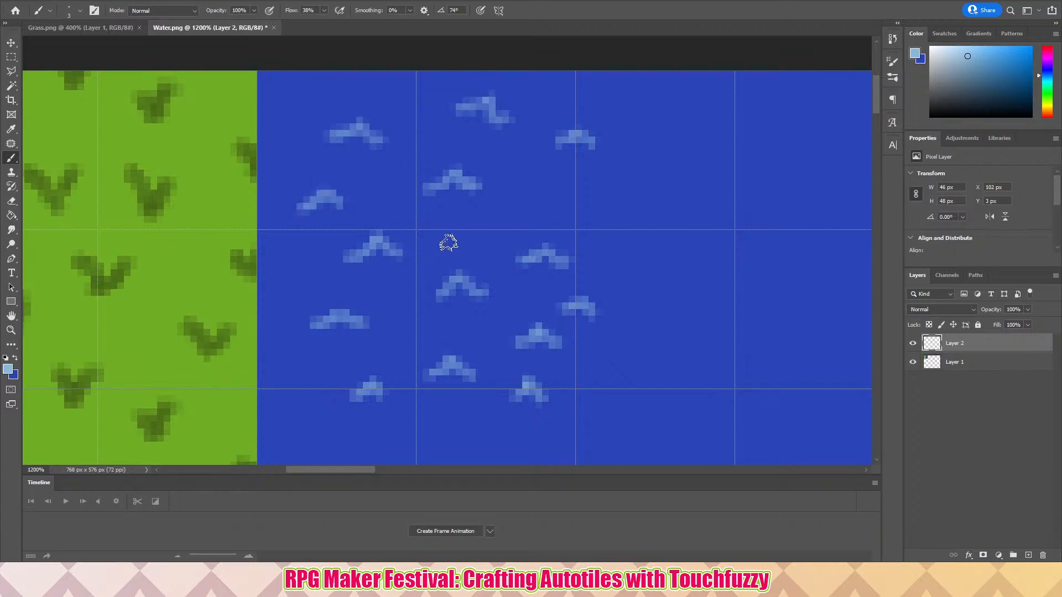
{"action": "left_click_drag", "start_coordinate": [563, 192], "coordinate": [562, 206]}
{"action": "key", "text": "ctrl+z"}
{"action": "mouse_move", "coordinate": [275, 401]}
{"action": "left_mouse_down"}
{"action": "mouse_move", "coordinate": [289, 377]}
{"action": "mouse_move", "coordinate": [309, 394]}
{"action": "mouse_move", "coordinate": [272, 397]}
{"action": "mouse_move", "coordinate": [313, 397]}
{"action": "left_mouse_up"}
{"action": "key", "text": "ctrl+z"}
{"action": "key", "text": "ctrl+z"}
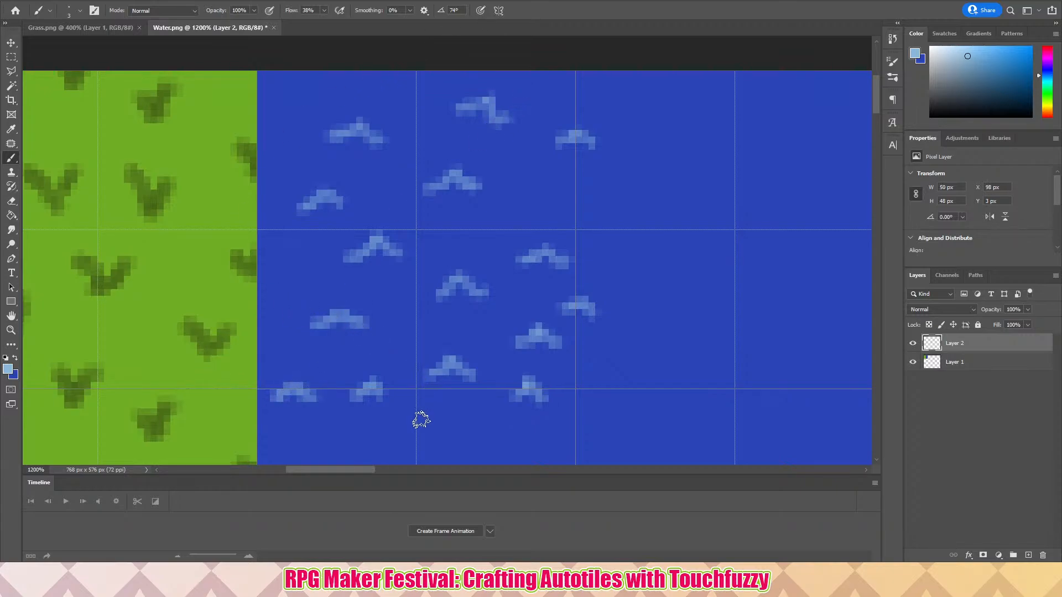
- Copy the 48 by 4 px strip of waves spilling below the tile to a new layer and move it to the tile's upper edge
{"action": "scroll", "coordinate": [508, 212], "scroll_direction": "down", "scroll_amount": 4}
{"action": "scroll", "coordinate": [495, 233], "scroll_direction": "up", "scroll_amount": 3}
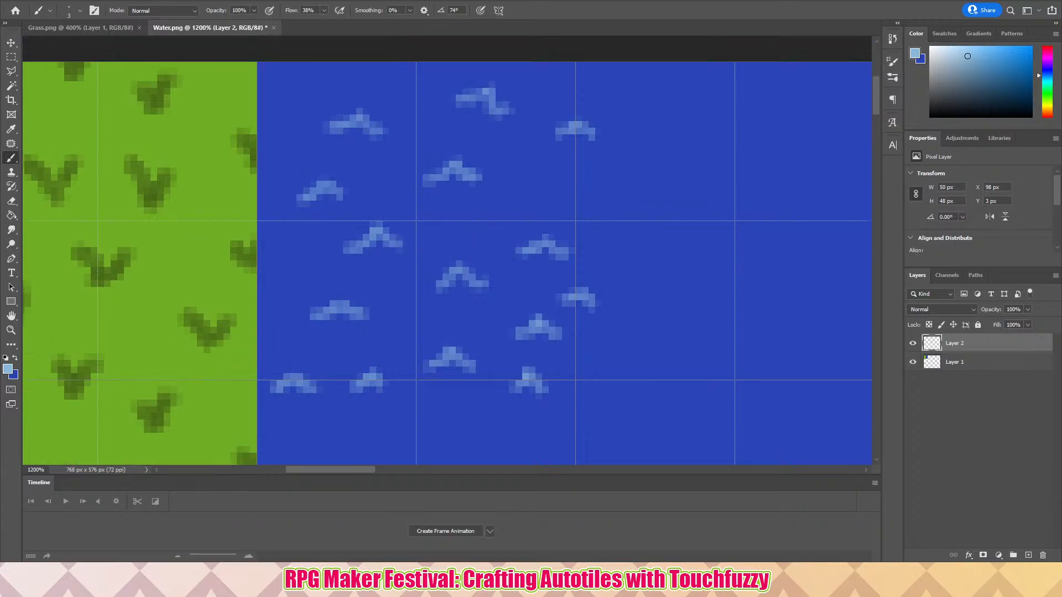
{"action": "left_click", "coordinate": [12, 58]}
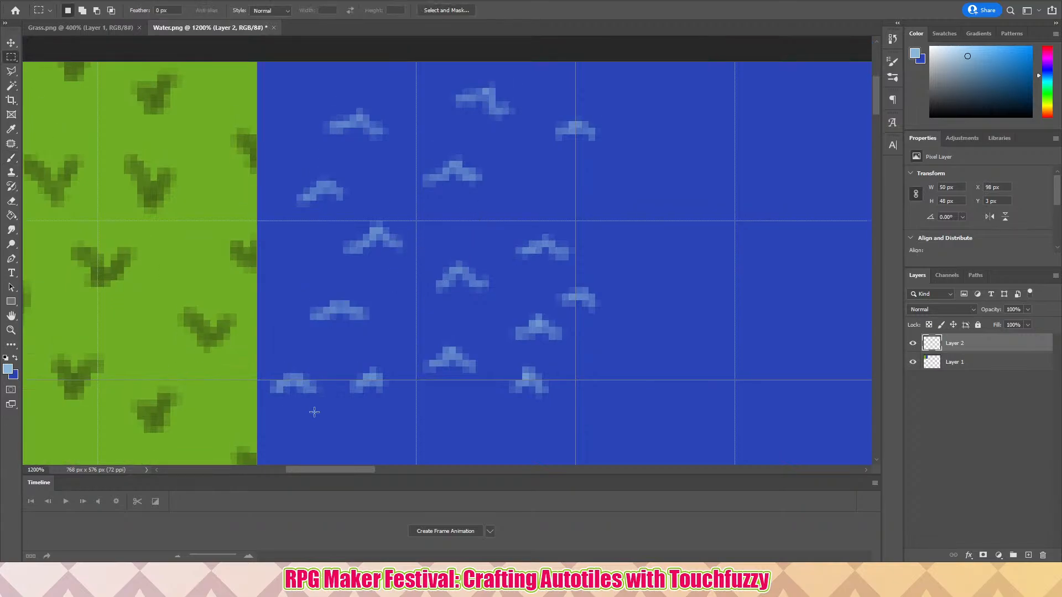
{"action": "left_click_drag", "start_coordinate": [260, 383], "coordinate": [570, 404]}
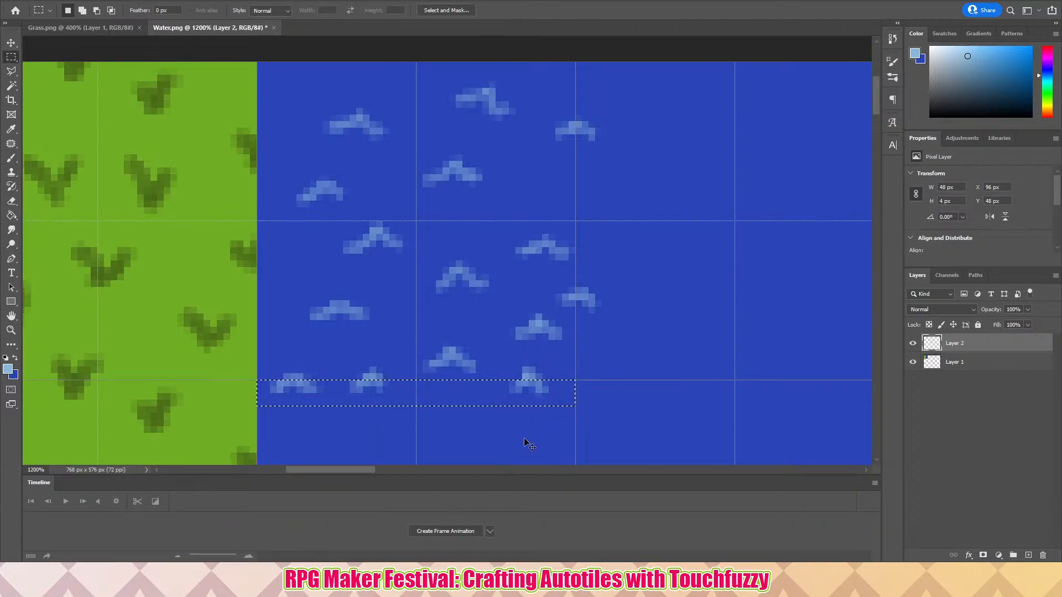
{"action": "key", "text": "ctrl+j"}
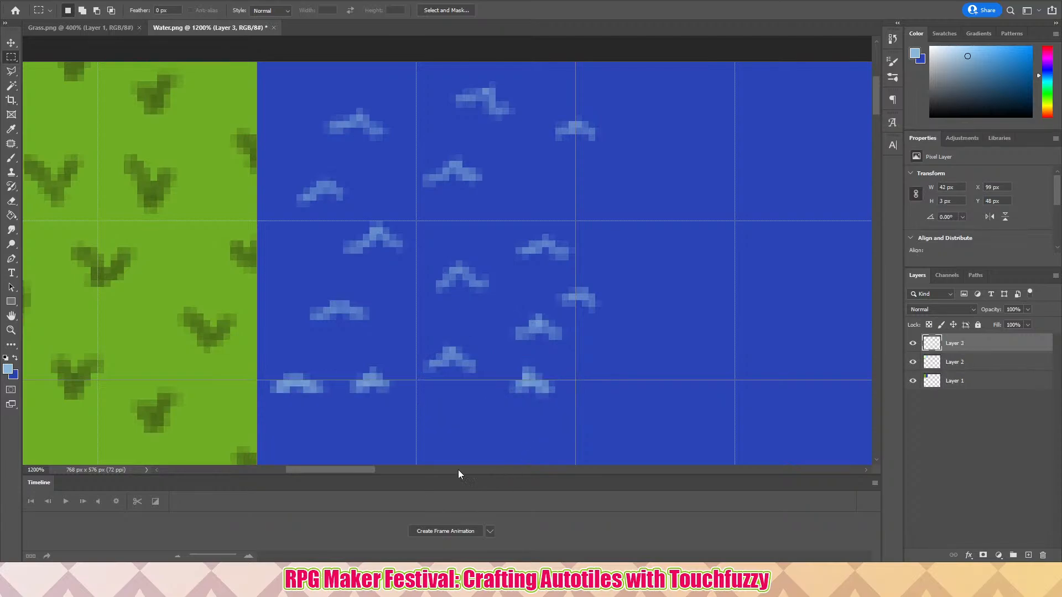
{"action": "left_click", "coordinate": [11, 43]}
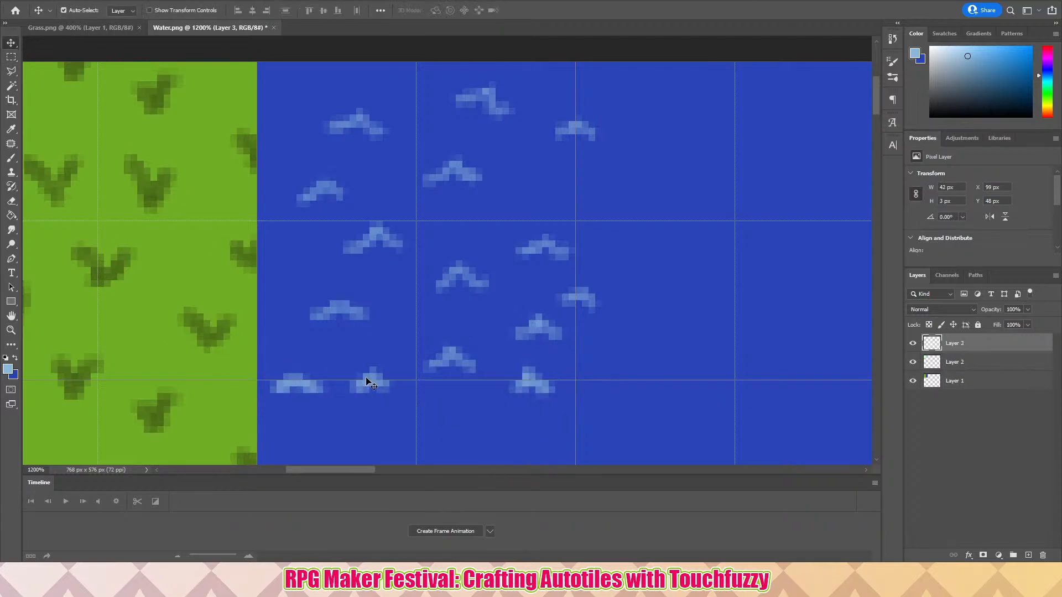
{"action": "scroll", "coordinate": [366, 382], "scroll_direction": "up", "scroll_amount": 1}
{"action": "left_click_drag", "start_coordinate": [370, 423], "coordinate": [371, 104]}
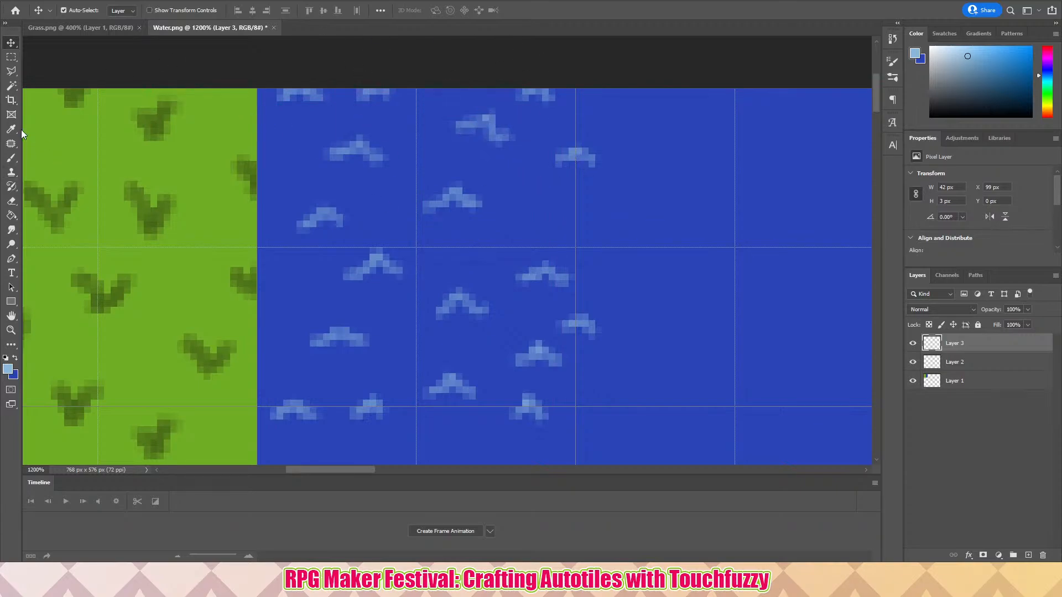
- Copy the Layer 2 waves spilling past the tile's right edge to a new layer and move them to the tile's left edge
{"action": "left_click", "coordinate": [13, 87]}
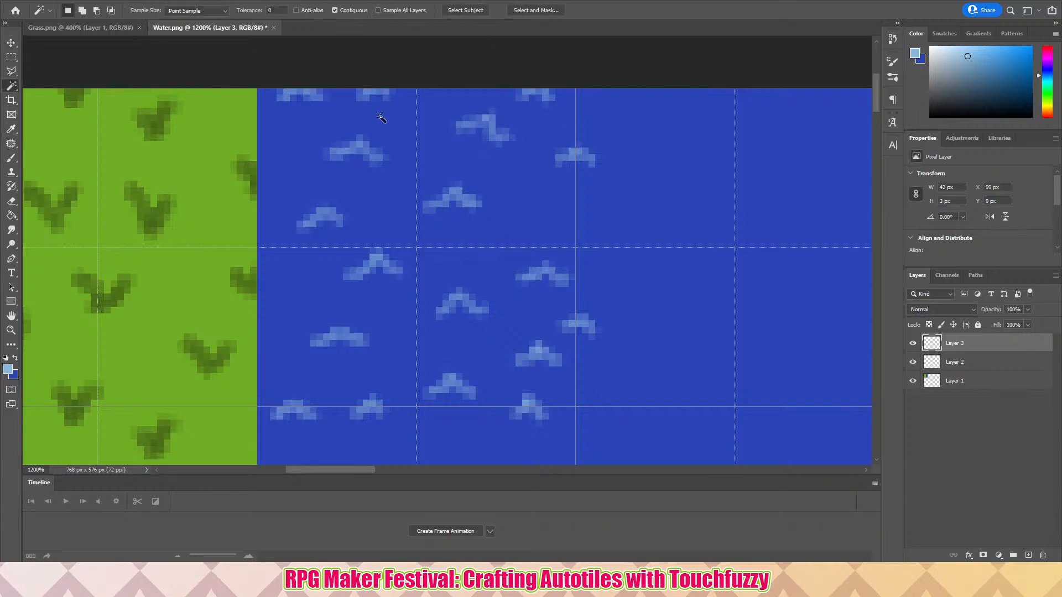
{"action": "left_click", "coordinate": [445, 95]}
{"action": "left_click", "coordinate": [958, 372]}
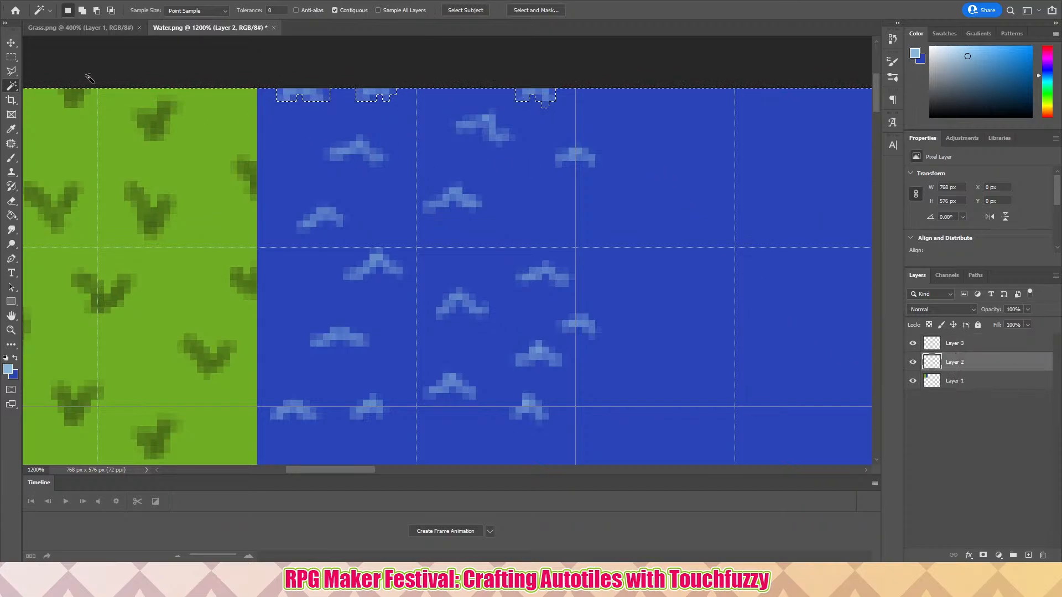
{"action": "left_click", "coordinate": [12, 56]}
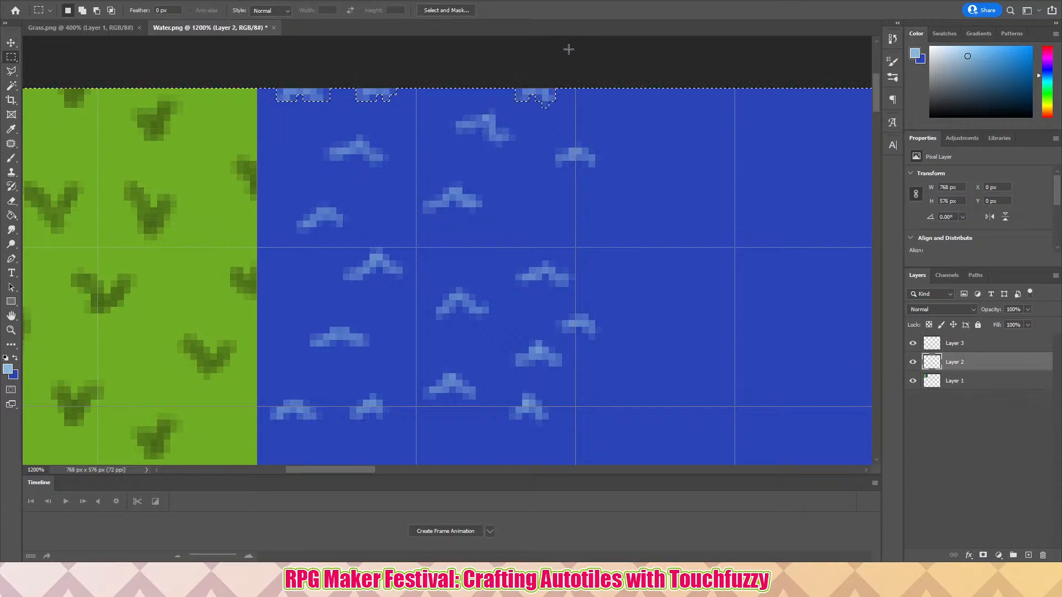
{"action": "left_click", "coordinate": [598, 79]}
{"action": "left_click_drag", "start_coordinate": [575, 90], "coordinate": [603, 426]}
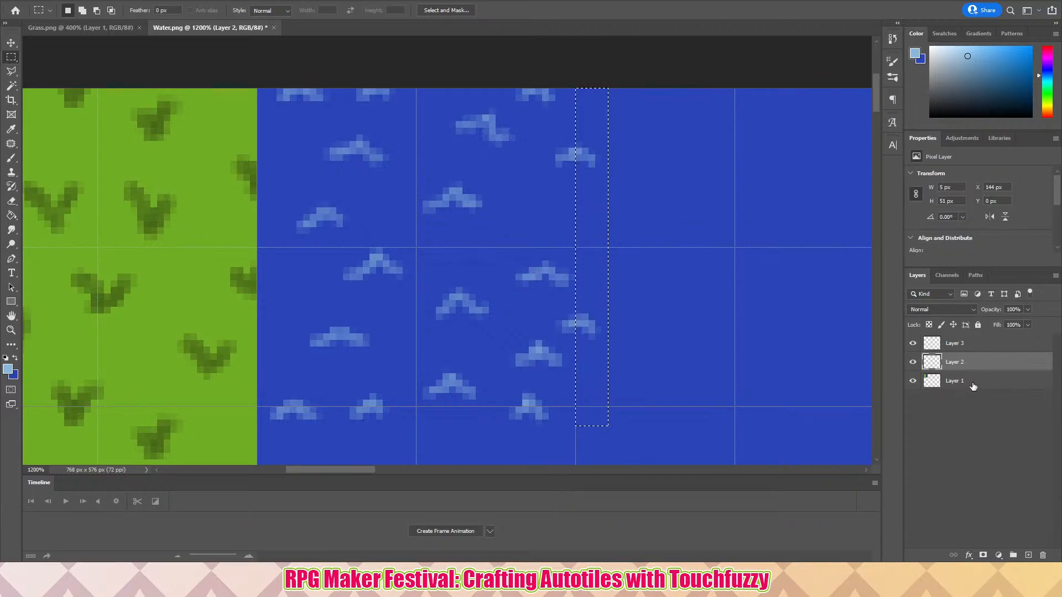
{"action": "key", "text": "ctrl+j"}
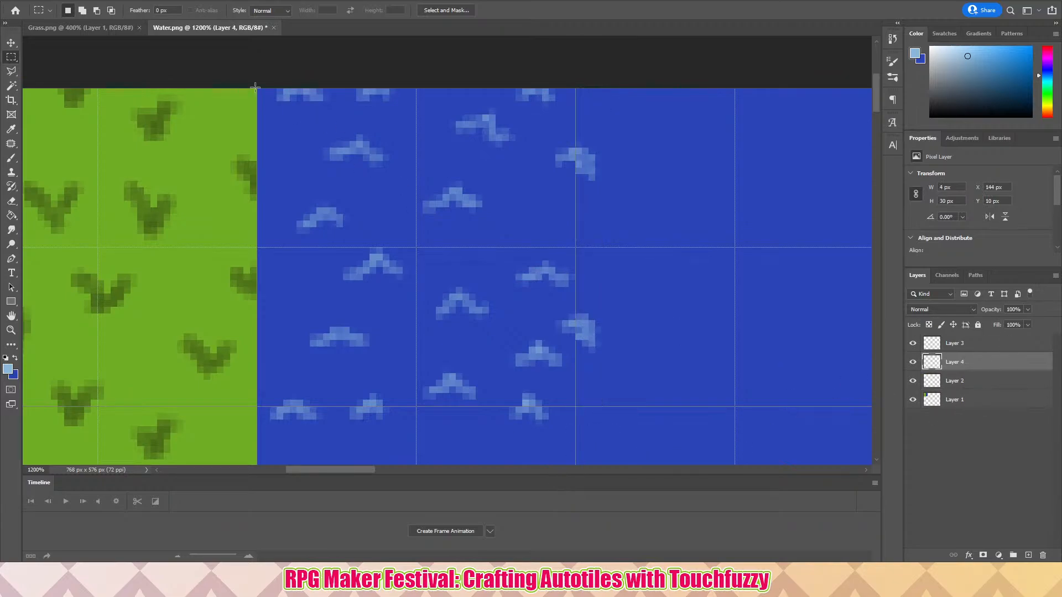
{"action": "left_click", "coordinate": [10, 43]}
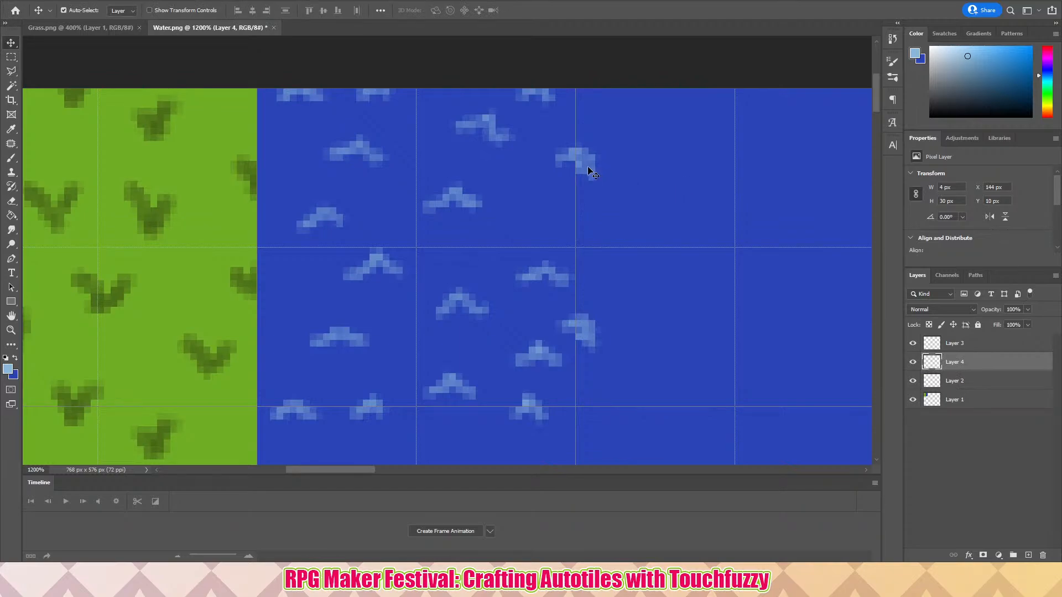
{"action": "left_click_drag", "start_coordinate": [588, 168], "coordinate": [270, 157]}
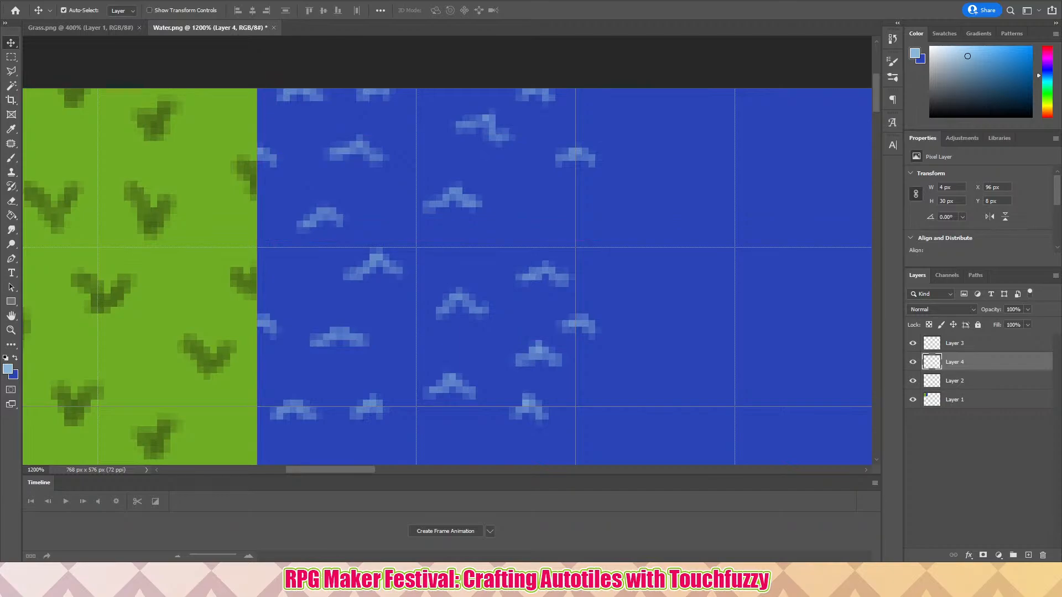
- Delete the wave parts on Layer 2 that extend beyond the tile's right and lower edges, and clear the selection
{"action": "left_click", "coordinate": [13, 59]}
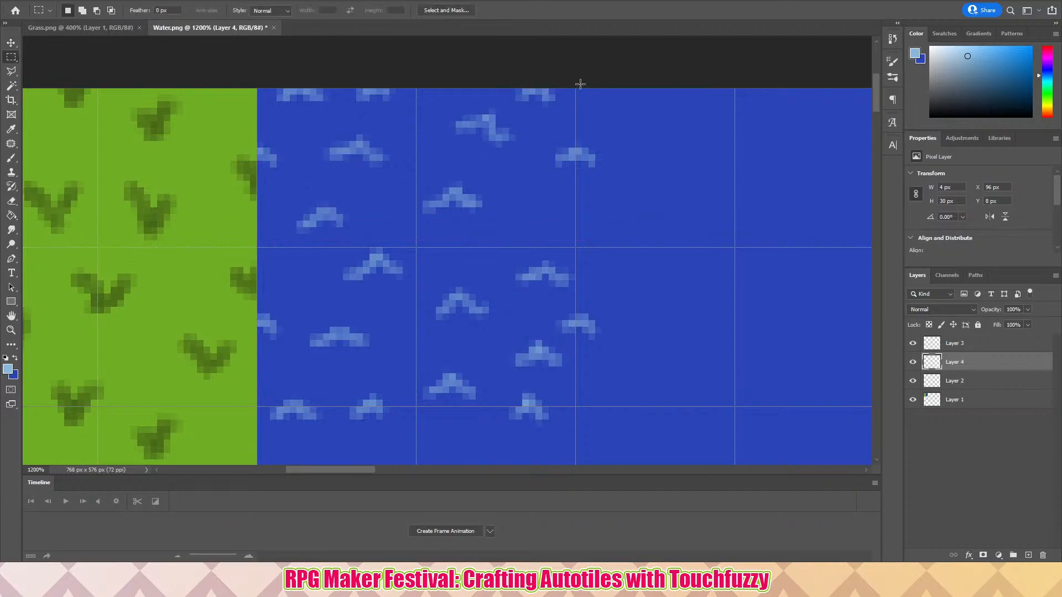
{"action": "left_click_drag", "start_coordinate": [577, 87], "coordinate": [608, 253]}
{"action": "left_click", "coordinate": [955, 380]}
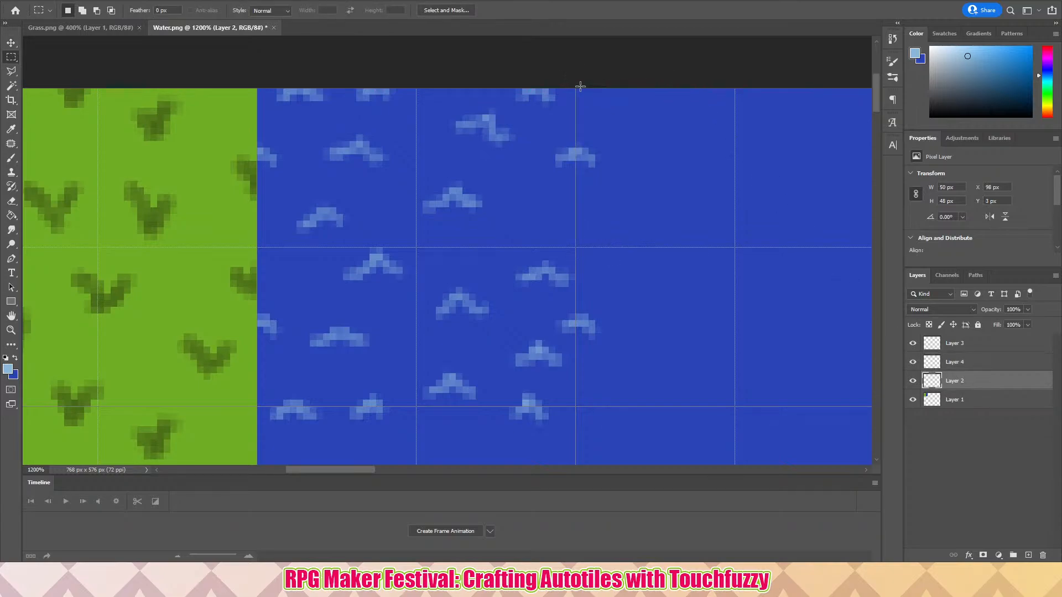
{"action": "left_click_drag", "start_coordinate": [575, 87], "coordinate": [264, 425]}
{"action": "key", "text": "Delete"}
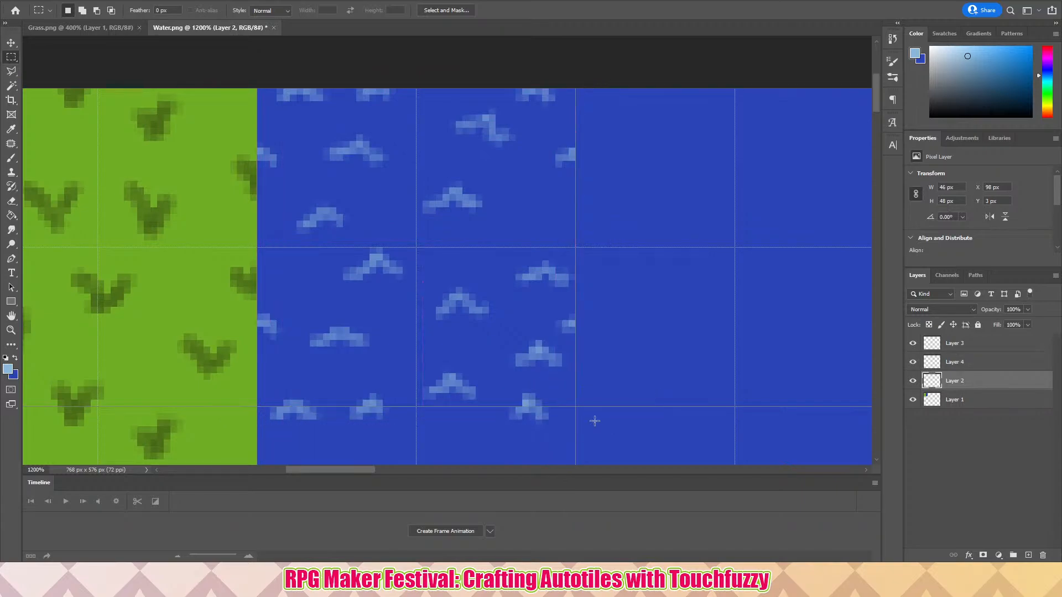
{"action": "left_click_drag", "start_coordinate": [587, 410], "coordinate": [270, 426]}
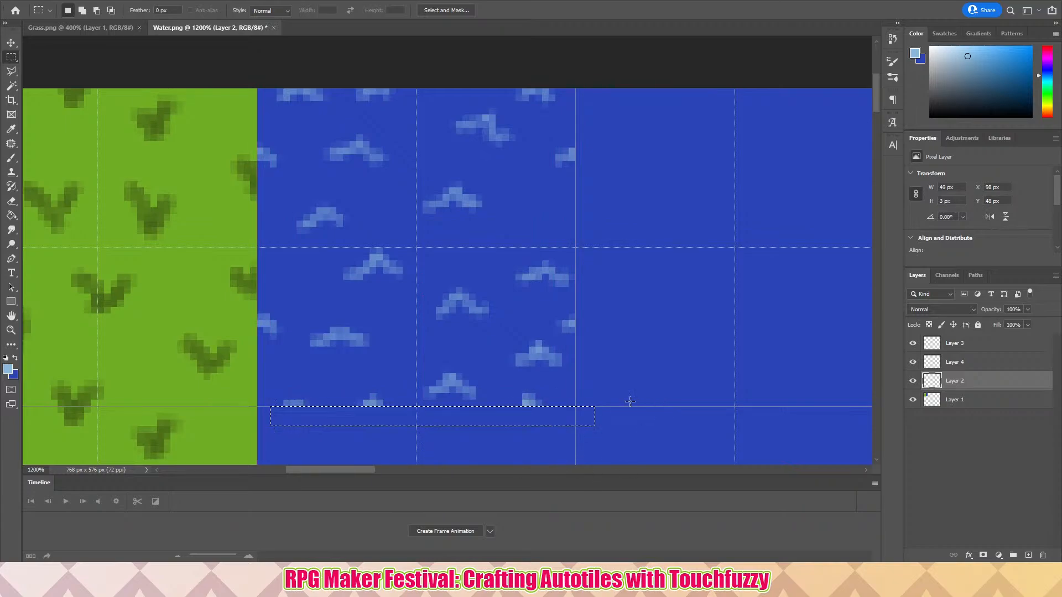
{"action": "key", "text": "ctrl+d"}
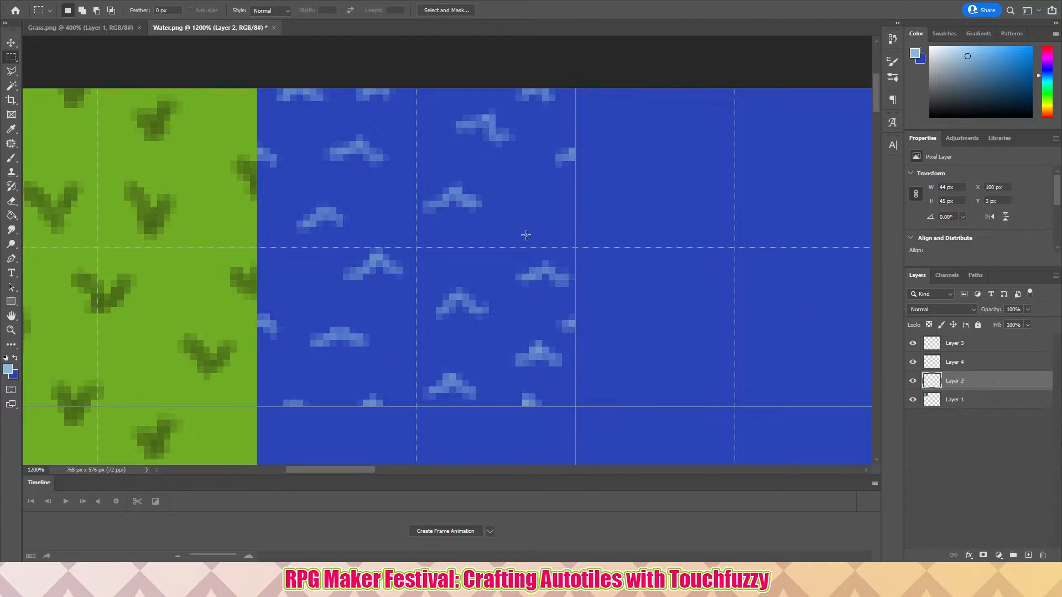
- Merge all visible layers into one layer
{"action": "scroll", "coordinate": [525, 235], "scroll_direction": "down", "scroll_amount": 2}
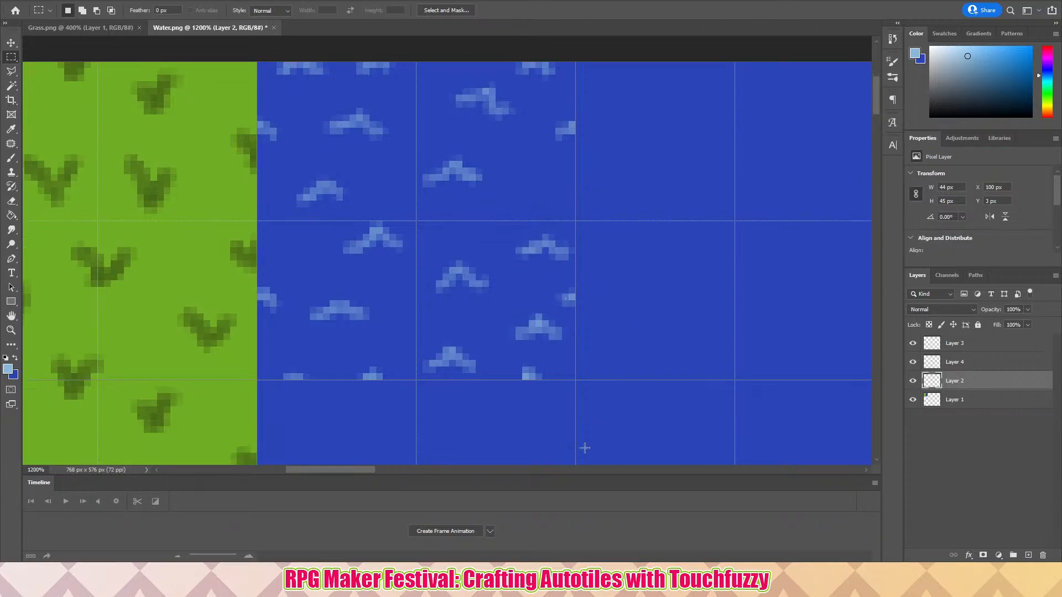
{"action": "right_click", "coordinate": [966, 405]}
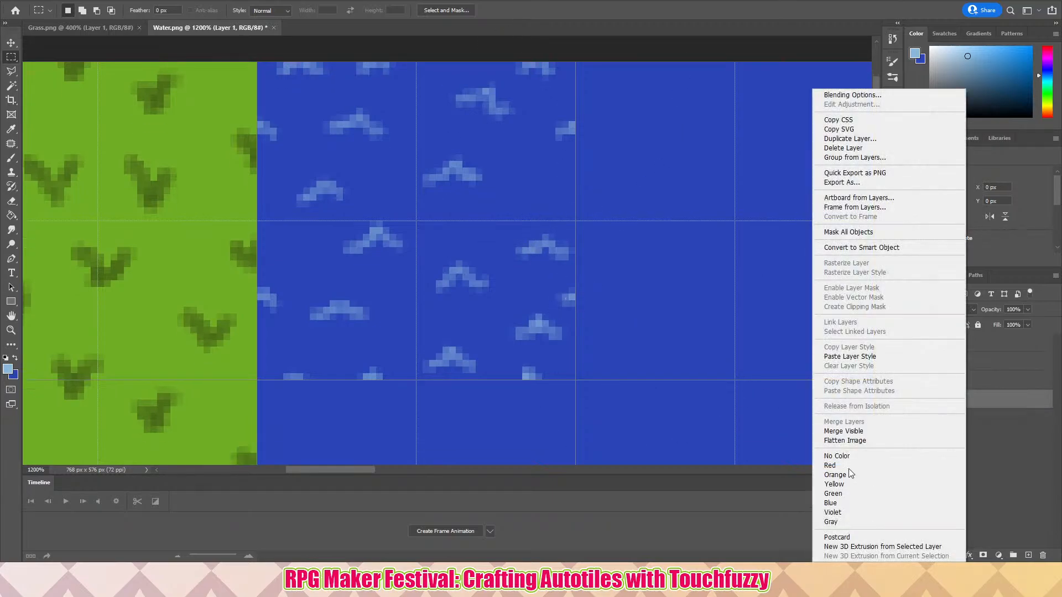
{"action": "left_click", "coordinate": [858, 433]}
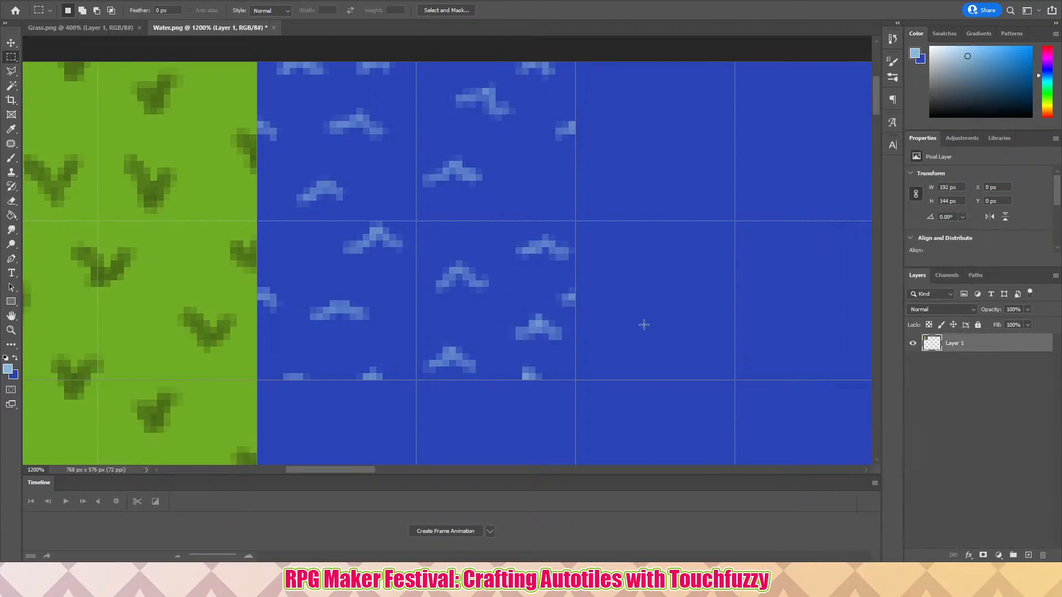
{"action": "scroll", "coordinate": [625, 266], "scroll_direction": "down", "scroll_amount": 3}
{"action": "scroll", "coordinate": [651, 296], "scroll_direction": "up", "scroll_amount": 5}
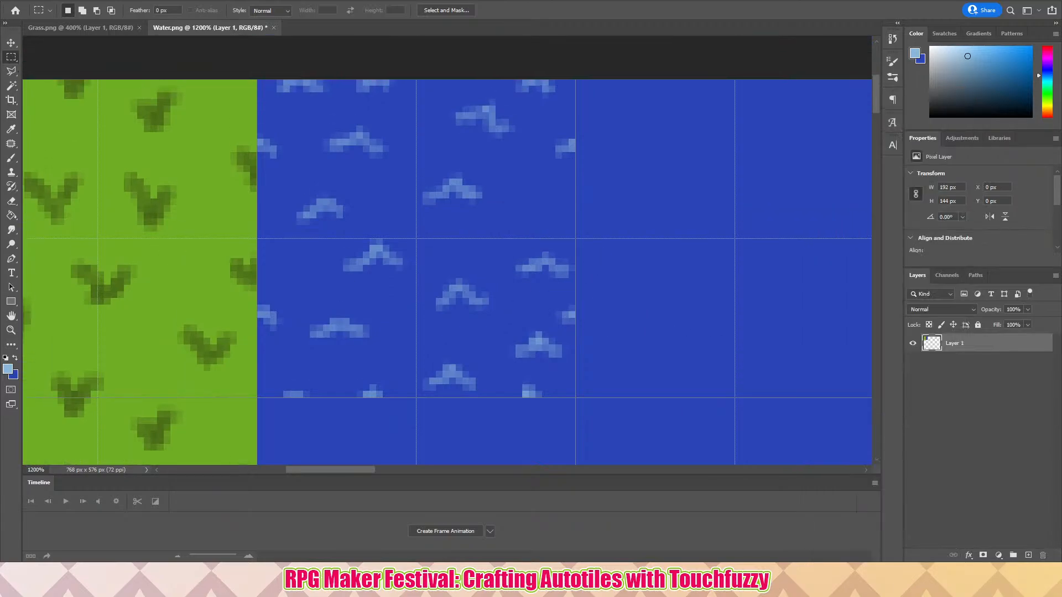
- Copy the 48 by 48 px wave tile to a new layer and move the copy into the adjacent tile on its right
{"action": "left_click_drag", "start_coordinate": [259, 77], "coordinate": [576, 398]}
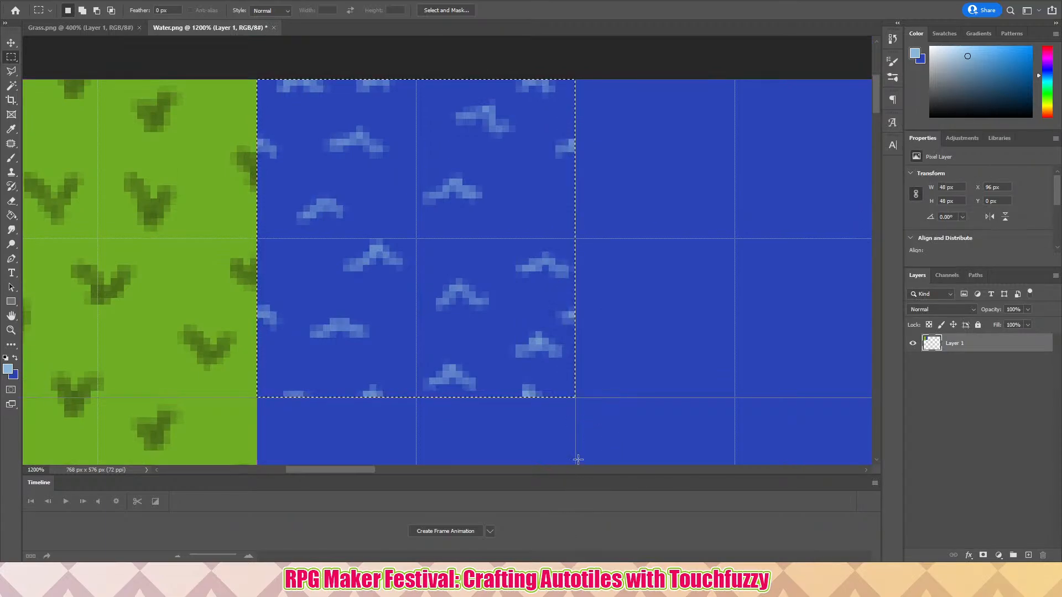
{"action": "key", "text": "ctrl+minus"}
{"action": "key", "text": "ctrl+minus"}
{"action": "key", "text": "ctrl+minus"}
{"action": "key", "text": "ctrl+minus"}
{"action": "key", "text": "ctrl+minus"}
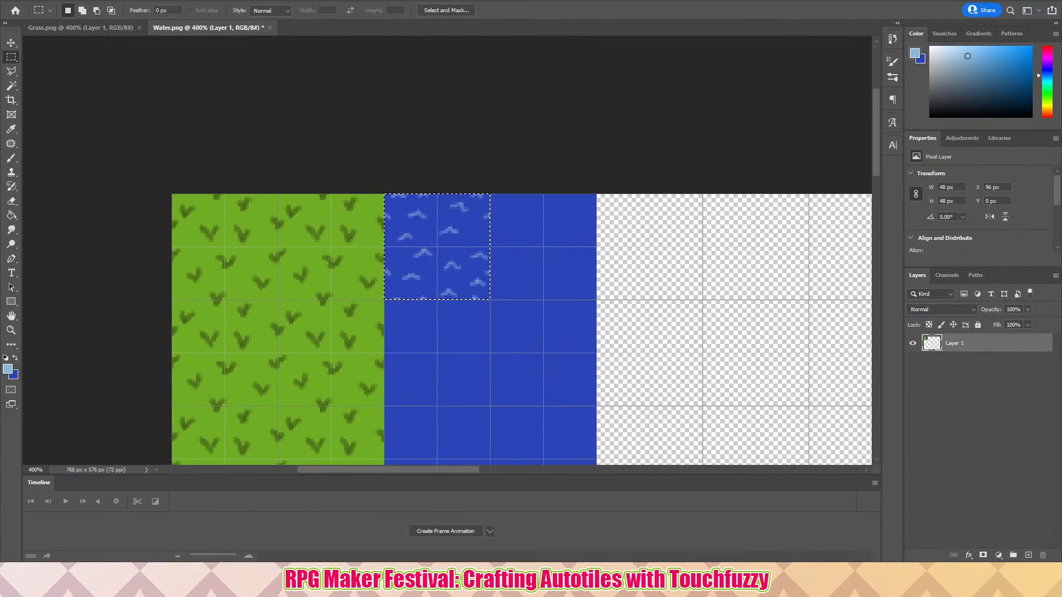
{"action": "scroll", "coordinate": [521, 276], "scroll_direction": "down", "scroll_amount": 3}
{"action": "key", "text": "ctrl+j"}
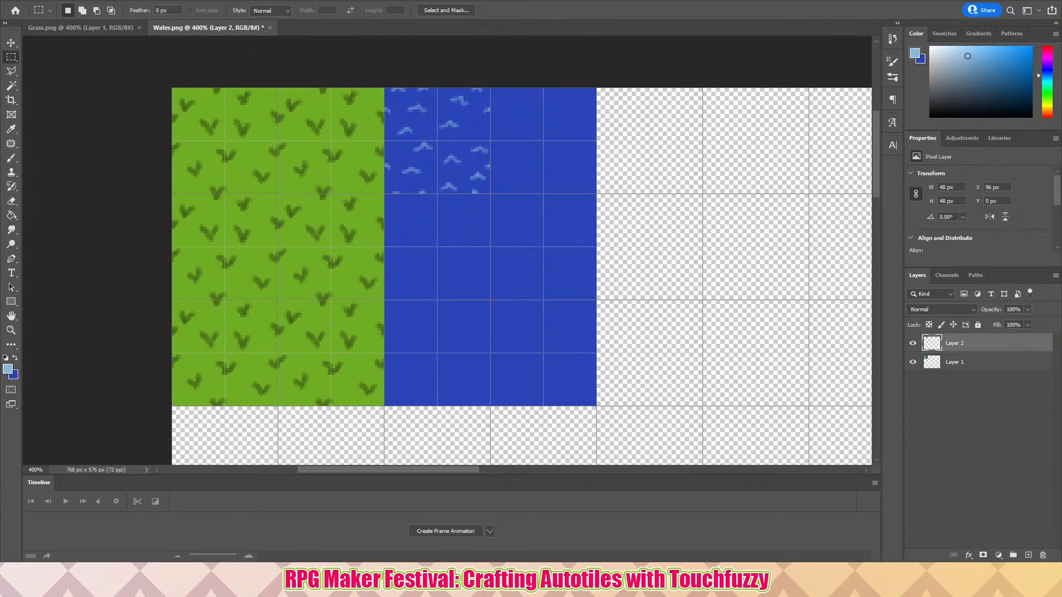
{"action": "left_click", "coordinate": [11, 43]}
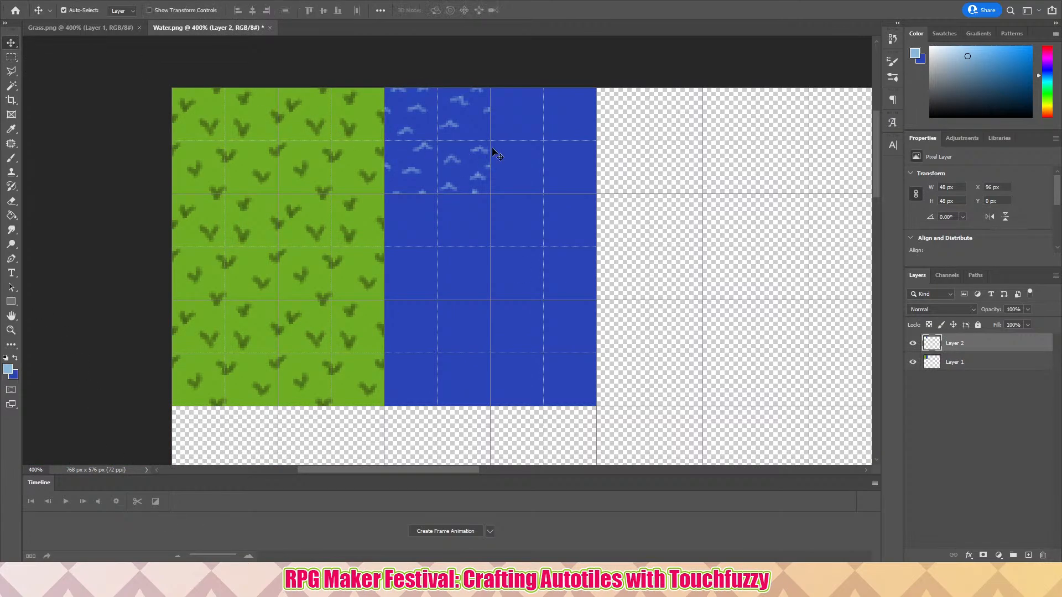
{"action": "left_click_drag", "start_coordinate": [467, 166], "coordinate": [575, 154]}
- Paste four more copies of the wave tile, aligning them to fill the four remaining tiles of the blue water block
{"action": "key", "text": "ctrl+v"}
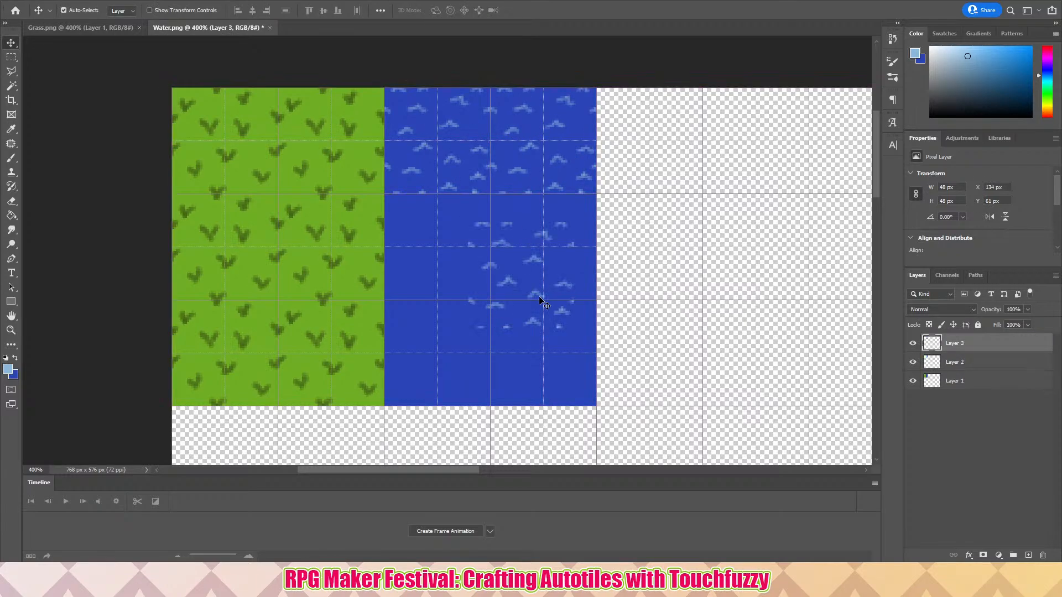
{"action": "left_click_drag", "start_coordinate": [539, 300], "coordinate": [451, 270]}
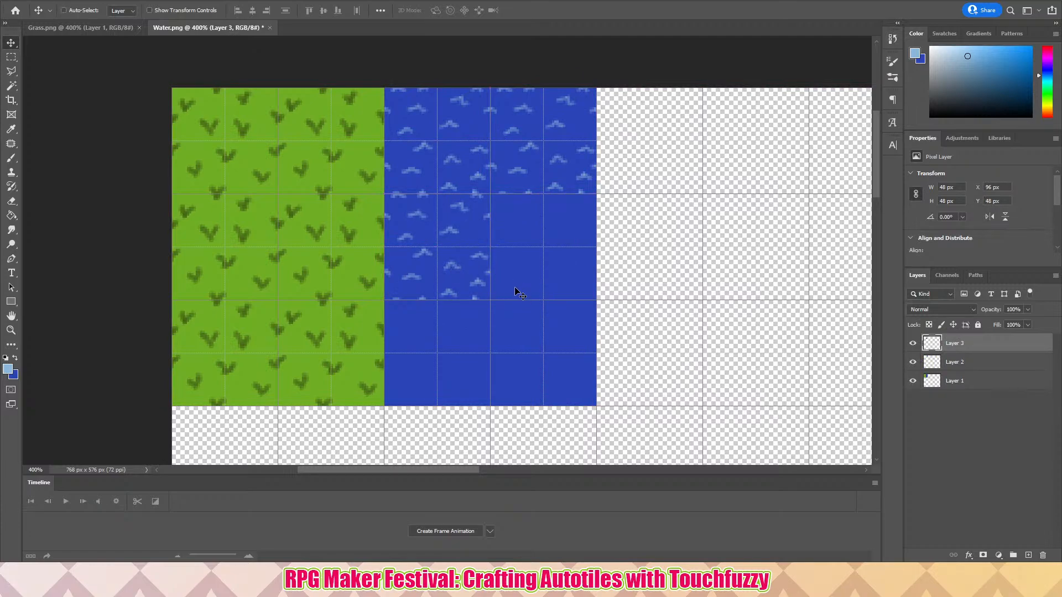
{"action": "key", "text": "ctrl+v"}
{"action": "mouse_move", "coordinate": [526, 310]}
{"action": "left_mouse_down"}
{"action": "mouse_move", "coordinate": [551, 256]}
{"action": "mouse_move", "coordinate": [467, 378]}
{"action": "mouse_move", "coordinate": [466, 328]}
{"action": "mouse_move", "coordinate": [447, 329]}
{"action": "mouse_move", "coordinate": [459, 339]}
{"action": "mouse_move", "coordinate": [547, 305]}
{"action": "mouse_move", "coordinate": [530, 298]}
{"action": "mouse_move", "coordinate": [544, 301]}
{"action": "mouse_move", "coordinate": [527, 315]}
{"action": "left_mouse_up"}
{"action": "key", "text": "ctrl+v"}
{"action": "scroll", "coordinate": [538, 291], "scroll_direction": "down", "scroll_amount": 2}
{"action": "key", "text": "ctrl+v"}
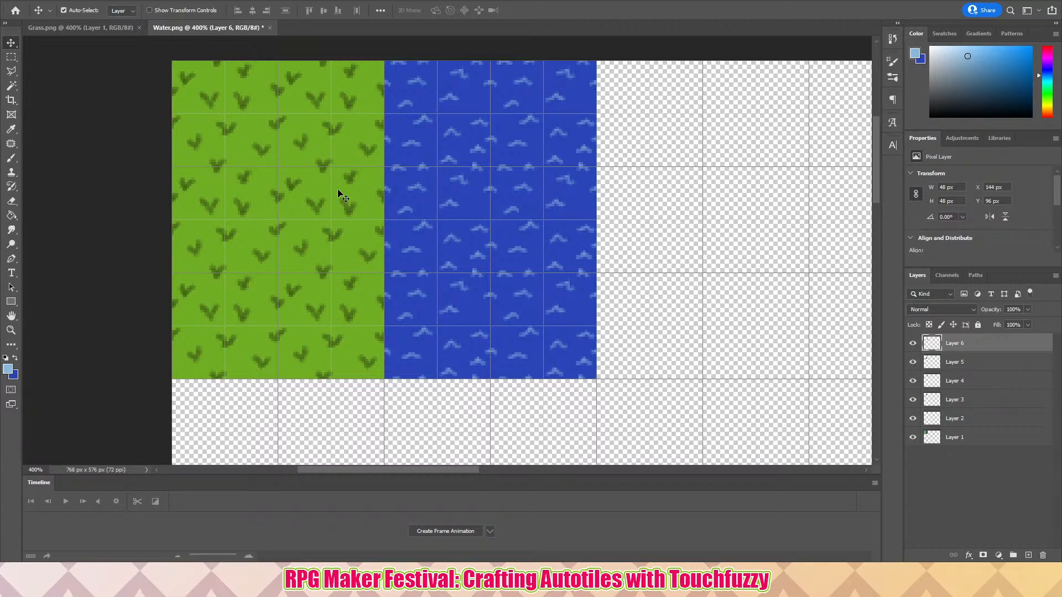
- Switch back from RPG Maker MZ to Photoshop and merge all visible layers of Water.png into one
{"action": "scroll", "coordinate": [338, 194], "scroll_direction": "up", "scroll_amount": 2}
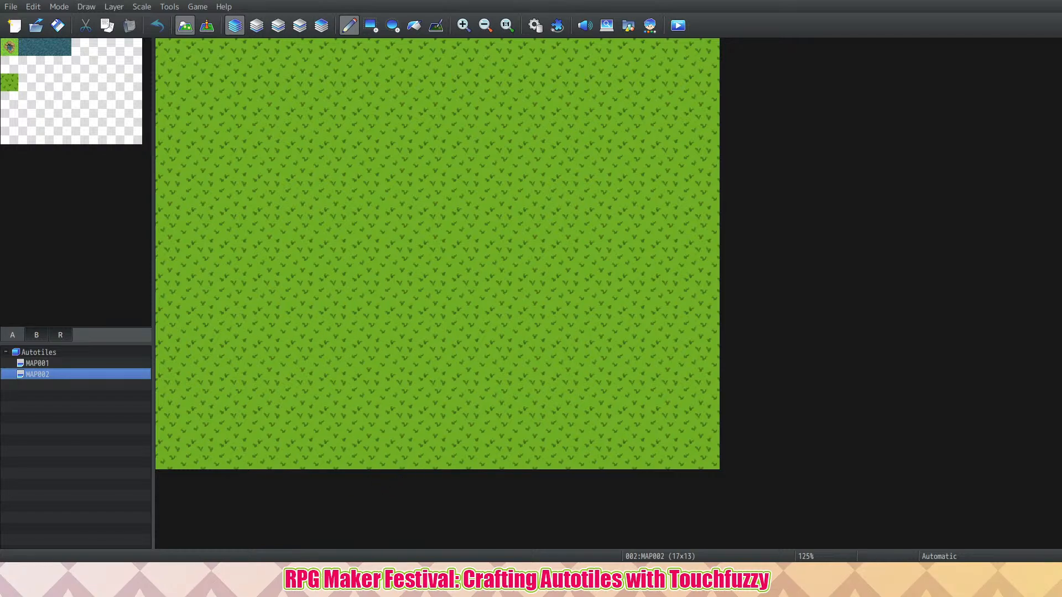
{"action": "key", "text": "alt+Tab"}
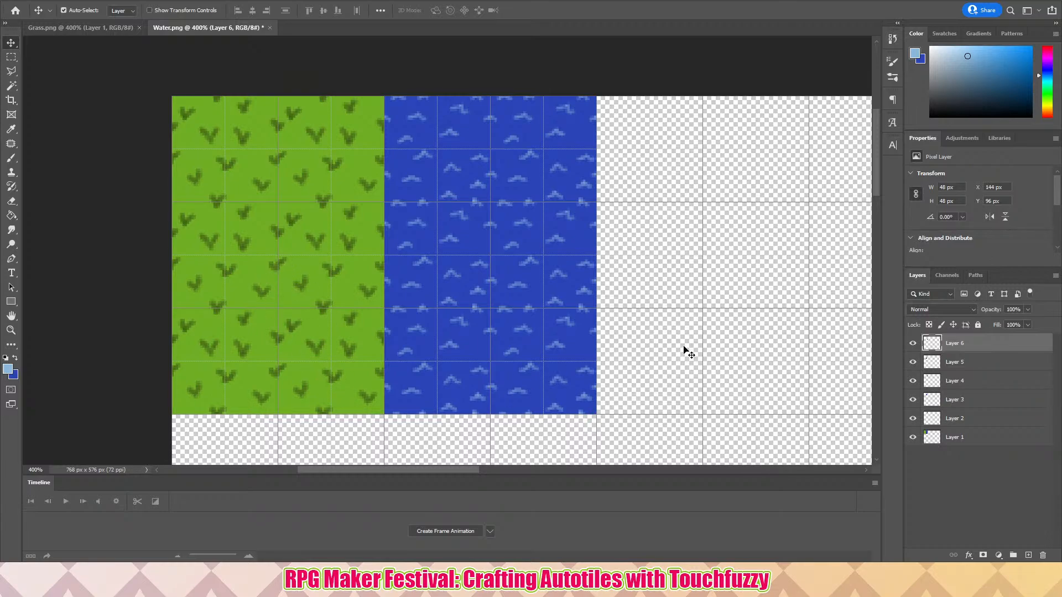
{"action": "right_click", "coordinate": [959, 439]}
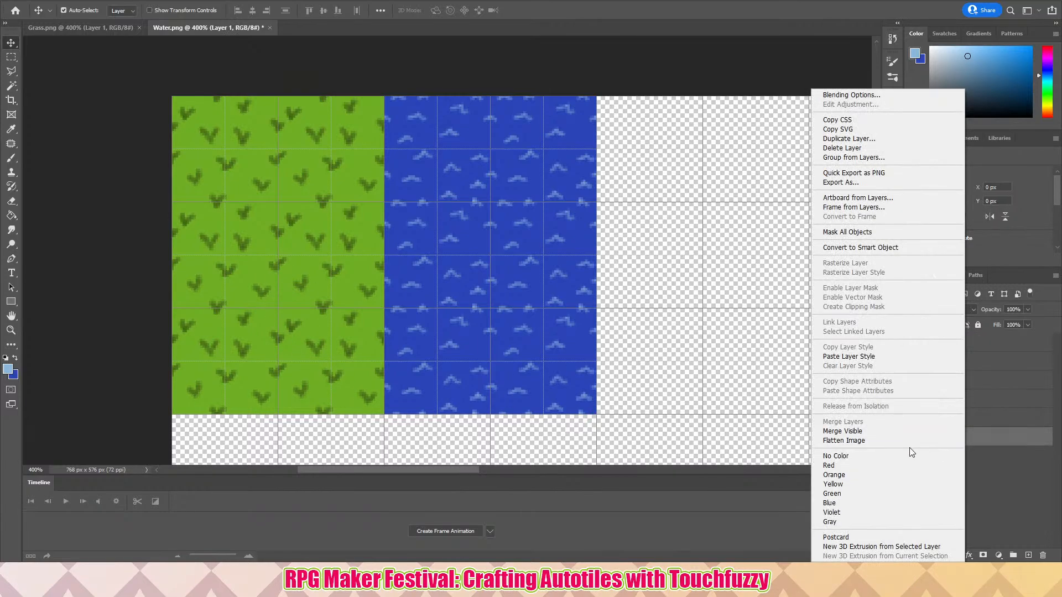
{"action": "left_click", "coordinate": [879, 435]}
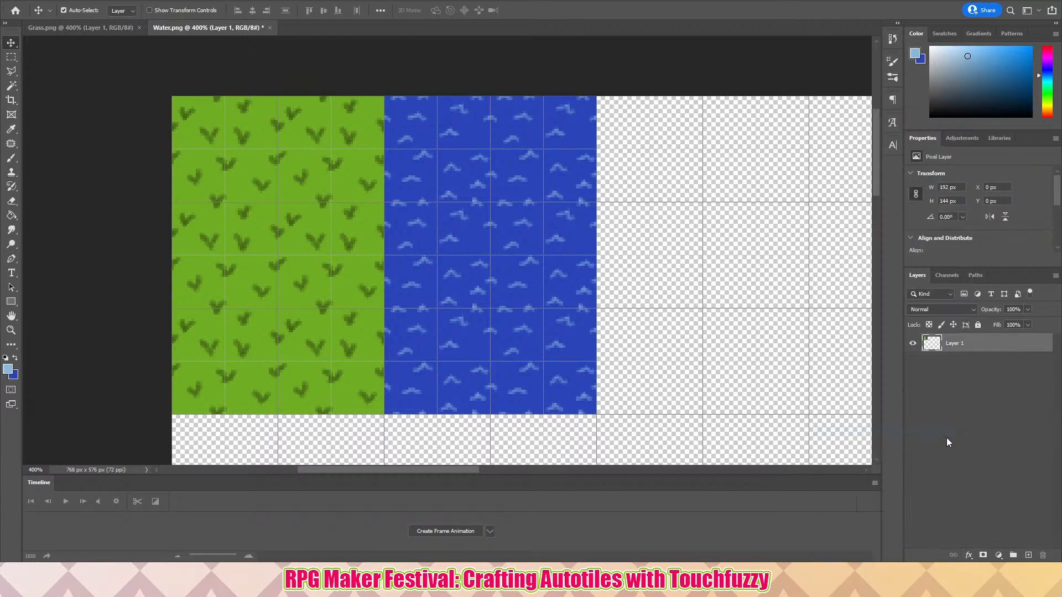
{"action": "left_click", "coordinate": [103, 29]}
{"action": "left_click", "coordinate": [188, 29]}
{"action": "scroll", "coordinate": [434, 222], "scroll_direction": "up", "scroll_amount": 2}
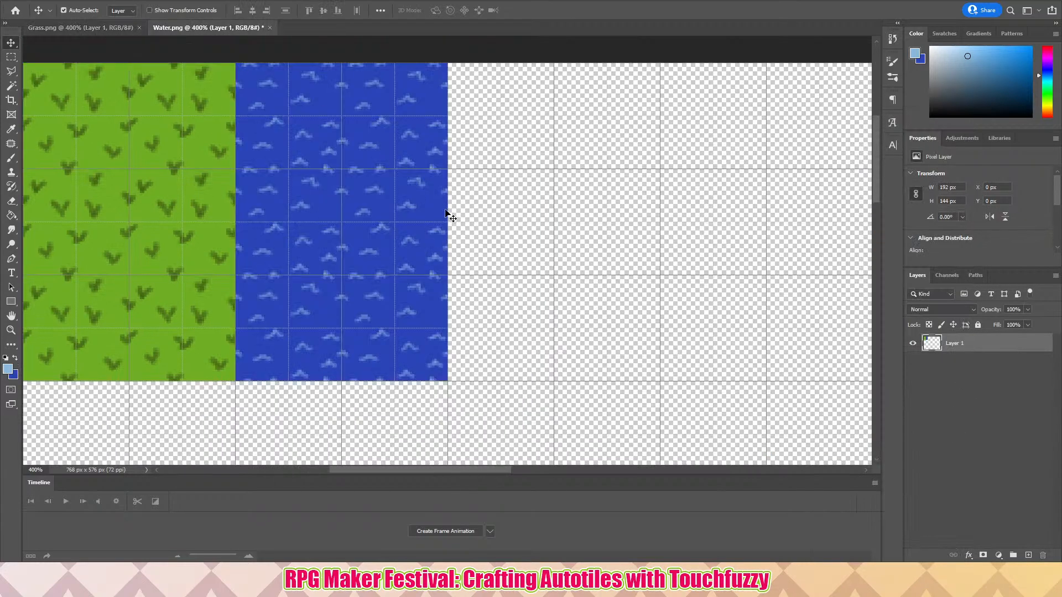
{"action": "left_click_drag", "start_coordinate": [427, 471], "coordinate": [384, 470]}
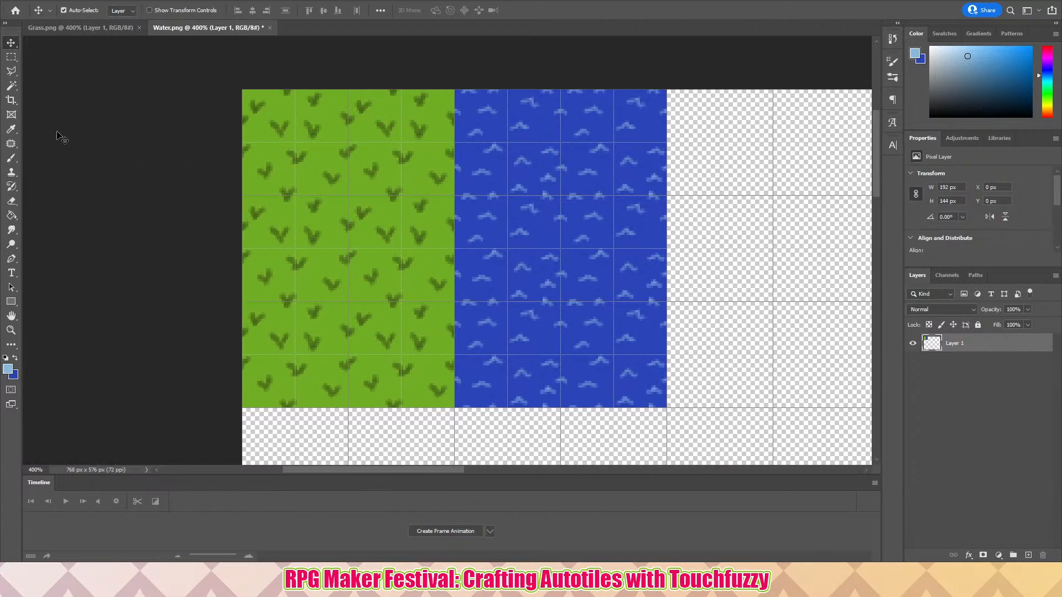
- Create a new empty layer above the merged tile layer, keeping the default name and settings
{"action": "left_click", "coordinate": [71, 1]}
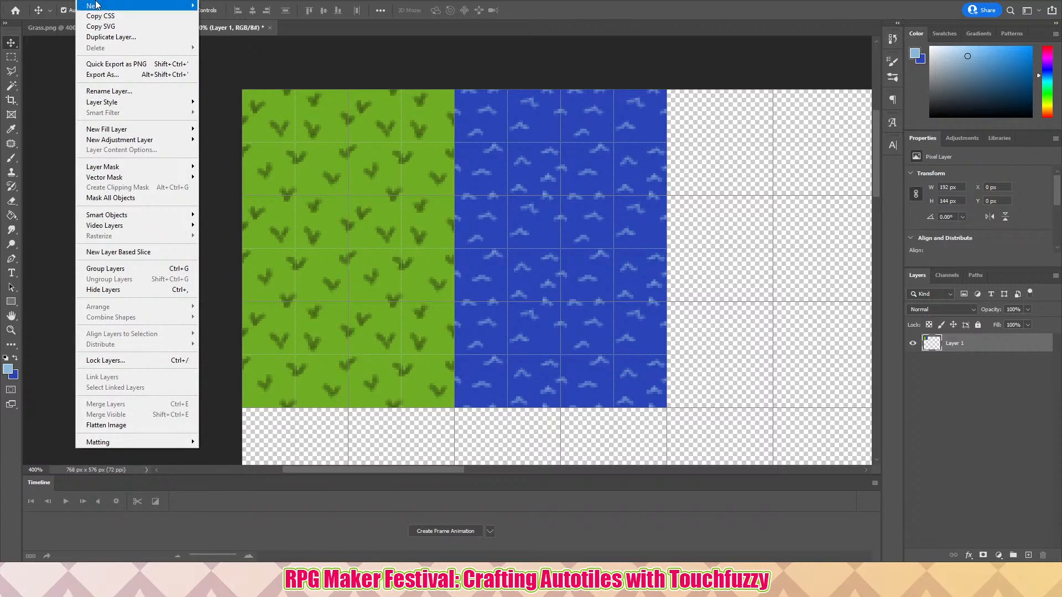
{"action": "mouse_move", "coordinate": [177, 6]}
{"action": "left_click", "coordinate": [221, 6]}
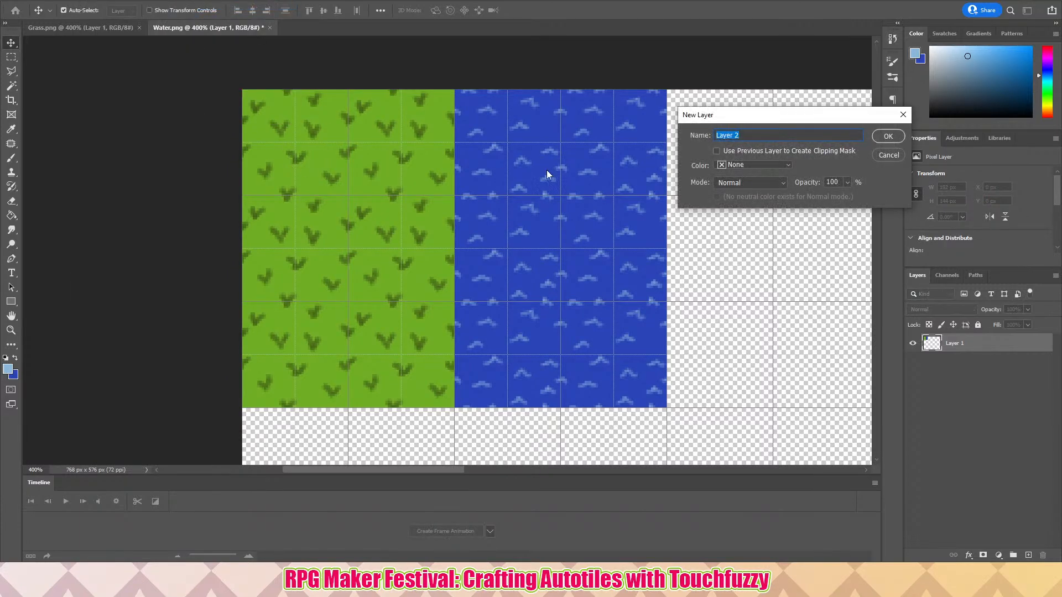
{"action": "left_click", "coordinate": [889, 139]}
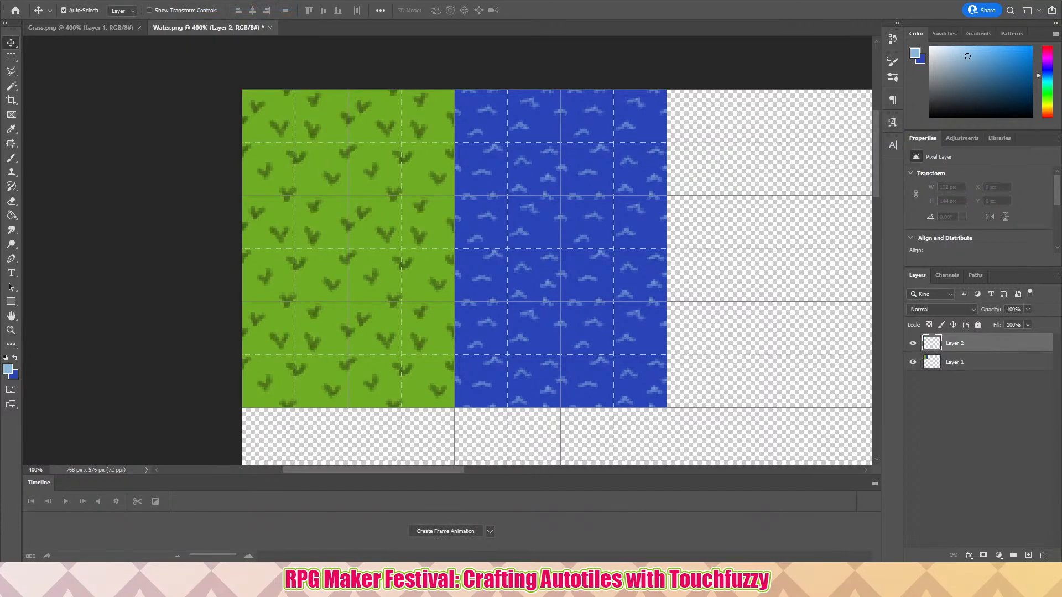
- Swap the foreground and background colors and set the foreground color to red b72a2a
{"action": "left_click", "coordinate": [15, 357]}
{"action": "left_click", "coordinate": [9, 367]}
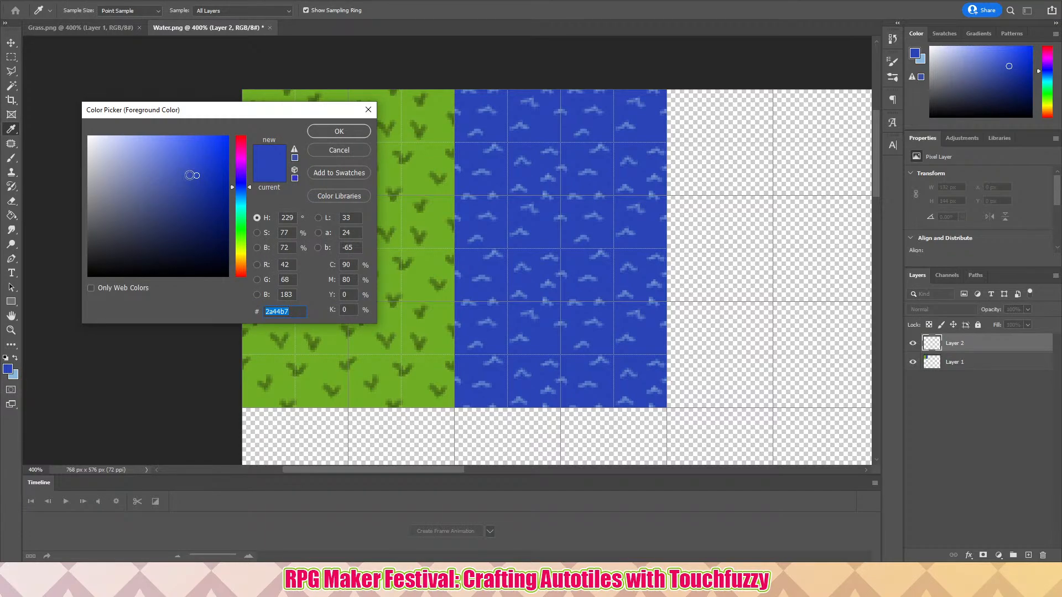
{"action": "left_click_drag", "start_coordinate": [242, 235], "coordinate": [242, 282]}
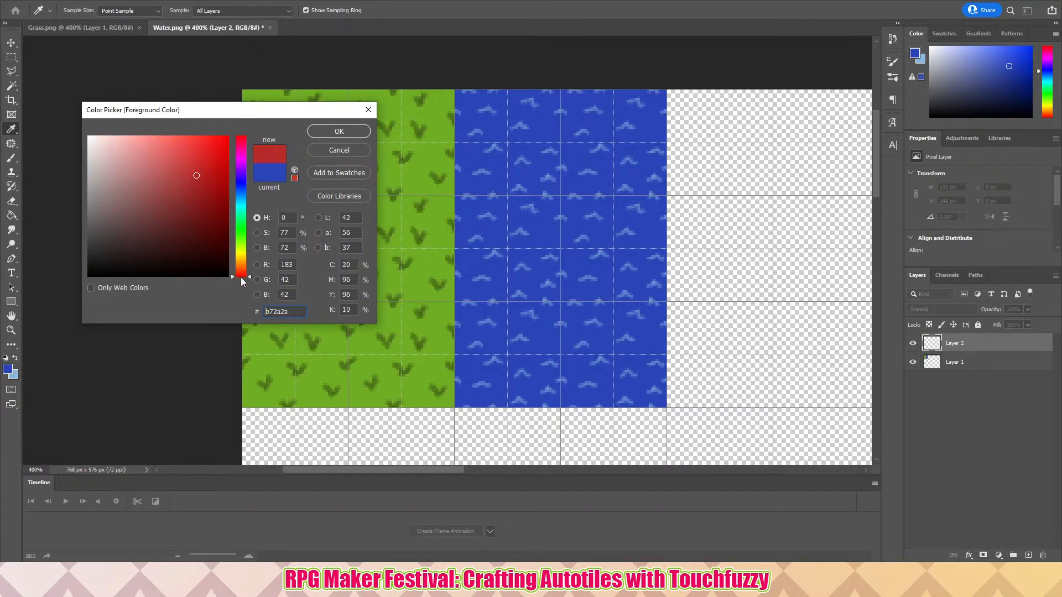
{"action": "left_click", "coordinate": [339, 131]}
{"action": "key", "text": "v"}
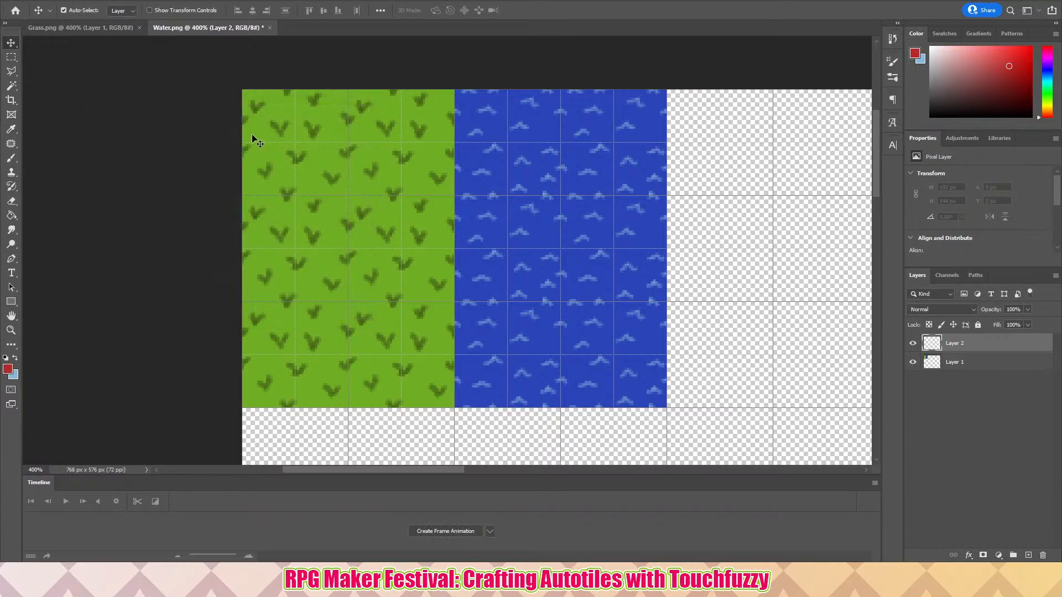
{"action": "left_click", "coordinate": [12, 159]}
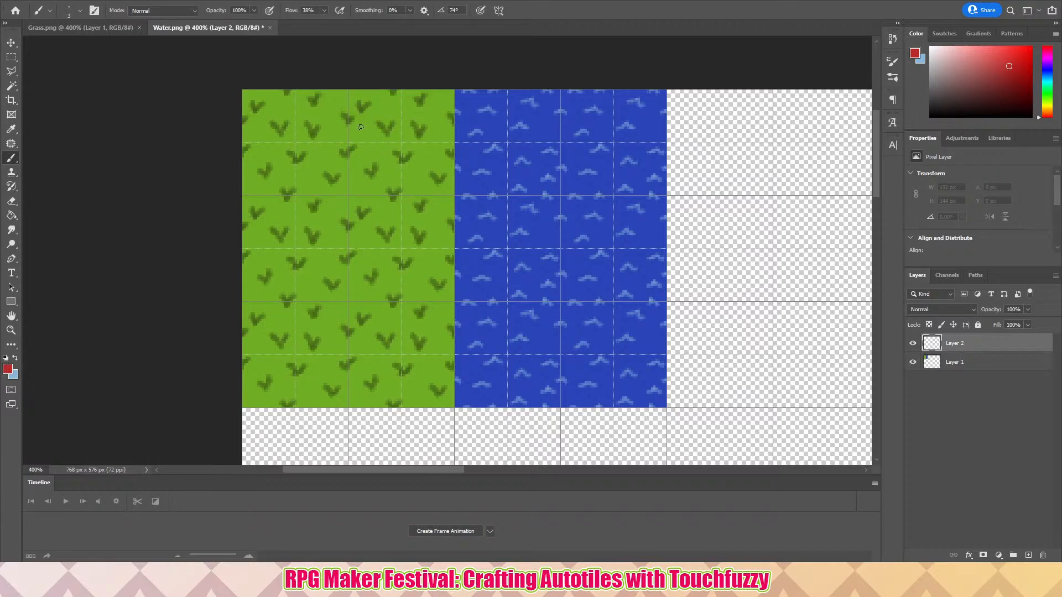
{"action": "left_click", "coordinate": [355, 95]}
{"action": "key", "text": "ctrl+z"}
{"action": "left_click", "coordinate": [80, 11]}
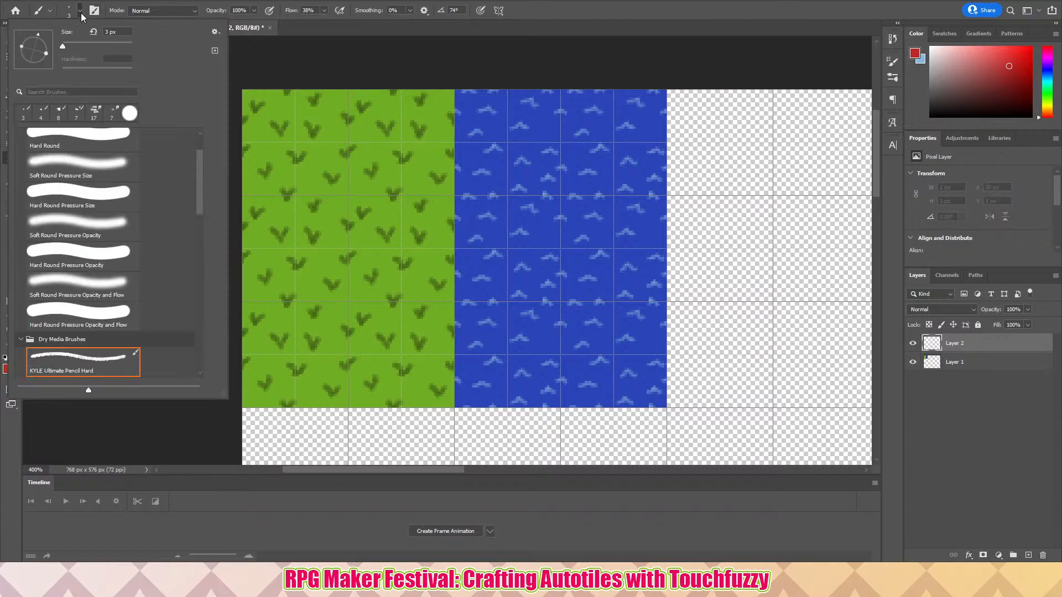
{"action": "left_click", "coordinate": [88, 134]}
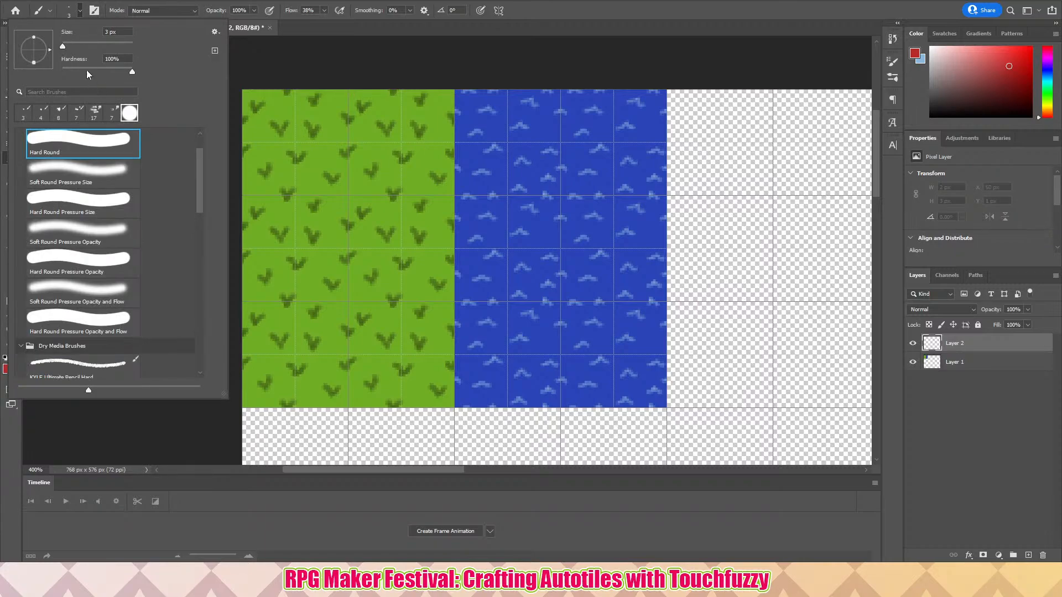
{"action": "left_click_drag", "start_coordinate": [68, 49], "coordinate": [70, 46]}
{"action": "left_click", "coordinate": [66, 45]}
{"action": "left_click_drag", "start_coordinate": [67, 46], "coordinate": [63, 49]}
{"action": "left_click", "coordinate": [358, 101]}
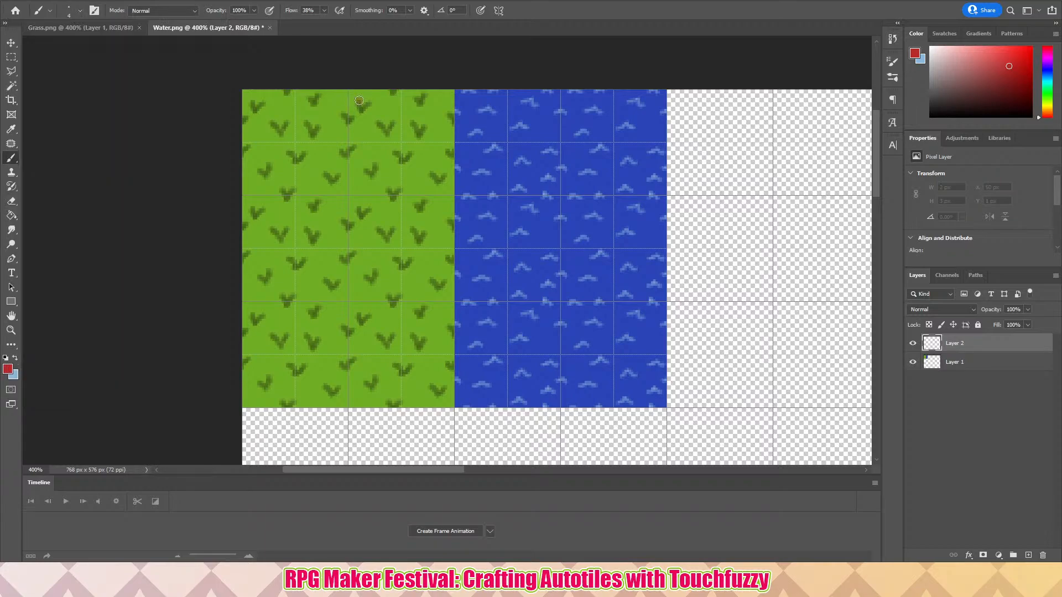
{"action": "key", "text": "ctrl+z"}
- Switch to the Pencil tool and set its Hard Round tip to 9 px
{"action": "right_click", "coordinate": [11, 158]}
{"action": "left_click", "coordinate": [39, 169]}
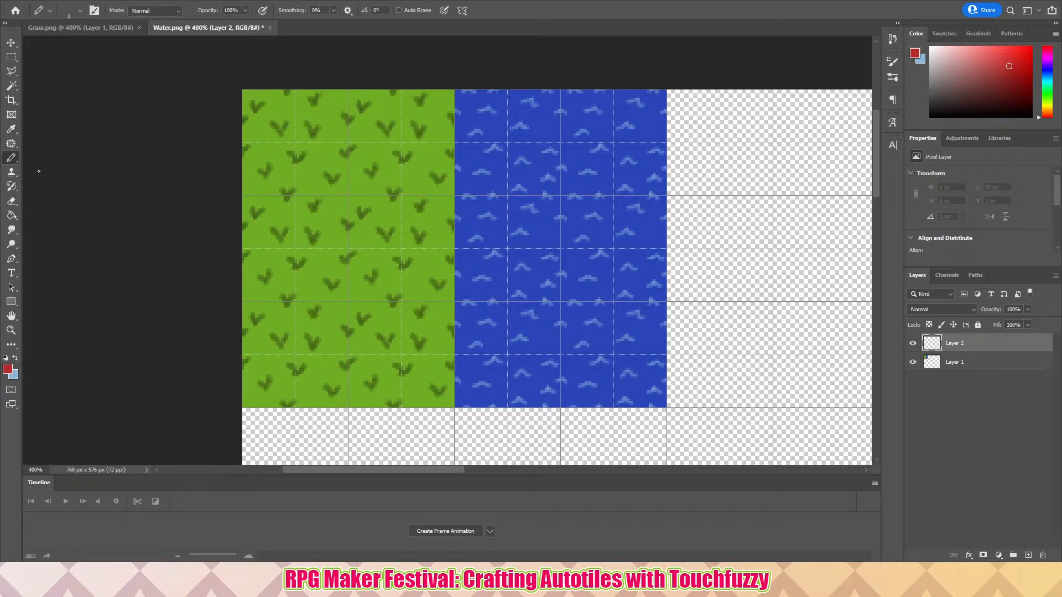
{"action": "left_click", "coordinate": [80, 11]}
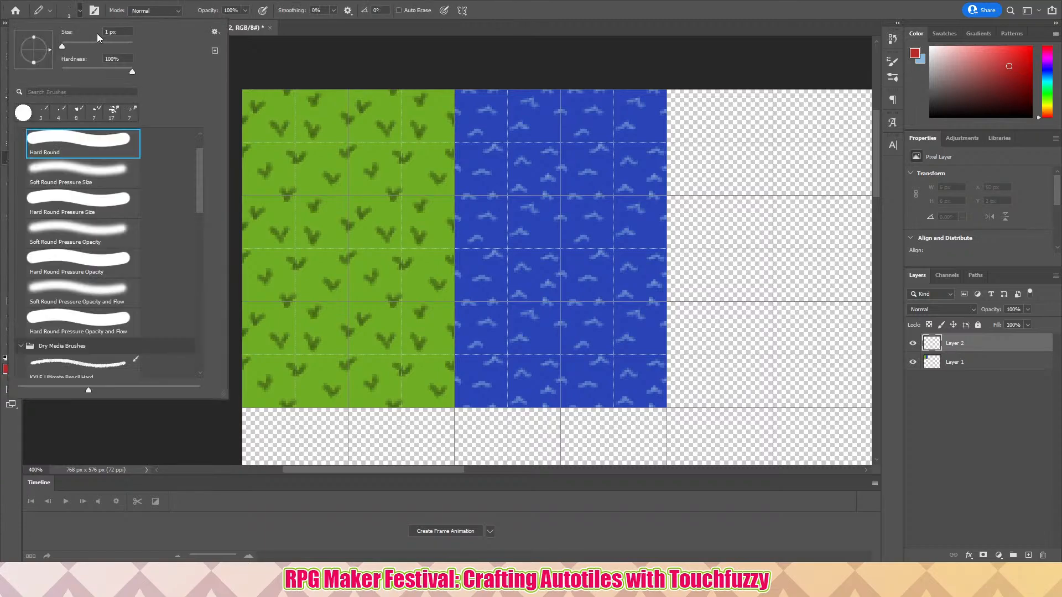
{"action": "left_click", "coordinate": [67, 46]}
{"action": "left_click_drag", "start_coordinate": [69, 47], "coordinate": [64, 46]}
- Mark the upper-left quarter of the five grass autotile cells with one red dot each, skipping the first cell
{"action": "left_click", "coordinate": [368, 106]}
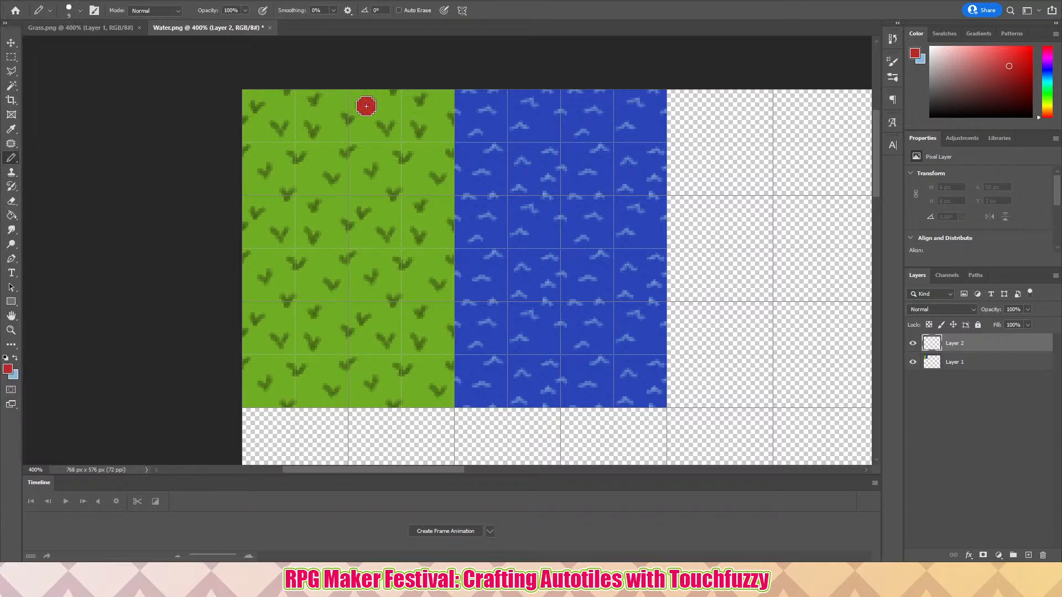
{"action": "left_click", "coordinate": [255, 213]}
{"action": "left_click", "coordinate": [362, 212]}
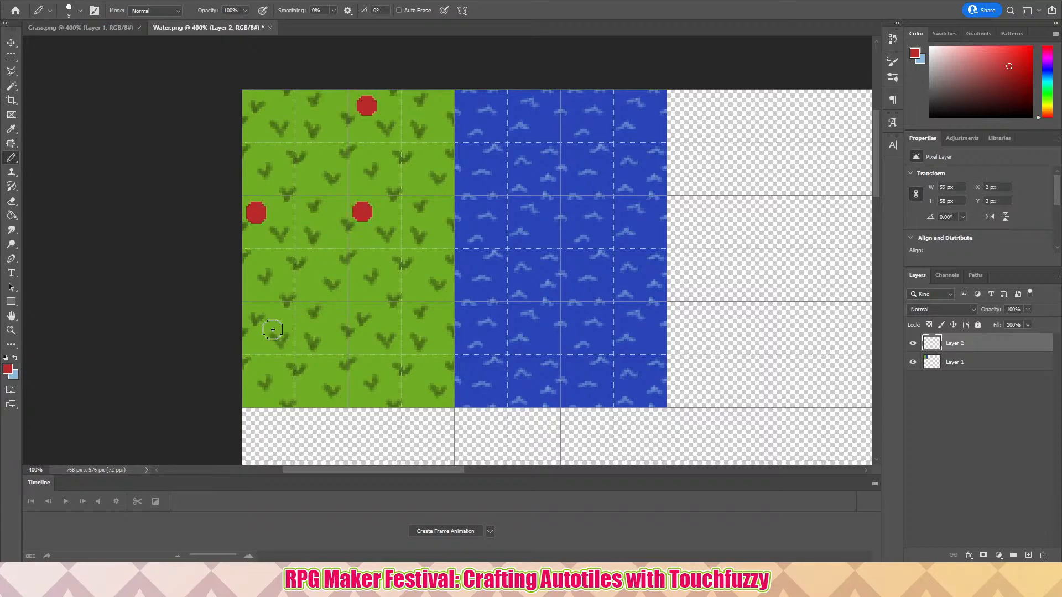
{"action": "left_click", "coordinate": [255, 314]}
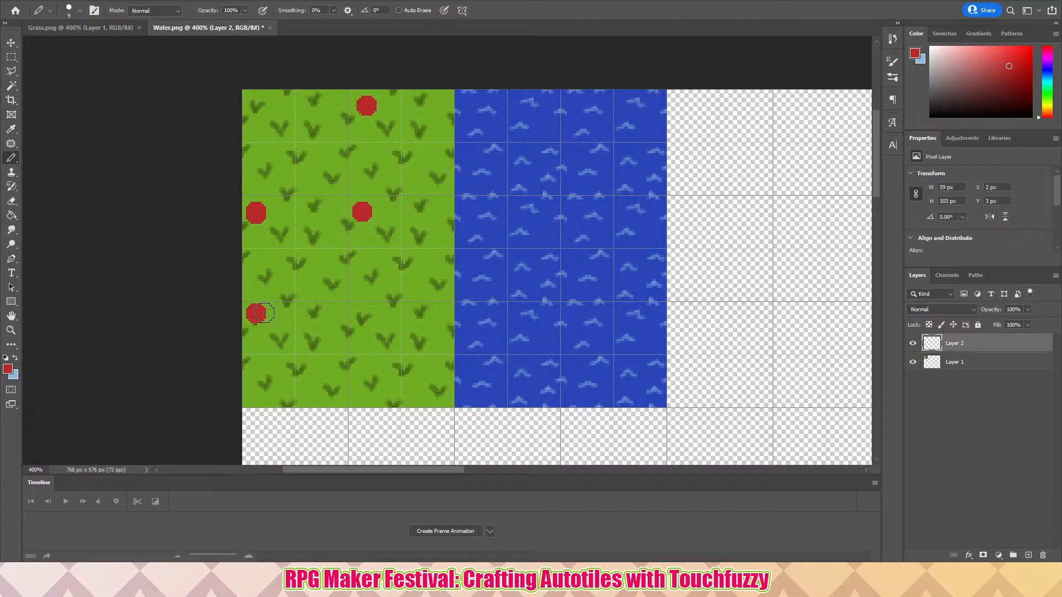
{"action": "left_click", "coordinate": [366, 314]}
- Undo the five red dots in the upper-left quarters of the grass cells
{"action": "key", "text": "ctrl+z"}
{"action": "key", "text": "ctrl+z"}
{"action": "key", "text": "ctrl+z"}
{"action": "key", "text": "ctrl+z"}
{"action": "key", "text": "ctrl+z"}
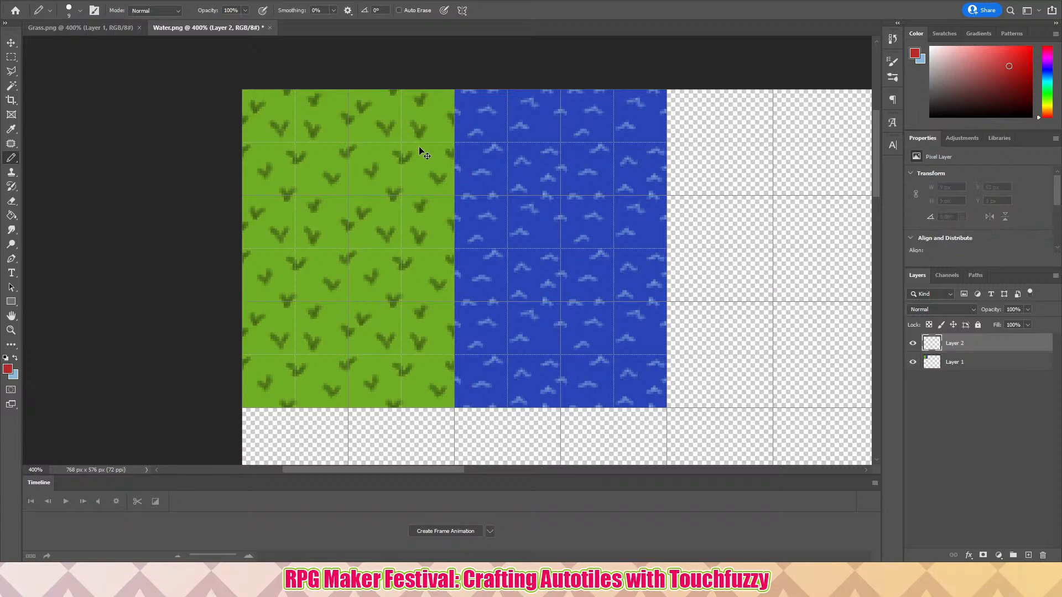
- Mark the upper-right quarter of the same five grass cells with one red dot each
{"action": "left_click", "coordinate": [435, 108]}
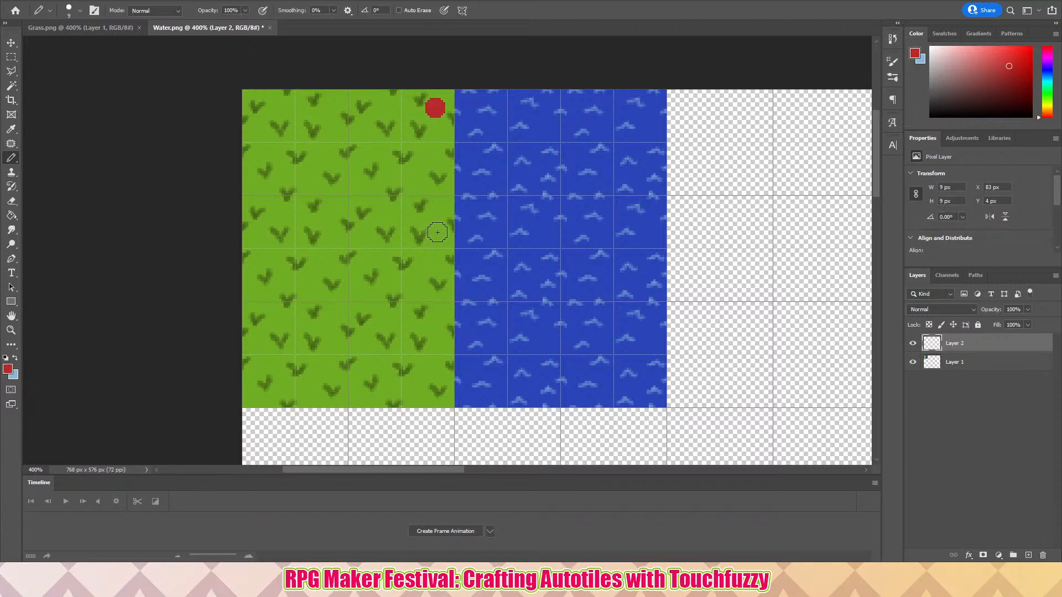
{"action": "left_click", "coordinate": [434, 208]}
{"action": "left_click", "coordinate": [330, 211]}
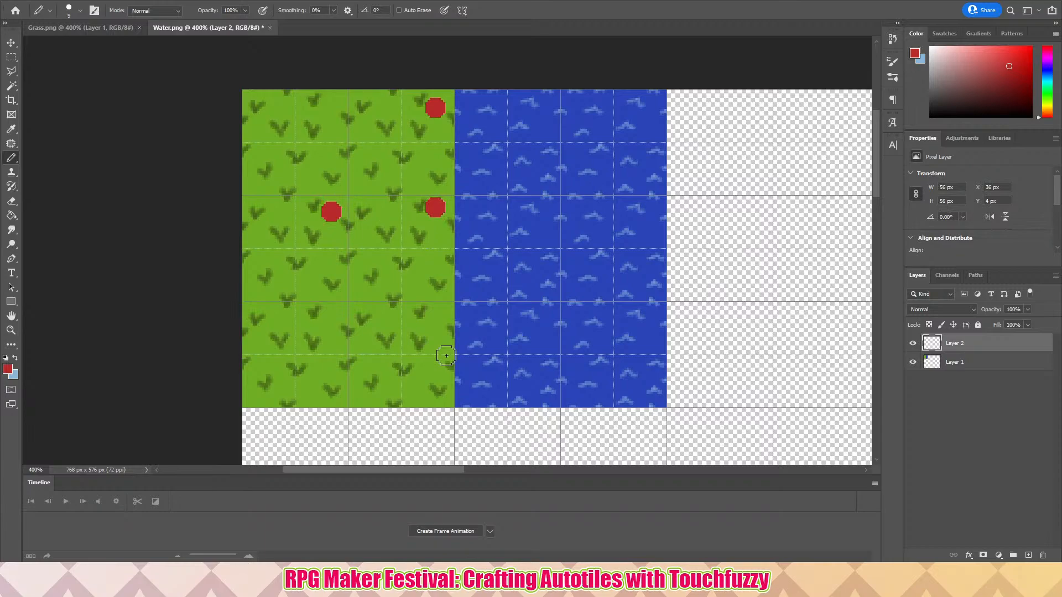
{"action": "left_click", "coordinate": [432, 324]}
{"action": "left_click", "coordinate": [327, 314]}
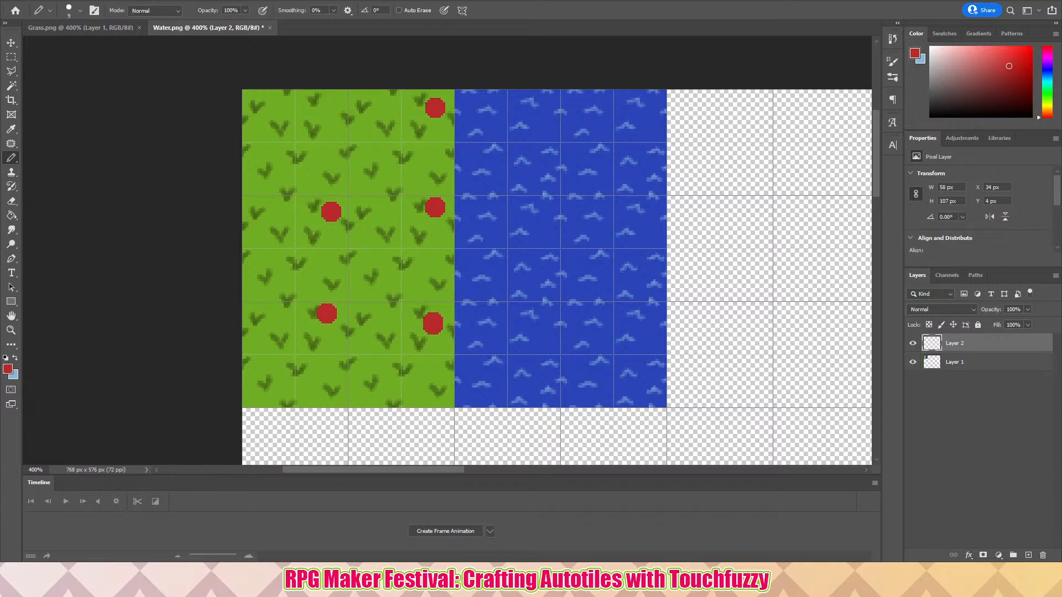
- Undo the five red dots in the upper-right quarters of the grass cells
{"action": "key", "text": "ctrl+z"}
{"action": "key", "text": "ctrl+z"}
{"action": "key", "text": "ctrl+z"}
{"action": "key", "text": "ctrl+z"}
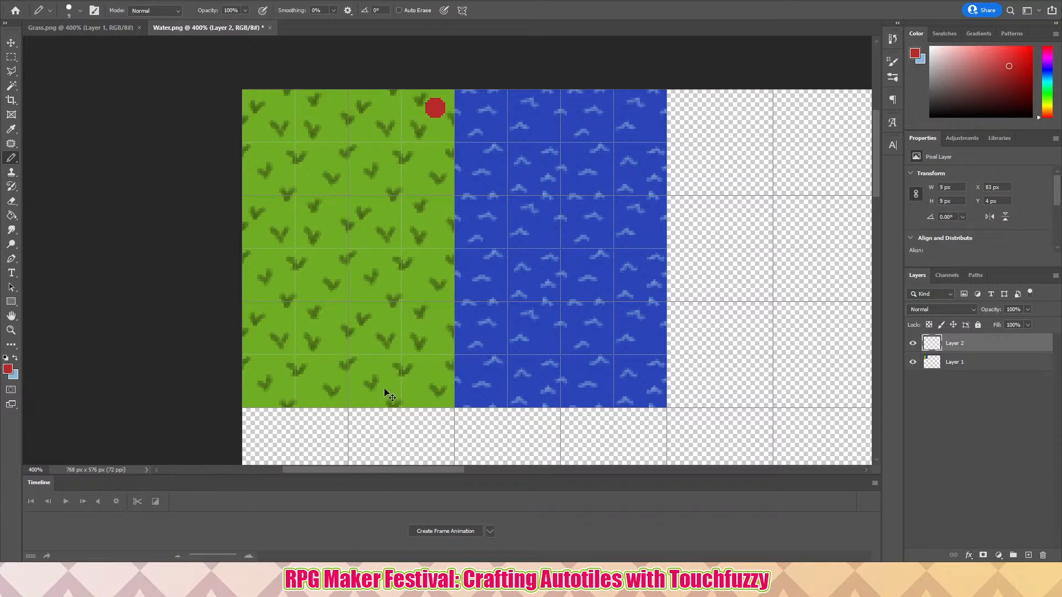
{"action": "key", "text": "ctrl+z"}
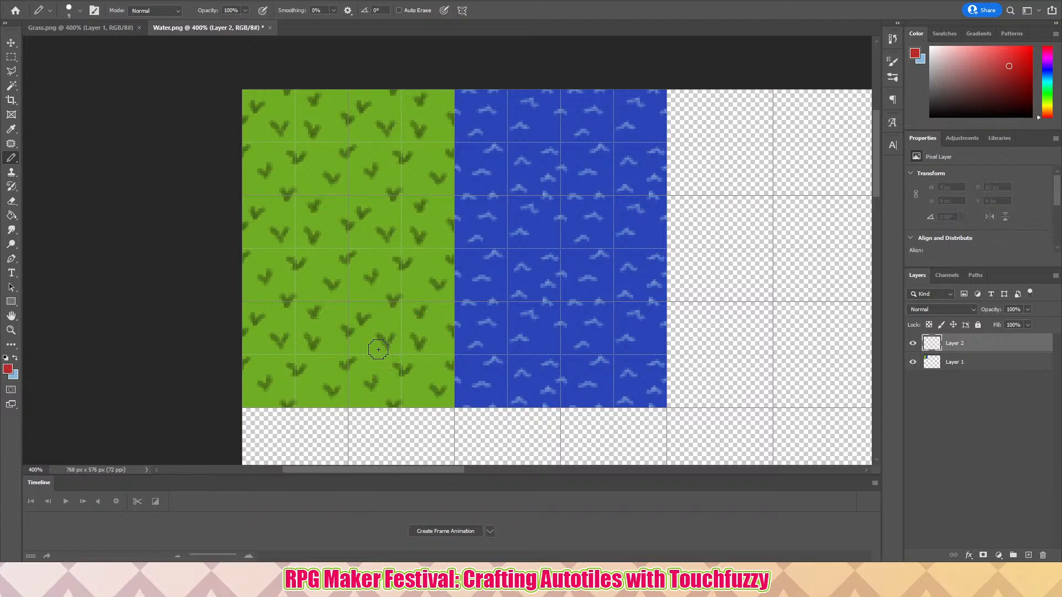
- Mark the lower-left quarter of the five grass autotile cells with one red dot each, skipping the first cell
{"action": "left_click", "coordinate": [364, 179]}
{"action": "left_click", "coordinate": [254, 283]}
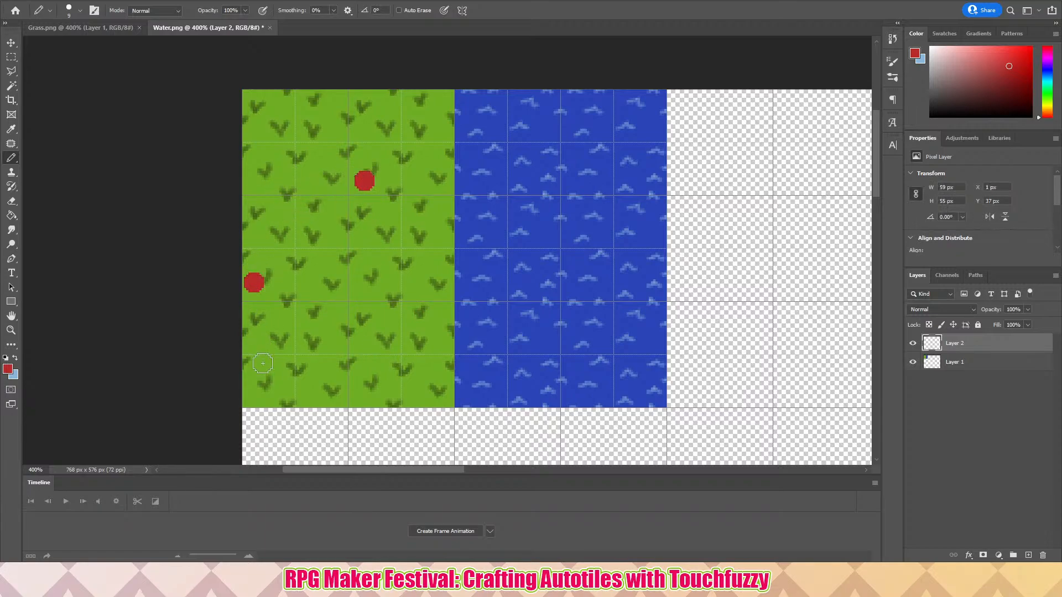
{"action": "left_click", "coordinate": [254, 384]}
{"action": "left_click", "coordinate": [362, 389]}
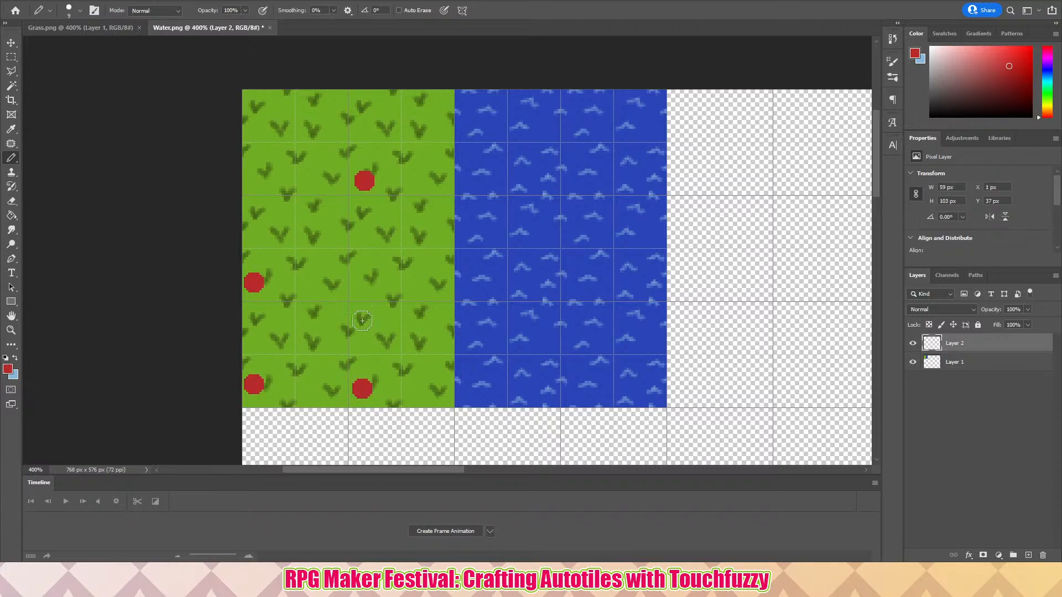
{"action": "left_click", "coordinate": [363, 288]}
- Undo the five red dots in the lower-left quarters of the grass cells
{"action": "key", "text": "ctrl+z"}
{"action": "key", "text": "ctrl+z"}
{"action": "key", "text": "ctrl+z"}
{"action": "key", "text": "ctrl+z"}
{"action": "key", "text": "ctrl+z"}
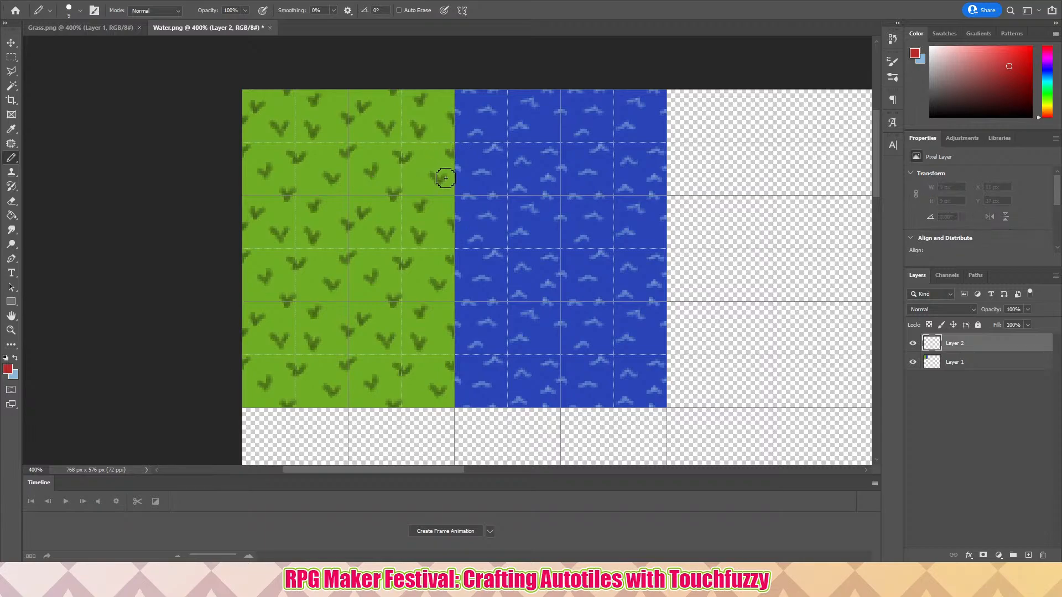
- Mark the lower-right quarter of the same five grass cells with one red dot each
{"action": "left_click", "coordinate": [443, 181]}
{"action": "left_click", "coordinate": [437, 289]}
{"action": "left_click", "coordinate": [329, 288]}
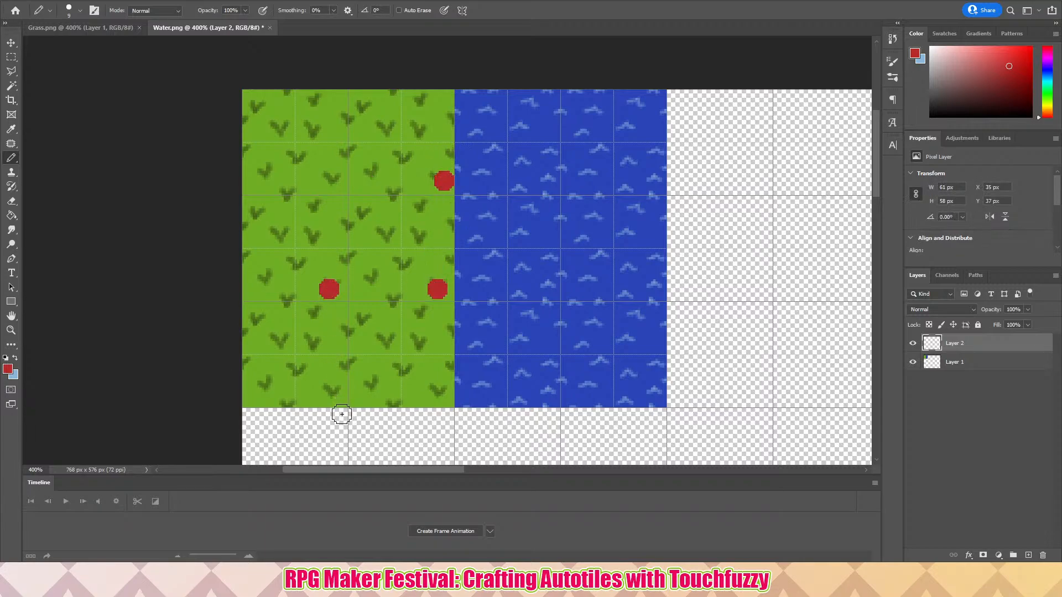
{"action": "left_click", "coordinate": [333, 399]}
{"action": "left_click", "coordinate": [439, 394]}
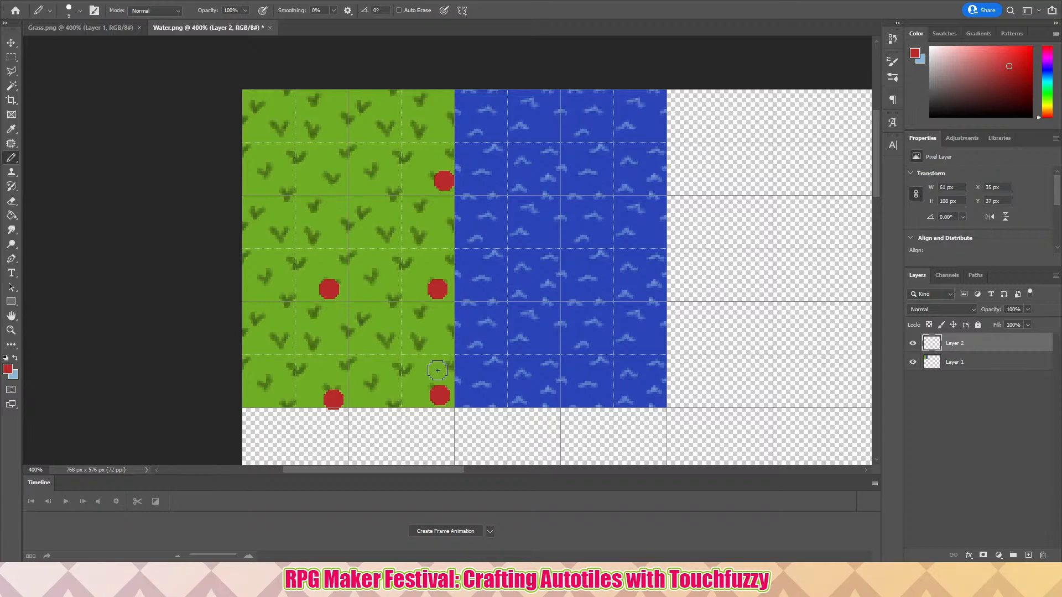
- Undo the five red dots in the lower-right quarters of the grass cells
{"action": "key", "text": "ctrl+z"}
{"action": "key", "text": "ctrl+z"}
{"action": "key", "text": "ctrl+z"}
{"action": "key", "text": "ctrl+z"}
{"action": "key", "text": "ctrl+z"}
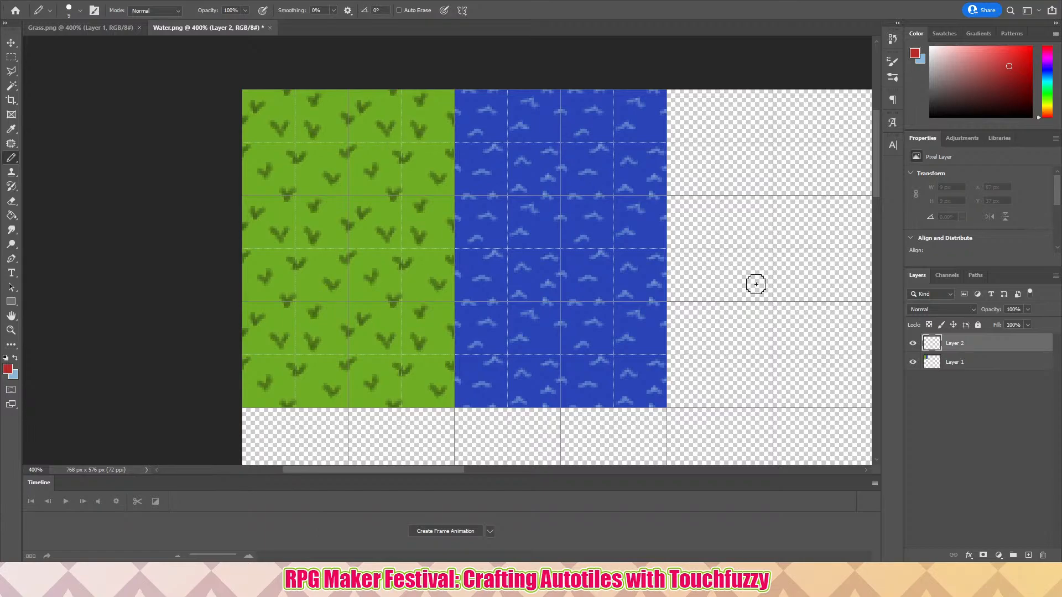
- Merge Layer 2 down into Layer 1, and copy the 48 × 24 px grass strip at X 24, Y 48 px onto a new layer
{"action": "scroll", "coordinate": [755, 282], "scroll_direction": "up", "scroll_amount": 2}
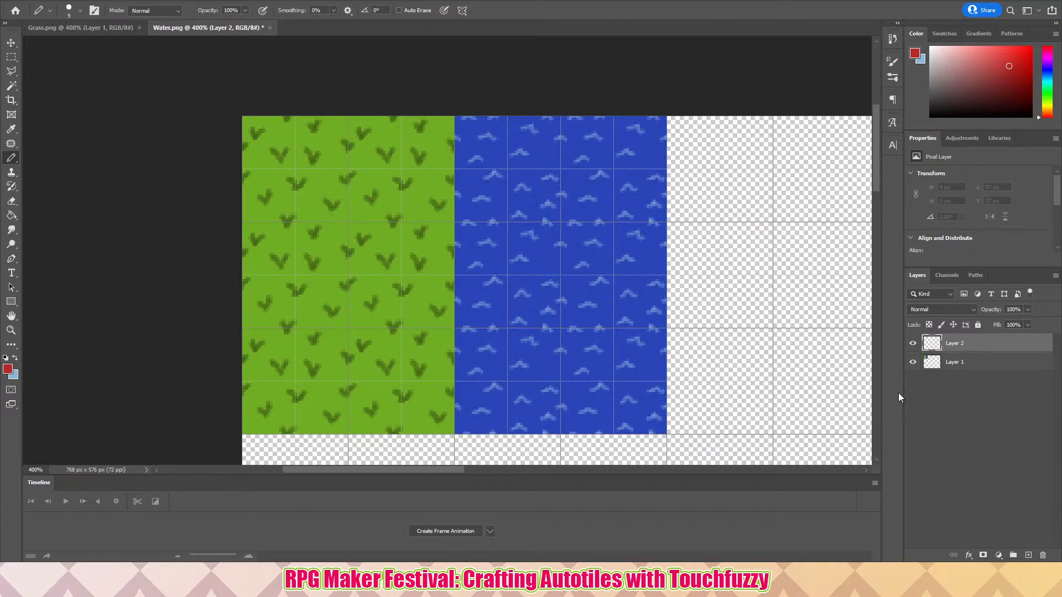
{"action": "key", "text": "ctrl+e"}
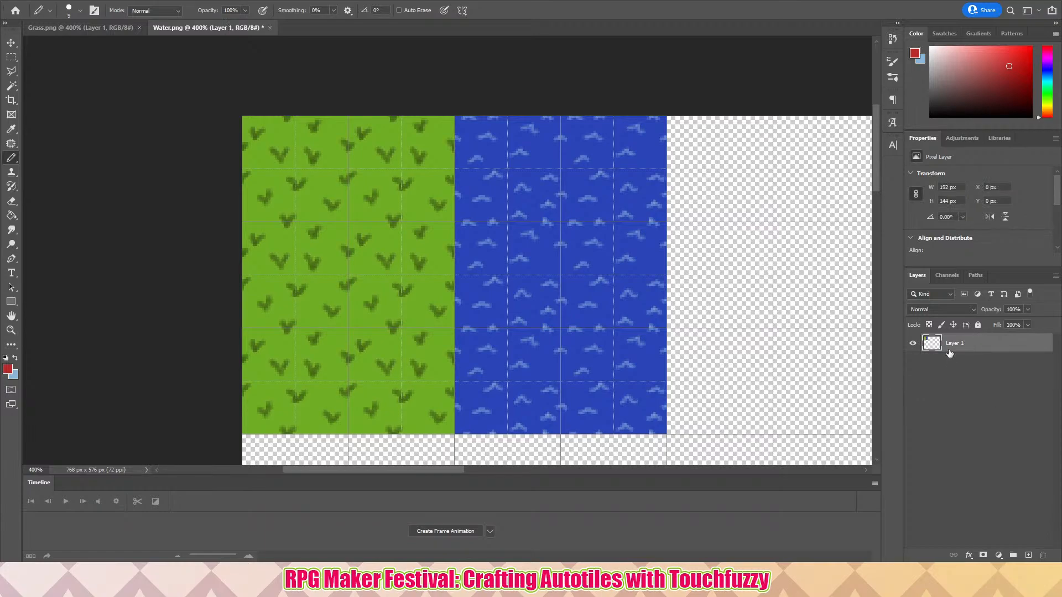
{"action": "left_click", "coordinate": [11, 57]}
{"action": "left_click_drag", "start_coordinate": [296, 107], "coordinate": [404, 138]}
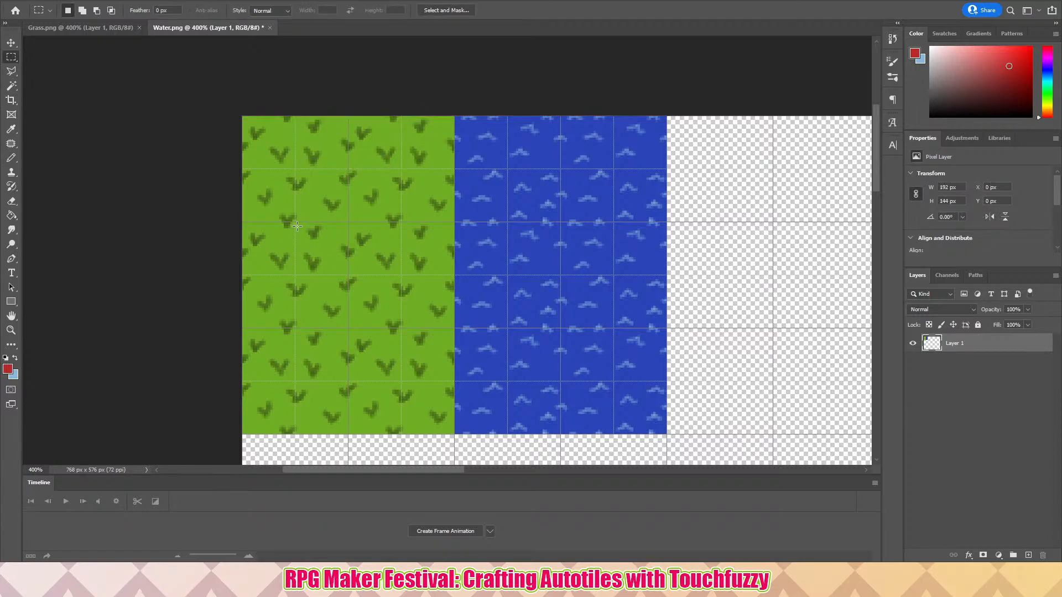
{"action": "left_click_drag", "start_coordinate": [297, 225], "coordinate": [400, 273]}
{"action": "left_click_drag", "start_coordinate": [396, 470], "coordinate": [475, 451]}
{"action": "key", "text": "ctrl+v"}
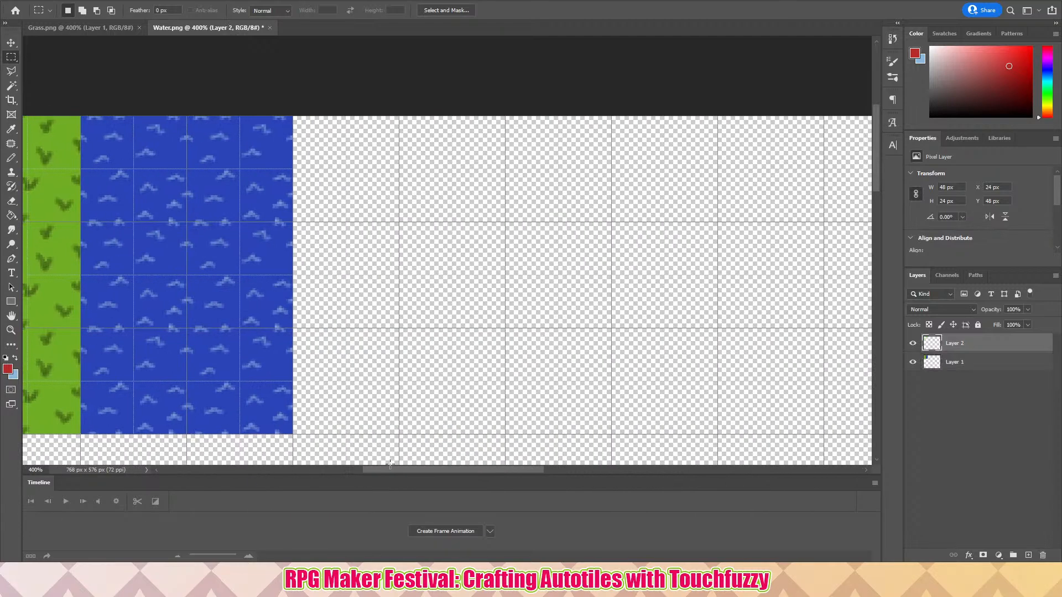
- Move the copied grass strip into the empty area beyond the water block, to X 240 px, Y 48 px
{"action": "left_click_drag", "start_coordinate": [396, 472], "coordinate": [348, 472]}
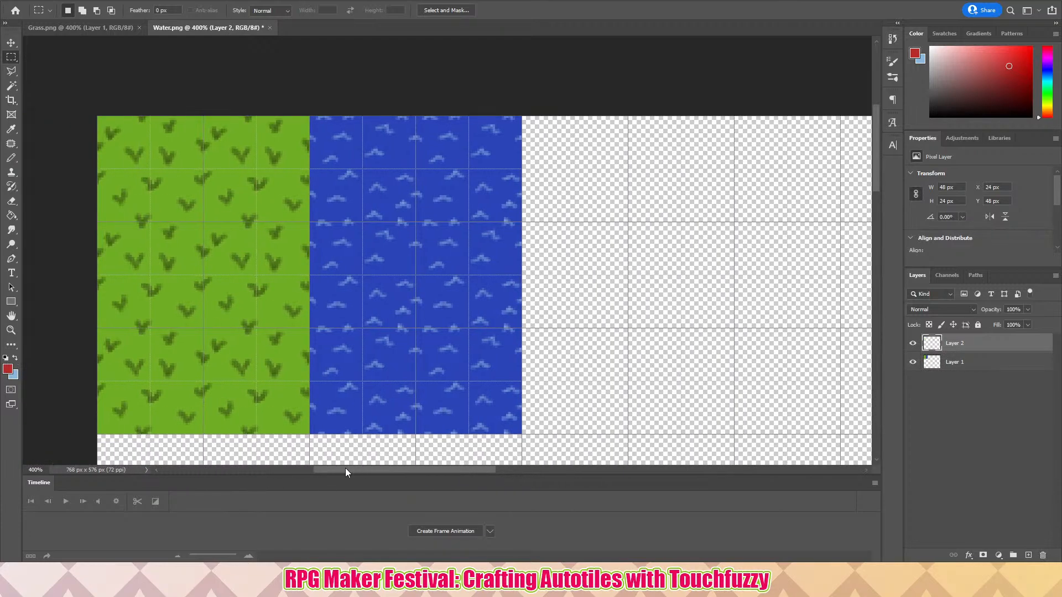
{"action": "left_click", "coordinate": [11, 43]}
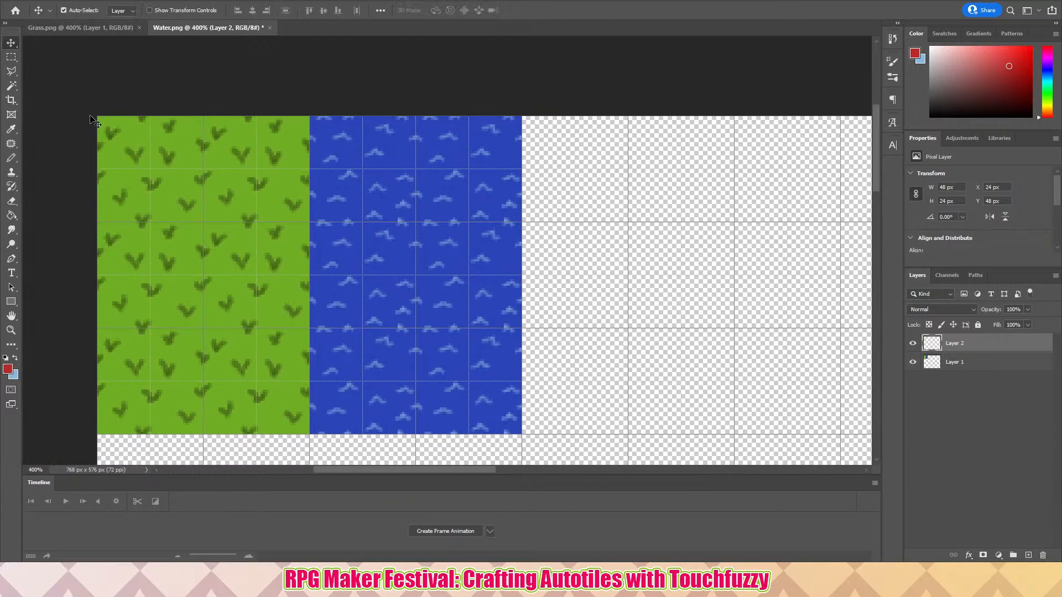
{"action": "left_click_drag", "start_coordinate": [179, 303], "coordinate": [450, 323]}
{"action": "key", "text": "ctrl+z"}
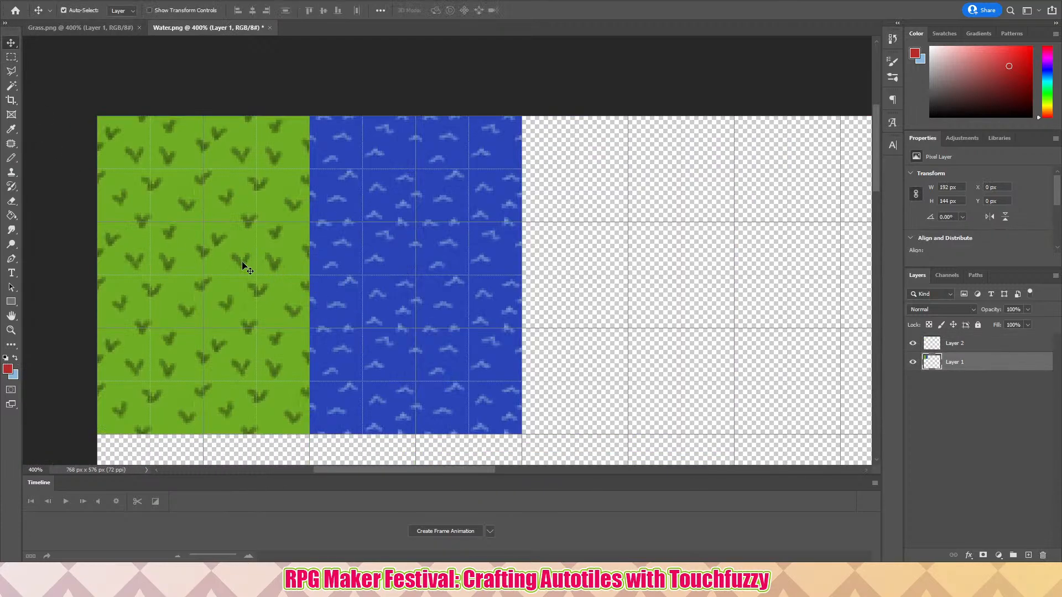
{"action": "left_click_drag", "start_coordinate": [168, 239], "coordinate": [649, 238]}
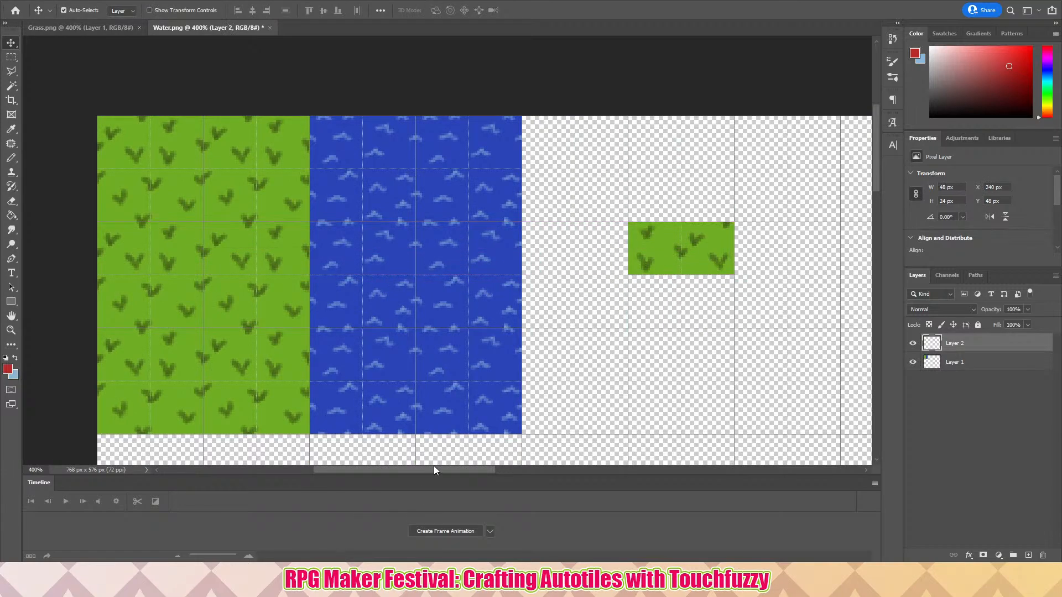
{"action": "left_click_drag", "start_coordinate": [434, 470], "coordinate": [482, 470]}
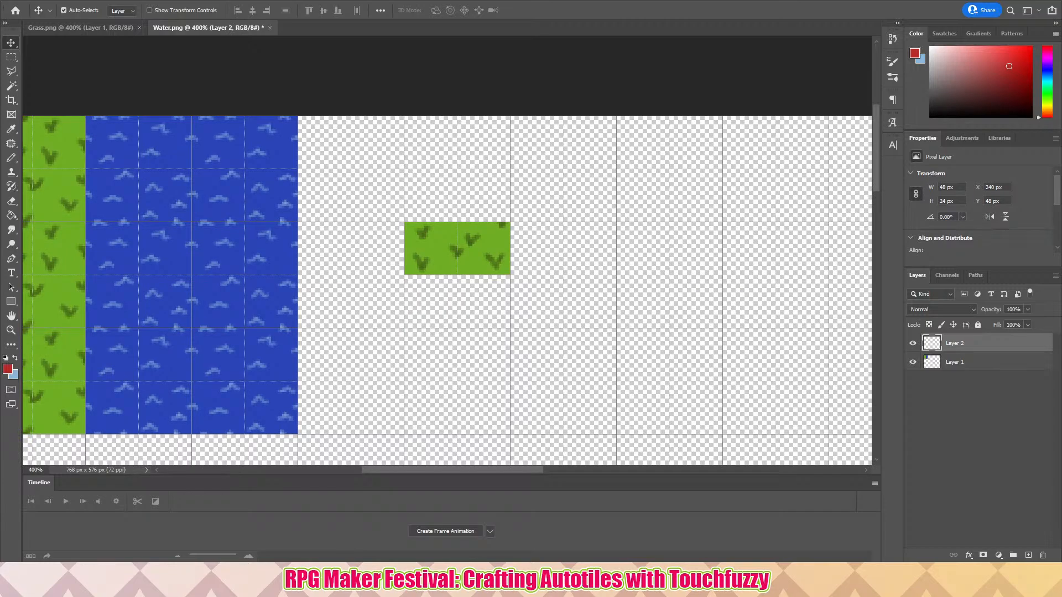
{"action": "left_click", "coordinate": [10, 330]}
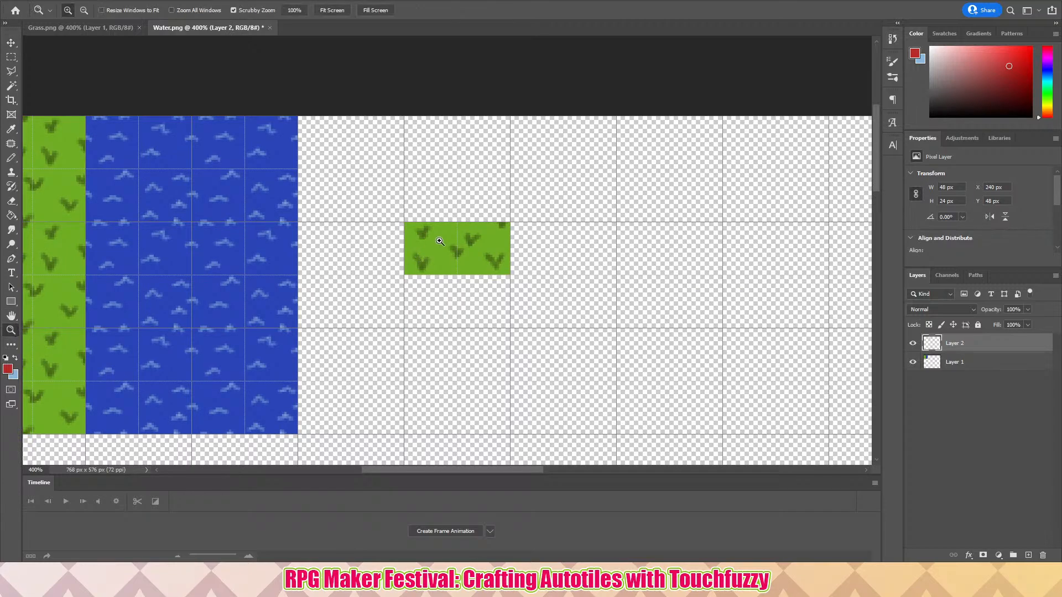
{"action": "left_click", "coordinate": [460, 244]}
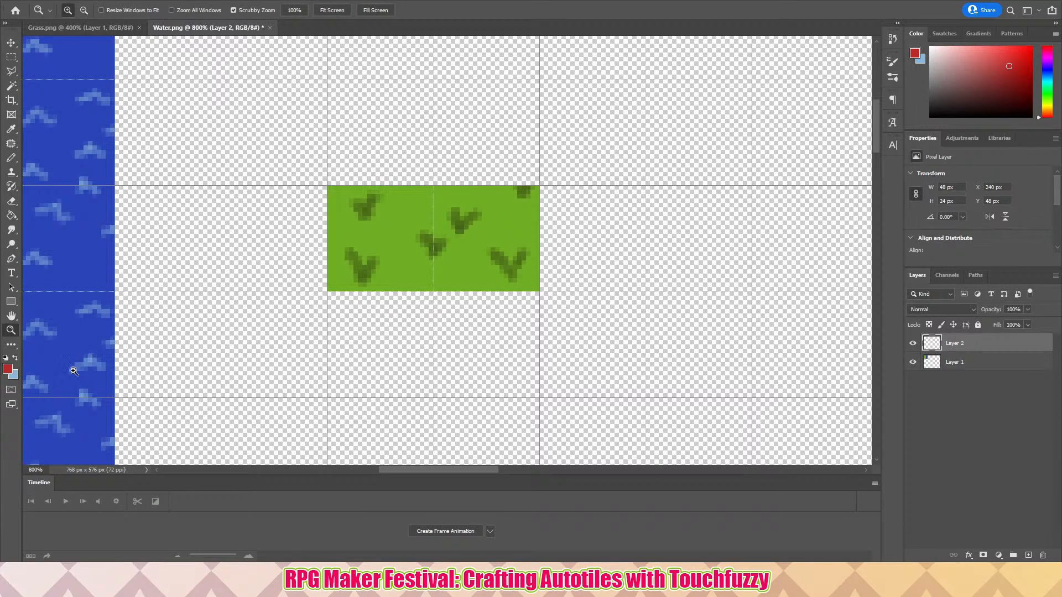
{"action": "left_click", "coordinate": [7, 369]}
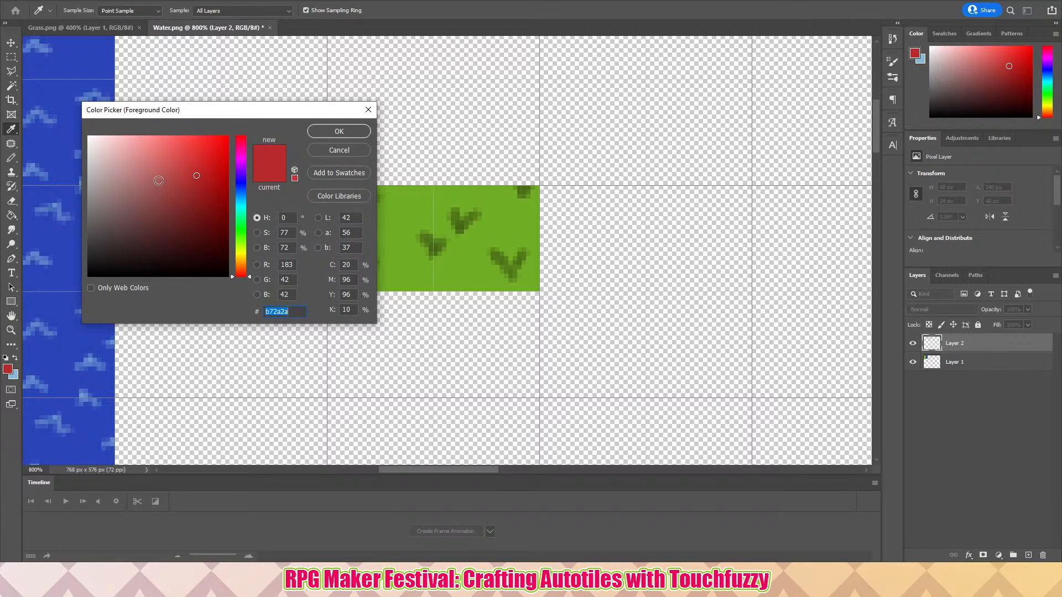
{"action": "mouse_move", "coordinate": [241, 248]}
{"action": "left_mouse_down"}
{"action": "mouse_move", "coordinate": [241, 229]}
{"action": "mouse_move", "coordinate": [241, 251]}
{"action": "mouse_move", "coordinate": [260, 243]}
{"action": "mouse_move", "coordinate": [249, 257]}
{"action": "left_mouse_up"}
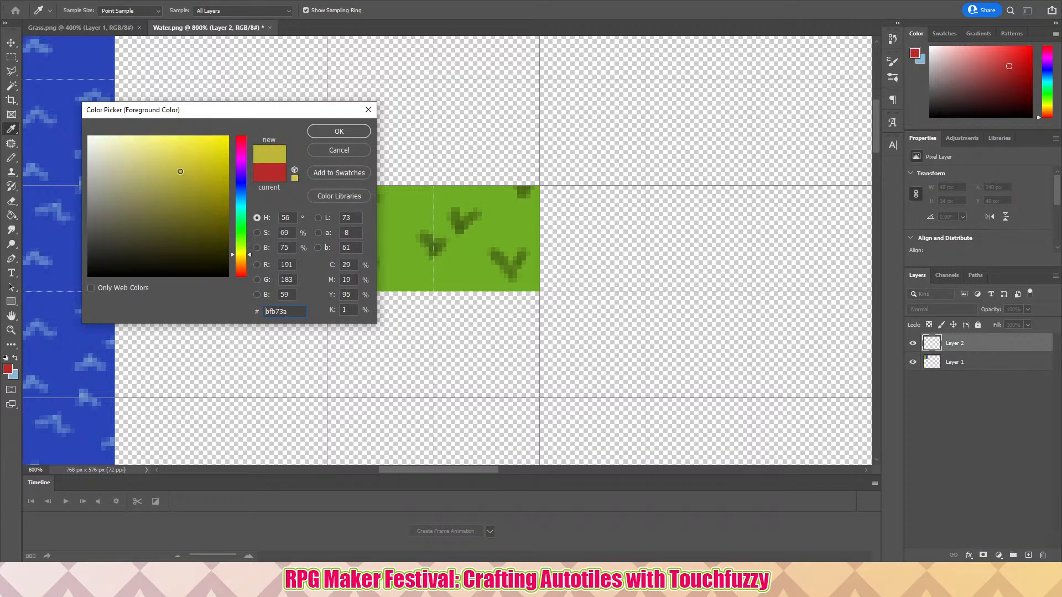
{"action": "left_click_drag", "start_coordinate": [180, 171], "coordinate": [154, 161]}
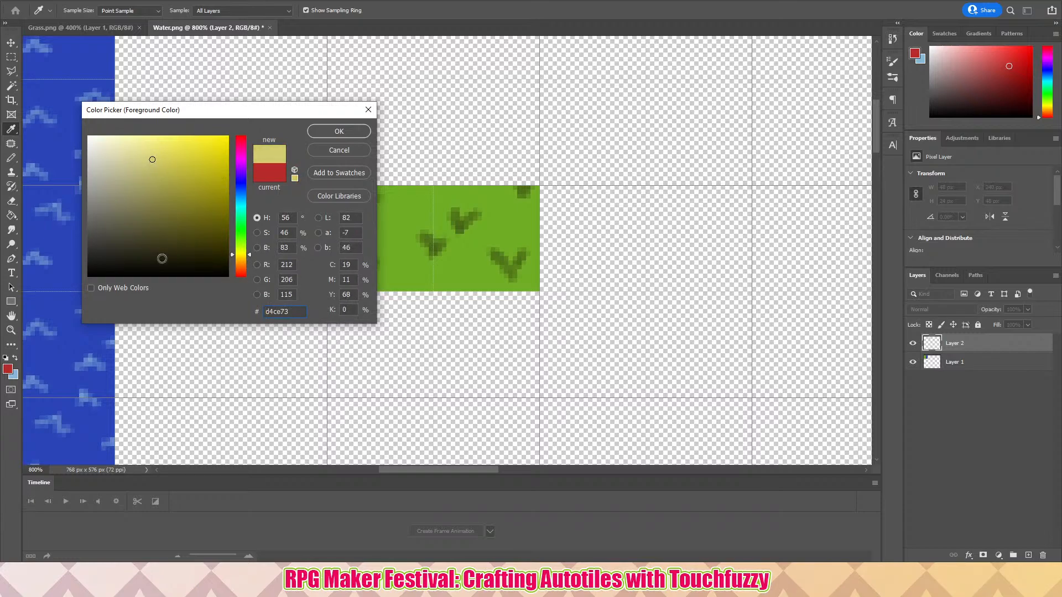
{"action": "key", "text": "ctrl+a"}
{"action": "mouse_move", "coordinate": [153, 159]}
{"action": "left_mouse_down"}
{"action": "mouse_move", "coordinate": [105, 171]}
{"action": "mouse_move", "coordinate": [161, 163]}
{"action": "left_mouse_up"}
{"action": "left_click", "coordinate": [330, 159]}
{"action": "key", "text": "z"}
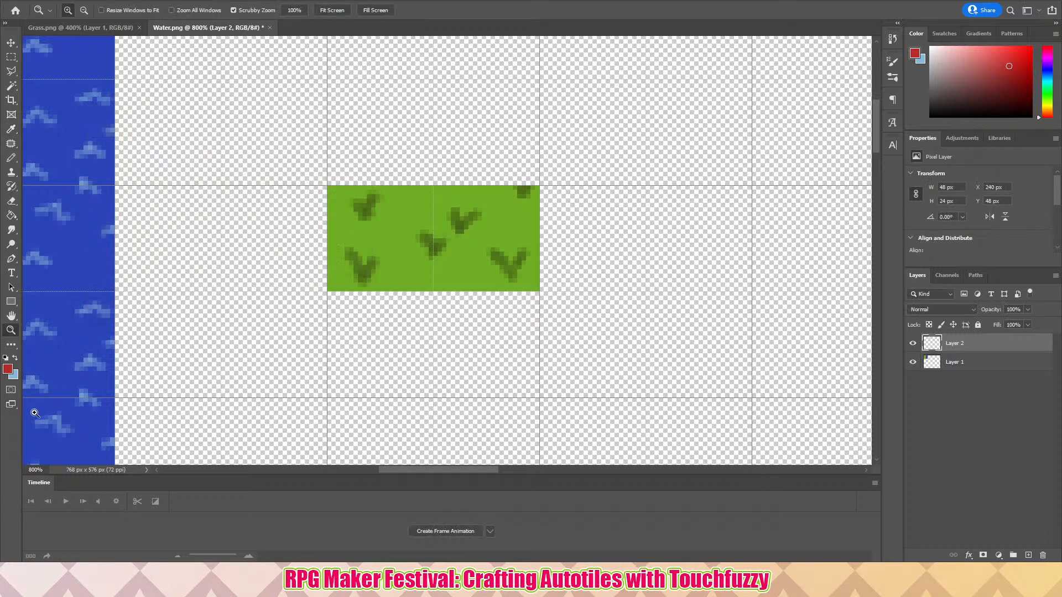
- Swap the foreground and background colours so that light blue is the drawing colour
{"action": "left_click", "coordinate": [16, 359]}
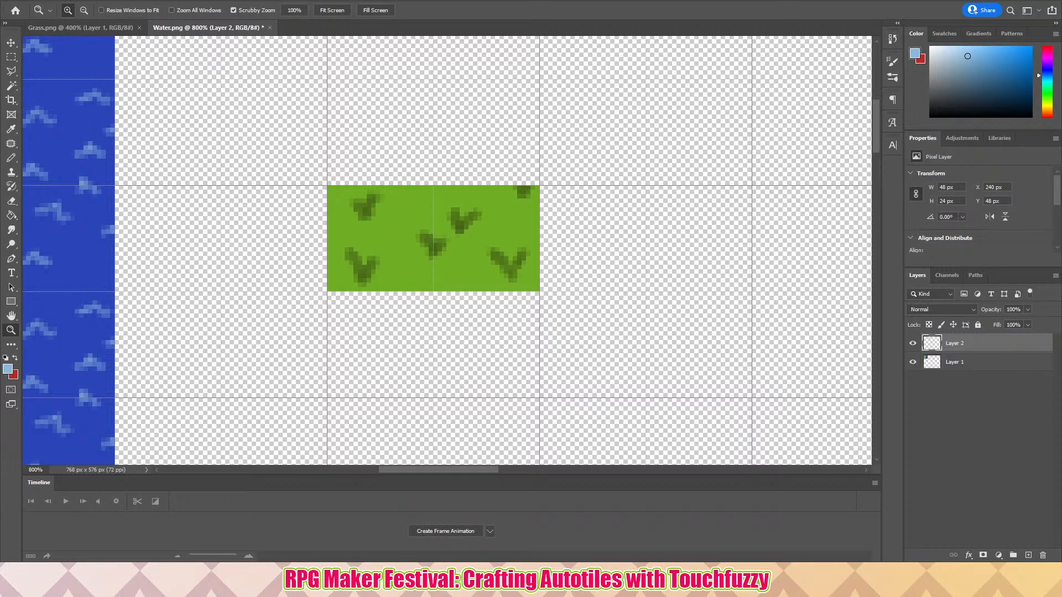
{"action": "left_click", "coordinate": [46, 1]}
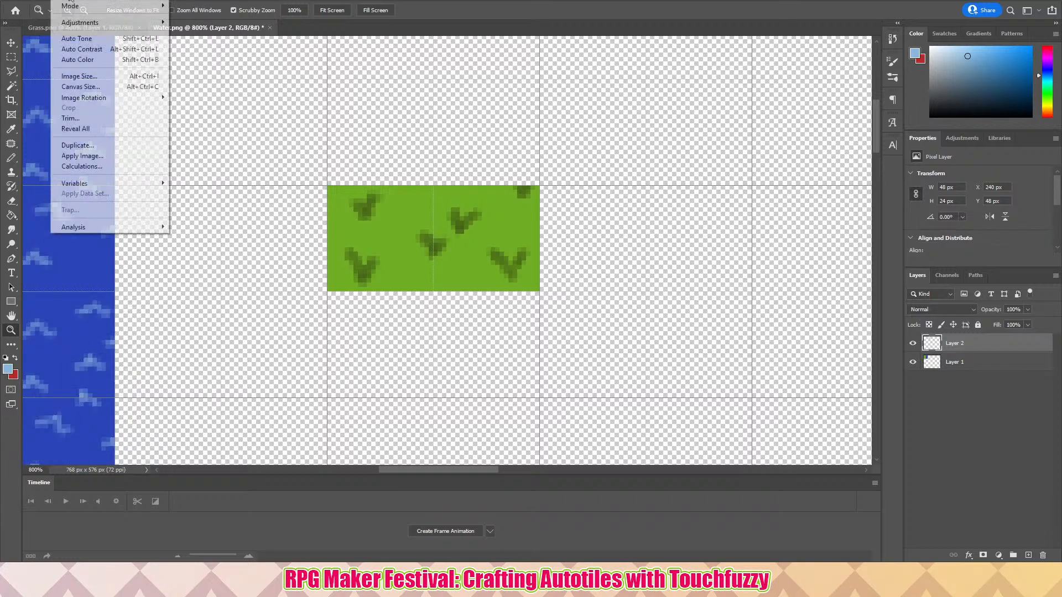
{"action": "left_click", "coordinate": [265, 2]}
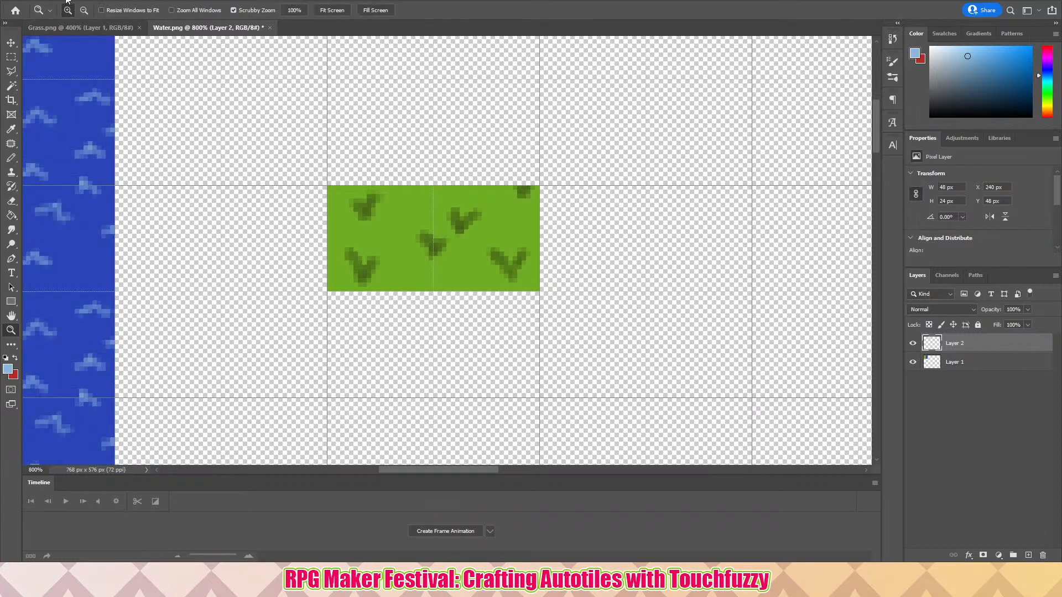
{"action": "left_click", "coordinate": [67, 1]}
{"action": "left_click", "coordinate": [239, 1]}
- Set up the Brush tool with the KYLE Ultimate Pencil Hard preset at size 4, and undo the stray test stroke
{"action": "left_click", "coordinate": [11, 159]}
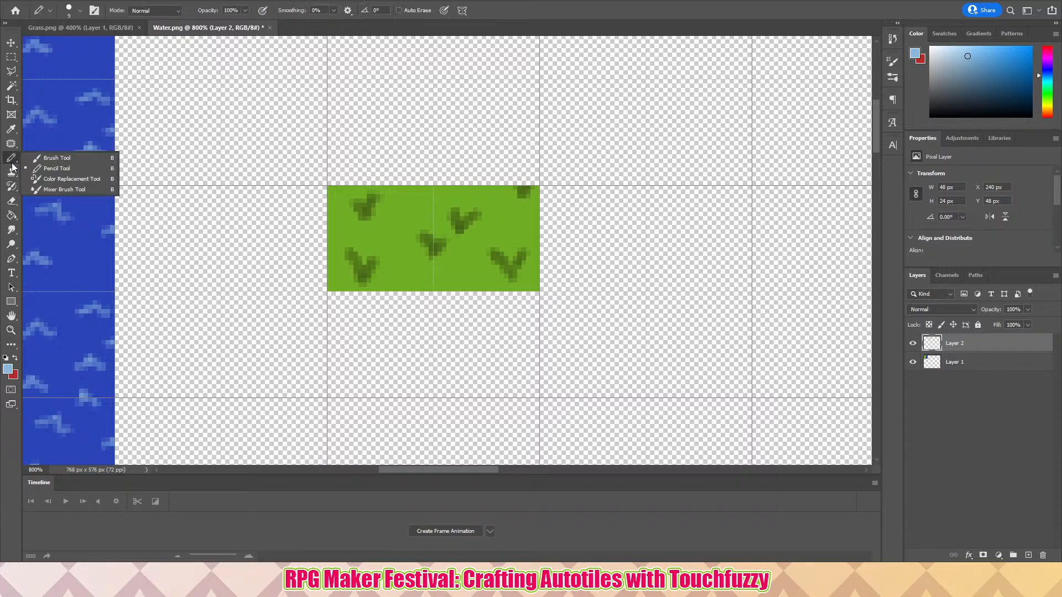
{"action": "left_click", "coordinate": [56, 158]}
{"action": "left_click", "coordinate": [80, 14]}
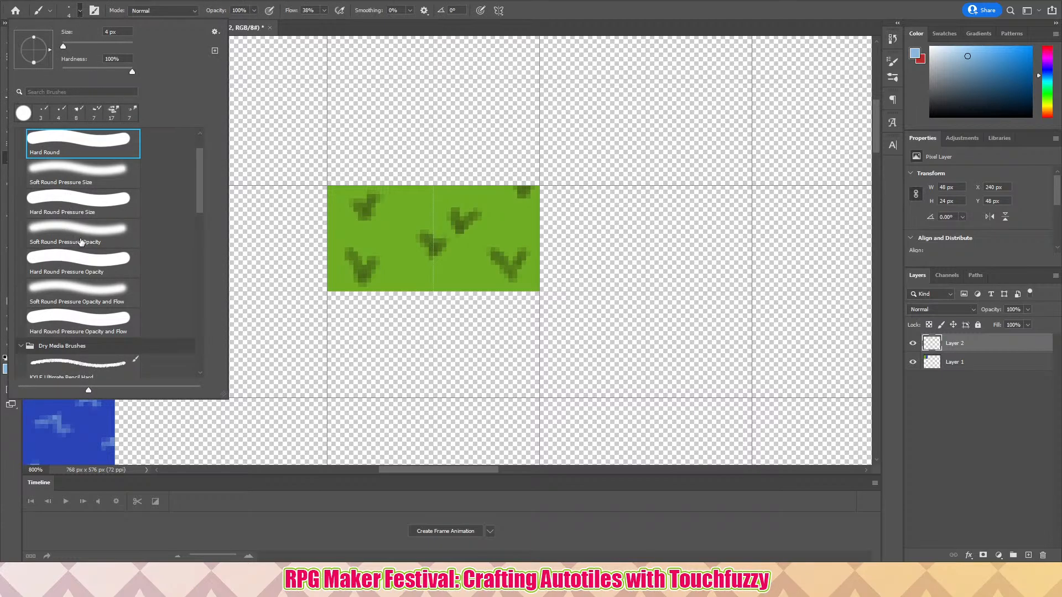
{"action": "scroll", "coordinate": [137, 217], "scroll_direction": "down", "scroll_amount": 5}
{"action": "scroll", "coordinate": [139, 282], "scroll_direction": "down", "scroll_amount": 5}
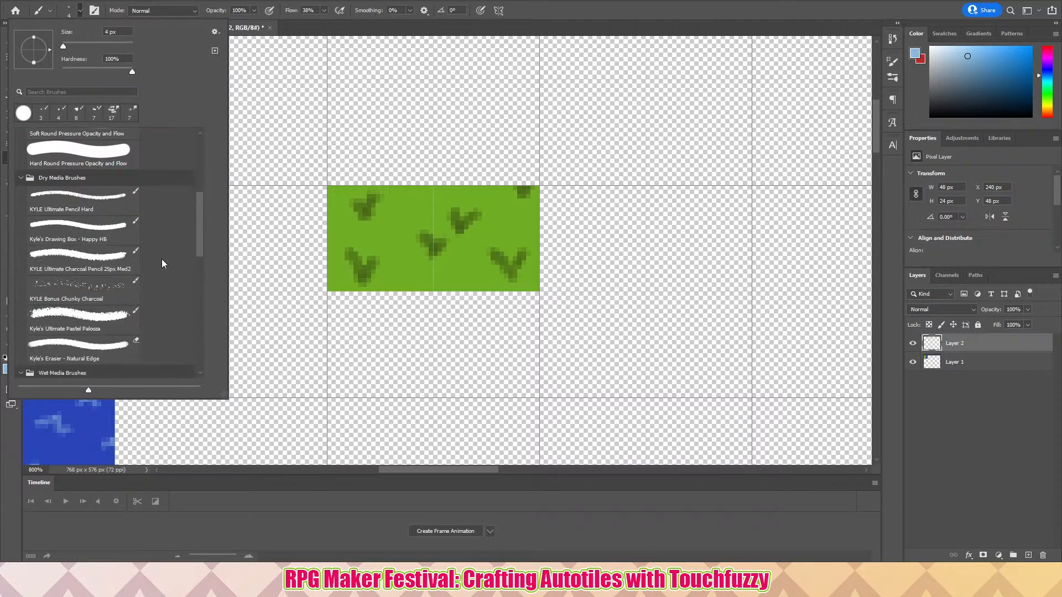
{"action": "scroll", "coordinate": [184, 285], "scroll_direction": "up", "scroll_amount": 1}
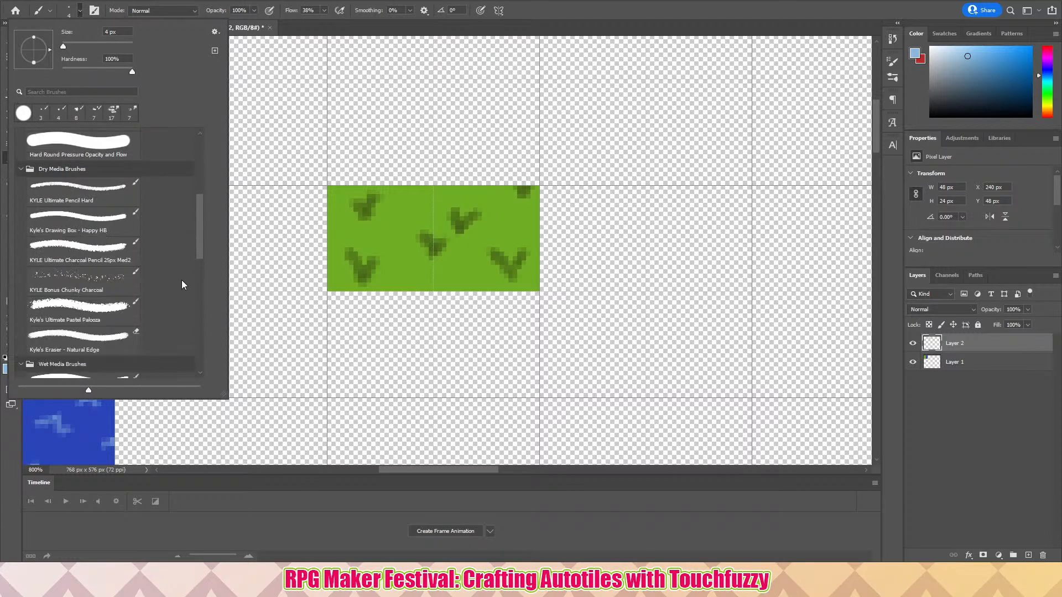
{"action": "left_click", "coordinate": [104, 200]}
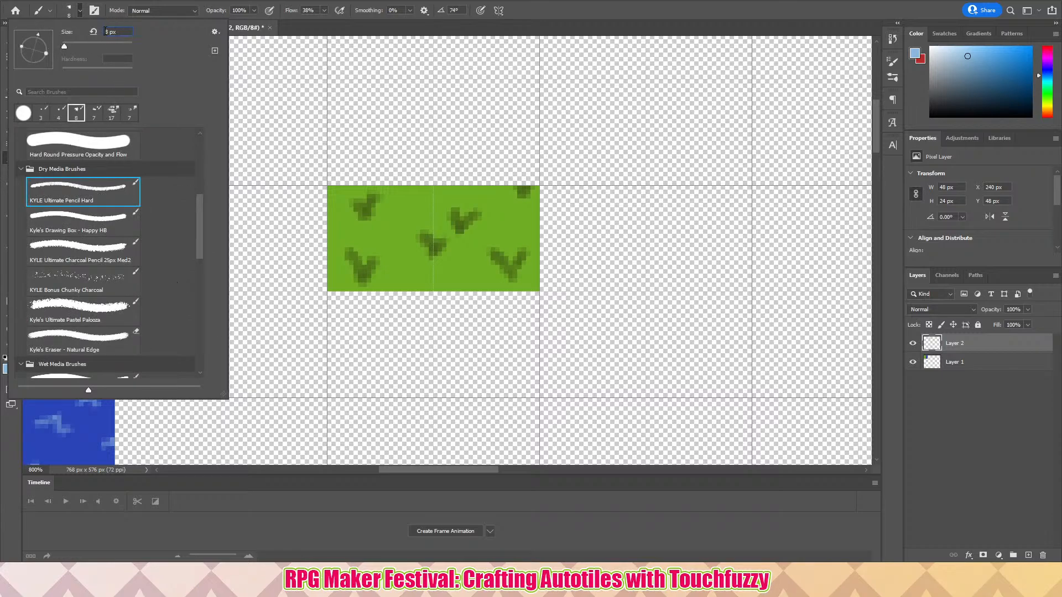
{"action": "left_click", "coordinate": [105, 32]}
{"action": "key", "text": "Return"}
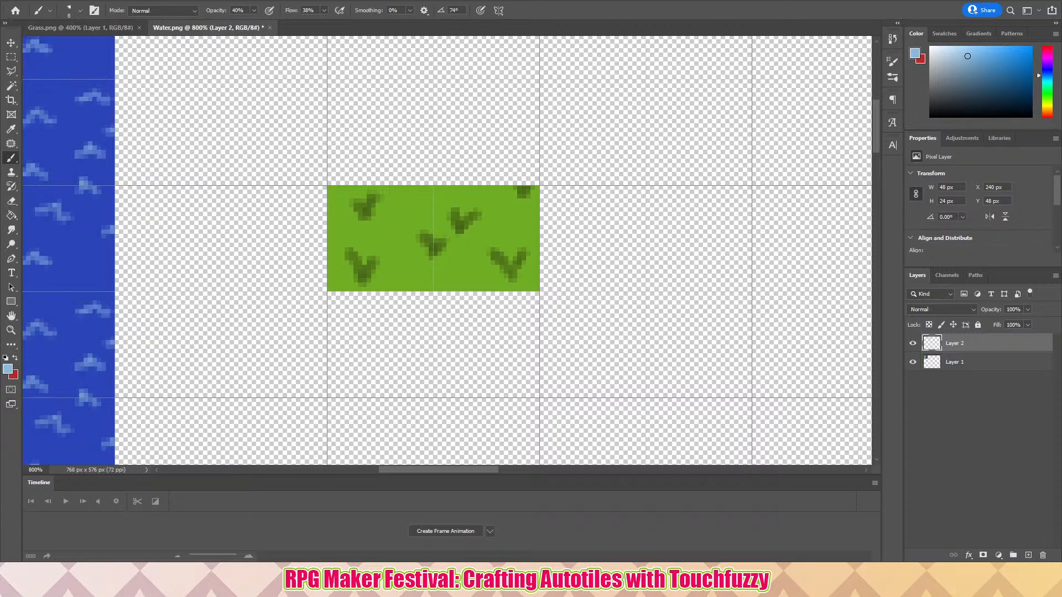
{"action": "left_click", "coordinate": [78, 12]}
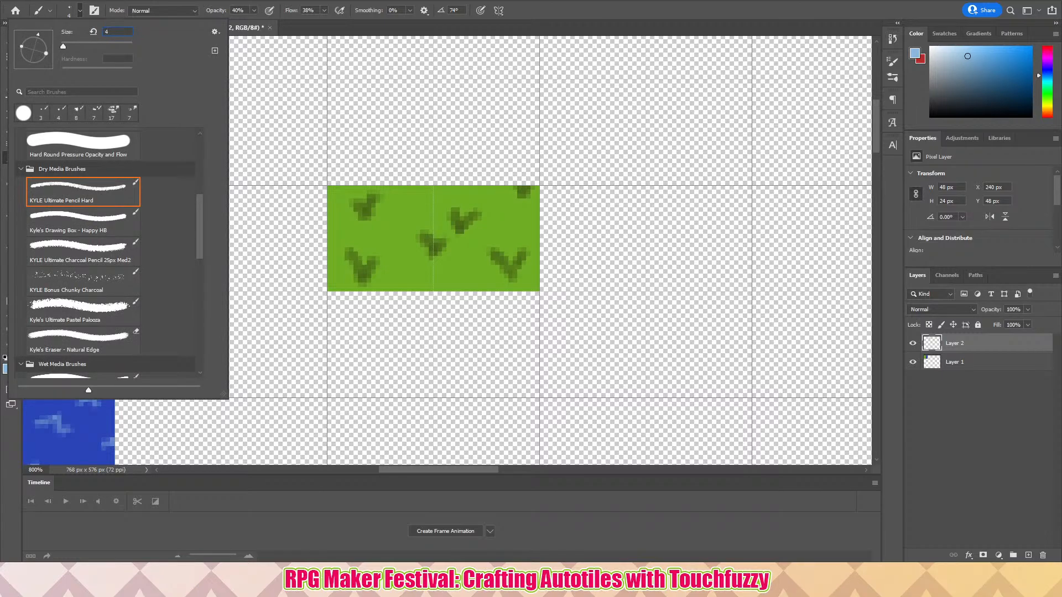
{"action": "left_click", "coordinate": [270, 227]}
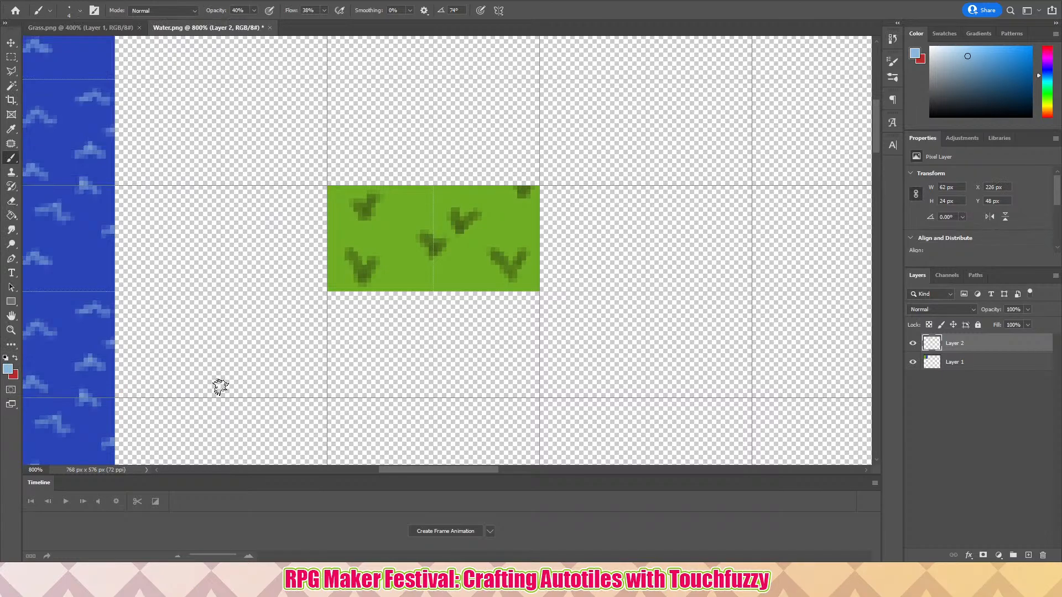
{"action": "key", "text": "ctrl+z"}
- Add a new empty layer above the copied grass strip, keeping Normal mode and 100% opacity
{"action": "right_click", "coordinate": [964, 342]}
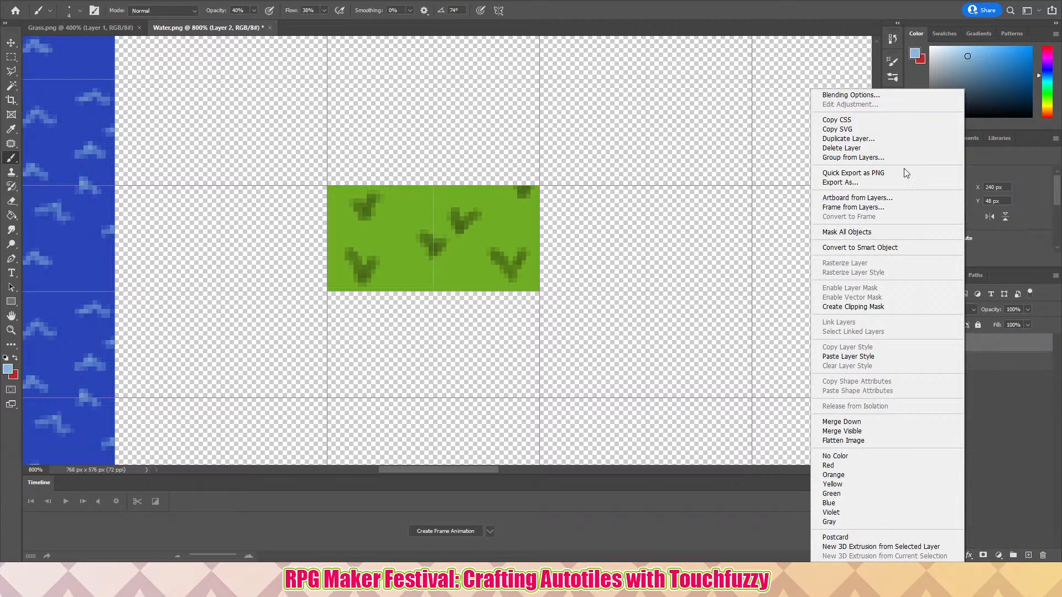
{"action": "left_click", "coordinate": [89, 1]}
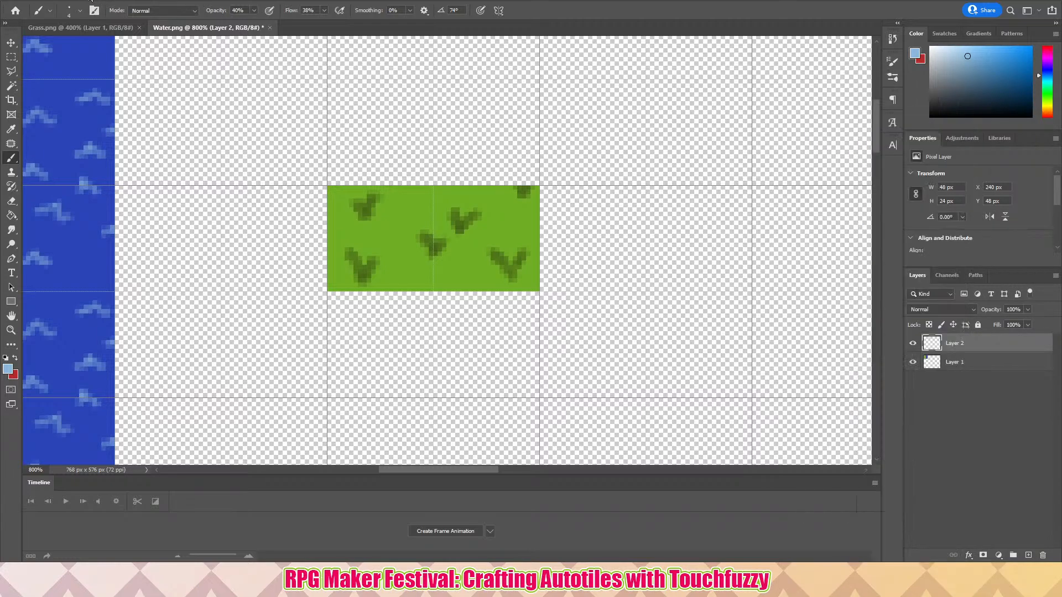
{"action": "left_click", "coordinate": [90, 1]}
{"action": "mouse_move", "coordinate": [127, 6]}
{"action": "left_click", "coordinate": [232, 6]}
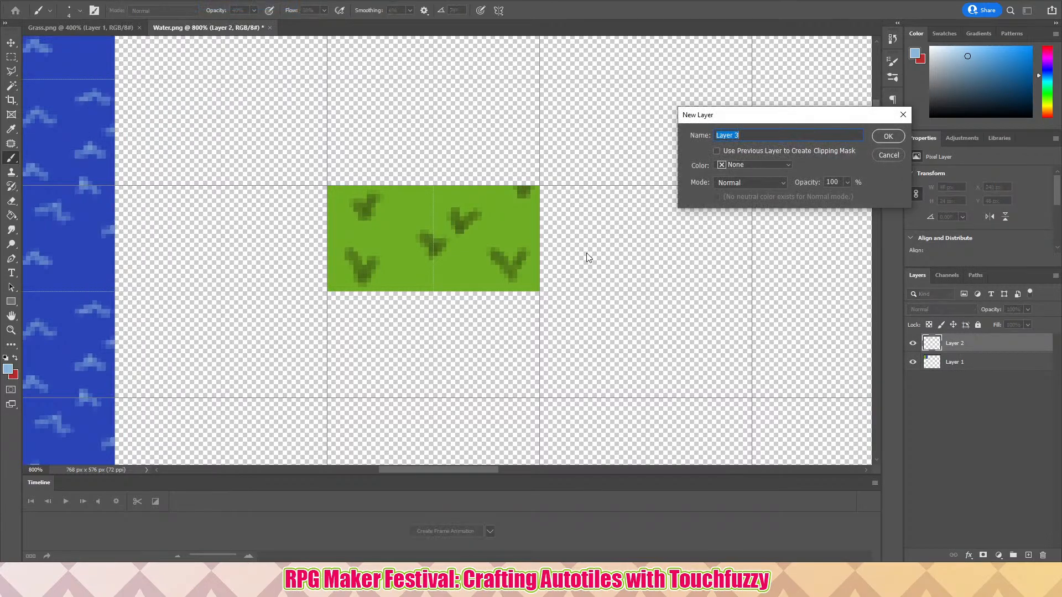
{"action": "left_click", "coordinate": [887, 136]}
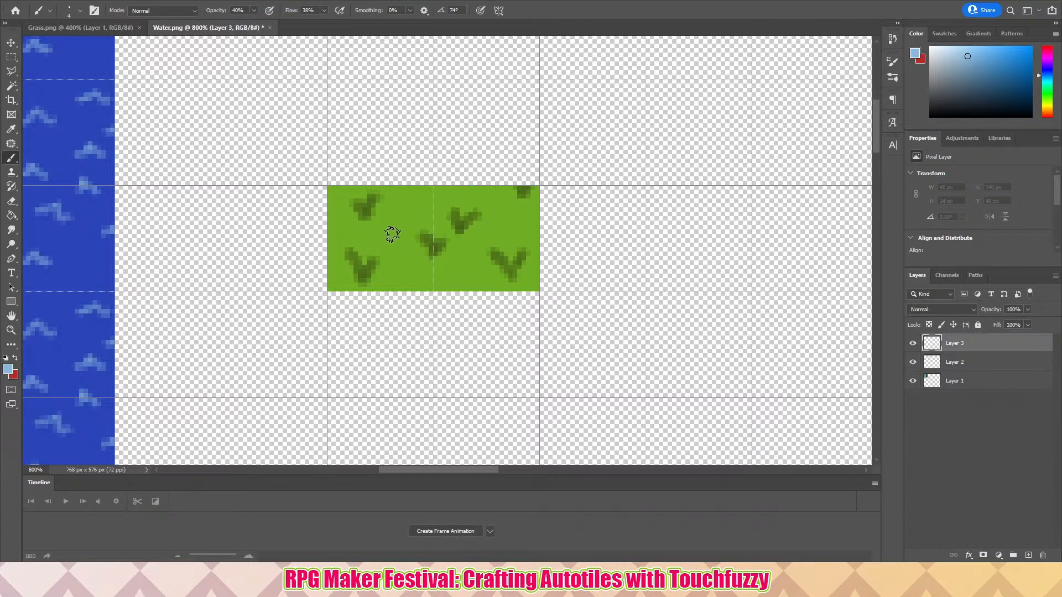
- Raise the brush opacity to 100%, and undo the light blue test strokes made on the strip
{"action": "left_click_drag", "start_coordinate": [392, 235], "coordinate": [457, 220]}
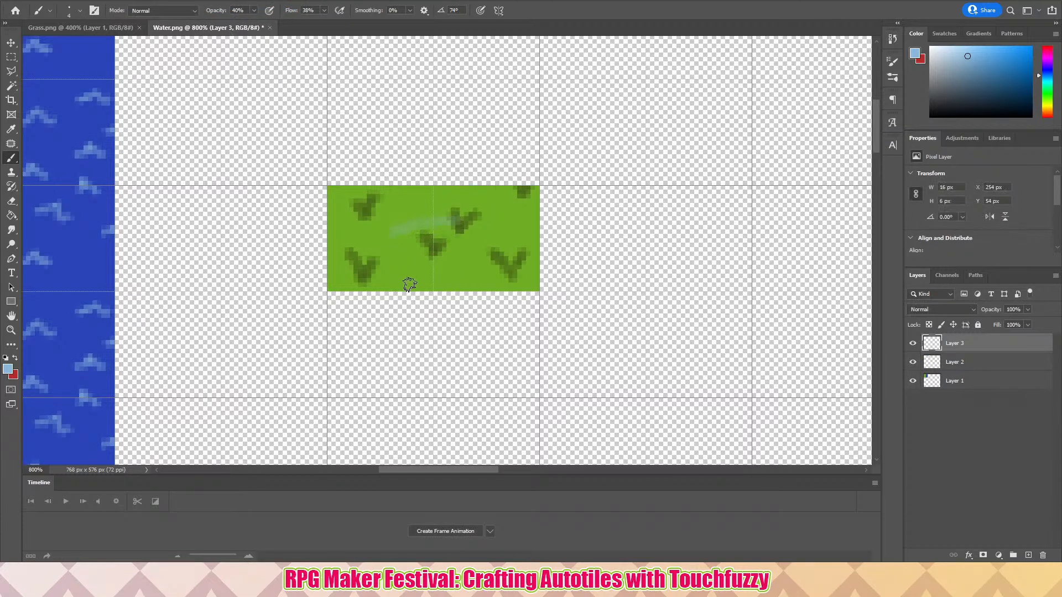
{"action": "key", "text": "ctrl+z"}
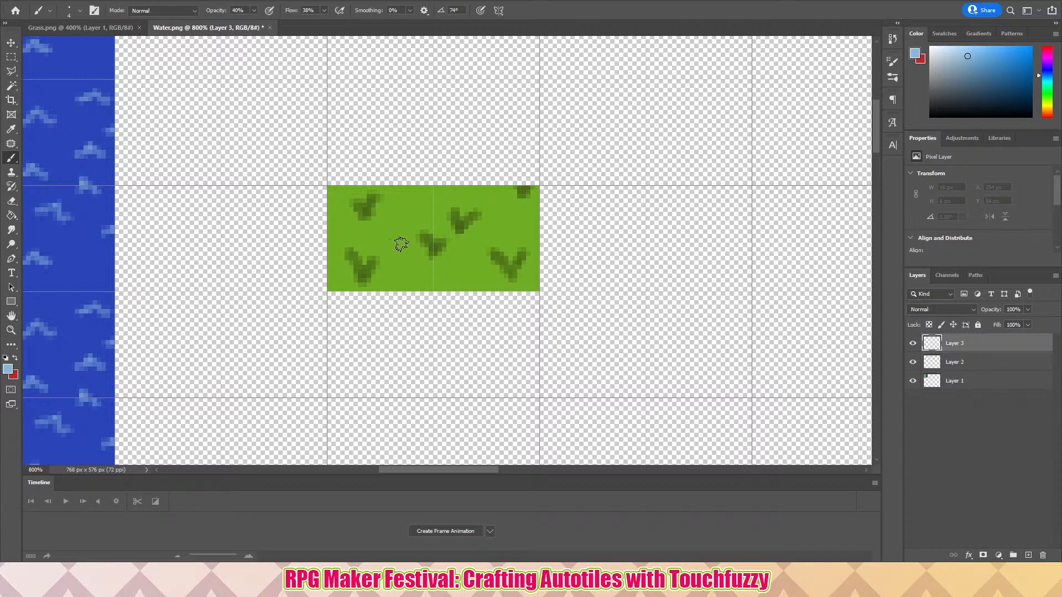
{"action": "left_click", "coordinate": [254, 11]}
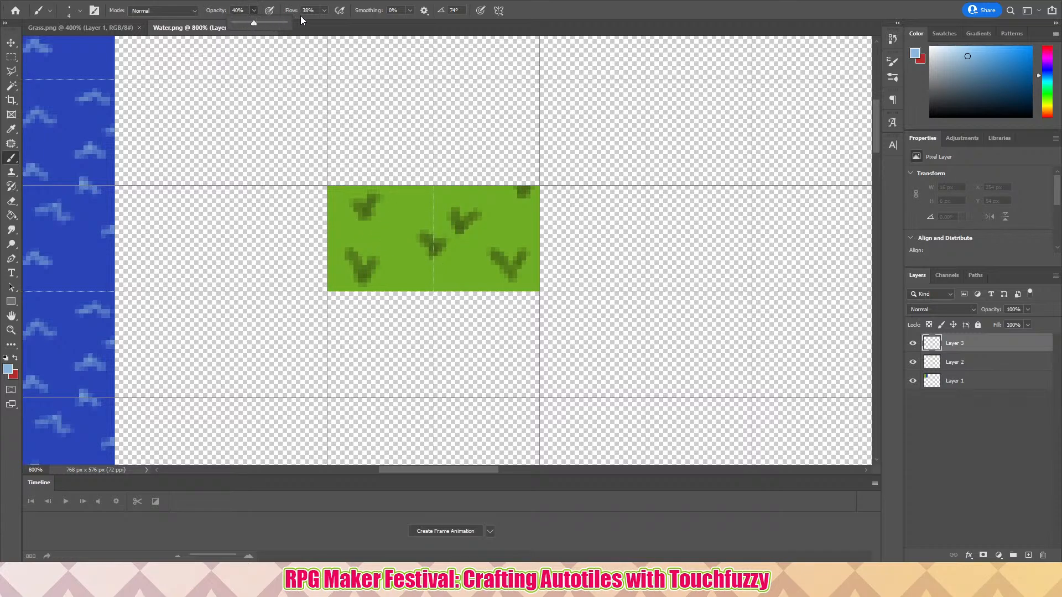
{"action": "left_click_drag", "start_coordinate": [254, 25], "coordinate": [284, 25]}
{"action": "left_click_drag", "start_coordinate": [390, 233], "coordinate": [473, 229]}
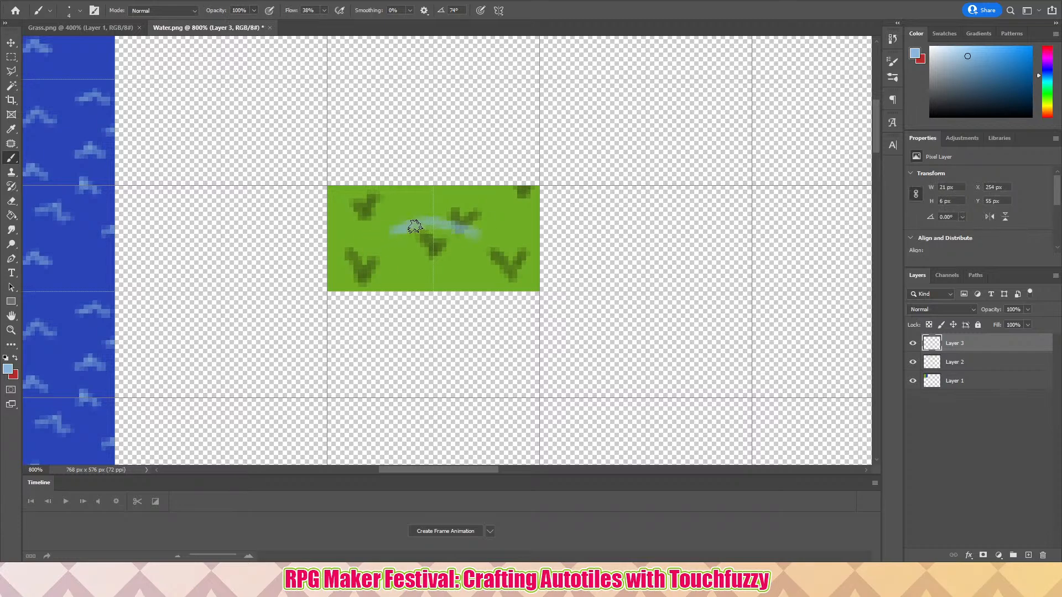
{"action": "key", "text": "ctrl+z"}
{"action": "left_click_drag", "start_coordinate": [386, 231], "coordinate": [473, 233]}
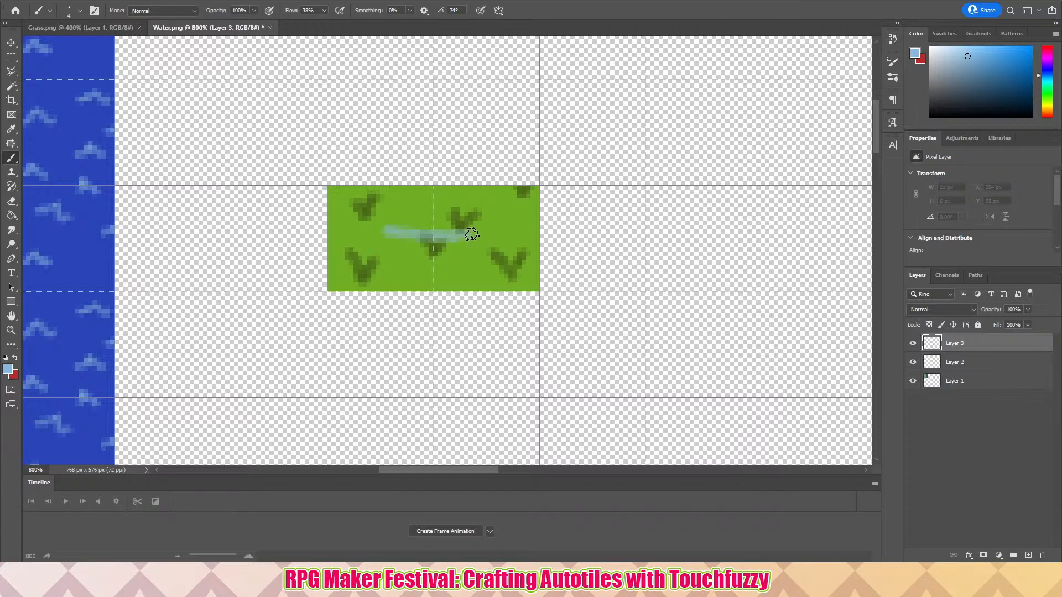
{"action": "key", "text": "ctrl+z"}
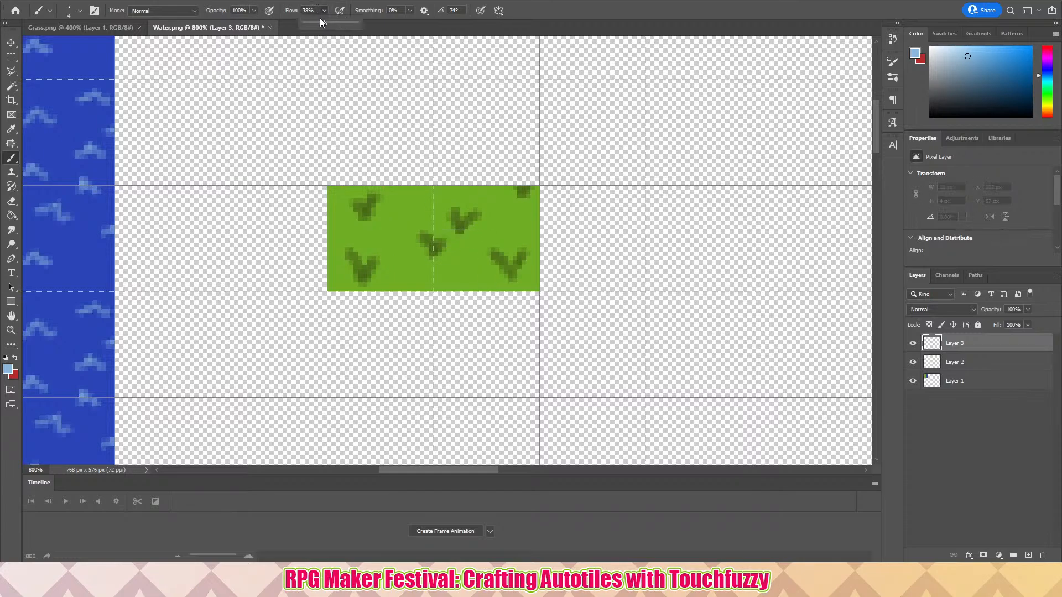
- Enable airbrush-style build-up, raise the brush flow to 100%, and undo the test stroke
{"action": "left_click", "coordinate": [339, 13]}
{"action": "left_click", "coordinate": [322, 10]}
{"action": "left_click_drag", "start_coordinate": [328, 26], "coordinate": [360, 27]}
{"action": "left_click_drag", "start_coordinate": [370, 241], "coordinate": [462, 241]}
{"action": "key", "text": "ctrl+z"}
- Enlarge the brush to 8 px and paint a light blue patch about 19 × 7 px across the strip's centre line
{"action": "left_click", "coordinate": [80, 11]}
{"action": "left_click", "coordinate": [113, 31]}
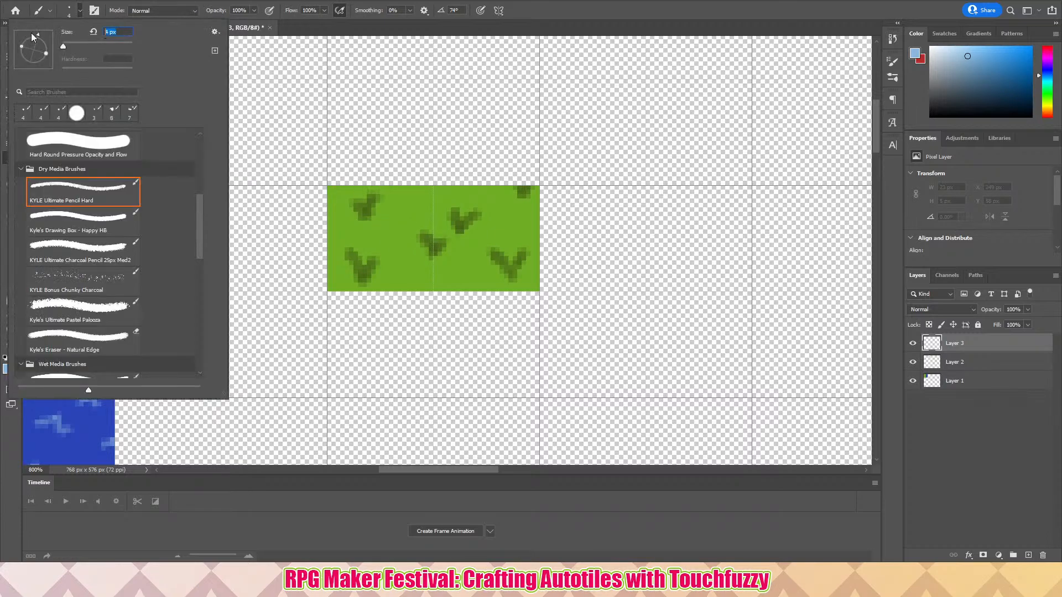
{"action": "type", "text": "66"}
{"action": "left_click_drag", "start_coordinate": [408, 237], "coordinate": [461, 236]}
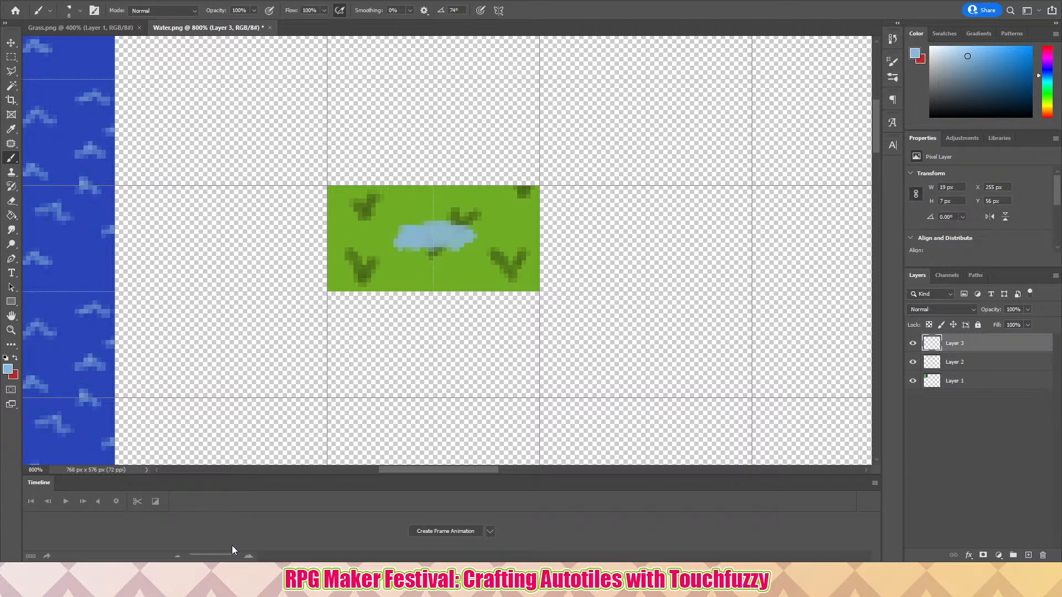
- Select the left 24 × 24 px half of the strip and try to copy it from the patch layer alone
{"action": "left_click", "coordinate": [11, 57]}
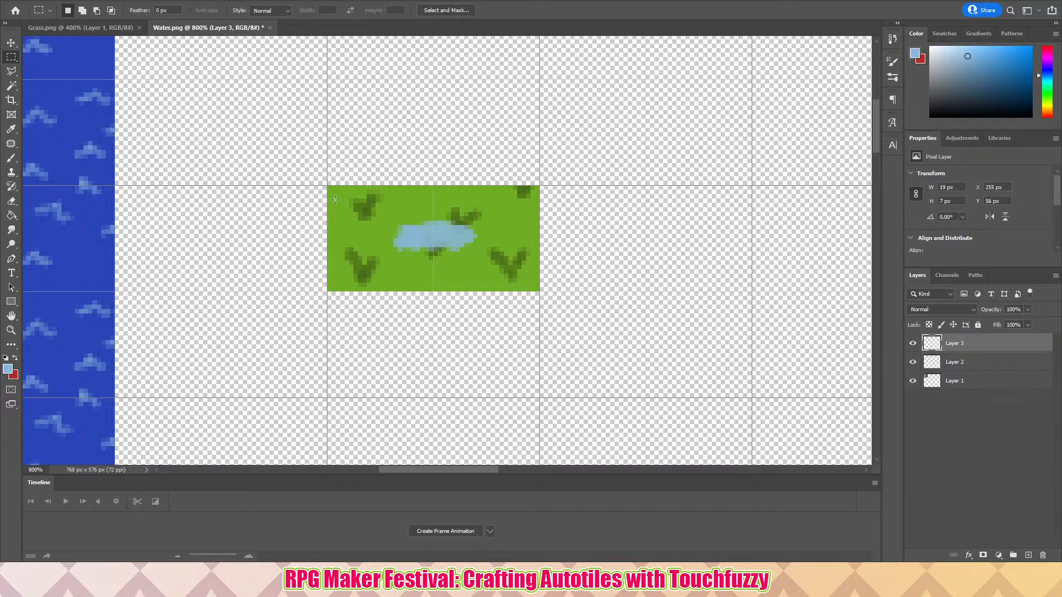
{"action": "left_click_drag", "start_coordinate": [336, 199], "coordinate": [432, 291]}
{"action": "key", "text": "ctrl+v"}
{"action": "left_click", "coordinate": [11, 42]}
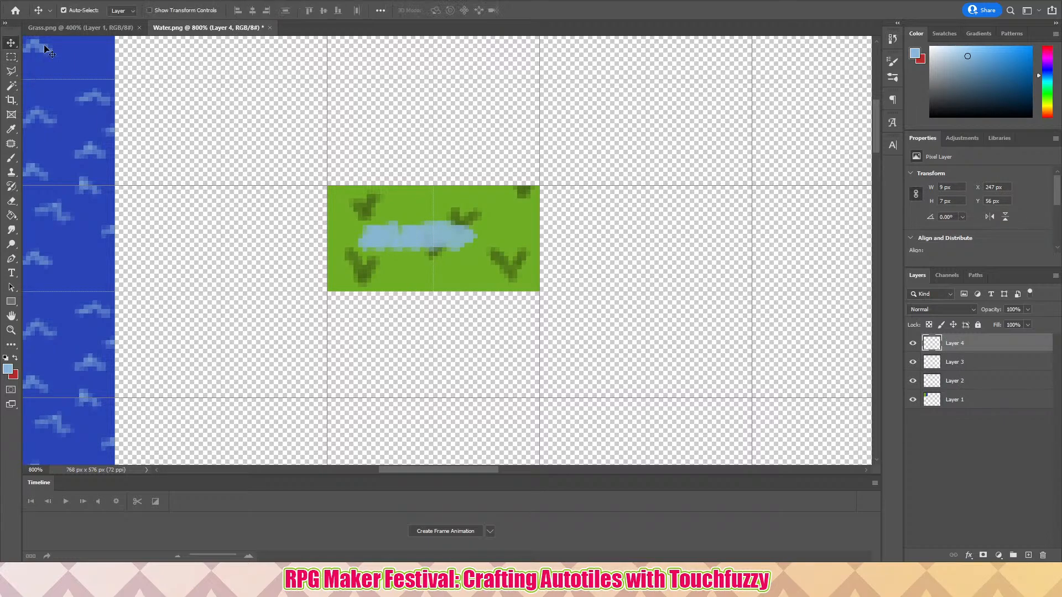
{"action": "key", "text": "ctrl+z"}
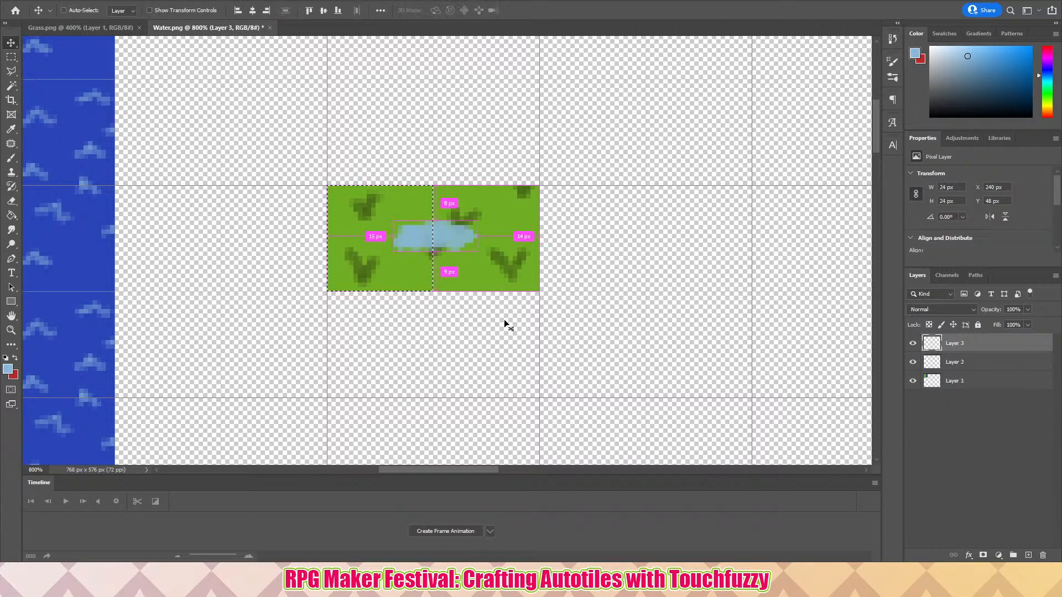
- Copy the selected left half merged from all visible layers, and place the pasted piece beyond the strip's right edge at X 288 px, Y 48 px
{"action": "left_click", "coordinate": [990, 364]}
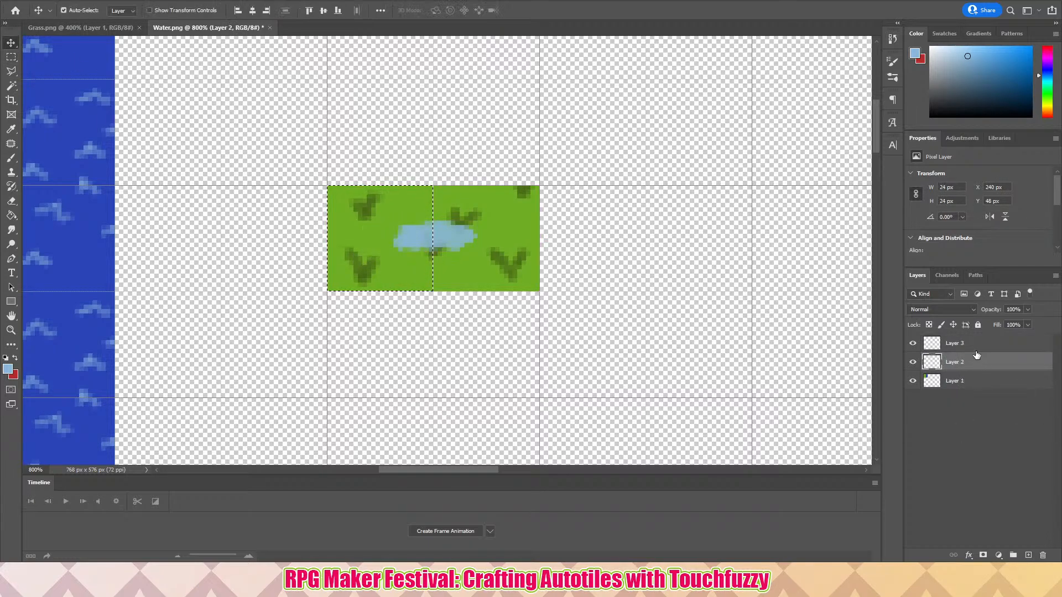
{"action": "left_click", "coordinate": [56, 1]}
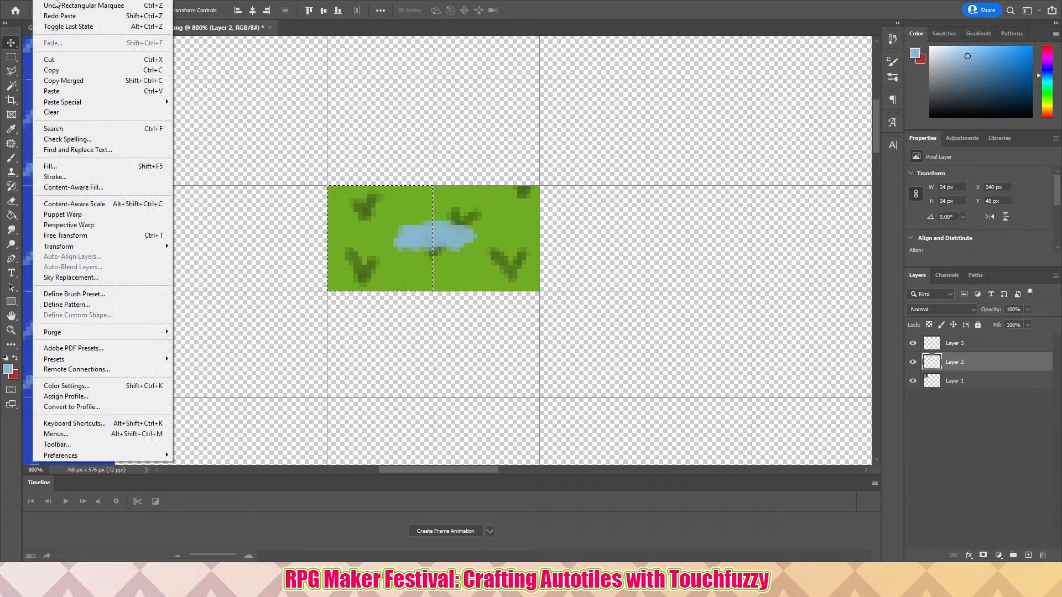
{"action": "left_click", "coordinate": [105, 80]}
{"action": "left_click", "coordinate": [56, 1]}
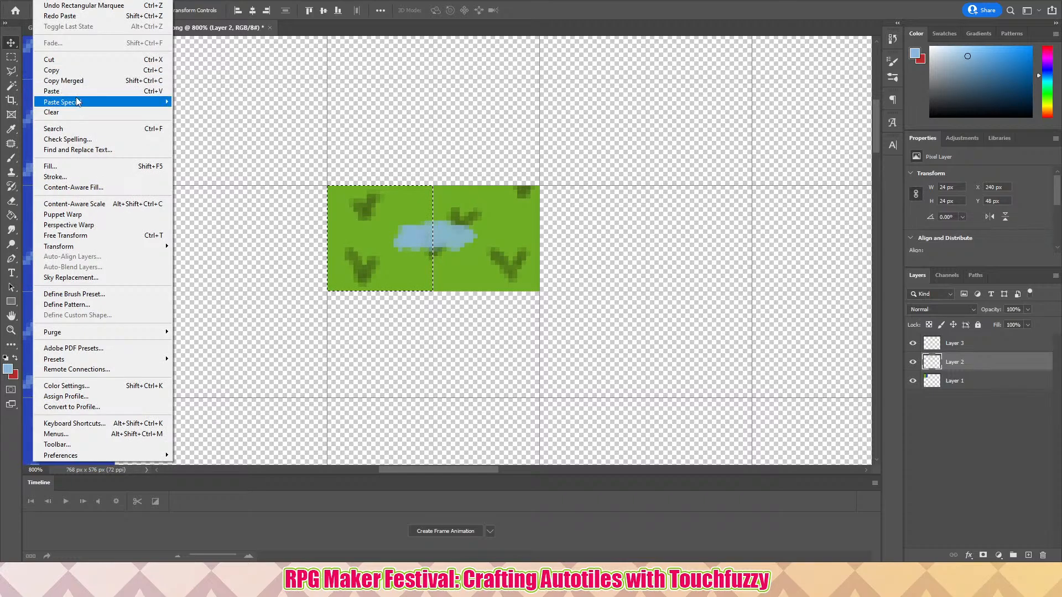
{"action": "left_click", "coordinate": [85, 93]}
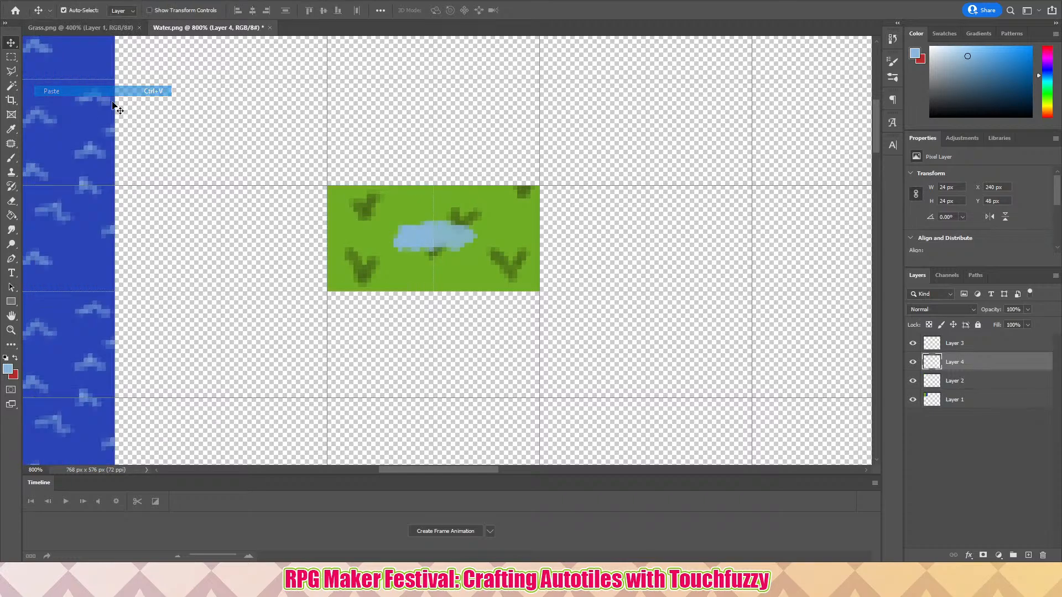
{"action": "left_click_drag", "start_coordinate": [373, 244], "coordinate": [585, 229]}
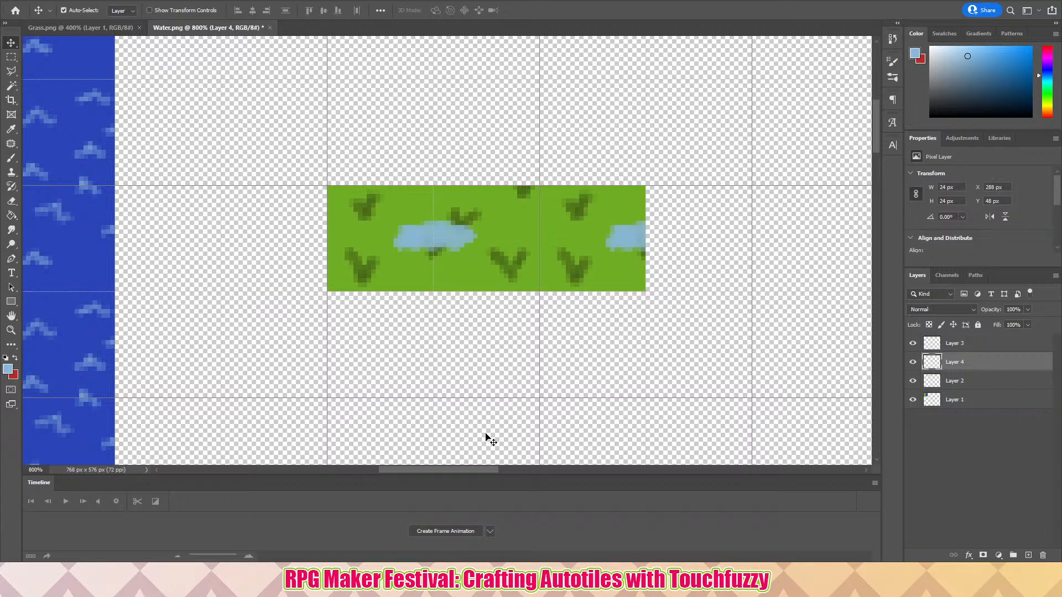
- Make a merged copy of the strip's right 24 × 24 px half and place it before the left edge at X 216 px, Y 48 px
{"action": "left_click", "coordinate": [9, 58]}
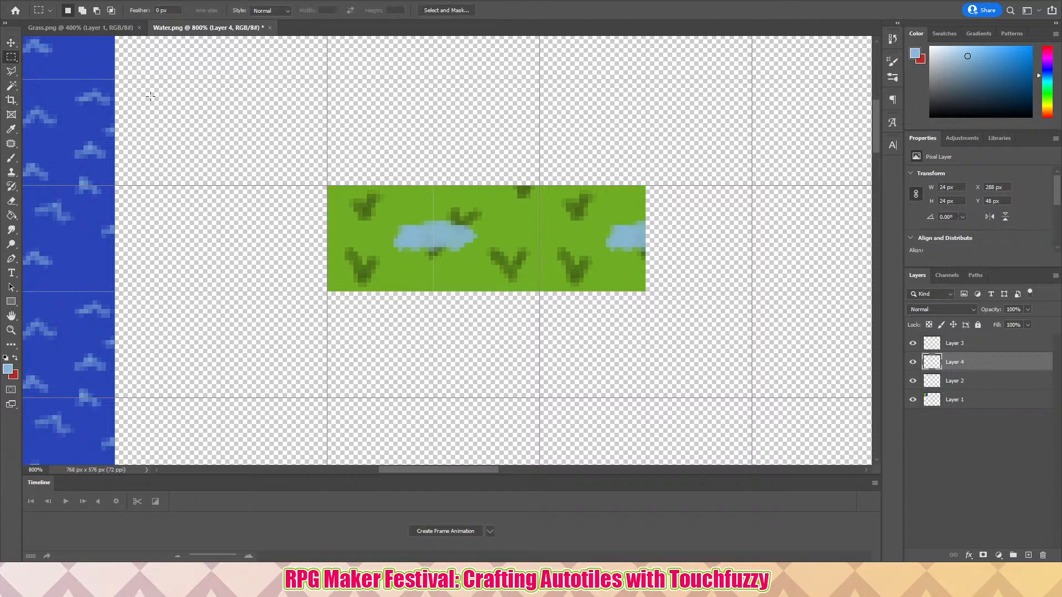
{"action": "left_click_drag", "start_coordinate": [433, 184], "coordinate": [536, 292]}
{"action": "left_click", "coordinate": [41, 1]}
{"action": "left_click", "coordinate": [88, 79]}
{"action": "left_click", "coordinate": [41, 1]}
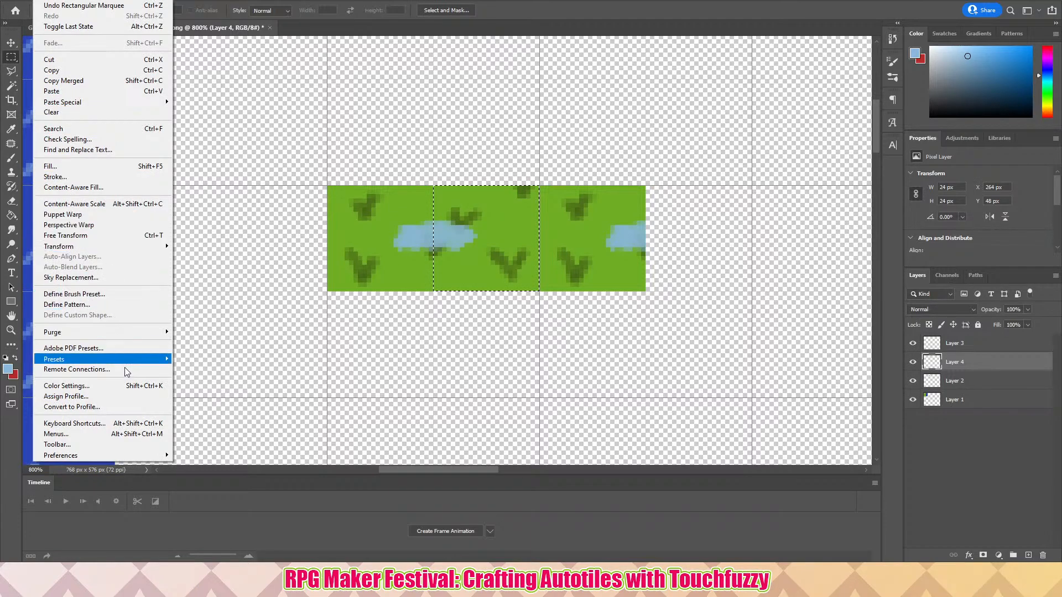
{"action": "left_click", "coordinate": [109, 92]}
{"action": "left_click", "coordinate": [15, 43]}
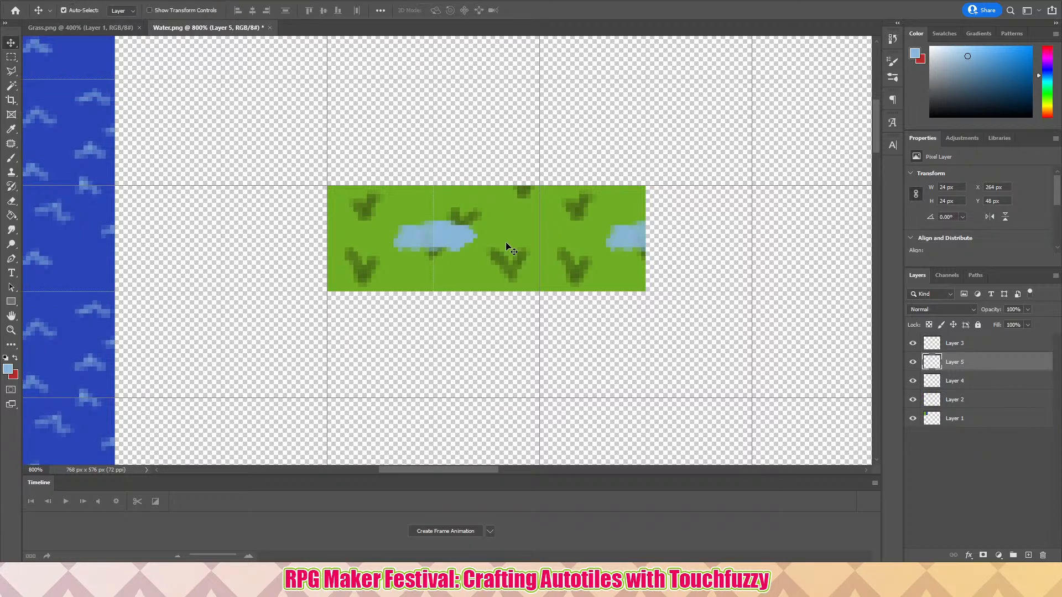
{"action": "left_click_drag", "start_coordinate": [504, 247], "coordinate": [271, 238]}
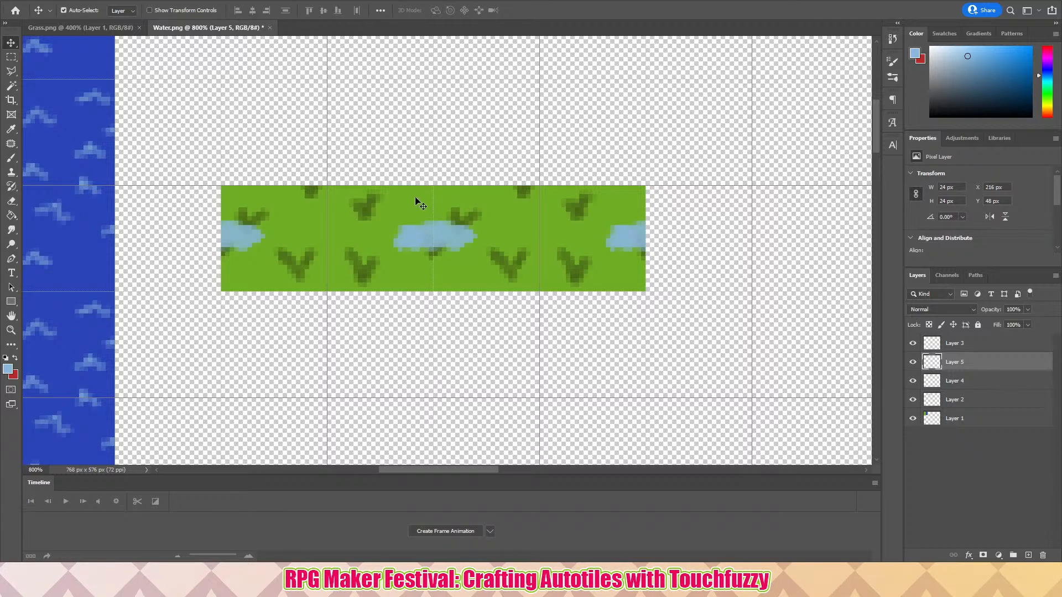
- Undo both pasted halves and the light blue patch painted across the centre of the strip
{"action": "key", "text": "ctrl+z"}
{"action": "key", "text": "ctrl+z"}
{"action": "key", "text": "ctrl+z"}
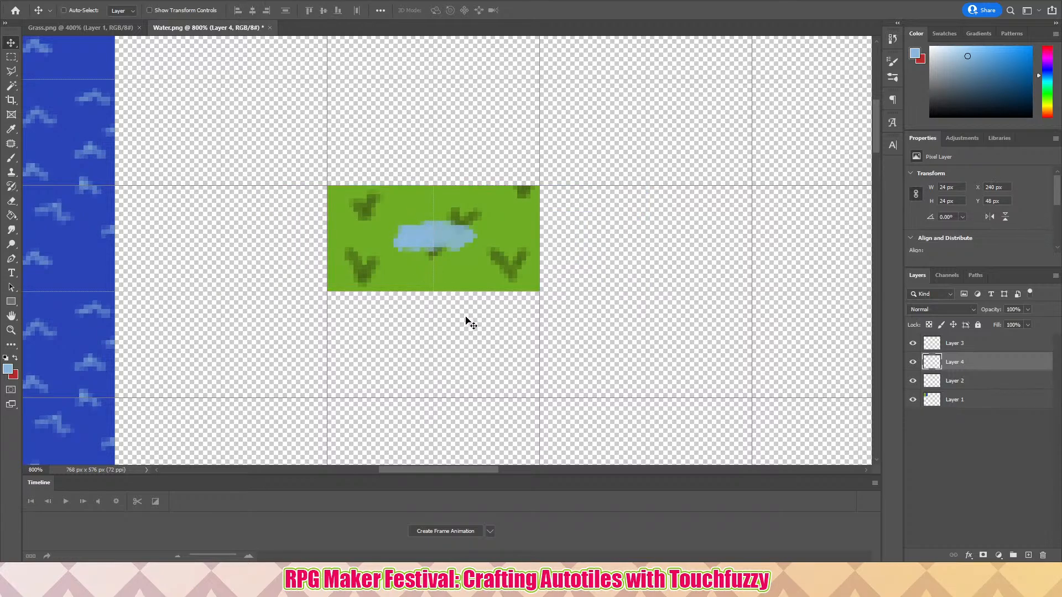
{"action": "key", "text": "ctrl+z"}
{"action": "key", "text": "ctrl+z"}
{"action": "key", "text": "ctrl+z"}
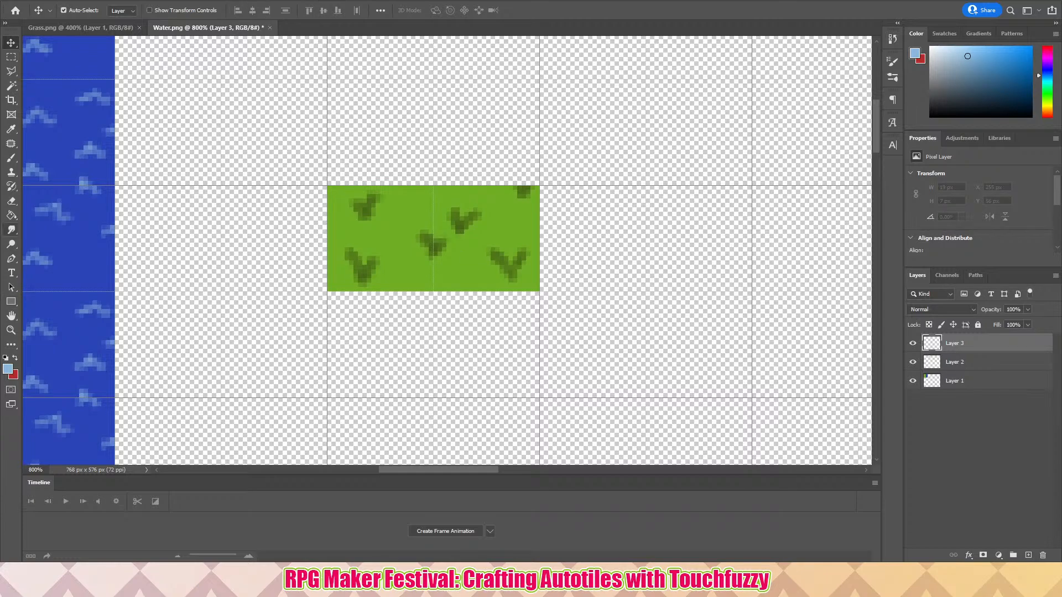
- Paint a light blue patch about 19 × 8 px across the right edge of the grass strip
{"action": "left_click", "coordinate": [10, 156]}
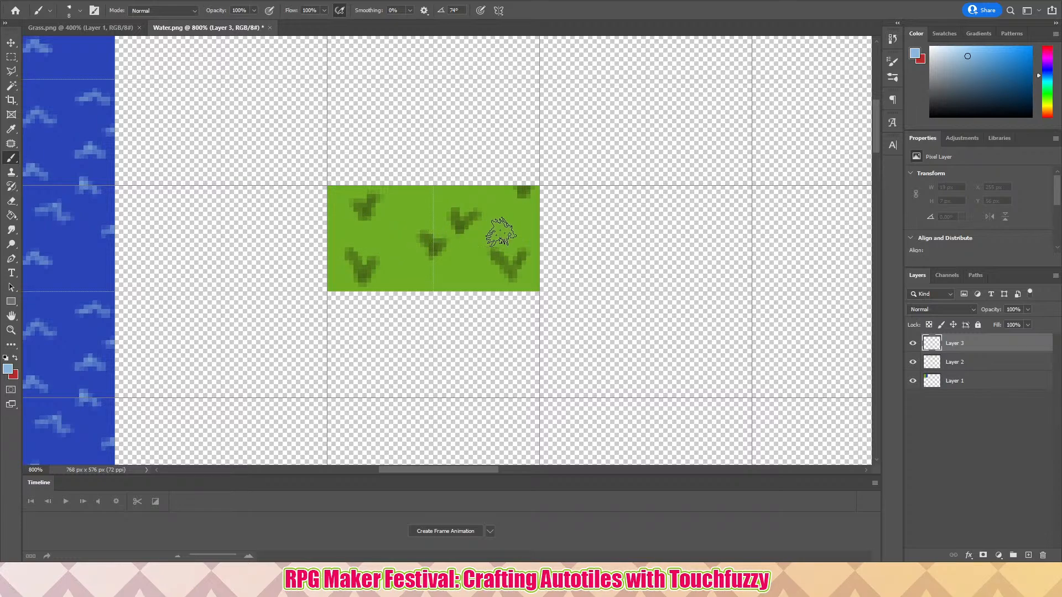
{"action": "mouse_move", "coordinate": [504, 242]}
{"action": "left_mouse_down"}
{"action": "mouse_move", "coordinate": [563, 215]}
{"action": "mouse_move", "coordinate": [528, 233]}
{"action": "mouse_move", "coordinate": [569, 232]}
{"action": "left_mouse_up"}
{"action": "key", "text": "ctrl+z"}
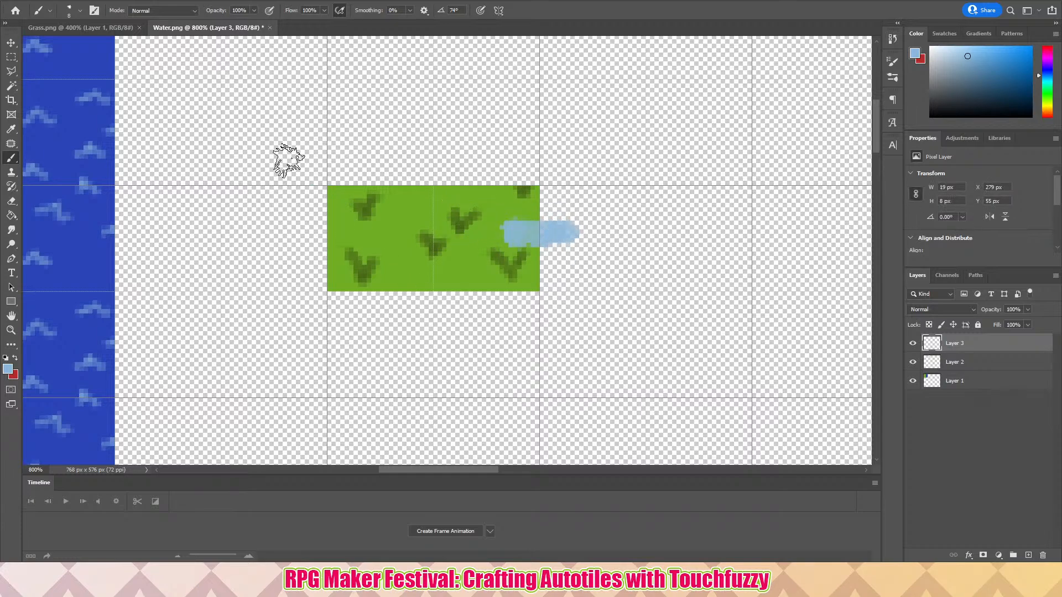
- Select the part of the patch overhanging the strip's right edge and move it to the left edge at X 240 px, Y 55 px
{"action": "left_click", "coordinate": [10, 58]}
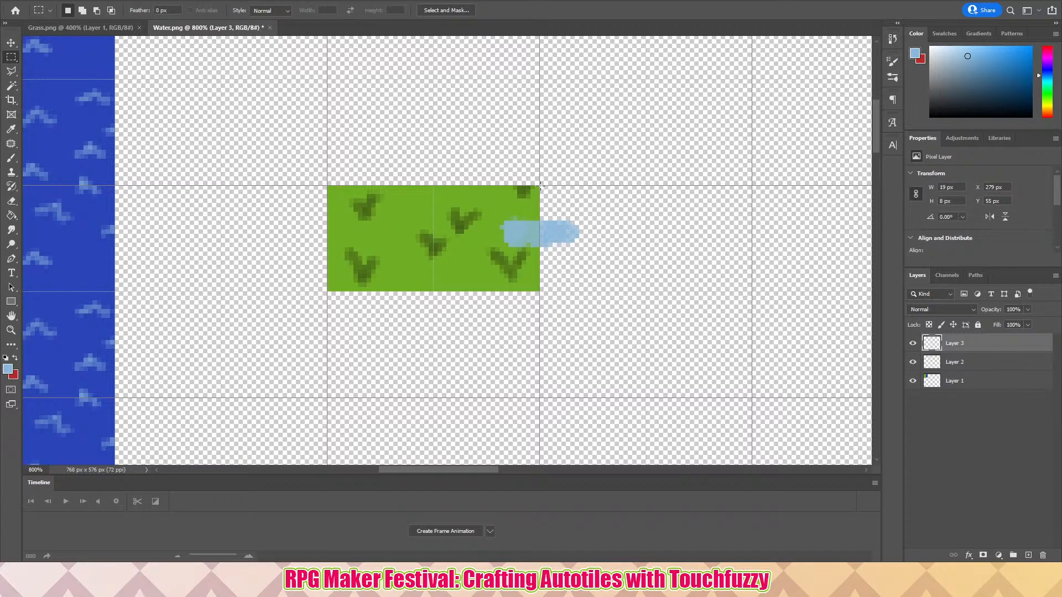
{"action": "left_click_drag", "start_coordinate": [540, 186], "coordinate": [599, 292]}
{"action": "left_click", "coordinate": [11, 42]}
{"action": "left_click_drag", "start_coordinate": [550, 241], "coordinate": [347, 239]}
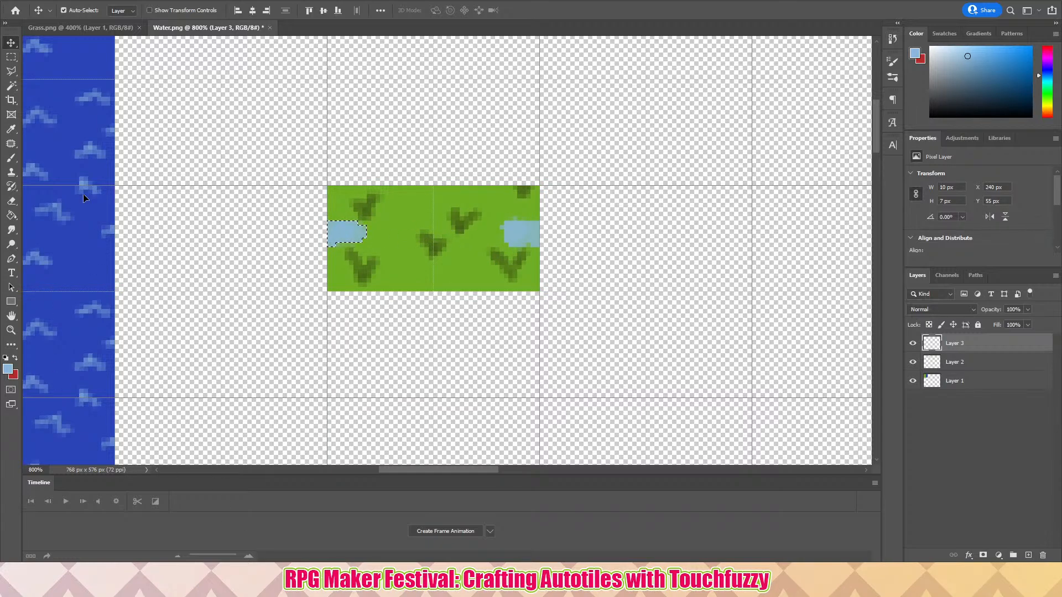
- Switch back to the Brush tool and clear the selection around the moved patch piece
{"action": "left_click", "coordinate": [5, 159]}
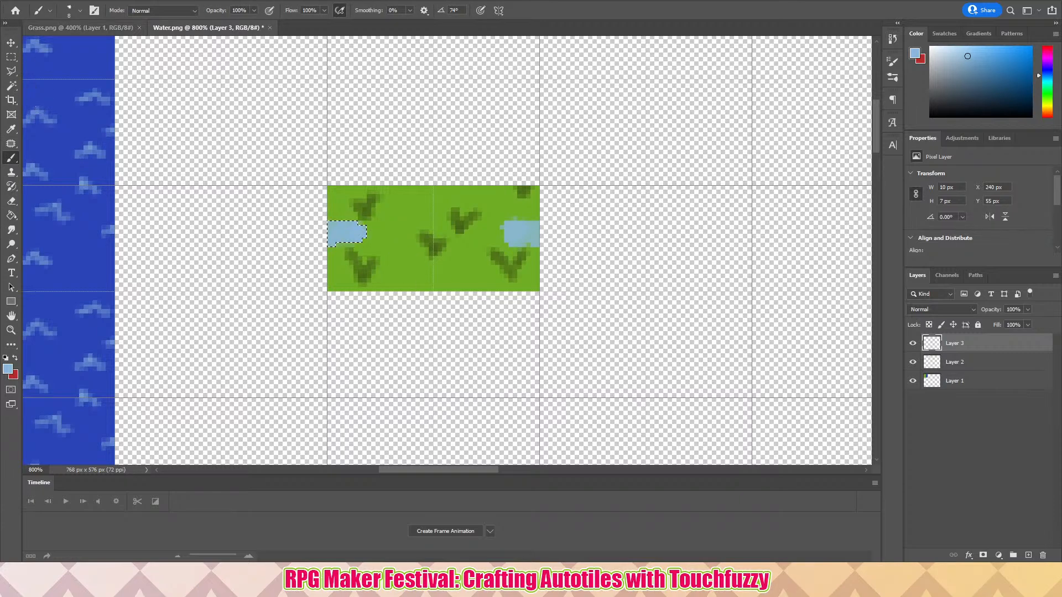
{"action": "left_click", "coordinate": [85, 0]}
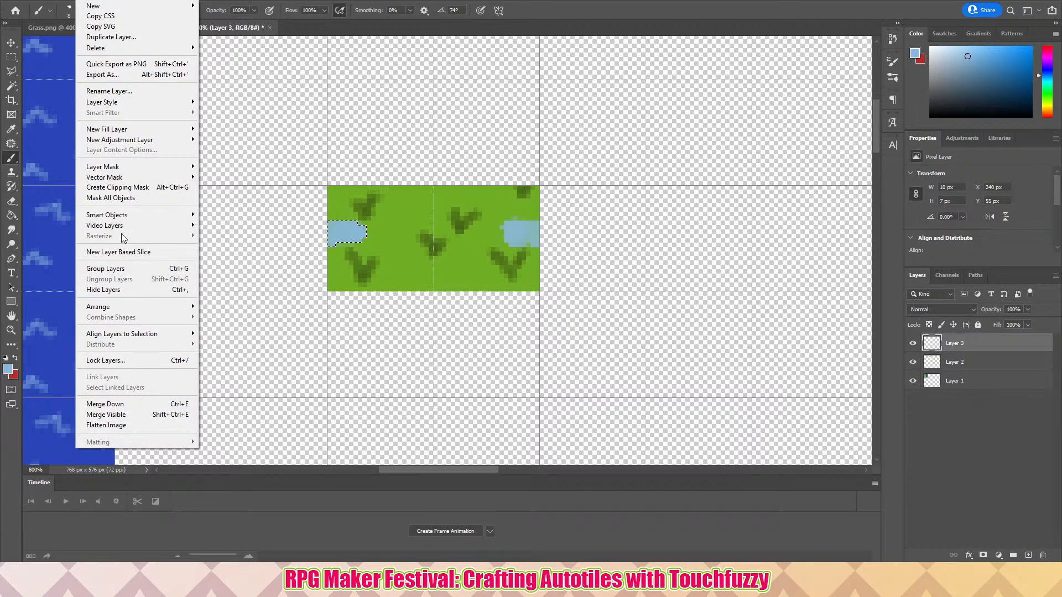
{"action": "mouse_move", "coordinate": [63, 2]}
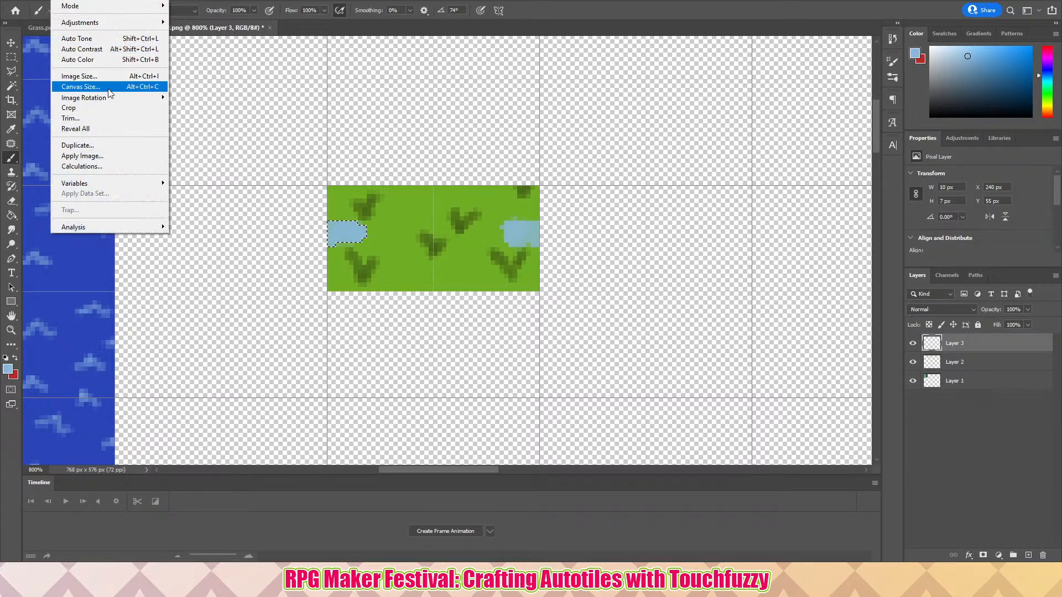
{"action": "mouse_move", "coordinate": [130, 3]}
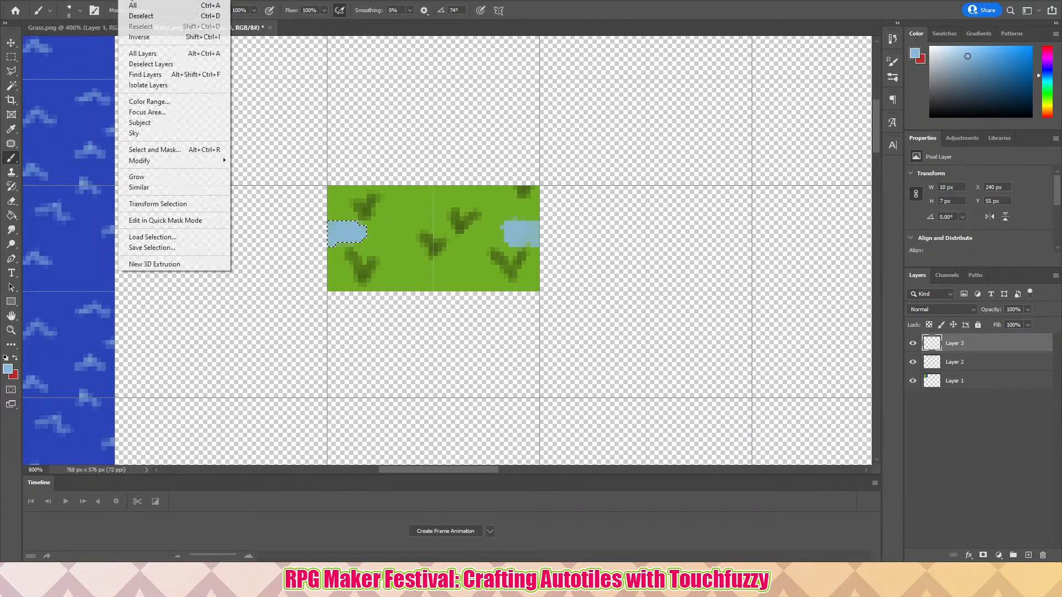
{"action": "left_click", "coordinate": [160, 15]}
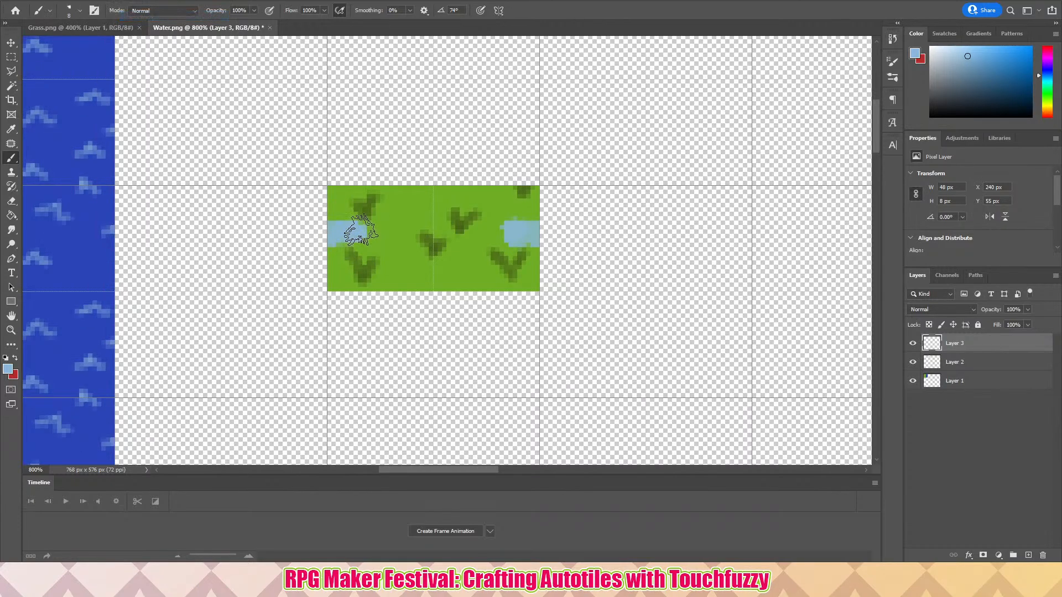
- Paint a wavy light blue band about 11 px high across the grass strip, joining the patches at its two side edges
{"action": "mouse_move", "coordinate": [362, 232]}
{"action": "left_mouse_down"}
{"action": "mouse_move", "coordinate": [418, 242]}
{"action": "mouse_move", "coordinate": [503, 235]}
{"action": "left_mouse_up"}
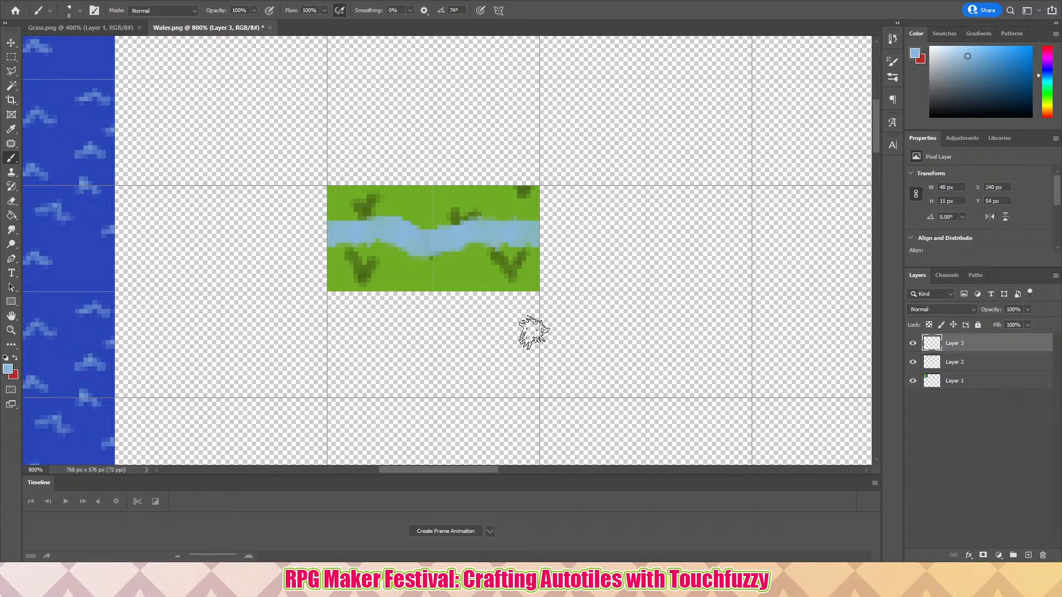
{"action": "scroll", "coordinate": [398, 365], "scroll_direction": "down", "scroll_amount": 3}
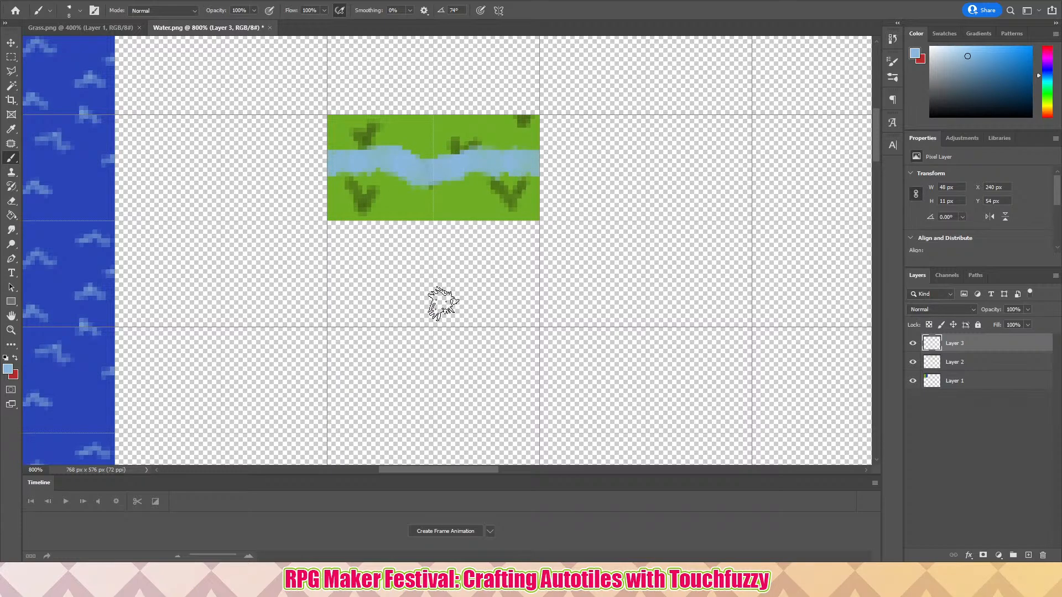
- Select the light blue band across the grass strip and move it onto the upper part of the grass autotile at X 24 px, Y 54 px
{"action": "left_click", "coordinate": [11, 56]}
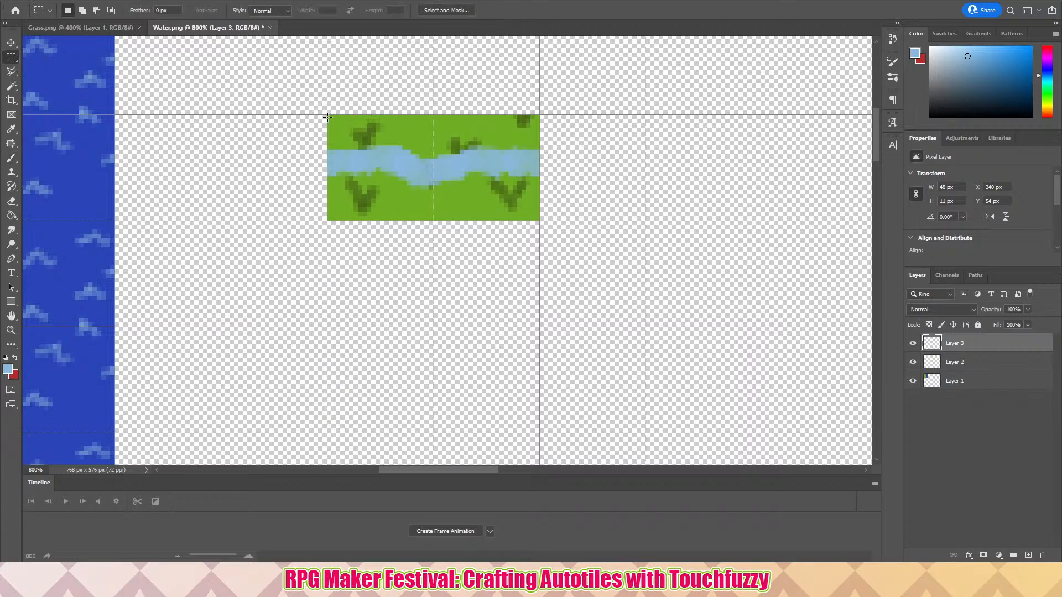
{"action": "left_click_drag", "start_coordinate": [327, 117], "coordinate": [540, 221]}
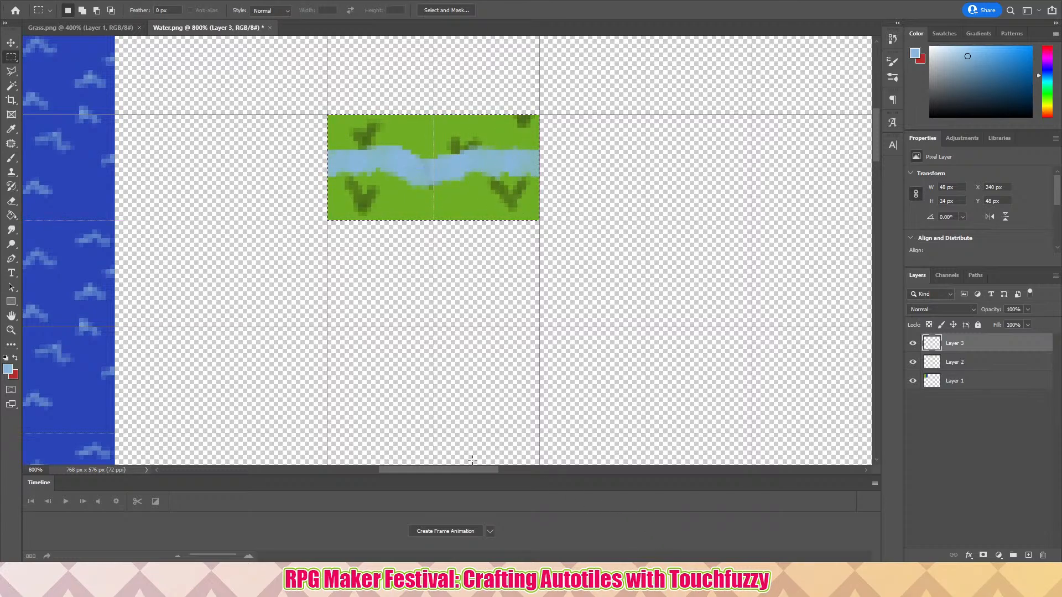
{"action": "mouse_move", "coordinate": [465, 469]}
{"action": "left_mouse_down"}
{"action": "mouse_move", "coordinate": [341, 475]}
{"action": "mouse_move", "coordinate": [446, 473]}
{"action": "mouse_move", "coordinate": [351, 473]}
{"action": "mouse_move", "coordinate": [440, 452]}
{"action": "mouse_move", "coordinate": [333, 472]}
{"action": "mouse_move", "coordinate": [469, 474]}
{"action": "mouse_move", "coordinate": [456, 480]}
{"action": "left_mouse_up"}
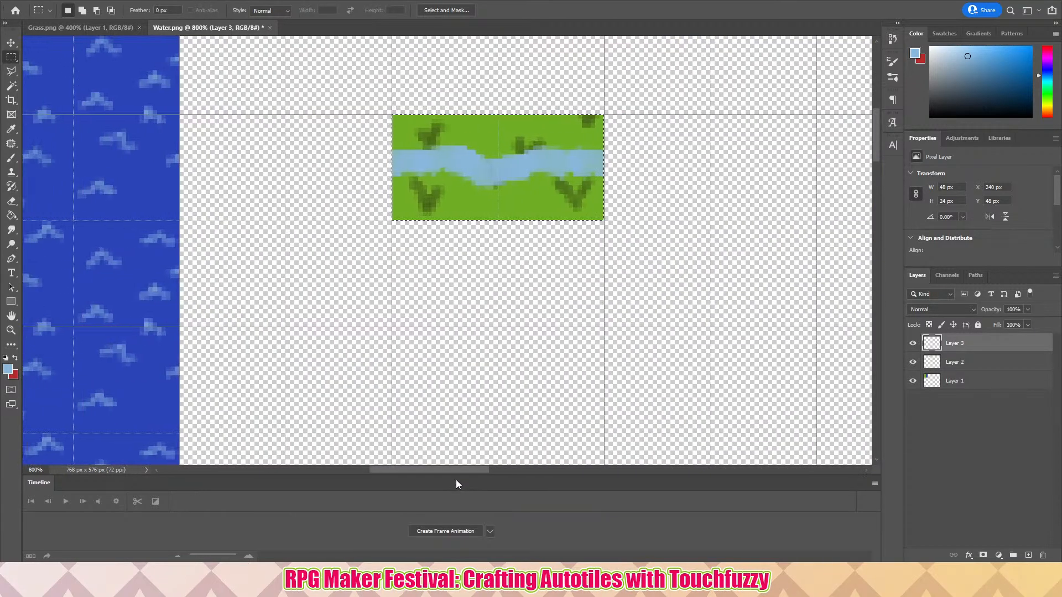
{"action": "left_click", "coordinate": [11, 43]}
{"action": "left_click_drag", "start_coordinate": [437, 166], "coordinate": [135, 223]}
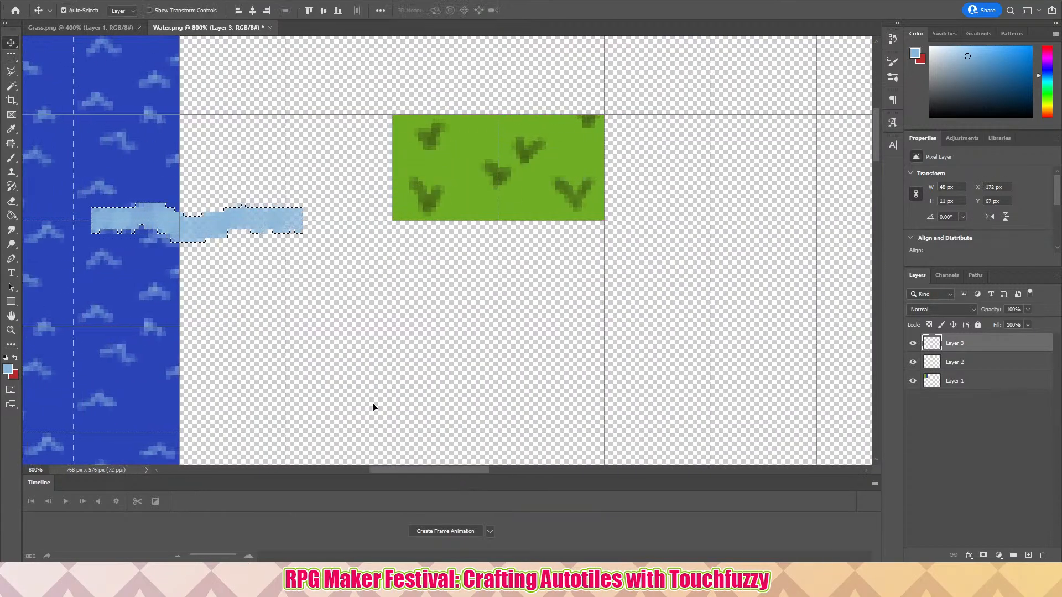
{"action": "left_click_drag", "start_coordinate": [427, 466], "coordinate": [395, 483]}
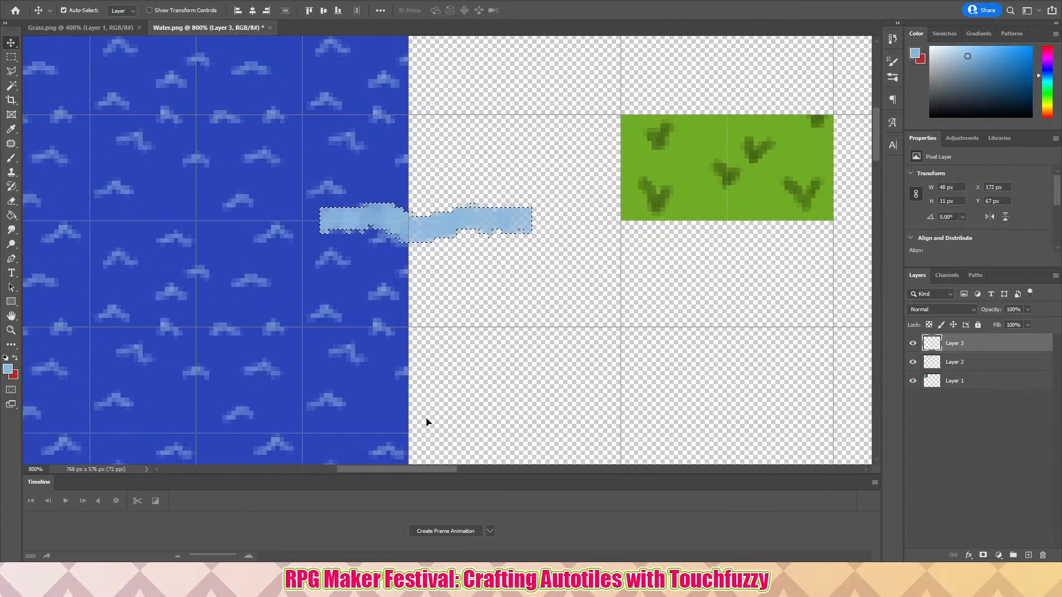
{"action": "key", "text": "ctrl+z"}
{"action": "left_click_drag", "start_coordinate": [695, 164], "coordinate": [141, 165]}
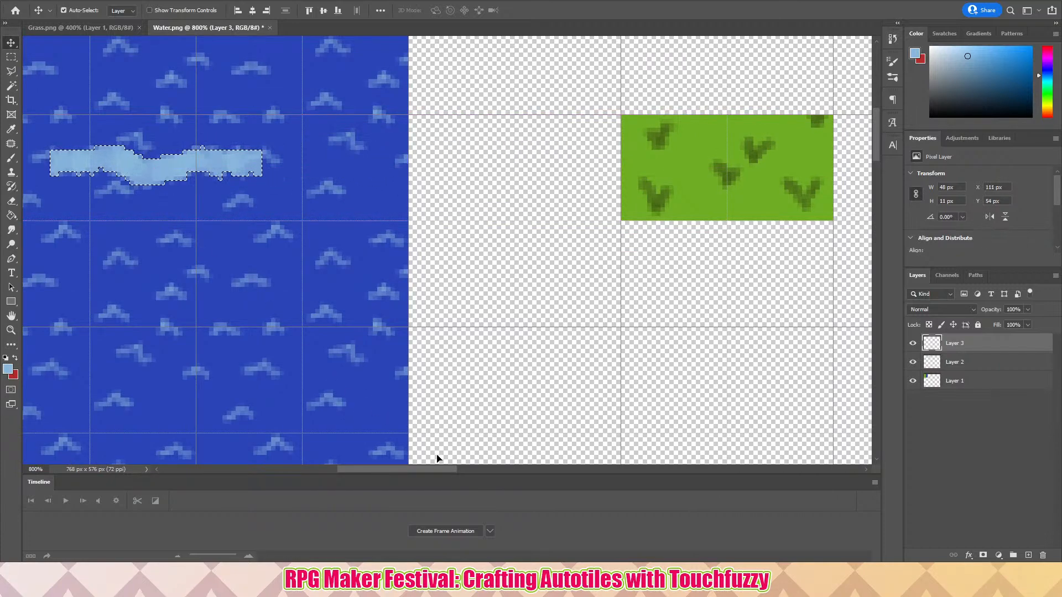
{"action": "left_click_drag", "start_coordinate": [433, 474], "coordinate": [373, 472]}
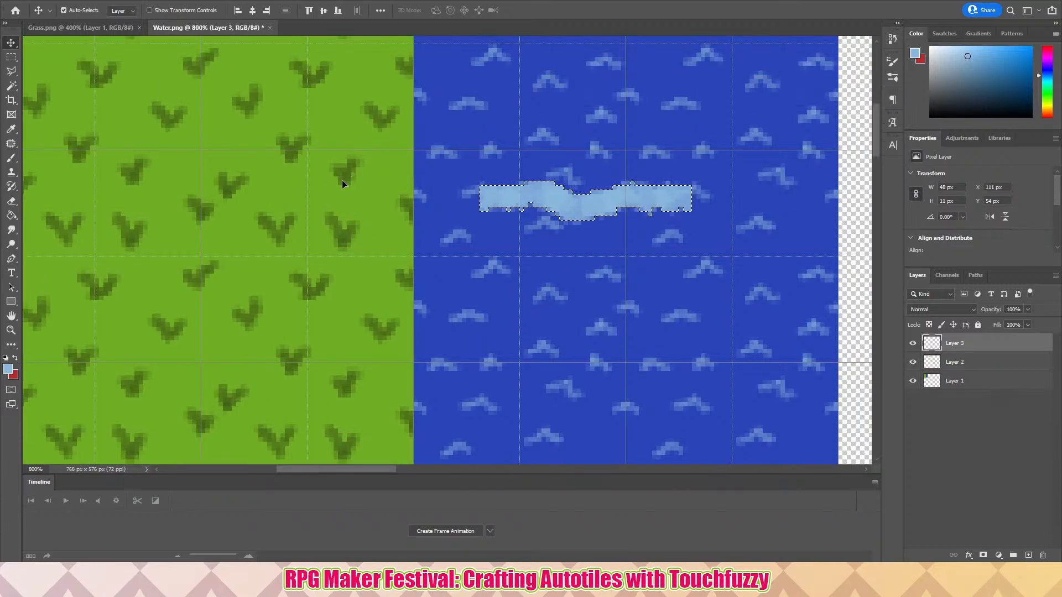
{"action": "scroll", "coordinate": [332, 182], "scroll_direction": "up", "scroll_amount": 3}
{"action": "scroll", "coordinate": [349, 216], "scroll_direction": "down", "scroll_amount": 5}
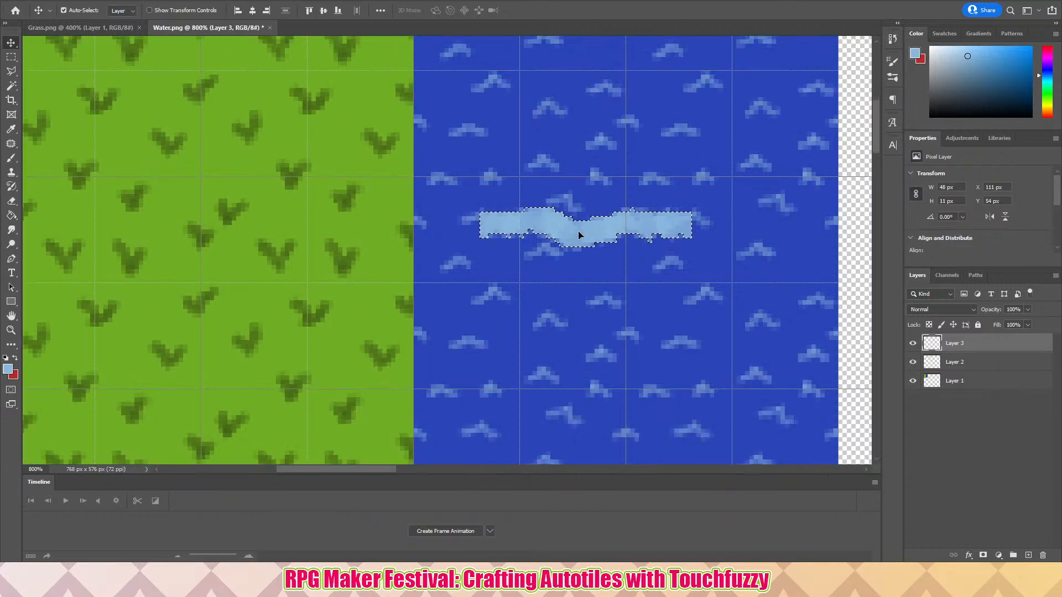
{"action": "left_click_drag", "start_coordinate": [590, 236], "coordinate": [208, 237]}
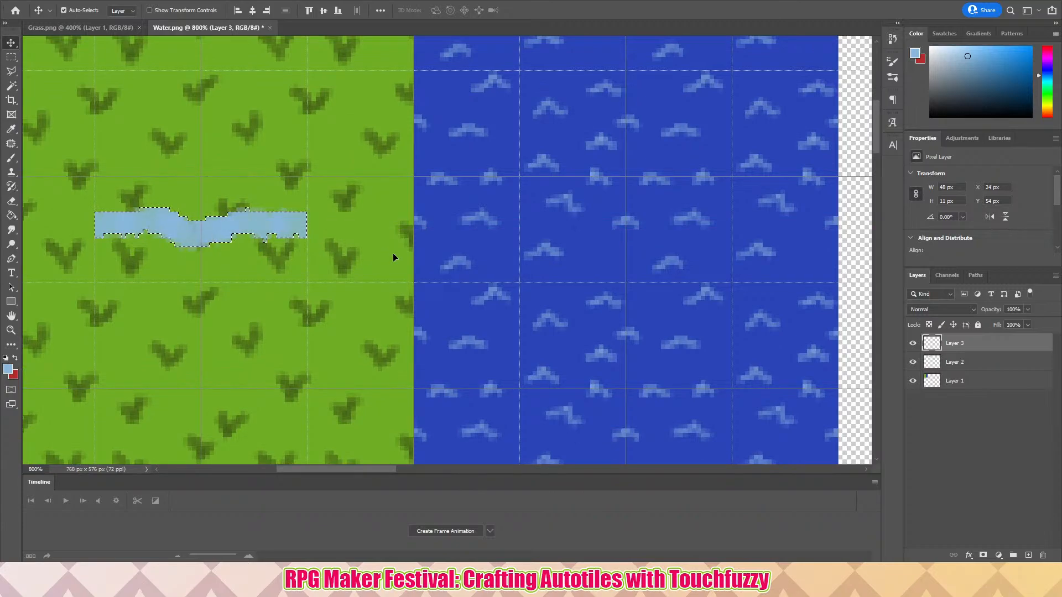
- Clear the selection and paint a vertical light blue stroke about 20 px tall across the quarter line near the grass autotile's right edge
{"action": "scroll", "coordinate": [393, 287], "scroll_direction": "down", "scroll_amount": 3}
{"action": "scroll", "coordinate": [382, 271], "scroll_direction": "down", "scroll_amount": 2}
{"action": "scroll", "coordinate": [310, 299], "scroll_direction": "down", "scroll_amount": 1}
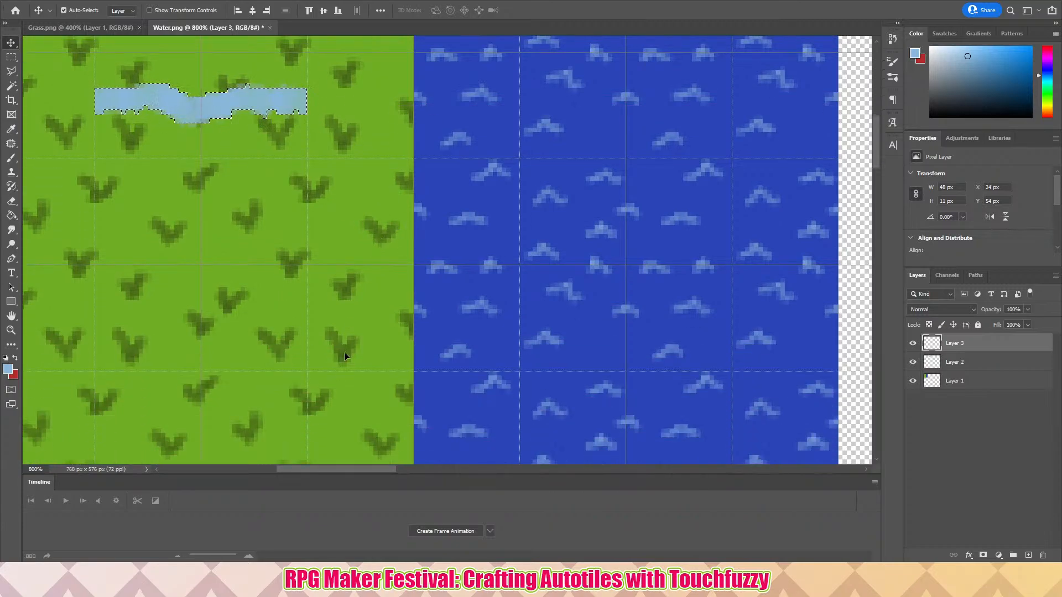
{"action": "scroll", "coordinate": [221, 360], "scroll_direction": "up", "scroll_amount": 2}
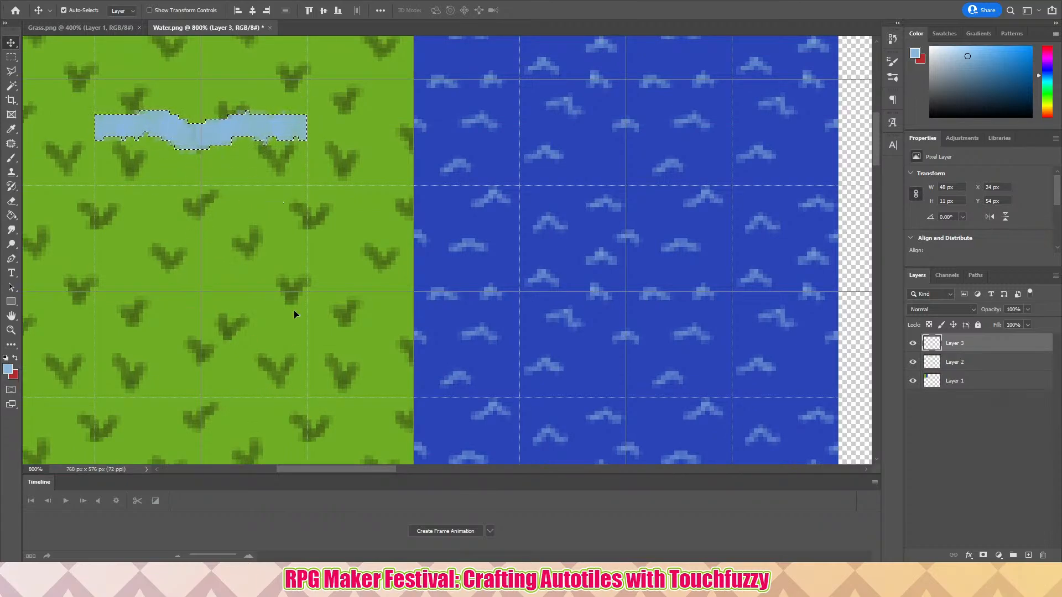
{"action": "scroll", "coordinate": [310, 254], "scroll_direction": "up", "scroll_amount": 2}
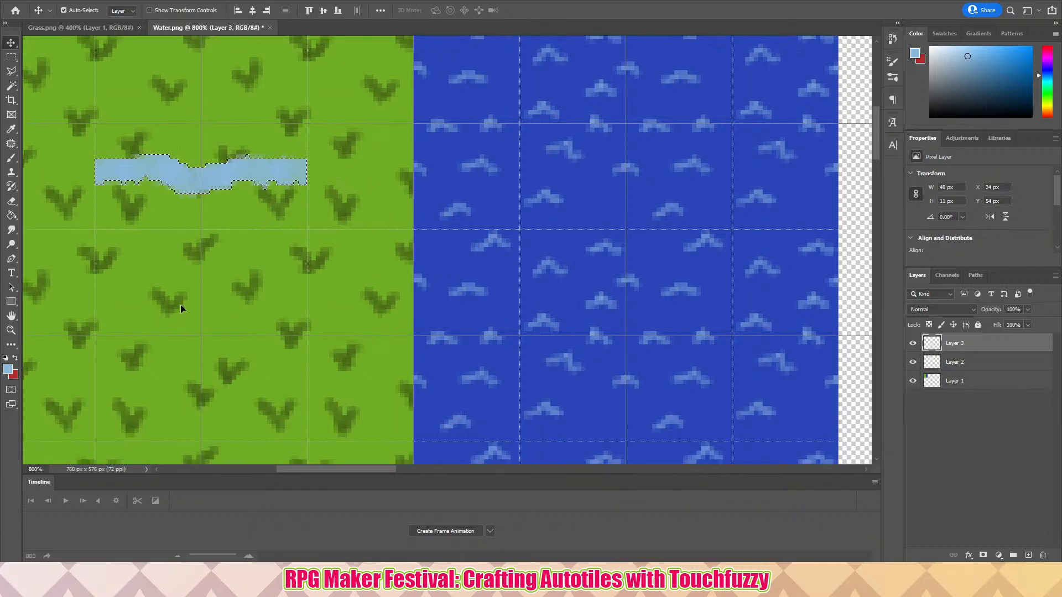
{"action": "scroll", "coordinate": [202, 285], "scroll_direction": "down", "scroll_amount": 2}
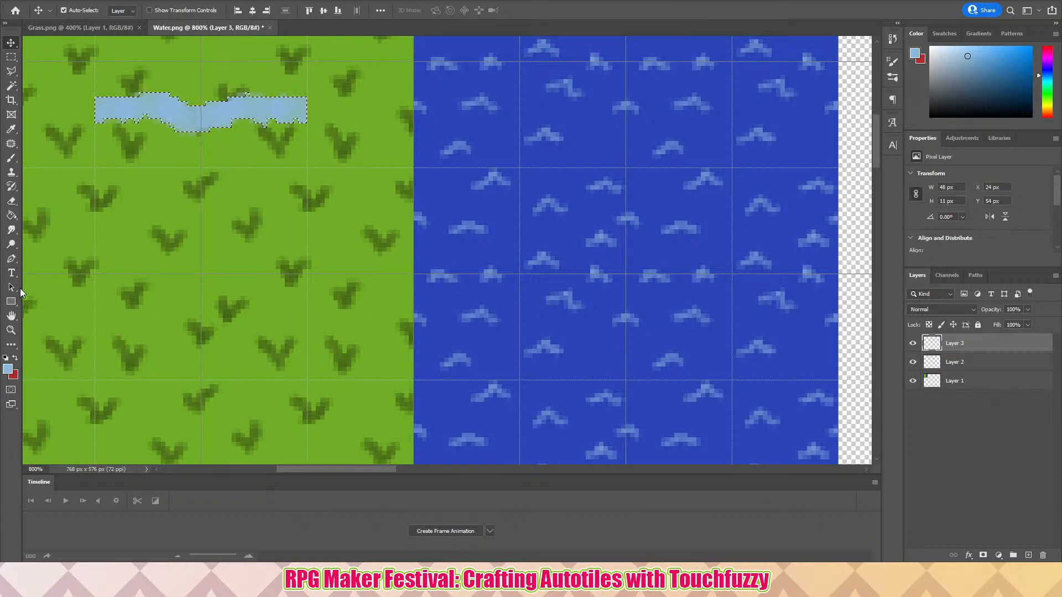
{"action": "left_click", "coordinate": [11, 56]}
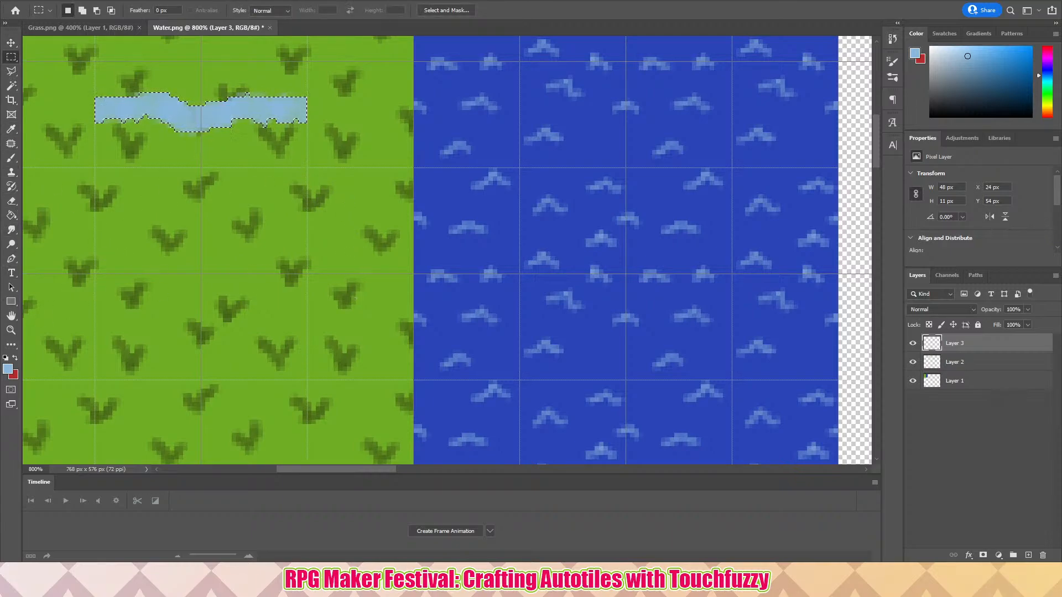
{"action": "left_click", "coordinate": [129, 1]}
{"action": "left_click", "coordinate": [175, 16]}
{"action": "left_click", "coordinate": [12, 161]}
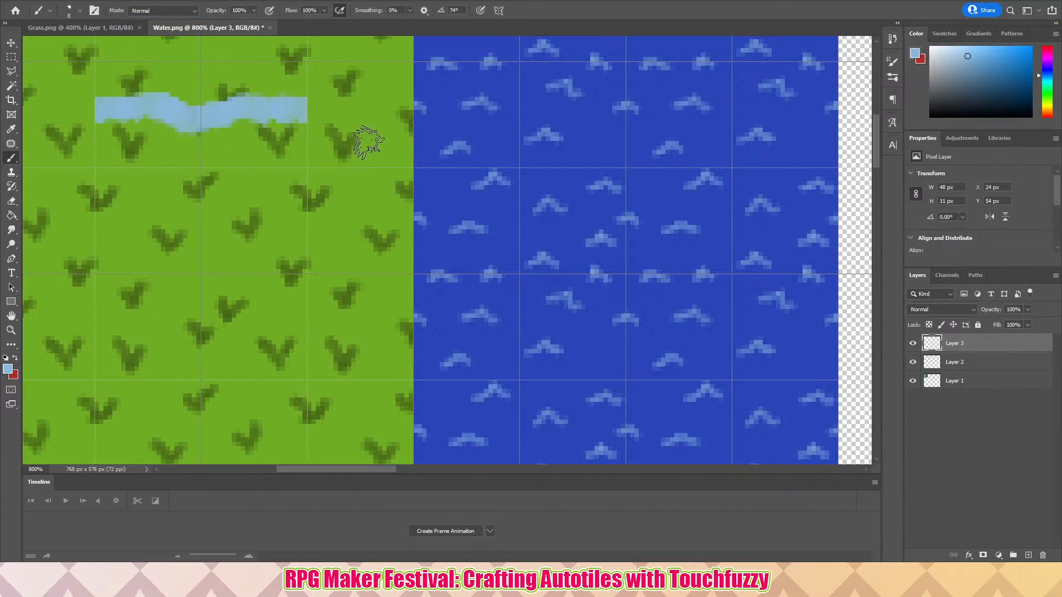
{"action": "left_click_drag", "start_coordinate": [353, 133], "coordinate": [359, 201]}
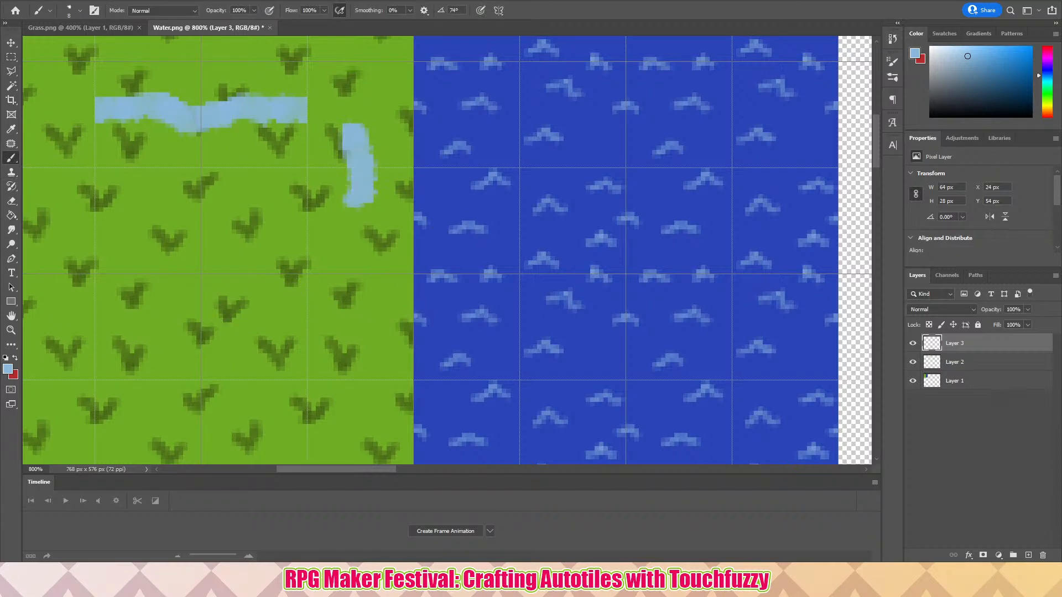
- Select the part of the right stroke above the quarter line and move it straight down to X 79 px, Y 109 px
{"action": "left_click", "coordinate": [11, 57]}
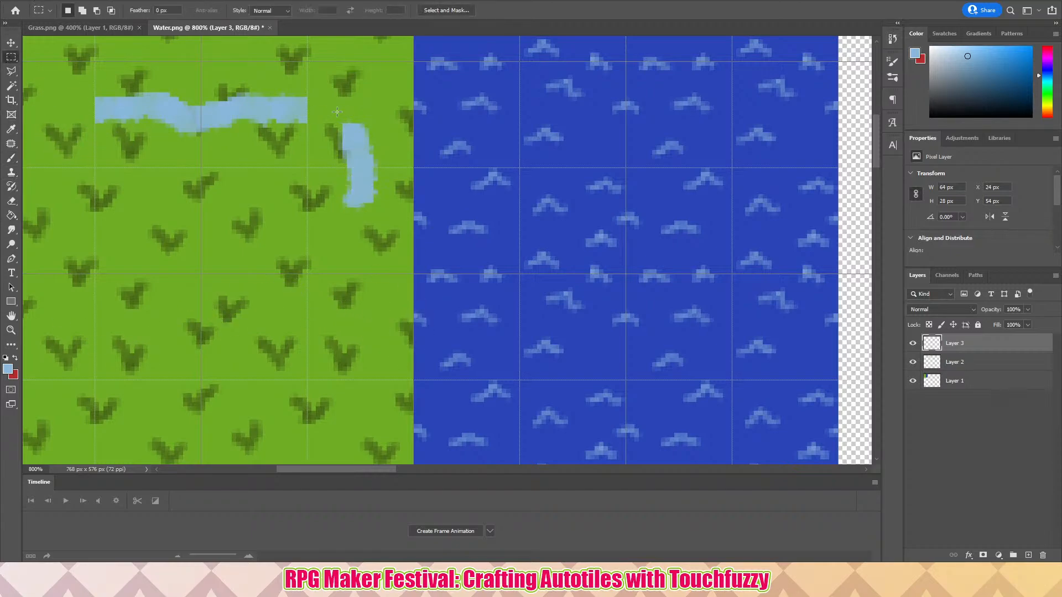
{"action": "left_click_drag", "start_coordinate": [316, 101], "coordinate": [391, 167]}
{"action": "left_click", "coordinate": [11, 42]}
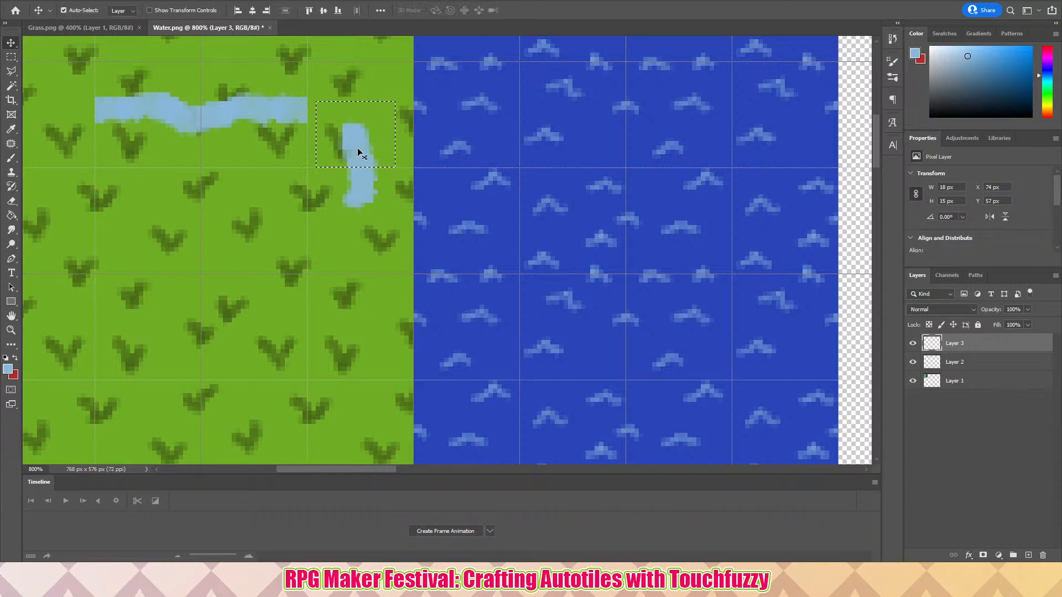
{"action": "left_click_drag", "start_coordinate": [357, 148], "coordinate": [360, 360]}
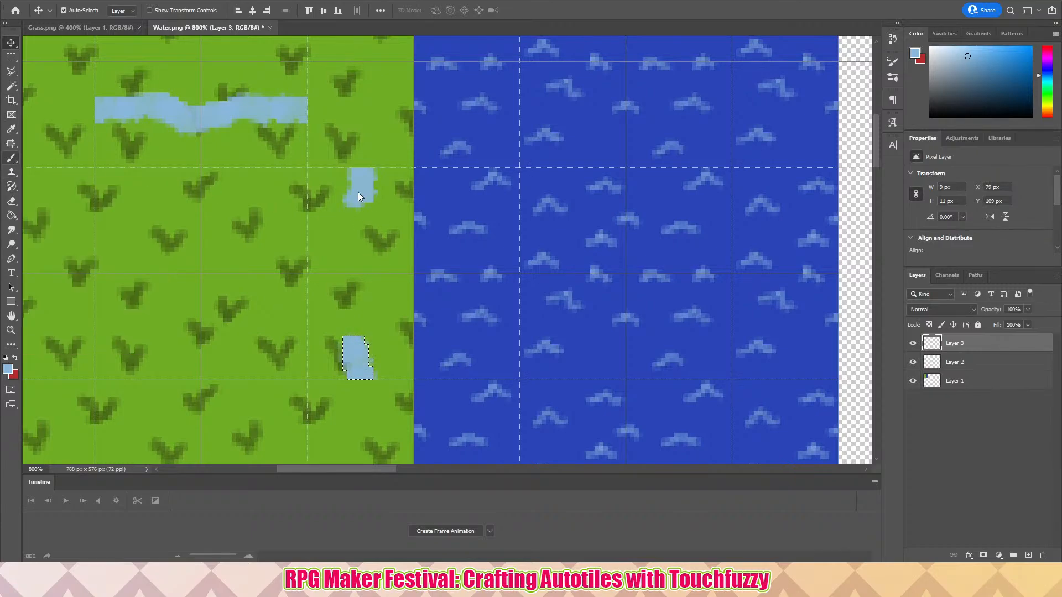
- Clear the selection and paint a wavy vertical band joining the two stroke pieces on the grass autotile's right side
{"action": "key", "text": "b"}
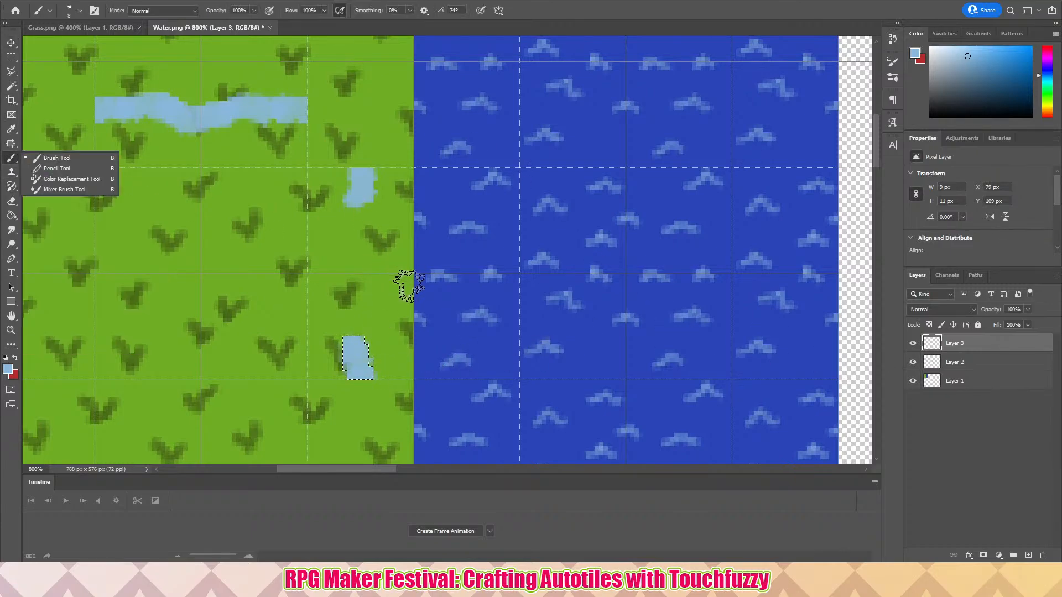
{"action": "key", "text": "ctrl+d"}
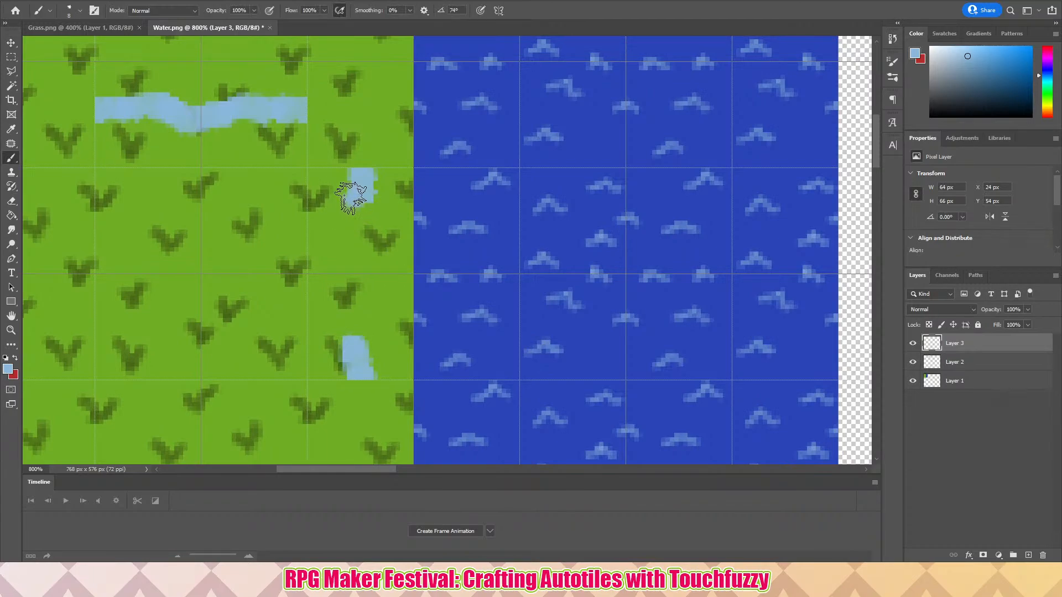
{"action": "mouse_move", "coordinate": [357, 200]}
{"action": "left_mouse_down"}
{"action": "mouse_move", "coordinate": [346, 284]}
{"action": "mouse_move", "coordinate": [357, 345]}
{"action": "left_mouse_up"}
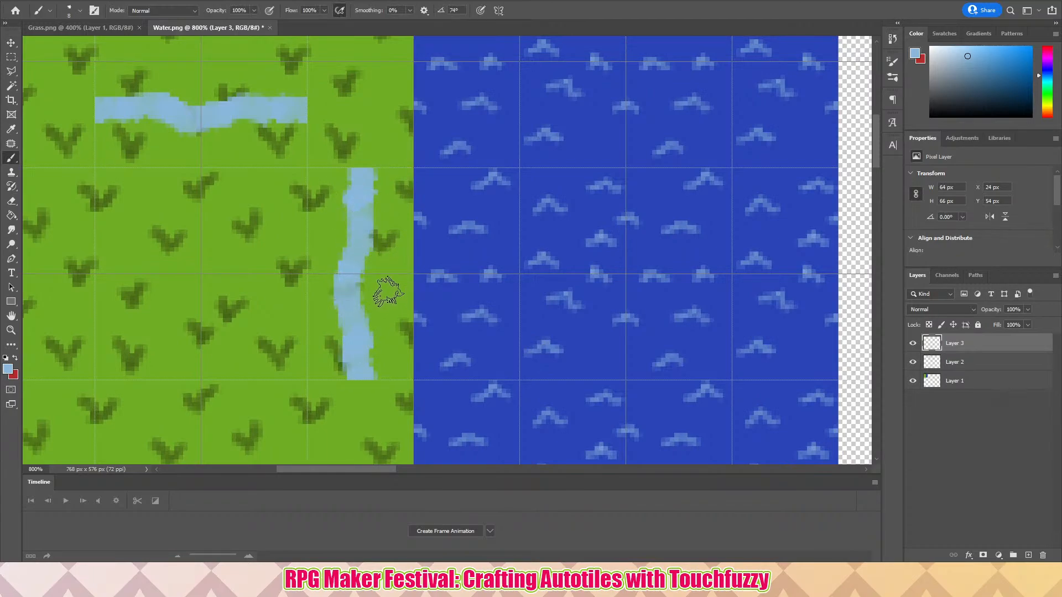
- Paint a vertical light blue stroke about 21 px tall across the upper quarter line near the grass autotile's left edge
{"action": "scroll", "coordinate": [387, 282], "scroll_direction": "down", "scroll_amount": 3}
{"action": "scroll", "coordinate": [398, 332], "scroll_direction": "down", "scroll_amount": 1}
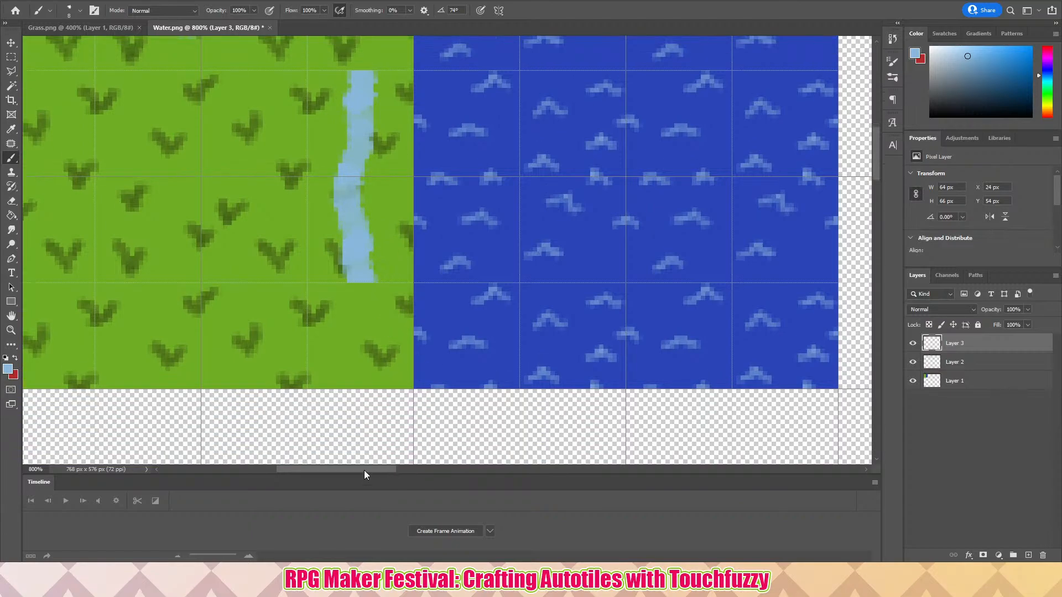
{"action": "mouse_move", "coordinate": [364, 470]}
{"action": "left_mouse_down"}
{"action": "mouse_move", "coordinate": [325, 465]}
{"action": "mouse_move", "coordinate": [355, 469]}
{"action": "left_mouse_up"}
{"action": "scroll", "coordinate": [263, 206], "scroll_direction": "up", "scroll_amount": 2}
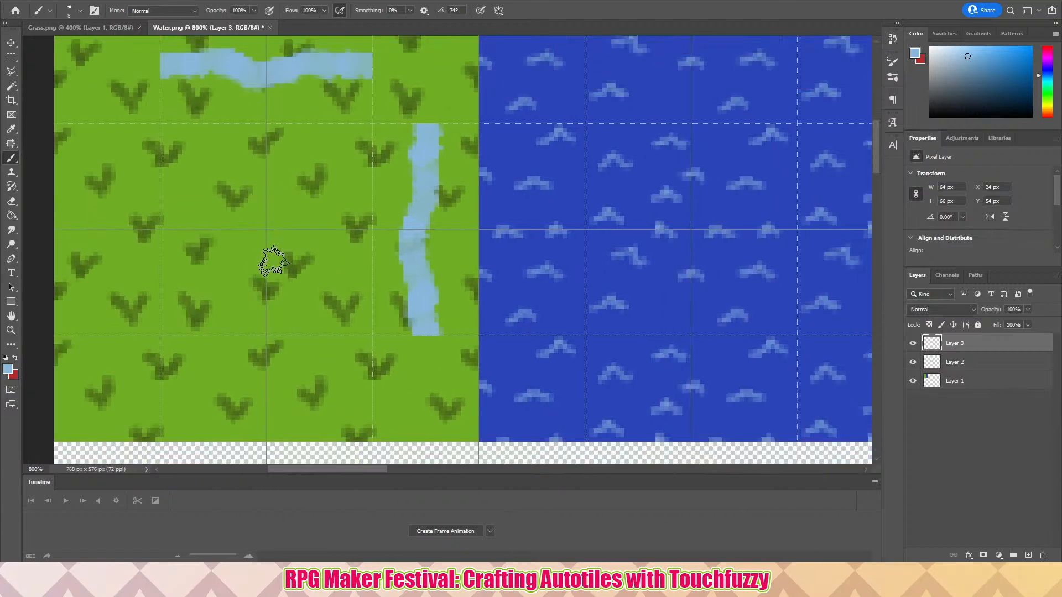
{"action": "scroll", "coordinate": [249, 276], "scroll_direction": "down", "scroll_amount": 1}
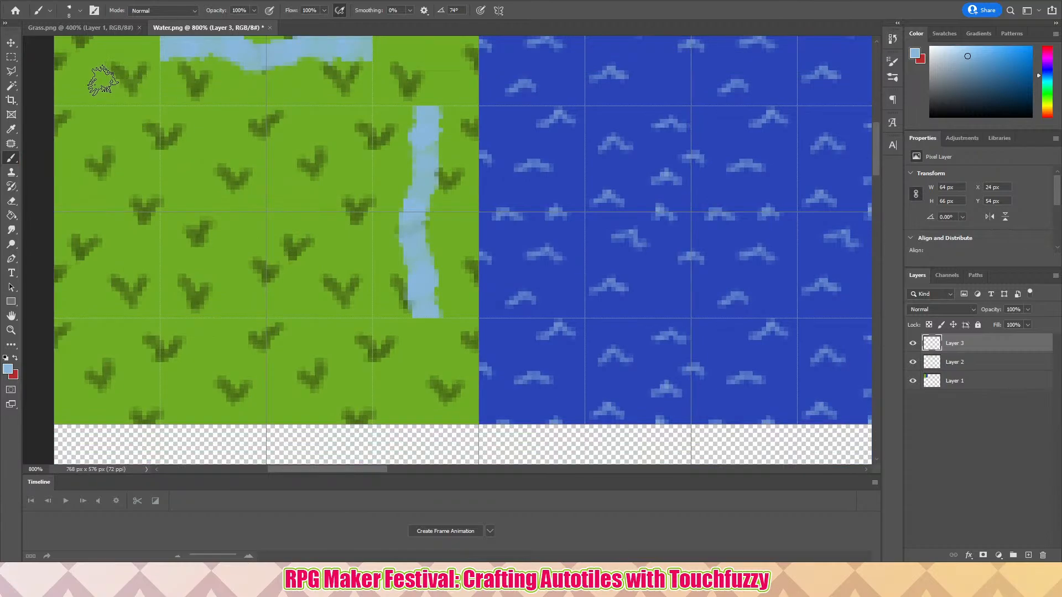
{"action": "left_click_drag", "start_coordinate": [101, 78], "coordinate": [91, 160]}
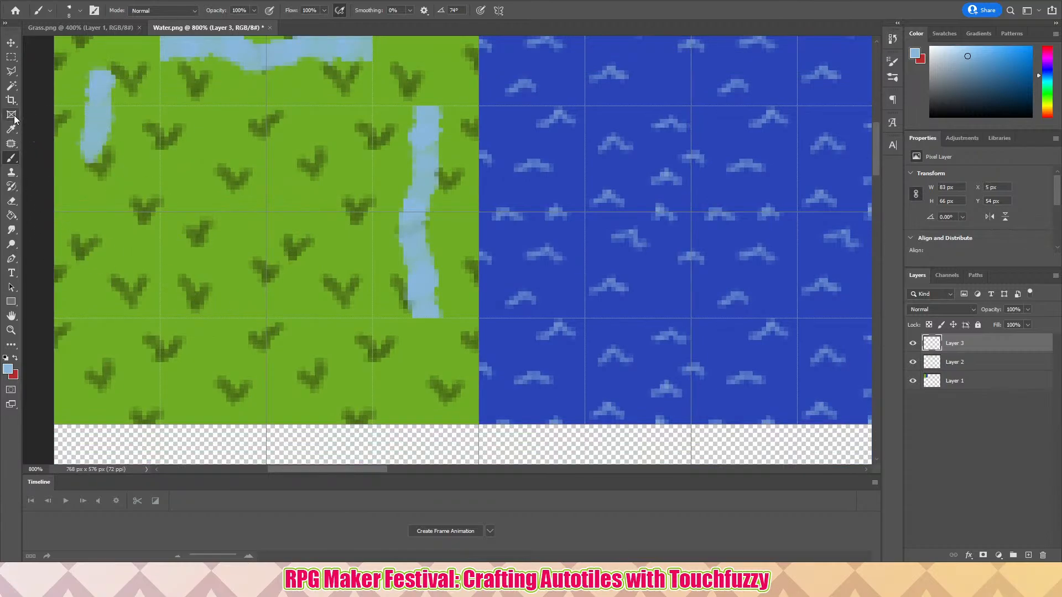
- Select the part of the left stroke above the quarter line and move it straight down to X 7 px, Y 111 px
{"action": "left_click", "coordinate": [11, 57]}
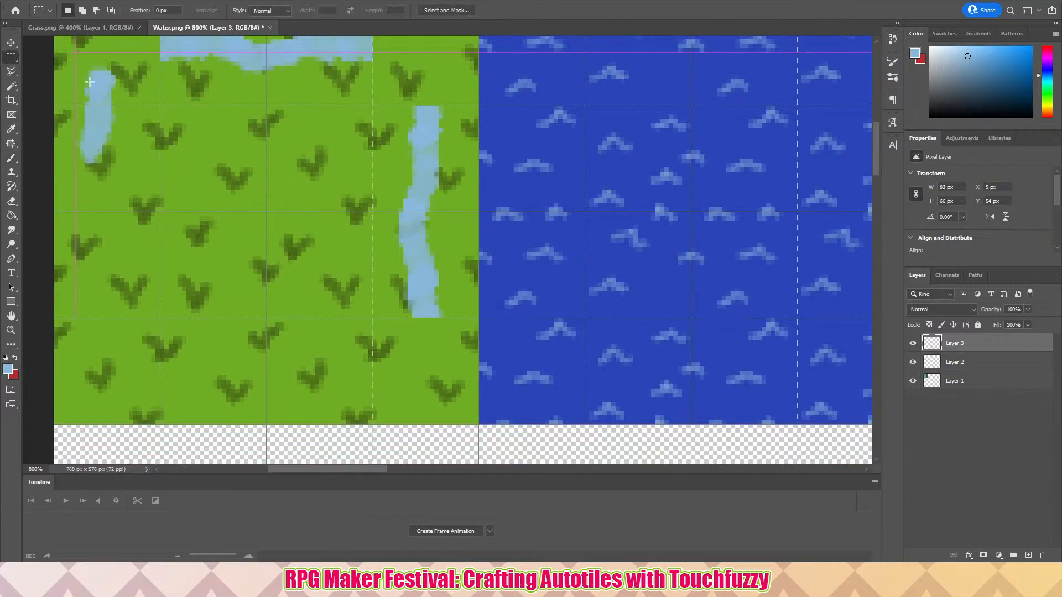
{"action": "left_click_drag", "start_coordinate": [72, 53], "coordinate": [133, 105]}
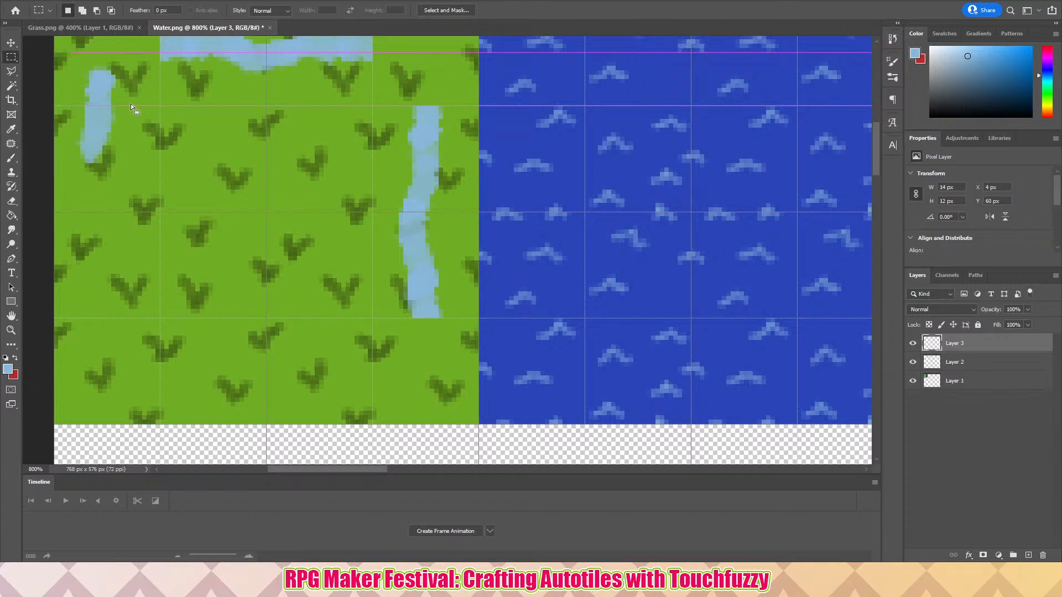
{"action": "left_click", "coordinate": [11, 43]}
{"action": "left_click_drag", "start_coordinate": [103, 90], "coordinate": [102, 302]}
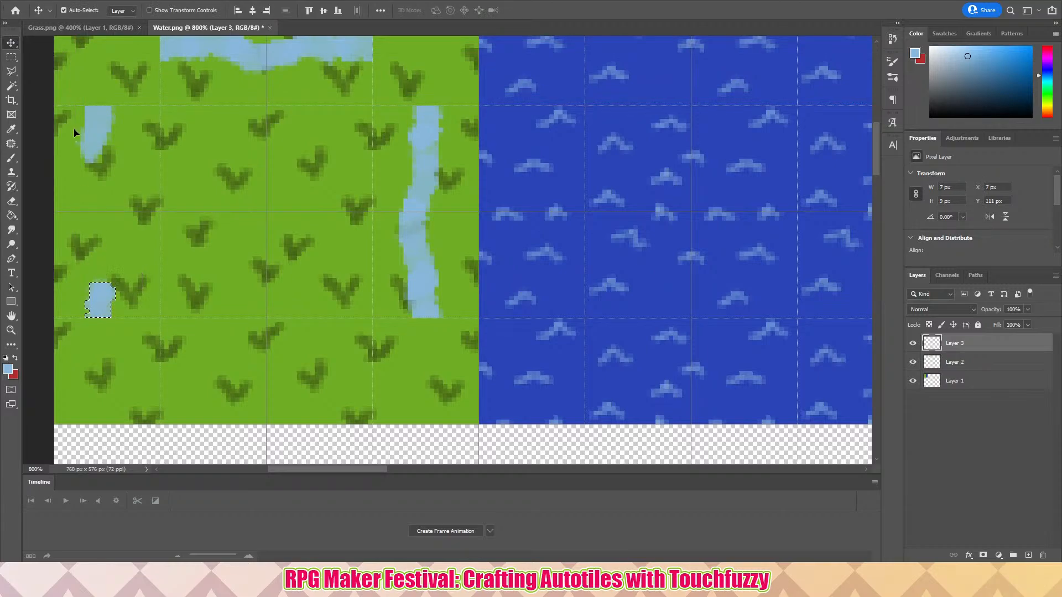
- Paint a wavy vertical light blue band joining the two stroke pieces on the grass autotile's left side
{"action": "left_click", "coordinate": [6, 157]}
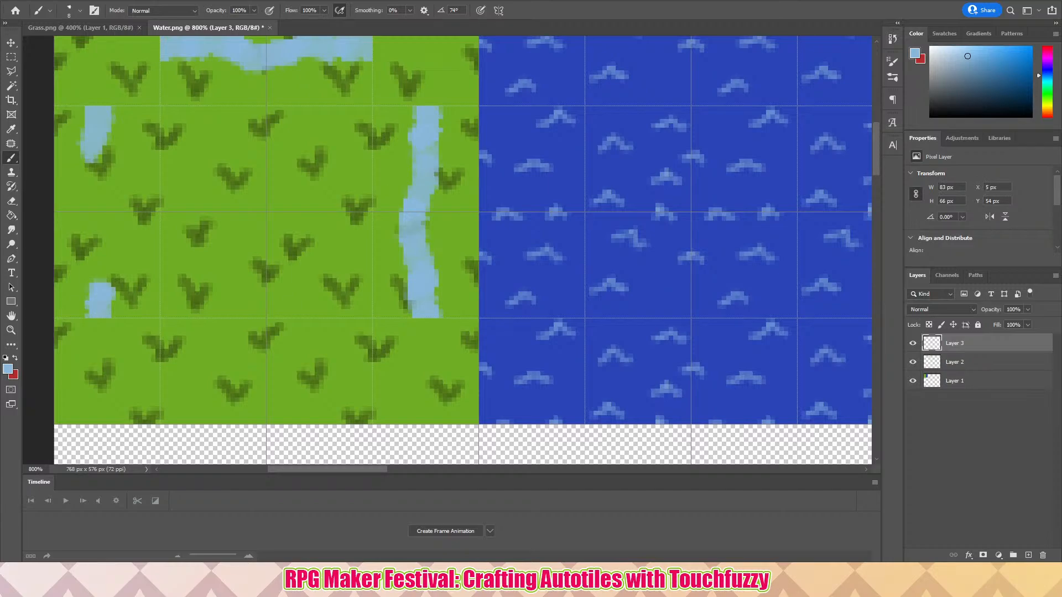
{"action": "mouse_move", "coordinate": [91, 147]}
{"action": "left_mouse_down"}
{"action": "mouse_move", "coordinate": [100, 197]}
{"action": "mouse_move", "coordinate": [80, 309]}
{"action": "left_mouse_up"}
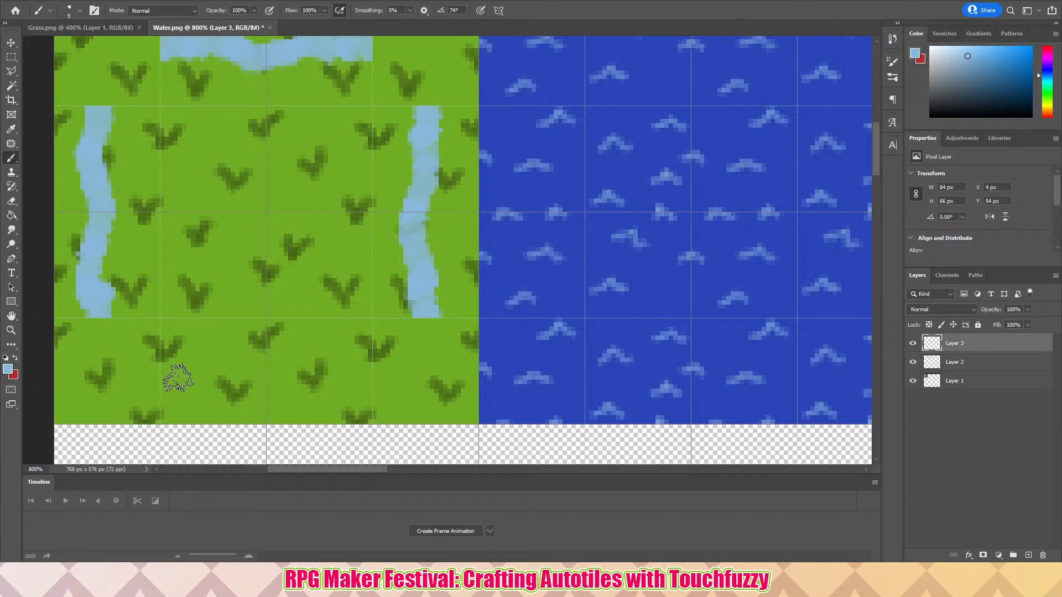
- Paint a horizontal light blue stroke across the left quarter line near the grass autotile's bottom and move its left part to X 62 px, Y 129 px
{"action": "left_click_drag", "start_coordinate": [131, 374], "coordinate": [207, 377]}
{"action": "left_click", "coordinate": [11, 57]}
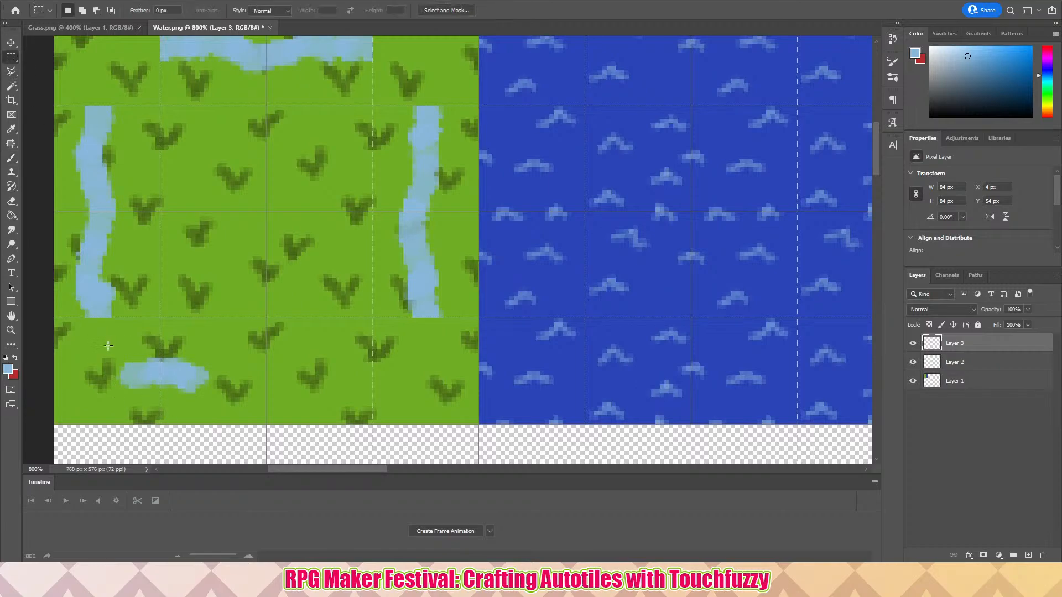
{"action": "left_click_drag", "start_coordinate": [94, 332], "coordinate": [160, 415]}
{"action": "left_click", "coordinate": [11, 42]}
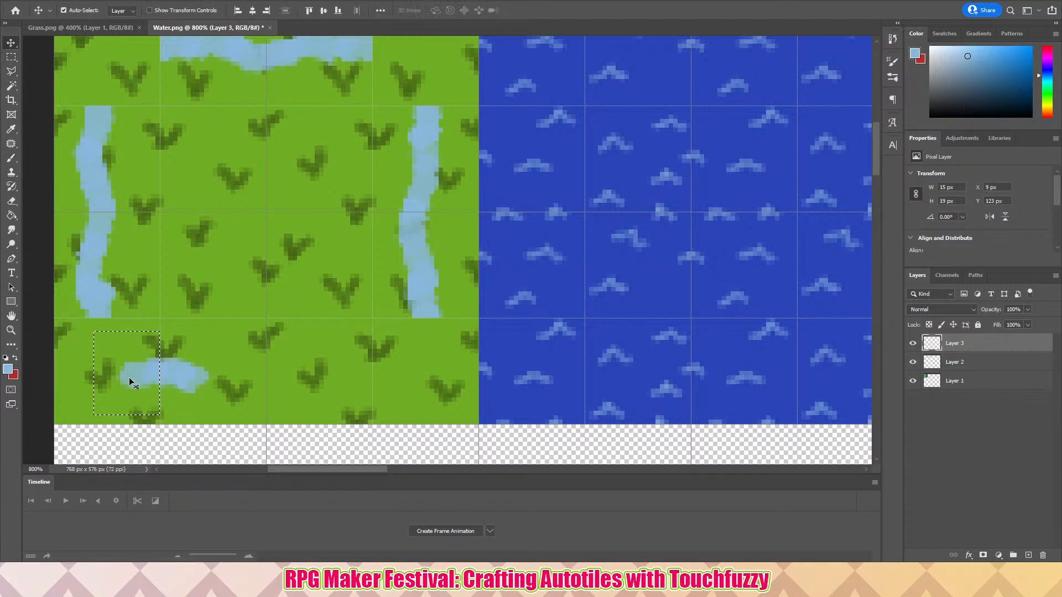
{"action": "left_click_drag", "start_coordinate": [143, 376], "coordinate": [354, 381]}
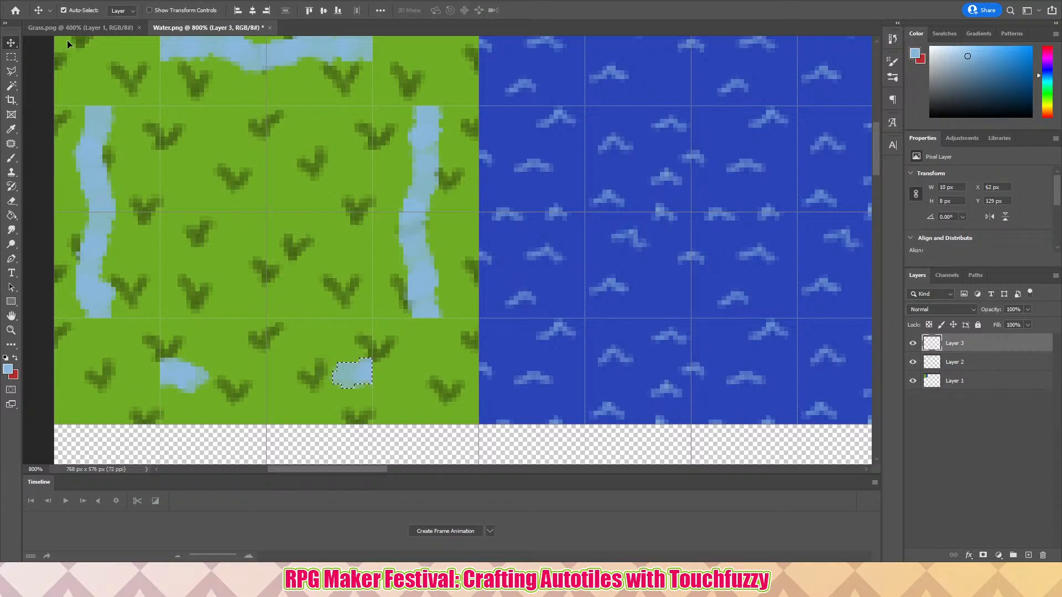
- Clear the selection and paint a wavy horizontal light blue band joining the two stroke pieces along the grass autotile's bottom
{"action": "left_click", "coordinate": [11, 158]}
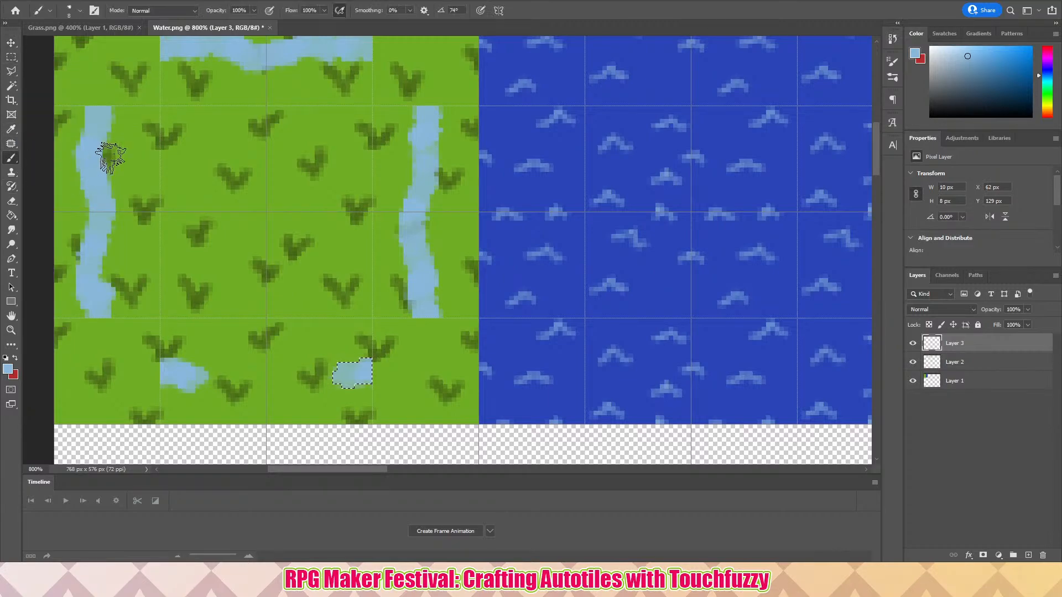
{"action": "key", "text": "ctrl+d"}
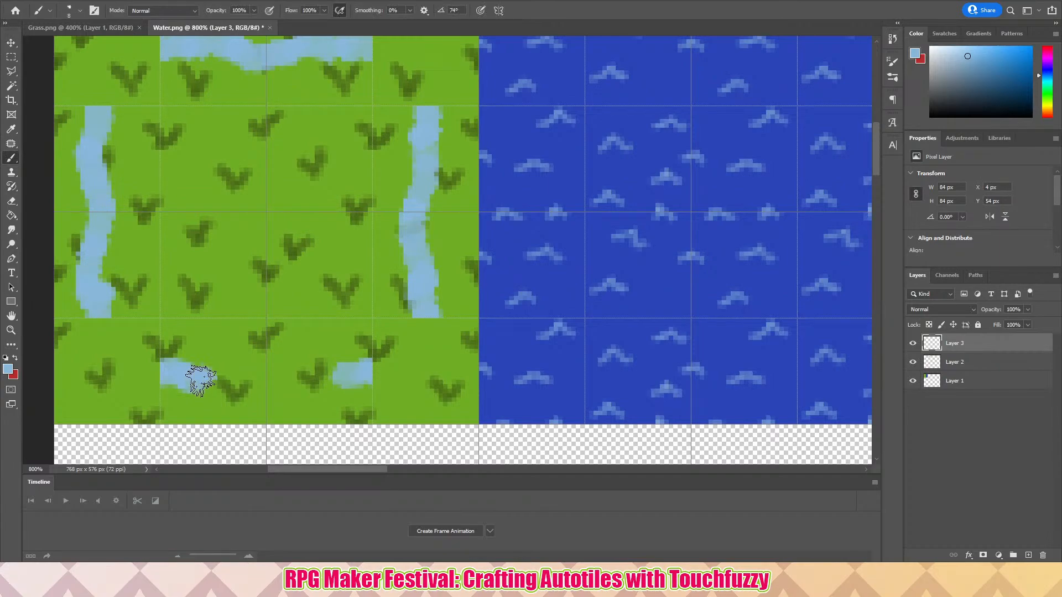
{"action": "mouse_move", "coordinate": [196, 378]}
{"action": "left_mouse_down"}
{"action": "mouse_move", "coordinate": [245, 385]}
{"action": "mouse_move", "coordinate": [351, 370]}
{"action": "left_mouse_up"}
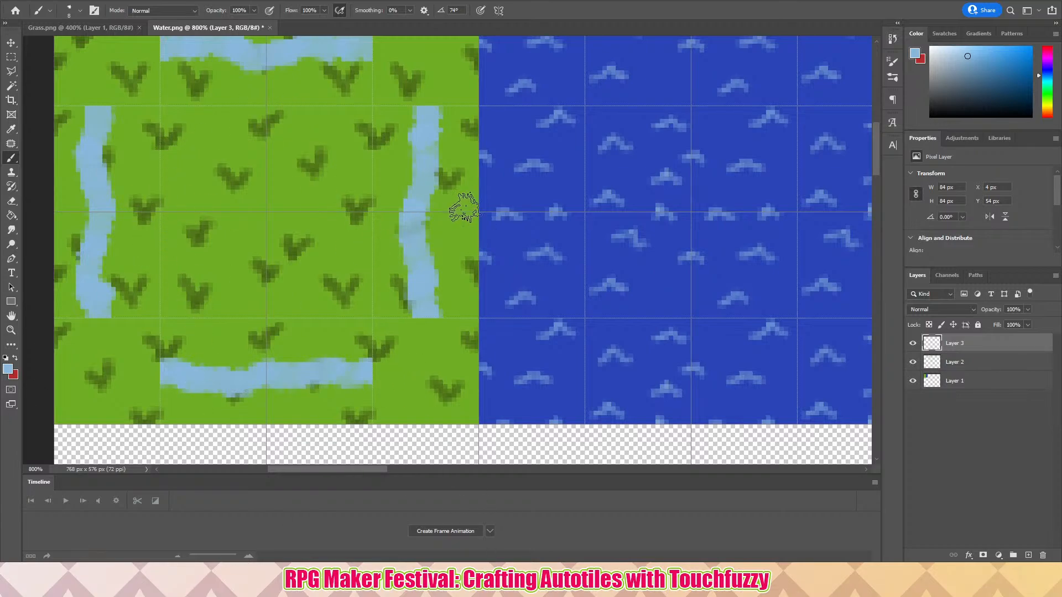
- Paint rounded light blue corners joining the border bands at the grass autotile's top-right, bottom-right and bottom-left
{"action": "scroll", "coordinate": [293, 143], "scroll_direction": "up", "scroll_amount": 1}
{"action": "scroll", "coordinate": [293, 144], "scroll_direction": "up", "scroll_amount": 3}
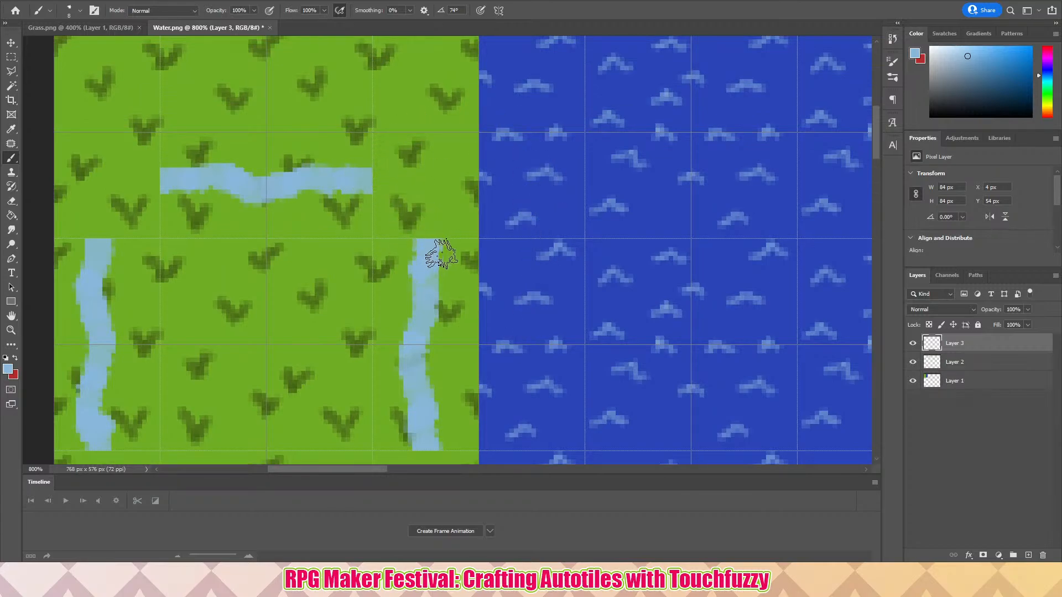
{"action": "mouse_move", "coordinate": [367, 184]}
{"action": "left_mouse_down"}
{"action": "mouse_move", "coordinate": [413, 182]}
{"action": "mouse_move", "coordinate": [425, 223]}
{"action": "left_mouse_up"}
{"action": "scroll", "coordinate": [467, 277], "scroll_direction": "down", "scroll_amount": 4}
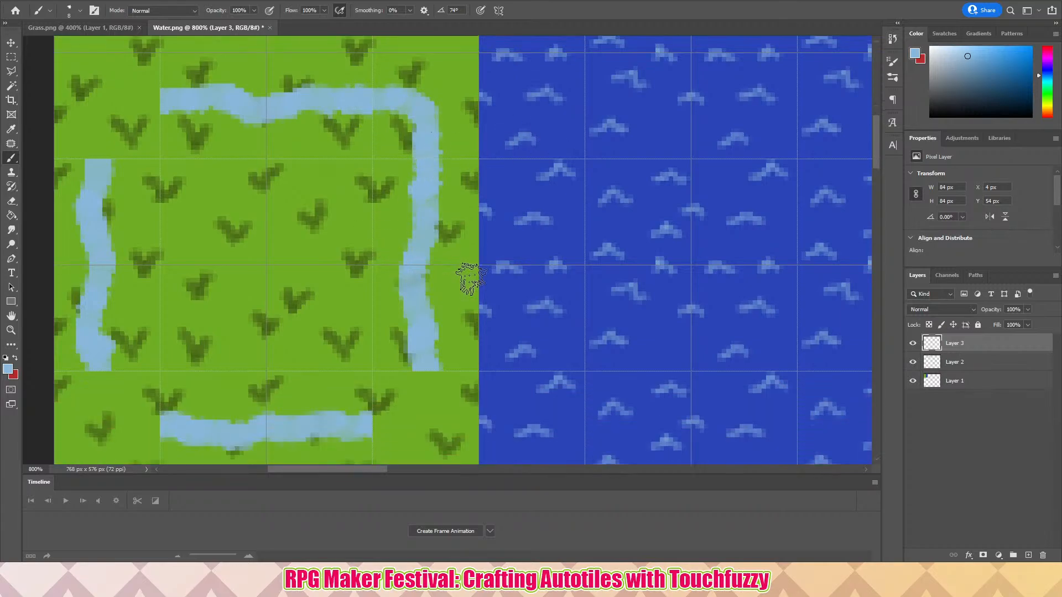
{"action": "mouse_move", "coordinate": [368, 361]}
{"action": "left_mouse_down"}
{"action": "mouse_move", "coordinate": [409, 349]}
{"action": "mouse_move", "coordinate": [429, 301]}
{"action": "left_mouse_up"}
{"action": "mouse_move", "coordinate": [90, 296]}
{"action": "left_mouse_down"}
{"action": "mouse_move", "coordinate": [114, 339]}
{"action": "mouse_move", "coordinate": [159, 359]}
{"action": "left_mouse_up"}
- Paint the rounded top-left corner of the grass autotile's border, undoing a first short attempt, to close the light blue loop
{"action": "scroll", "coordinate": [237, 289], "scroll_direction": "up", "scroll_amount": 3}
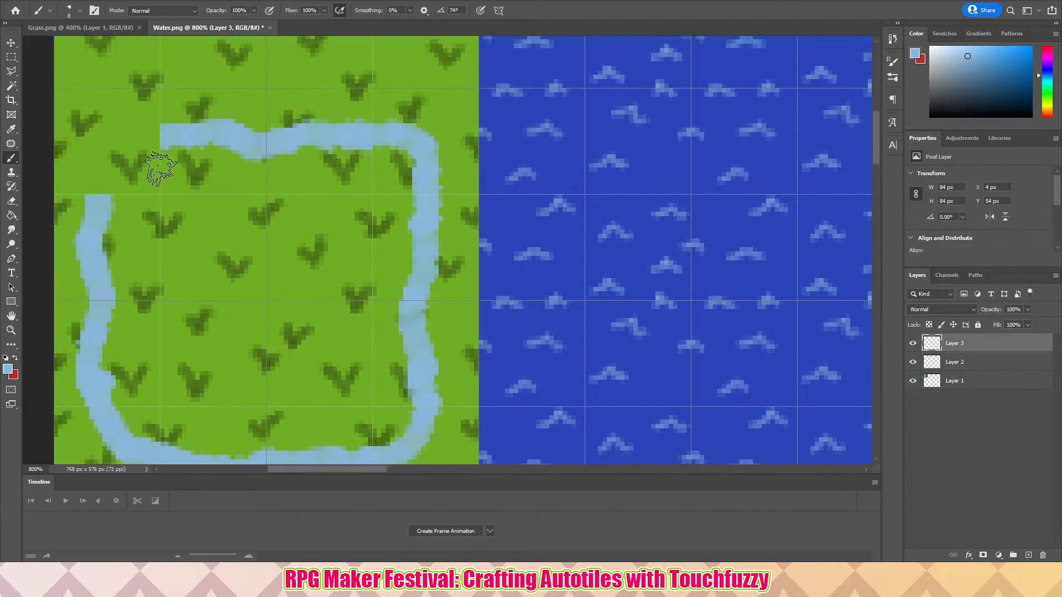
{"action": "left_click_drag", "start_coordinate": [171, 134], "coordinate": [143, 164]}
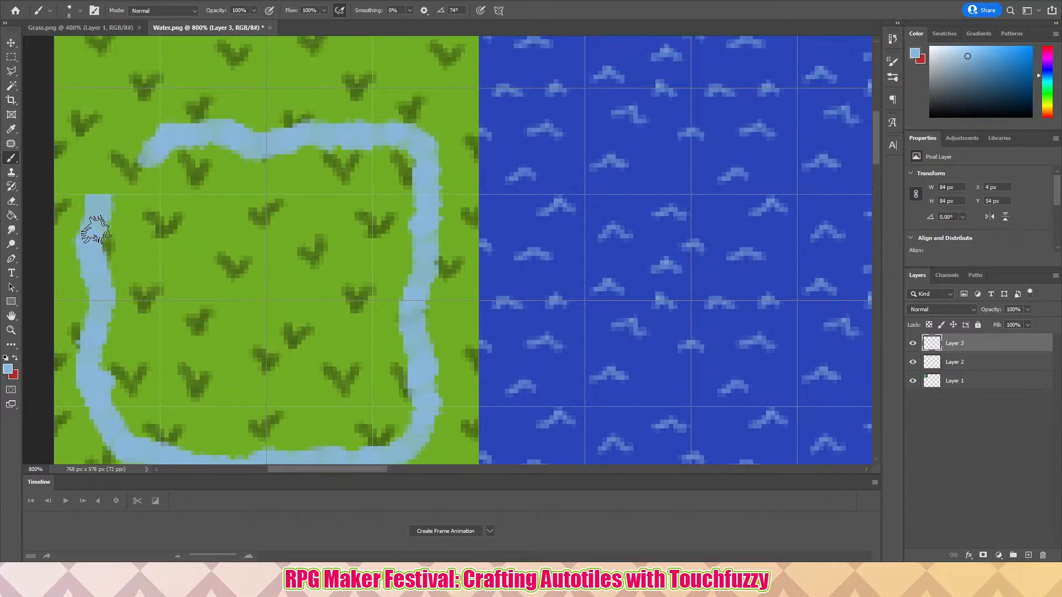
{"action": "key", "text": "ctrl+z"}
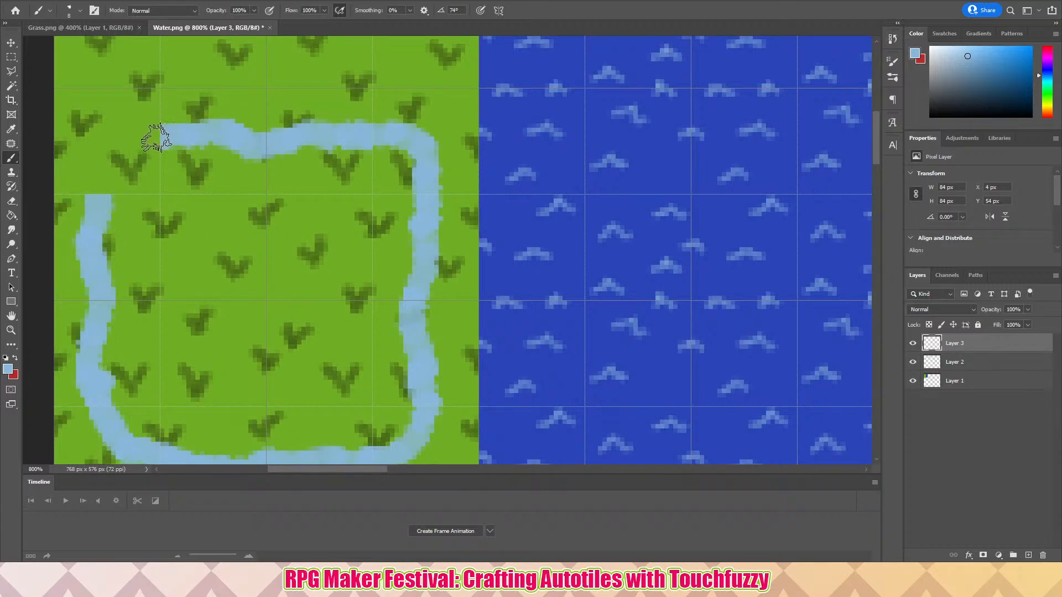
{"action": "mouse_move", "coordinate": [157, 135]}
{"action": "left_mouse_down"}
{"action": "mouse_move", "coordinate": [99, 176]}
{"action": "mouse_move", "coordinate": [95, 213]}
{"action": "left_mouse_up"}
{"action": "scroll", "coordinate": [265, 354], "scroll_direction": "up", "scroll_amount": 2}
{"action": "scroll", "coordinate": [310, 325], "scroll_direction": "down", "scroll_amount": 4}
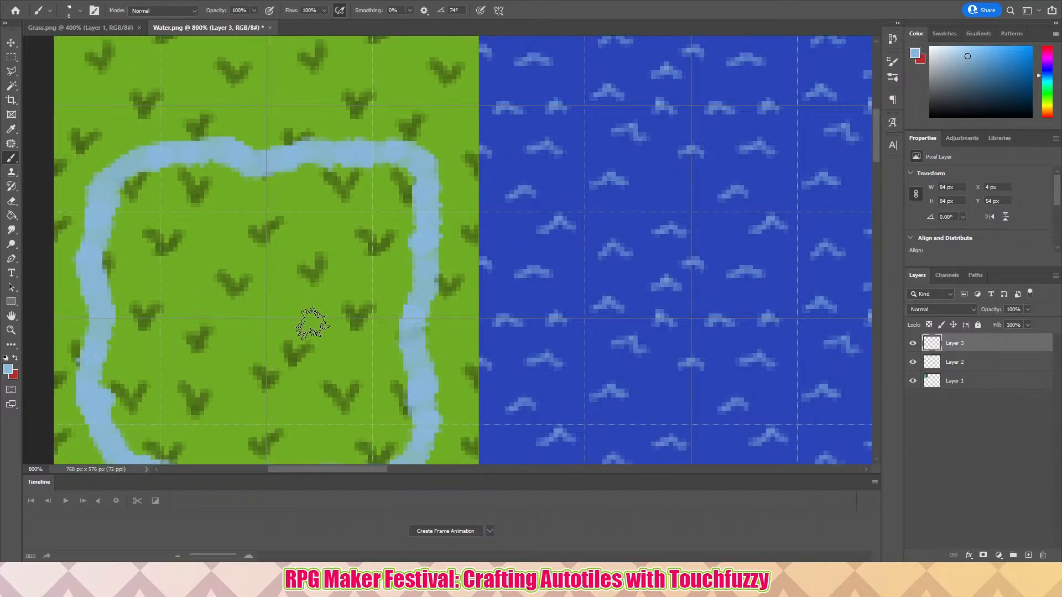
{"action": "scroll", "coordinate": [334, 295], "scroll_direction": "up", "scroll_amount": 1}
{"action": "scroll", "coordinate": [335, 293], "scroll_direction": "up", "scroll_amount": 2}
{"action": "scroll", "coordinate": [337, 301], "scroll_direction": "down", "scroll_amount": 3}
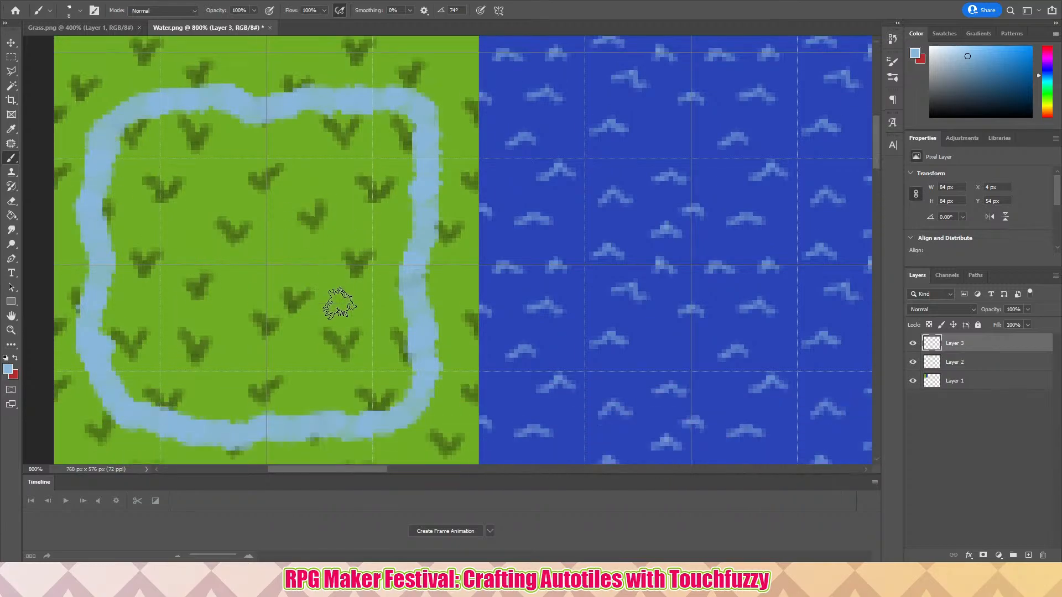
{"action": "scroll", "coordinate": [354, 301], "scroll_direction": "up", "scroll_amount": 1}
{"action": "scroll", "coordinate": [362, 304], "scroll_direction": "up", "scroll_amount": 1}
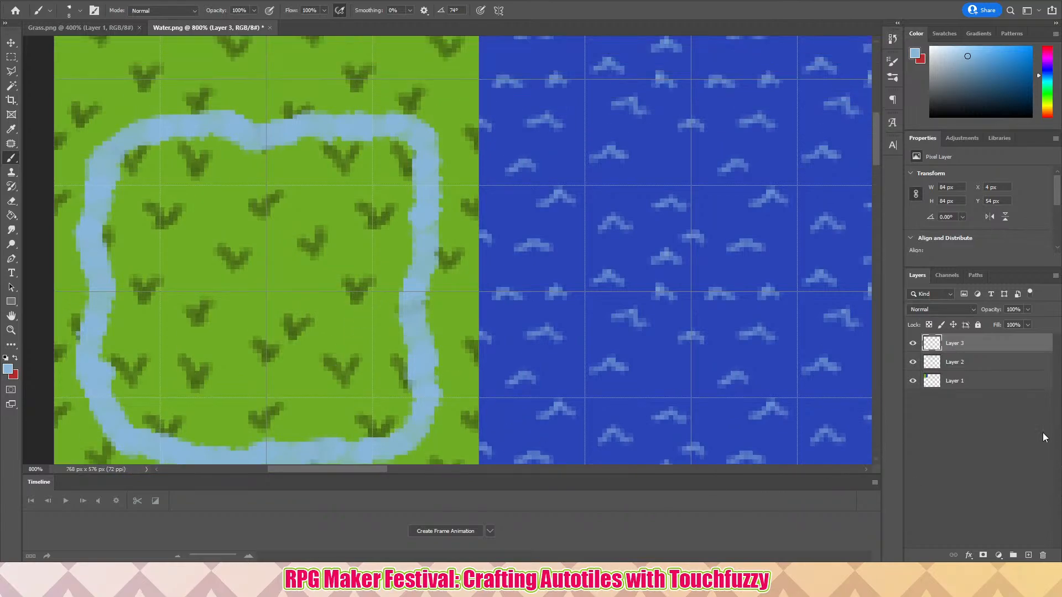
{"action": "left_click", "coordinate": [970, 367]}
{"action": "left_click", "coordinate": [965, 386]}
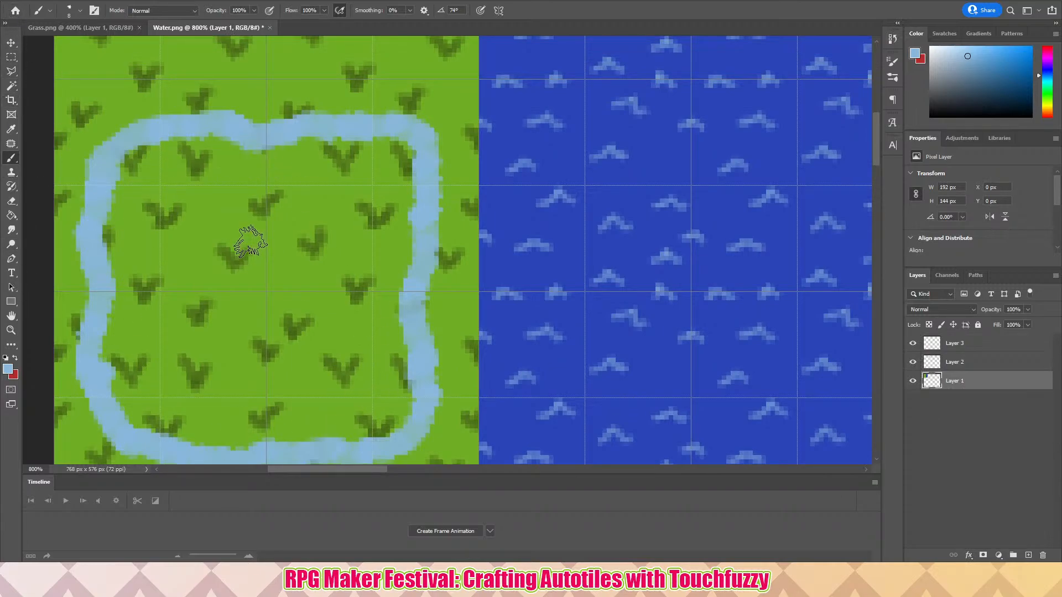
{"action": "left_click", "coordinate": [11, 57]}
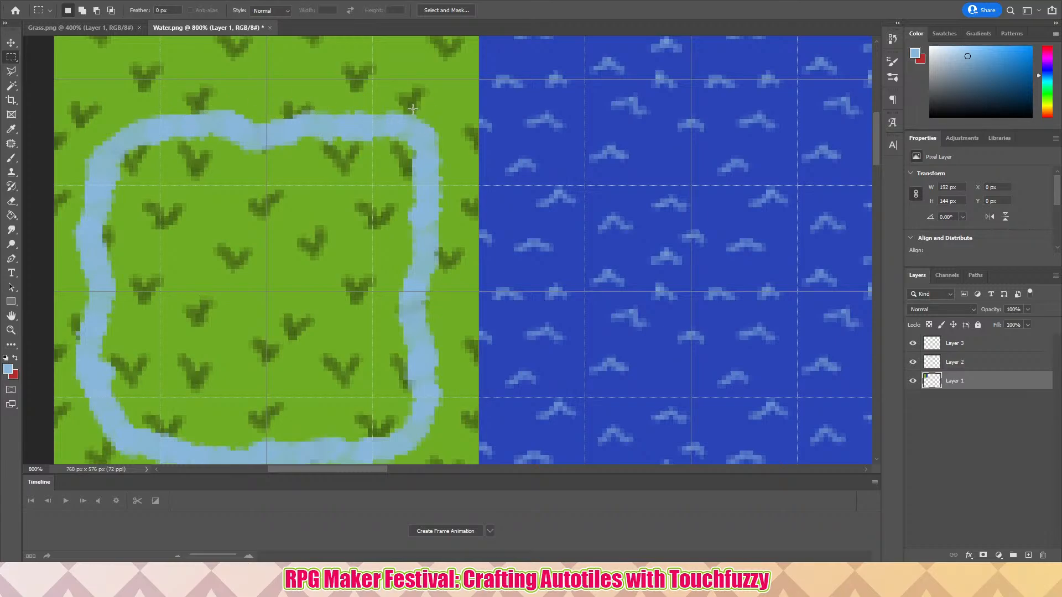
{"action": "scroll", "coordinate": [205, 366], "scroll_direction": "down", "scroll_amount": 3}
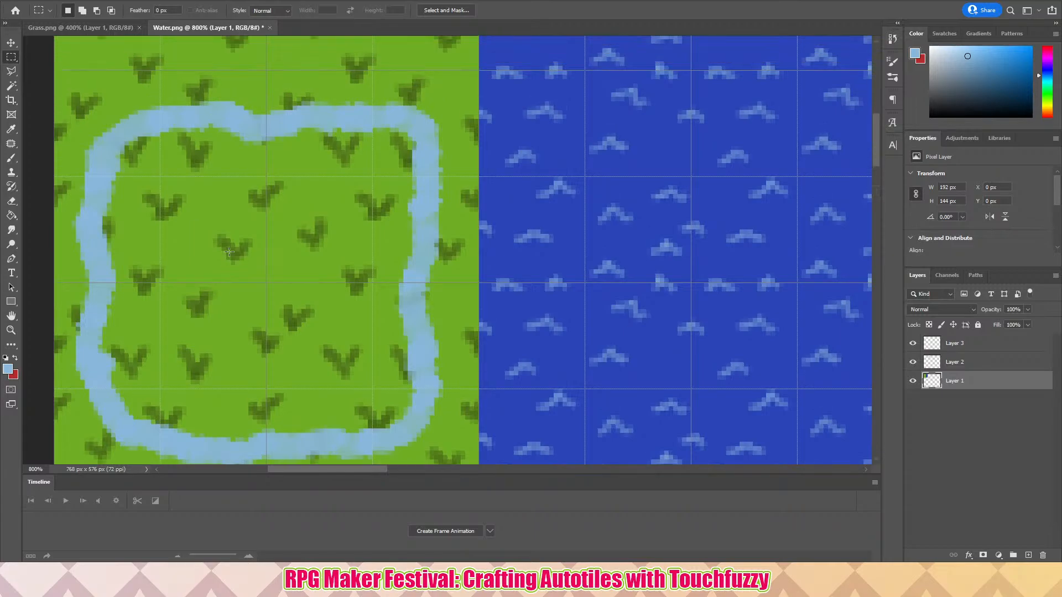
{"action": "left_click", "coordinate": [8, 74]}
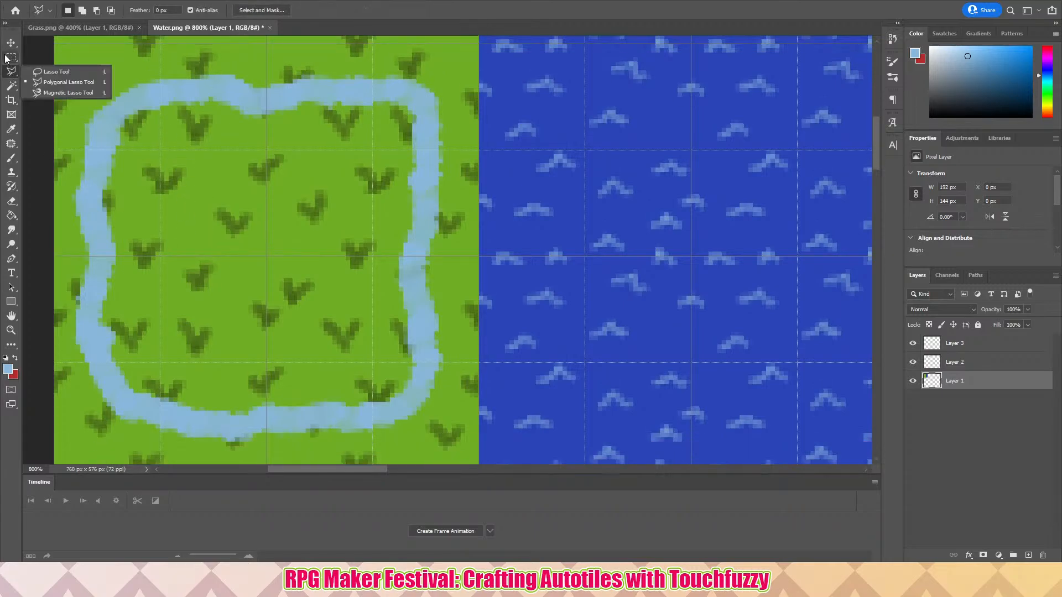
{"action": "left_click", "coordinate": [7, 57]}
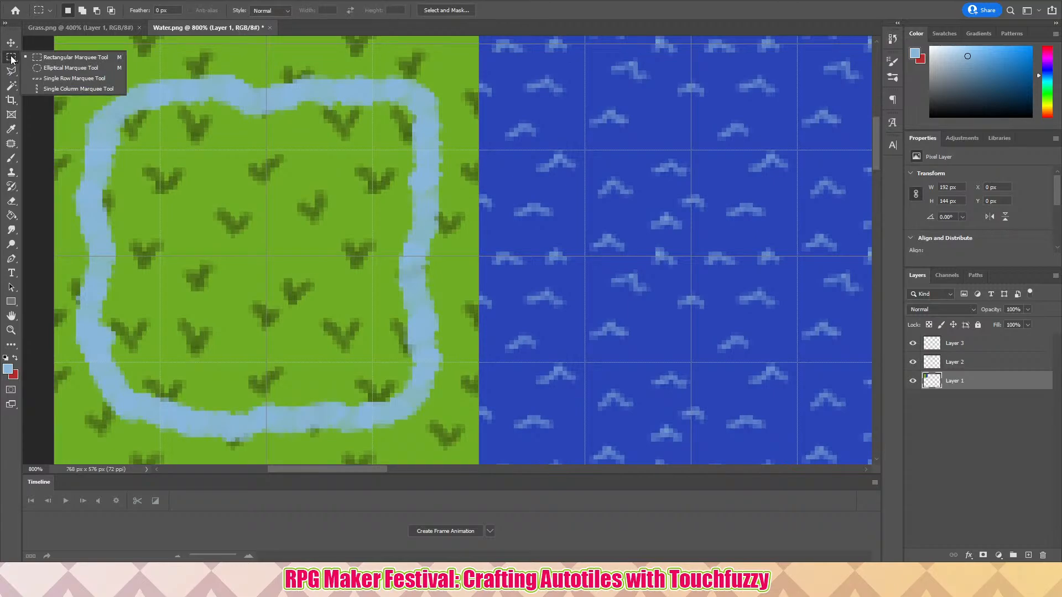
{"action": "left_click", "coordinate": [10, 78]}
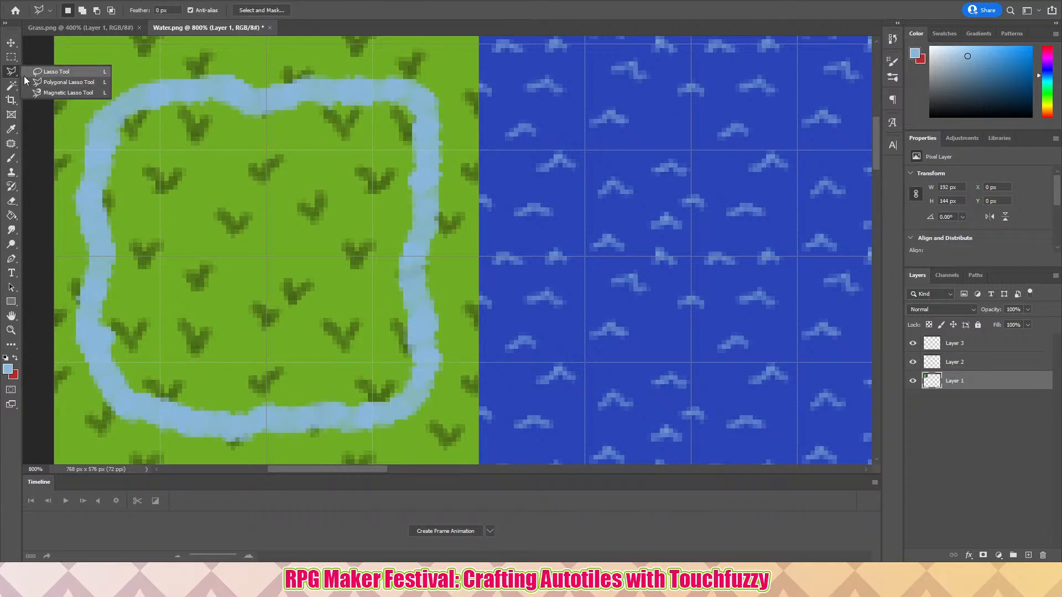
{"action": "left_click", "coordinate": [7, 58]}
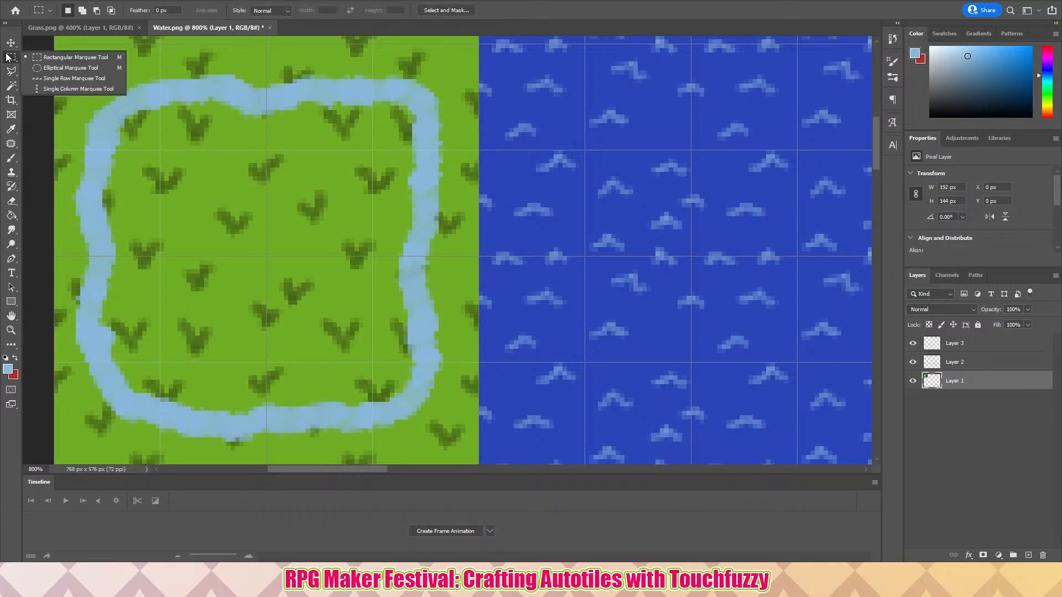
- Choose the Magic Wand tool from the selection tools
{"action": "left_click", "coordinate": [11, 90]}
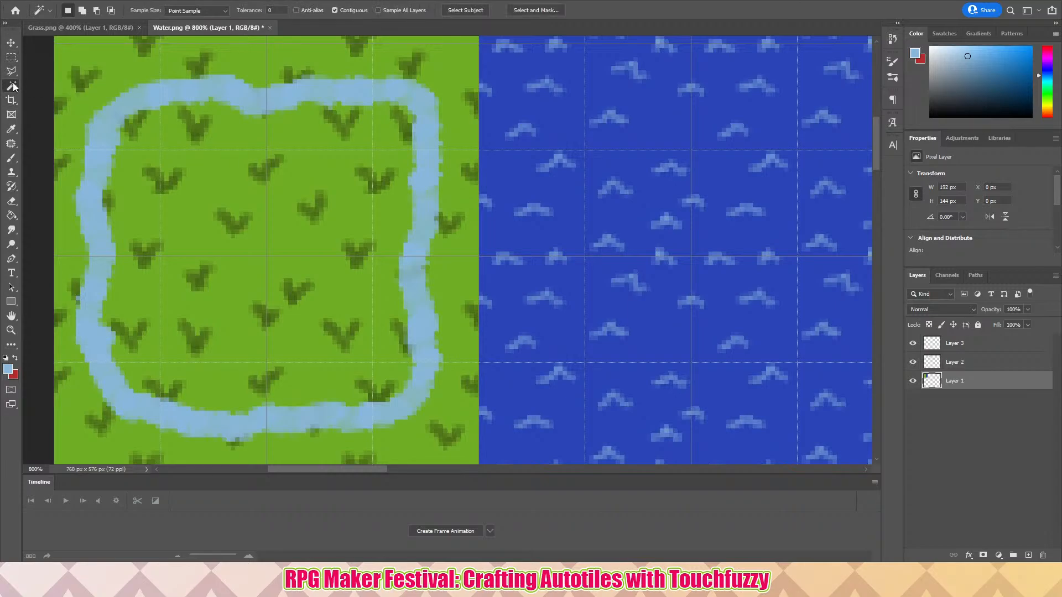
{"action": "left_click", "coordinate": [14, 87]}
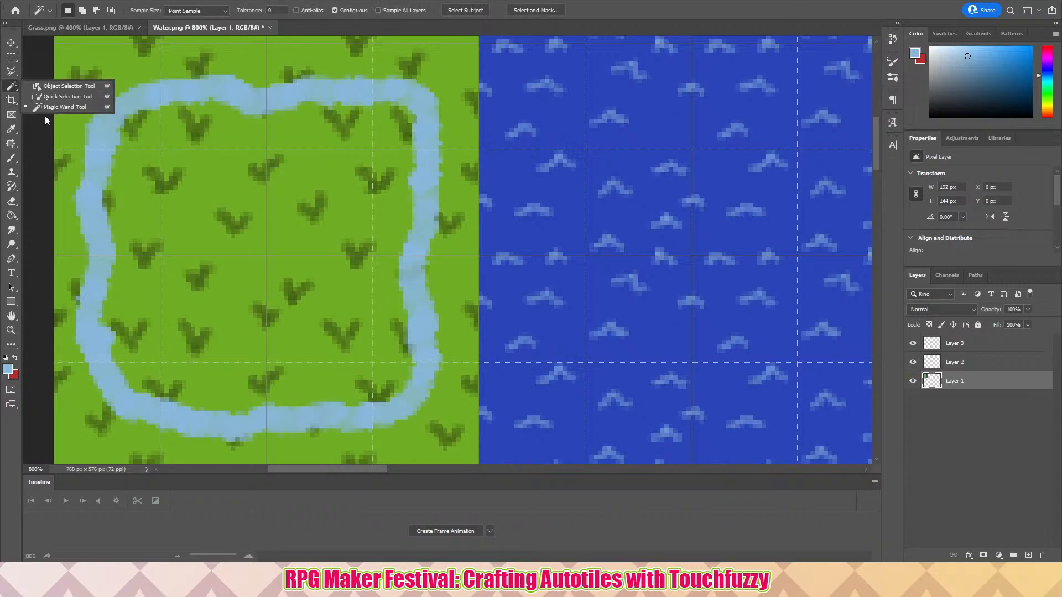
{"action": "left_click", "coordinate": [64, 107]}
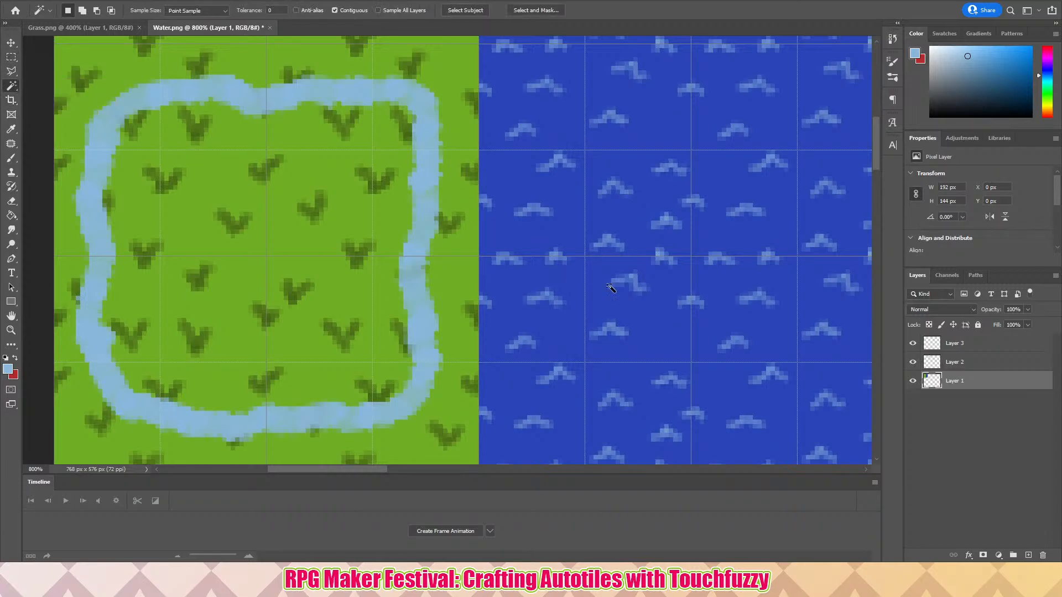
- Merge Layer 2 and Layer 3 into a single border layer
{"action": "left_click", "coordinate": [977, 365]}
{"action": "left_click", "coordinate": [975, 349]}
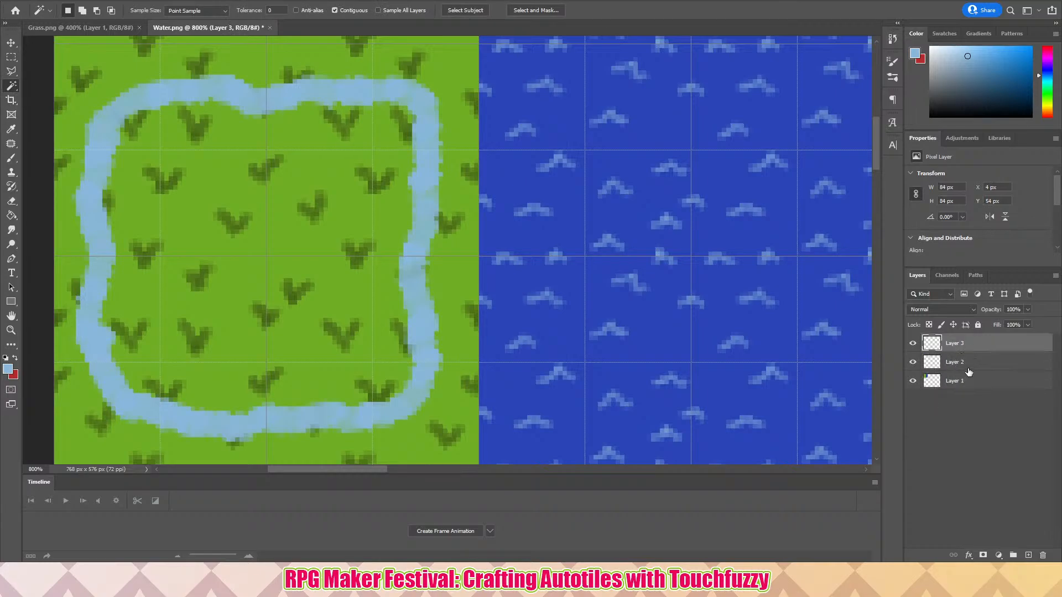
{"action": "left_click", "coordinate": [966, 366], "text": "shift"}
{"action": "right_click", "coordinate": [962, 363]}
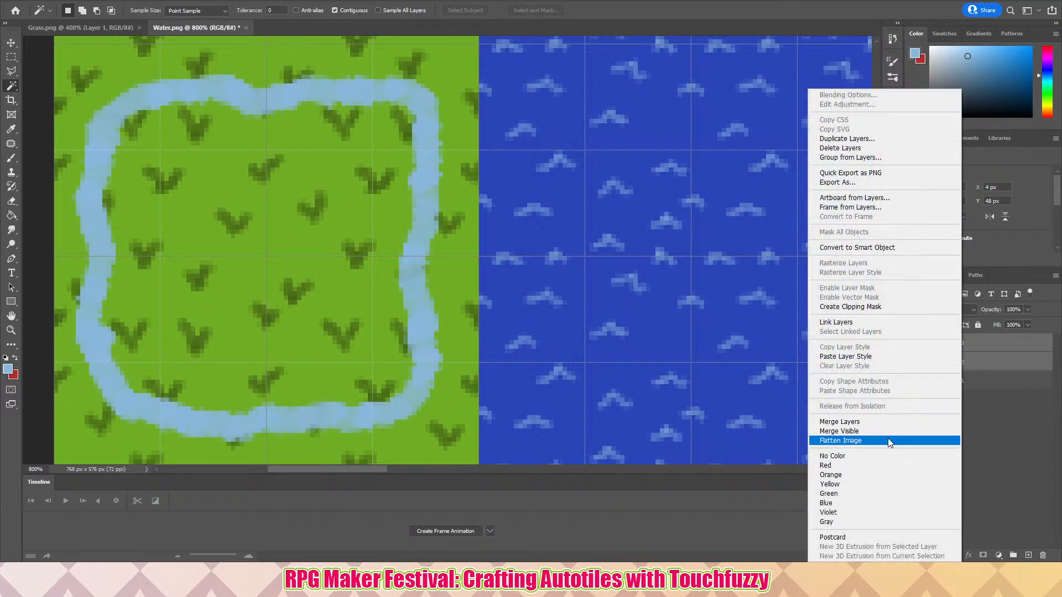
{"action": "left_click", "coordinate": [888, 422]}
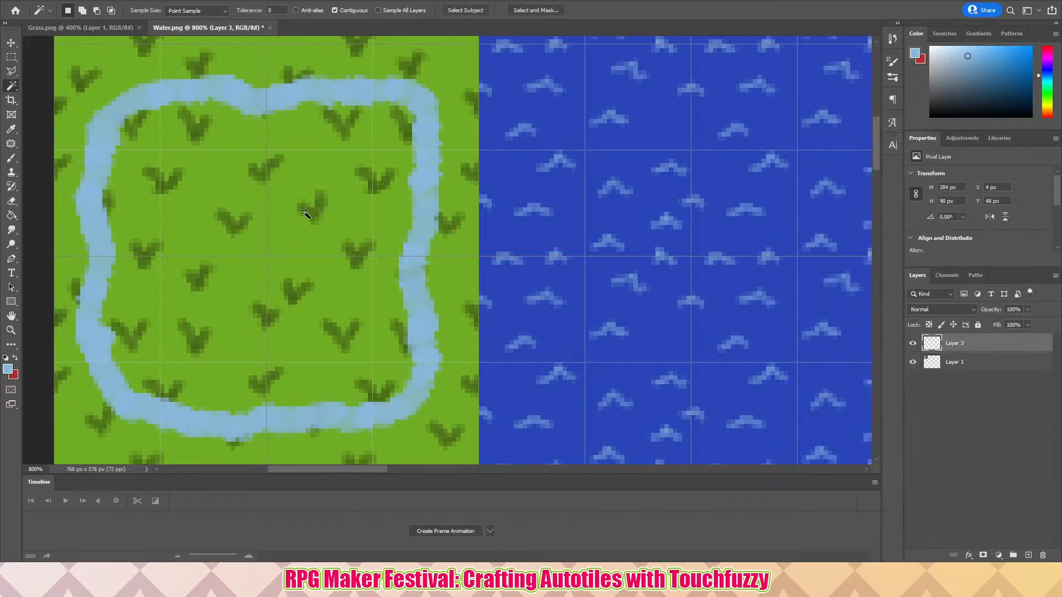
- Select the empty area enclosed by the light blue border with the Magic Wand and expand the selection by 4 pixels
{"action": "left_click", "coordinate": [292, 234]}
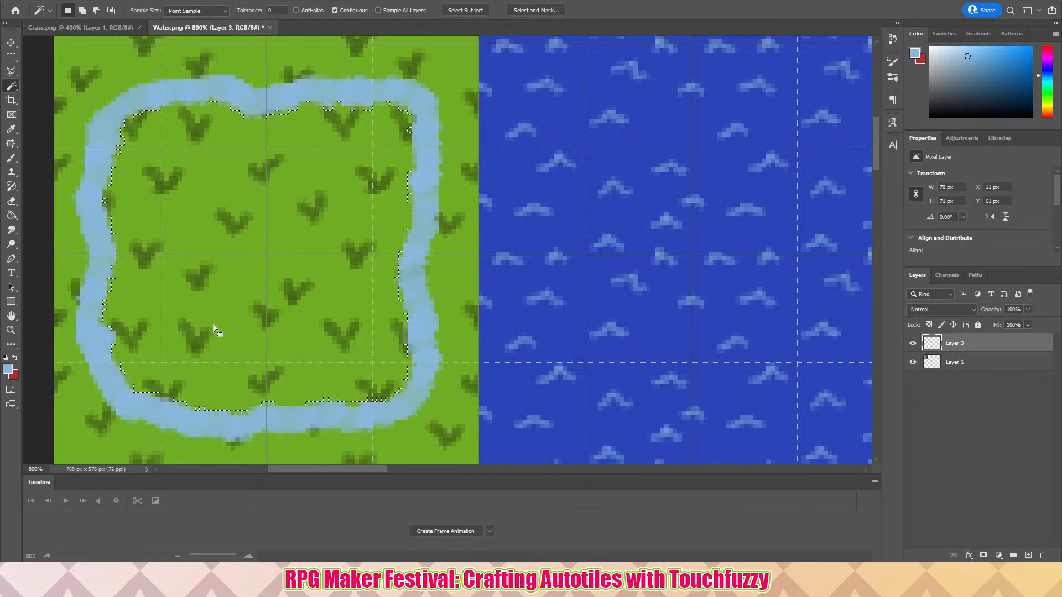
{"action": "left_click", "coordinate": [133, 2]}
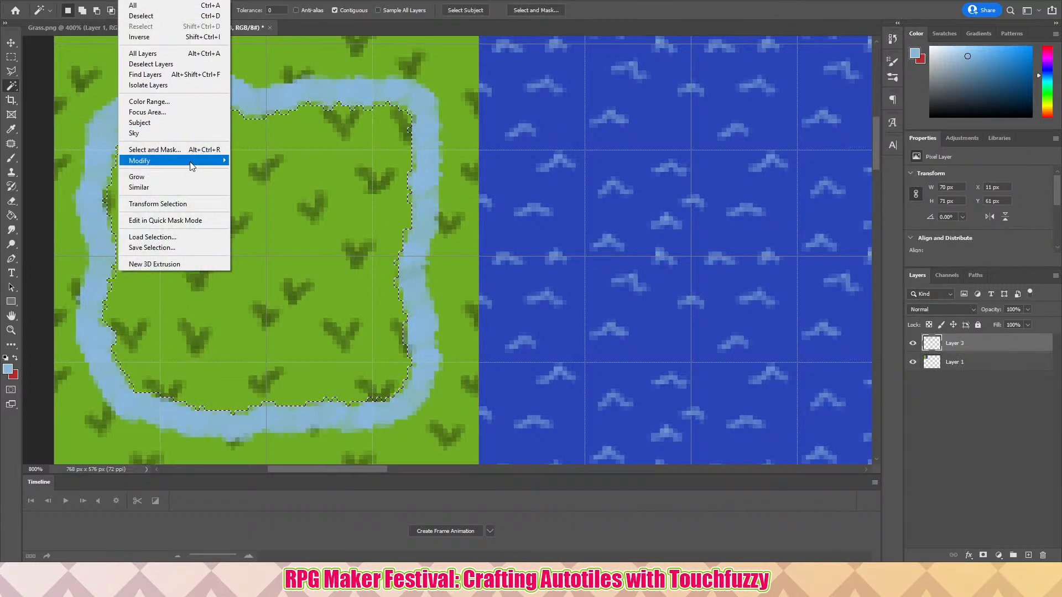
{"action": "mouse_move", "coordinate": [193, 166]}
{"action": "left_click", "coordinate": [252, 181]}
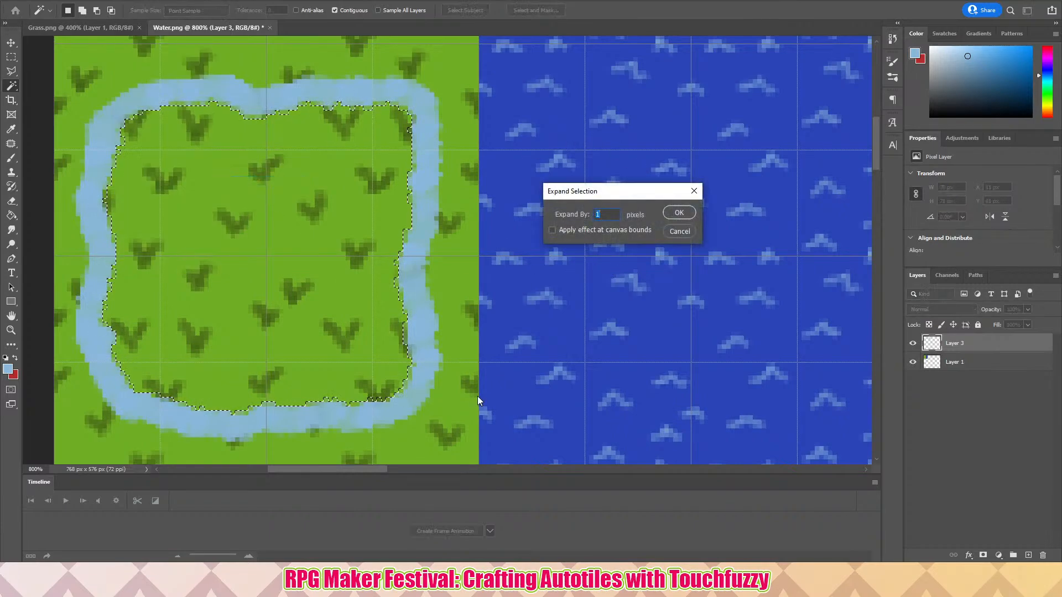
{"action": "type", "text": "4"}
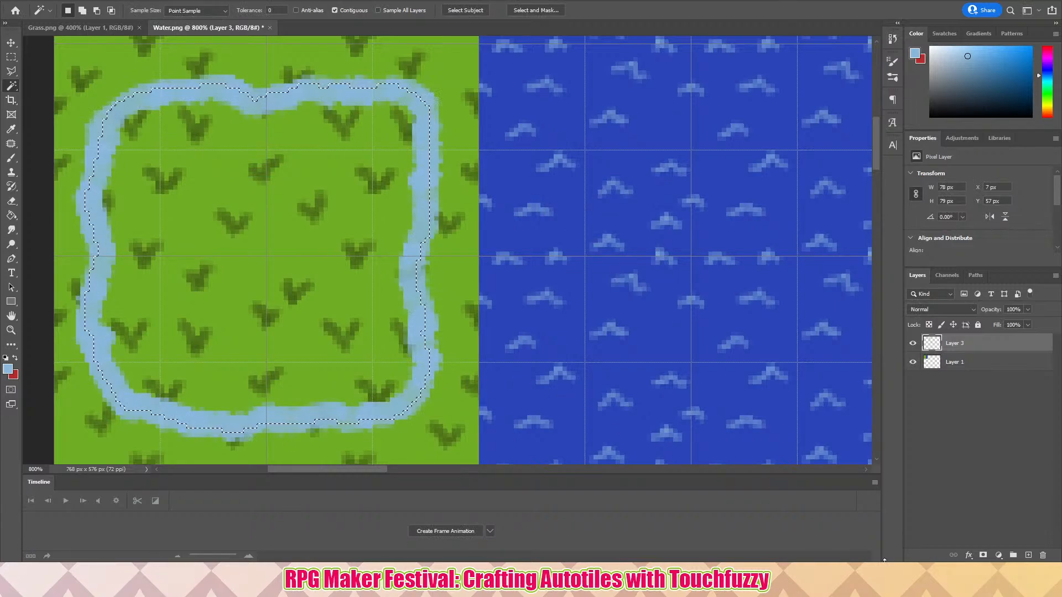
- Cut the selected grass interior out of Layer 1 and view the autotile at 400%
{"action": "left_click", "coordinate": [962, 370]}
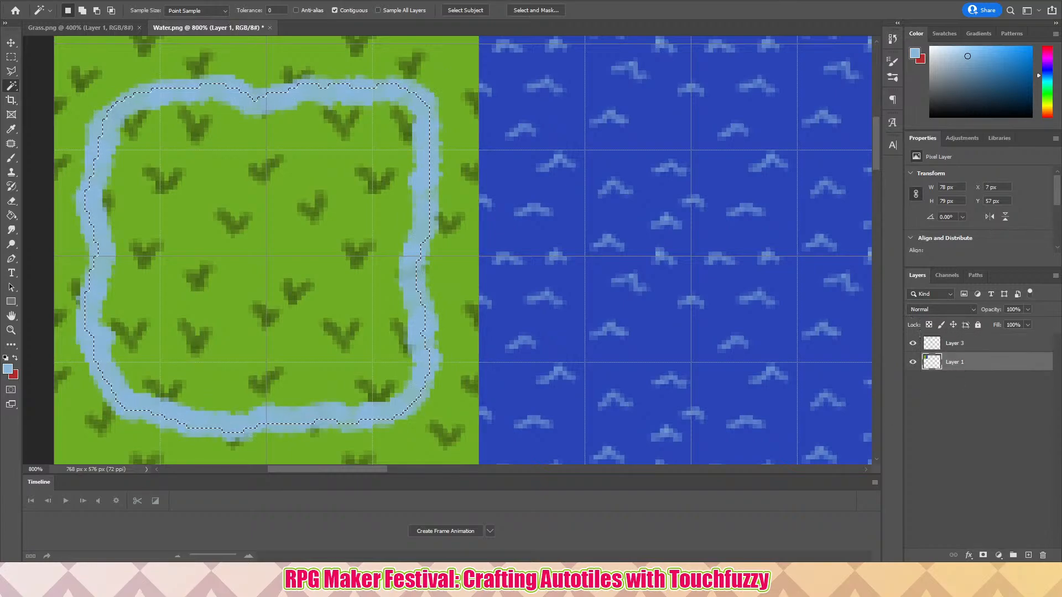
{"action": "left_click", "coordinate": [42, 3]}
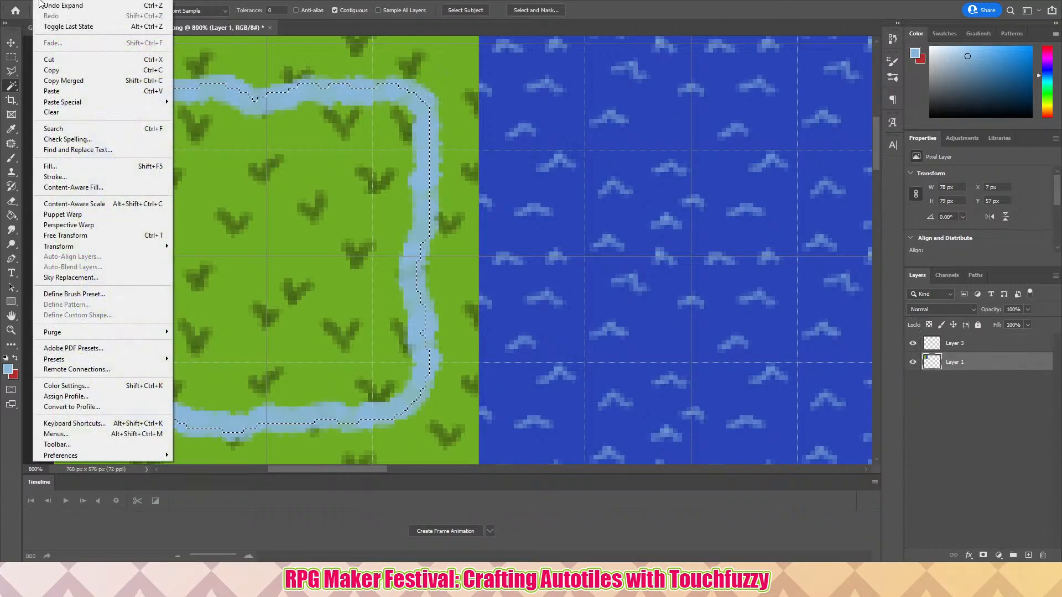
{"action": "left_click", "coordinate": [53, 60]}
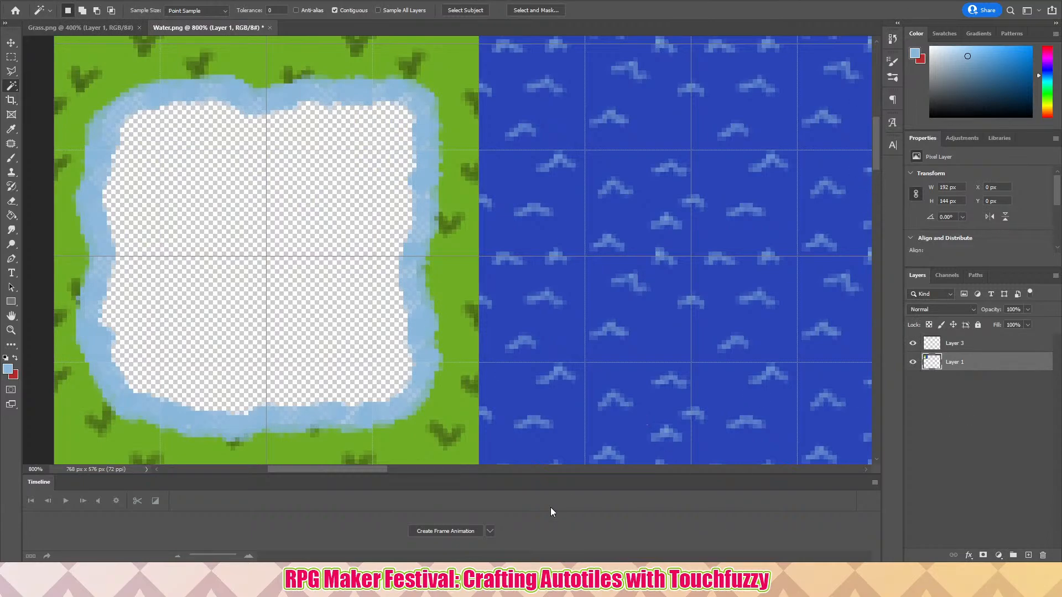
{"action": "key", "text": "ctrl+minus"}
{"action": "key", "text": "ctrl+minus"}
{"action": "key", "text": "ctrl+minus"}
{"action": "key", "text": "ctrl+minus"}
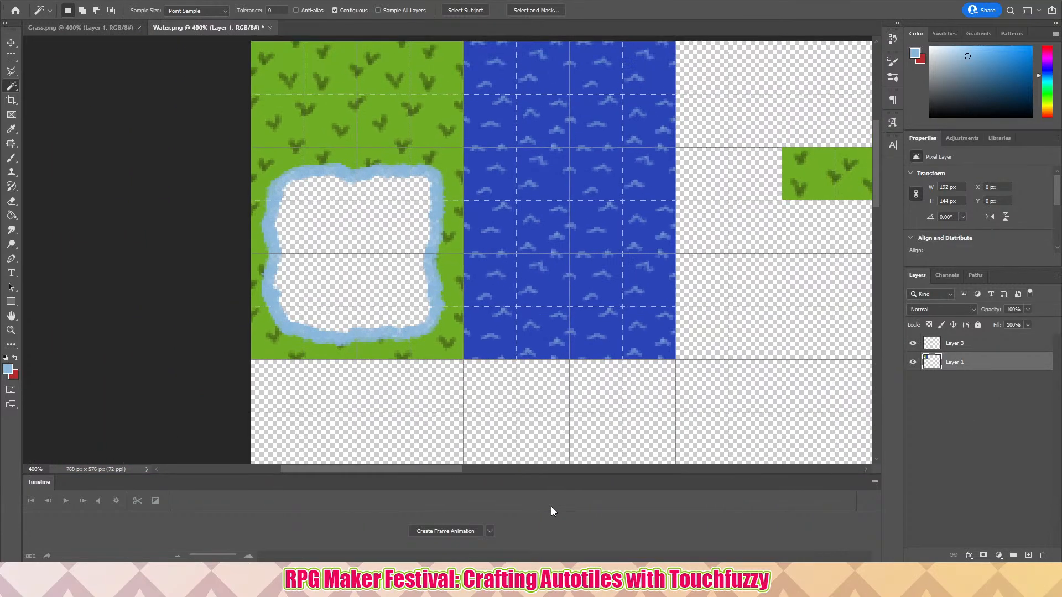
- Copy the blue water block beside the grass autotile from Layer 1 and paste it as a new layer
{"action": "key", "text": "ctrl+minus"}
{"action": "key", "text": "ctrl+minus"}
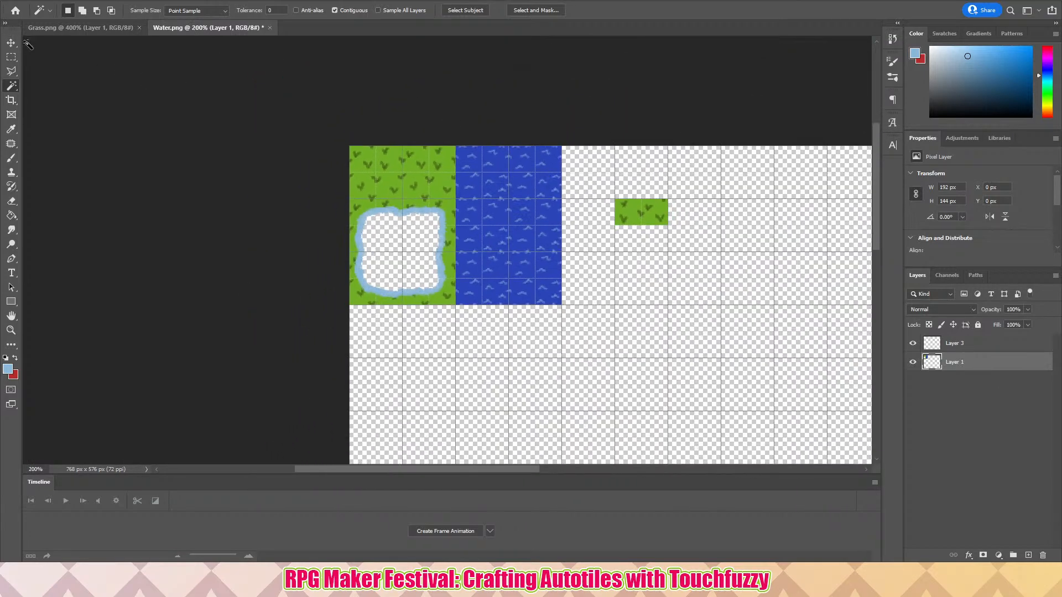
{"action": "left_click", "coordinate": [15, 59]}
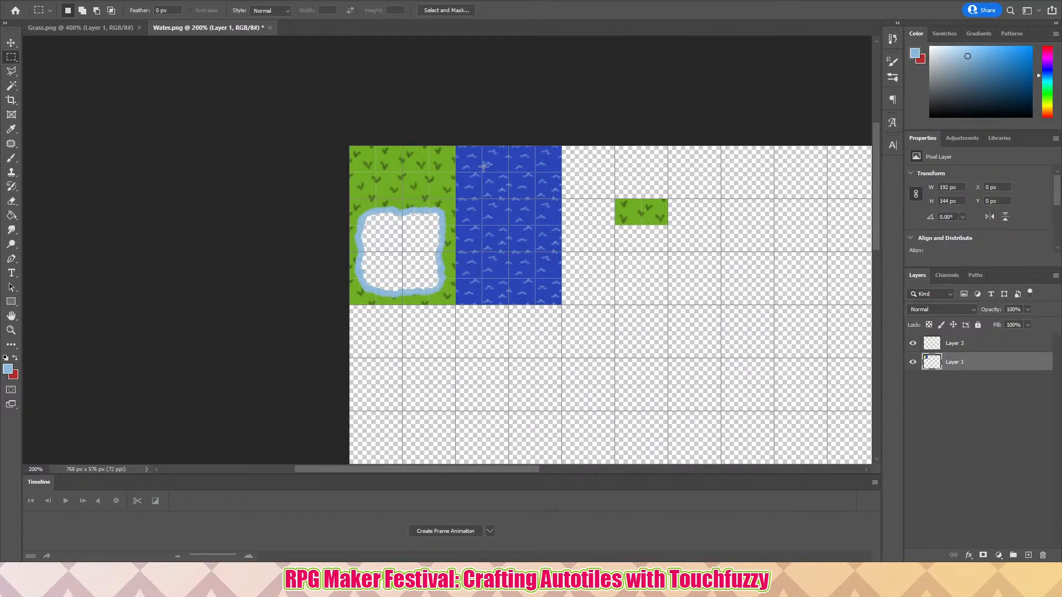
{"action": "left_click_drag", "start_coordinate": [453, 121], "coordinate": [532, 252]}
{"action": "left_click_drag", "start_coordinate": [601, 339], "coordinate": [455, 55]}
{"action": "left_click", "coordinate": [45, 2]}
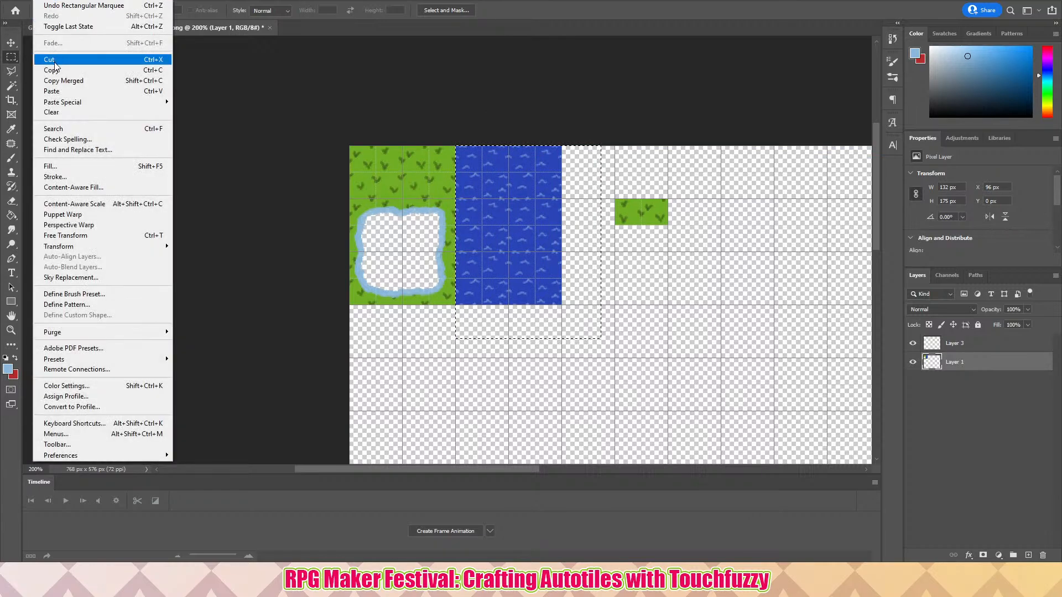
{"action": "left_click", "coordinate": [54, 71]}
{"action": "left_click", "coordinate": [48, 6]}
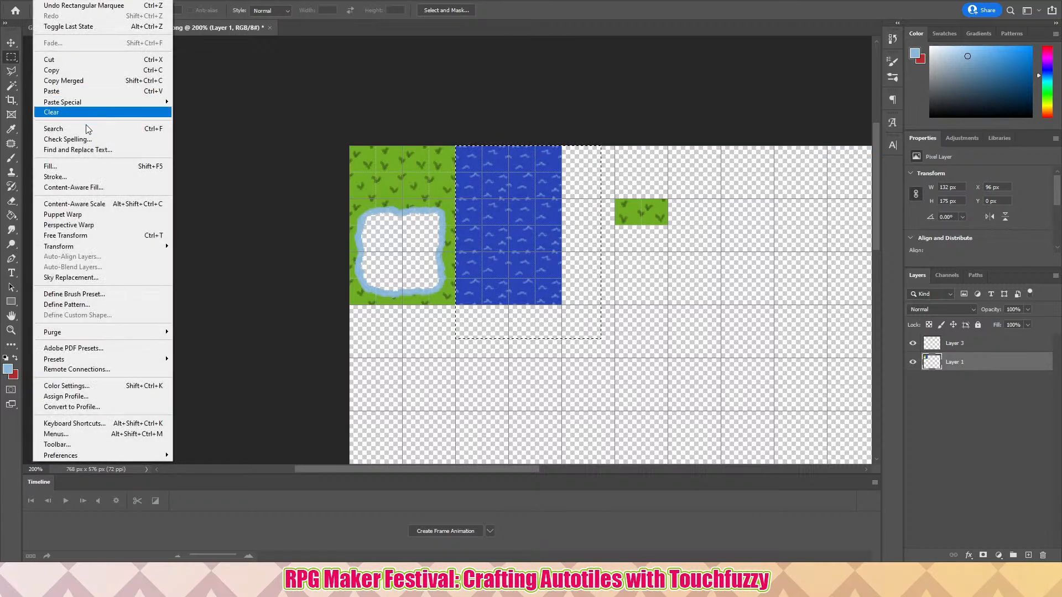
{"action": "left_click", "coordinate": [86, 91]}
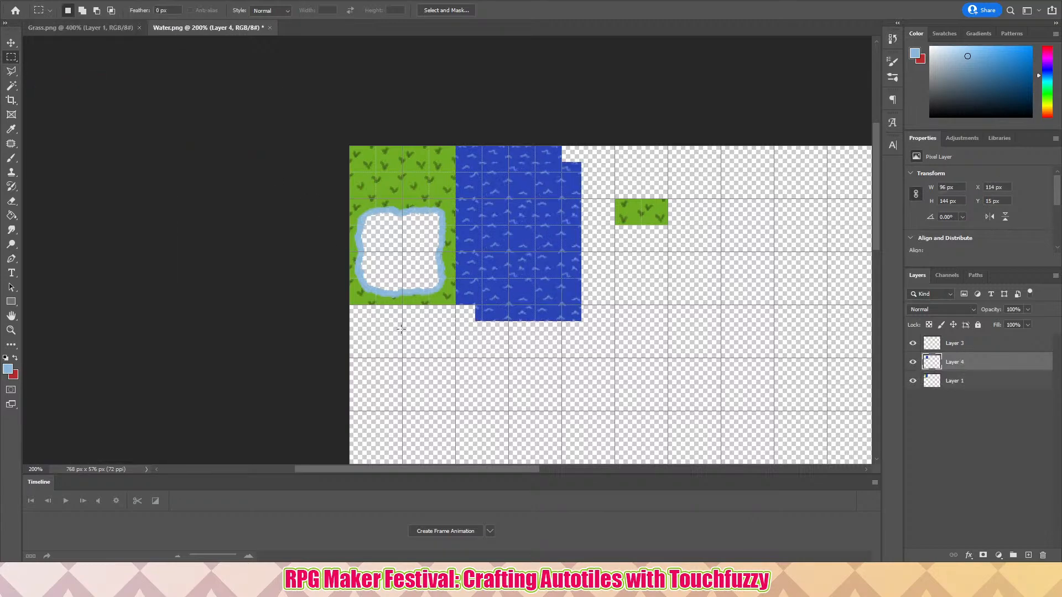
- Move the pasted water block over the grass autotile and place its layer beneath Layer 1 so it fills the cut-out
{"action": "left_click", "coordinate": [11, 43]}
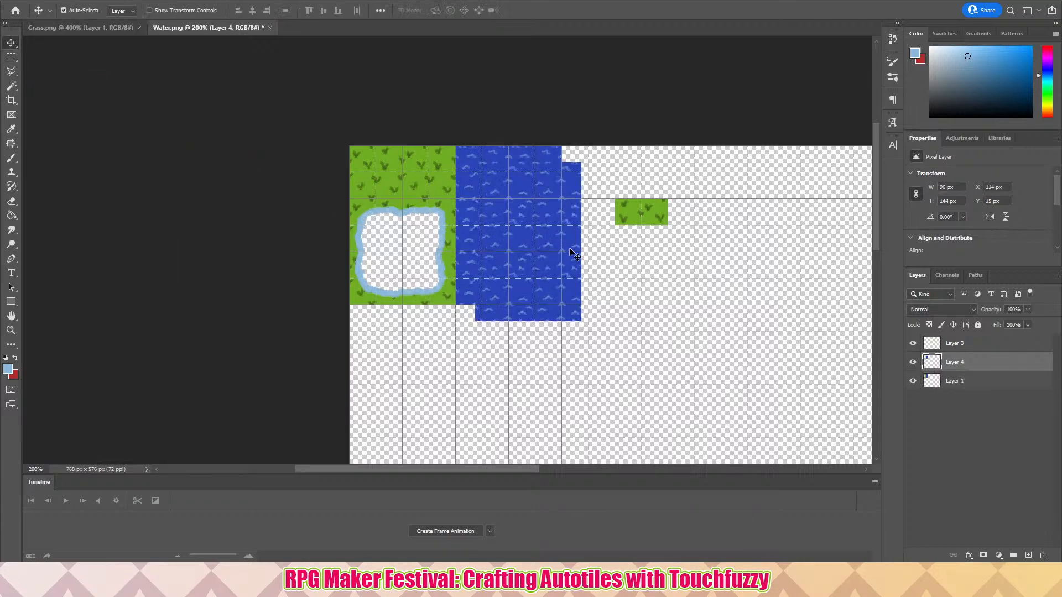
{"action": "left_click_drag", "start_coordinate": [573, 250], "coordinate": [447, 239]}
{"action": "left_click_drag", "start_coordinate": [949, 361], "coordinate": [929, 394]}
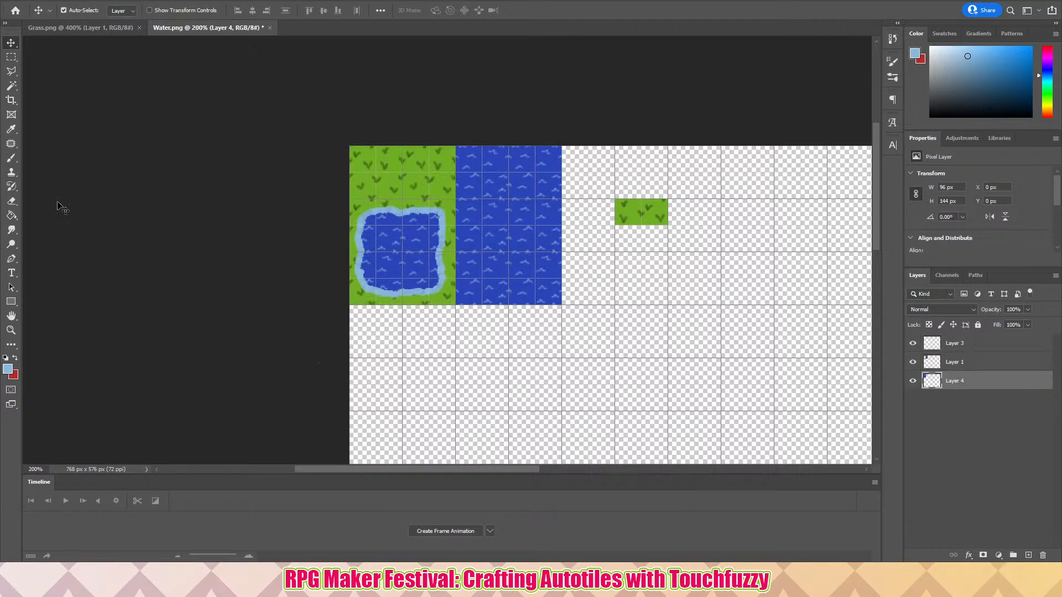
- Examine the filled water autotile up close at 500% and 800%, including its shoreline, wave marks and grass edges
{"action": "left_click", "coordinate": [11, 330]}
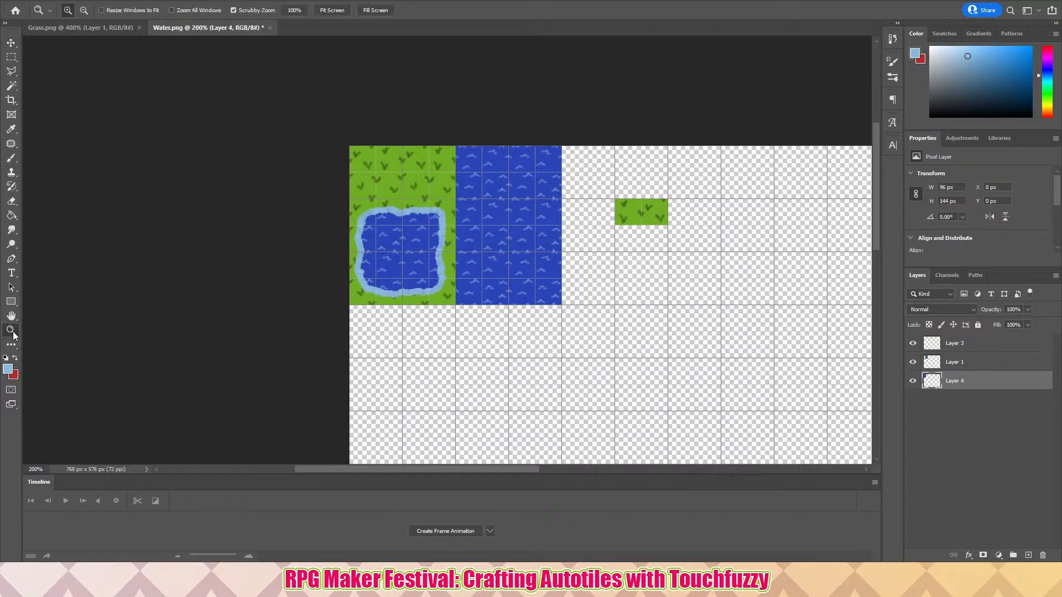
{"action": "left_click_drag", "start_coordinate": [380, 263], "coordinate": [448, 274]}
{"action": "scroll", "coordinate": [448, 273], "scroll_direction": "up", "scroll_amount": 3}
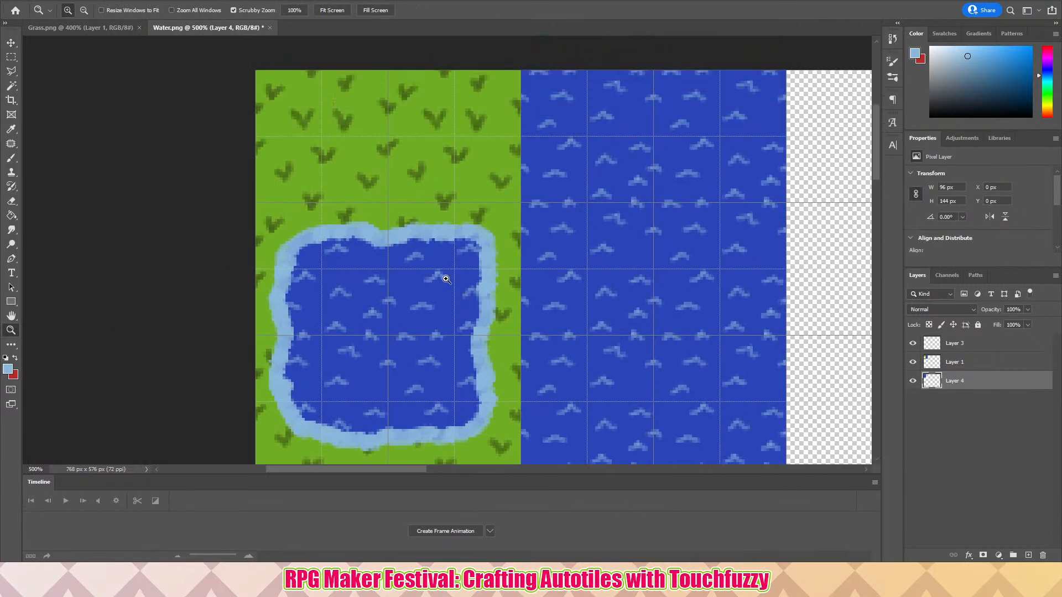
{"action": "scroll", "coordinate": [421, 280], "scroll_direction": "down", "scroll_amount": 1}
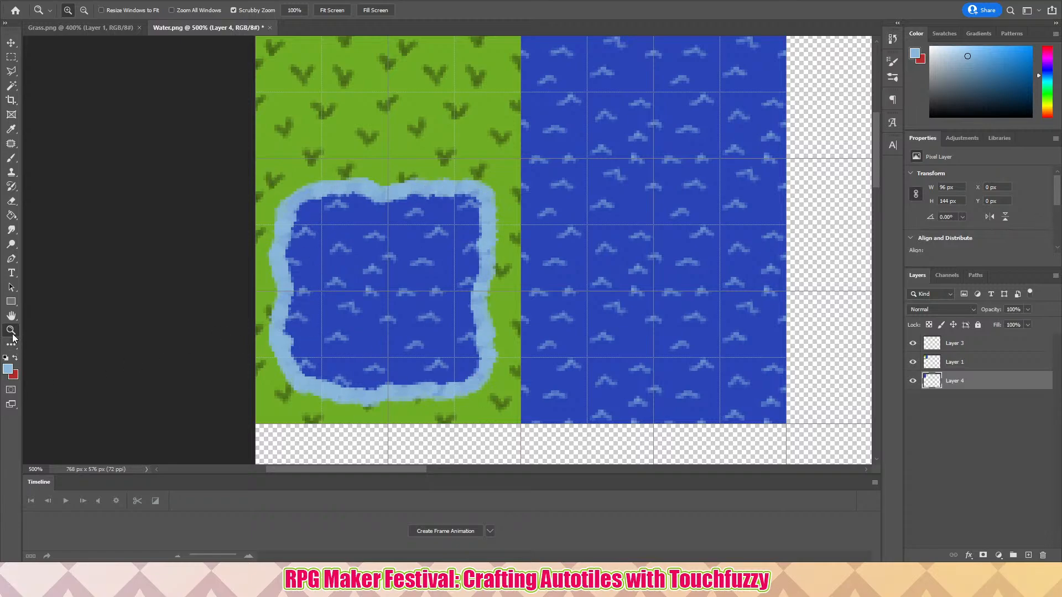
{"action": "left_click", "coordinate": [299, 251]}
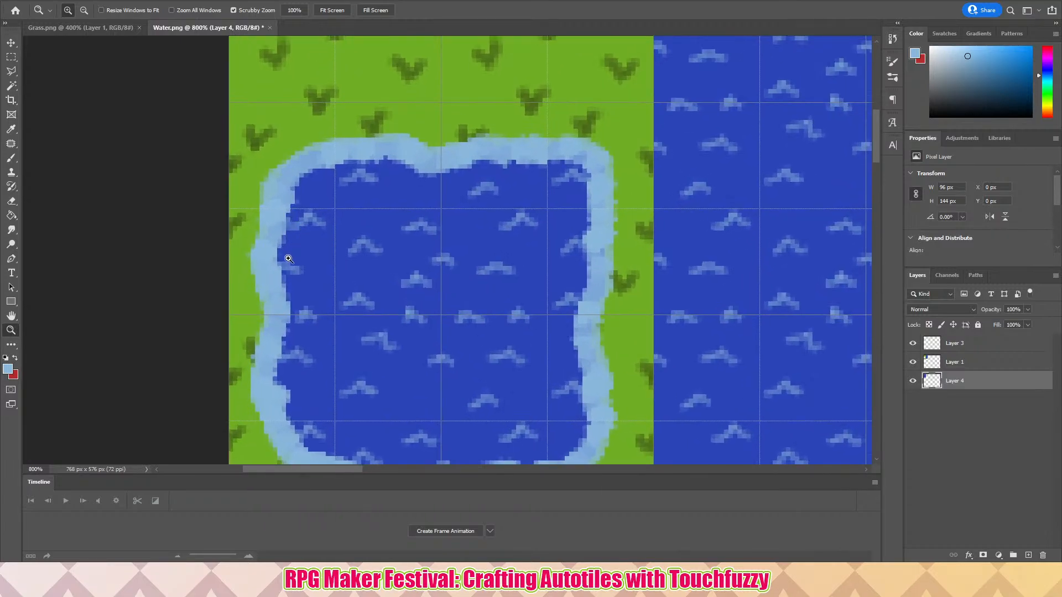
{"action": "scroll", "coordinate": [435, 317], "scroll_direction": "down", "scroll_amount": 1}
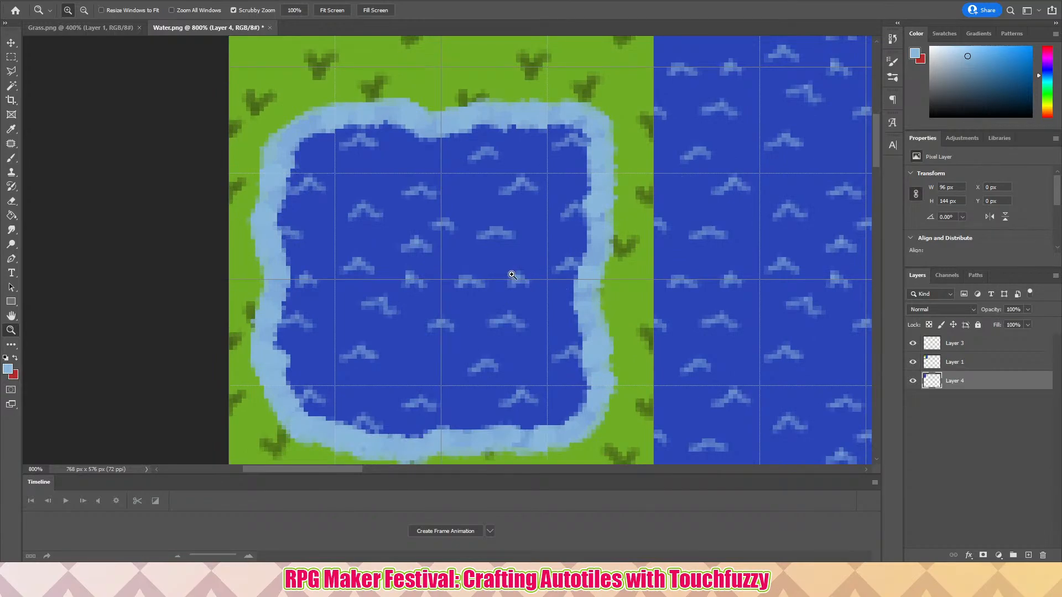
{"action": "scroll", "coordinate": [510, 190], "scroll_direction": "up", "scroll_amount": 4}
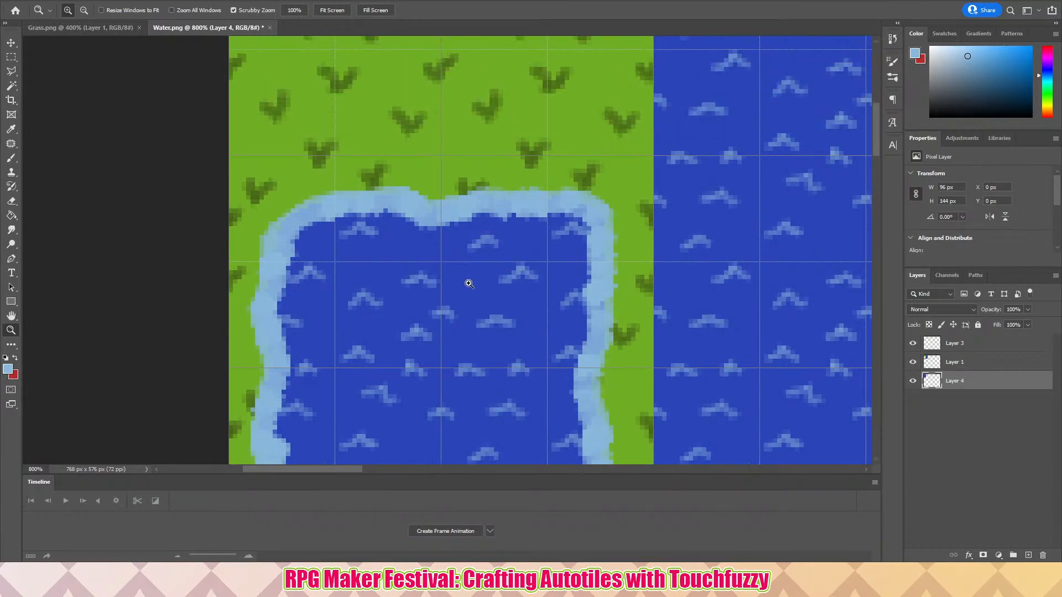
{"action": "scroll", "coordinate": [459, 255], "scroll_direction": "down", "scroll_amount": 3}
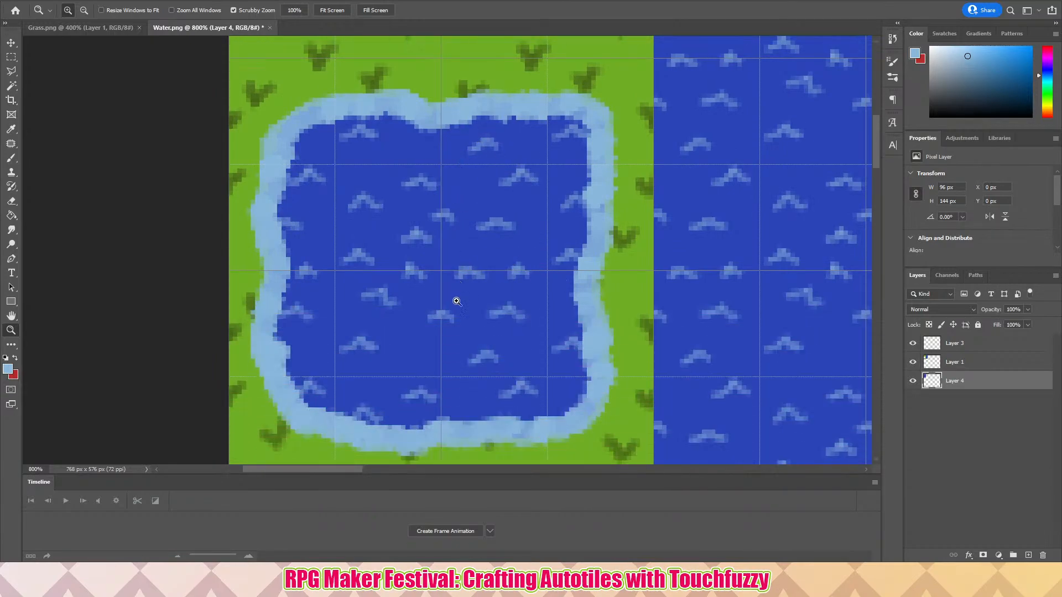
{"action": "scroll", "coordinate": [495, 206], "scroll_direction": "up", "scroll_amount": 4}
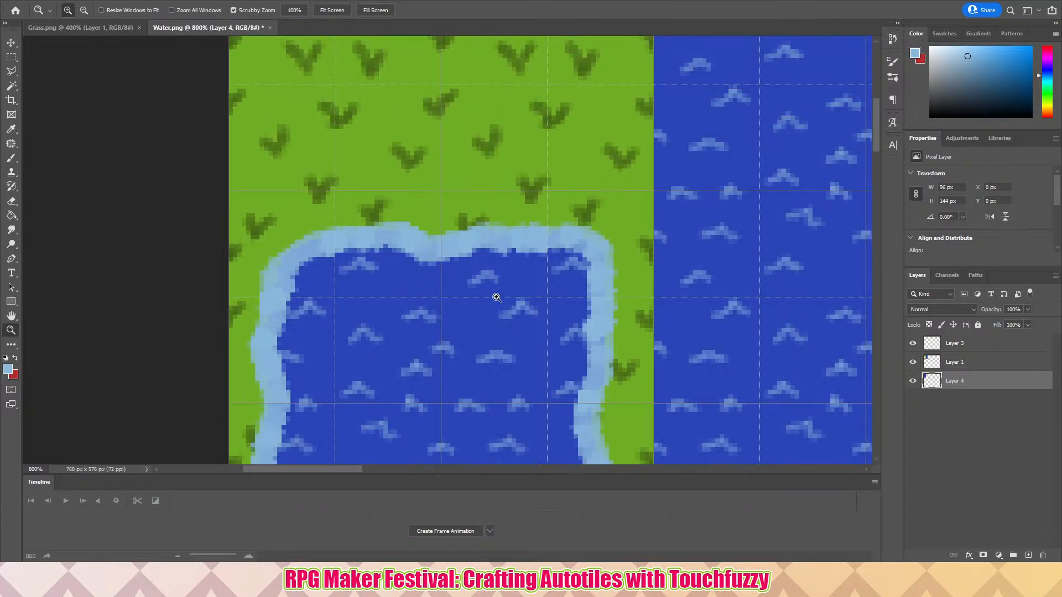
{"action": "scroll", "coordinate": [636, 274], "scroll_direction": "up", "scroll_amount": 3}
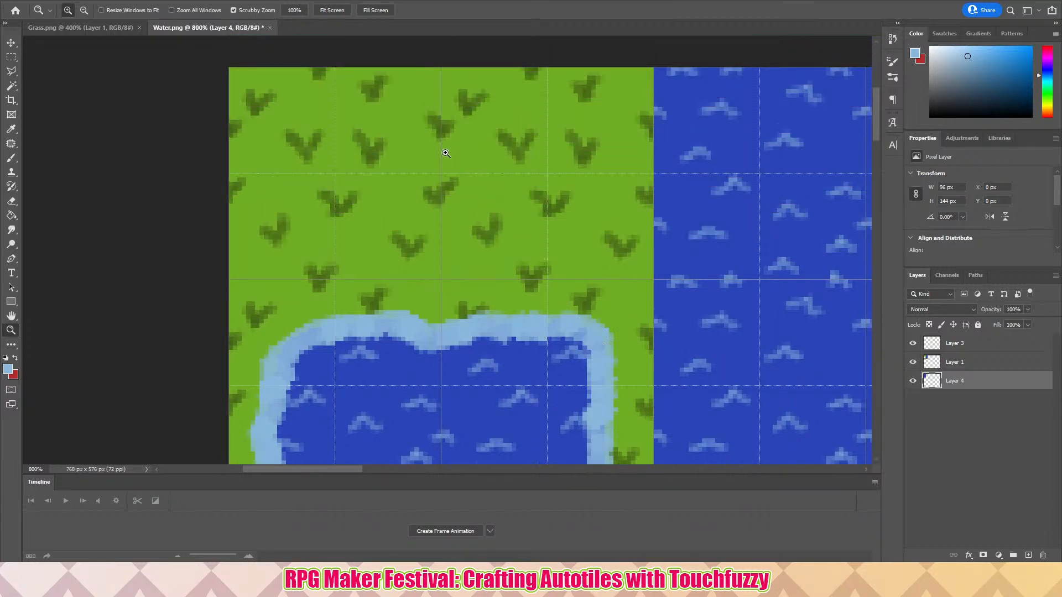
{"action": "scroll", "coordinate": [495, 250], "scroll_direction": "down", "scroll_amount": 3}
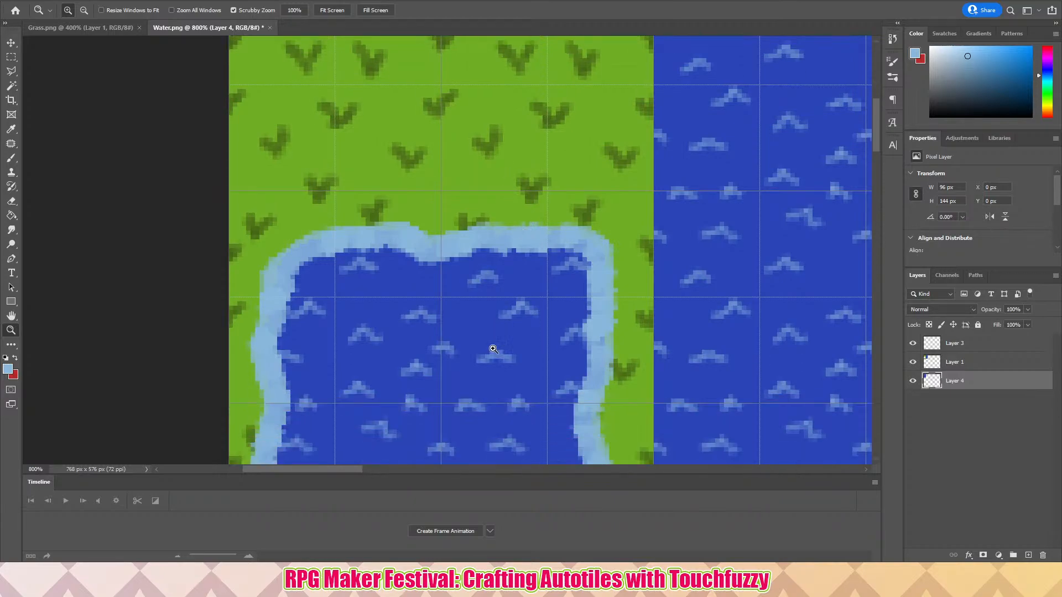
{"action": "scroll", "coordinate": [295, 166], "scroll_direction": "up", "scroll_amount": 1}
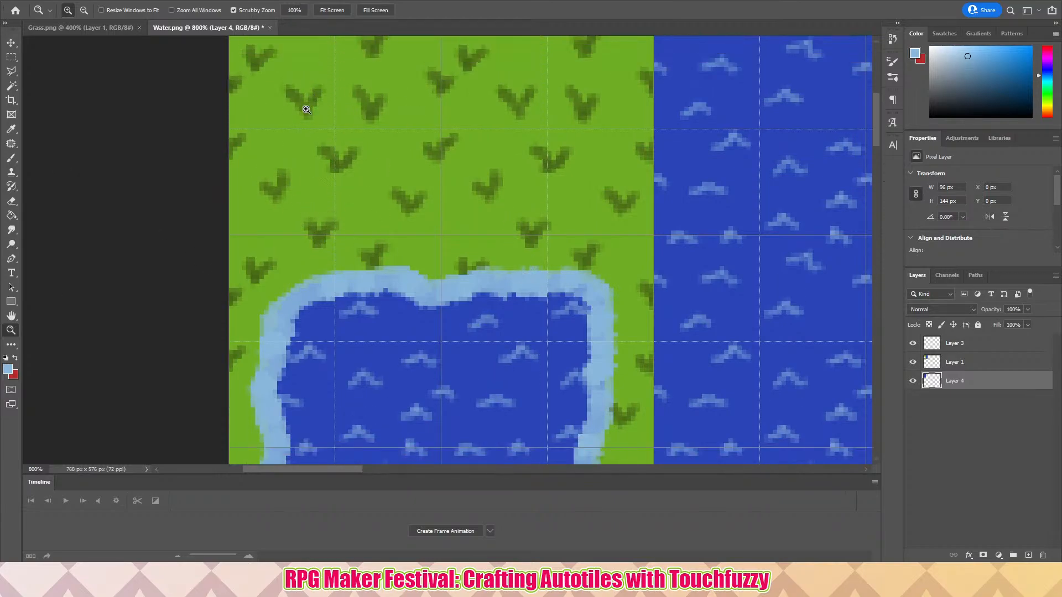
- Copy the merged 24 x 24 px upper-left shoreline corner at X 0, Y 48 px and paste it as a new layer
{"action": "left_click", "coordinate": [11, 57]}
{"action": "left_click_drag", "start_coordinate": [230, 240], "coordinate": [310, 313]}
{"action": "left_click", "coordinate": [267, 316]}
{"action": "left_click_drag", "start_coordinate": [229, 239], "coordinate": [334, 341]}
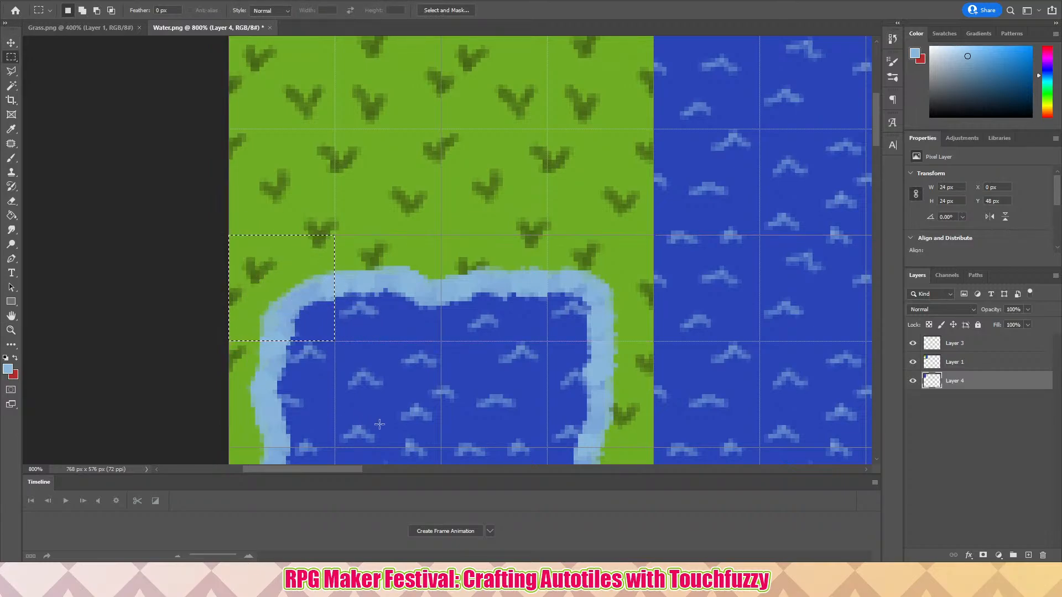
{"action": "left_click", "coordinate": [62, 2]}
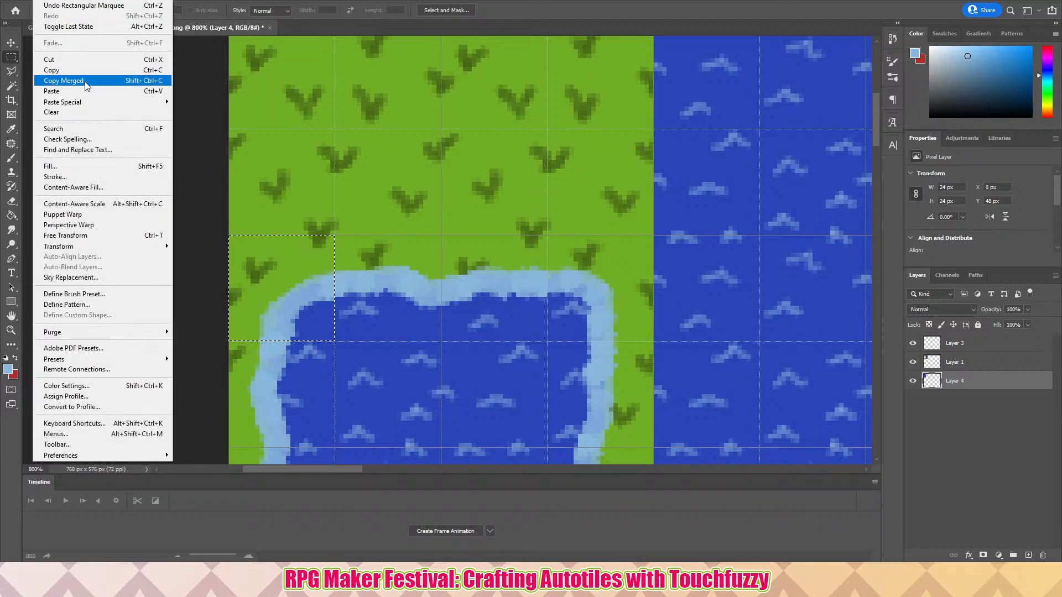
{"action": "left_click", "coordinate": [65, 81]}
{"action": "key", "text": "ctrl+v"}
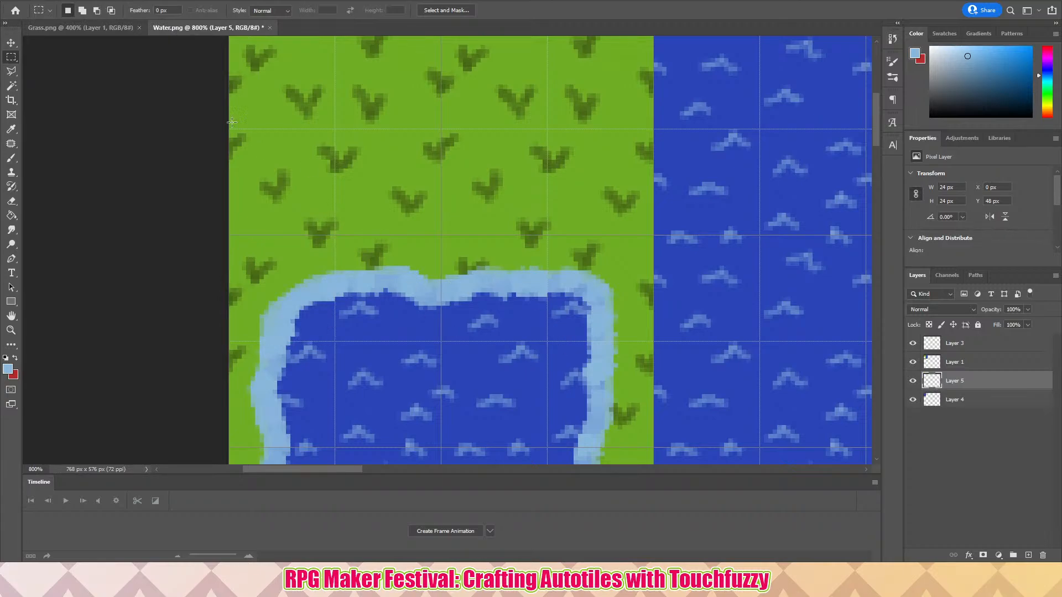
- Bring Layer 5 to the top of the layer stack and place its corner piece in the autotile's uppermost left quarter tile
{"action": "left_click", "coordinate": [11, 43]}
{"action": "left_click_drag", "start_coordinate": [311, 334], "coordinate": [301, 119]}
{"action": "key", "text": "ctrl+z"}
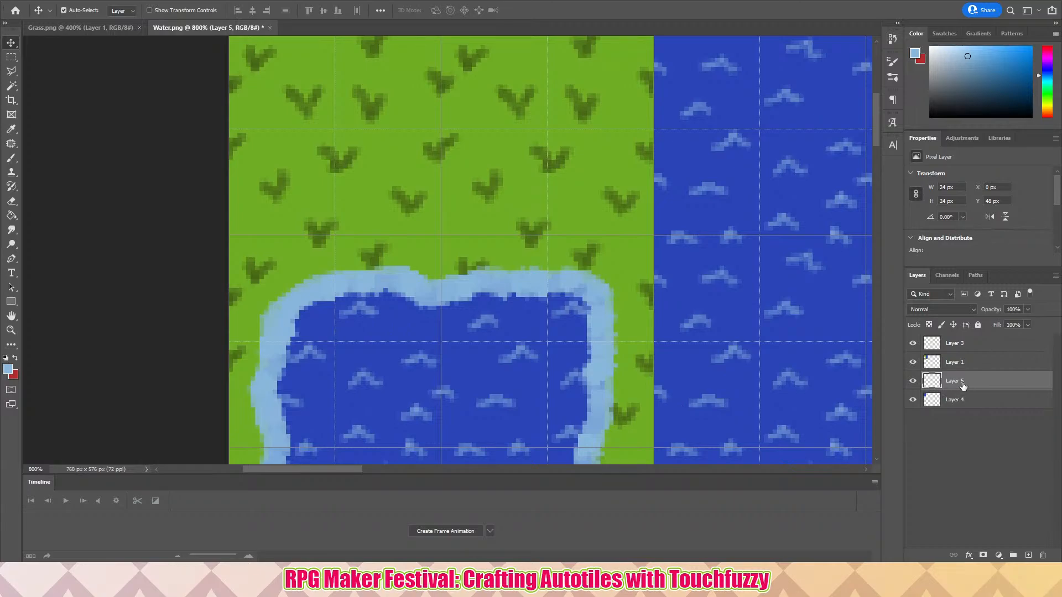
{"action": "left_click_drag", "start_coordinate": [962, 386], "coordinate": [984, 345]}
{"action": "left_click_drag", "start_coordinate": [285, 308], "coordinate": [283, 94]}
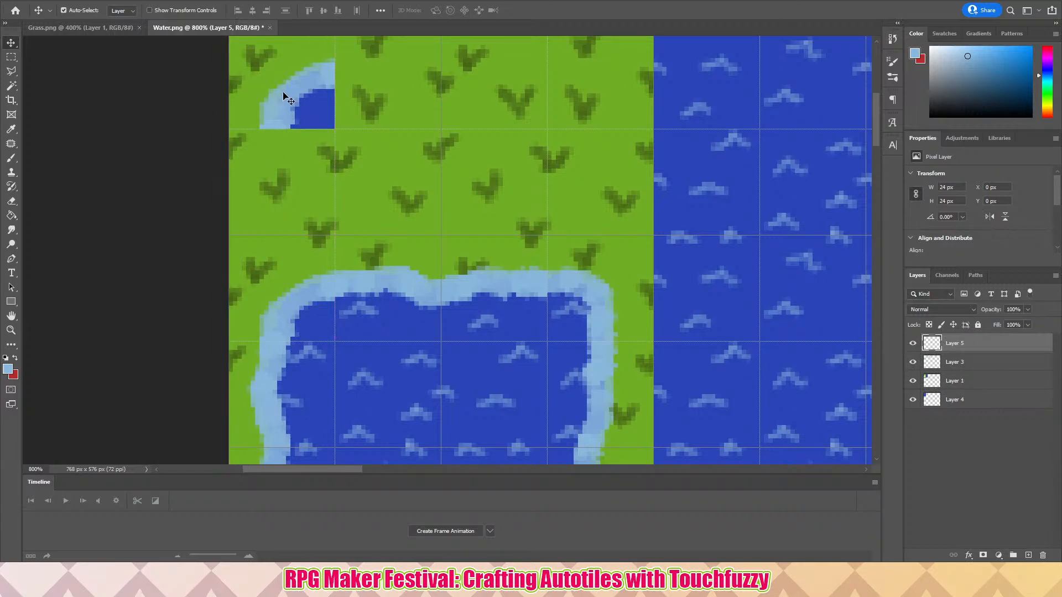
- Copy the merged 24 x 24 px upper-right shoreline corner to a new layer and place it at X 24, Y 0 px
{"action": "left_click", "coordinate": [8, 57]}
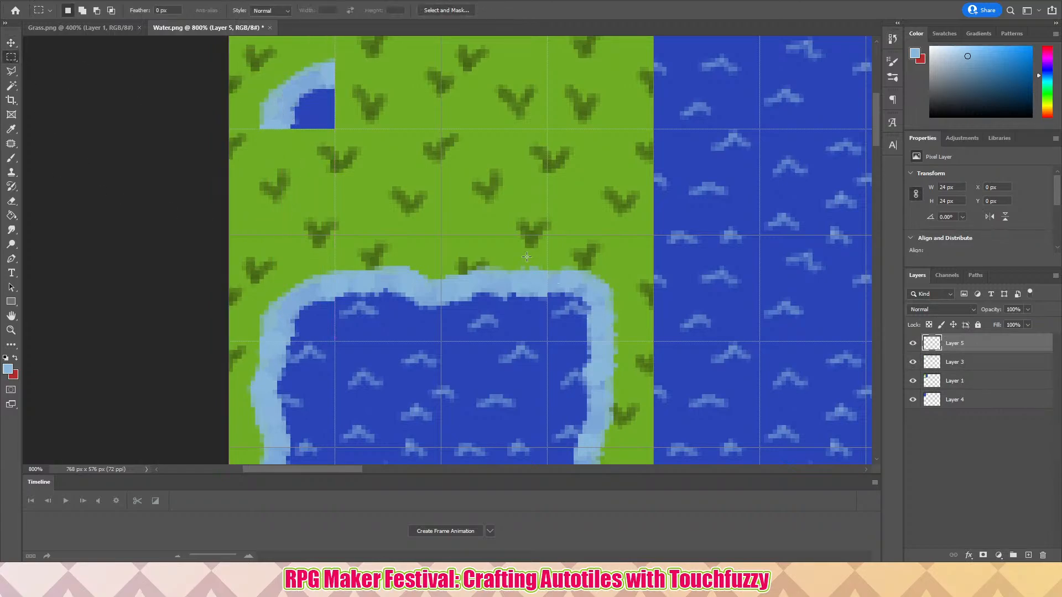
{"action": "left_click_drag", "start_coordinate": [546, 237], "coordinate": [666, 353]}
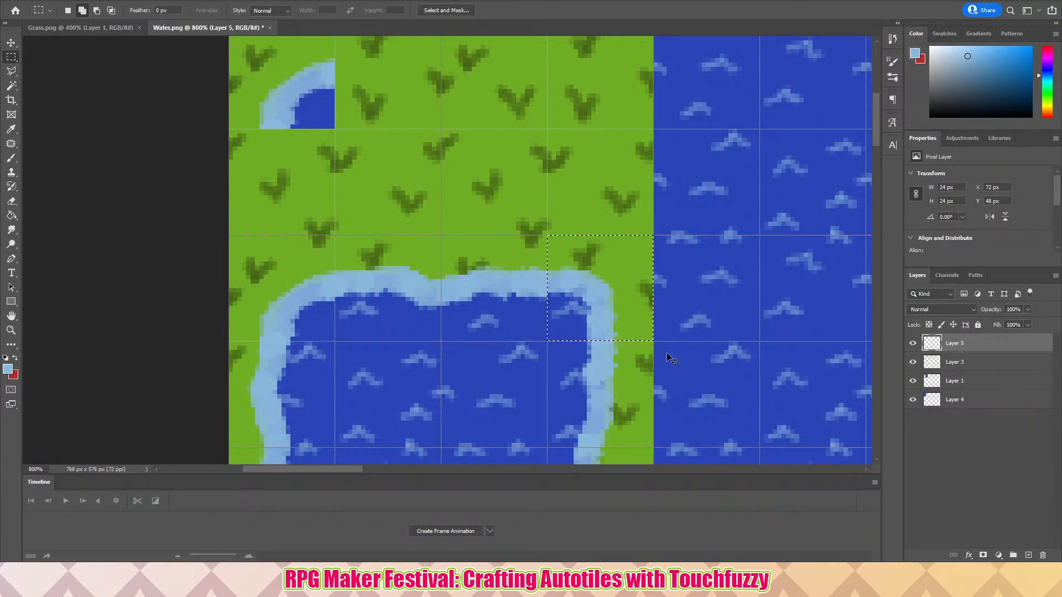
{"action": "key", "text": "ctrl+j"}
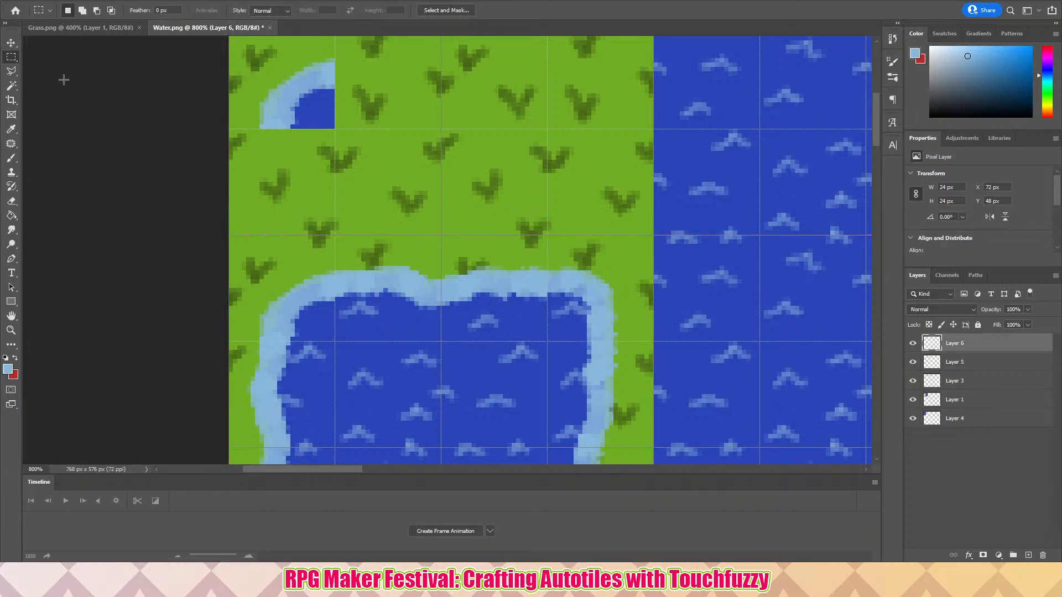
{"action": "key", "text": "v"}
{"action": "left_click_drag", "start_coordinate": [587, 304], "coordinate": [376, 96]}
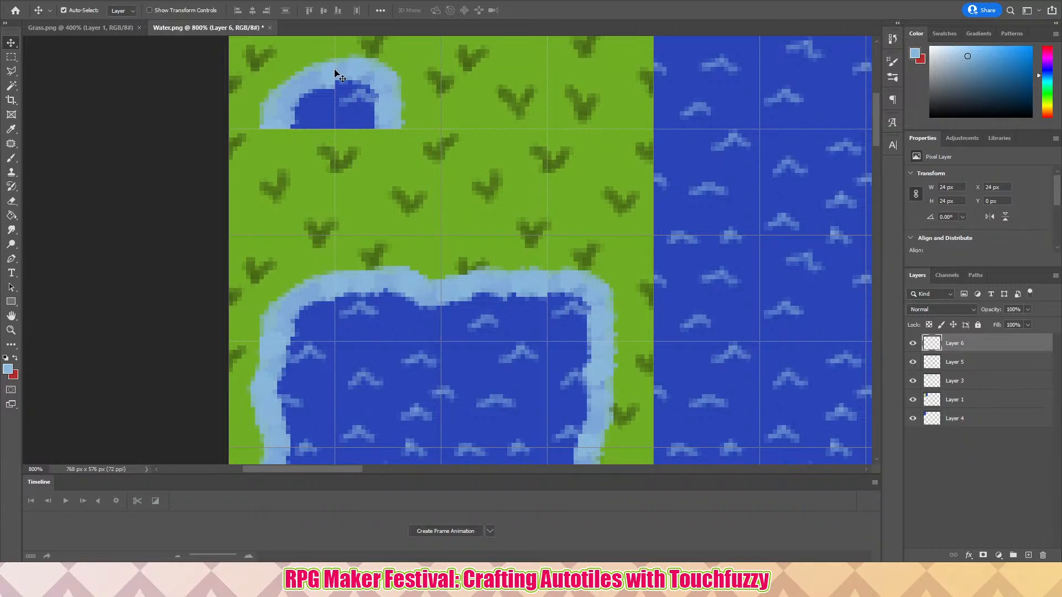
- Copy the merged 24 x 24 px lower-left shoreline corner at X 0, Y 120 px onto a new layer above Layer 3
{"action": "left_click", "coordinate": [968, 384]}
{"action": "scroll", "coordinate": [545, 360], "scroll_direction": "down", "scroll_amount": 3}
{"action": "scroll", "coordinate": [575, 288], "scroll_direction": "up", "scroll_amount": 2}
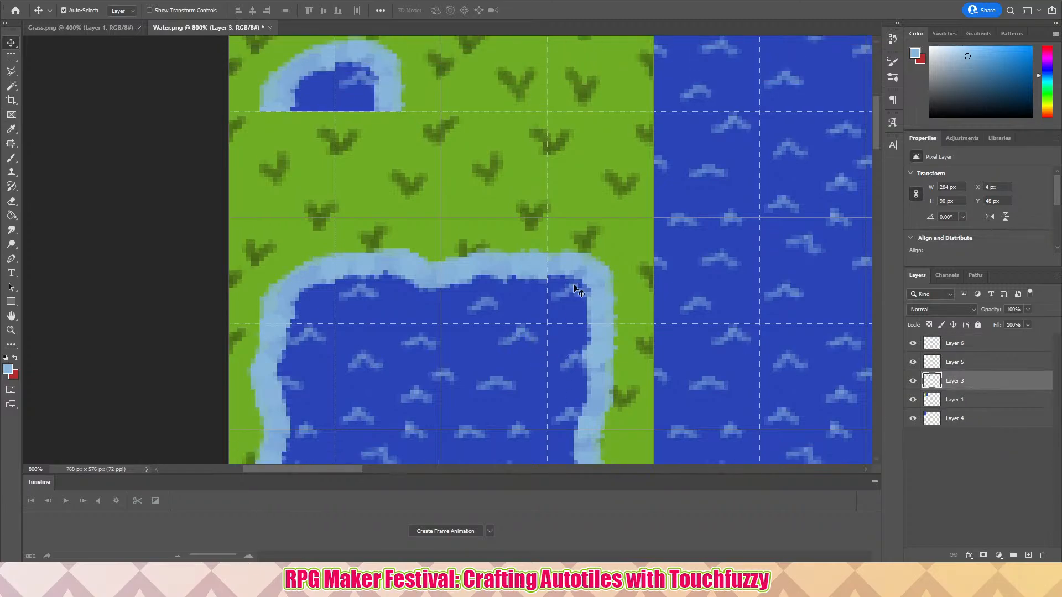
{"action": "scroll", "coordinate": [575, 289], "scroll_direction": "down", "scroll_amount": 5}
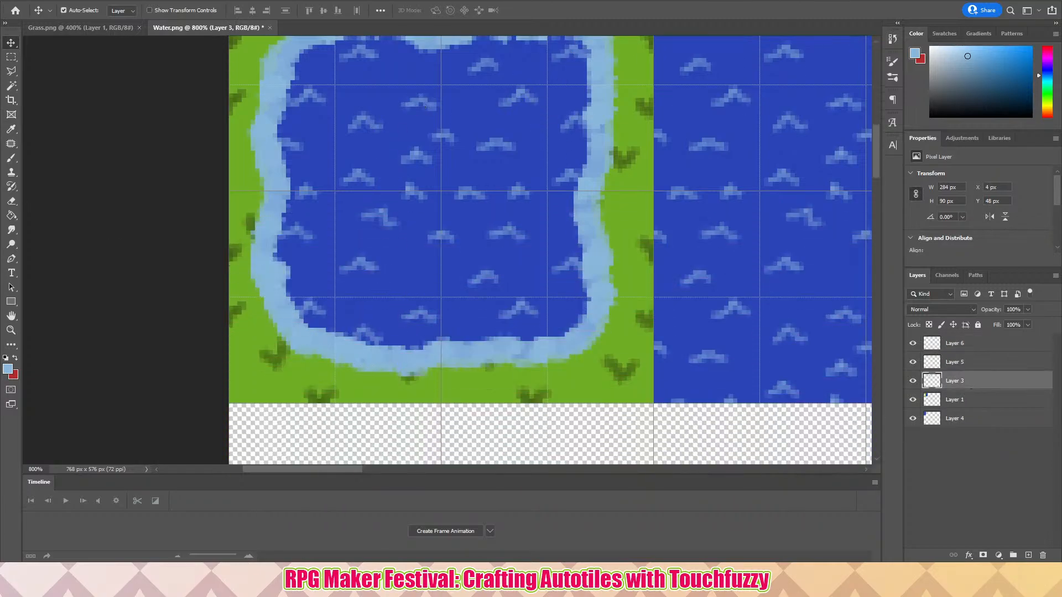
{"action": "left_click", "coordinate": [11, 58]}
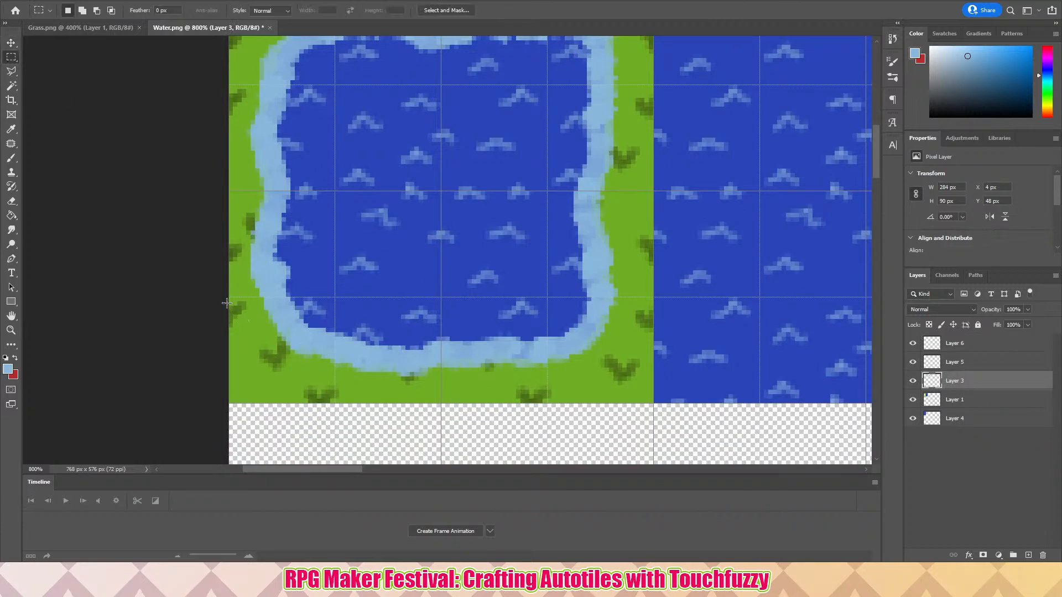
{"action": "left_click_drag", "start_coordinate": [226, 303], "coordinate": [277, 381]}
{"action": "left_click_drag", "start_coordinate": [199, 396], "coordinate": [201, 390]}
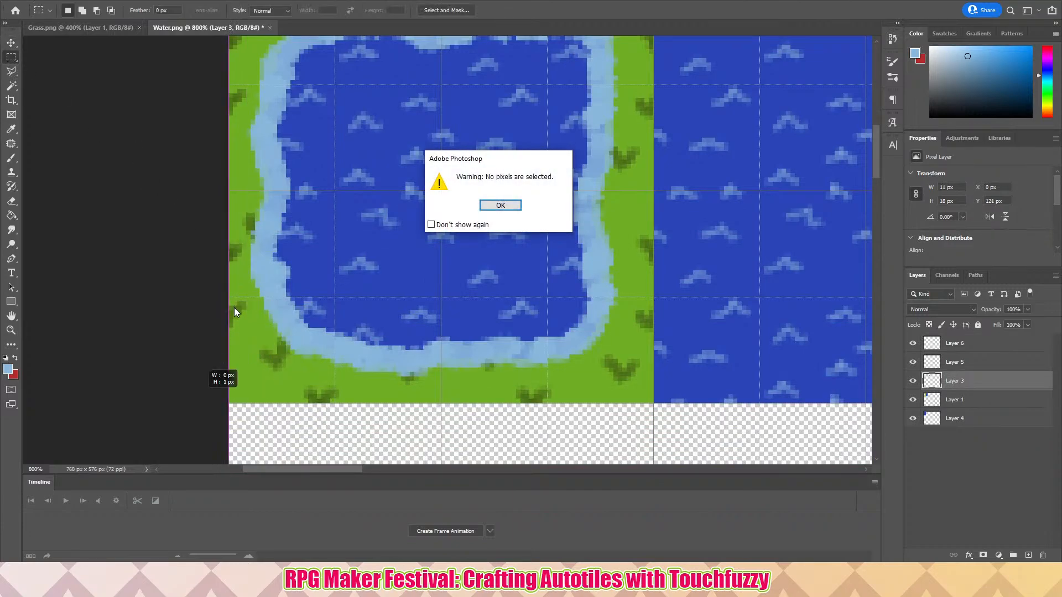
{"action": "left_click", "coordinate": [498, 205]}
{"action": "mouse_move", "coordinate": [224, 299]}
{"action": "left_mouse_down"}
{"action": "mouse_move", "coordinate": [284, 351]}
{"action": "mouse_move", "coordinate": [356, 384]}
{"action": "mouse_move", "coordinate": [338, 404]}
{"action": "left_mouse_up"}
{"action": "scroll", "coordinate": [421, 160], "scroll_direction": "up", "scroll_amount": 4}
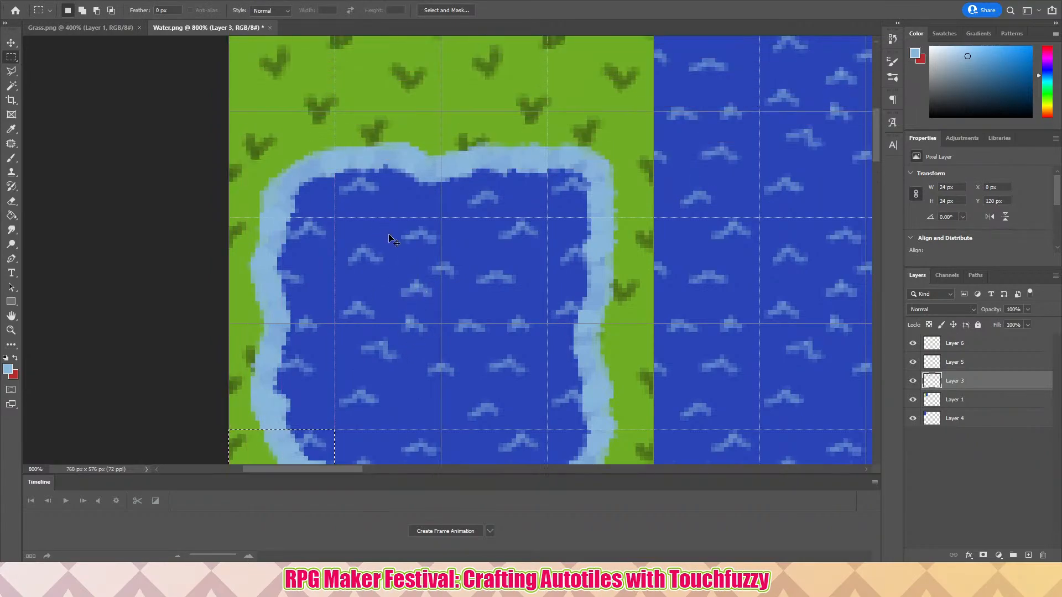
{"action": "key", "text": "ctrl+j"}
- Place the lower-left corner piece directly beneath the upper-left piece of the small pond tile
{"action": "key", "text": "v"}
{"action": "left_click_drag", "start_coordinate": [298, 461], "coordinate": [238, 114]}
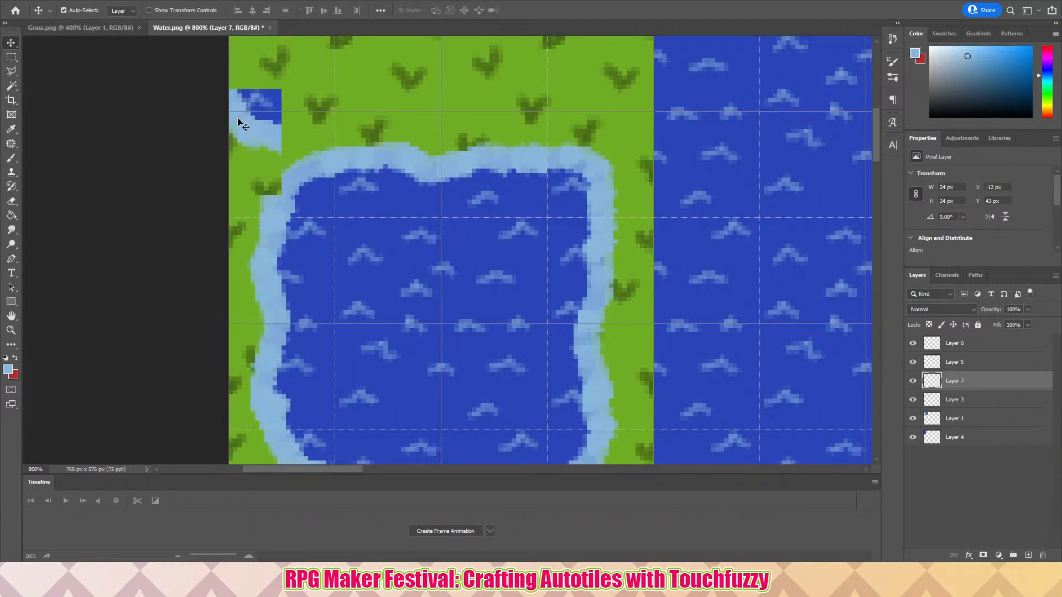
{"action": "scroll", "coordinate": [227, 291], "scroll_direction": "up", "scroll_amount": 3}
{"action": "scroll", "coordinate": [228, 292], "scroll_direction": "up", "scroll_amount": 1}
{"action": "left_click_drag", "start_coordinate": [267, 254], "coordinate": [317, 160]}
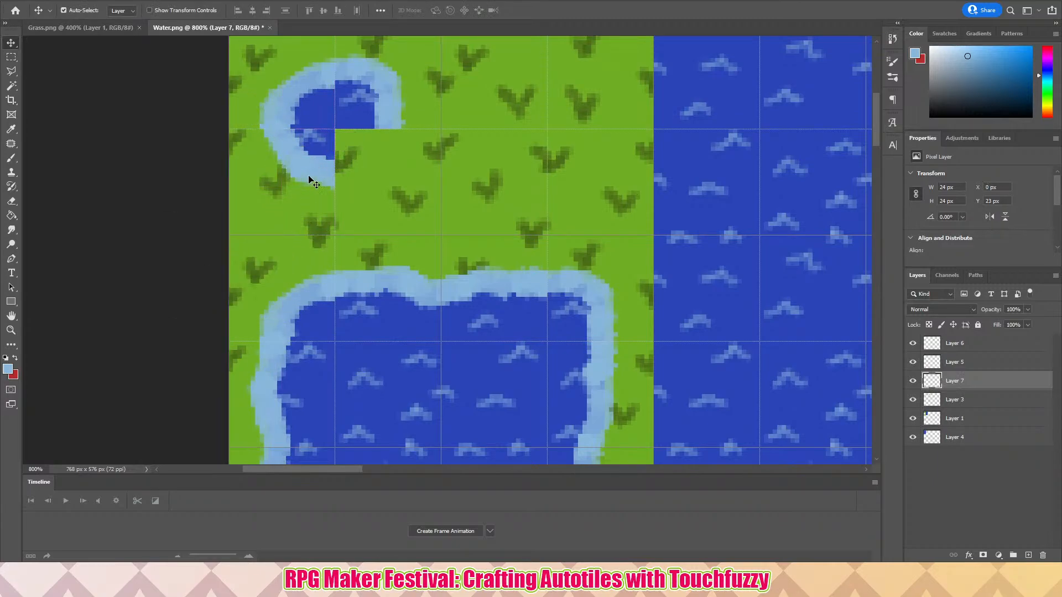
- Copy the merged 24 x 24 px lower-right shoreline corner at X 72, Y 120 px onto a new layer above Layer 7
{"action": "scroll", "coordinate": [488, 244], "scroll_direction": "down", "scroll_amount": 3}
{"action": "scroll", "coordinate": [685, 301], "scroll_direction": "down", "scroll_amount": 5}
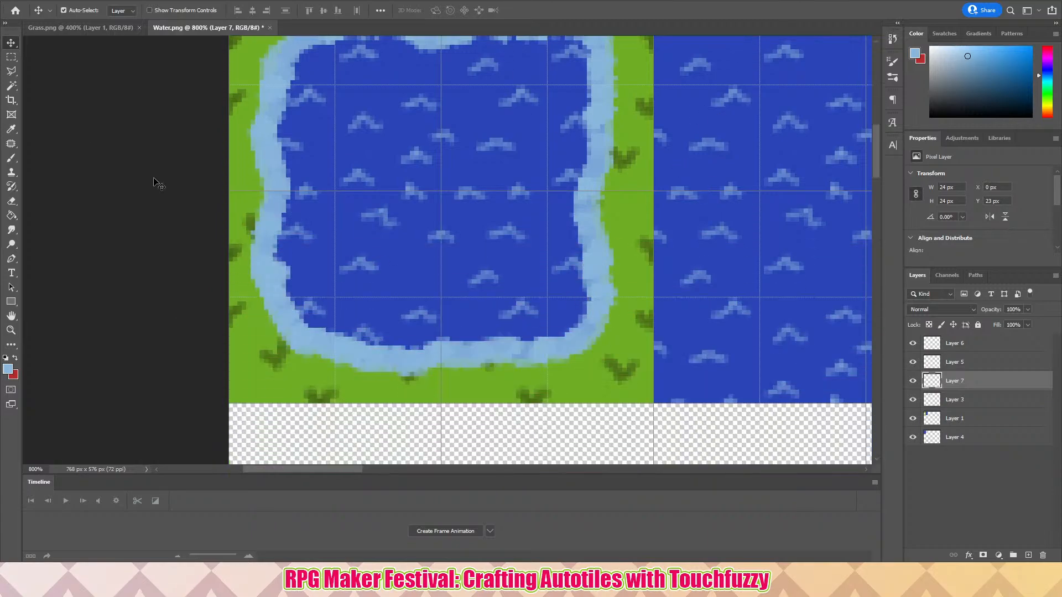
{"action": "left_click", "coordinate": [13, 57]}
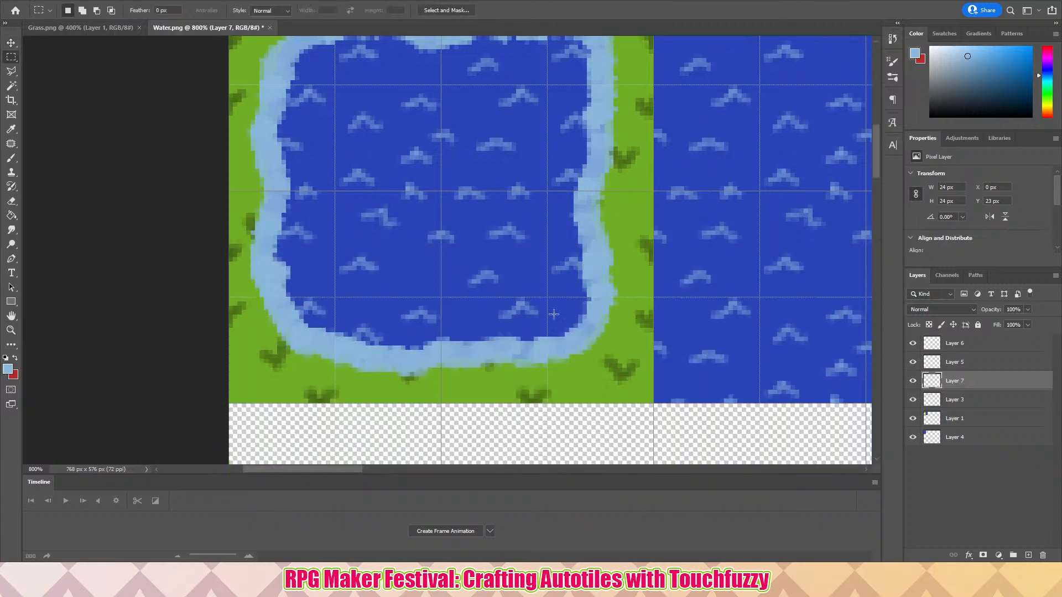
{"action": "left_click_drag", "start_coordinate": [549, 298], "coordinate": [652, 405]}
{"action": "scroll", "coordinate": [543, 260], "scroll_direction": "up", "scroll_amount": 6}
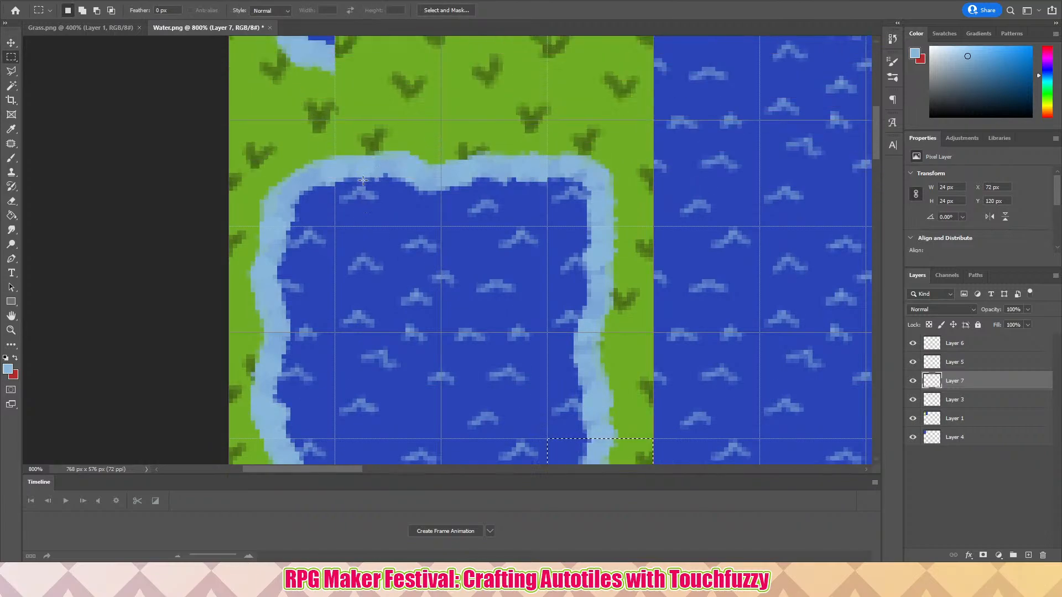
{"action": "key", "text": "ctrl+j"}
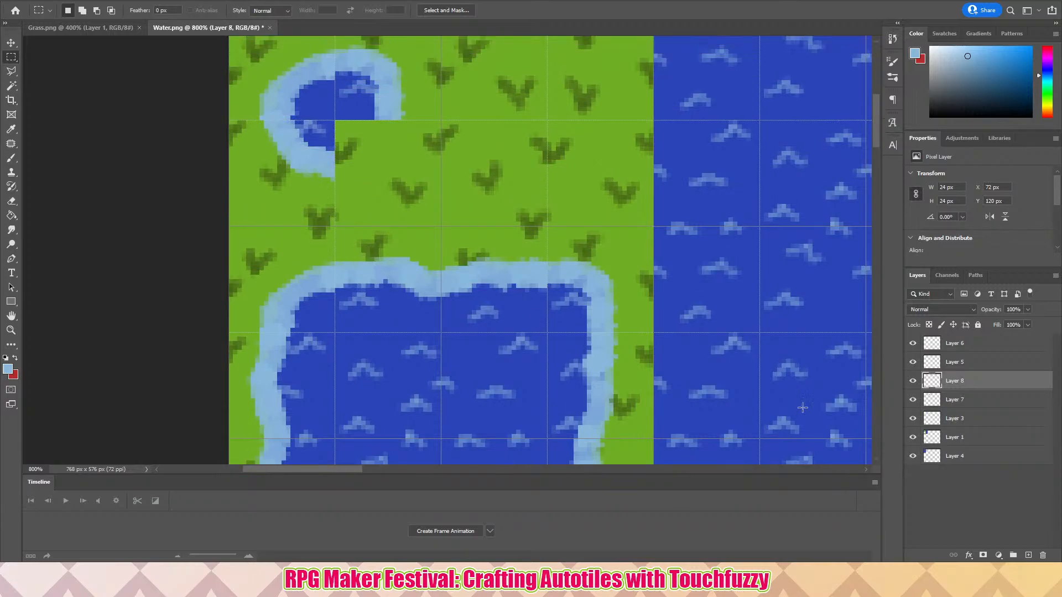
- Place the lower-right corner piece in the small pond tile at X 24, Y 24 px
{"action": "scroll", "coordinate": [538, 227], "scroll_direction": "down", "scroll_amount": 3}
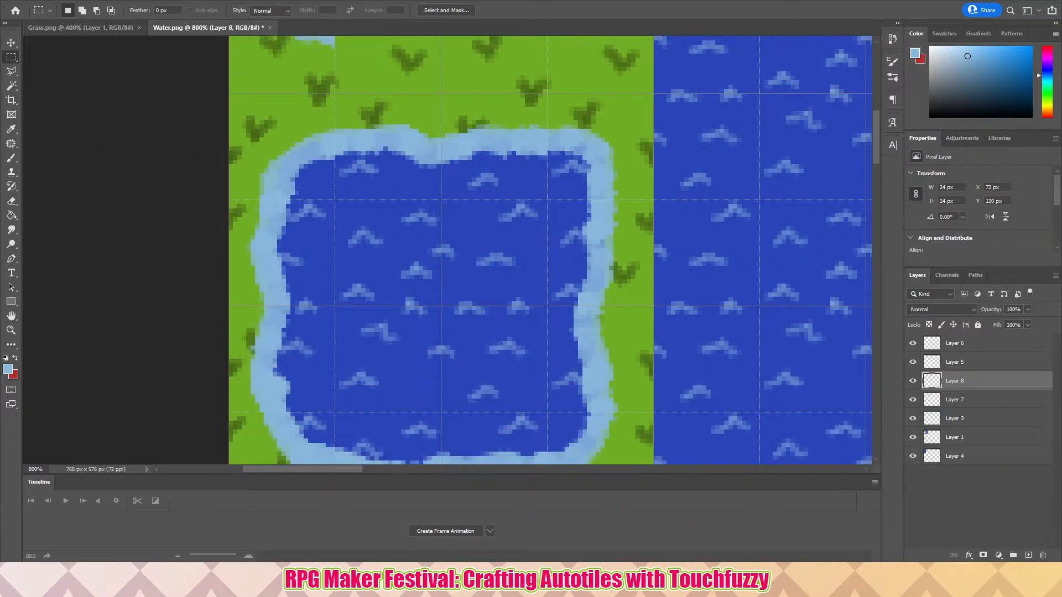
{"action": "left_click", "coordinate": [11, 42]}
{"action": "left_click_drag", "start_coordinate": [596, 317], "coordinate": [353, 118]}
{"action": "scroll", "coordinate": [354, 118], "scroll_direction": "up", "scroll_amount": 3}
{"action": "left_click_drag", "start_coordinate": [383, 270], "coordinate": [404, 204]}
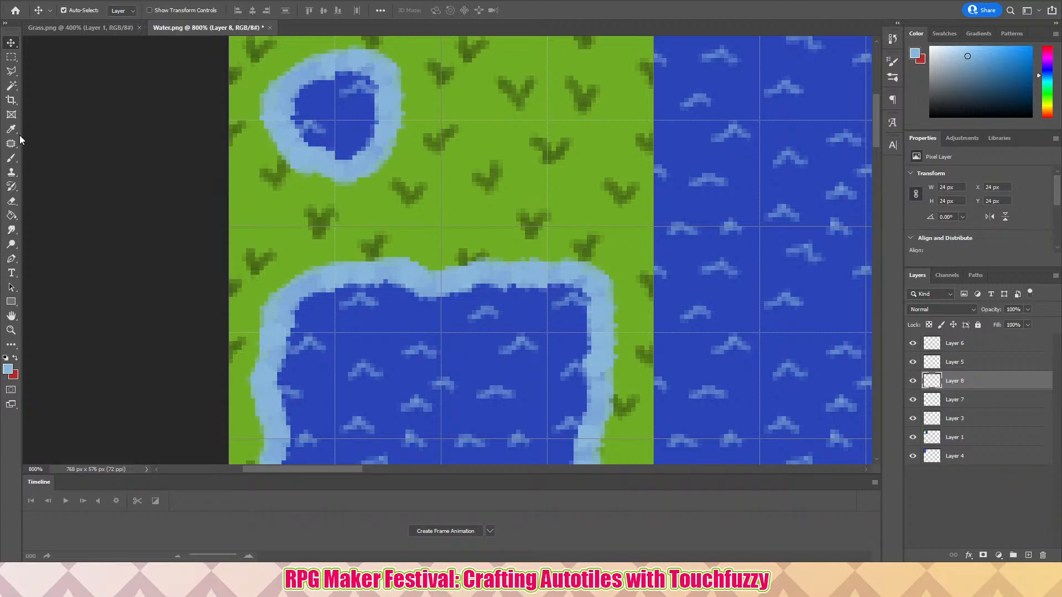
- Copy the merged 24 x 24 px upper-right shoreline corner at X 72, Y 48 px onto a new layer above Layer 3
{"action": "left_click", "coordinate": [11, 158]}
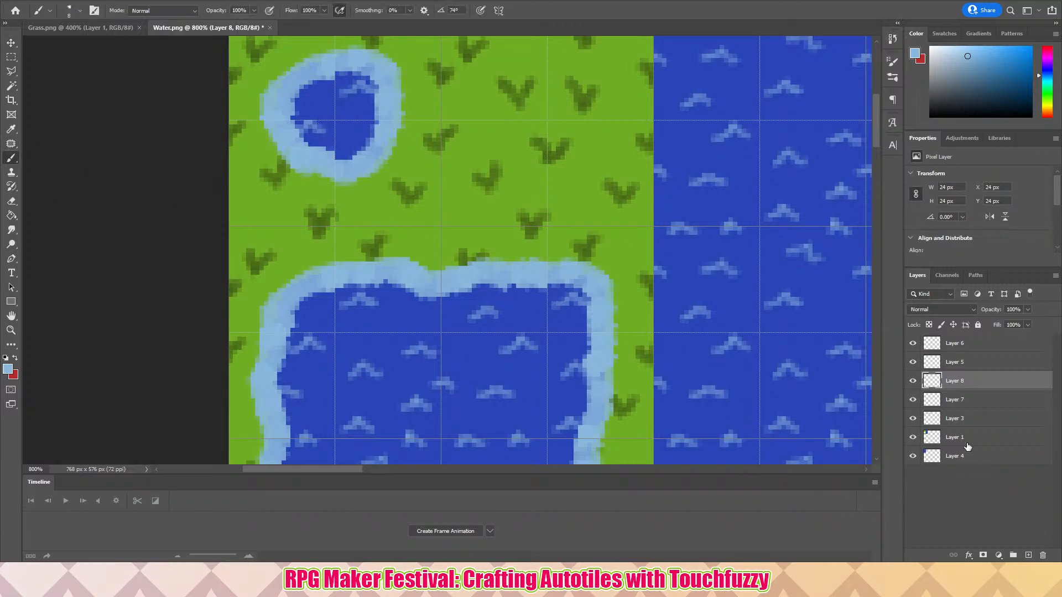
{"action": "left_click", "coordinate": [965, 418]}
{"action": "left_click", "coordinate": [912, 418]}
{"action": "left_click", "coordinate": [912, 418]}
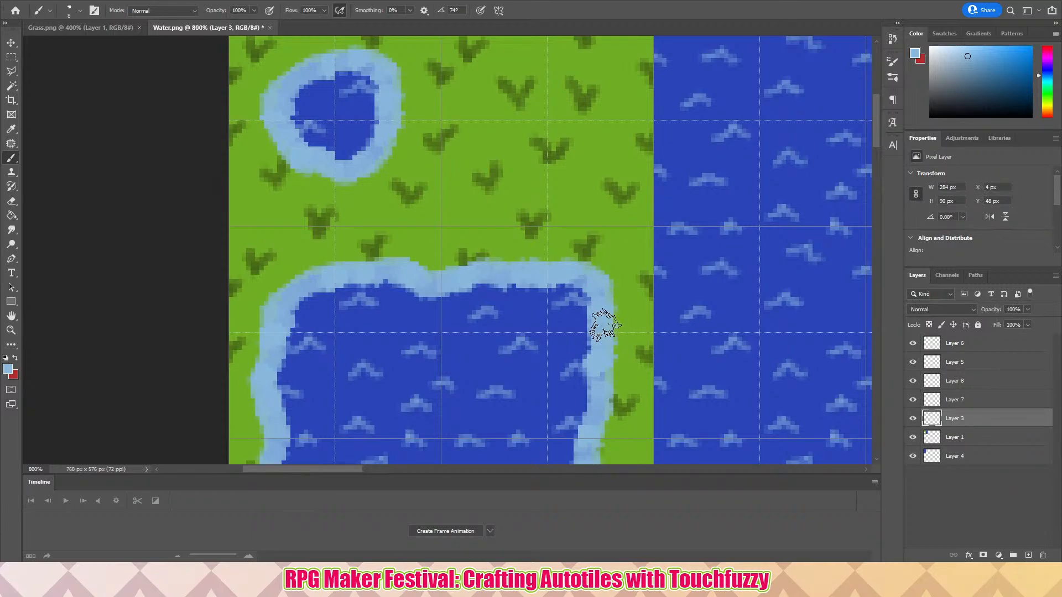
{"action": "left_click", "coordinate": [15, 58]}
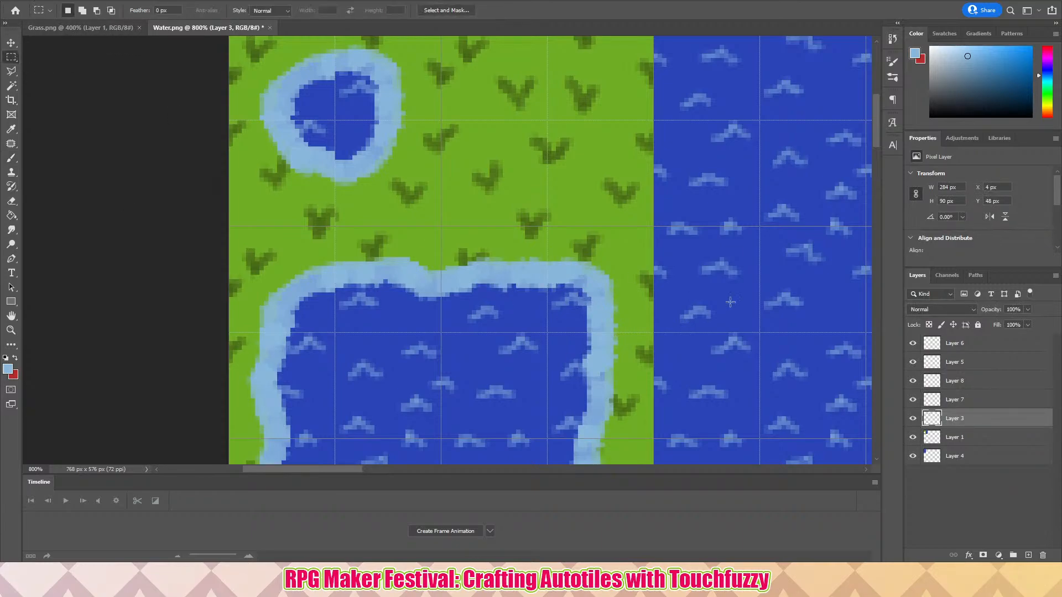
{"action": "left_click_drag", "start_coordinate": [549, 227], "coordinate": [651, 334]}
{"action": "key", "text": "ctrl+j"}
- Bring Layer 9 to the top of the layer stack and place its corner piece at X 24, Y 0 px
{"action": "left_click", "coordinate": [11, 43]}
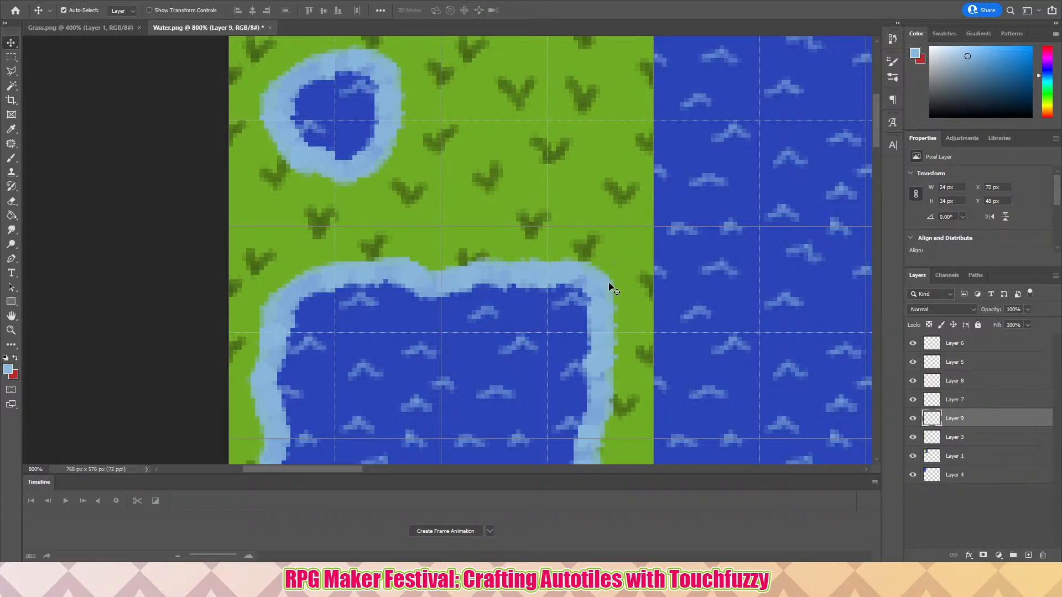
{"action": "left_click_drag", "start_coordinate": [611, 285], "coordinate": [568, 148]}
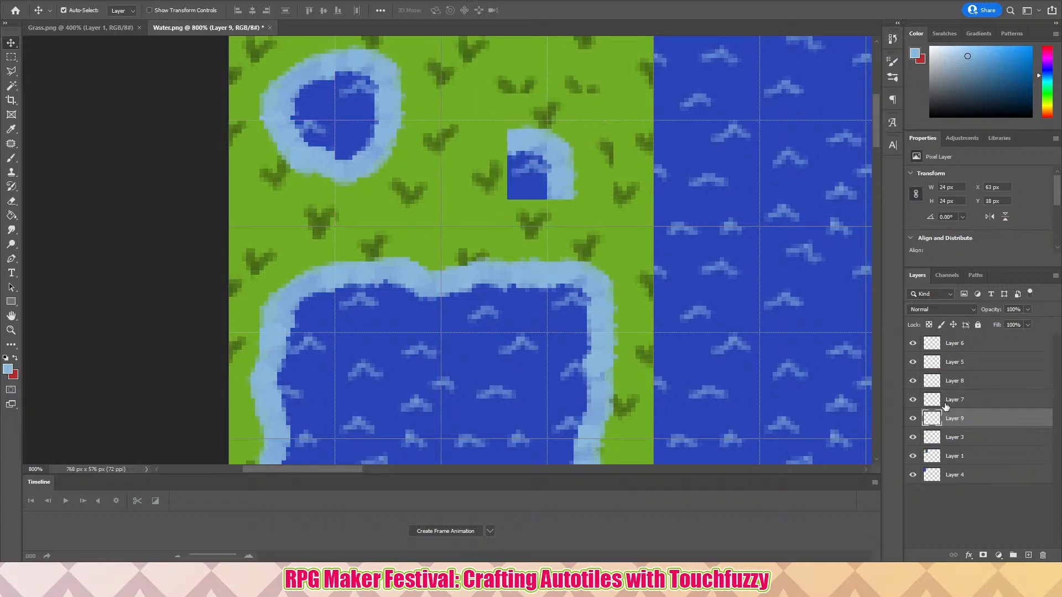
{"action": "left_click_drag", "start_coordinate": [979, 414], "coordinate": [978, 340]}
{"action": "left_click_drag", "start_coordinate": [529, 184], "coordinate": [363, 106]}
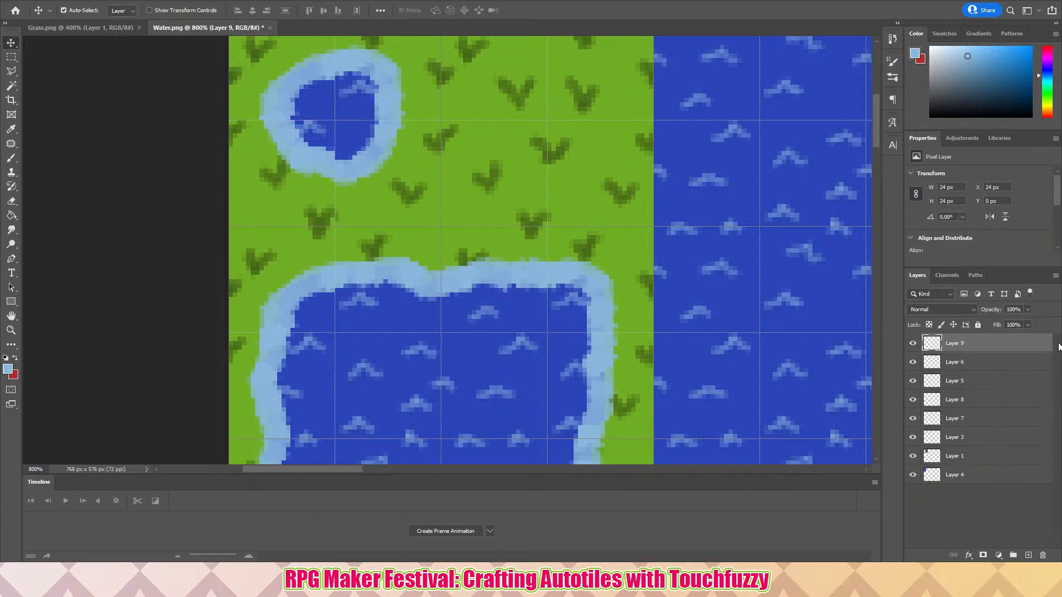
- Hide the pond corner pieces on Layers 8, 5, 6 and 9
{"action": "left_click", "coordinate": [913, 399]}
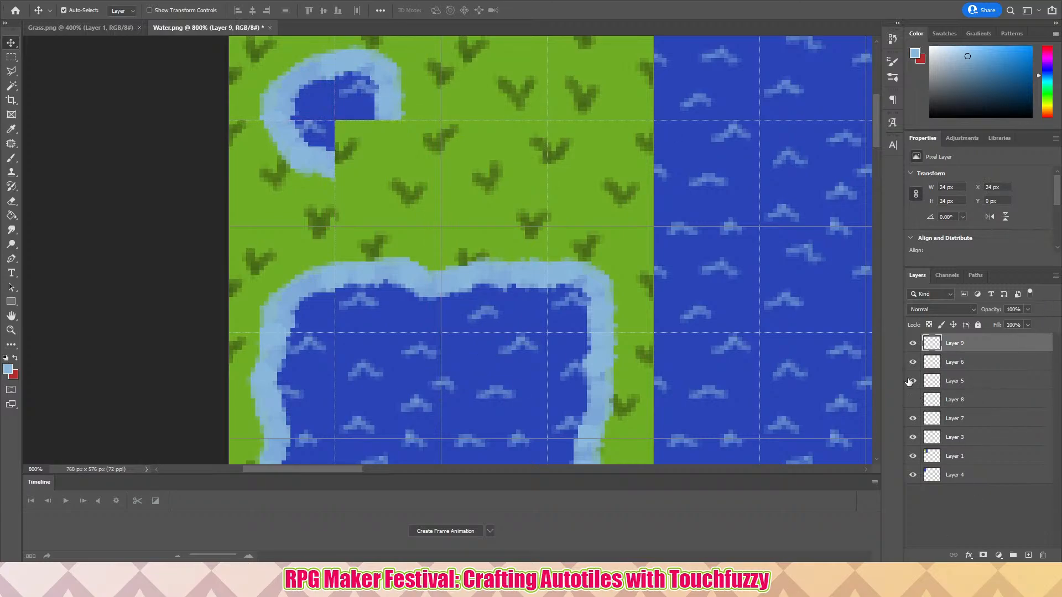
{"action": "left_click", "coordinate": [912, 381]}
{"action": "left_click", "coordinate": [912, 343]}
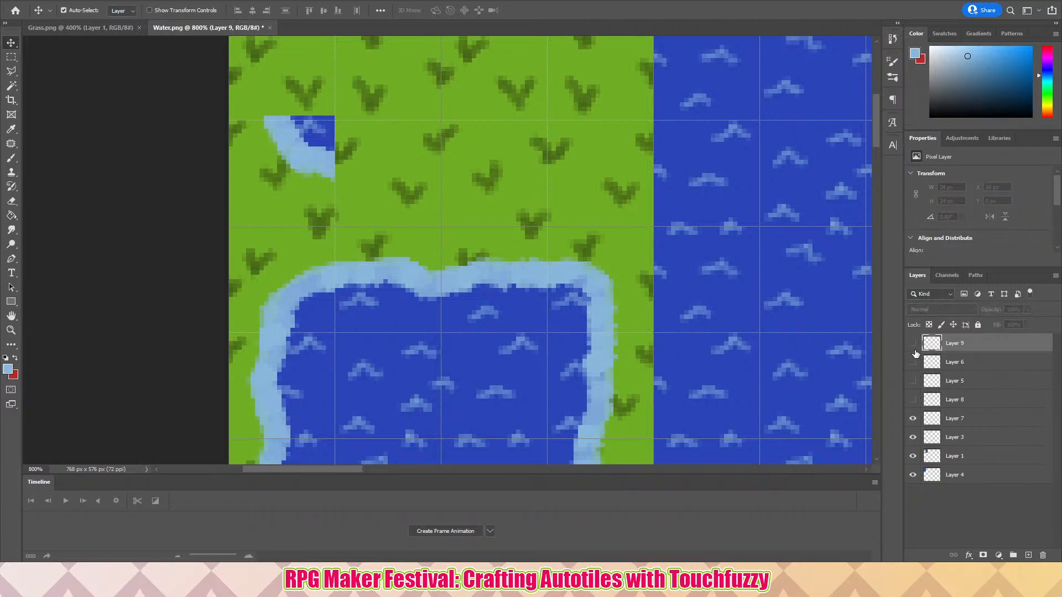
- Nudge the lower-left pond corner piece on Layer 7 down one pixel so it sits at Y 24 px
{"action": "left_click", "coordinate": [912, 361]}
{"action": "left_click", "coordinate": [913, 418]}
{"action": "left_click", "coordinate": [913, 418]}
{"action": "left_click", "coordinate": [914, 425]}
{"action": "left_click", "coordinate": [914, 424]}
{"action": "left_click", "coordinate": [914, 424]}
{"action": "left_click", "coordinate": [915, 424]}
{"action": "left_click", "coordinate": [973, 424]}
{"action": "key", "text": "Down"}
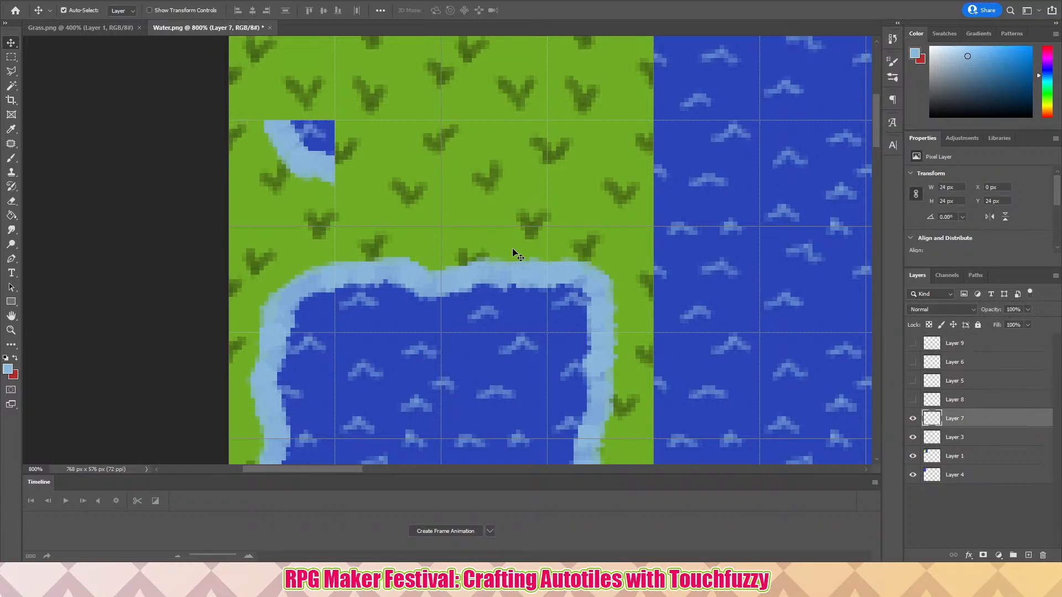
- Check Layer 7 by toggling its visibility, and show Layers 8, 5, 6 and 9 to assemble the small pond
{"action": "left_click", "coordinate": [920, 418]}
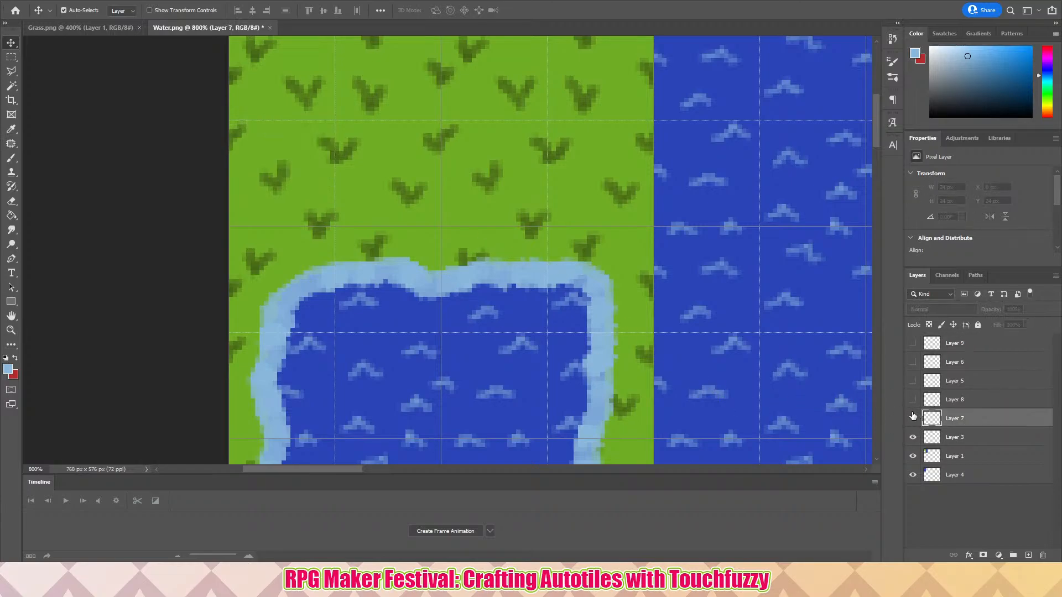
{"action": "left_click", "coordinate": [913, 416]}
{"action": "left_click", "coordinate": [912, 401]}
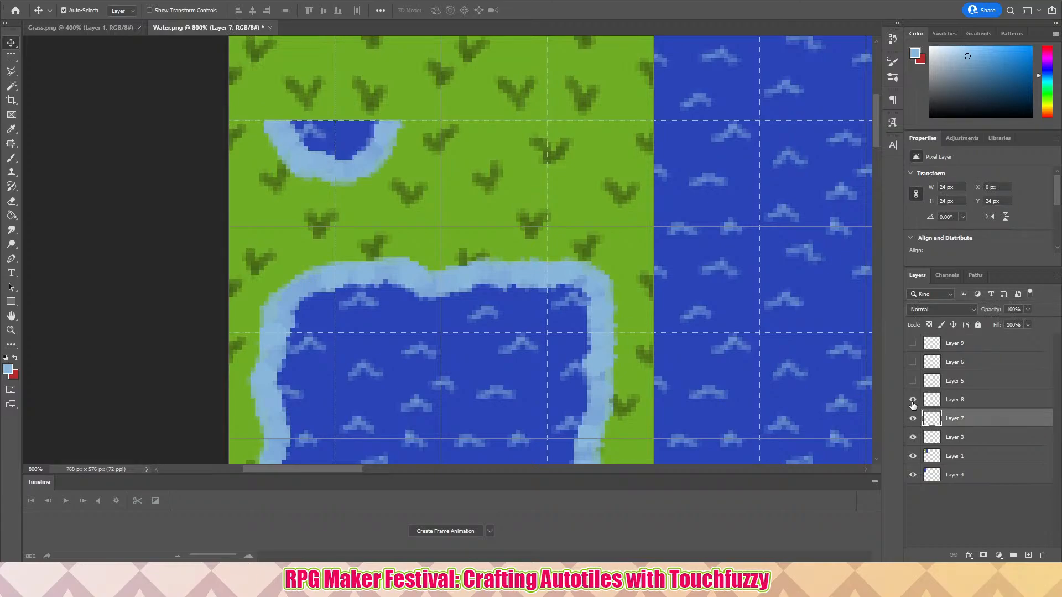
{"action": "left_click", "coordinate": [912, 381]}
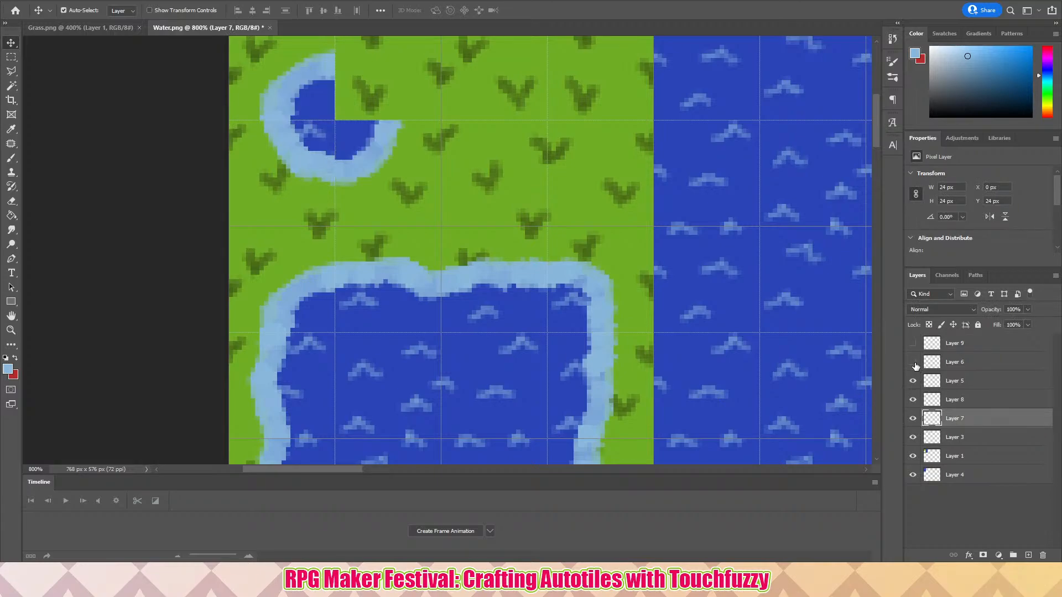
{"action": "left_click", "coordinate": [913, 363]}
{"action": "left_click", "coordinate": [913, 344]}
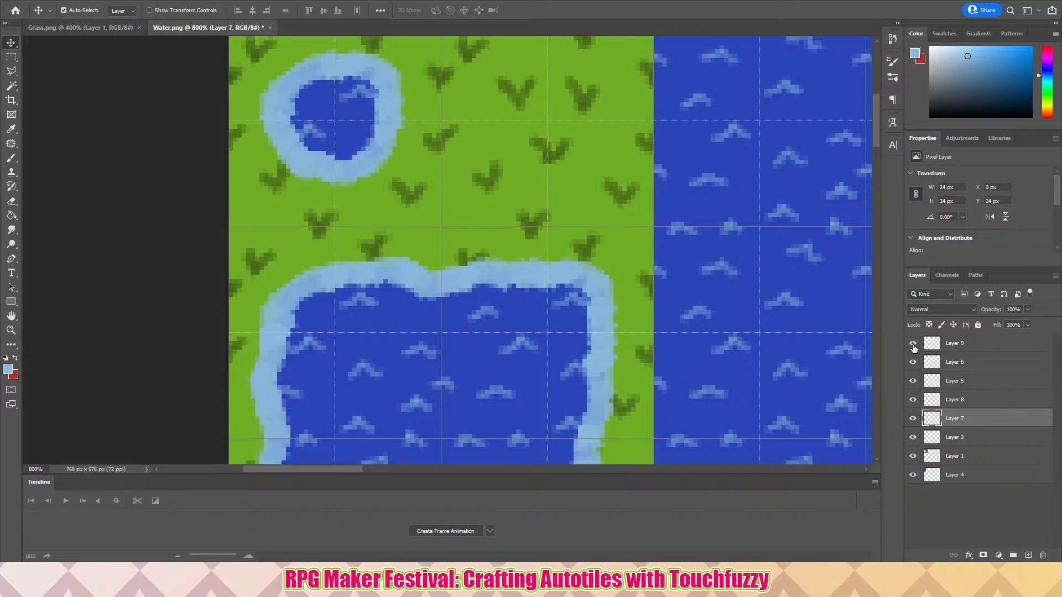
- Compare the upper-right pond pieces on Layers 9 and 6 by toggling their visibility, leaving only Layer 9 shown
{"action": "left_click", "coordinate": [913, 345]}
{"action": "left_click", "coordinate": [913, 344]}
{"action": "left_click", "coordinate": [913, 344]}
{"action": "left_click", "coordinate": [913, 343]}
{"action": "left_click", "coordinate": [914, 344]}
{"action": "left_click", "coordinate": [913, 344]}
{"action": "left_click", "coordinate": [913, 343]}
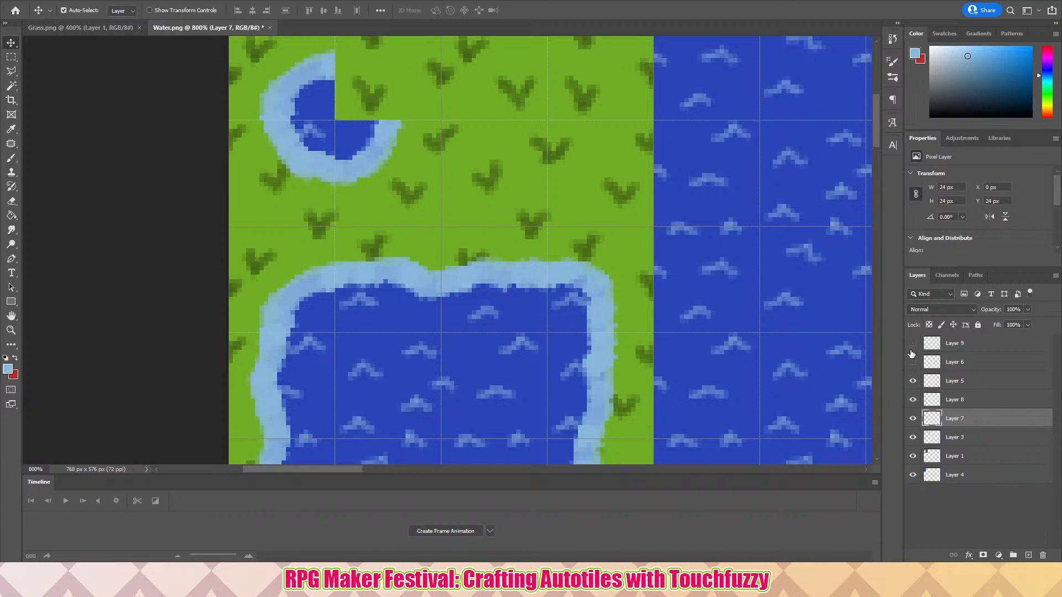
{"action": "left_click", "coordinate": [912, 362]}
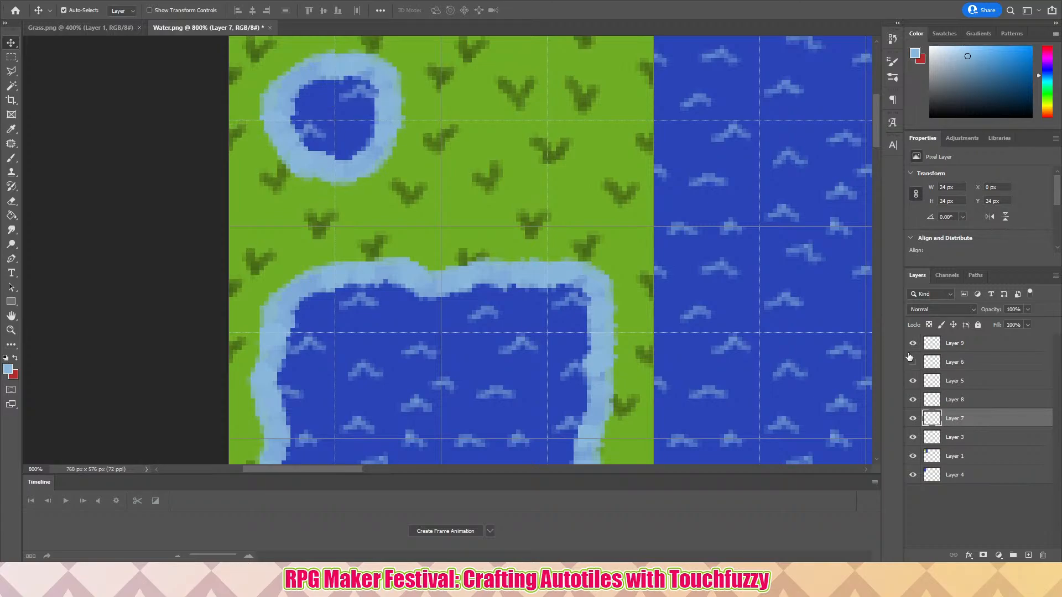
- Nudge the upper-right pond piece on Layer 9 up one pixel to Y 0 px and check it by toggling its visibility
{"action": "left_click", "coordinate": [957, 351]}
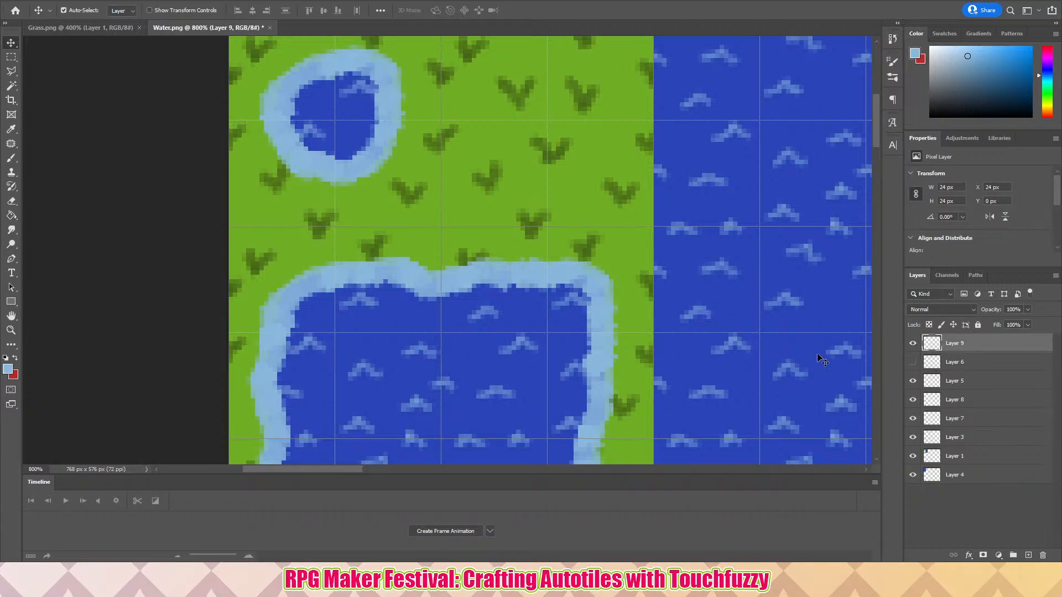
{"action": "left_click", "coordinate": [908, 344]}
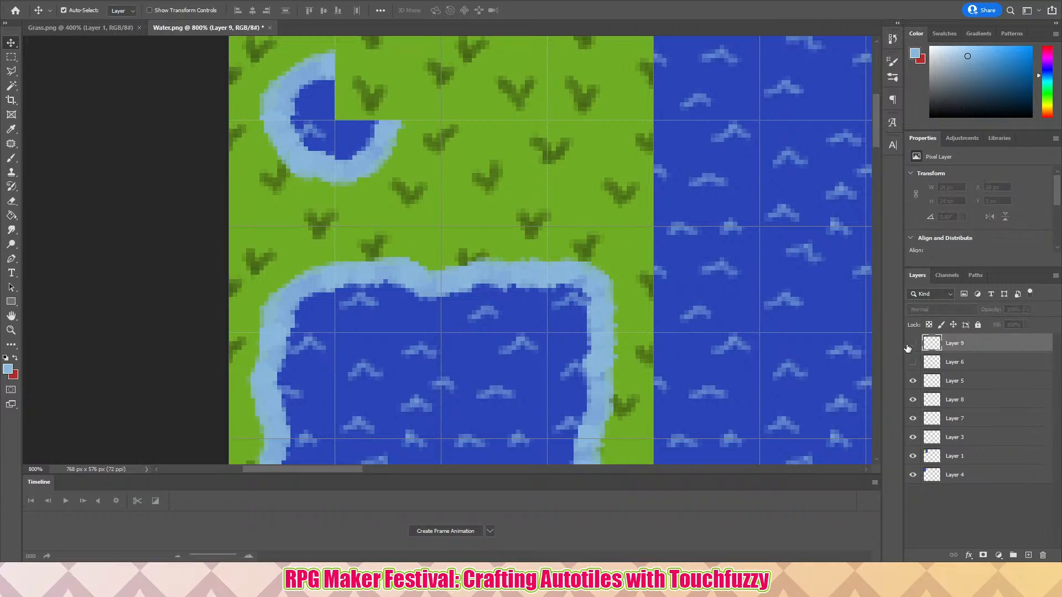
{"action": "left_click", "coordinate": [908, 345]}
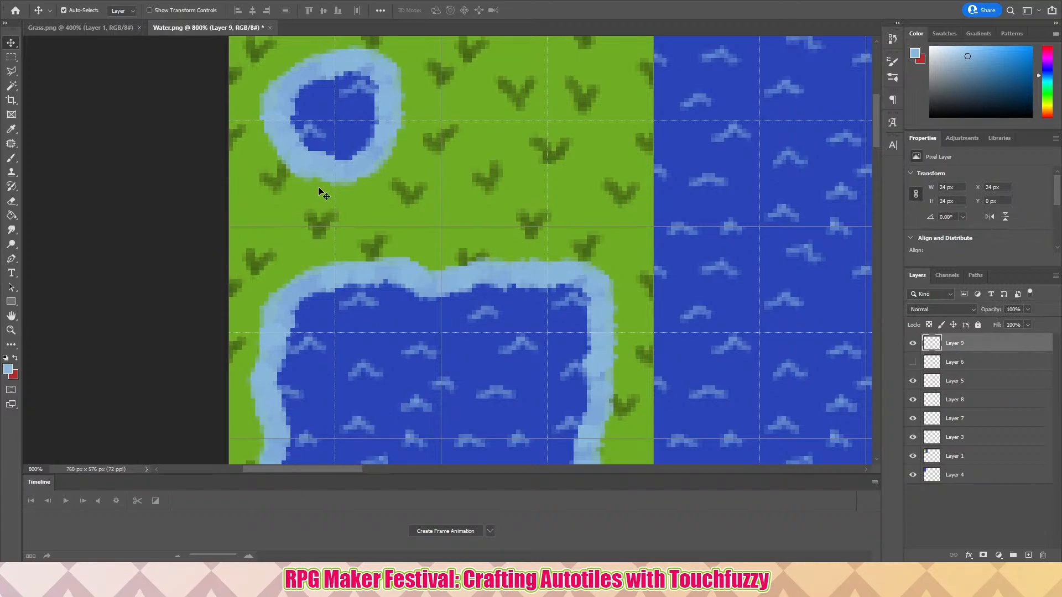
- Examine the assembled small pond and the large pond's shoreline against the tile grid
{"action": "scroll", "coordinate": [429, 260], "scroll_direction": "down", "scroll_amount": 2}
{"action": "scroll", "coordinate": [429, 260], "scroll_direction": "up", "scroll_amount": 3}
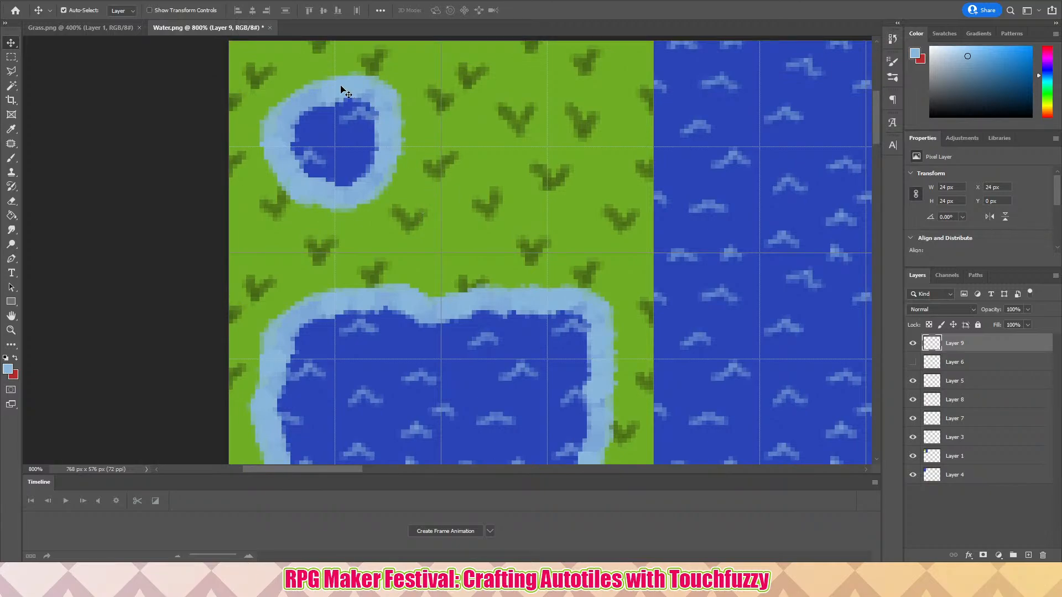
{"action": "scroll", "coordinate": [481, 292], "scroll_direction": "down", "scroll_amount": 10}
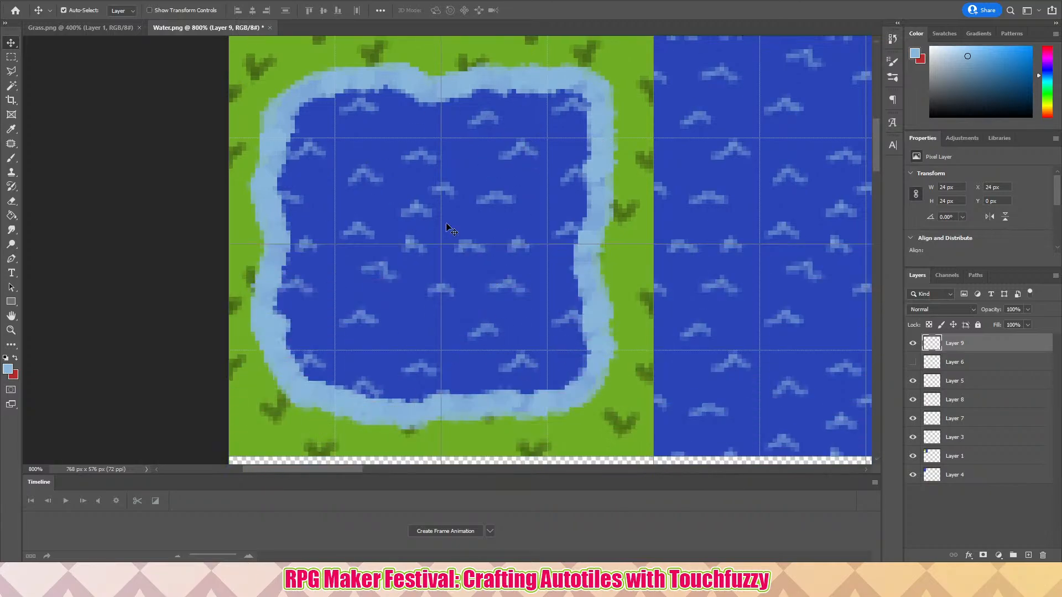
{"action": "scroll", "coordinate": [450, 230], "scroll_direction": "up", "scroll_amount": 9}
{"action": "scroll", "coordinate": [563, 178], "scroll_direction": "up", "scroll_amount": 3}
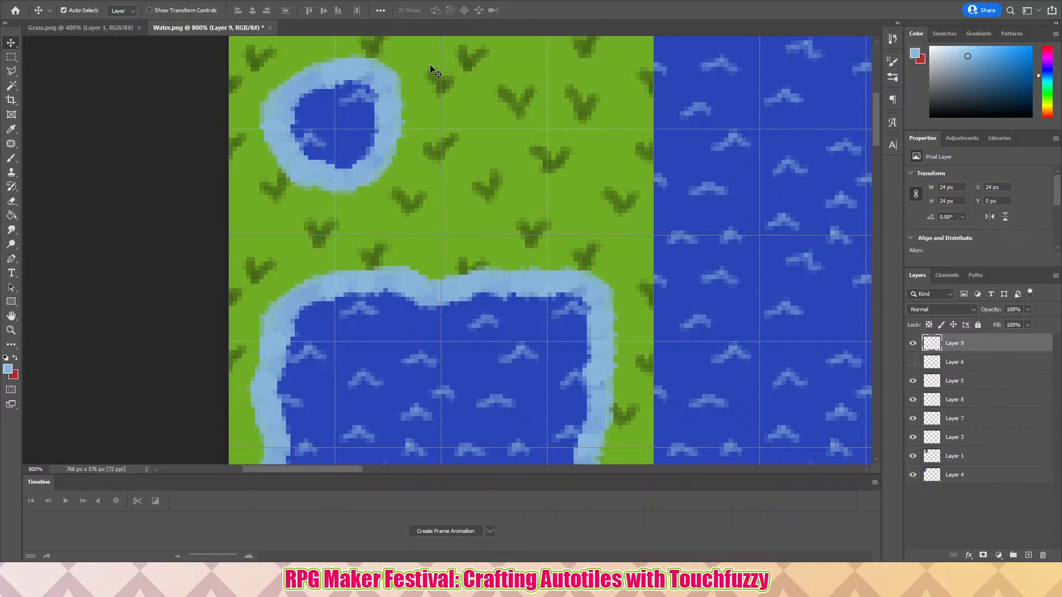
{"action": "scroll", "coordinate": [457, 214], "scroll_direction": "down", "scroll_amount": 3}
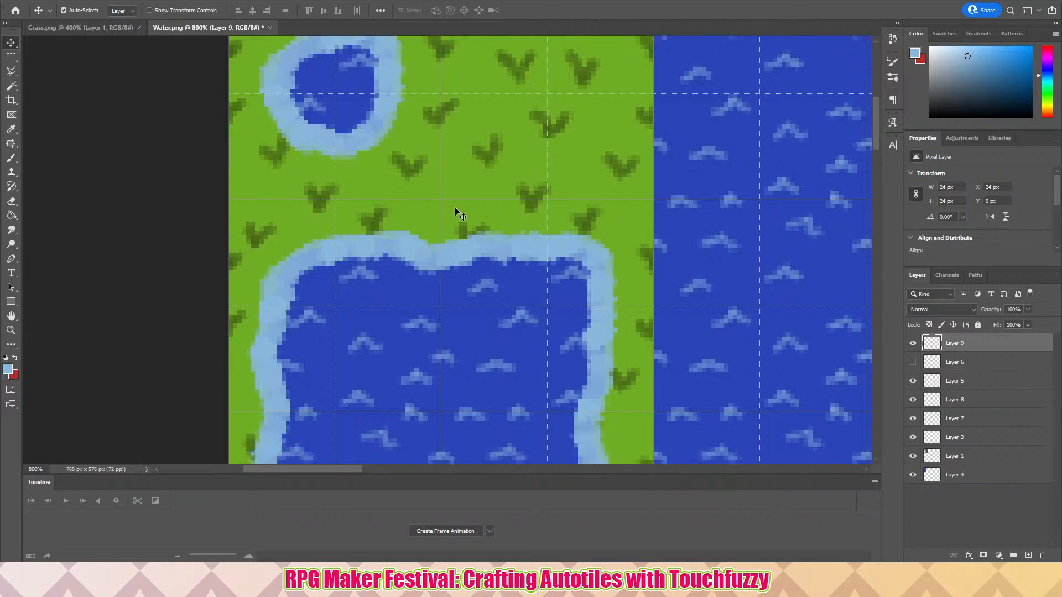
{"action": "scroll", "coordinate": [498, 292], "scroll_direction": "up", "scroll_amount": 4}
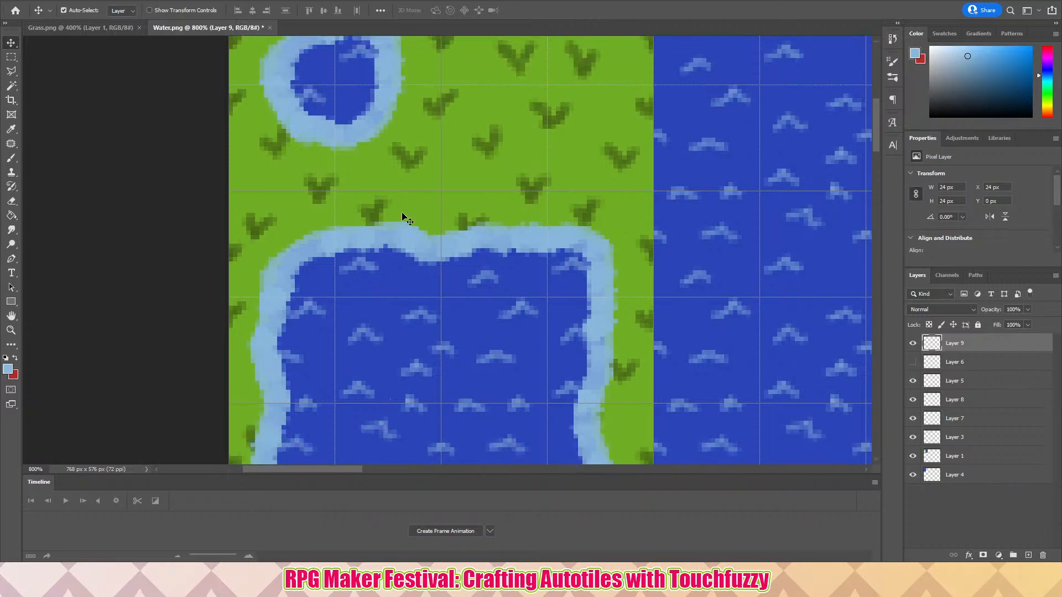
{"action": "scroll", "coordinate": [471, 152], "scroll_direction": "down", "scroll_amount": 1}
{"action": "scroll", "coordinate": [469, 161], "scroll_direction": "up", "scroll_amount": 2}
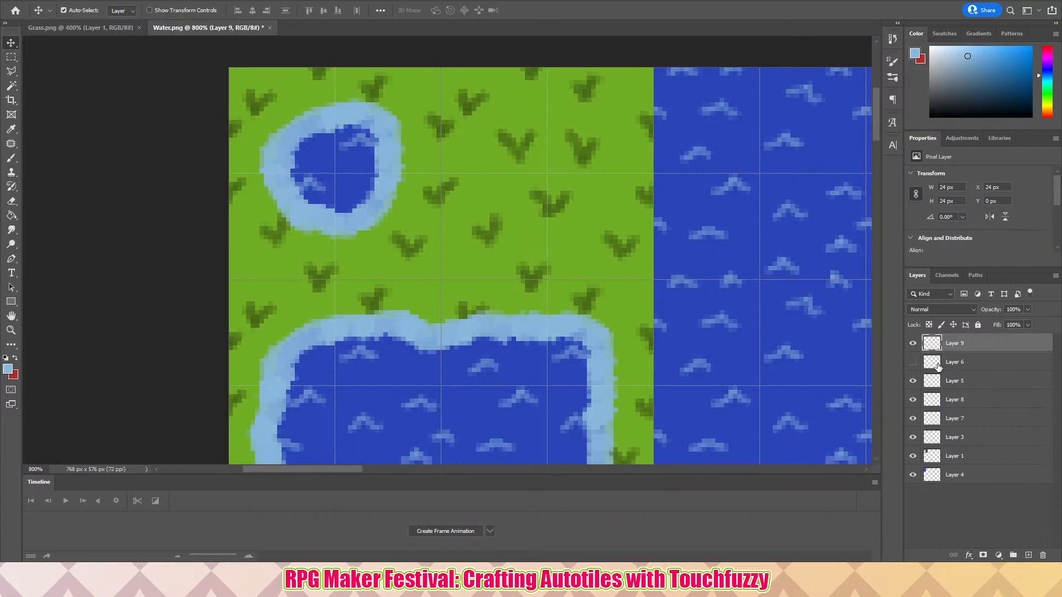
- Delete the hidden Layer 6 and merge Layers 9, 5, 8 and 7 into one layer
{"action": "left_click", "coordinate": [948, 363]}
{"action": "key", "text": "Delete"}
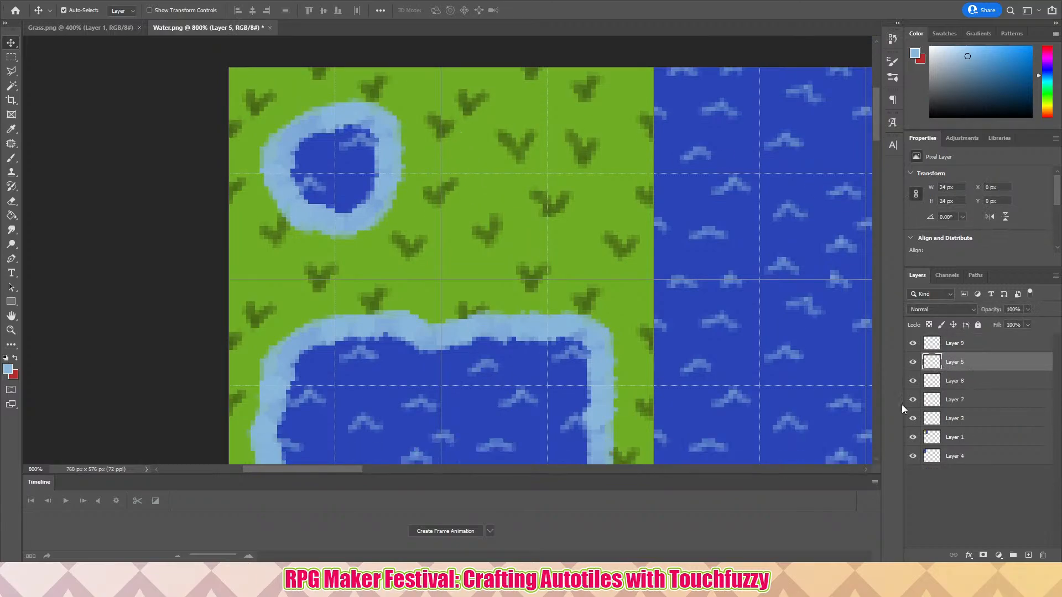
{"action": "left_click", "coordinate": [980, 347]}
{"action": "left_click", "coordinate": [982, 400], "text": "shift"}
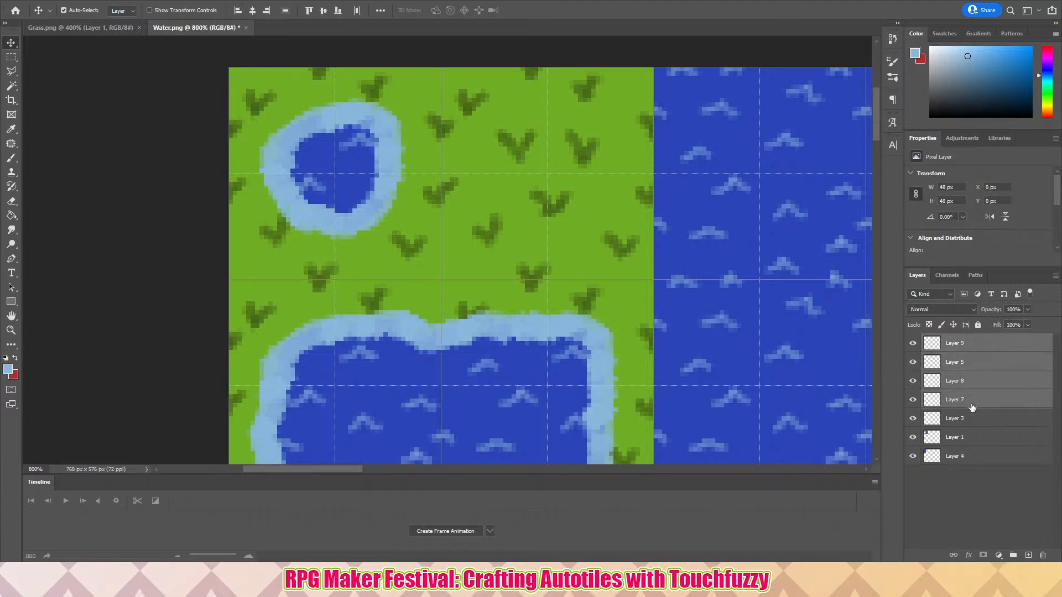
{"action": "right_click", "coordinate": [962, 407]}
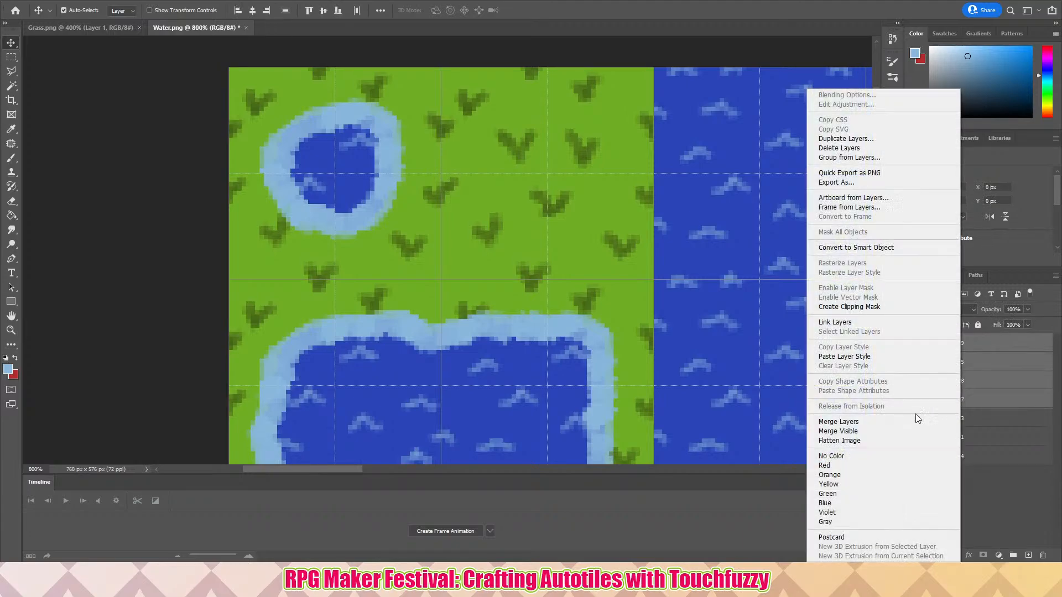
{"action": "left_click", "coordinate": [869, 423]}
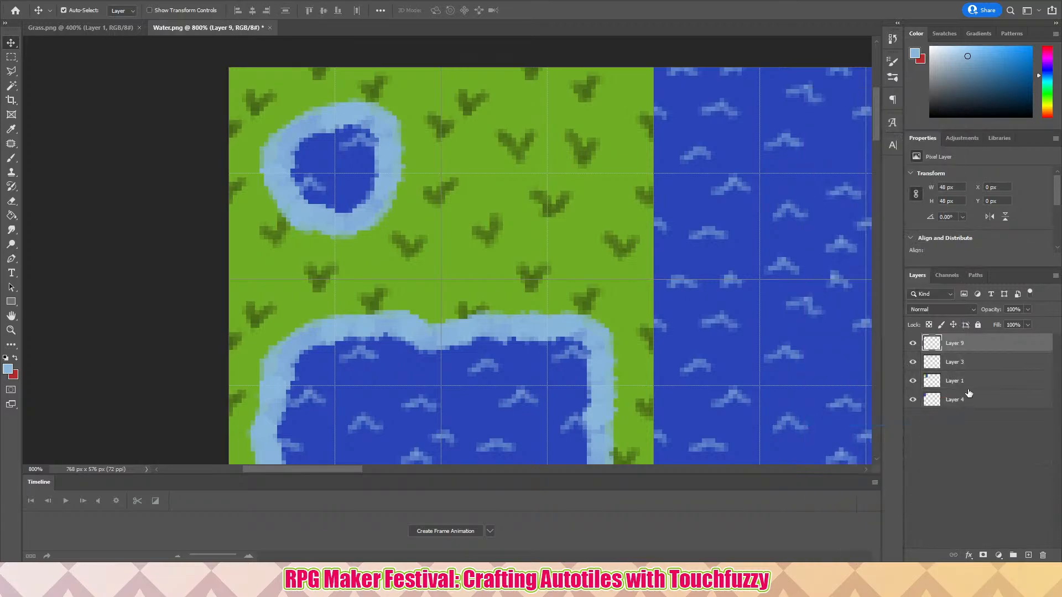
- Rename Layer 4 to Water and Layer 1 to Grass
{"action": "left_click", "coordinate": [964, 390]}
{"action": "left_click", "coordinate": [964, 363]}
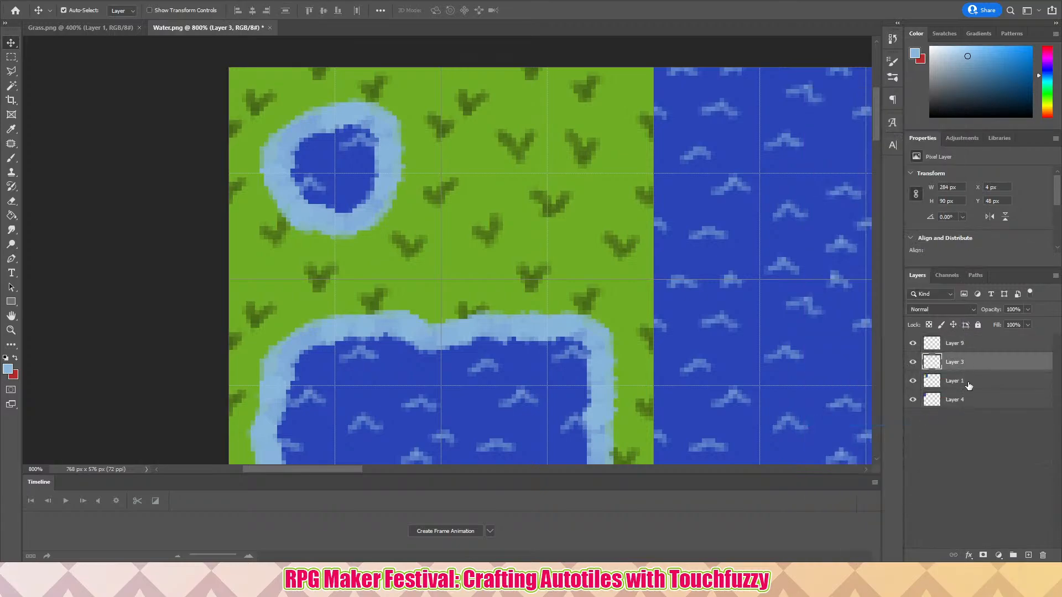
{"action": "left_click", "coordinate": [965, 385]}
{"action": "left_click", "coordinate": [966, 400]}
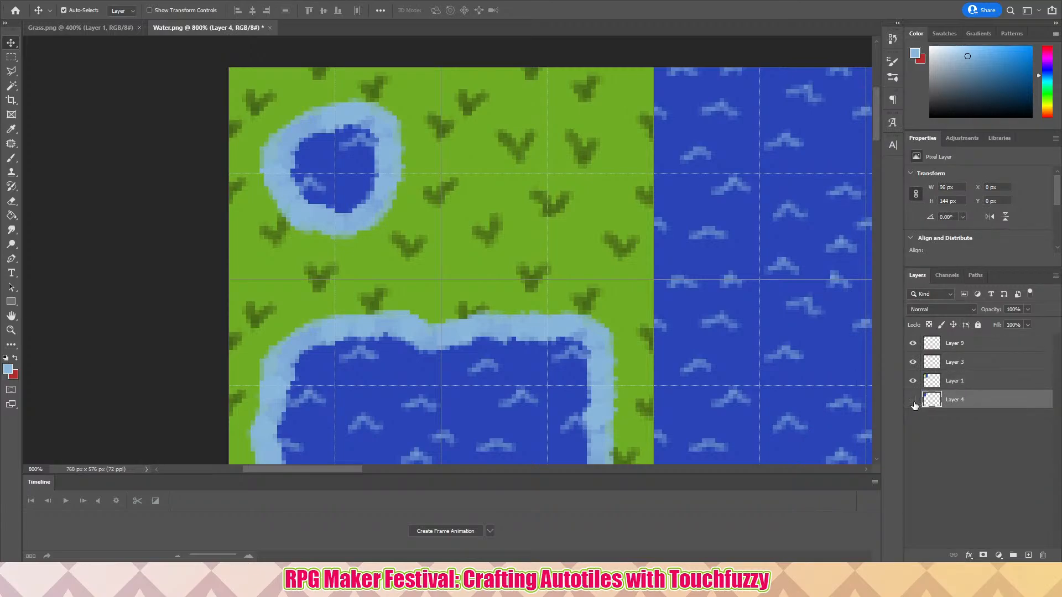
{"action": "double_click", "coordinate": [964, 400]}
{"action": "type", "text": "Water"}
{"action": "left_click", "coordinate": [958, 378]}
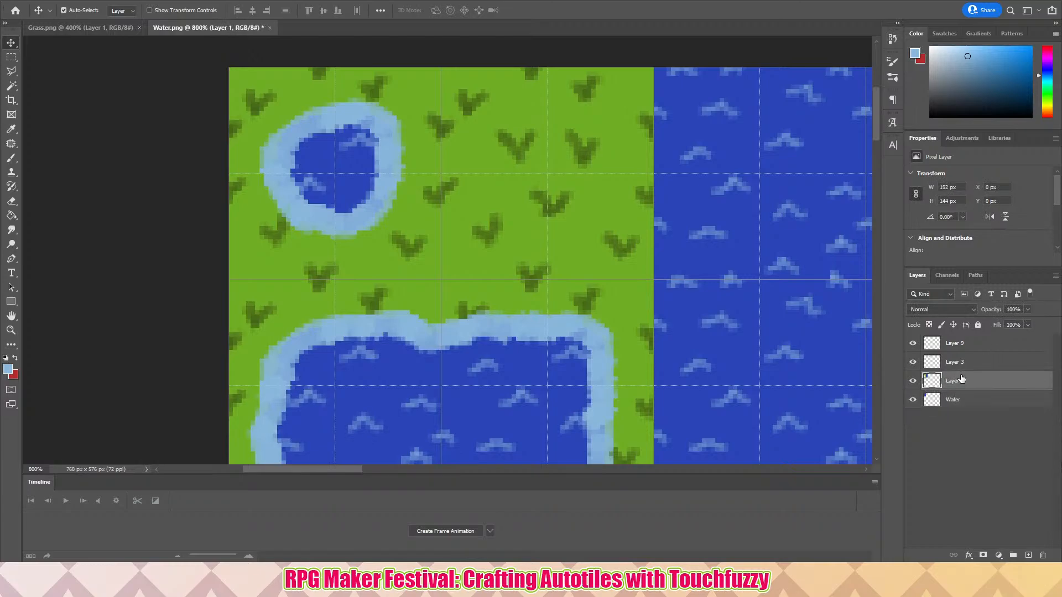
{"action": "double_click", "coordinate": [955, 380]}
{"action": "type", "text": "Grass"}
- Rename Layer 3 to Shore
{"action": "left_click", "coordinate": [963, 362]}
{"action": "double_click", "coordinate": [963, 363]}
{"action": "type", "text": "S"}
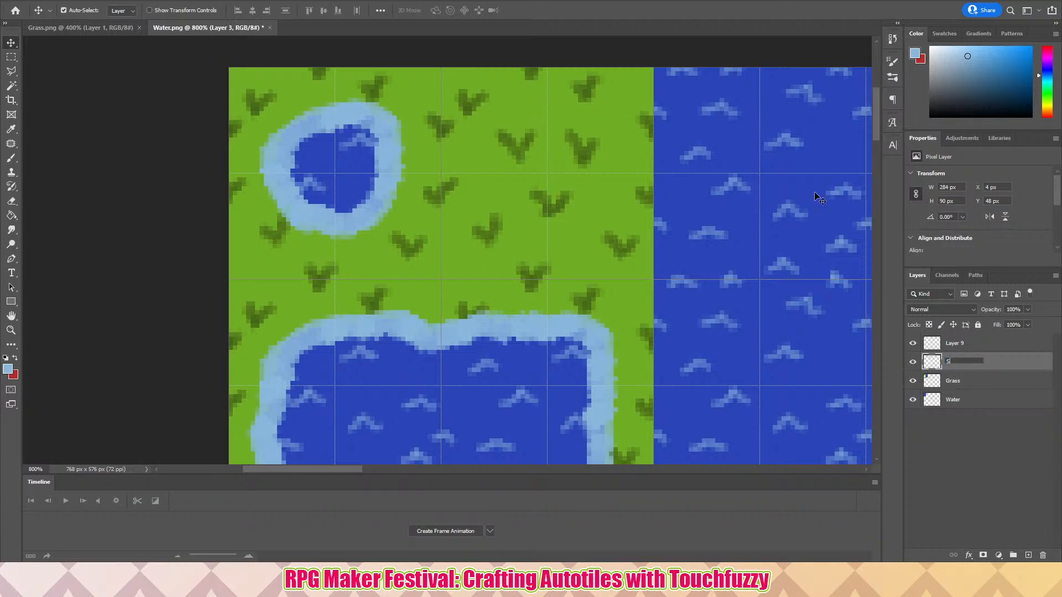
{"action": "type", "text": "hore"}
{"action": "key", "text": "Return"}
- Examine the full autotile layout, including the small pond, the large pond's shoreline and the adjoining water area
{"action": "scroll", "coordinate": [438, 249], "scroll_direction": "down", "scroll_amount": 5}
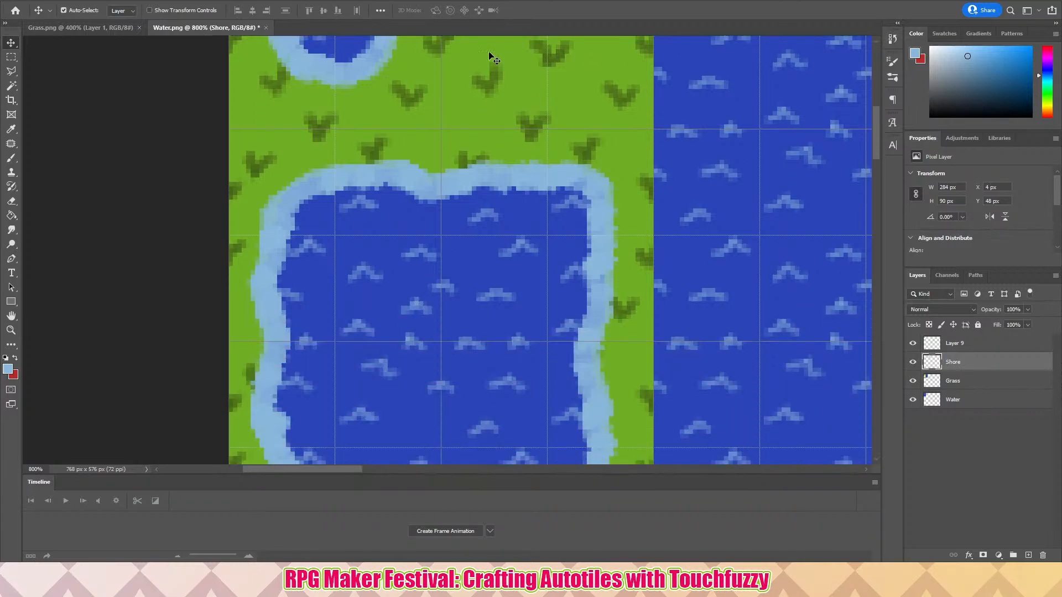
{"action": "scroll", "coordinate": [545, 297], "scroll_direction": "down", "scroll_amount": 4}
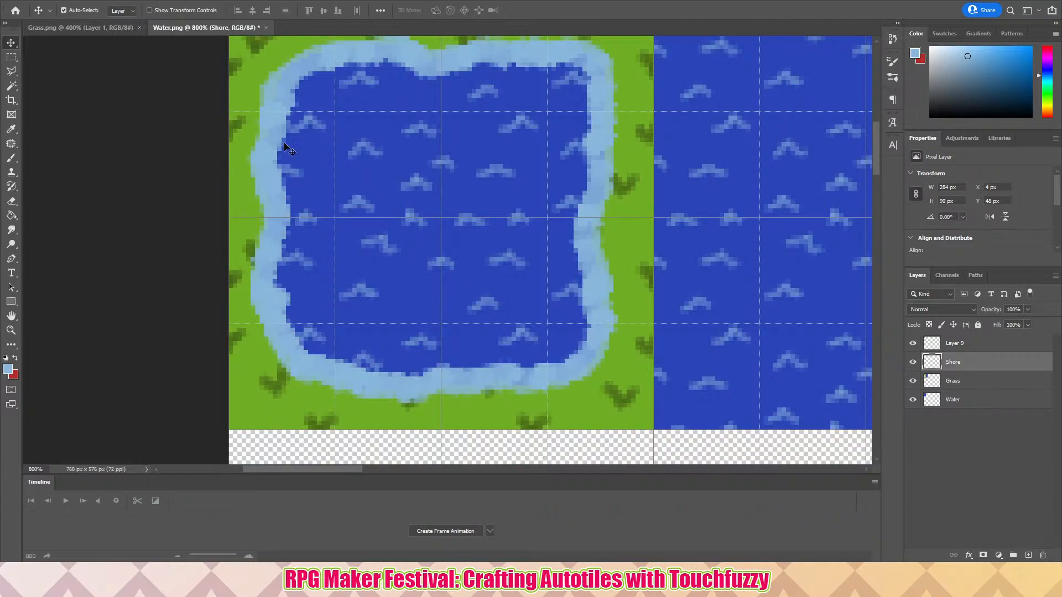
{"action": "scroll", "coordinate": [684, 218], "scroll_direction": "up", "scroll_amount": 1}
{"action": "scroll", "coordinate": [686, 220], "scroll_direction": "up", "scroll_amount": 9}
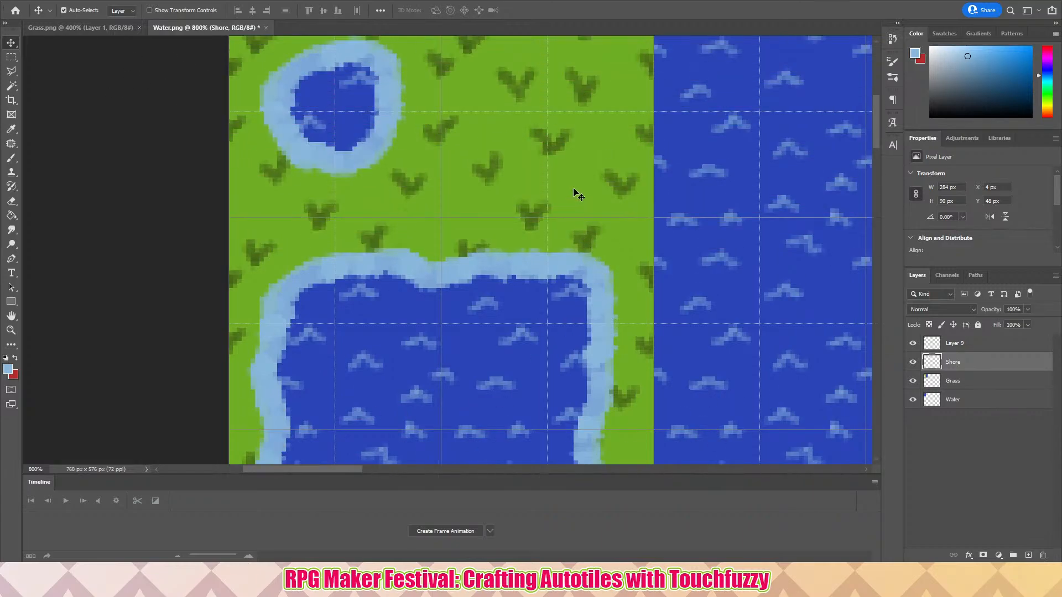
{"action": "scroll", "coordinate": [567, 191], "scroll_direction": "up", "scroll_amount": 1}
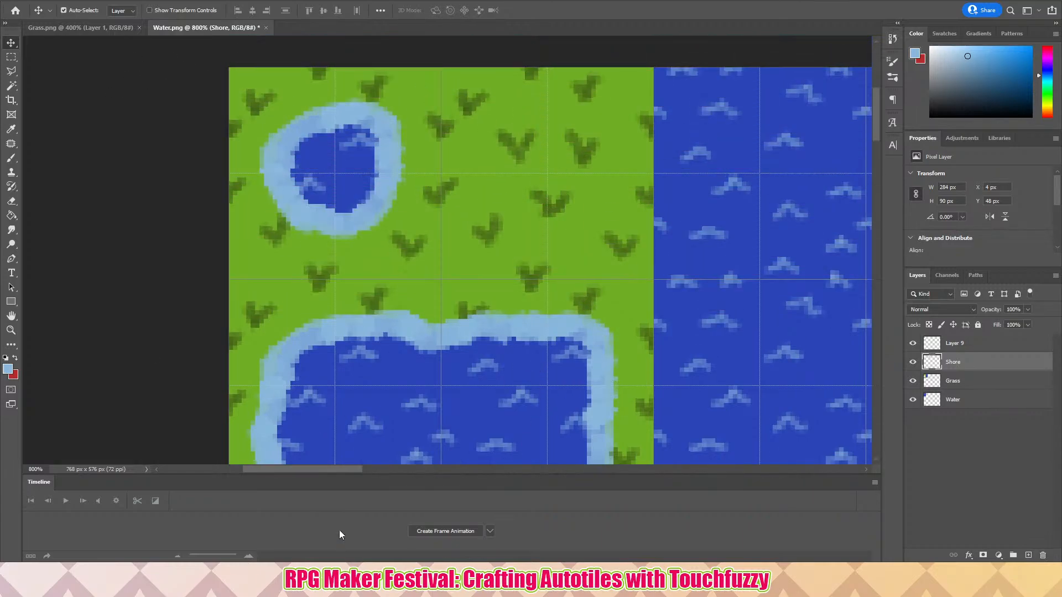
{"action": "key", "text": "ctrl+minus"}
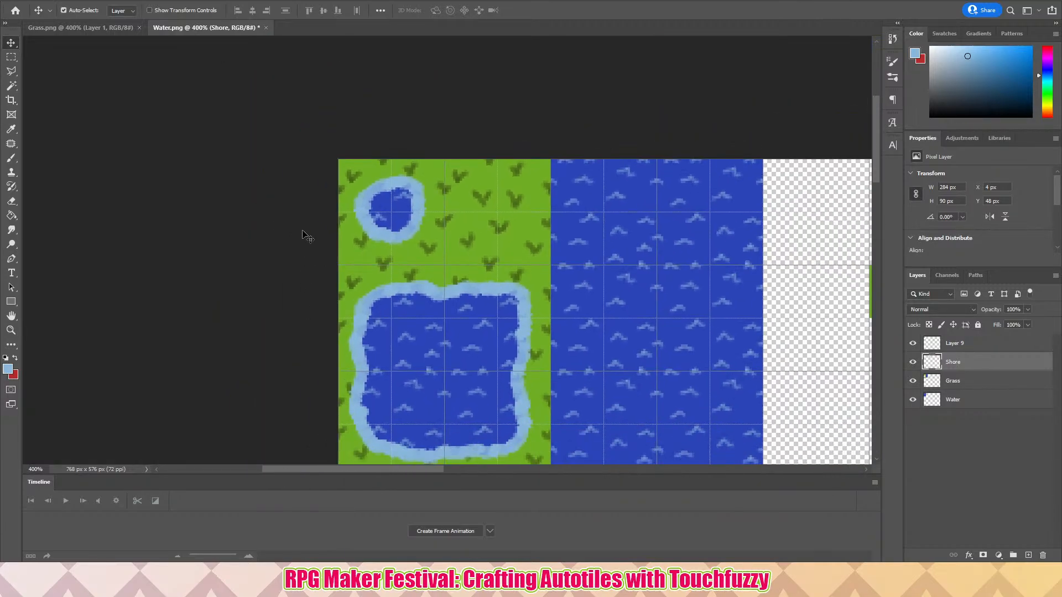
{"action": "scroll", "coordinate": [507, 240], "scroll_direction": "down", "scroll_amount": 3}
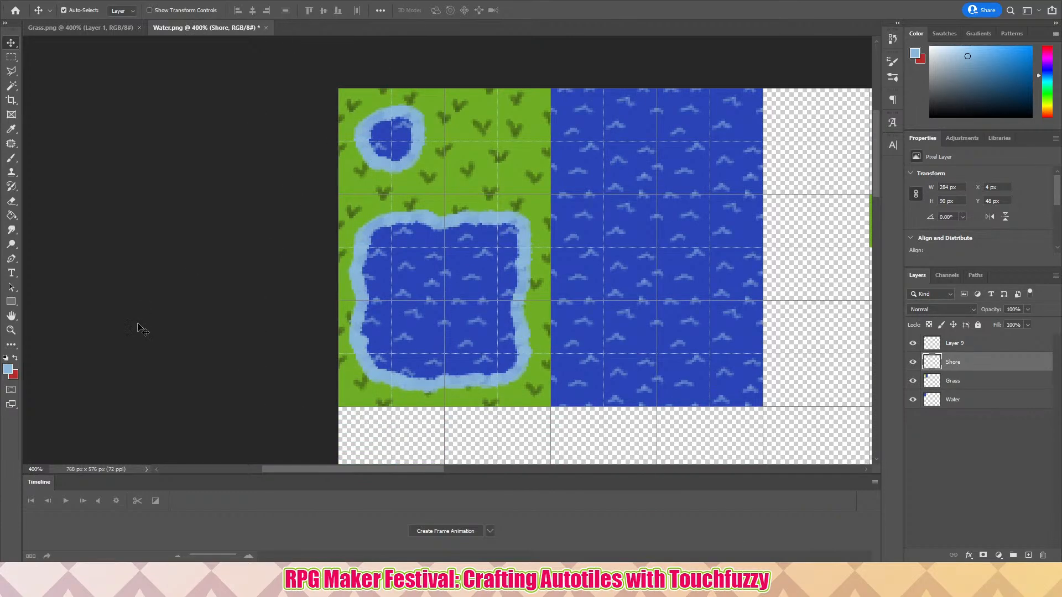
{"action": "scroll", "coordinate": [449, 274], "scroll_direction": "down", "scroll_amount": 2}
{"action": "scroll", "coordinate": [498, 232], "scroll_direction": "up", "scroll_amount": 1}
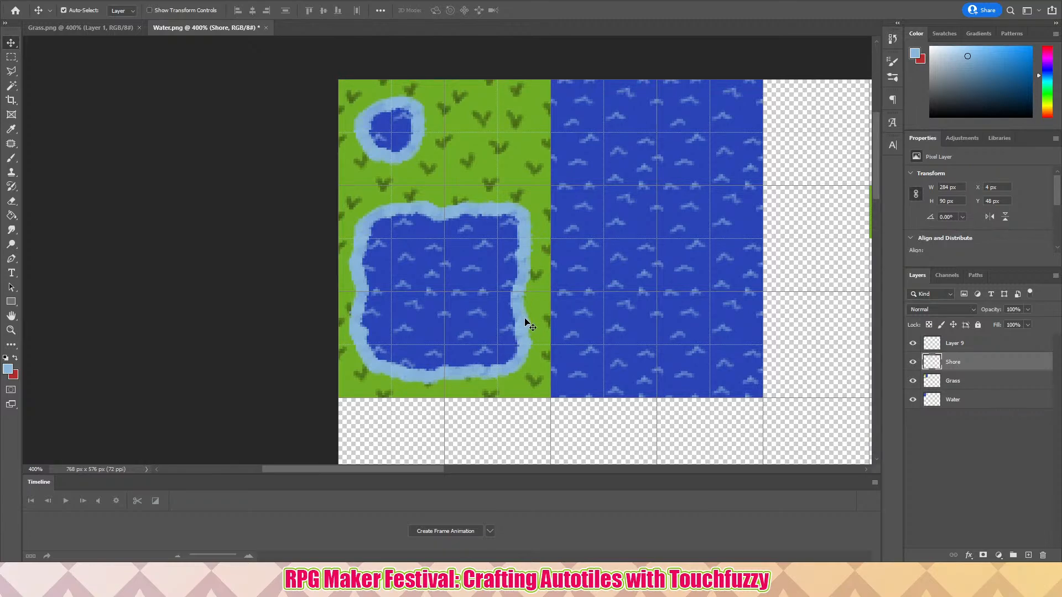
{"action": "scroll", "coordinate": [532, 326], "scroll_direction": "down", "scroll_amount": 1}
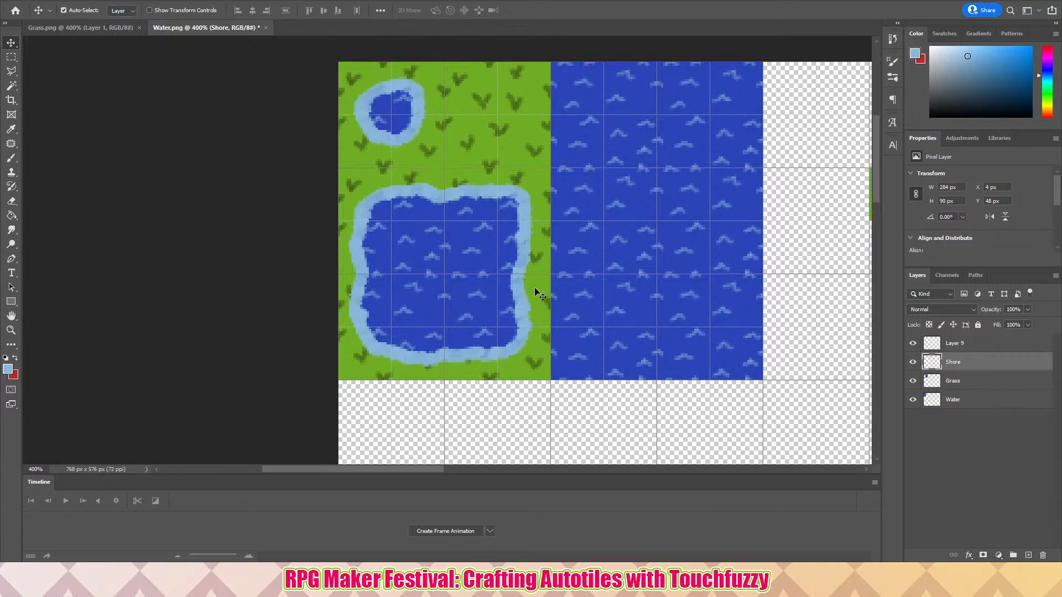
{"action": "scroll", "coordinate": [534, 293], "scroll_direction": "down", "scroll_amount": 1}
{"action": "scroll", "coordinate": [526, 271], "scroll_direction": "down", "scroll_amount": 1}
{"action": "scroll", "coordinate": [442, 265], "scroll_direction": "up", "scroll_amount": 2}
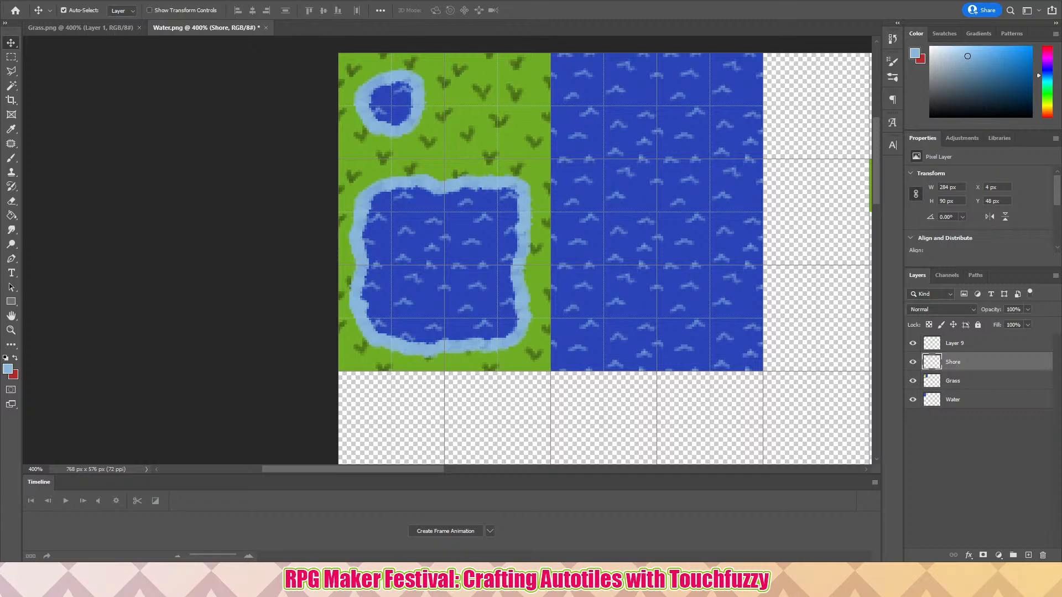
- Copy the 24 px square of shoreline on the large pond's left edge, just below its middle, to its own layer
{"action": "left_click", "coordinate": [15, 334]}
{"action": "left_click", "coordinate": [444, 135]}
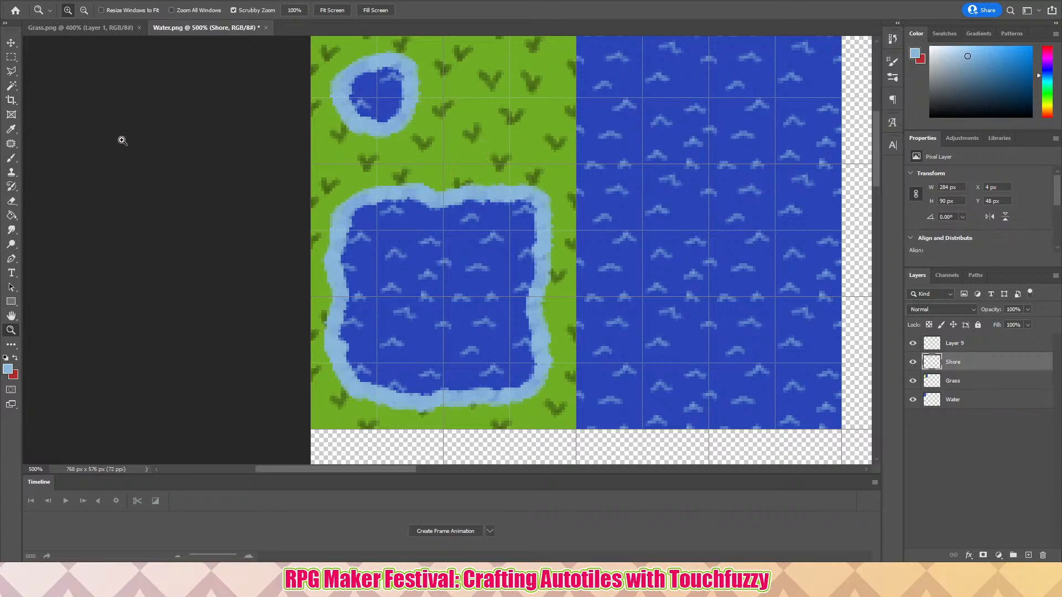
{"action": "left_click", "coordinate": [11, 57]}
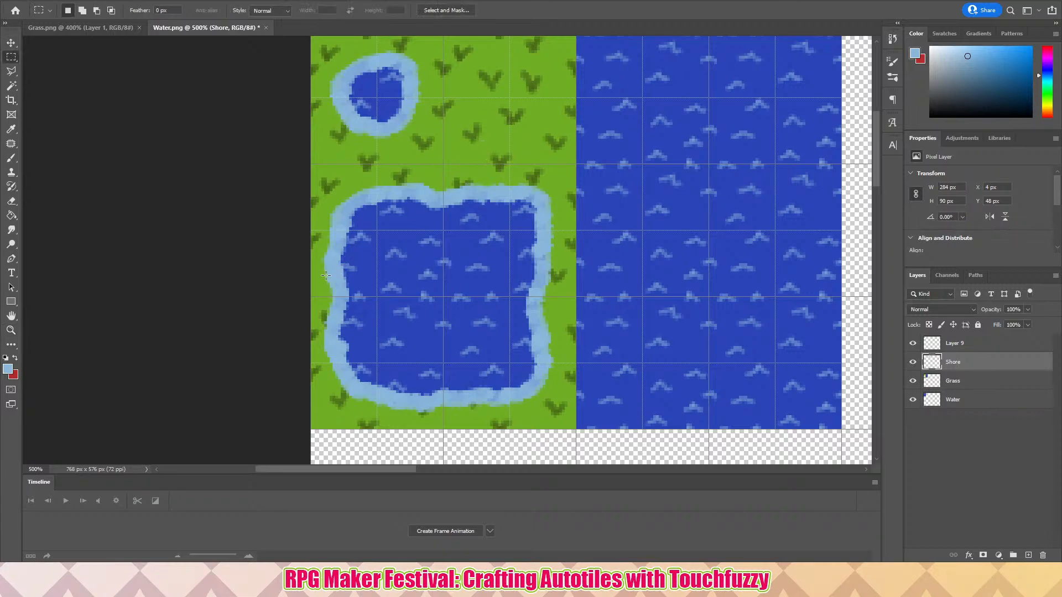
{"action": "left_click_drag", "start_coordinate": [308, 298], "coordinate": [368, 362]}
{"action": "scroll", "coordinate": [211, 318], "scroll_direction": "down", "scroll_amount": 3}
{"action": "scroll", "coordinate": [210, 318], "scroll_direction": "up", "scroll_amount": 2}
{"action": "scroll", "coordinate": [221, 292], "scroll_direction": "up", "scroll_amount": 2}
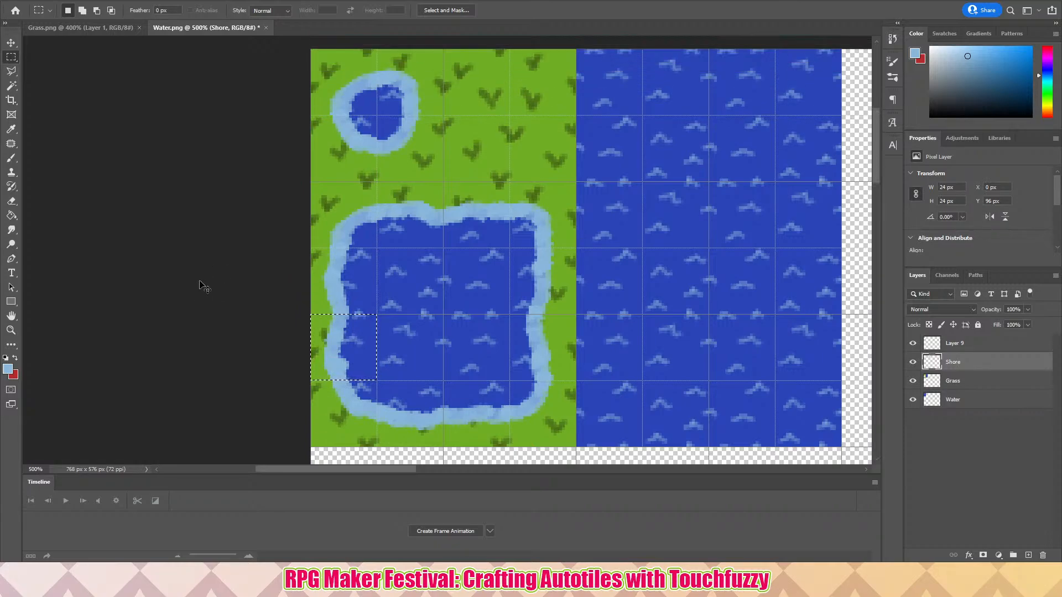
{"action": "key", "text": "ctrl+j"}
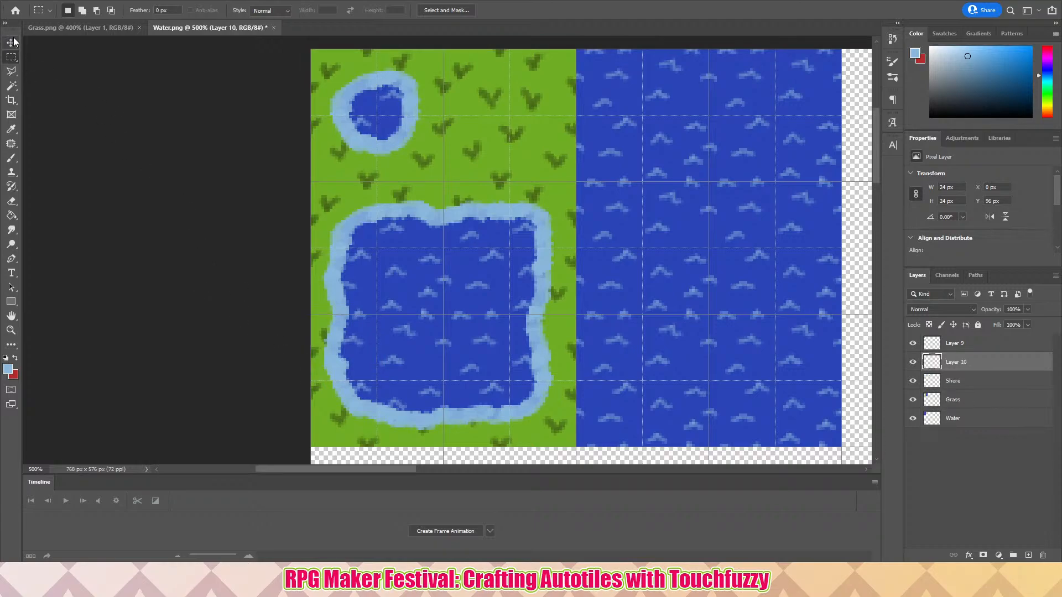
- Move the copied left-edge shoreline piece to X 48 px, Y 48 px as a guide for the inner corner
{"action": "left_click", "coordinate": [11, 55]}
{"action": "left_click", "coordinate": [962, 343]}
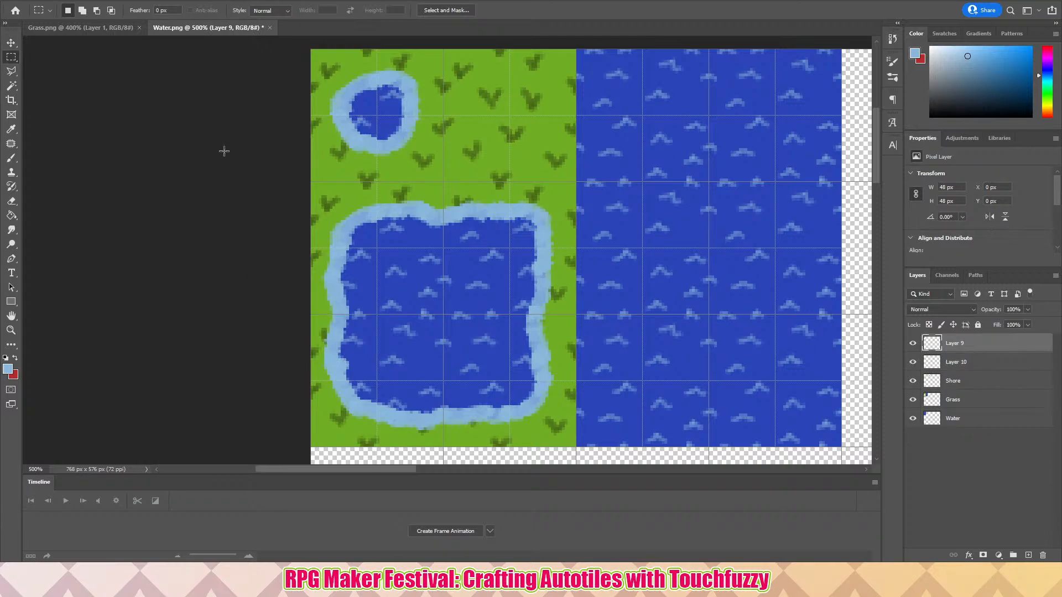
{"action": "left_click_drag", "start_coordinate": [8, 40], "coordinate": [17, 47]}
{"action": "left_click", "coordinate": [11, 42]}
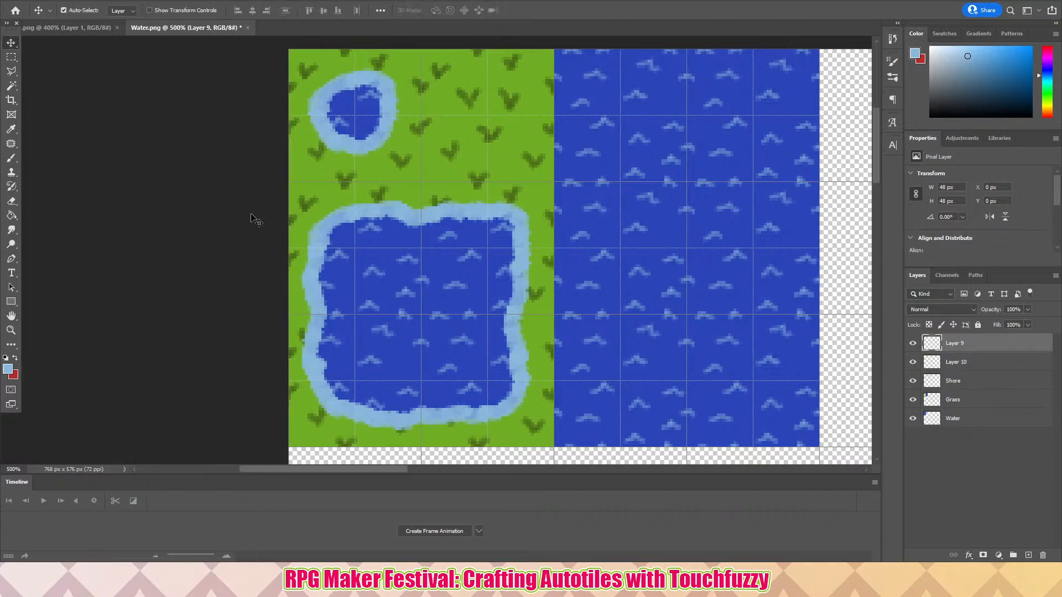
{"action": "left_click_drag", "start_coordinate": [318, 345], "coordinate": [447, 215]}
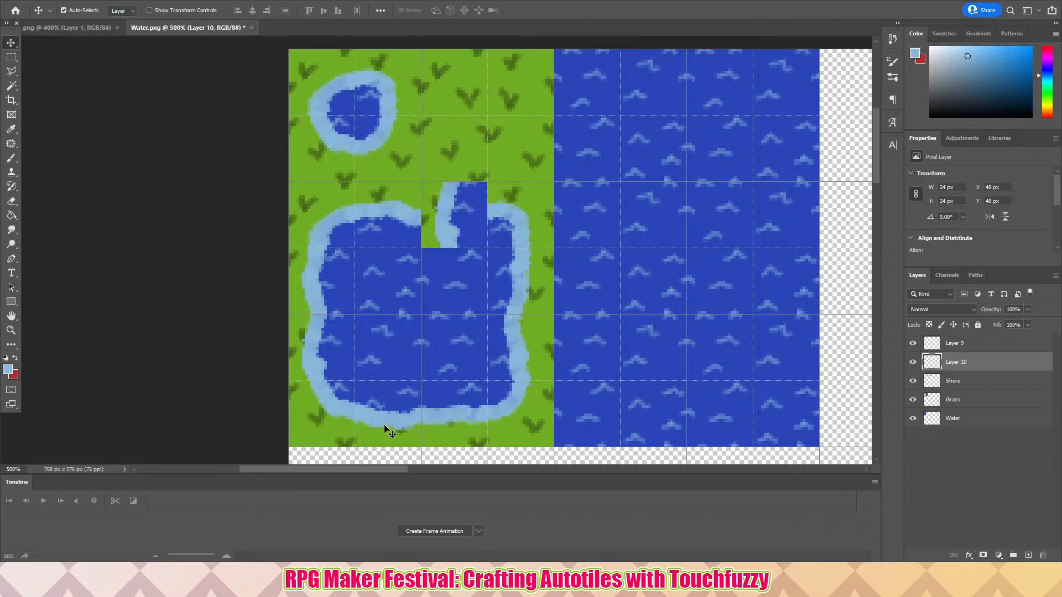
{"action": "scroll", "coordinate": [385, 427], "scroll_direction": "down", "scroll_amount": 1}
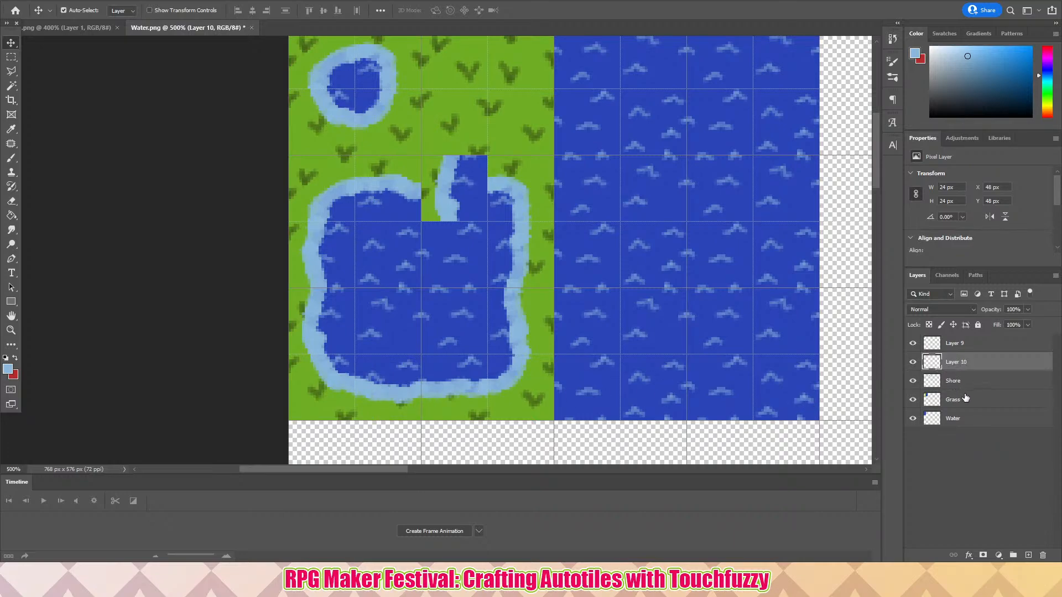
- Copy a 24 px piece of the large pond's bottom shoreline, stack both copies above Layer 9, and place this one at X 24, Y 24 px
{"action": "left_click", "coordinate": [13, 56]}
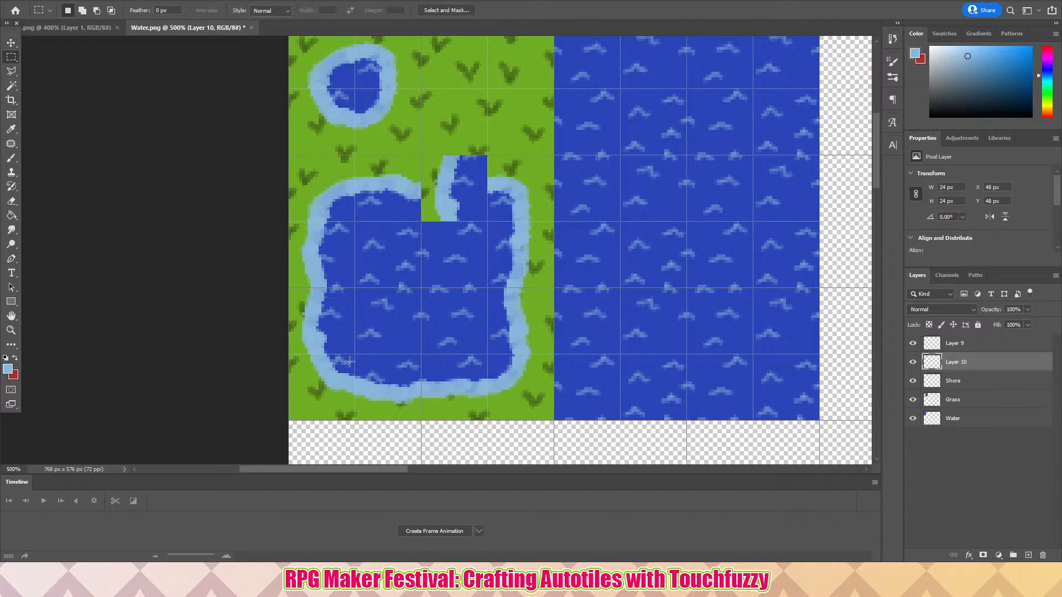
{"action": "left_click_drag", "start_coordinate": [353, 358], "coordinate": [420, 420]}
{"action": "key", "text": "ctrl+j"}
{"action": "left_click", "coordinate": [11, 43]}
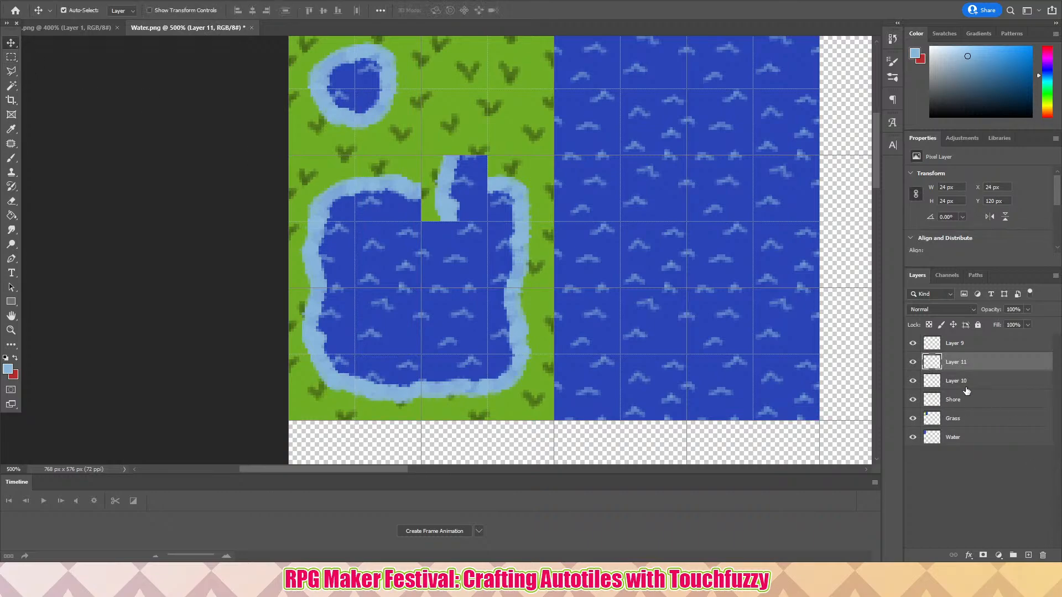
{"action": "left_click_drag", "start_coordinate": [398, 381], "coordinate": [504, 157]}
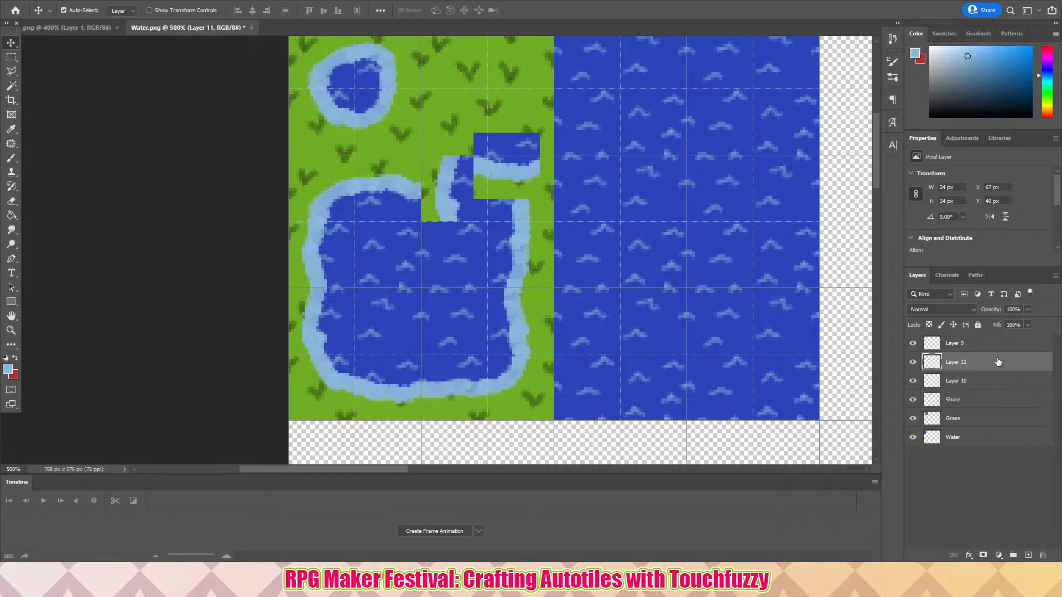
{"action": "mouse_move", "coordinate": [998, 361]}
{"action": "left_mouse_down"}
{"action": "mouse_move", "coordinate": [993, 344]}
{"action": "mouse_move", "coordinate": [990, 356]}
{"action": "left_mouse_up"}
{"action": "left_click_drag", "start_coordinate": [536, 177], "coordinate": [416, 135]}
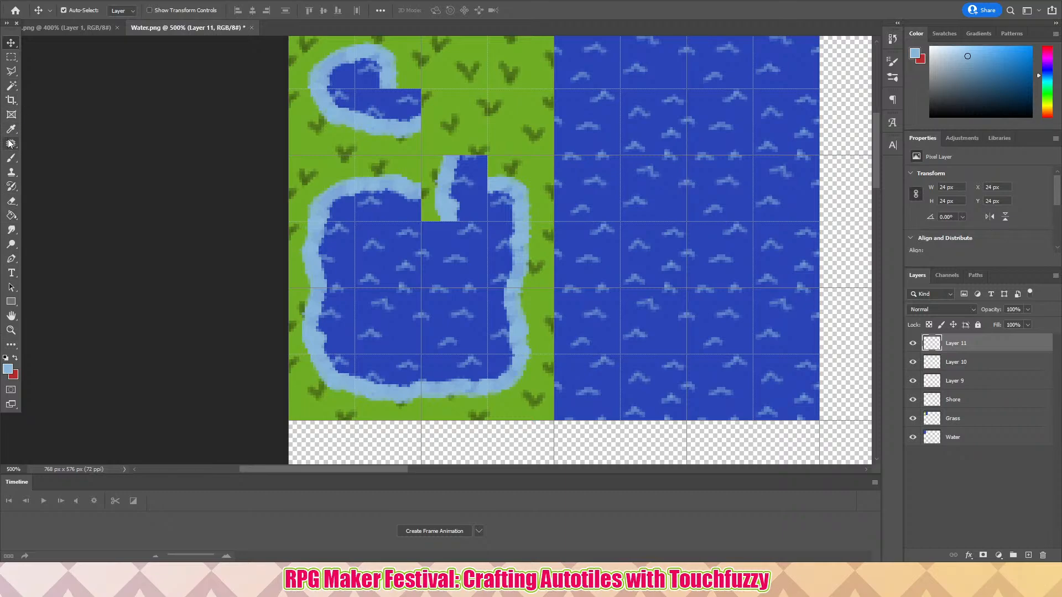
- Brush a curved light-blue inner-corner shoreline on the Shore layer, joining the two copied guide pieces
{"action": "left_click", "coordinate": [10, 160]}
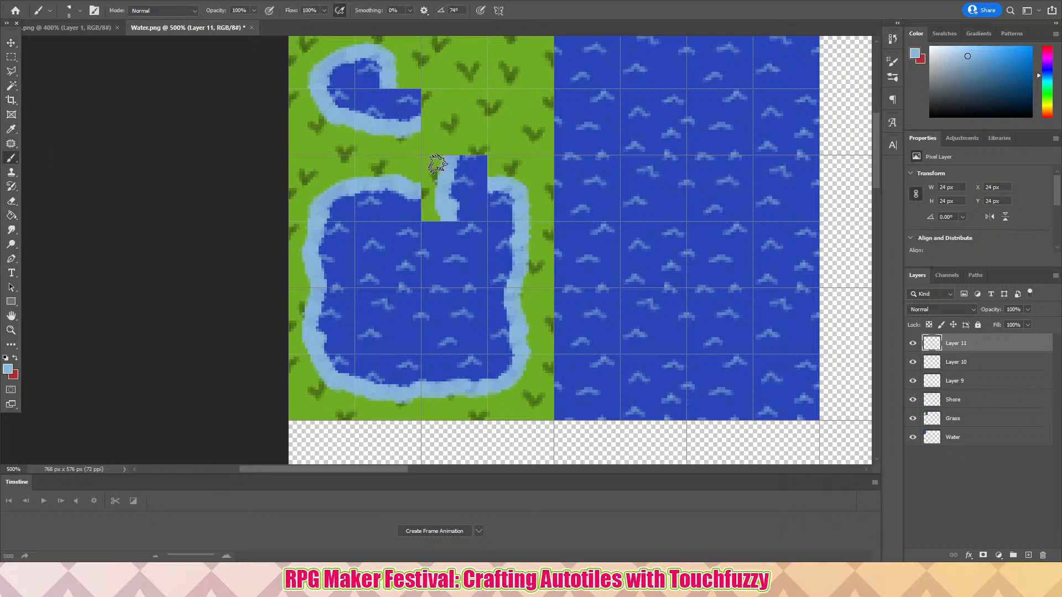
{"action": "left_click", "coordinate": [973, 403]}
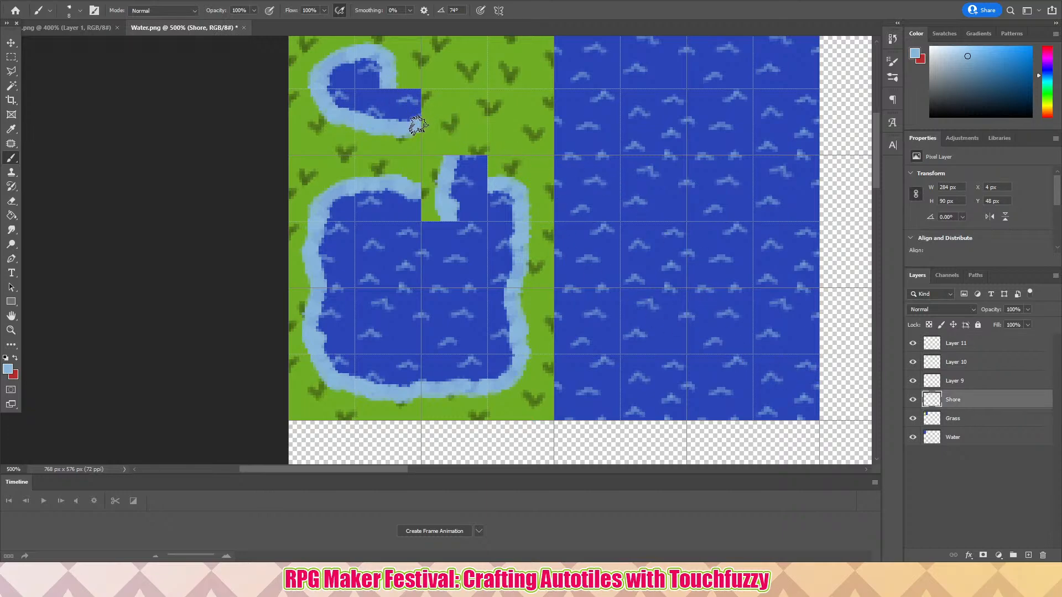
{"action": "left_click_drag", "start_coordinate": [434, 117], "coordinate": [449, 166]}
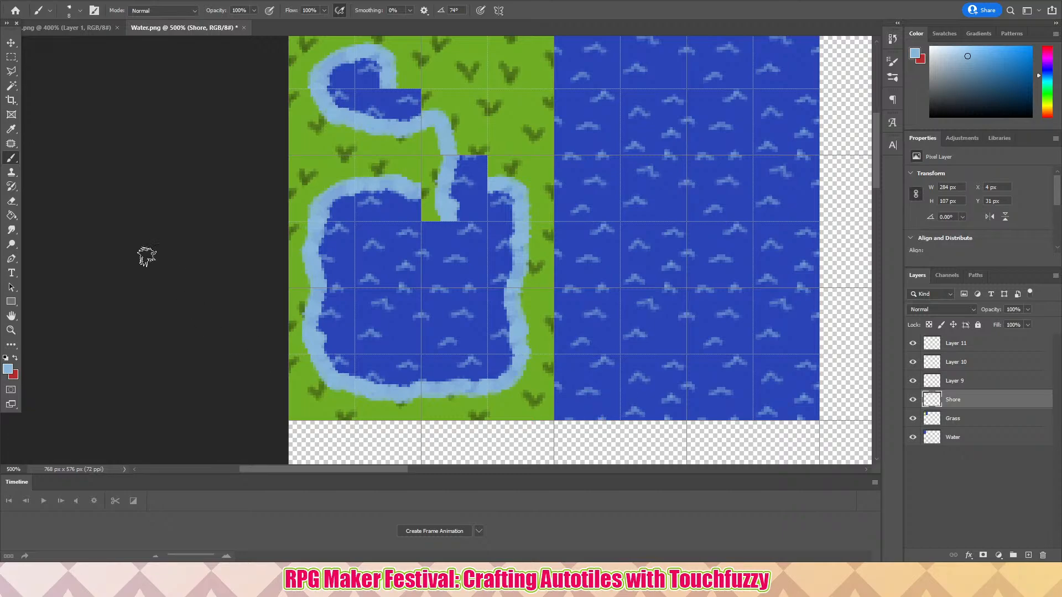
- Delete the two guide layers, Layer 11 and Layer 10
{"action": "left_click", "coordinate": [11, 42]}
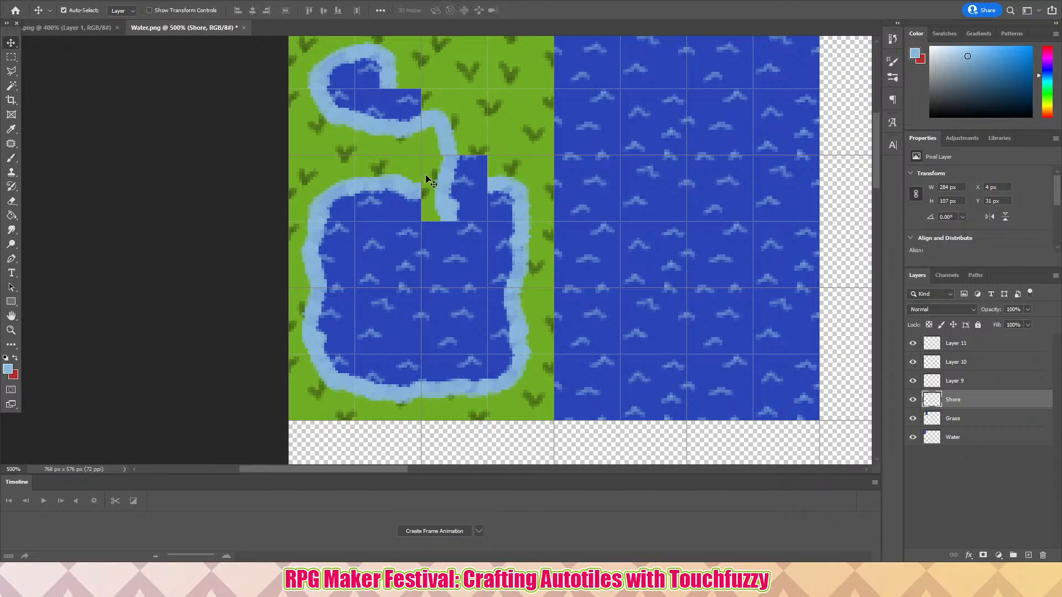
{"action": "left_click", "coordinate": [961, 343]}
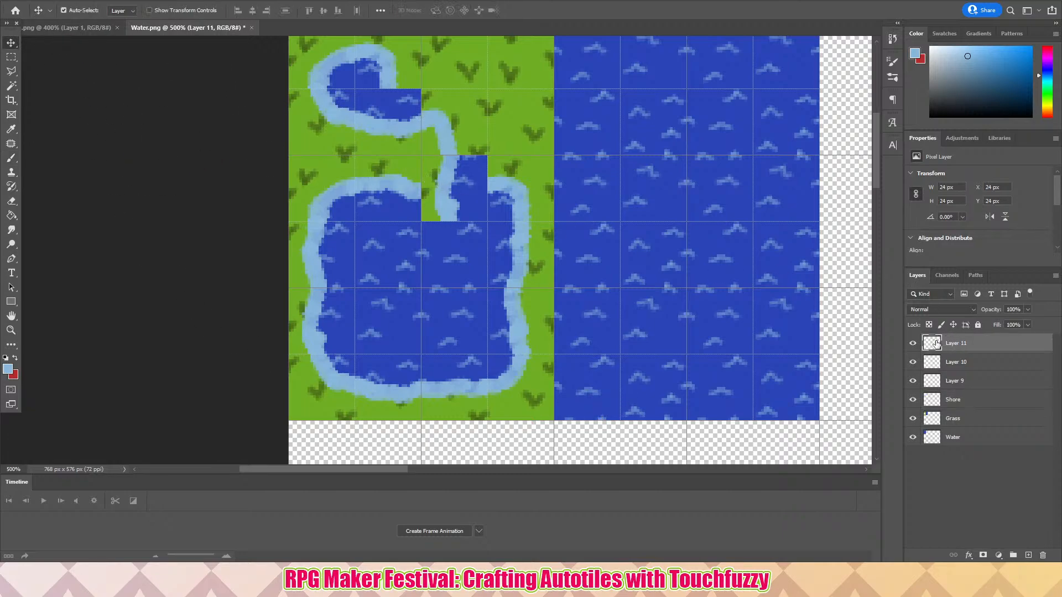
{"action": "key", "text": "Delete"}
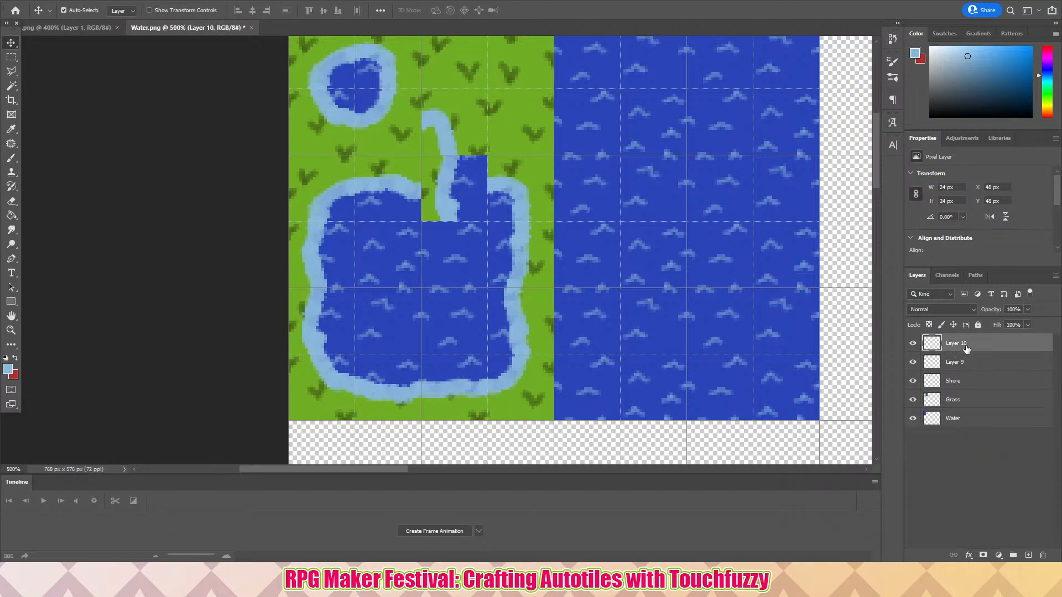
{"action": "key", "text": "Delete"}
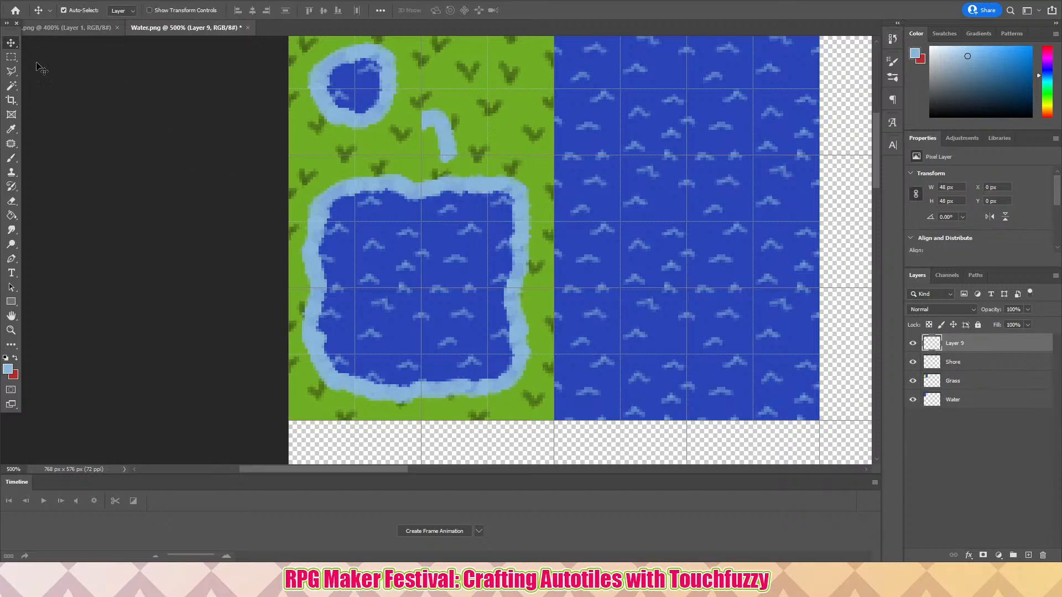
- Erase the end of the inner-corner stroke that overhangs the tile boundary below it on the Shore layer
{"action": "left_click", "coordinate": [11, 57]}
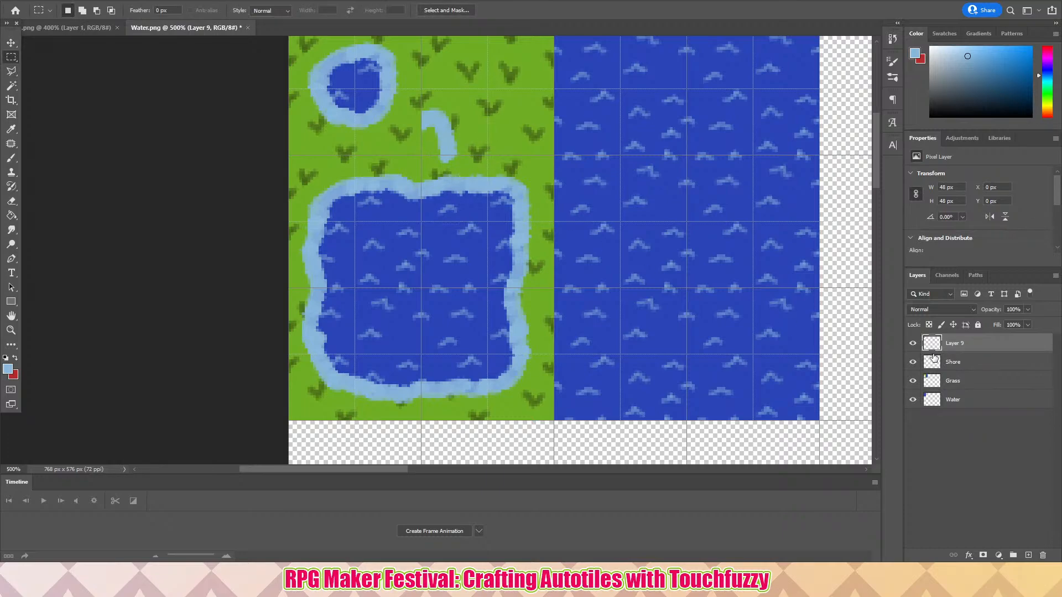
{"action": "left_click", "coordinate": [934, 359]}
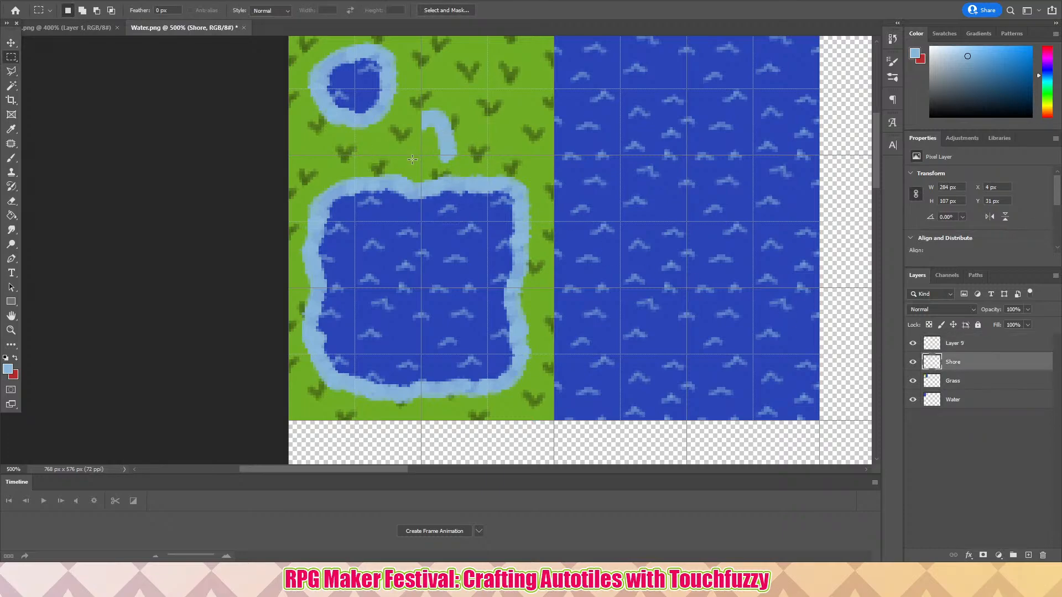
{"action": "left_click_drag", "start_coordinate": [413, 156], "coordinate": [487, 165]}
{"action": "left_click", "coordinate": [500, 194]}
{"action": "scroll", "coordinate": [461, 86], "scroll_direction": "up", "scroll_amount": 7}
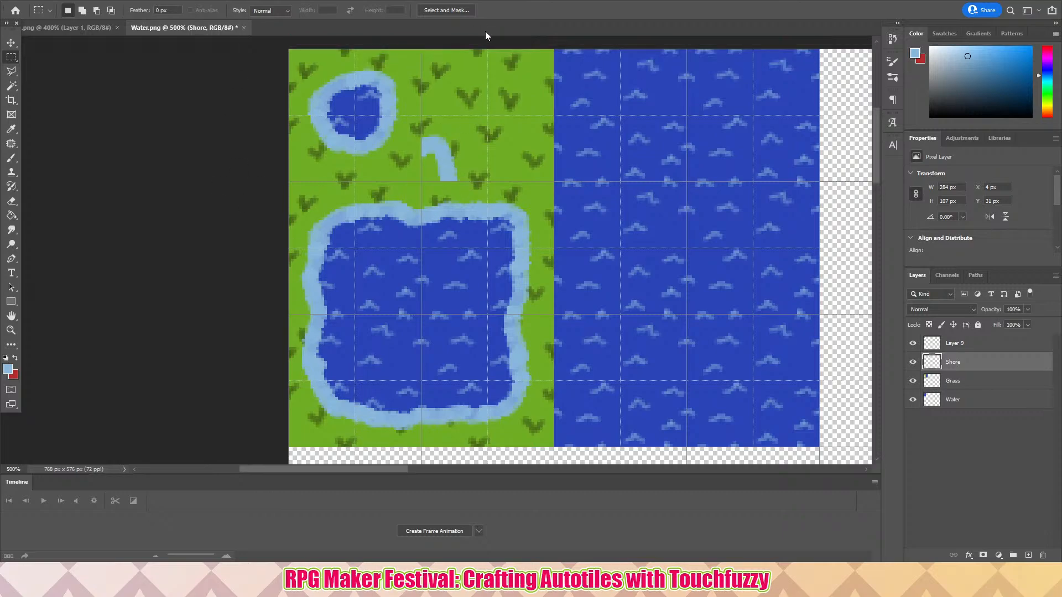
{"action": "scroll", "coordinate": [440, 127], "scroll_direction": "down", "scroll_amount": 6}
{"action": "scroll", "coordinate": [440, 128], "scroll_direction": "up", "scroll_amount": 8}
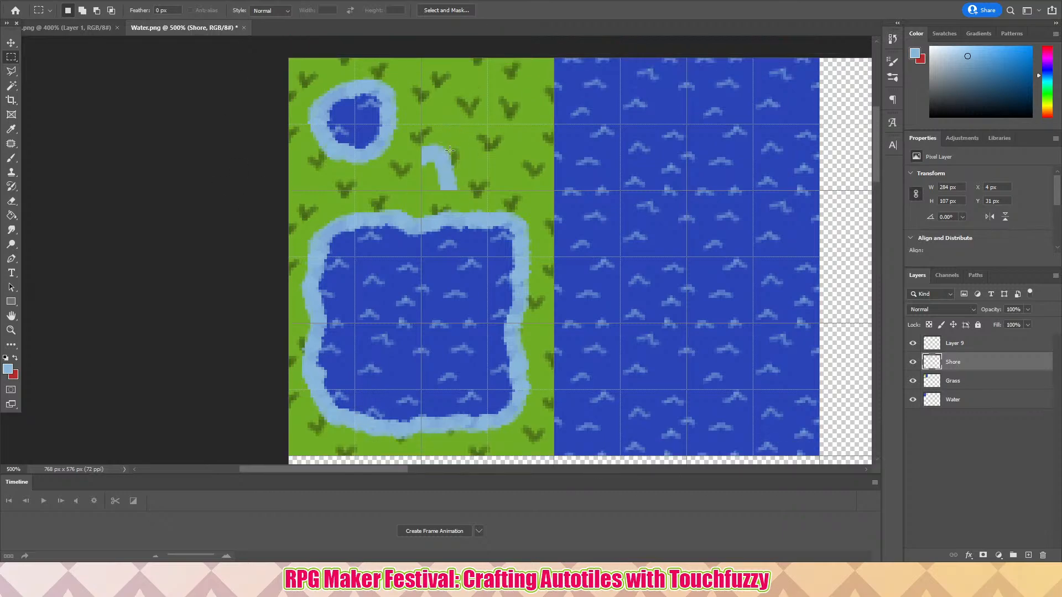
{"action": "scroll", "coordinate": [459, 149], "scroll_direction": "down", "scroll_amount": 8}
{"action": "scroll", "coordinate": [465, 157], "scroll_direction": "up", "scroll_amount": 4}
{"action": "scroll", "coordinate": [465, 156], "scroll_direction": "up", "scroll_amount": 3}
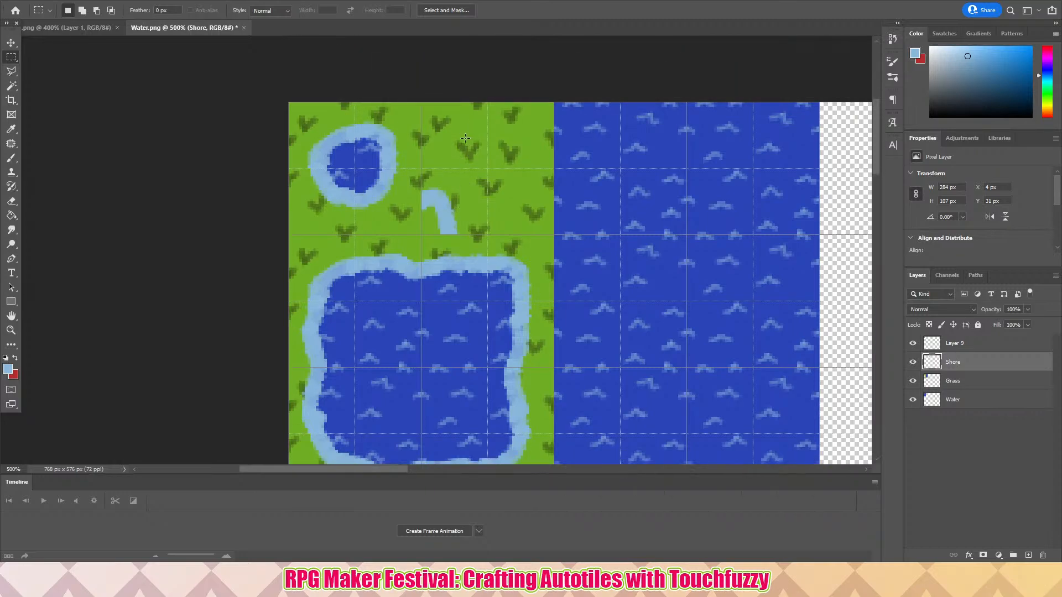
{"action": "scroll", "coordinate": [442, 172], "scroll_direction": "down", "scroll_amount": 4}
{"action": "scroll", "coordinate": [411, 197], "scroll_direction": "up", "scroll_amount": 4}
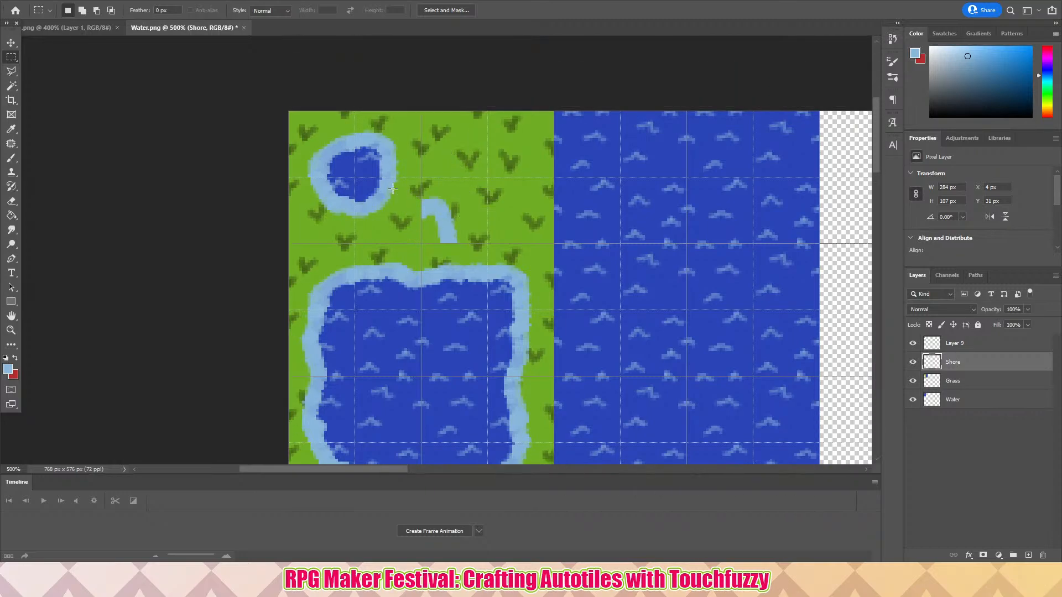
{"action": "left_click", "coordinate": [58, 3]}
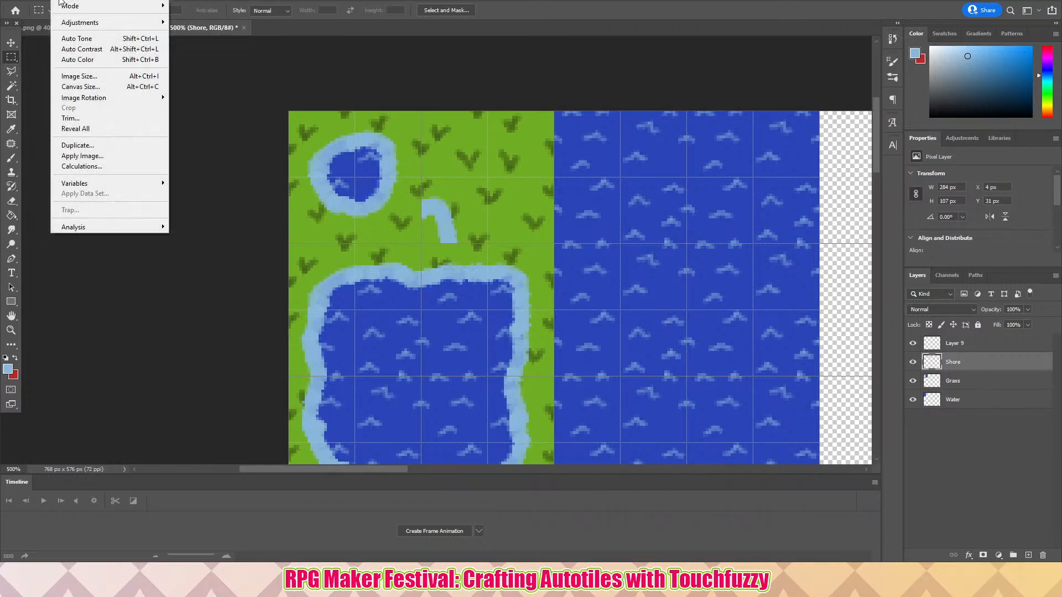
{"action": "left_click", "coordinate": [48, 75]}
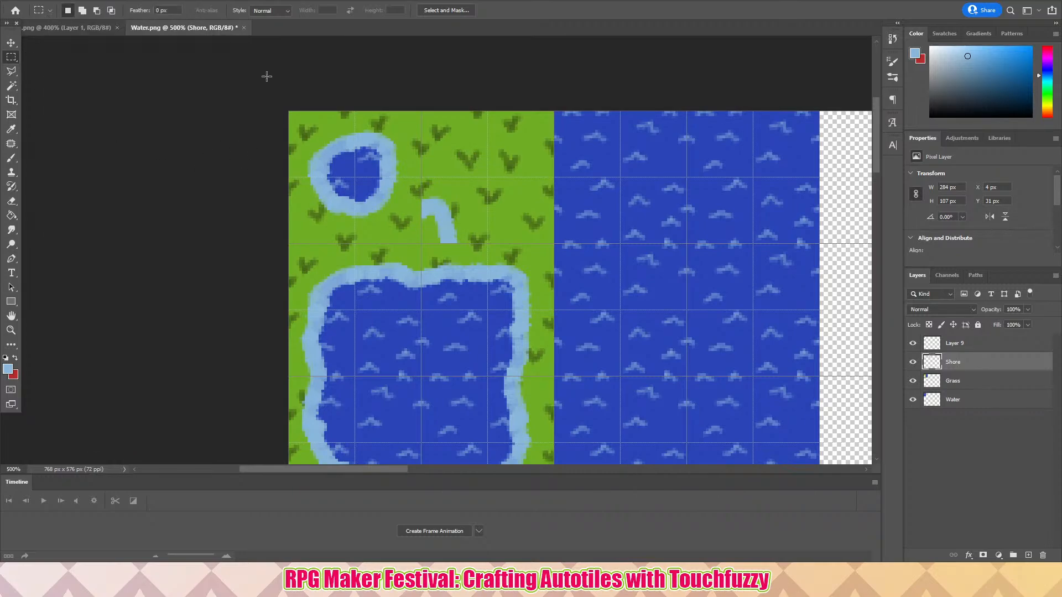
- Extend the canvas by 48 pixels in height, anchored at the bottom so the new space is added above the tiles
{"action": "left_click_drag", "start_coordinate": [266, 76], "coordinate": [569, 307]}
{"action": "key", "text": "ctrl+d"}
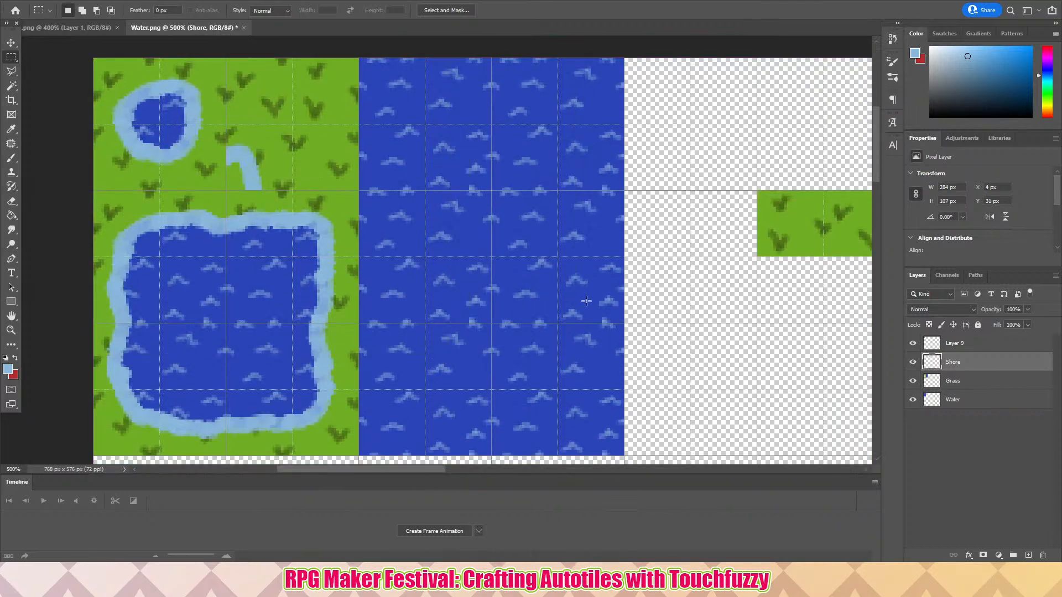
{"action": "key", "text": "ctrl+a"}
{"action": "left_click", "coordinate": [60, 1]}
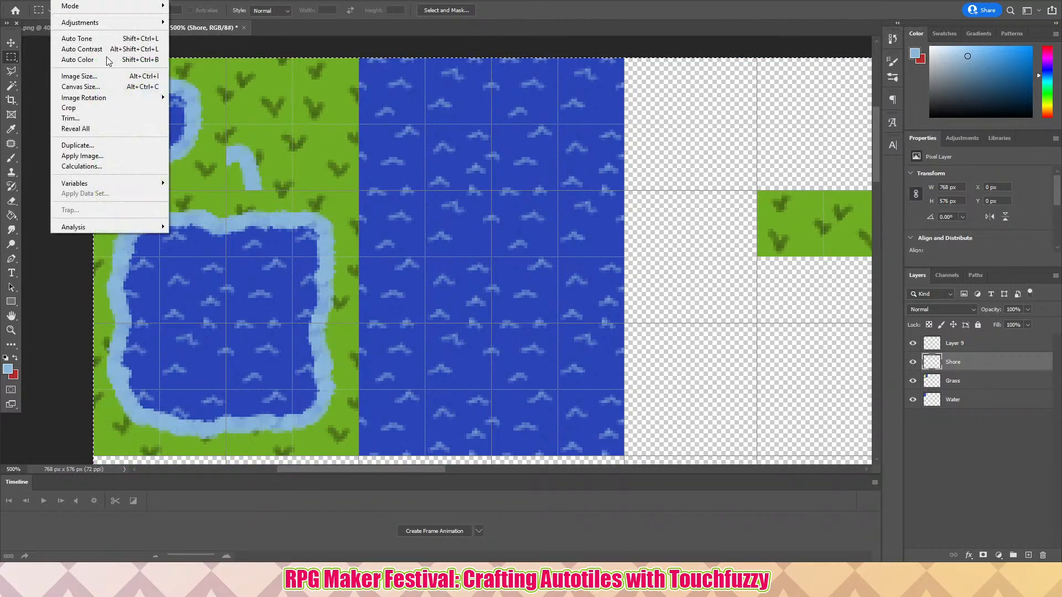
{"action": "left_click", "coordinate": [115, 91]}
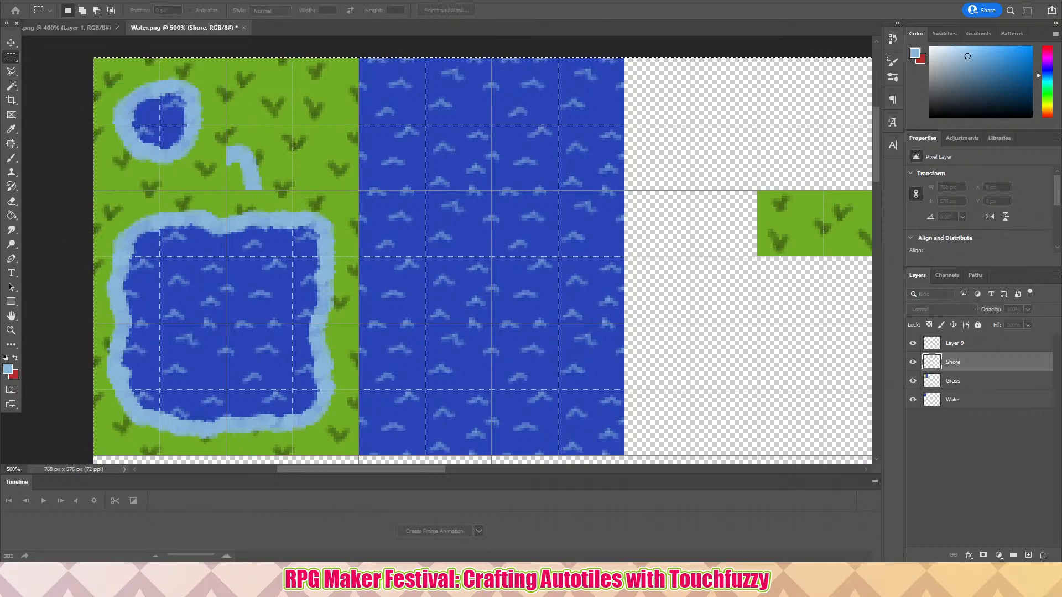
{"action": "left_click_drag", "start_coordinate": [91, 173], "coordinate": [444, 185]}
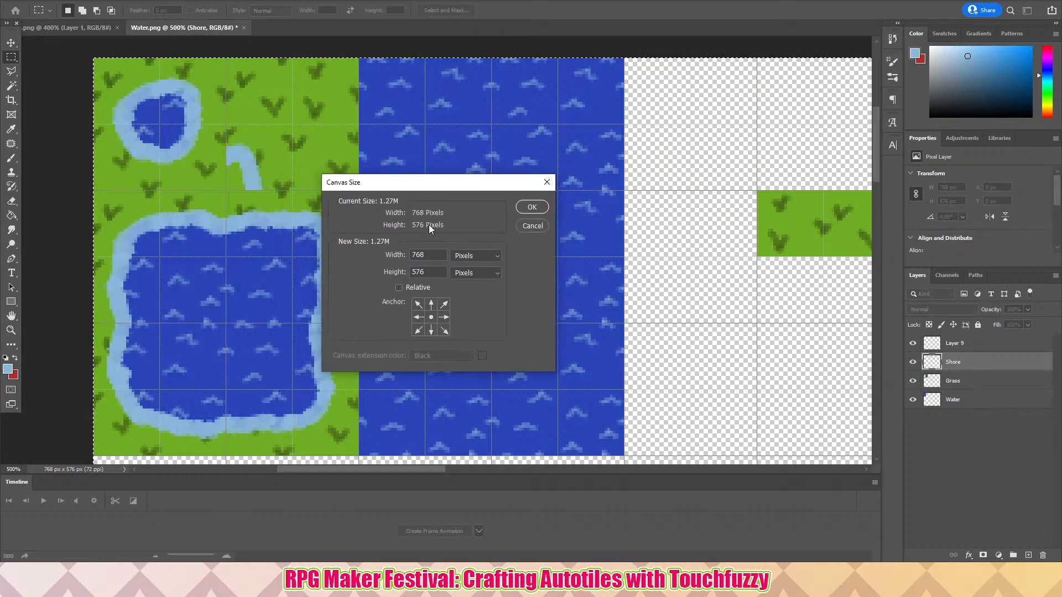
{"action": "left_click", "coordinate": [431, 304]}
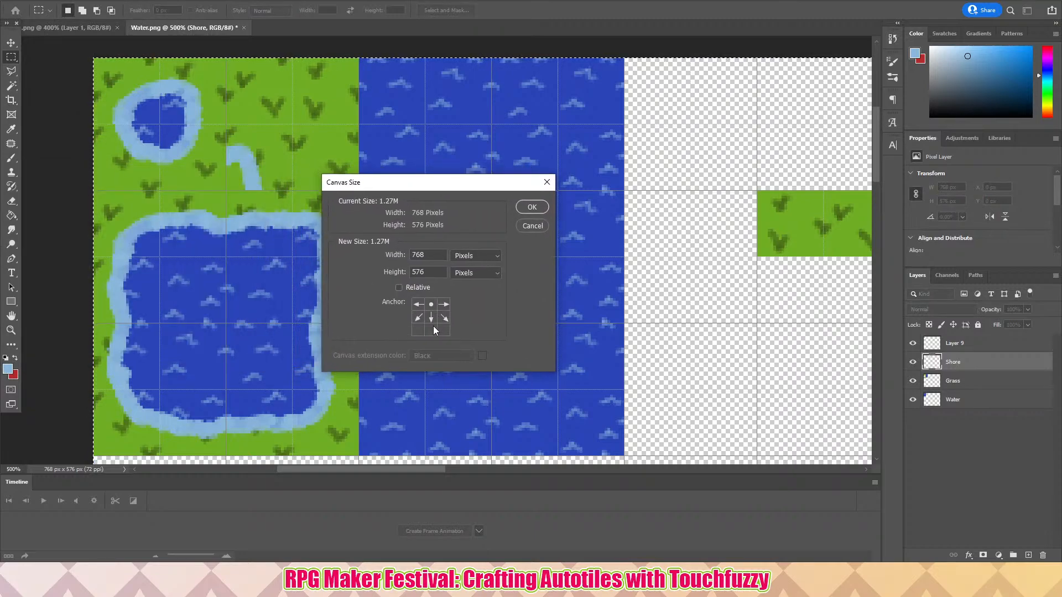
{"action": "left_click", "coordinate": [433, 327]}
{"action": "left_click", "coordinate": [414, 289]}
{"action": "double_click", "coordinate": [429, 271]}
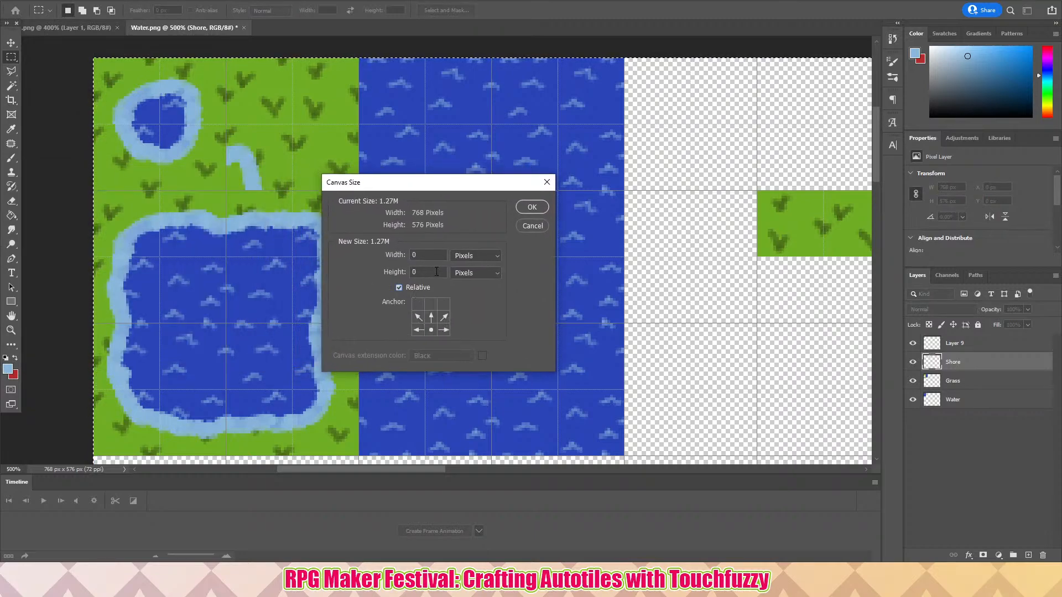
{"action": "type", "text": "48"}
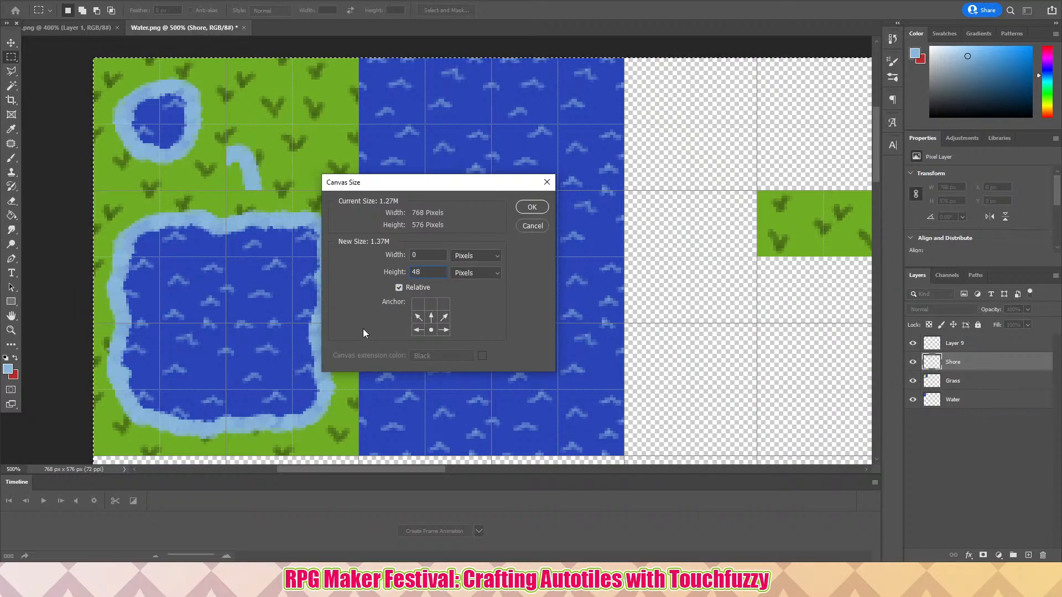
{"action": "left_click", "coordinate": [541, 207]}
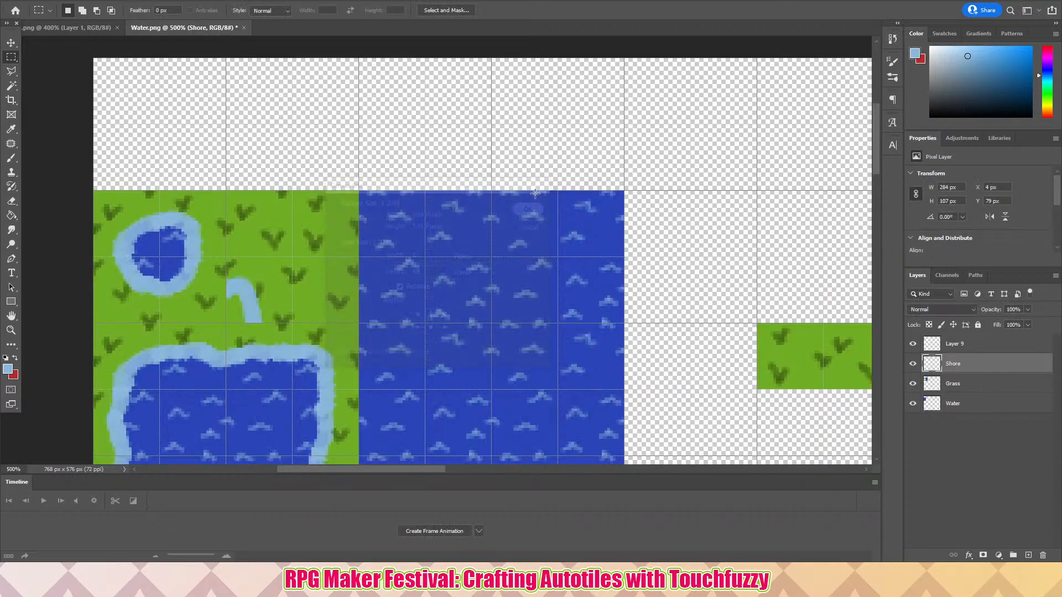
- Copy the pond's 24 px top-shoreline square at X 24, Y 96 to a new layer at X 24, Y 48, and move Layer 9 beneath Shore
{"action": "scroll", "coordinate": [312, 179], "scroll_direction": "up", "scroll_amount": 1}
{"action": "scroll", "coordinate": [312, 179], "scroll_direction": "down", "scroll_amount": 3}
{"action": "scroll", "coordinate": [312, 179], "scroll_direction": "down", "scroll_amount": 3}
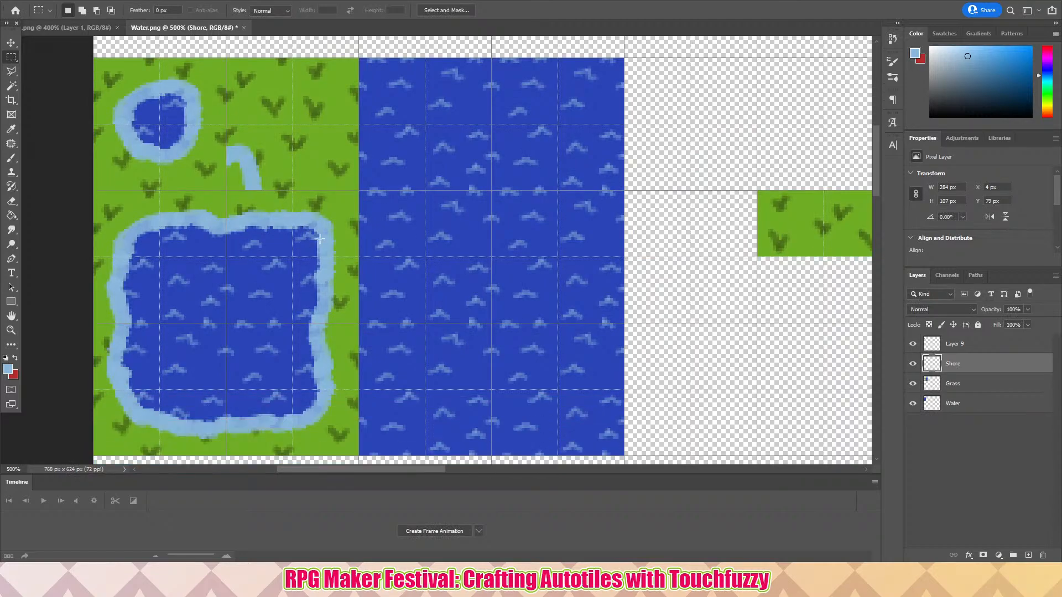
{"action": "scroll", "coordinate": [247, 254], "scroll_direction": "up", "scroll_amount": 2}
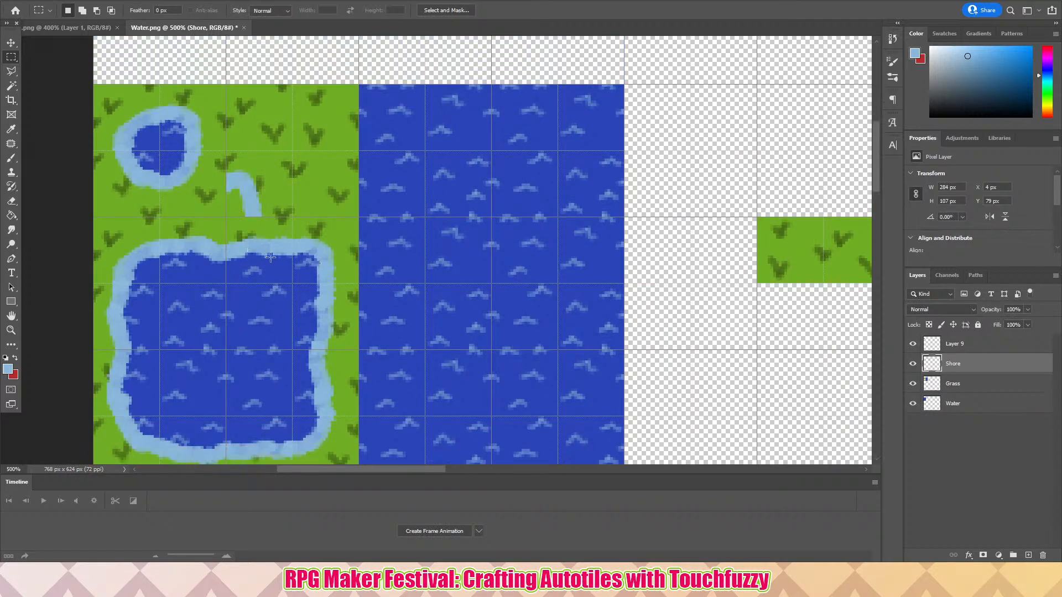
{"action": "scroll", "coordinate": [232, 217], "scroll_direction": "down", "scroll_amount": 1}
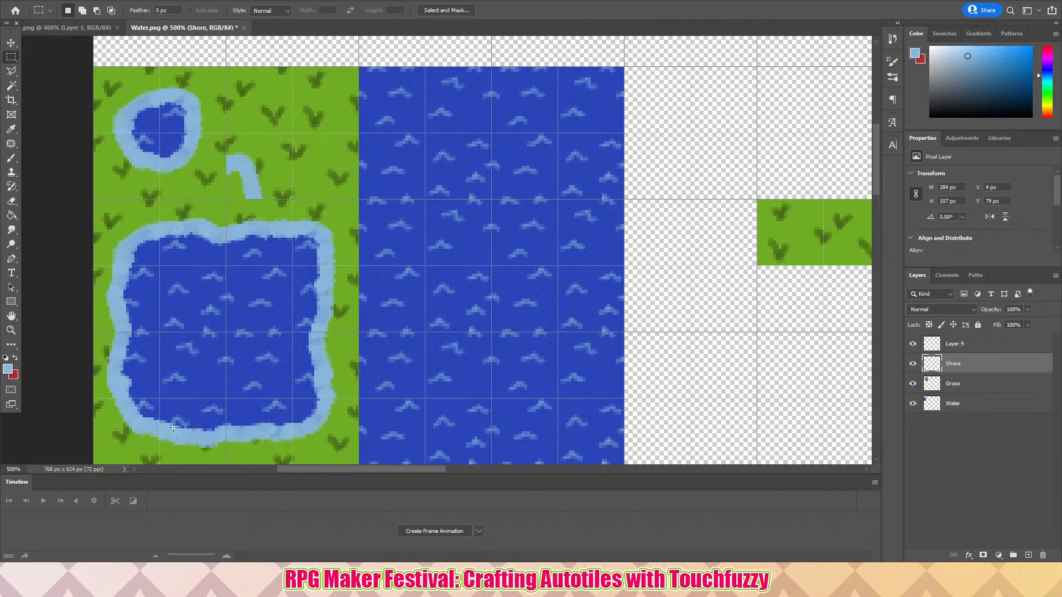
{"action": "scroll", "coordinate": [176, 426], "scroll_direction": "down", "scroll_amount": 1}
{"action": "scroll", "coordinate": [215, 295], "scroll_direction": "up", "scroll_amount": 2}
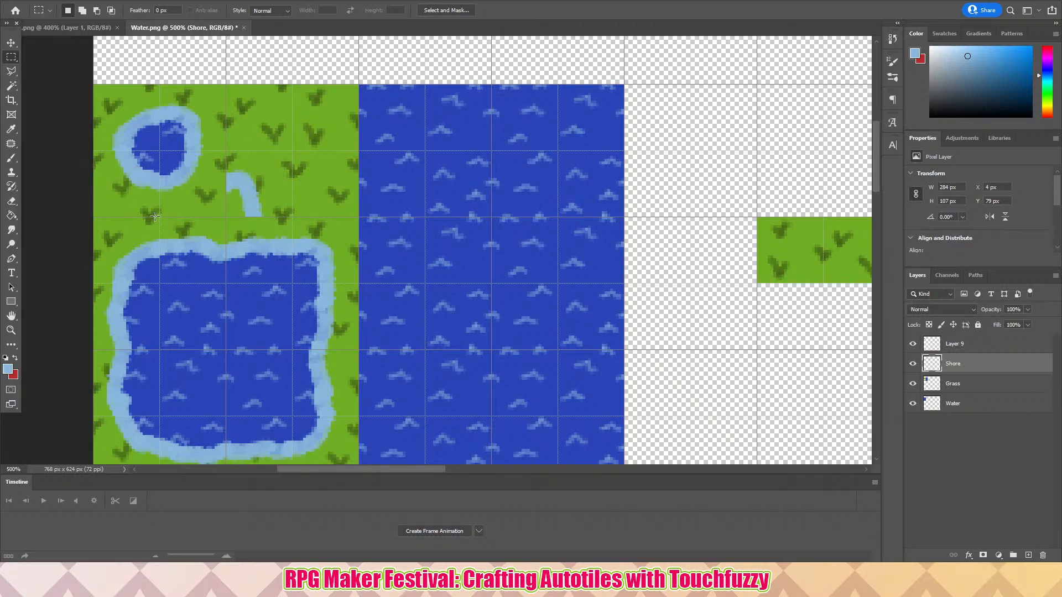
{"action": "left_click_drag", "start_coordinate": [155, 217], "coordinate": [225, 283]}
{"action": "key", "text": "ctrl+j"}
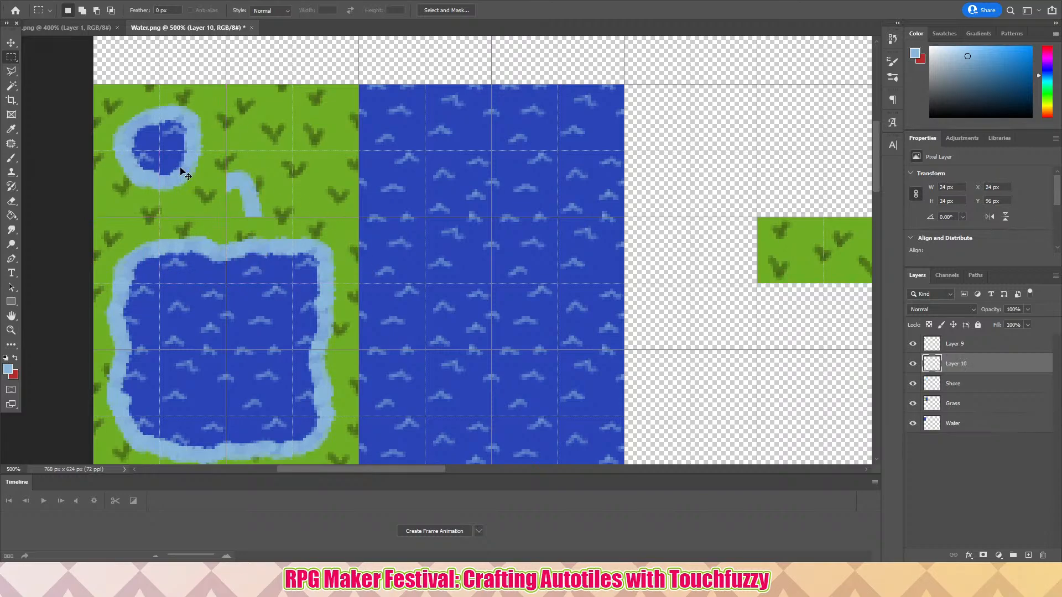
{"action": "left_click", "coordinate": [11, 43]}
{"action": "left_click_drag", "start_coordinate": [184, 266], "coordinate": [189, 134]}
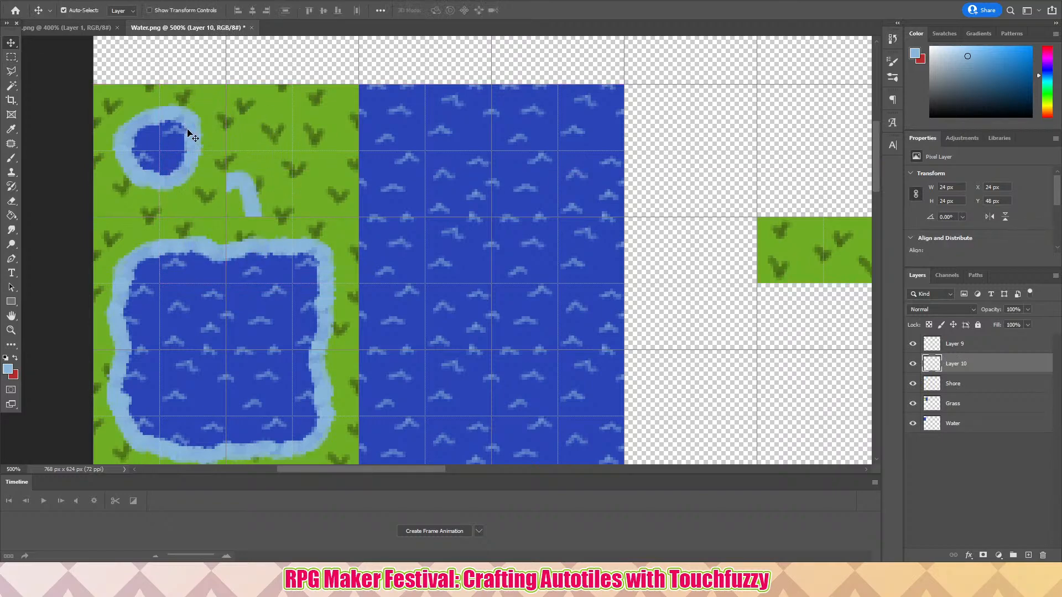
{"action": "left_click_drag", "start_coordinate": [950, 348], "coordinate": [982, 400]}
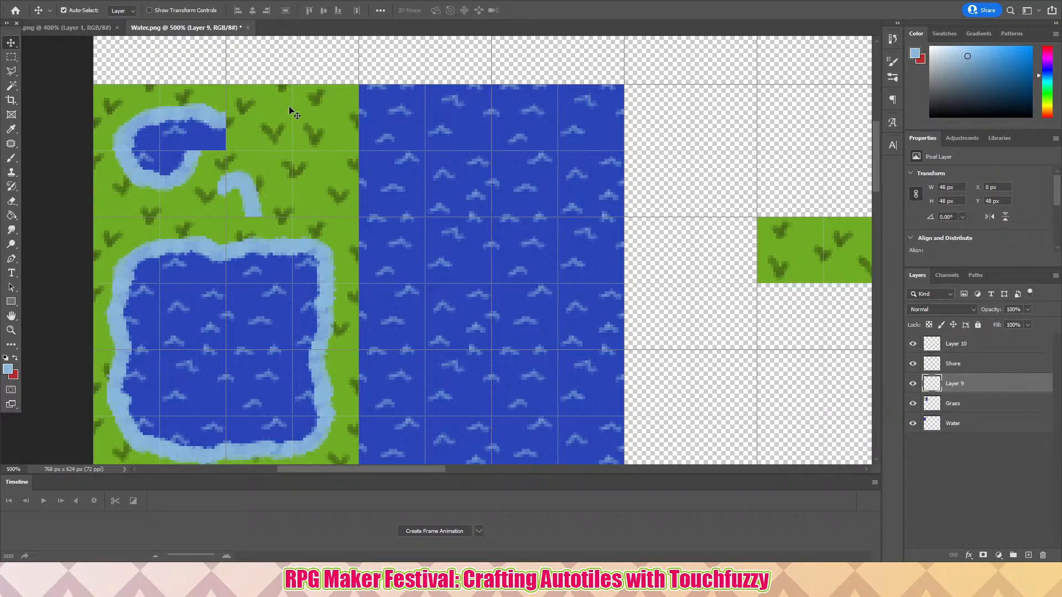
- Copy the 24 × 24 px square of the pond's left shoreline at X 0, Y 120 to a new layer
{"action": "scroll", "coordinate": [295, 116], "scroll_direction": "up", "scroll_amount": 2}
{"action": "scroll", "coordinate": [299, 127], "scroll_direction": "down", "scroll_amount": 2}
{"action": "scroll", "coordinate": [247, 121], "scroll_direction": "up", "scroll_amount": 2}
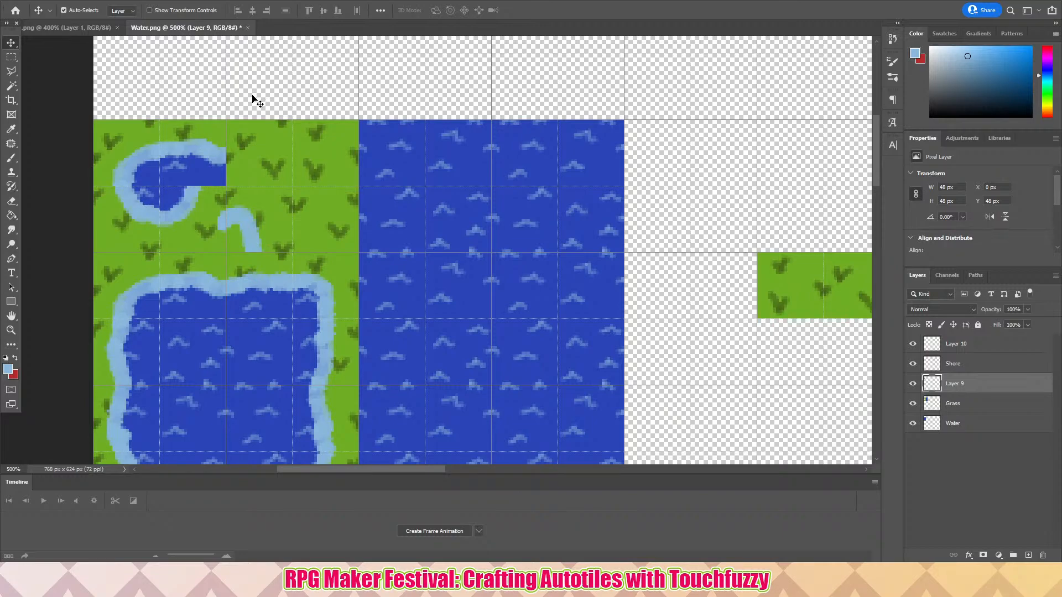
{"action": "scroll", "coordinate": [213, 262], "scroll_direction": "down", "scroll_amount": 2}
{"action": "scroll", "coordinate": [207, 332], "scroll_direction": "up", "scroll_amount": 1}
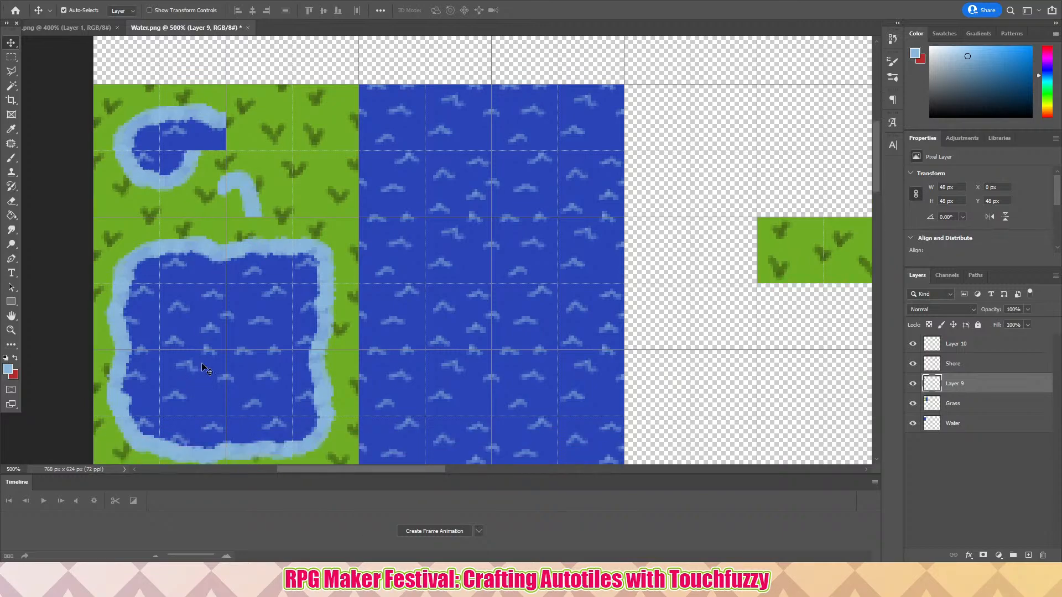
{"action": "scroll", "coordinate": [241, 323], "scroll_direction": "down", "scroll_amount": 1}
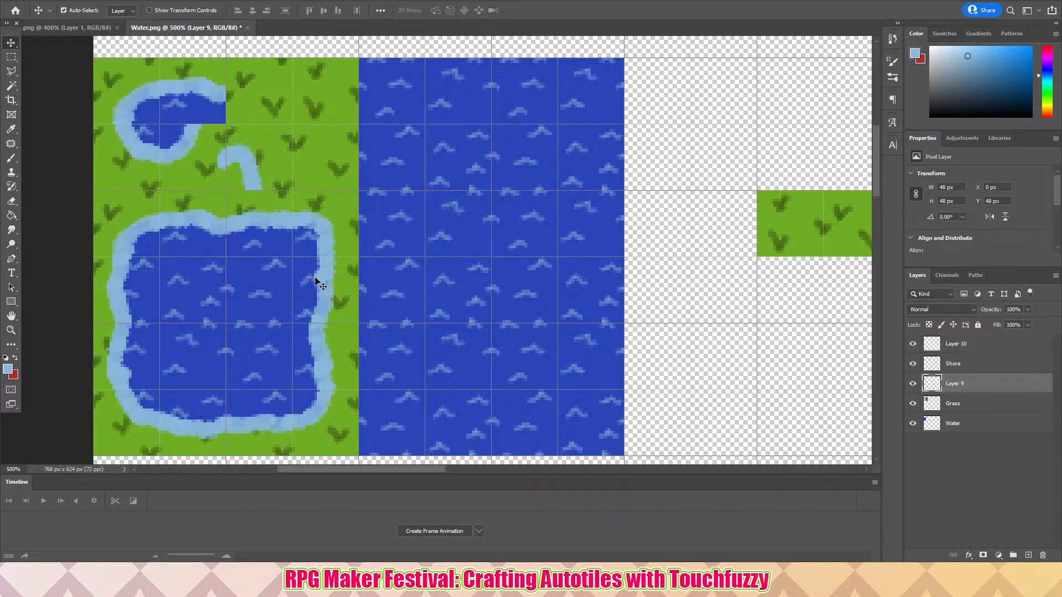
{"action": "scroll", "coordinate": [136, 330], "scroll_direction": "down", "scroll_amount": 1}
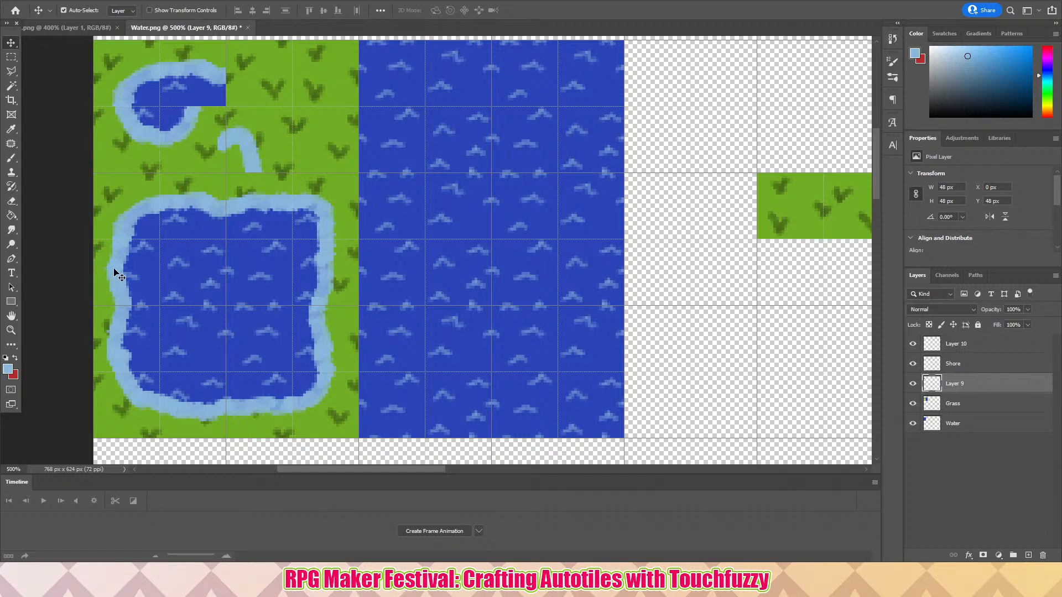
{"action": "scroll", "coordinate": [110, 332], "scroll_direction": "up", "scroll_amount": 3}
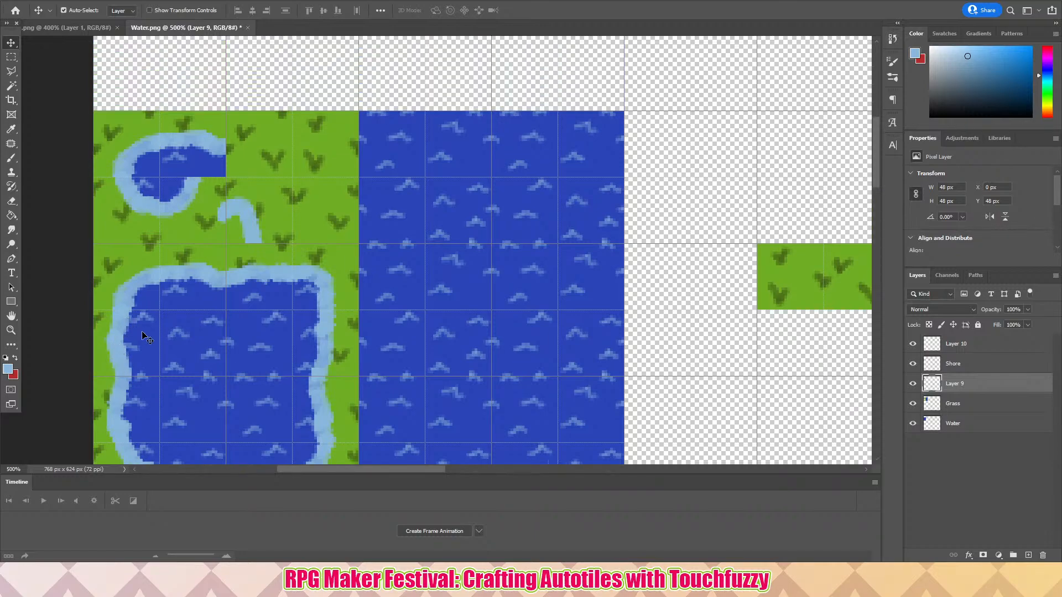
{"action": "left_click", "coordinate": [11, 56]}
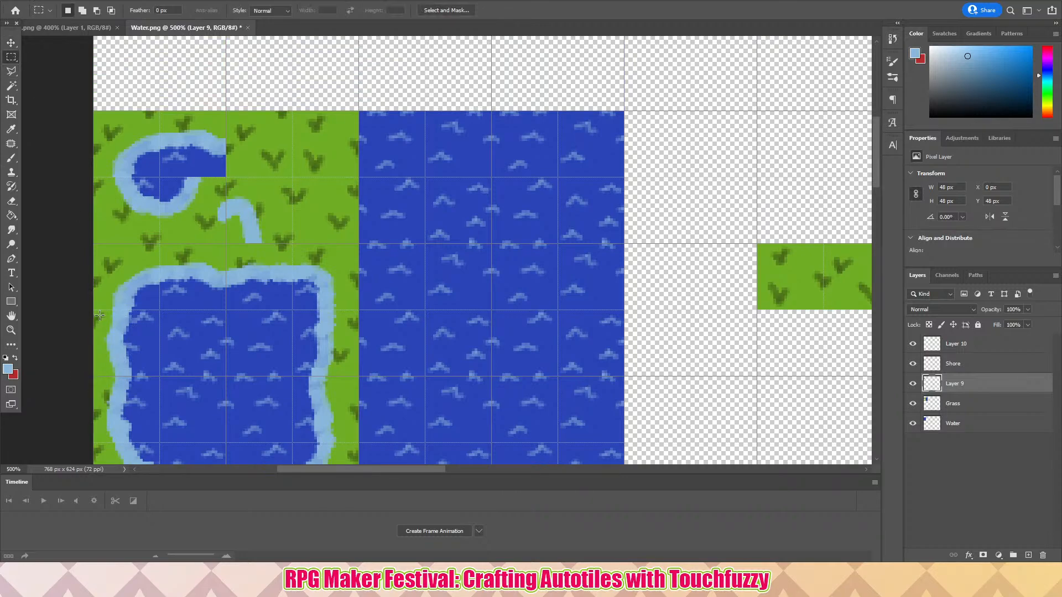
{"action": "left_click_drag", "start_coordinate": [87, 315], "coordinate": [158, 376]}
{"action": "key", "text": "ctrl+j"}
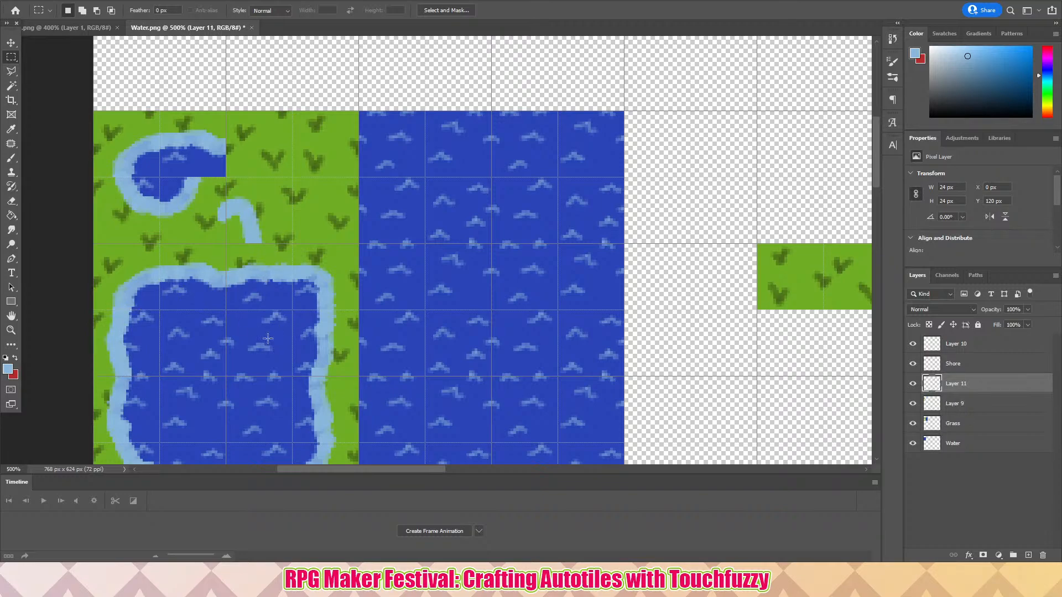
- Raise the copied left-shoreline layer above Shore and move the piece to X 48, Y 24 px, directly above the inner-corner tile
{"action": "left_click", "coordinate": [13, 44]}
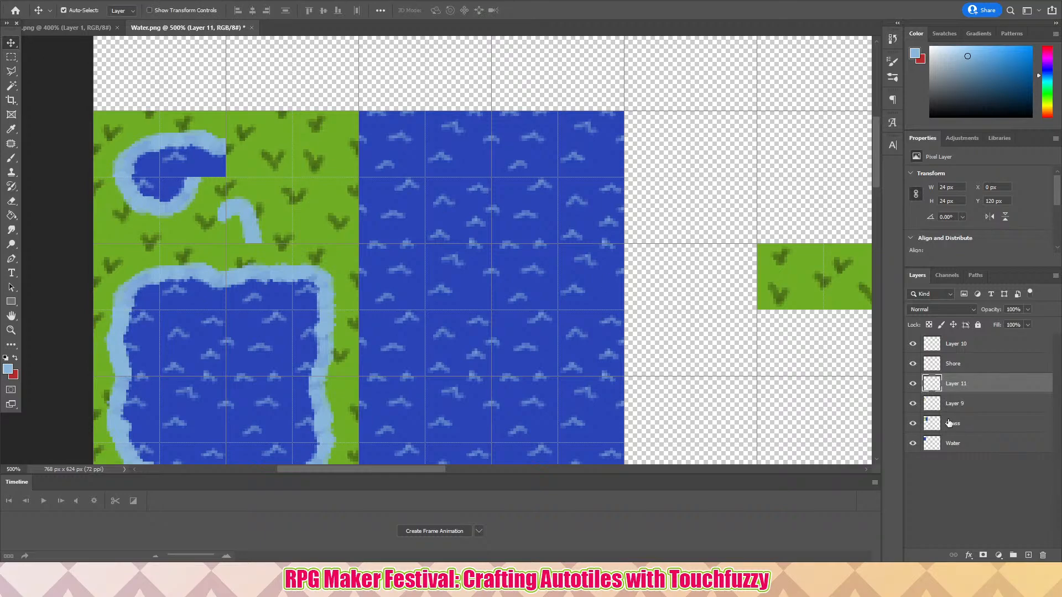
{"action": "left_click_drag", "start_coordinate": [964, 383], "coordinate": [967, 357]}
{"action": "left_click_drag", "start_coordinate": [135, 351], "coordinate": [271, 84]}
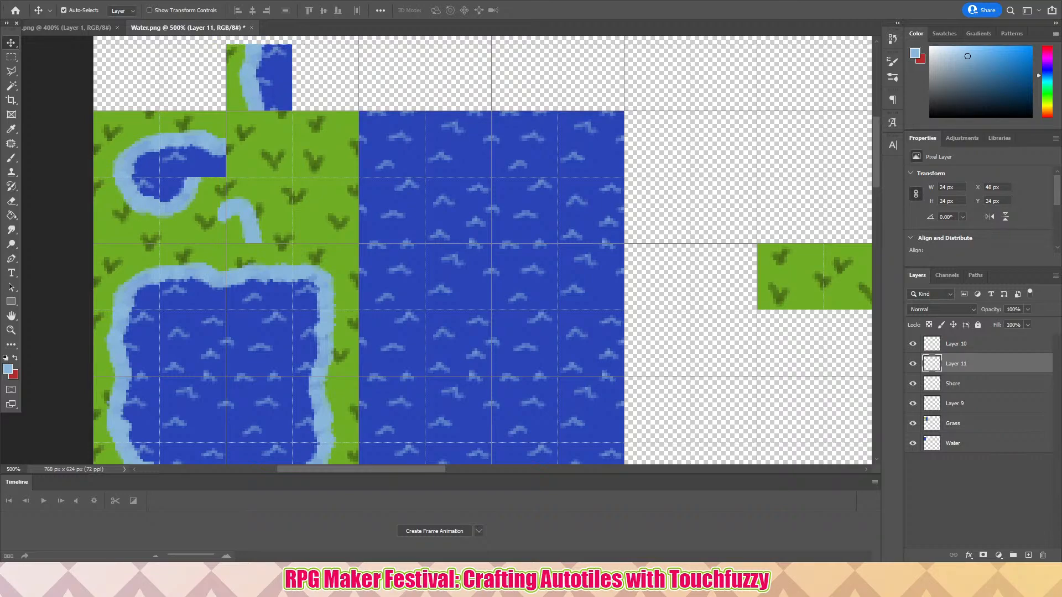
- On the Shore layer, select the 24 px square at X 48, Y 48 and brush a light-blue inner-corner shoreline joining the two guide pieces
{"action": "left_click", "coordinate": [968, 383]}
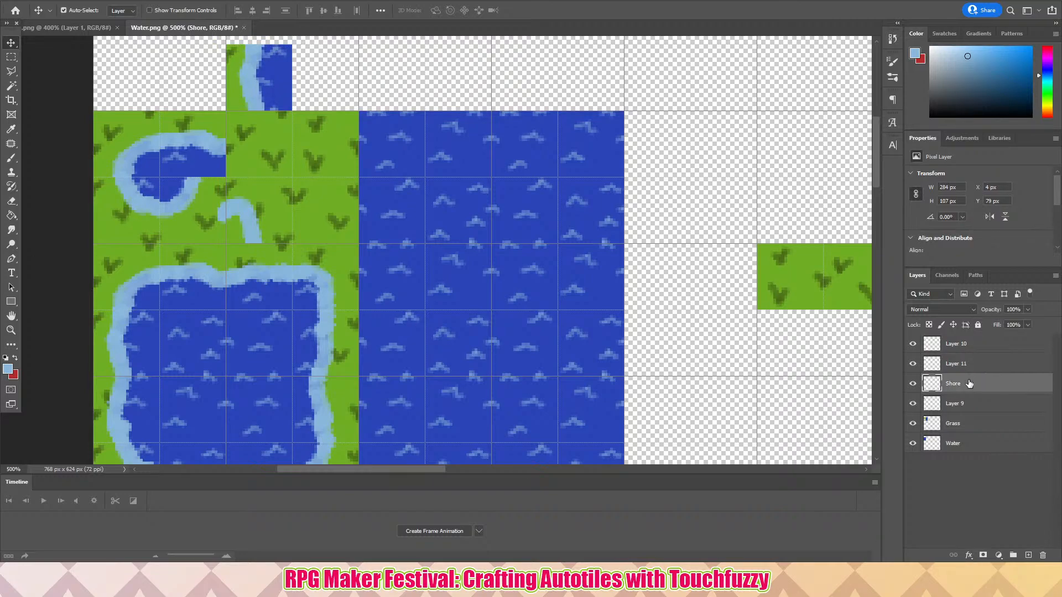
{"action": "left_click", "coordinate": [11, 58]}
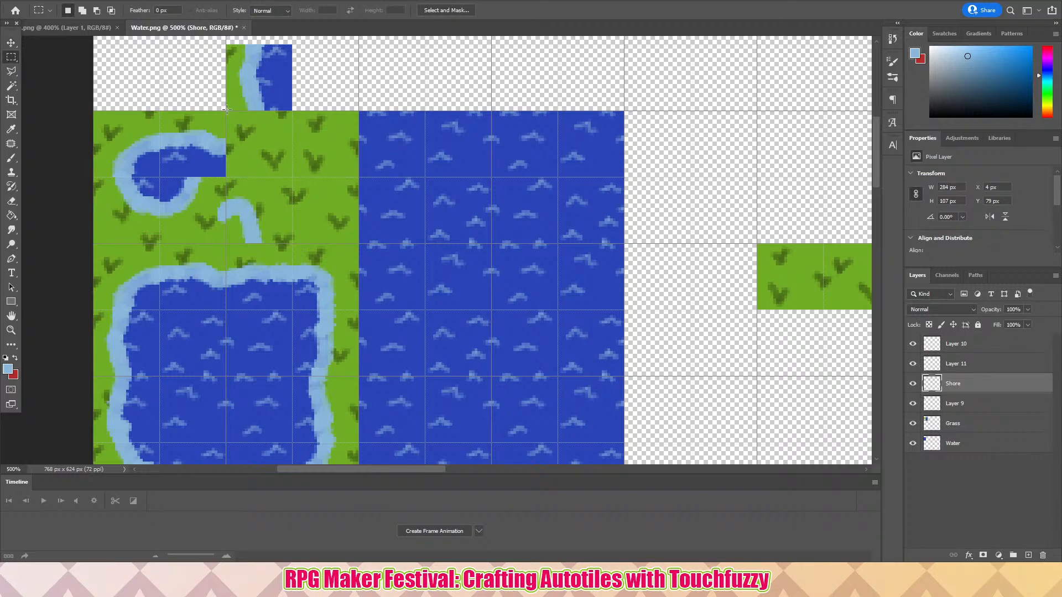
{"action": "left_click_drag", "start_coordinate": [226, 112], "coordinate": [293, 173]}
{"action": "left_click", "coordinate": [12, 160]}
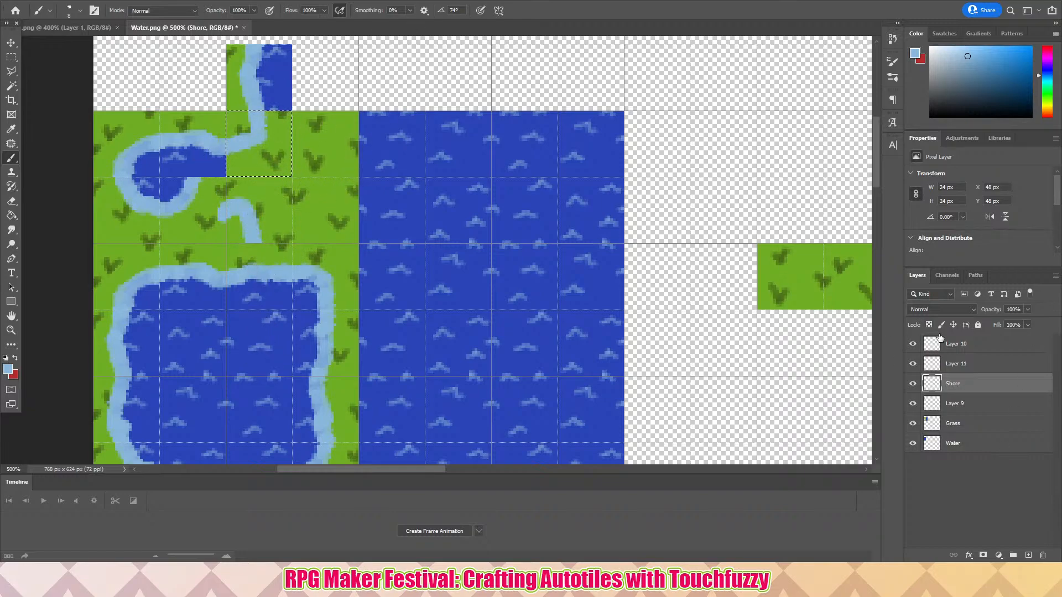
- Clear the selection and delete the two guide layers, Layer 10 and Layer 11
{"action": "left_click", "coordinate": [980, 347]}
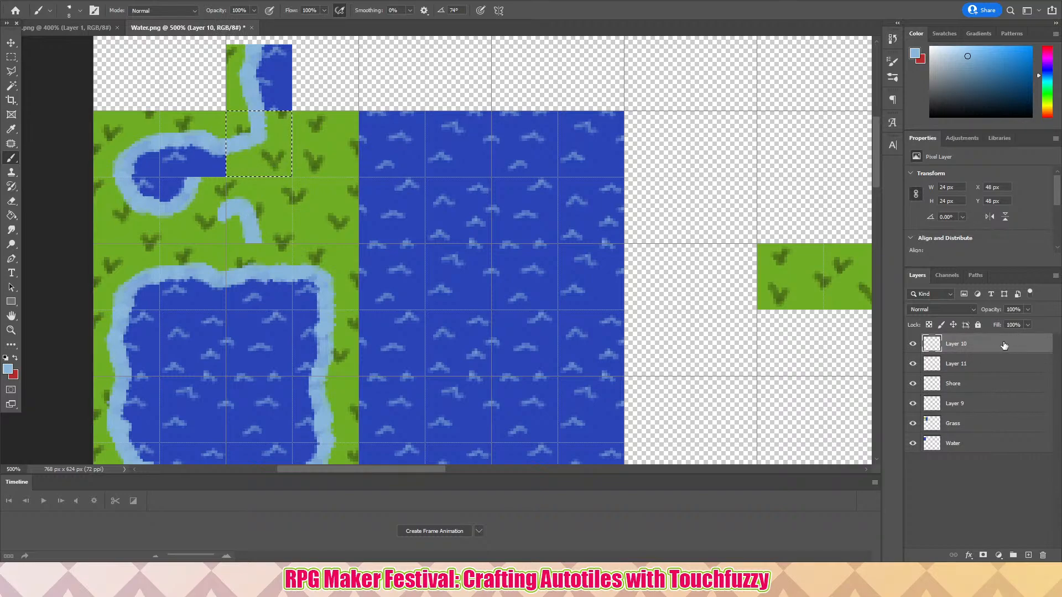
{"action": "left_click", "coordinate": [980, 366]}
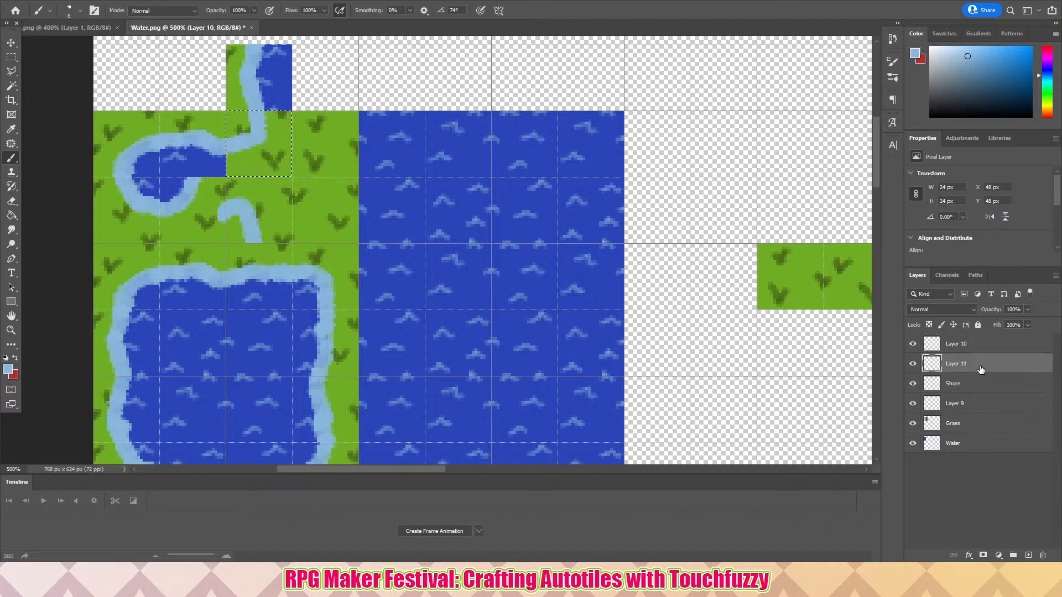
{"action": "left_click", "coordinate": [968, 347]}
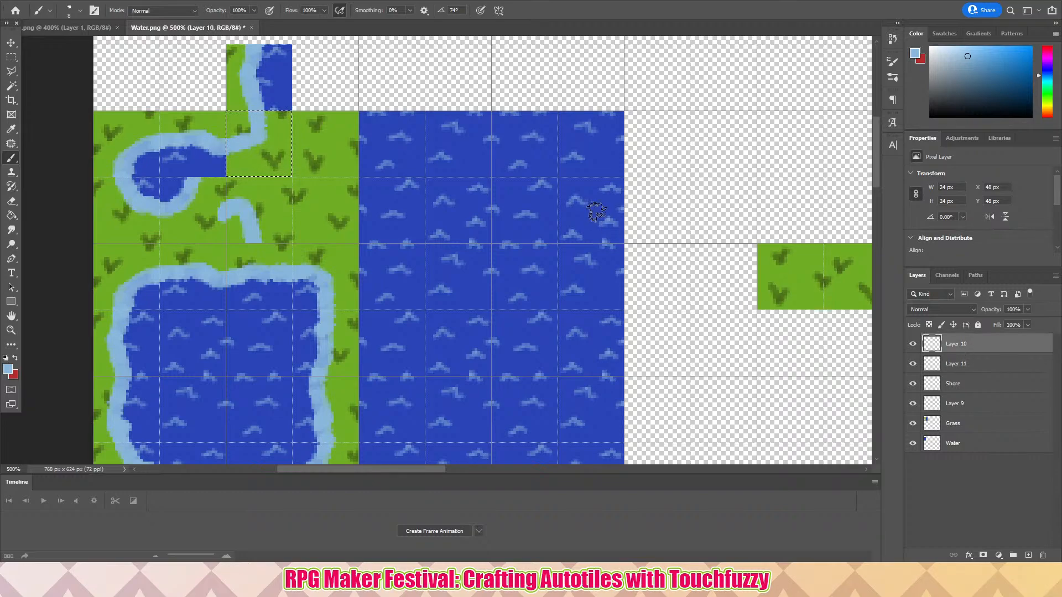
{"action": "left_click", "coordinate": [129, 3]}
{"action": "left_click", "coordinate": [142, 15]}
{"action": "key", "text": "Delete"}
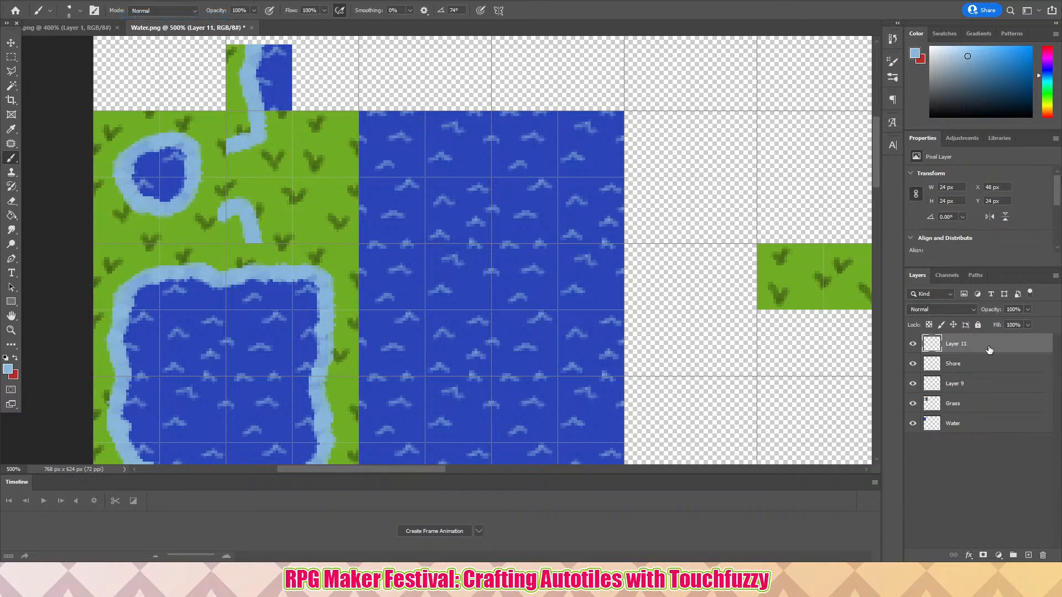
{"action": "key", "text": "Delete"}
- Erase the part of the lower inner-corner stroke that overhangs the tile's left boundary on the Shore layer
{"action": "scroll", "coordinate": [242, 253], "scroll_direction": "down", "scroll_amount": 1}
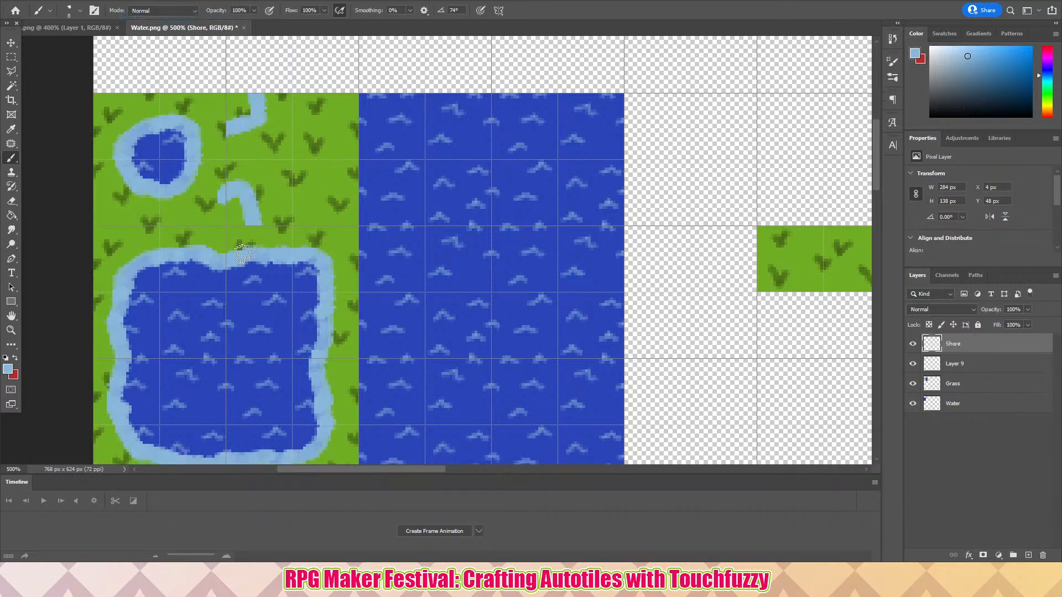
{"action": "left_click", "coordinate": [12, 57]}
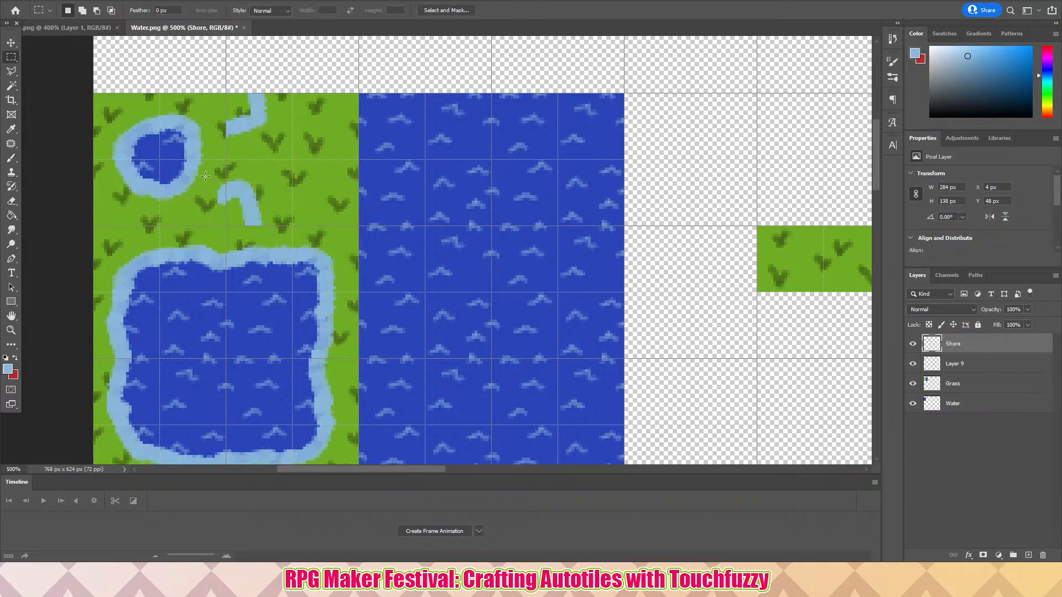
{"action": "left_click_drag", "start_coordinate": [225, 225], "coordinate": [226, 225]}
{"action": "scroll", "coordinate": [311, 180], "scroll_direction": "down", "scroll_amount": 3}
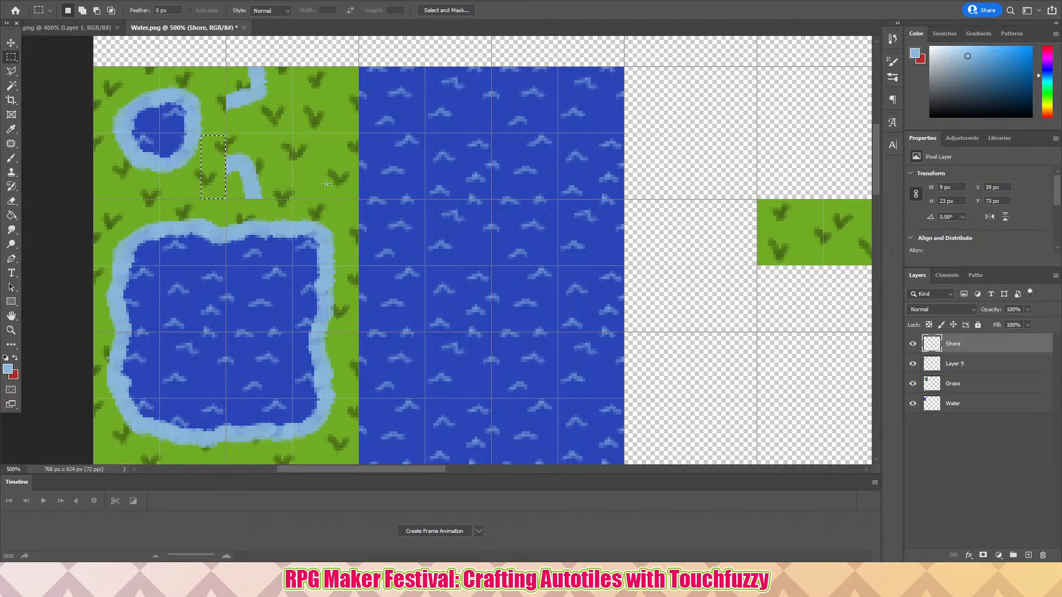
{"action": "scroll", "coordinate": [331, 186], "scroll_direction": "up", "scroll_amount": 6}
{"action": "scroll", "coordinate": [349, 184], "scroll_direction": "down", "scroll_amount": 4}
{"action": "scroll", "coordinate": [361, 165], "scroll_direction": "down", "scroll_amount": 2}
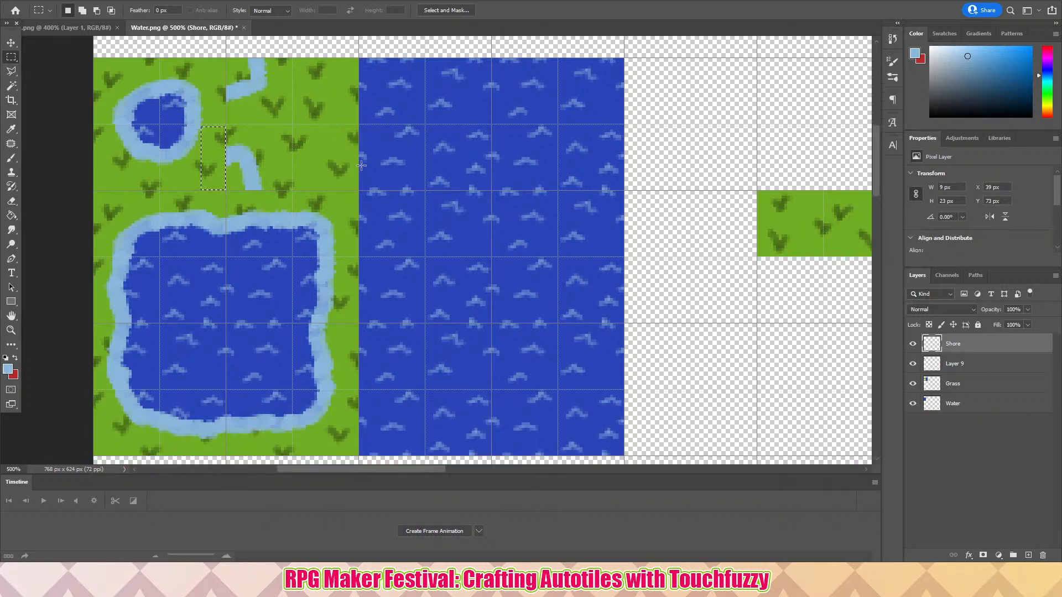
{"action": "scroll", "coordinate": [420, 174], "scroll_direction": "up", "scroll_amount": 4}
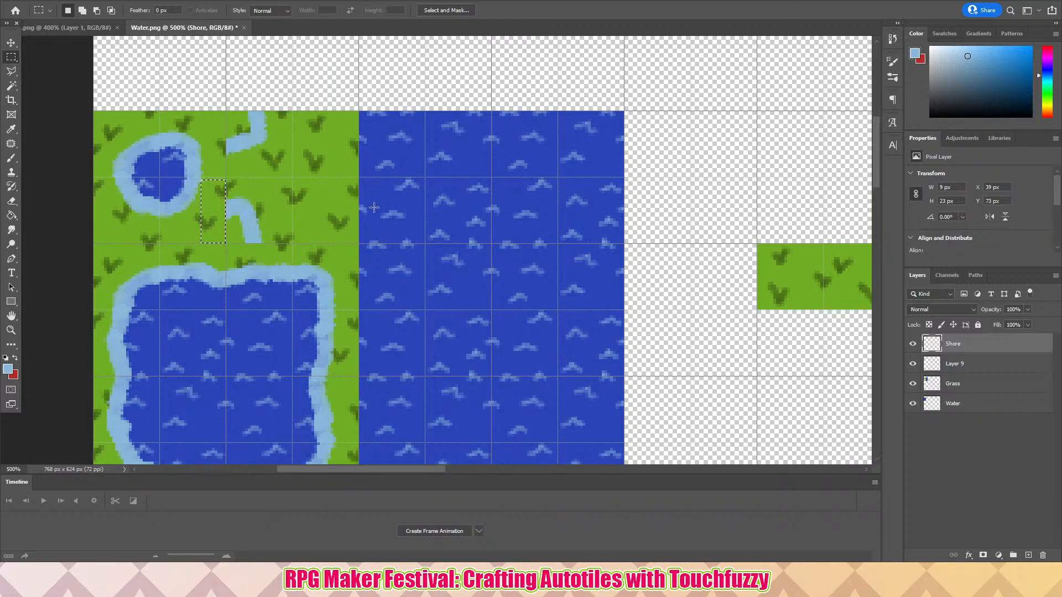
{"action": "scroll", "coordinate": [293, 226], "scroll_direction": "down", "scroll_amount": 7}
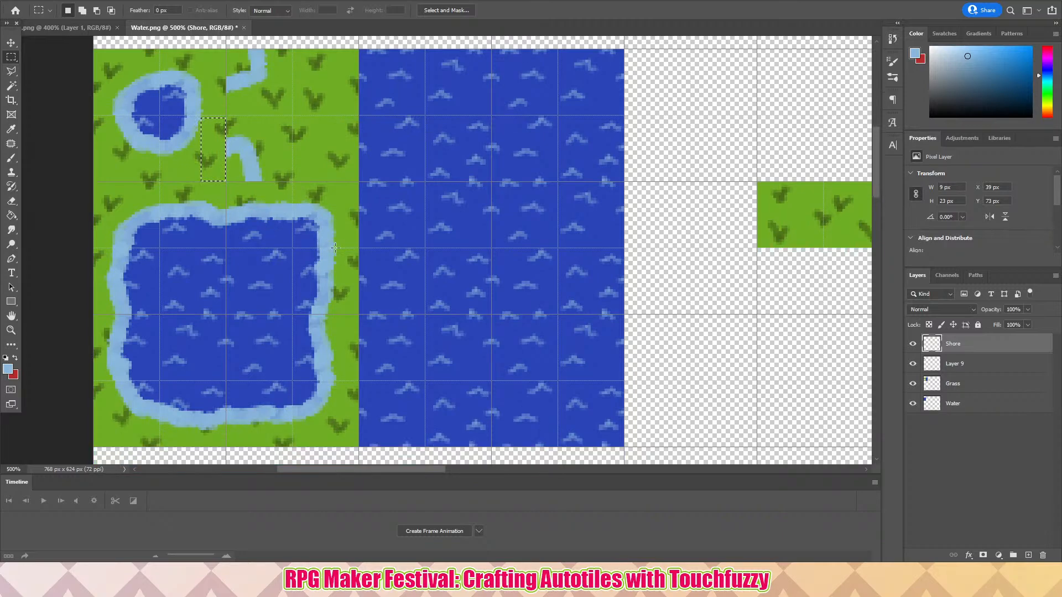
{"action": "scroll", "coordinate": [305, 150], "scroll_direction": "up", "scroll_amount": 5}
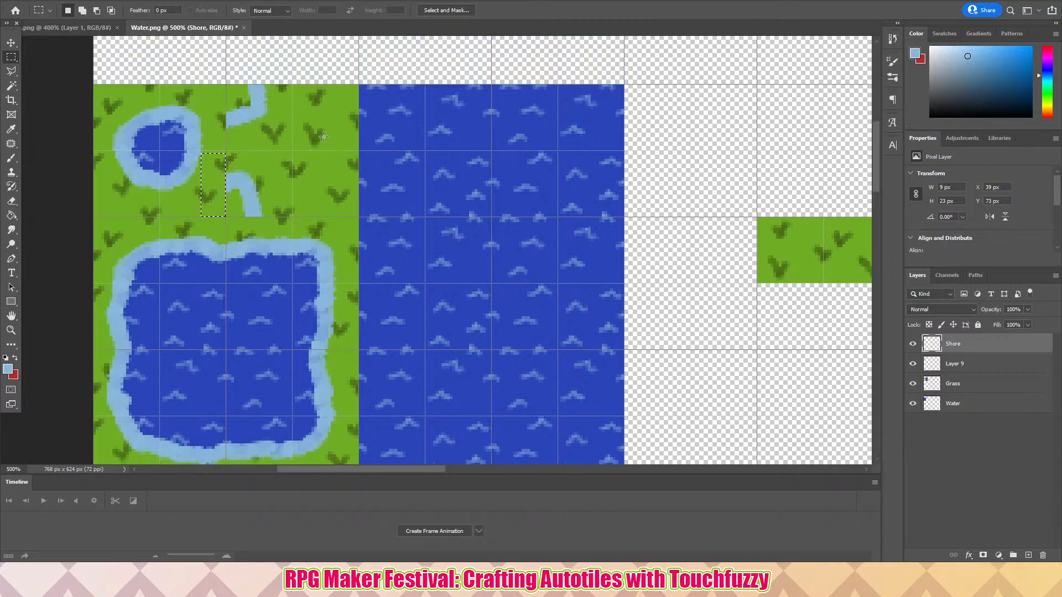
{"action": "scroll", "coordinate": [296, 196], "scroll_direction": "up", "scroll_amount": 2}
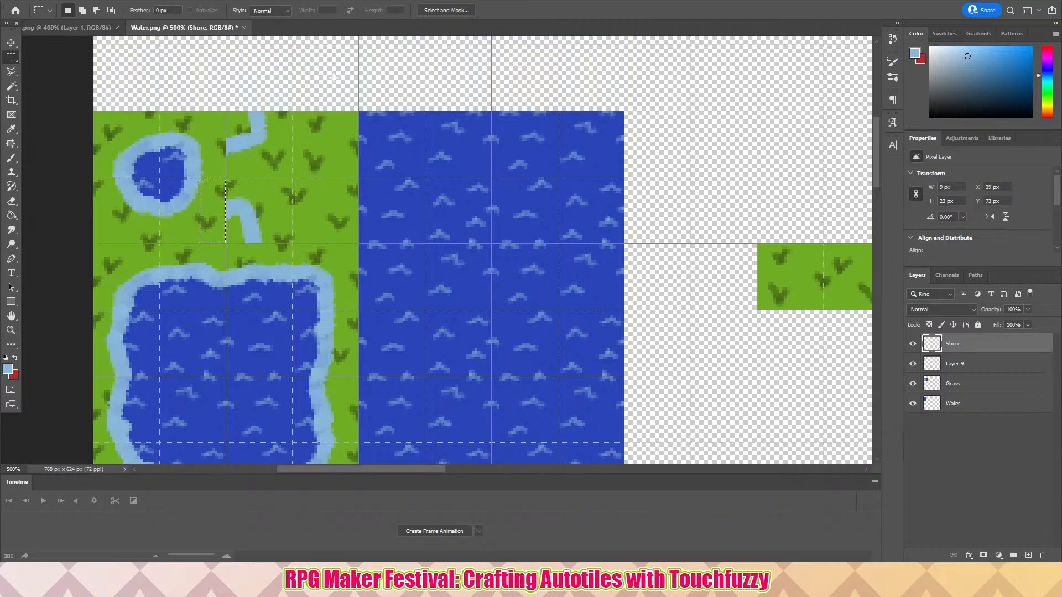
- Copy the 24 px square of the pond's right shoreline at X 72, Y 120 to a new layer and move it to X 72, Y 24
{"action": "scroll", "coordinate": [311, 368], "scroll_direction": "down", "scroll_amount": 5}
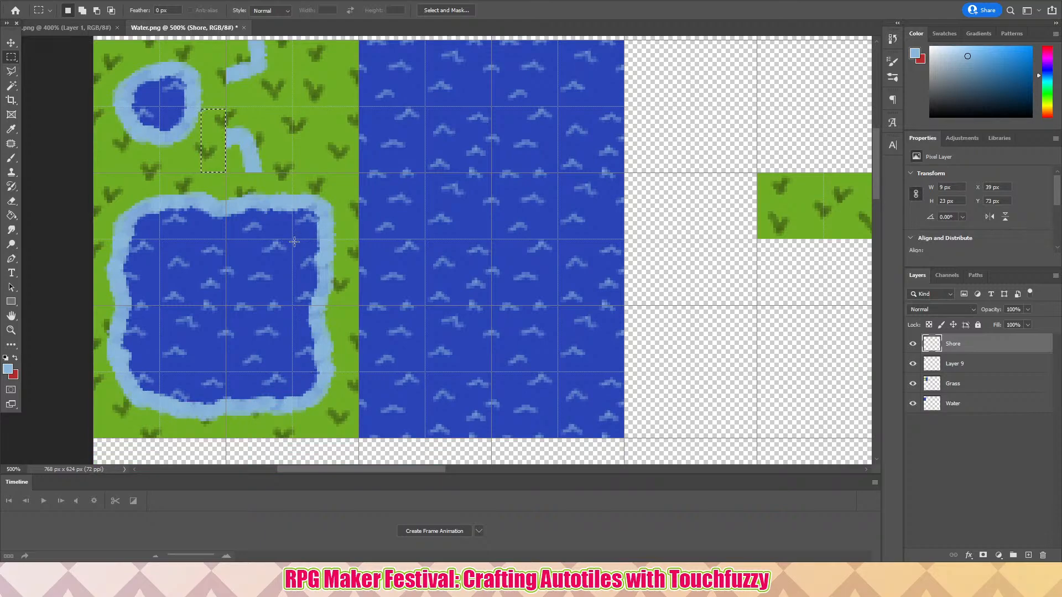
{"action": "left_click_drag", "start_coordinate": [292, 239], "coordinate": [358, 305]}
{"action": "scroll", "coordinate": [303, 204], "scroll_direction": "up", "scroll_amount": 2}
{"action": "scroll", "coordinate": [303, 204], "scroll_direction": "up", "scroll_amount": 2}
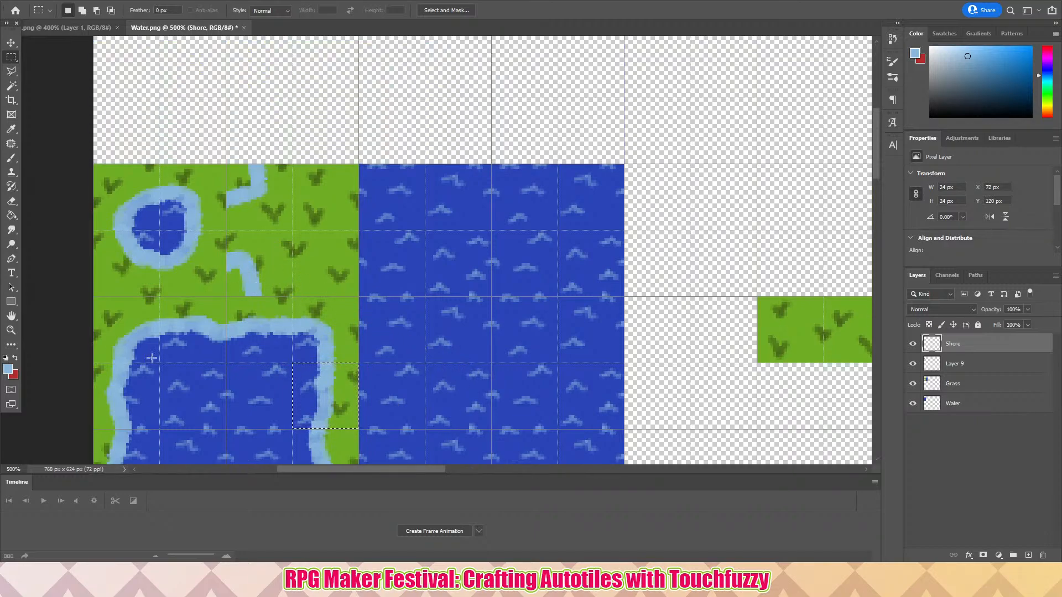
{"action": "key", "text": "ctrl+j"}
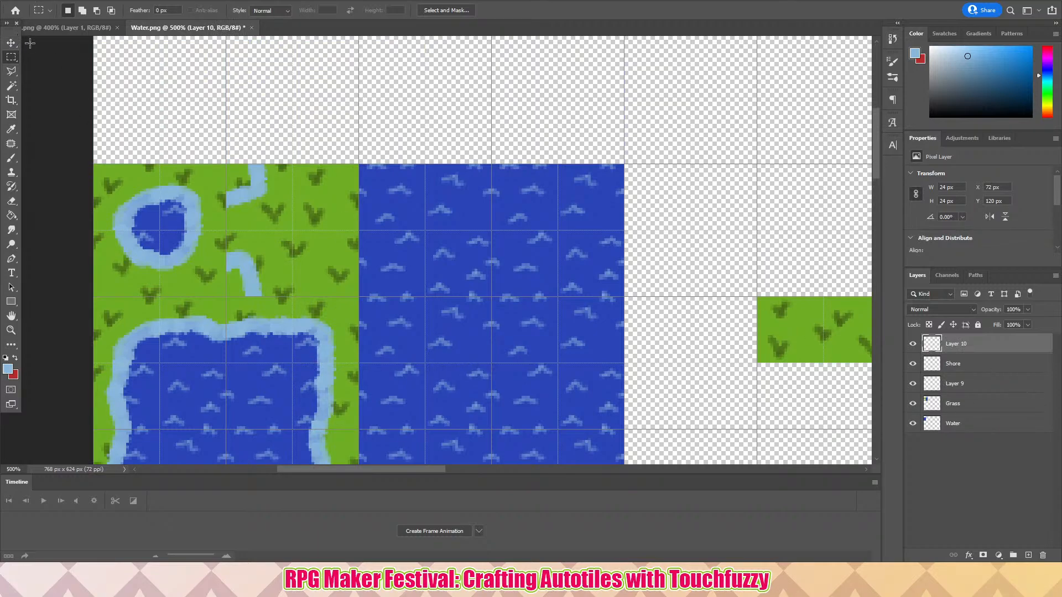
{"action": "left_click", "coordinate": [11, 42]}
{"action": "left_click_drag", "start_coordinate": [333, 420], "coordinate": [336, 167]}
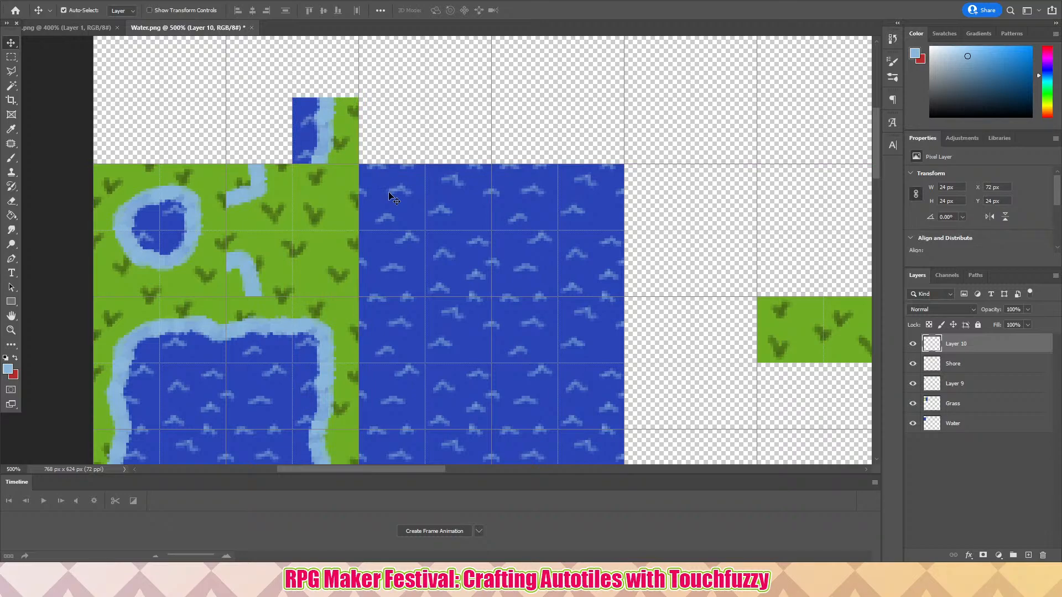
- Copy the 24 px square of the pond's upper shoreline at X 48, Y 96 to a new layer and move it to X 96, Y 48
{"action": "scroll", "coordinate": [199, 362], "scroll_direction": "down", "scroll_amount": 3}
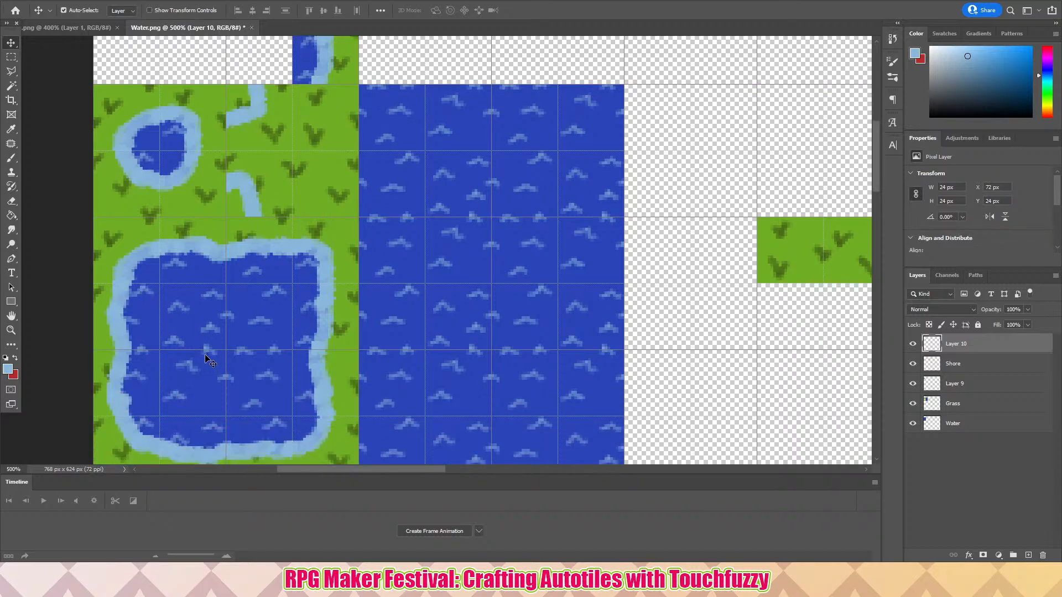
{"action": "scroll", "coordinate": [244, 281], "scroll_direction": "down", "scroll_amount": 1}
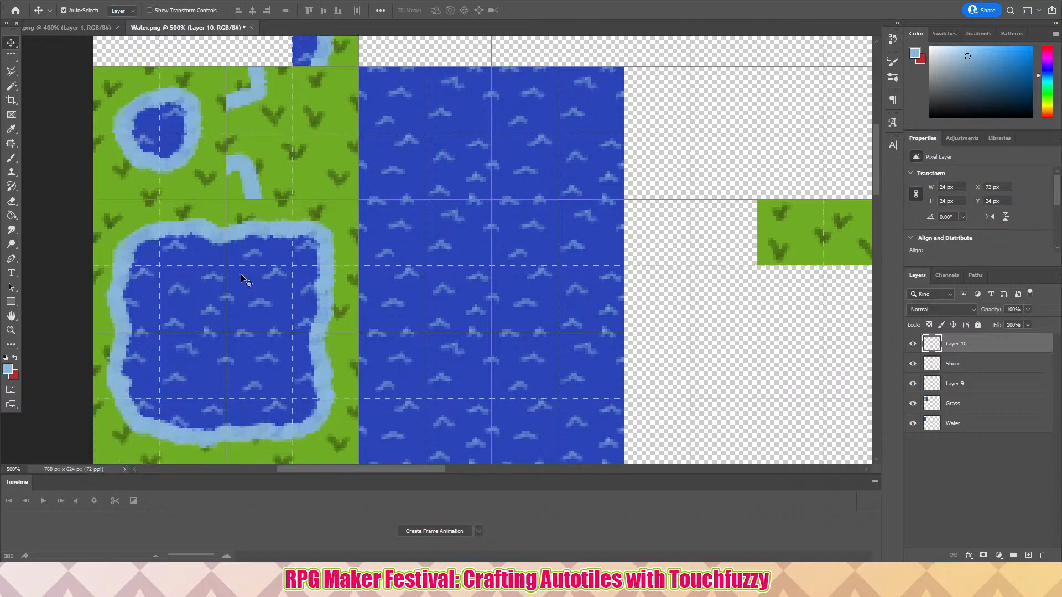
{"action": "left_click", "coordinate": [11, 57]}
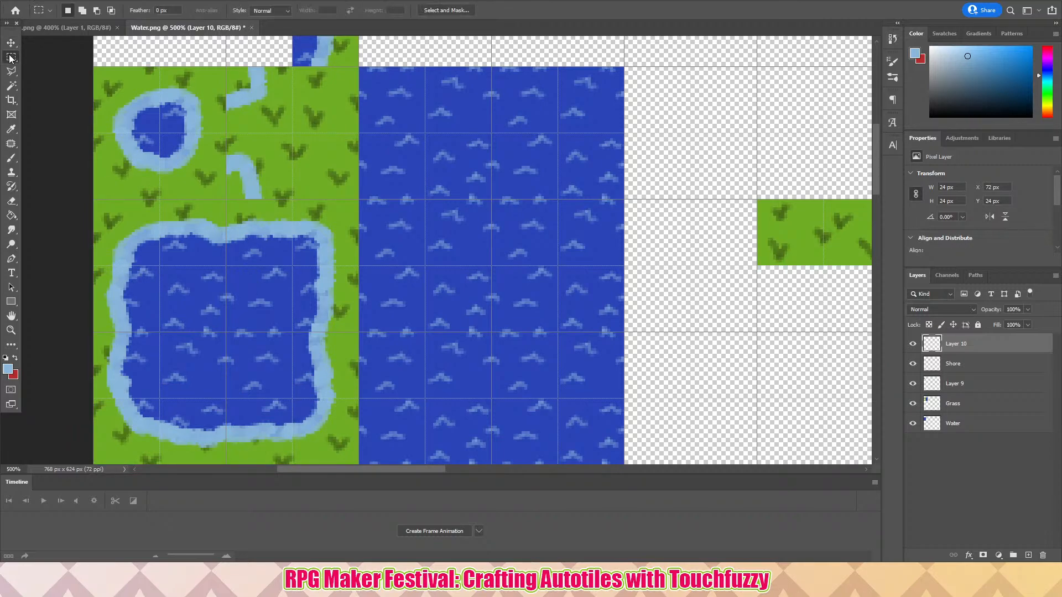
{"action": "left_click_drag", "start_coordinate": [226, 199], "coordinate": [292, 266]}
{"action": "scroll", "coordinate": [391, 239], "scroll_direction": "up", "scroll_amount": 1}
{"action": "scroll", "coordinate": [399, 265], "scroll_direction": "up", "scroll_amount": 1}
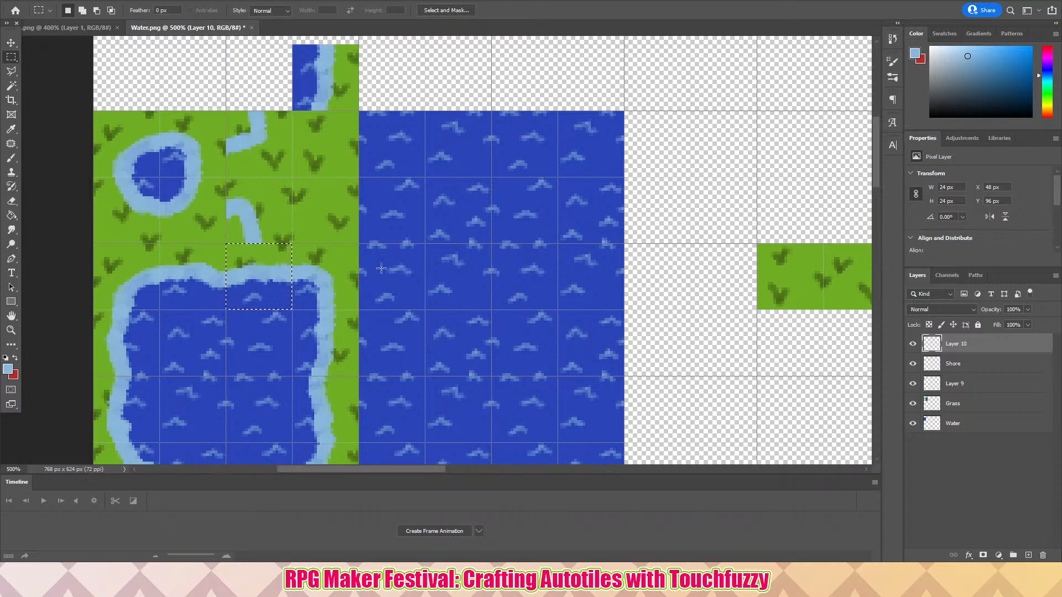
{"action": "key", "text": "ctrl+j"}
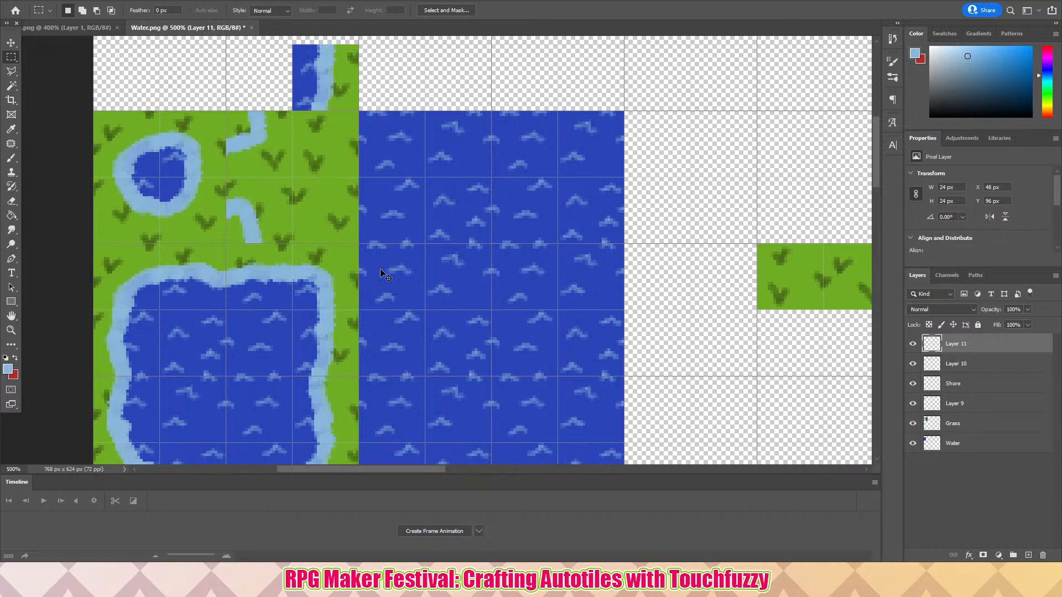
{"action": "left_click", "coordinate": [11, 42]}
{"action": "left_click_drag", "start_coordinate": [281, 297], "coordinate": [393, 162]}
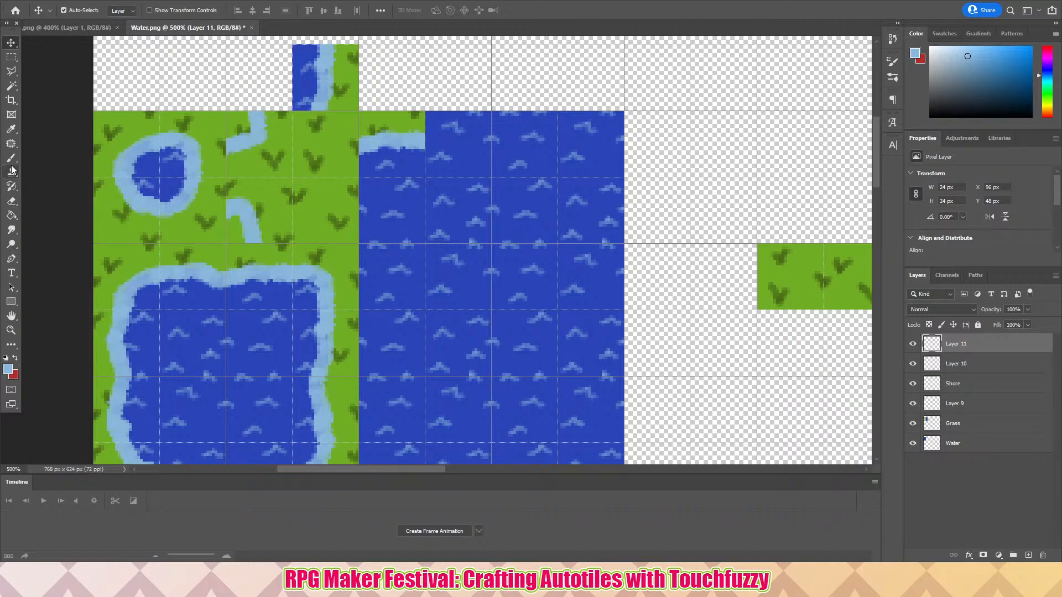
- Select the 24 px square at X 72, Y 48 and brush a light-blue inner-corner shoreline joining the two guide pieces
{"action": "left_click", "coordinate": [11, 57]}
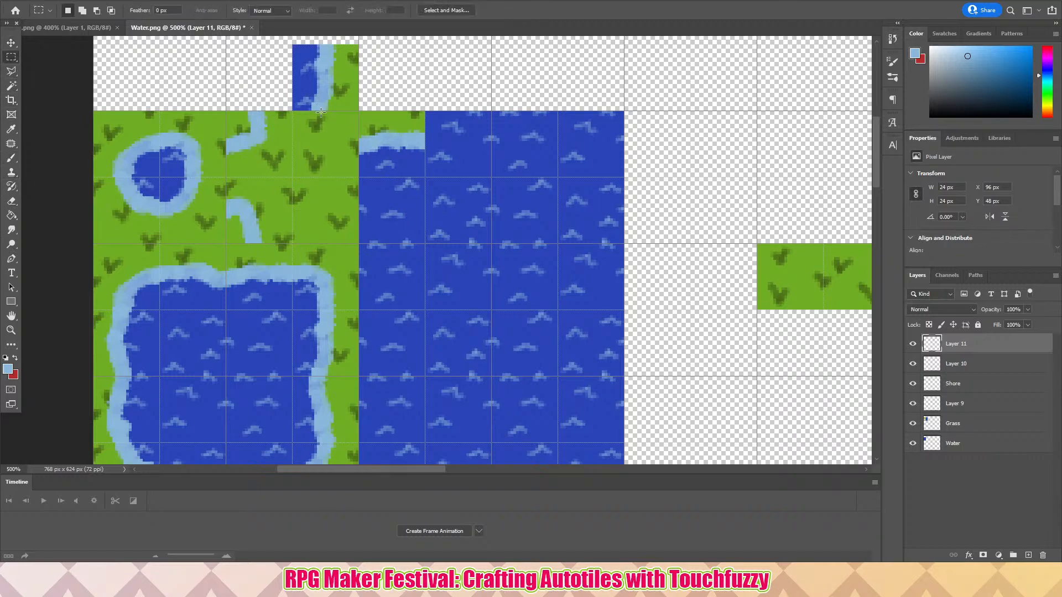
{"action": "left_click_drag", "start_coordinate": [295, 113], "coordinate": [357, 177]}
{"action": "left_click", "coordinate": [11, 158]}
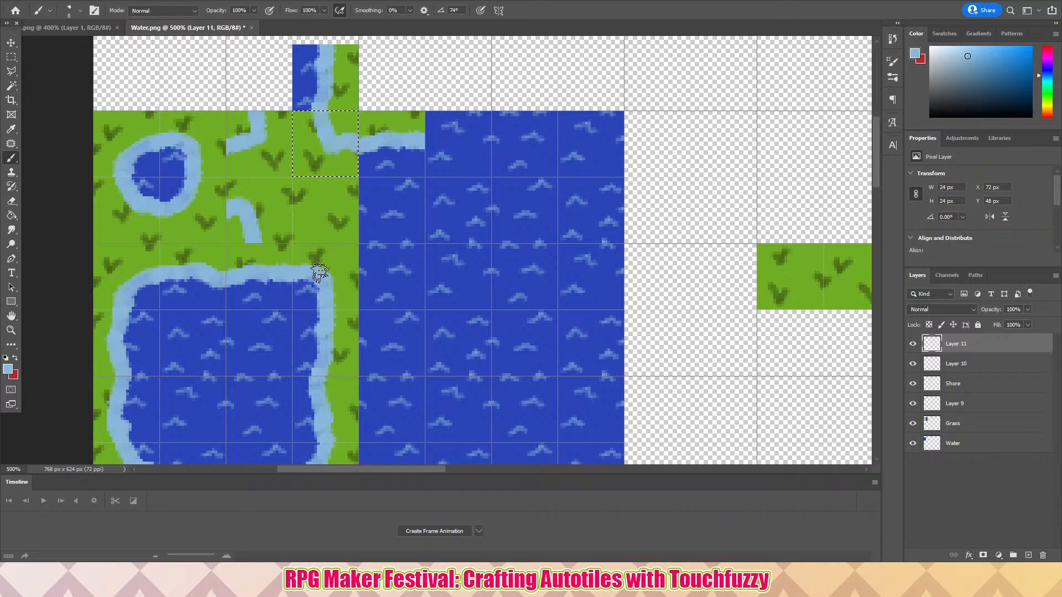
{"action": "left_click", "coordinate": [11, 56]}
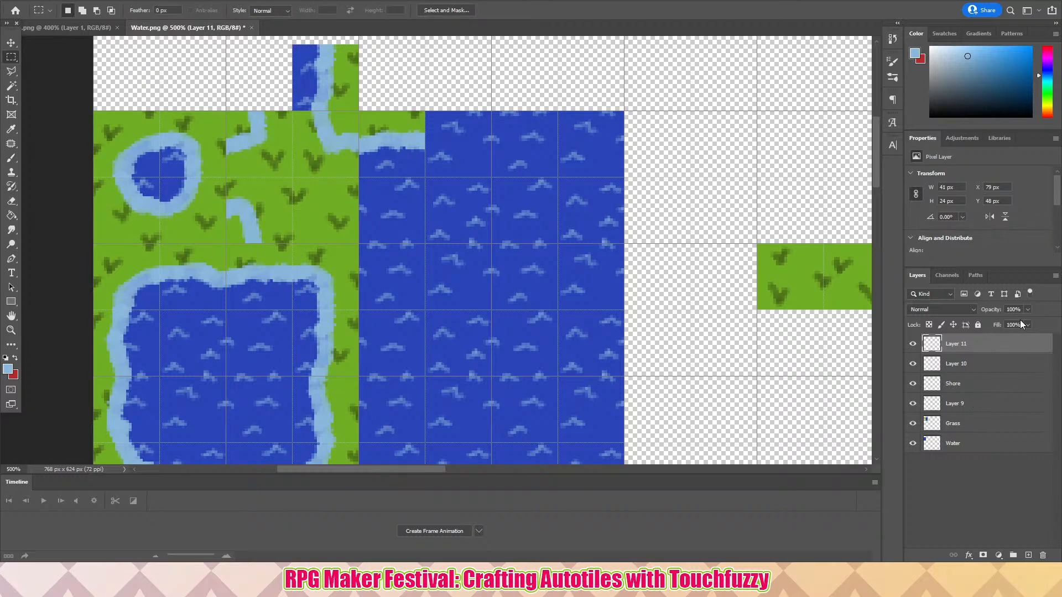
{"action": "key", "text": "Delete"}
{"action": "key", "text": "ctrl+z"}
{"action": "left_click", "coordinate": [973, 385]}
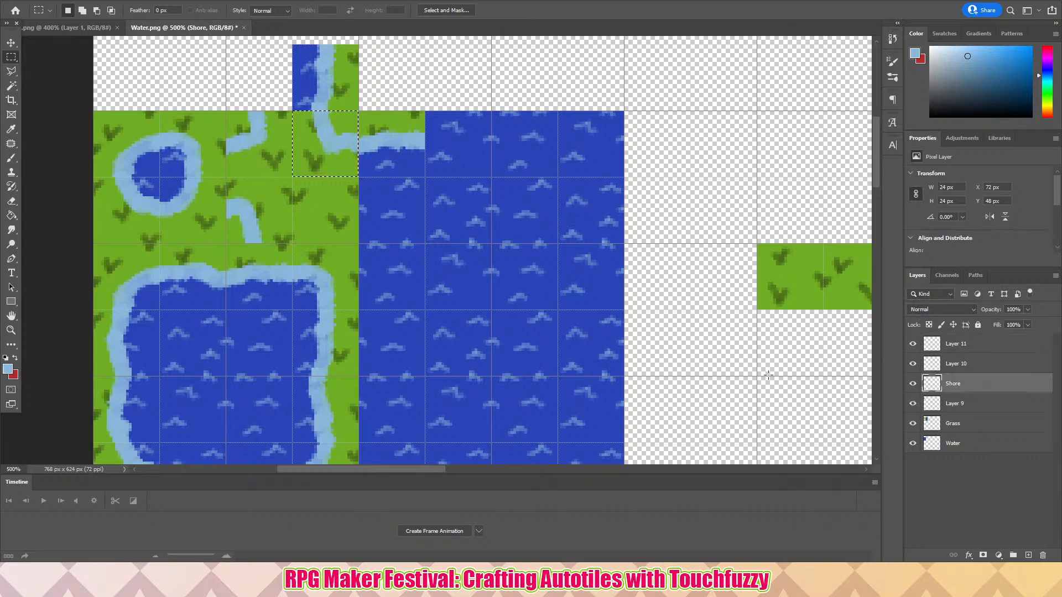
{"action": "left_click", "coordinate": [43, 0]}
{"action": "mouse_move", "coordinate": [87, 103]}
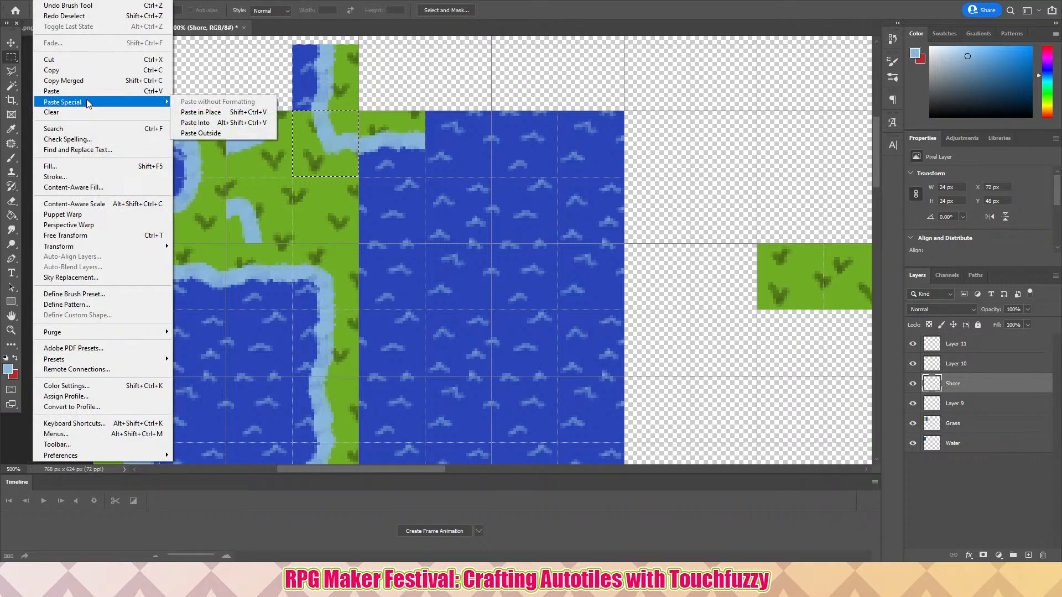
{"action": "left_click", "coordinate": [219, 123]}
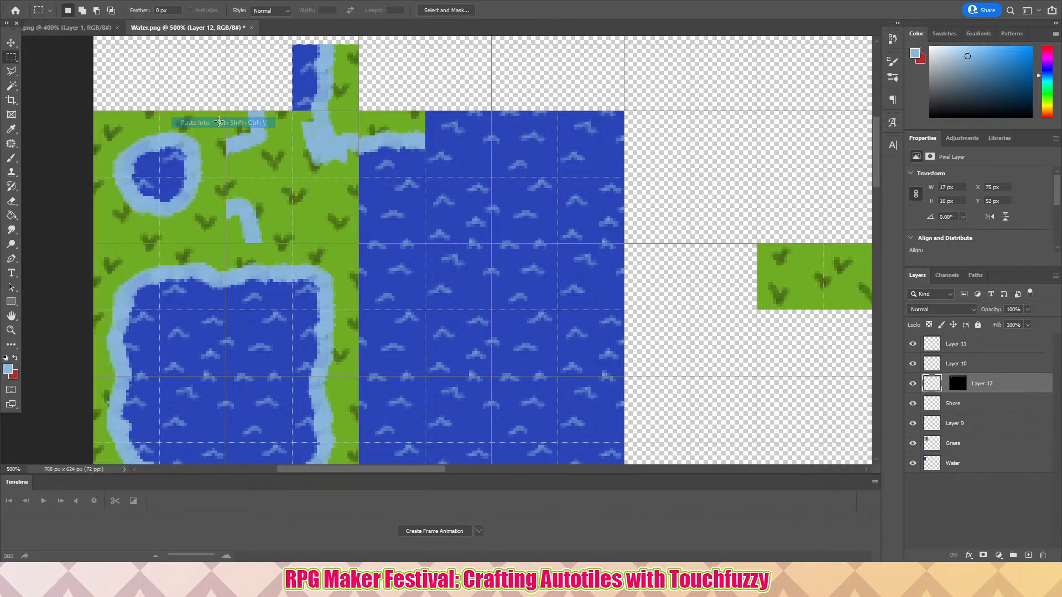
{"action": "key", "text": "ctrl+z"}
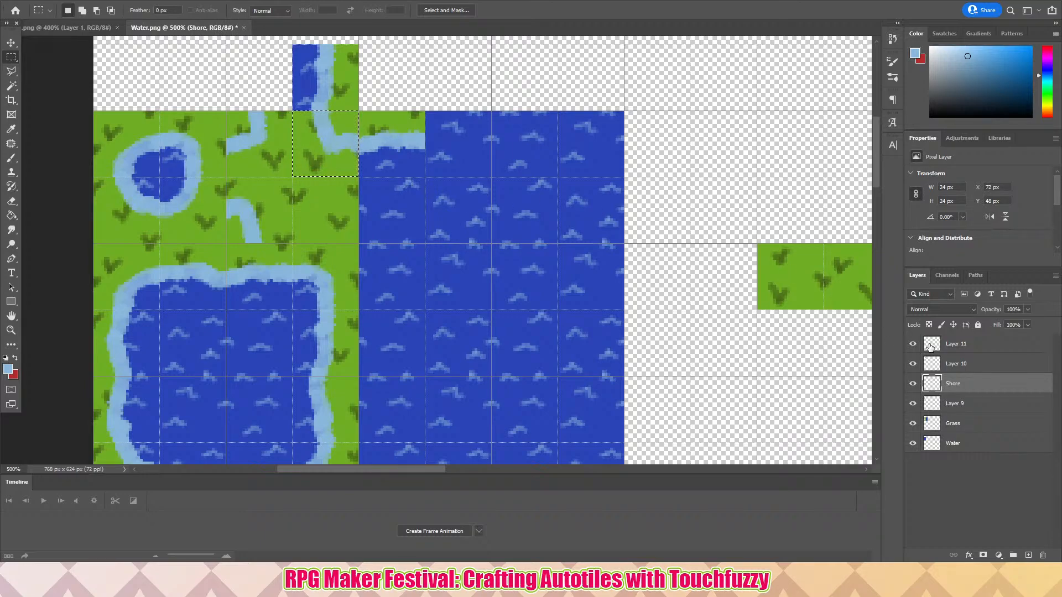
- Hide Layer 10, select the copied shoreline guide piece beside the new corner on Layer 11 and delete its pixels
{"action": "left_click", "coordinate": [955, 364]}
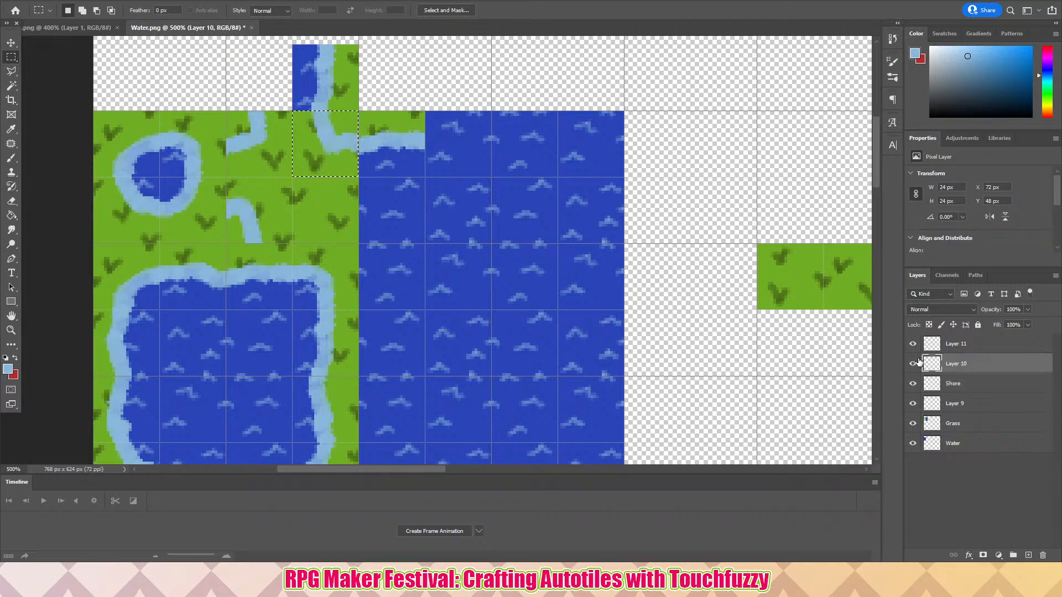
{"action": "left_click", "coordinate": [914, 364]}
{"action": "left_click", "coordinate": [913, 364]}
{"action": "left_click", "coordinate": [913, 363]}
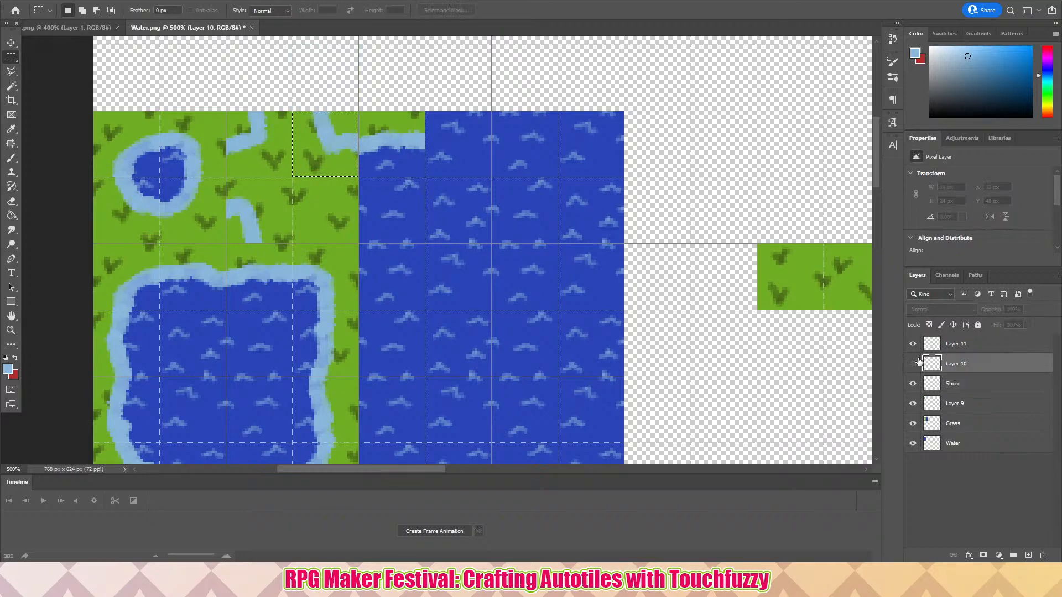
{"action": "left_click", "coordinate": [956, 352]}
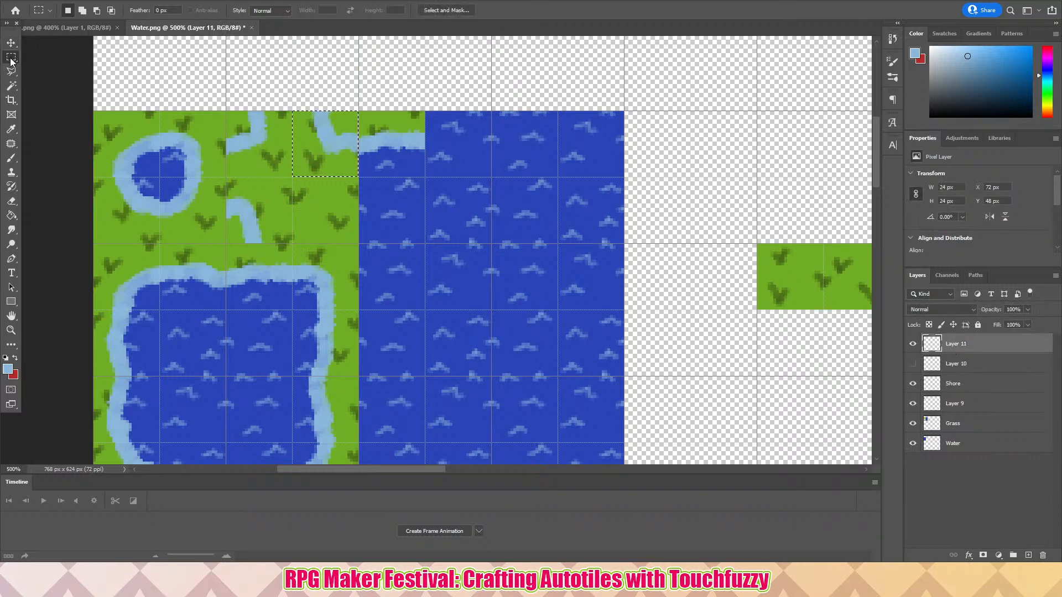
{"action": "left_click_drag", "start_coordinate": [369, 116], "coordinate": [422, 197]}
{"action": "key", "text": "Delete"}
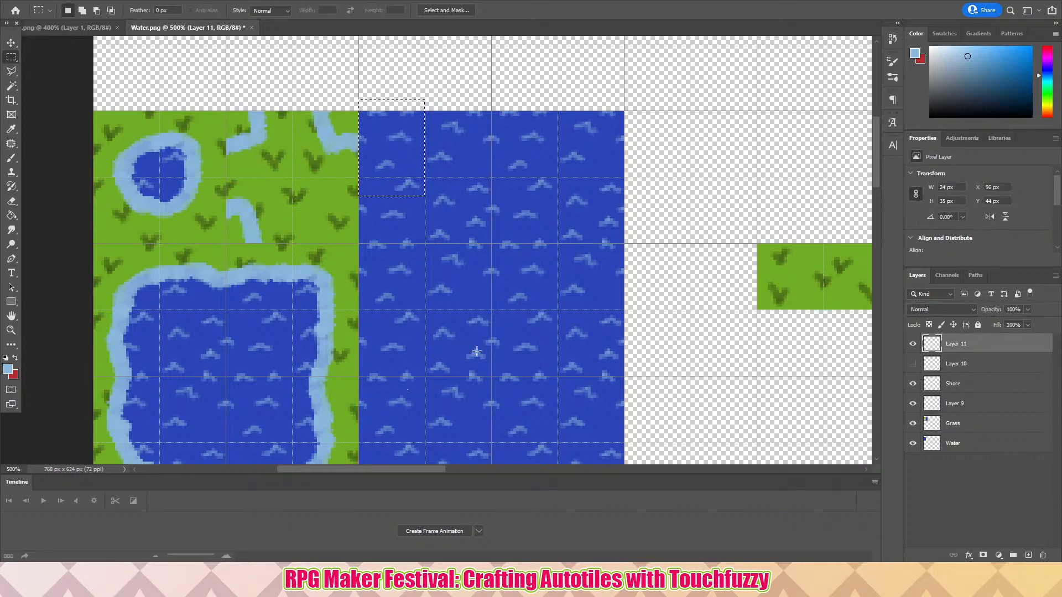
- Show the guide layer Layer 10 to check it, clear the selection and delete that layer
{"action": "left_click", "coordinate": [945, 363]}
{"action": "left_click", "coordinate": [913, 363]}
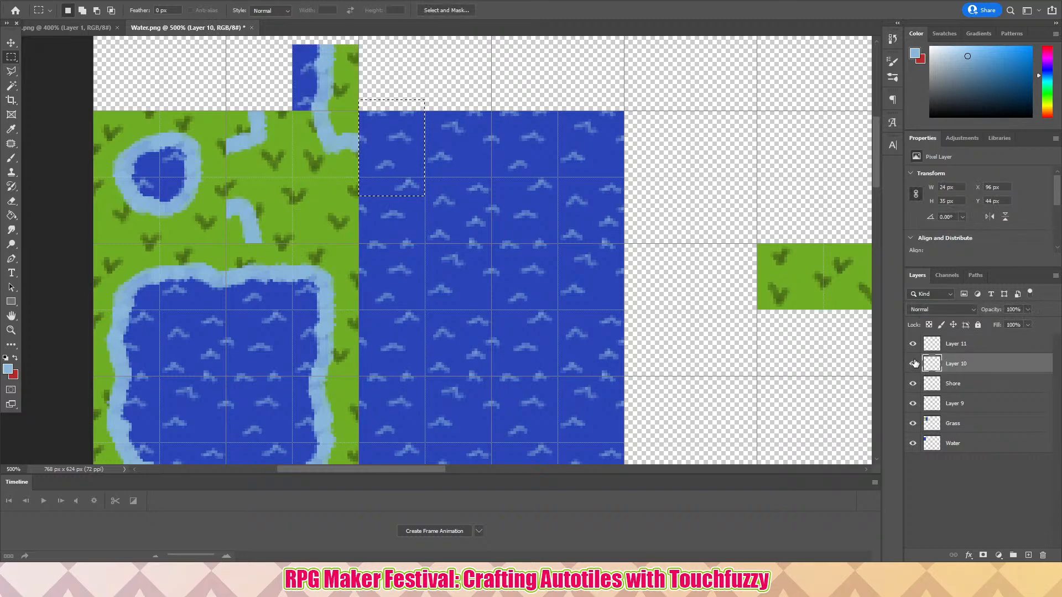
{"action": "left_click", "coordinate": [913, 364]}
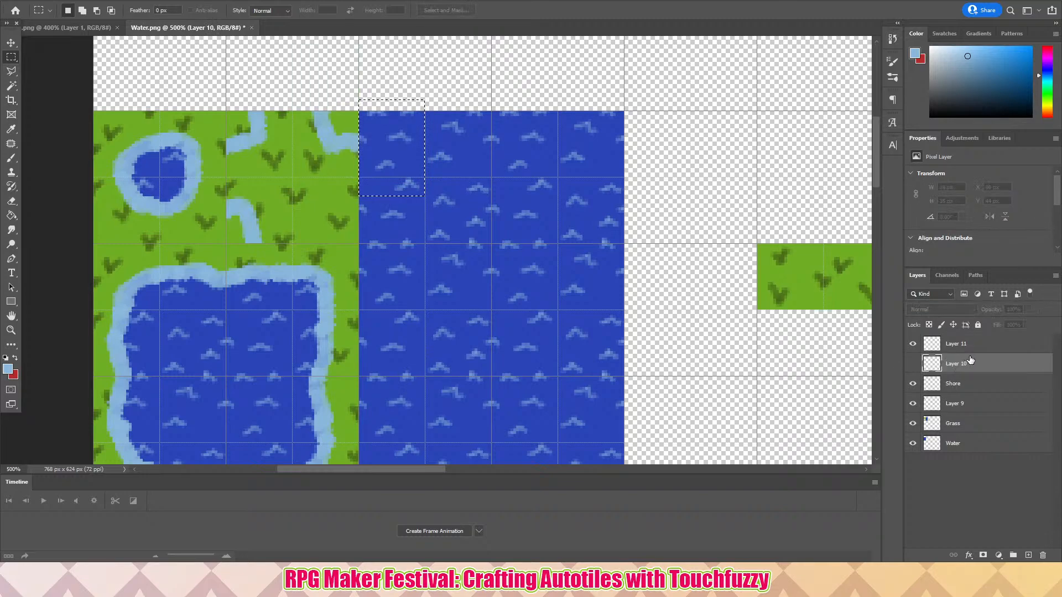
{"action": "left_click", "coordinate": [911, 364]}
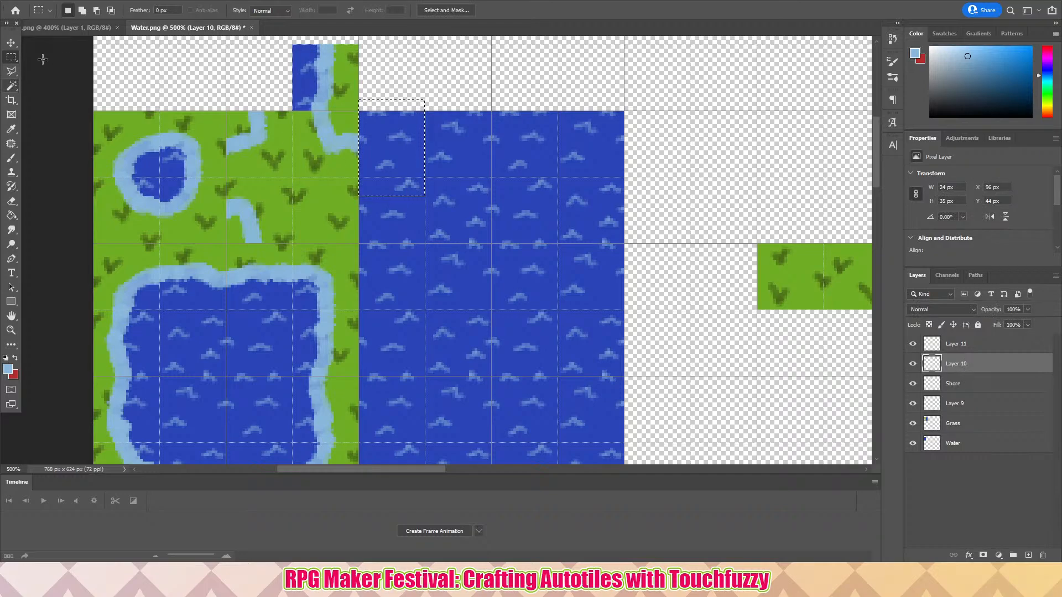
{"action": "left_click", "coordinate": [175, 55]}
{"action": "key", "text": "Delete"}
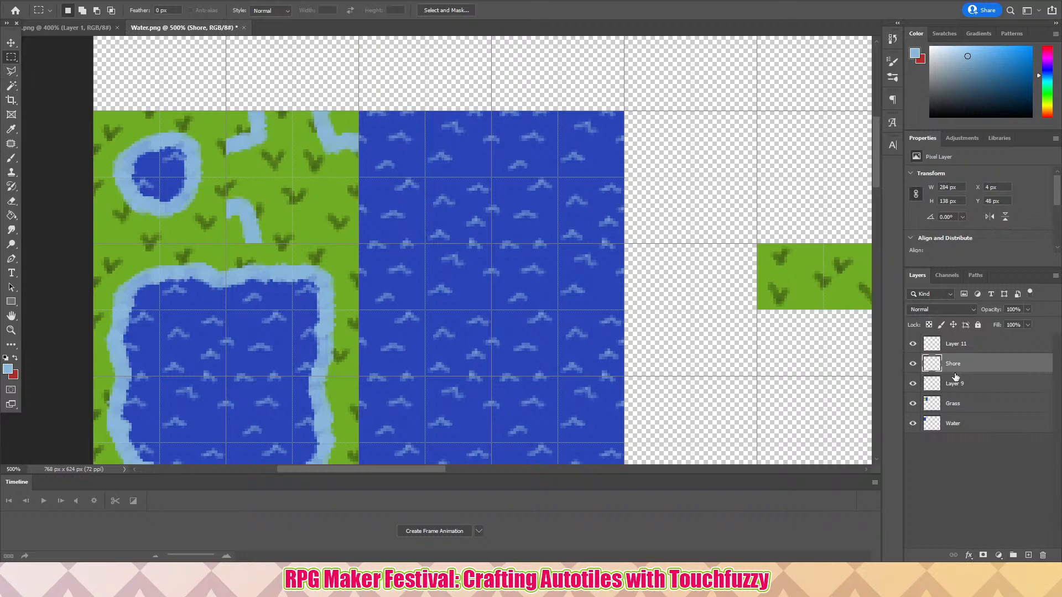
- Merge Layer 11, holding the new corner stroke, with the Shore layer
{"action": "left_click", "coordinate": [913, 346]}
{"action": "left_click", "coordinate": [913, 346]}
{"action": "left_click", "coordinate": [962, 352]}
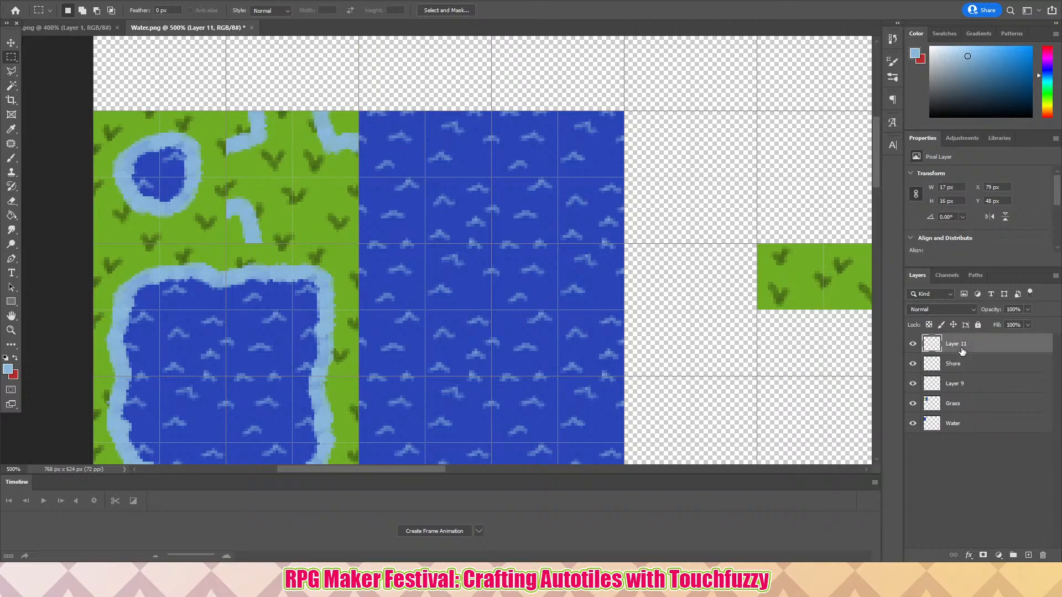
{"action": "left_click", "coordinate": [961, 365], "text": "shift"}
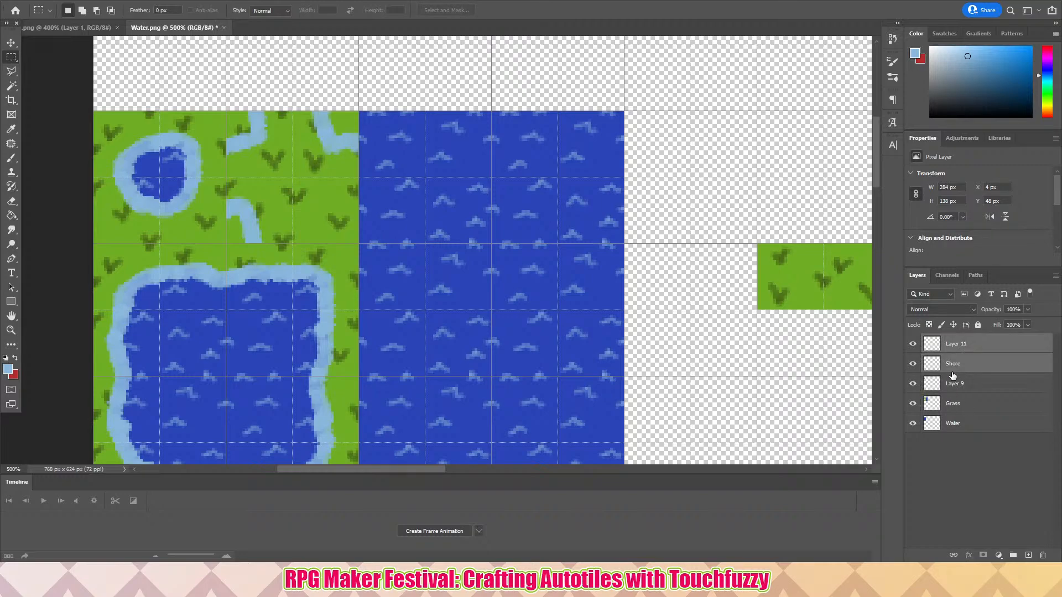
{"action": "right_click", "coordinate": [957, 366]}
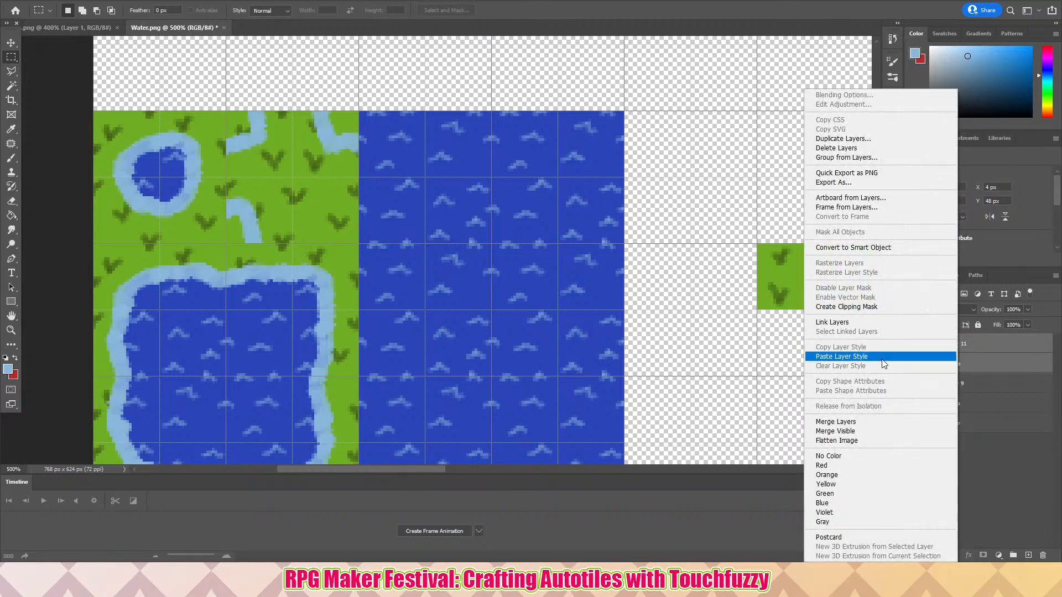
{"action": "left_click", "coordinate": [864, 422]}
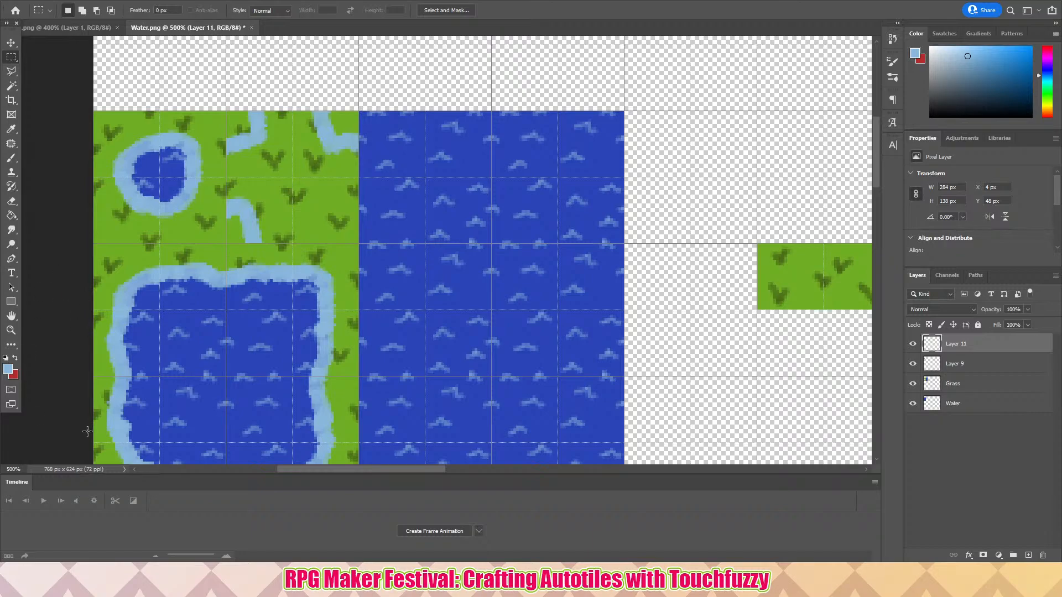
- Copy the 24 px square of the pond's right shoreline, including grass and water, at X 72, Y 144 to a new layer and move it to X 72, Y 96
{"action": "scroll", "coordinate": [252, 272], "scroll_direction": "down", "scroll_amount": 3}
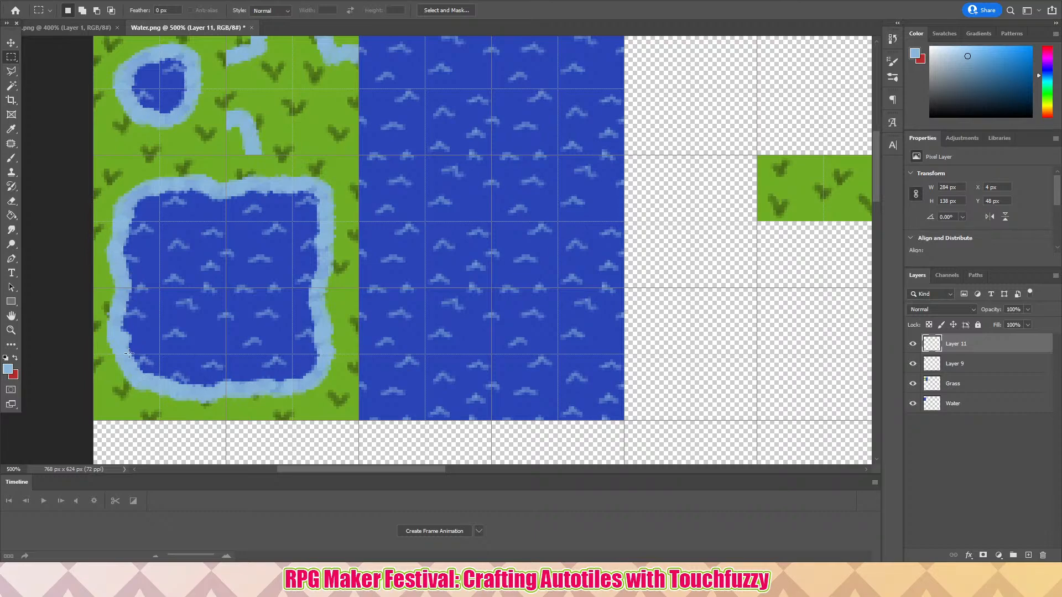
{"action": "scroll", "coordinate": [276, 287], "scroll_direction": "up", "scroll_amount": 3}
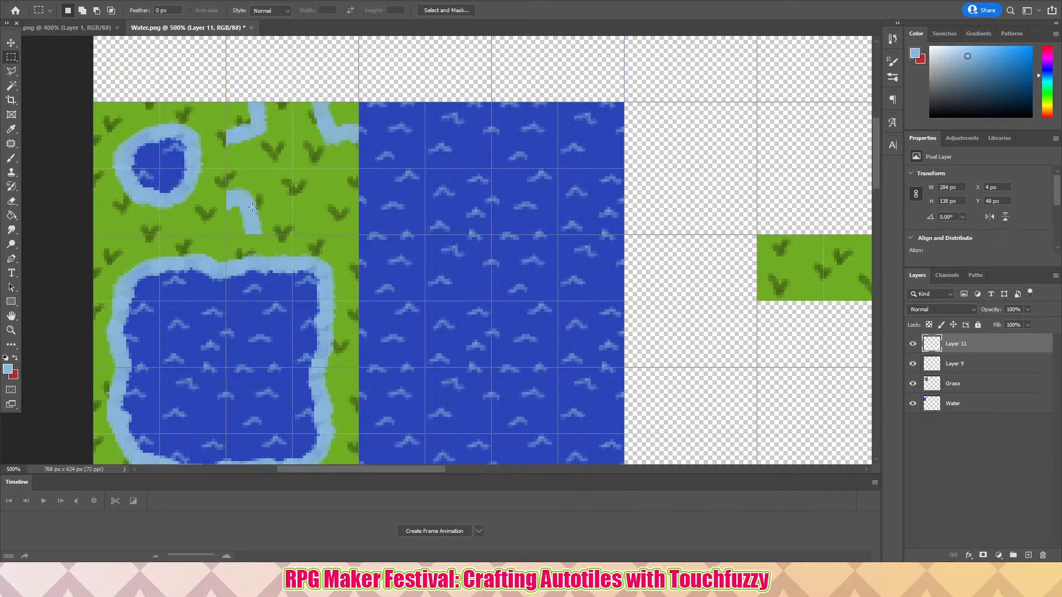
{"action": "scroll", "coordinate": [266, 291], "scroll_direction": "up", "scroll_amount": 1}
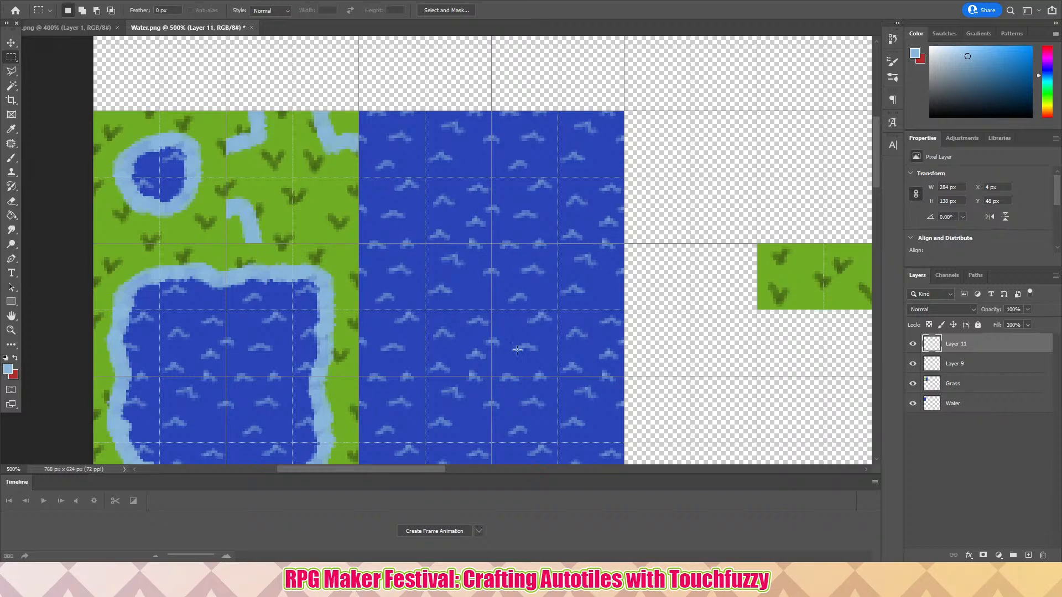
{"action": "scroll", "coordinate": [517, 350], "scroll_direction": "down", "scroll_amount": 2}
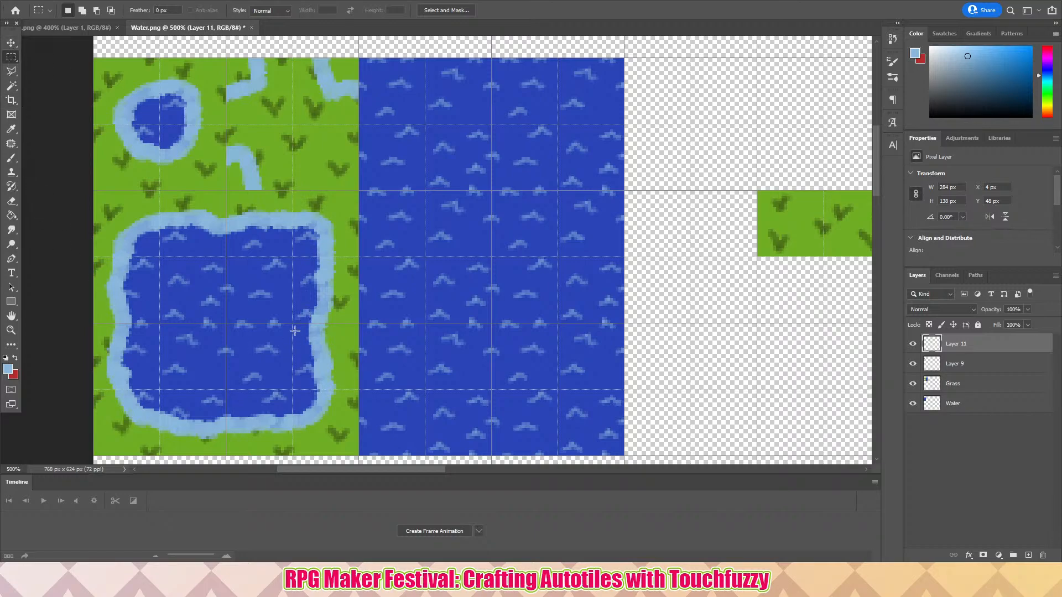
{"action": "left_click_drag", "start_coordinate": [293, 326], "coordinate": [359, 389]}
{"action": "key", "text": "ctrl+j"}
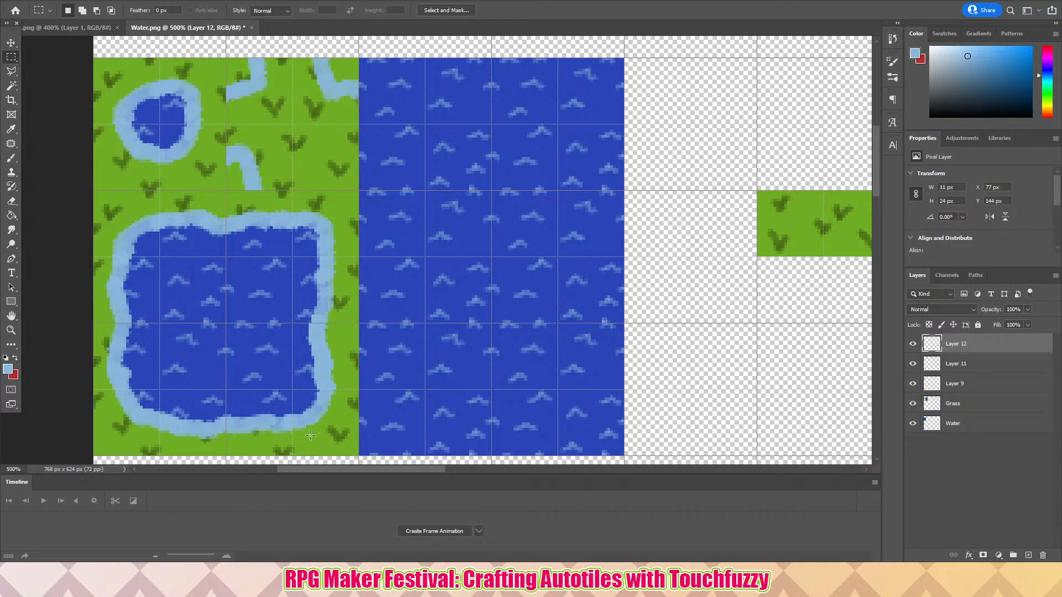
{"action": "key", "text": "ctrl+z"}
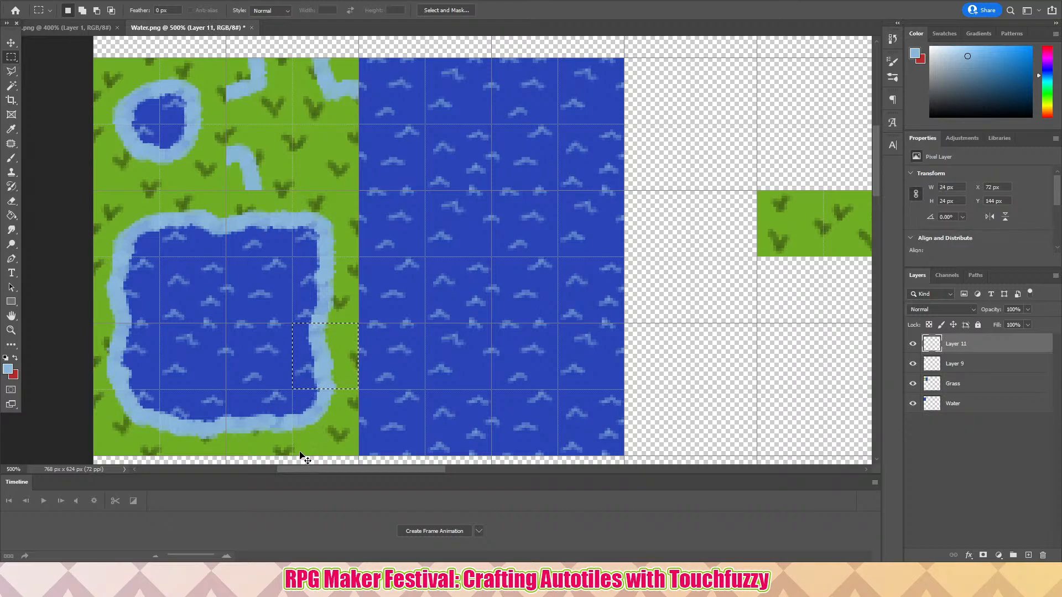
{"action": "key", "text": "ctrl+j"}
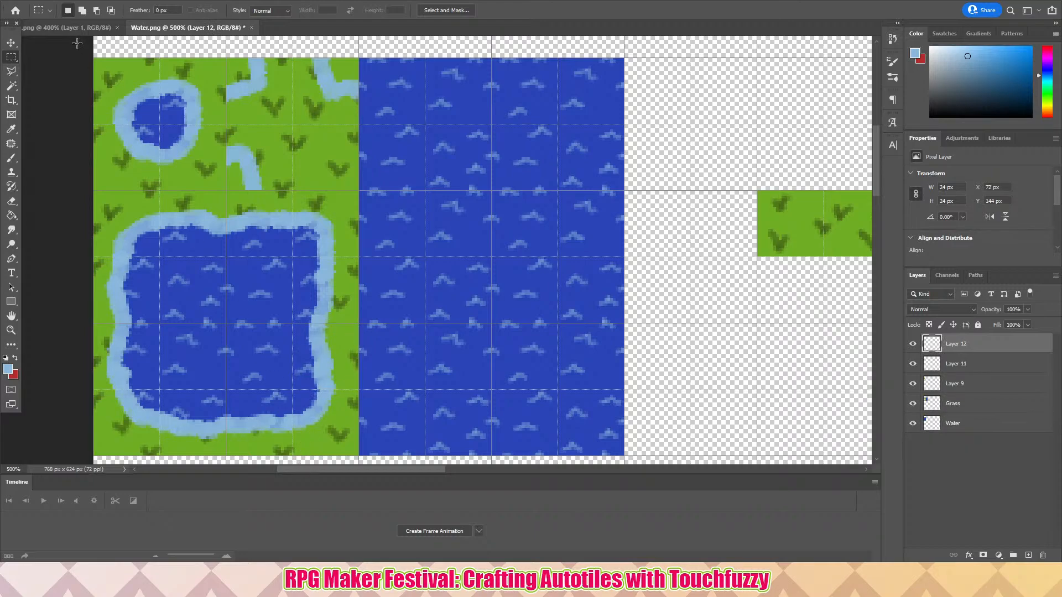
{"action": "left_click", "coordinate": [11, 42]}
{"action": "left_click_drag", "start_coordinate": [317, 361], "coordinate": [326, 233]}
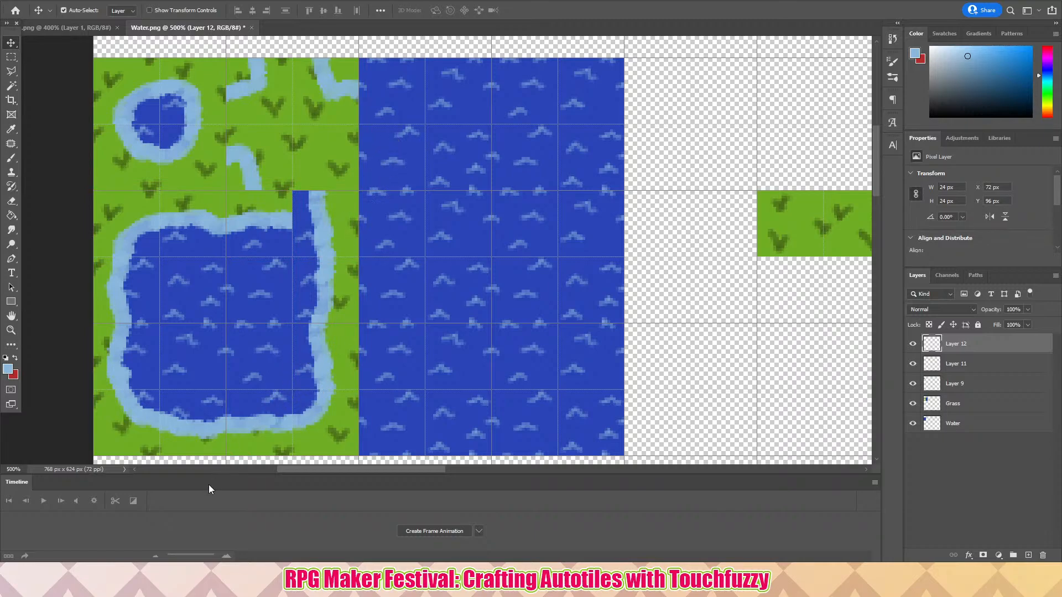
- Copy the 24 px square of the pond's bottom shoreline at X 48, Y 168 to a new layer and move it to X 96, Y 72
{"action": "left_click", "coordinate": [11, 56]}
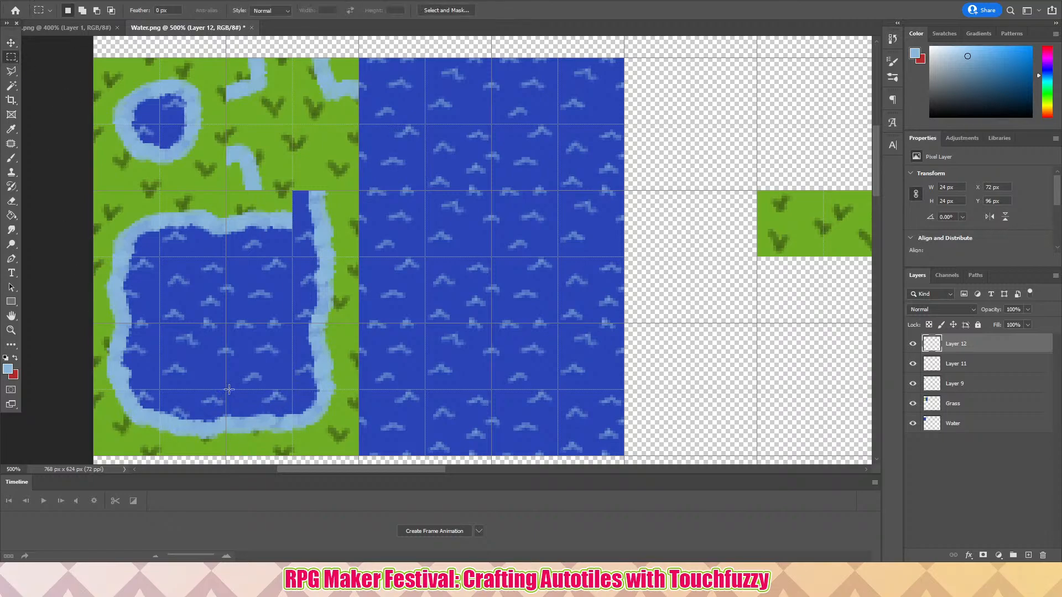
{"action": "left_click_drag", "start_coordinate": [226, 389], "coordinate": [292, 411]}
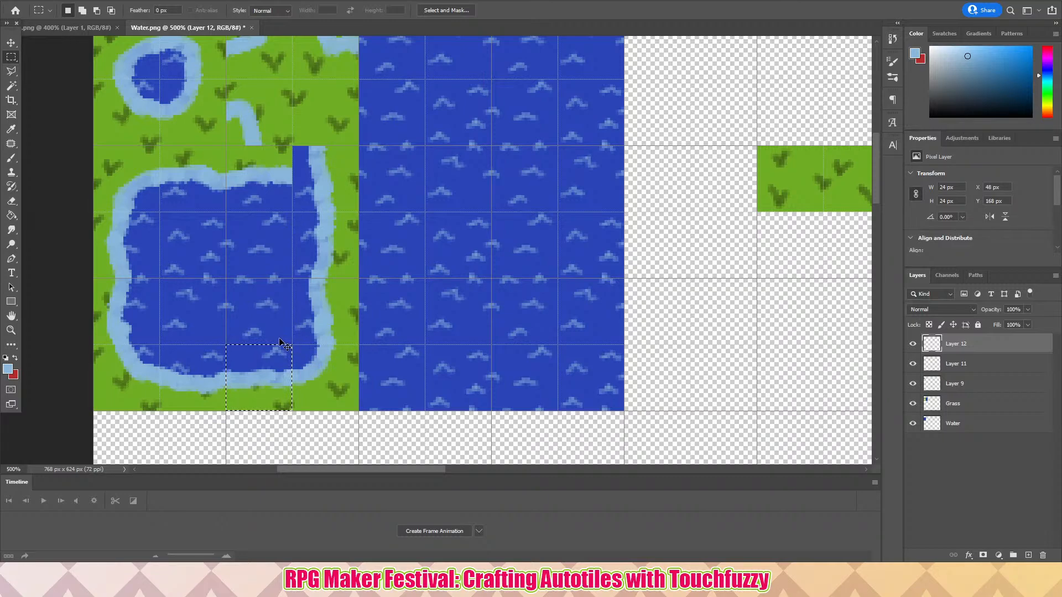
{"action": "key", "text": "ctrl+j"}
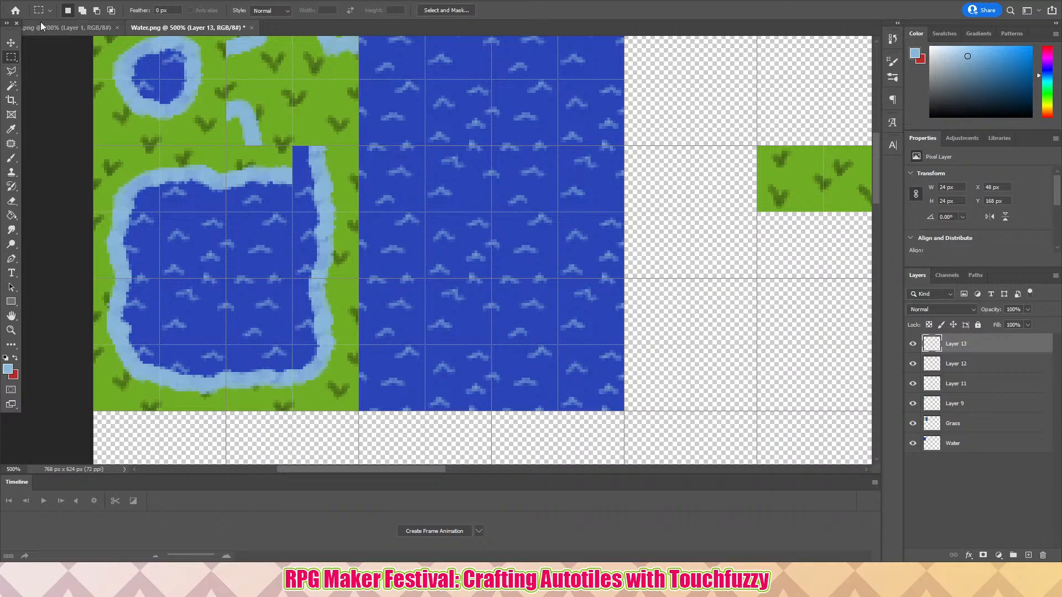
{"action": "left_click", "coordinate": [11, 43]}
{"action": "left_click_drag", "start_coordinate": [195, 362], "coordinate": [388, 113]}
{"action": "scroll", "coordinate": [205, 271], "scroll_direction": "up", "scroll_amount": 2}
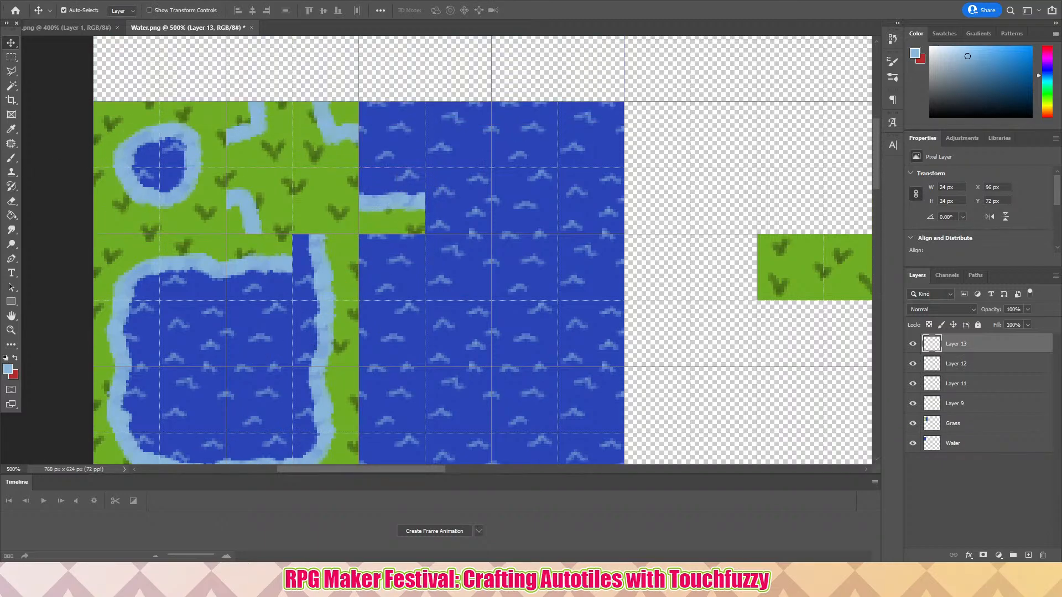
- Toggle the visibility of Layer 9 and Layer 11 to identify the shoreline layer, and rename Layer 11 as Shore
{"action": "left_click", "coordinate": [11, 57]}
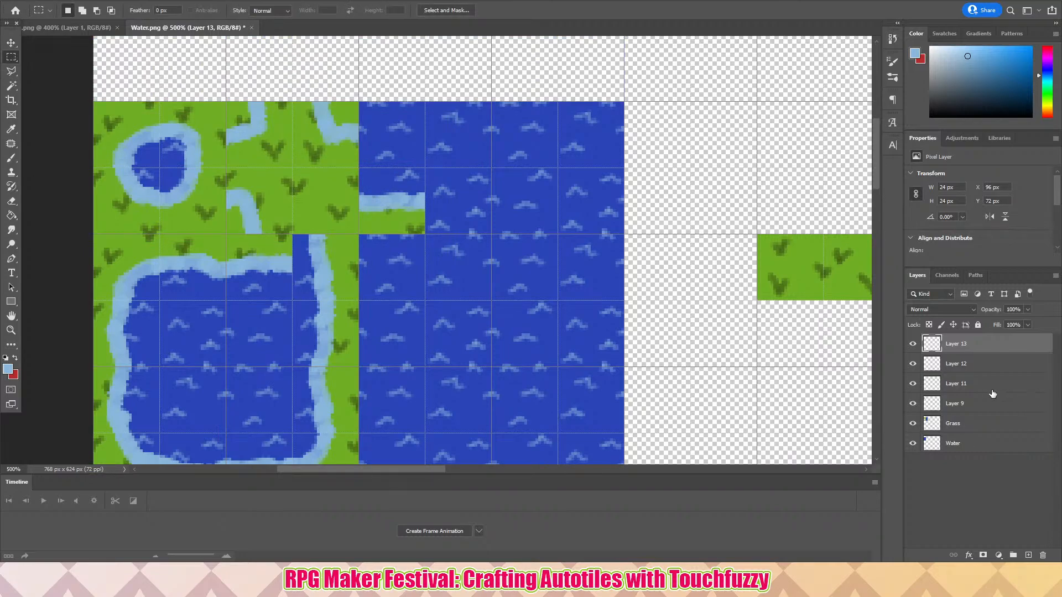
{"action": "left_click", "coordinate": [974, 403]}
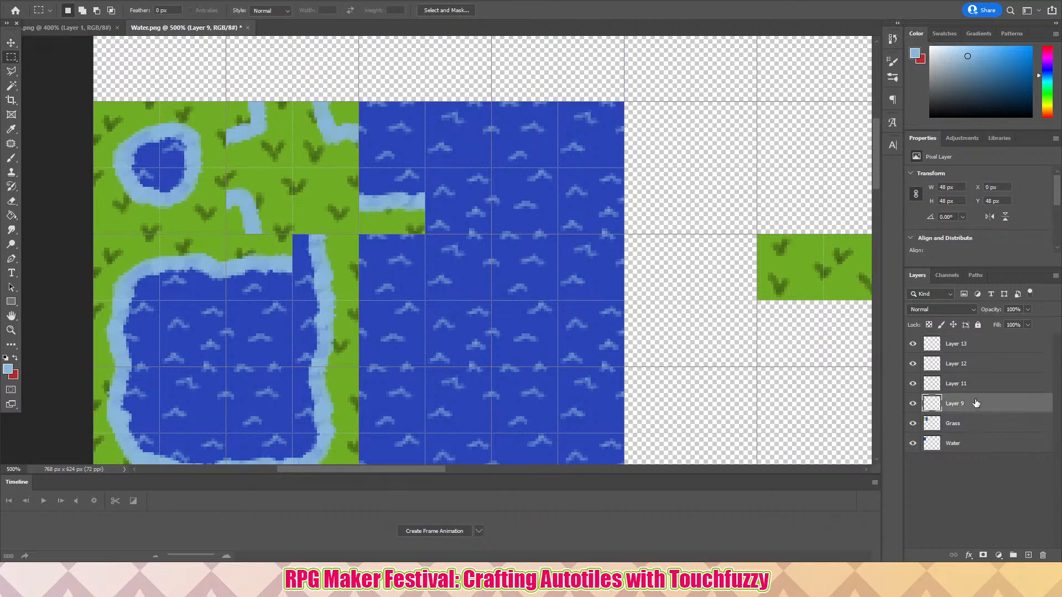
{"action": "left_click", "coordinate": [913, 404]}
{"action": "left_click", "coordinate": [913, 405]}
{"action": "left_click", "coordinate": [911, 385]}
{"action": "left_click", "coordinate": [912, 385]}
{"action": "left_click", "coordinate": [962, 388]}
{"action": "double_click", "coordinate": [962, 390]}
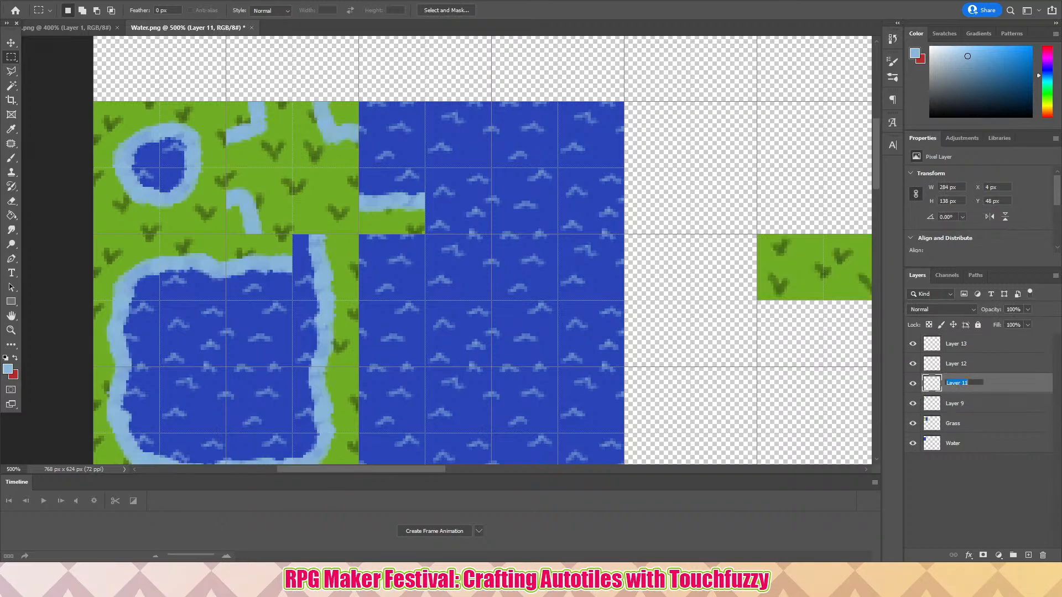
{"action": "type", "text": "Shore"}
{"action": "key", "text": "Return"}
- Select the 24 px square at X 72, Y 72 and brush a curved inner-corner shoreline there on the Shore layer, joining both guide pieces
{"action": "left_click_drag", "start_coordinate": [287, 164], "coordinate": [352, 217]}
{"action": "left_click_drag", "start_coordinate": [265, 201], "coordinate": [358, 234]}
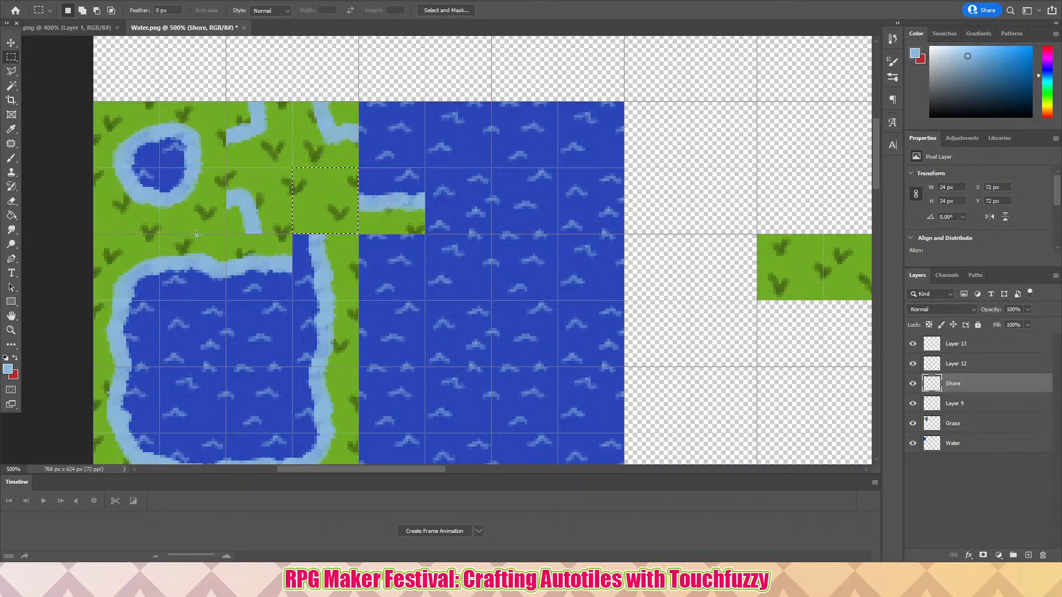
{"action": "left_click", "coordinate": [12, 158]}
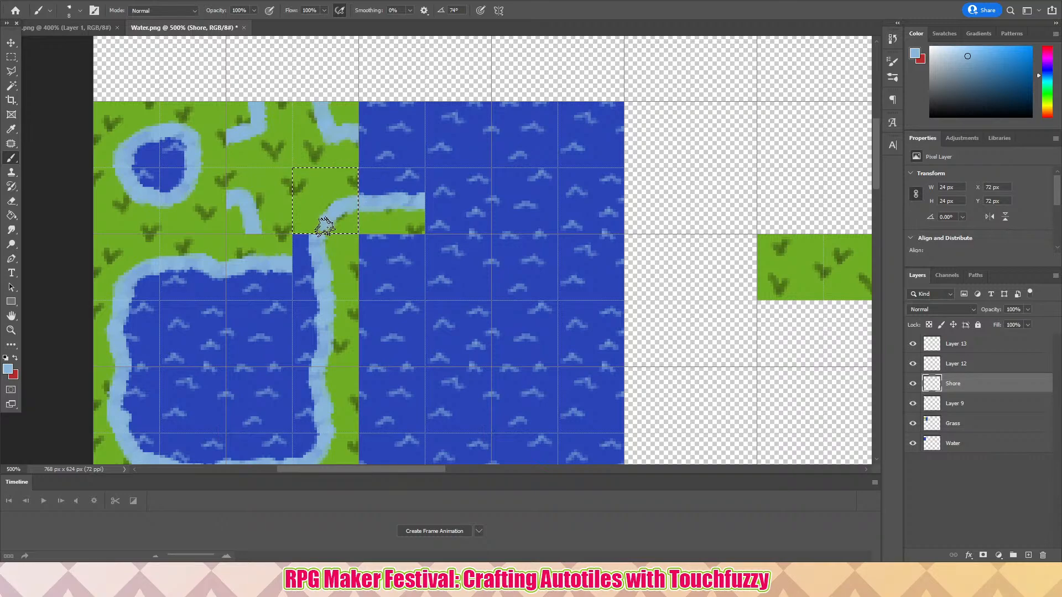
- Undo the new corner brush stroke and redo it
{"action": "key", "text": "Delete"}
{"action": "key", "text": "ctrl+z"}
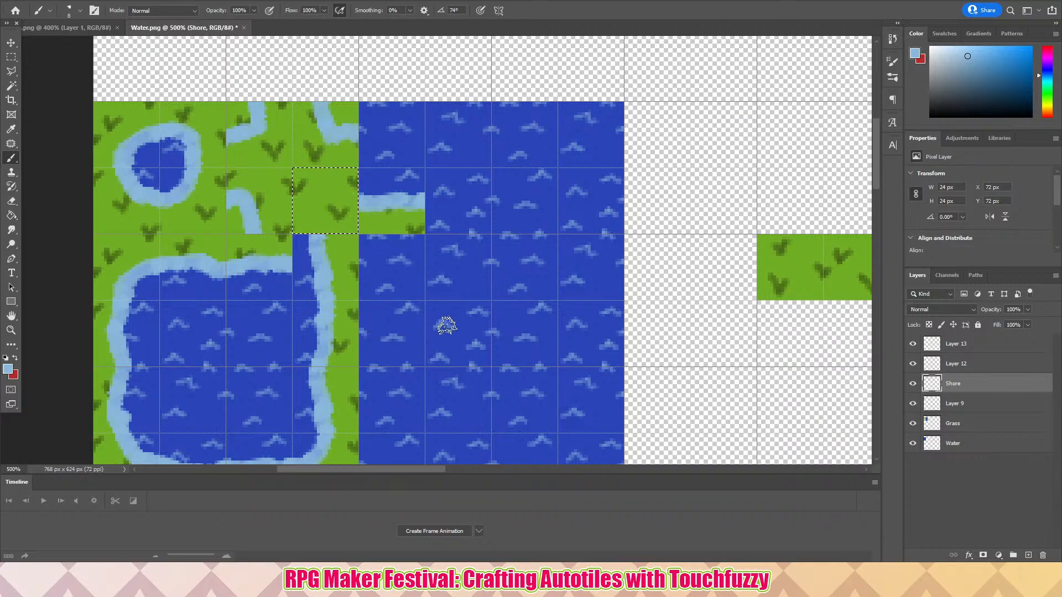
{"action": "left_click", "coordinate": [45, 1]}
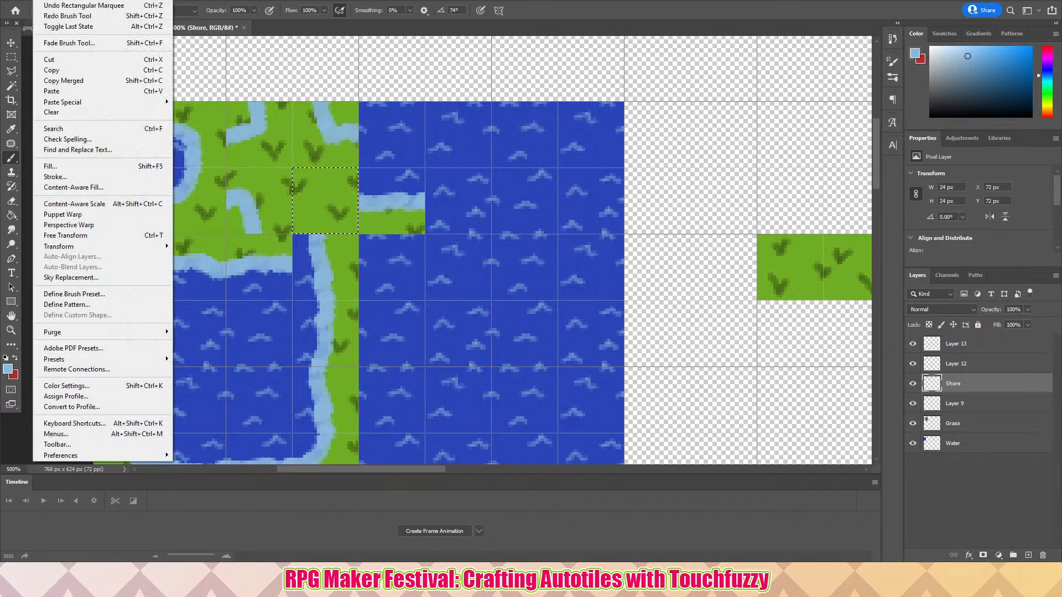
{"action": "left_click", "coordinate": [63, 15]}
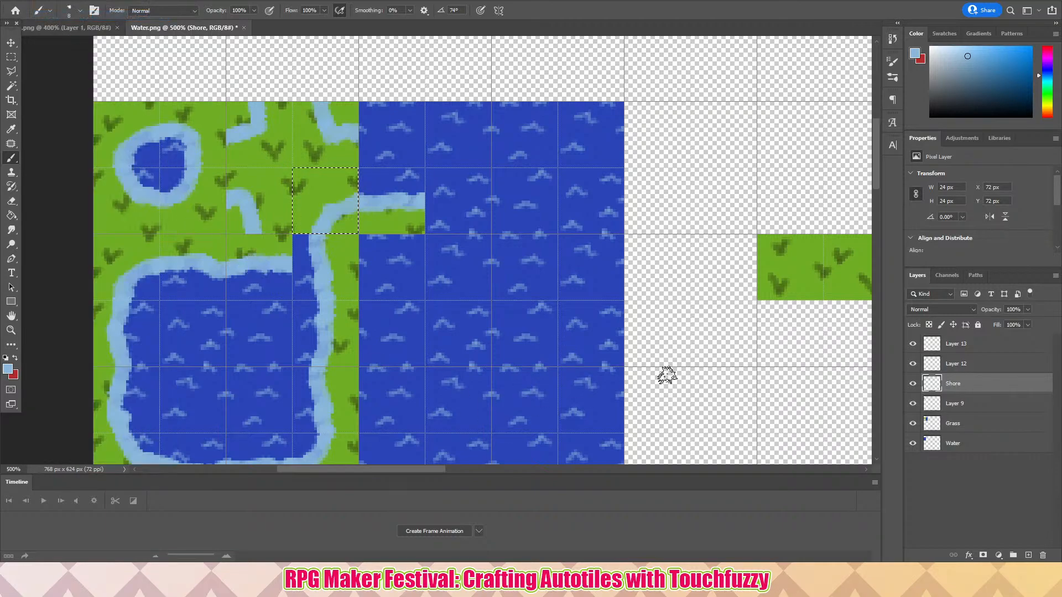
- Clear the selection and delete the guide layers Layer 13 and Layer 12
{"action": "left_click", "coordinate": [969, 345]}
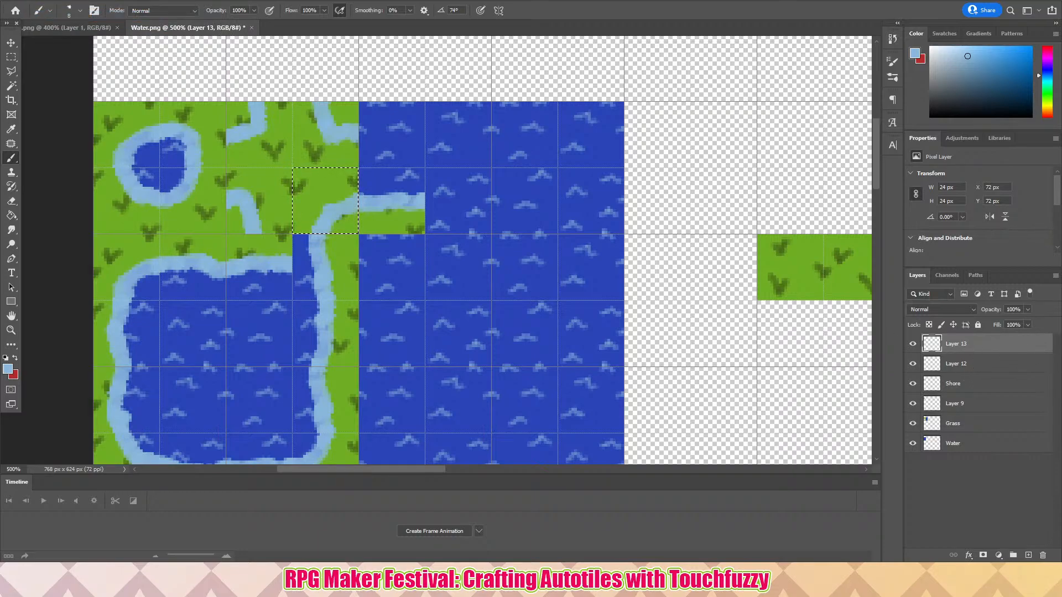
{"action": "key", "text": "ctrl+d"}
{"action": "left_click", "coordinate": [11, 57]}
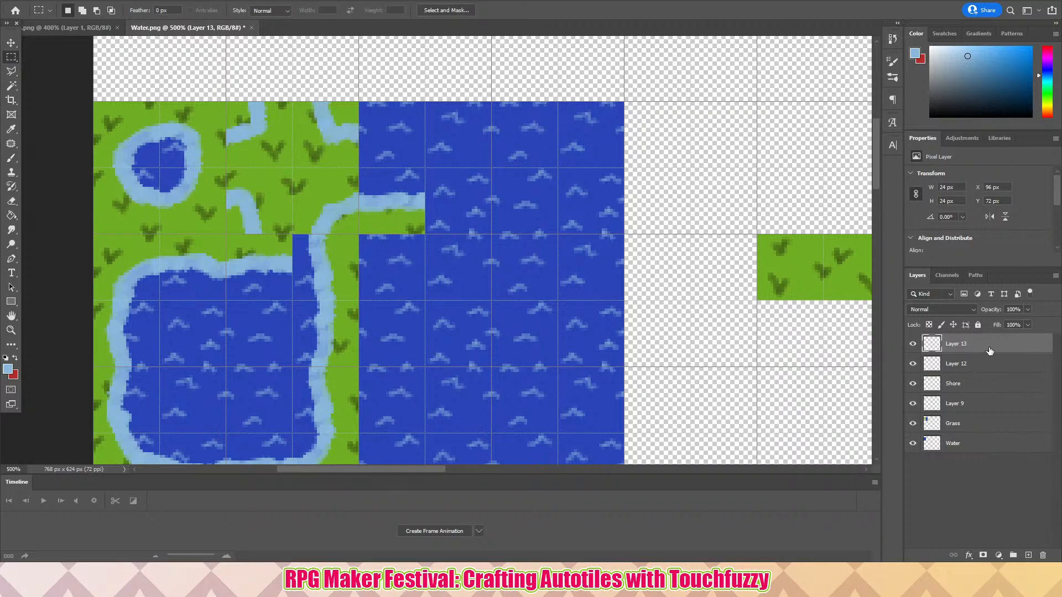
{"action": "key", "text": "Delete"}
{"action": "key", "text": "Delete"}
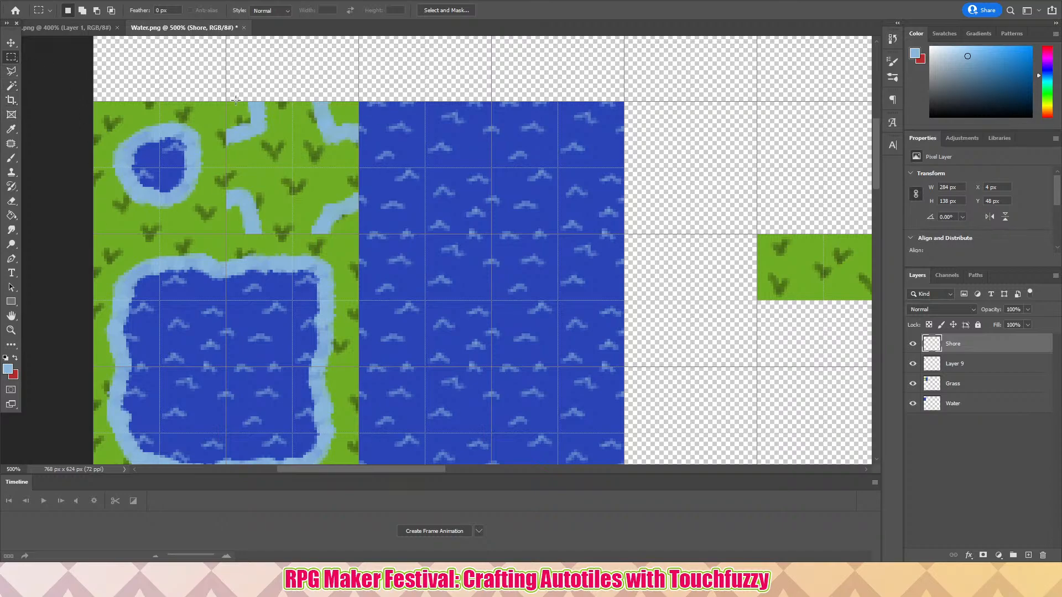
- Try to select the grass between the four inner-corner shorelines with the Magic Wand, and clear the selection
{"action": "left_click_drag", "start_coordinate": [235, 100], "coordinate": [358, 234]}
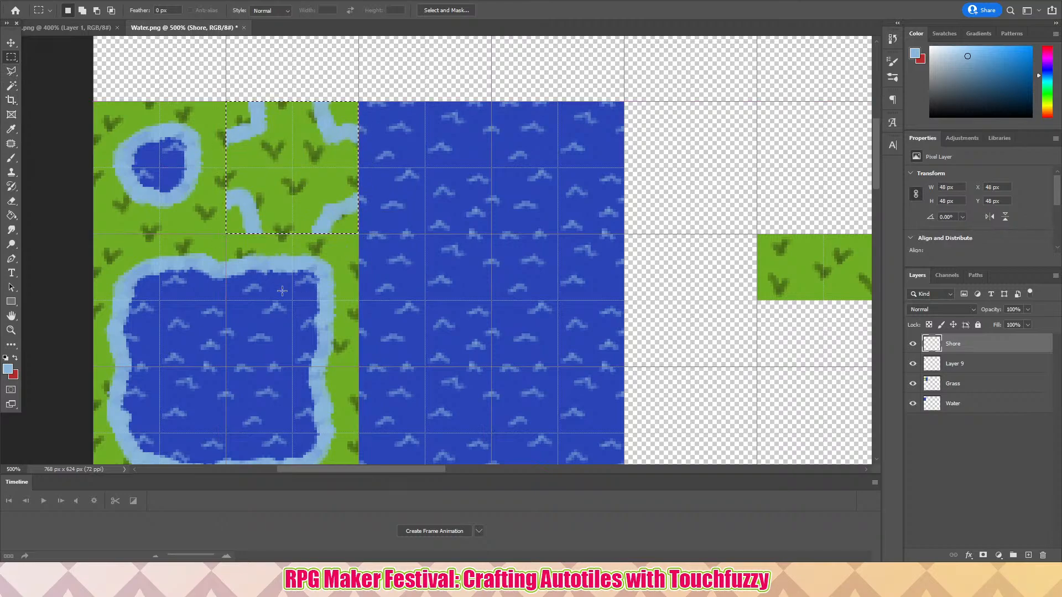
{"action": "left_click", "coordinate": [14, 87]}
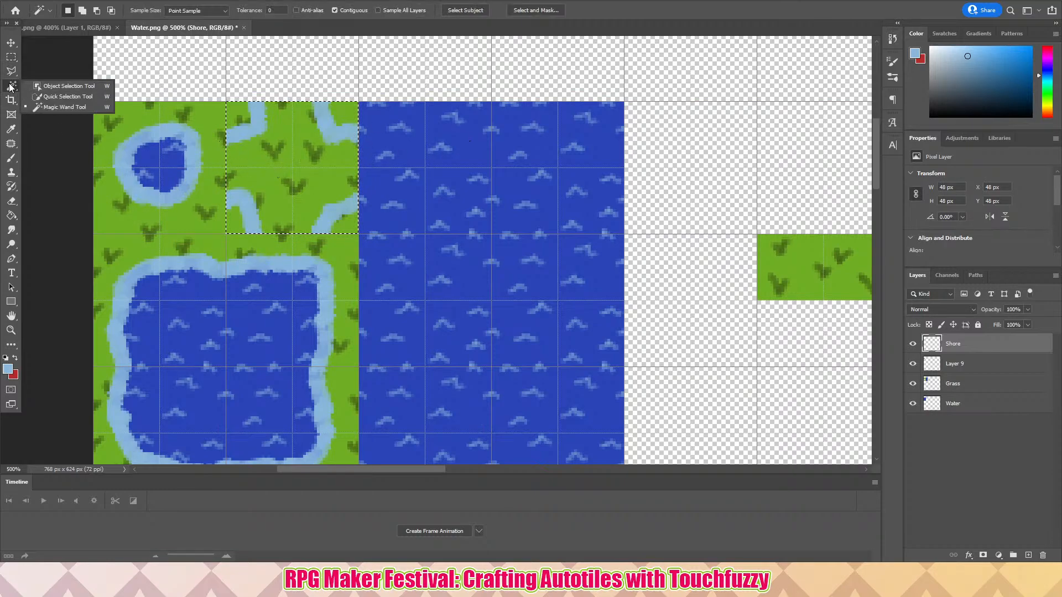
{"action": "left_click", "coordinate": [334, 217]}
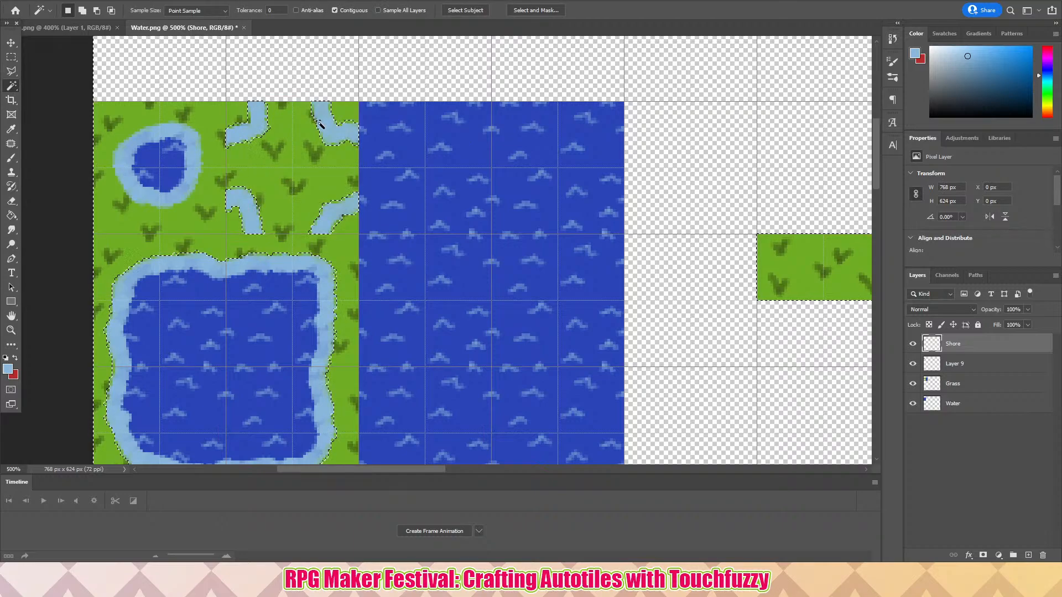
{"action": "left_click", "coordinate": [293, 165], "text": "shift"}
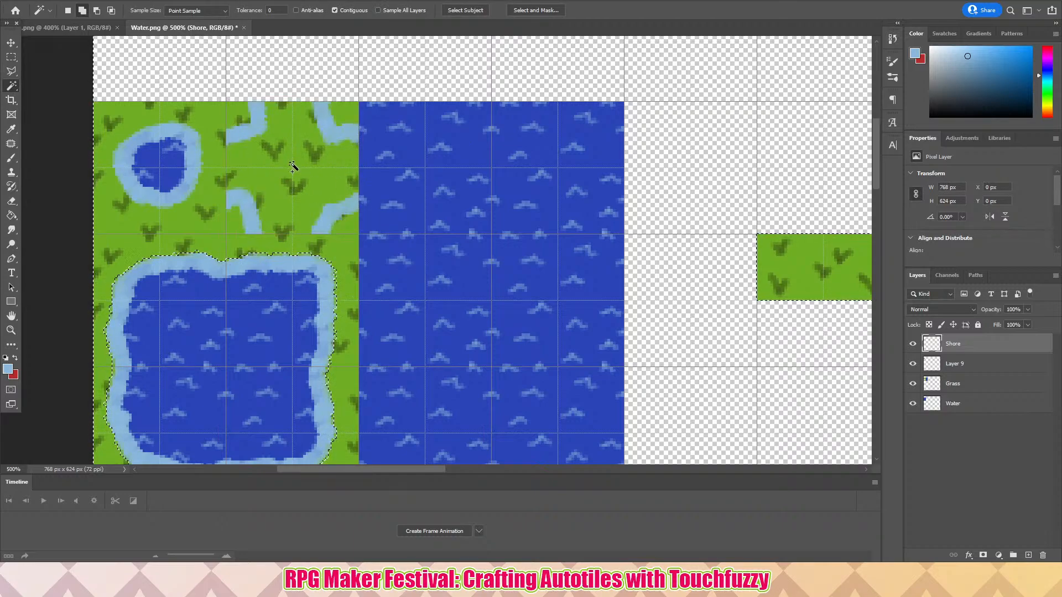
{"action": "key", "text": "ctrl+d"}
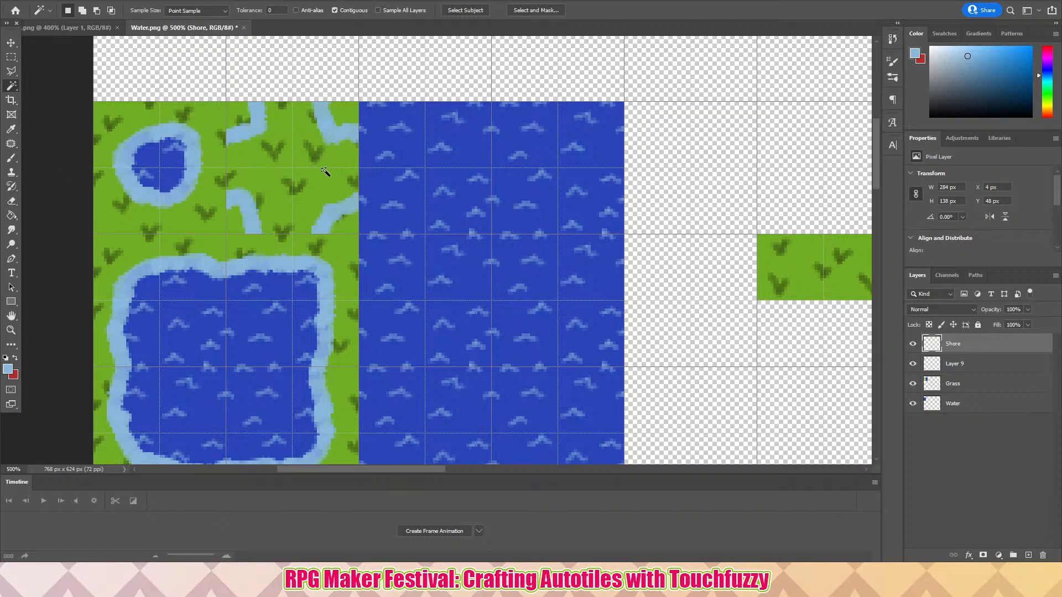
{"action": "left_click", "coordinate": [14, 73]}
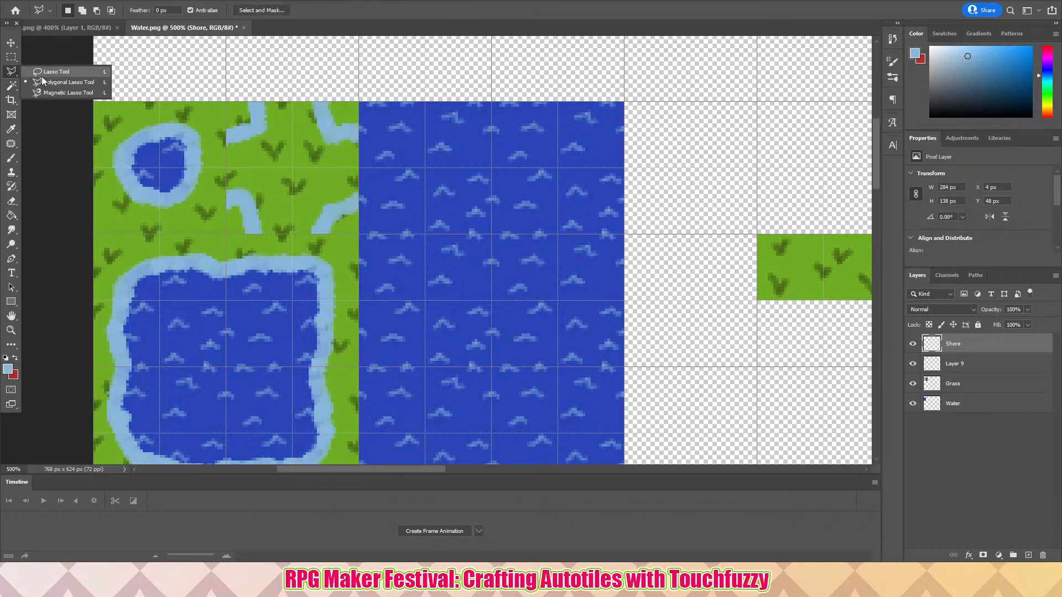
{"action": "left_click", "coordinate": [49, 82]}
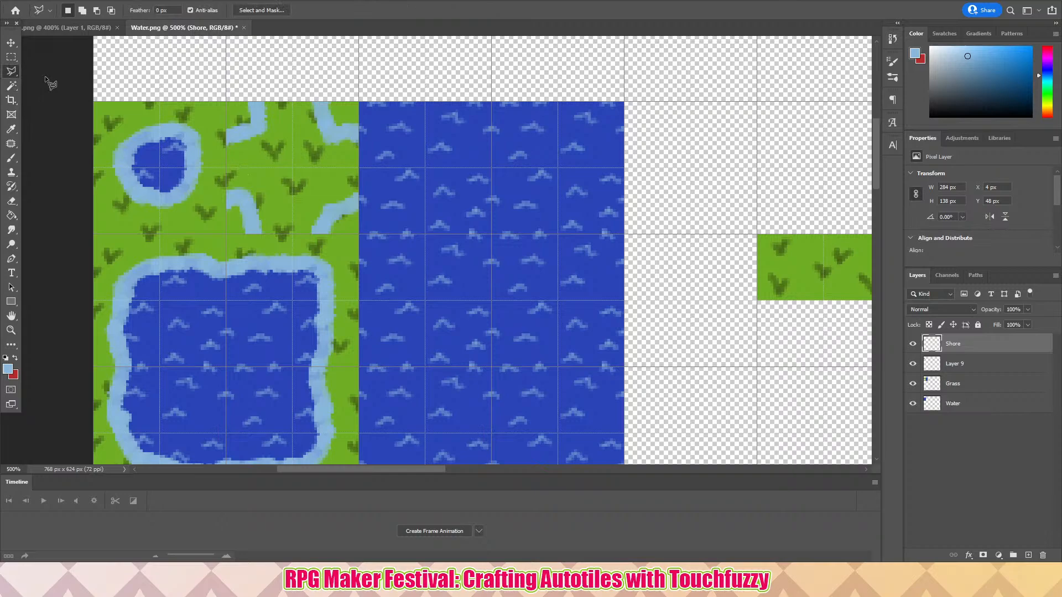
{"action": "left_click", "coordinate": [13, 75]}
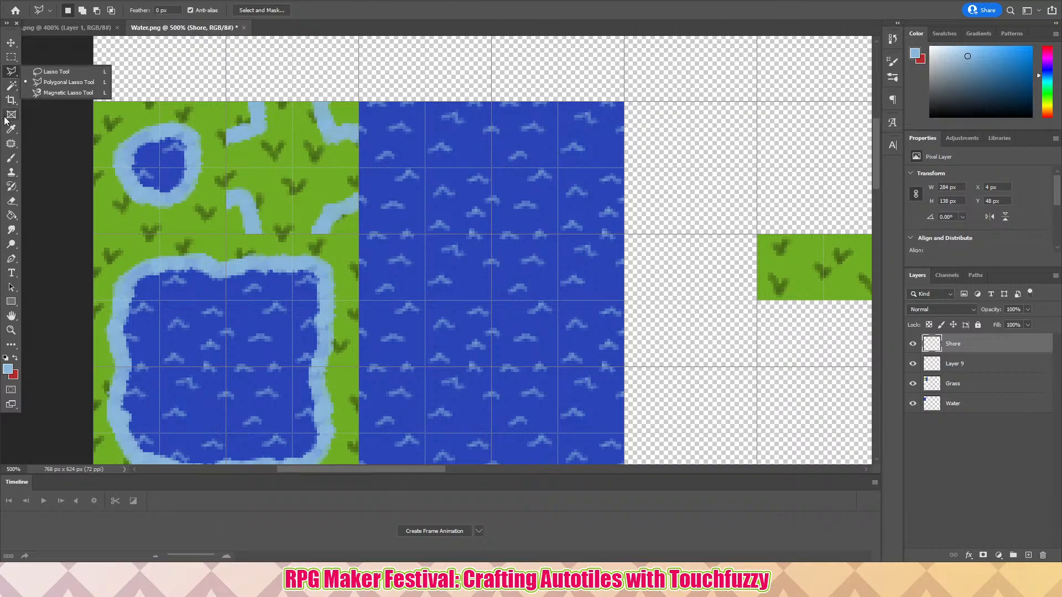
{"action": "left_click", "coordinate": [5, 54]}
{"action": "left_click", "coordinate": [4, 54]}
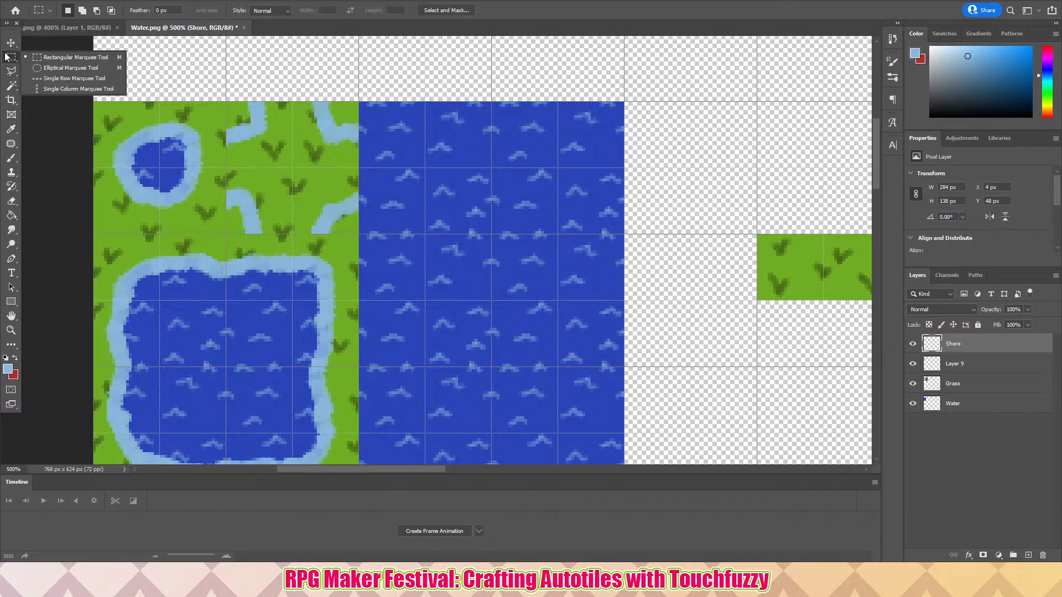
{"action": "left_click", "coordinate": [5, 54]}
- Outline the grass enclosed by the four inner-corner shorelines with the Polygonal Lasso, along the middle of the strokes, and delete it from the Grass layer
{"action": "left_click", "coordinate": [12, 75]}
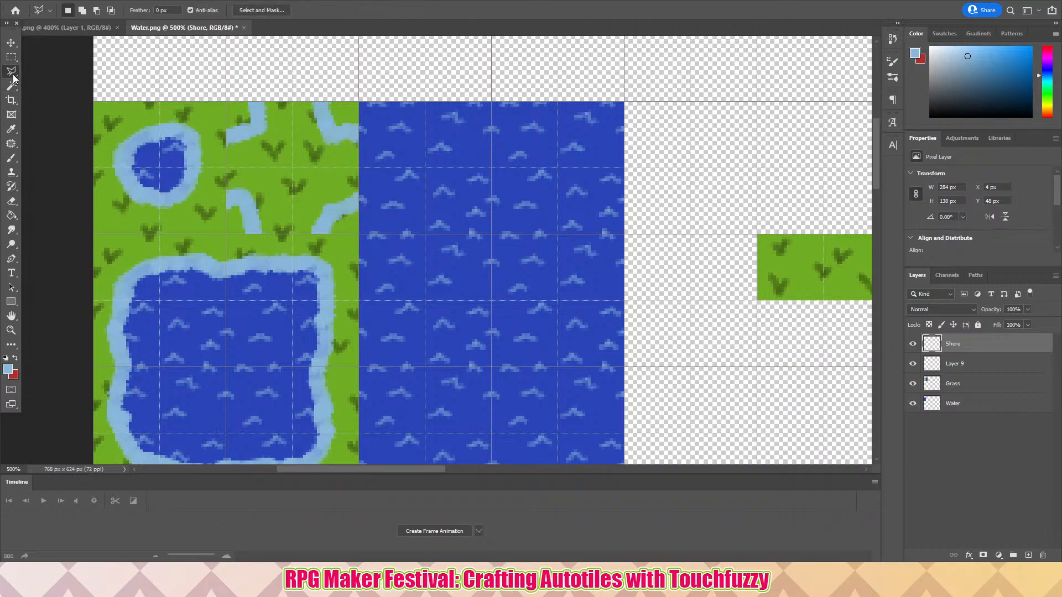
{"action": "right_click", "coordinate": [12, 75]}
{"action": "left_click", "coordinate": [54, 85]}
{"action": "left_click", "coordinate": [255, 102]}
{"action": "left_click", "coordinate": [359, 131]}
{"action": "left_click", "coordinate": [325, 216]}
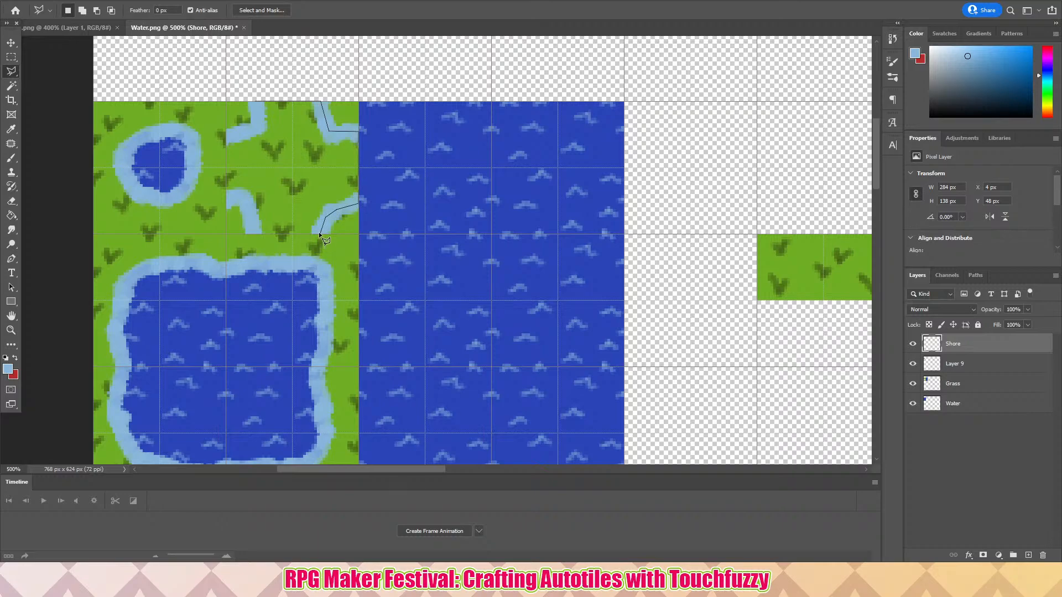
{"action": "left_click", "coordinate": [318, 234]}
{"action": "left_click", "coordinate": [234, 194]}
{"action": "left_click", "coordinate": [257, 101]}
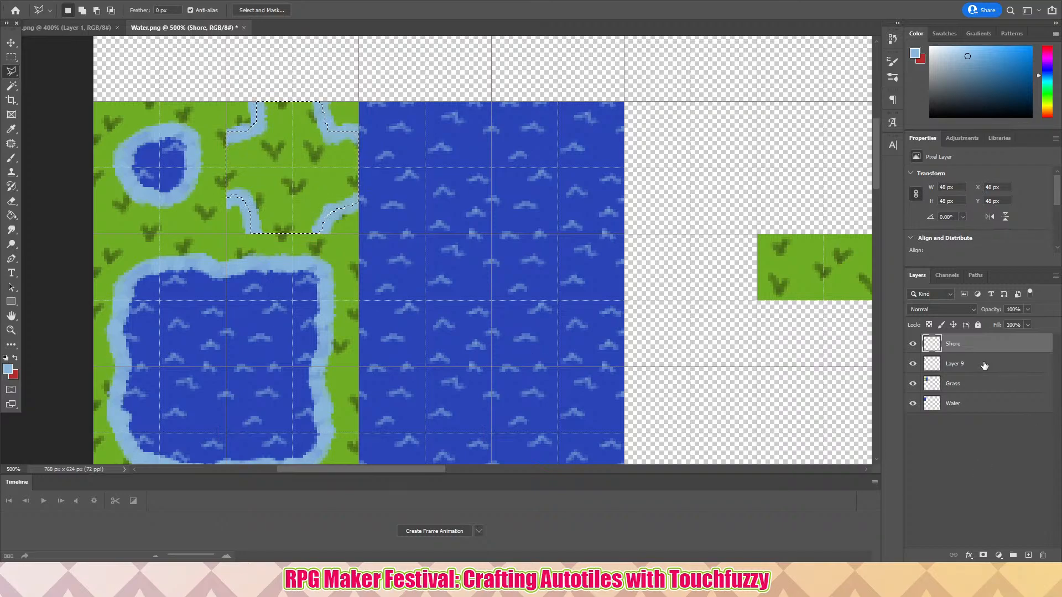
{"action": "left_click", "coordinate": [971, 384]}
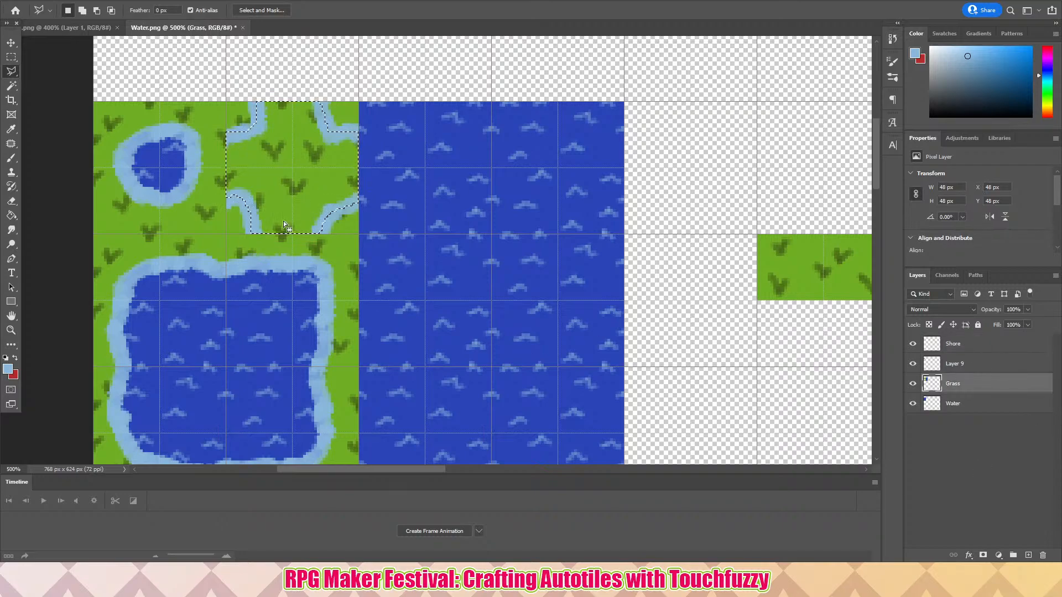
{"action": "left_click", "coordinate": [47, 2]}
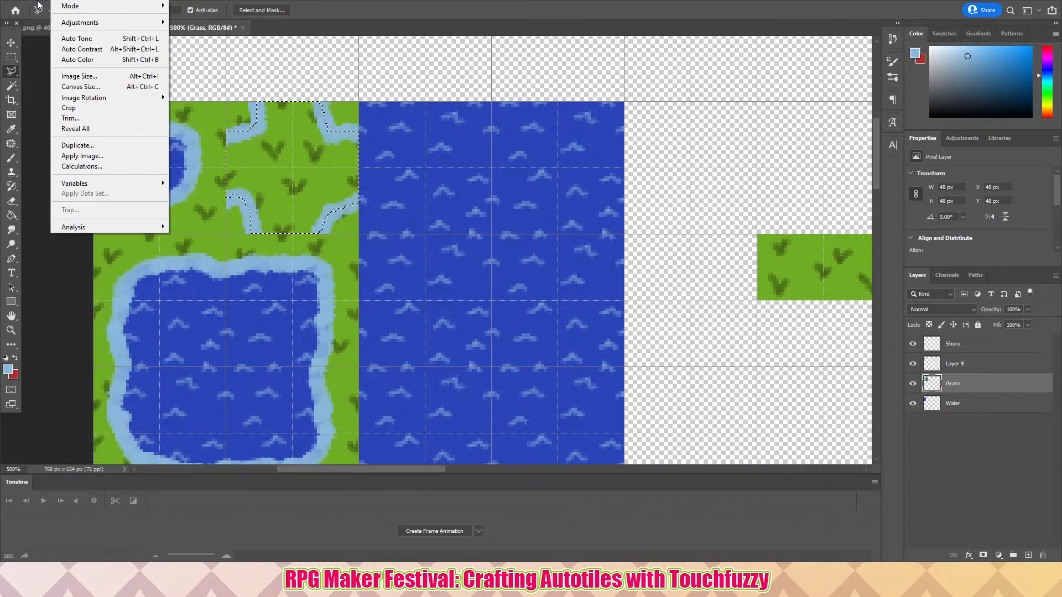
{"action": "left_click", "coordinate": [70, 58]}
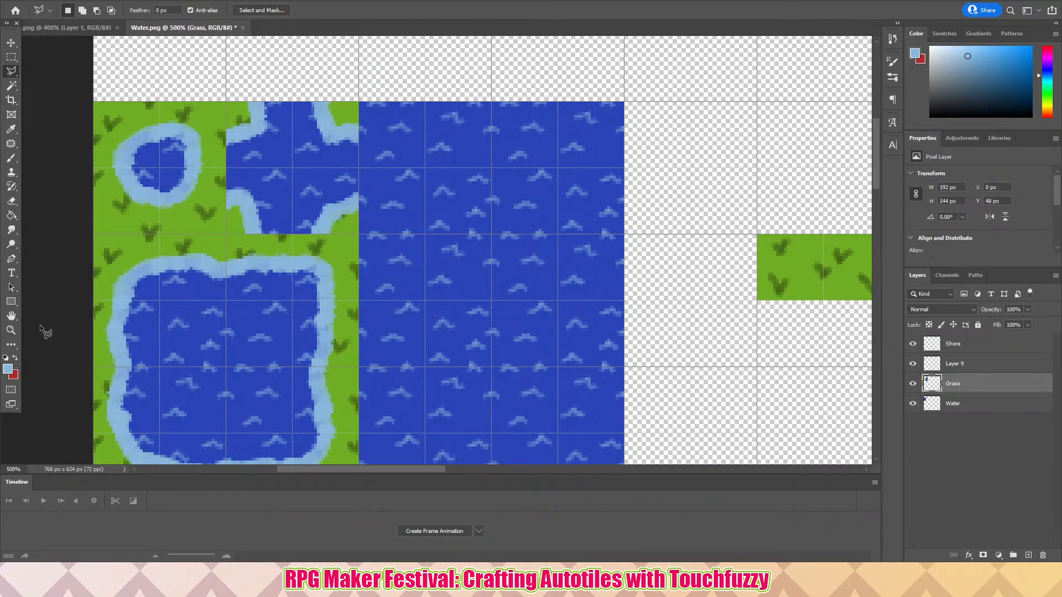
- Trim the canvas from its top edge with a relative height change of -48 pixels, accepting the clipping
{"action": "scroll", "coordinate": [658, 419], "scroll_direction": "down", "scroll_amount": 2}
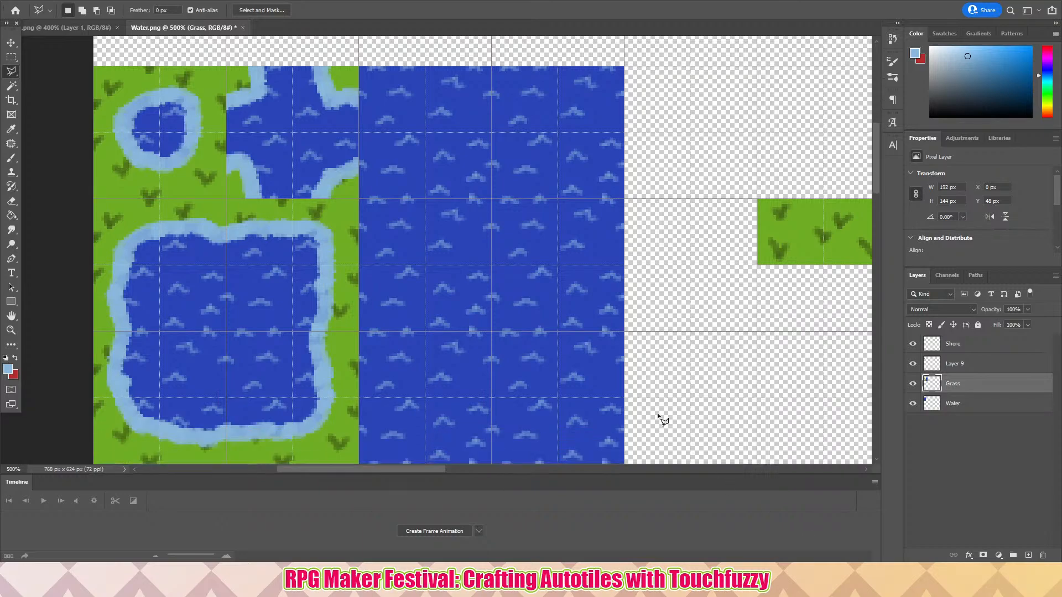
{"action": "left_click", "coordinate": [62, 1]}
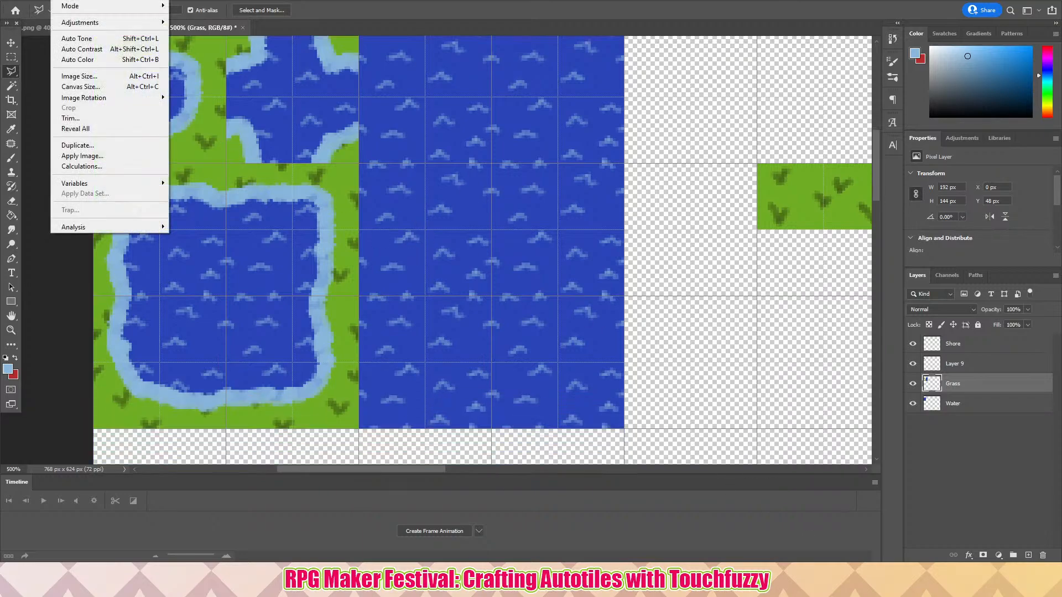
{"action": "left_click", "coordinate": [96, 88]}
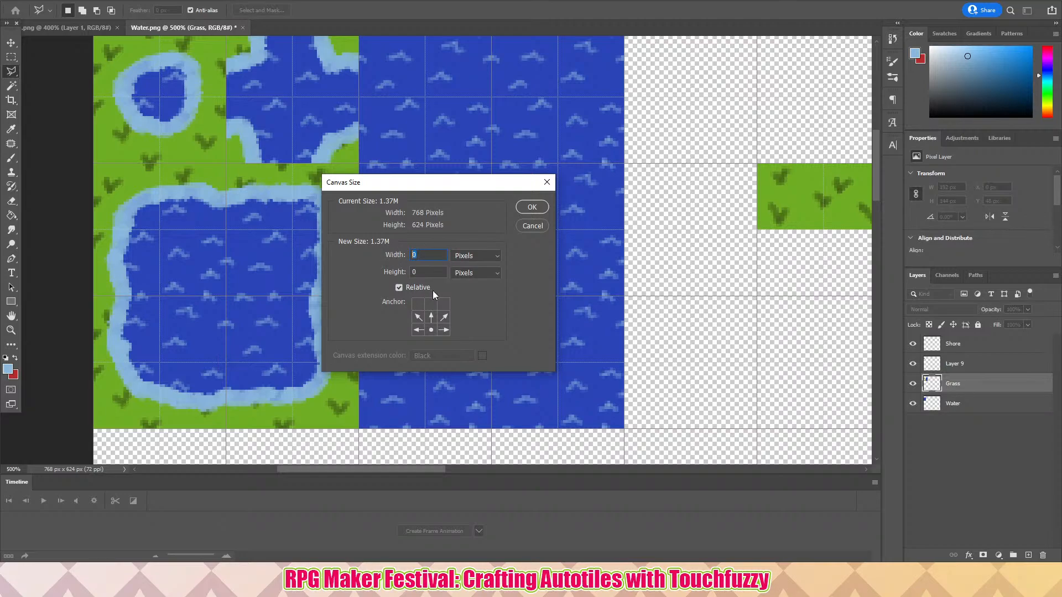
{"action": "key", "text": "Tab"}
{"action": "type", "text": "-48"}
{"action": "key", "text": "Return"}
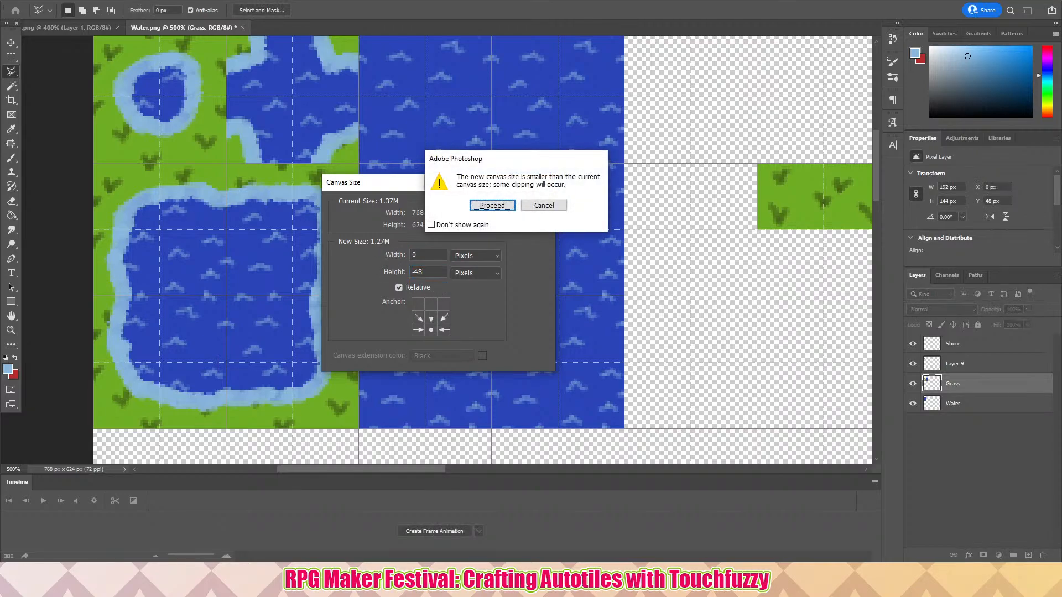
{"action": "key", "text": "Return"}
{"action": "scroll", "coordinate": [748, 214], "scroll_direction": "up", "scroll_amount": 5}
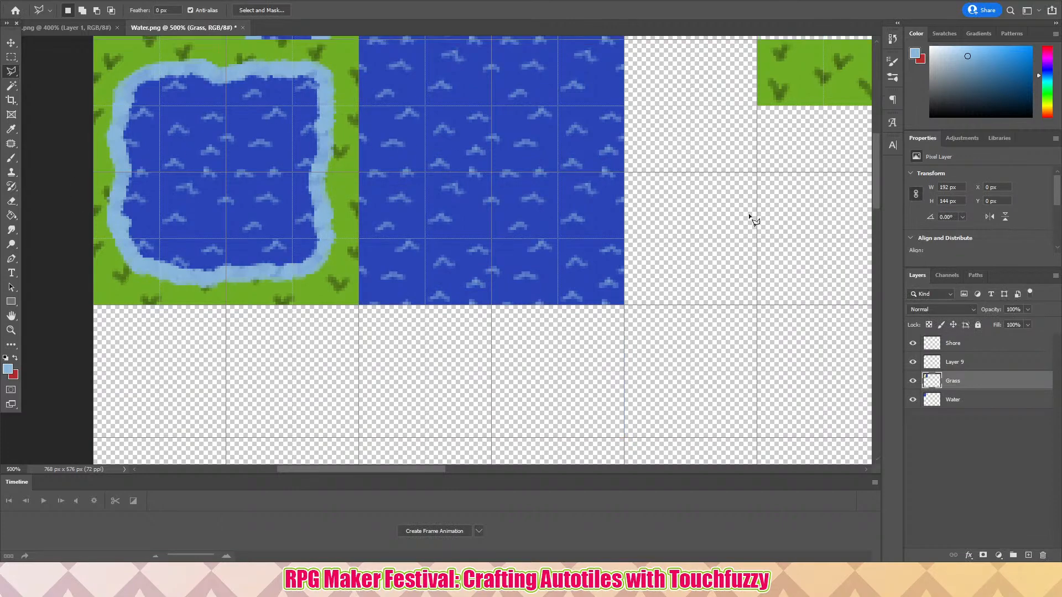
- Check what Layer 9 contains by toggling its visibility, and delete the layer
{"action": "scroll", "coordinate": [469, 188], "scroll_direction": "down", "scroll_amount": 2}
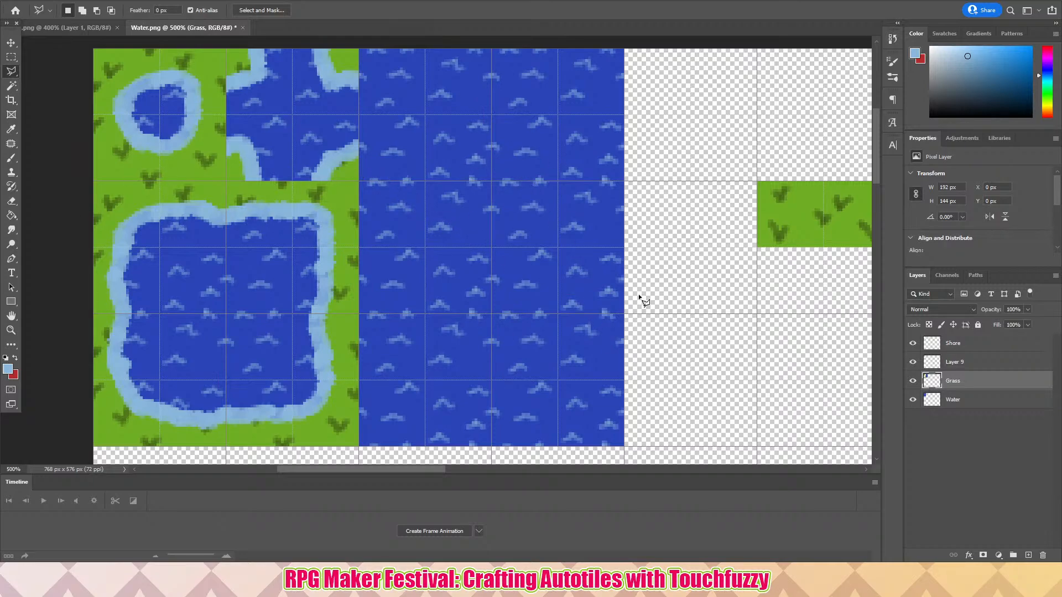
{"action": "left_click", "coordinate": [963, 402]}
{"action": "left_click", "coordinate": [965, 390]}
{"action": "left_click", "coordinate": [964, 346]}
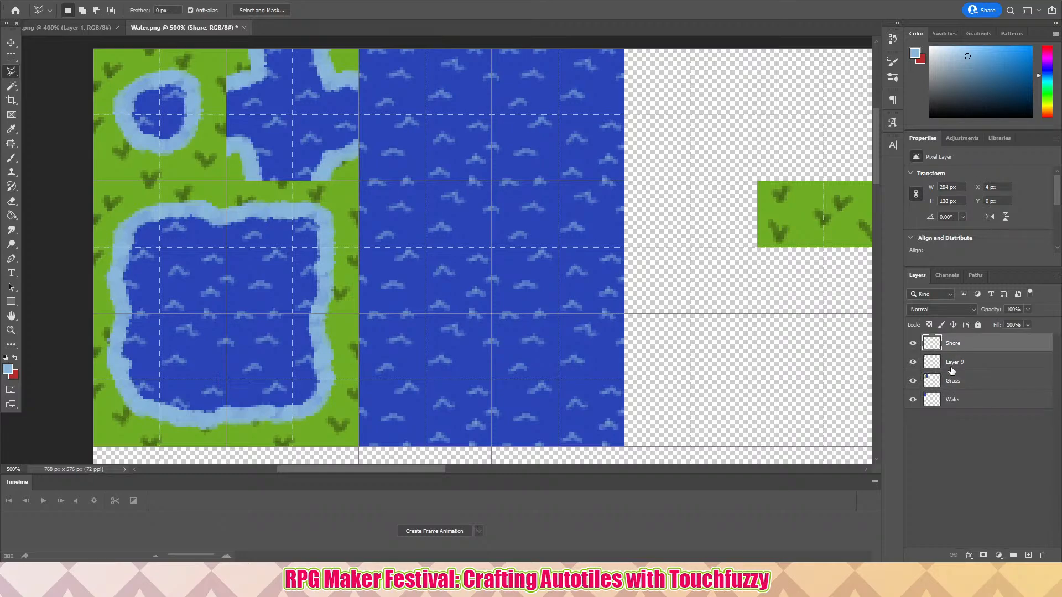
{"action": "left_click", "coordinate": [951, 363]}
{"action": "left_click", "coordinate": [912, 363]}
{"action": "left_click", "coordinate": [913, 362]}
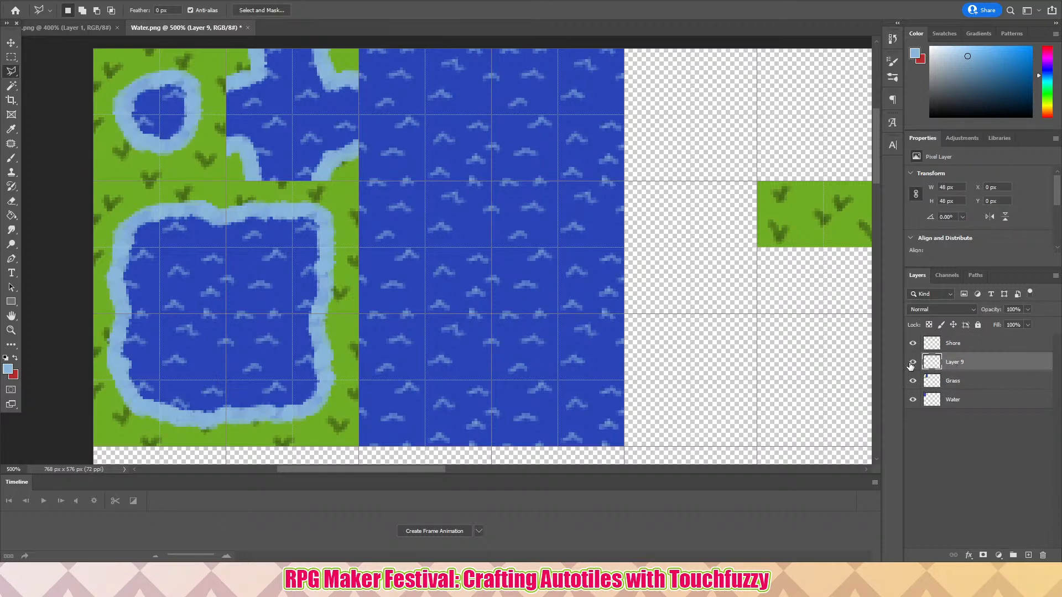
{"action": "left_click", "coordinate": [913, 362]}
{"action": "left_click", "coordinate": [913, 362]}
{"action": "key", "text": "Delete"}
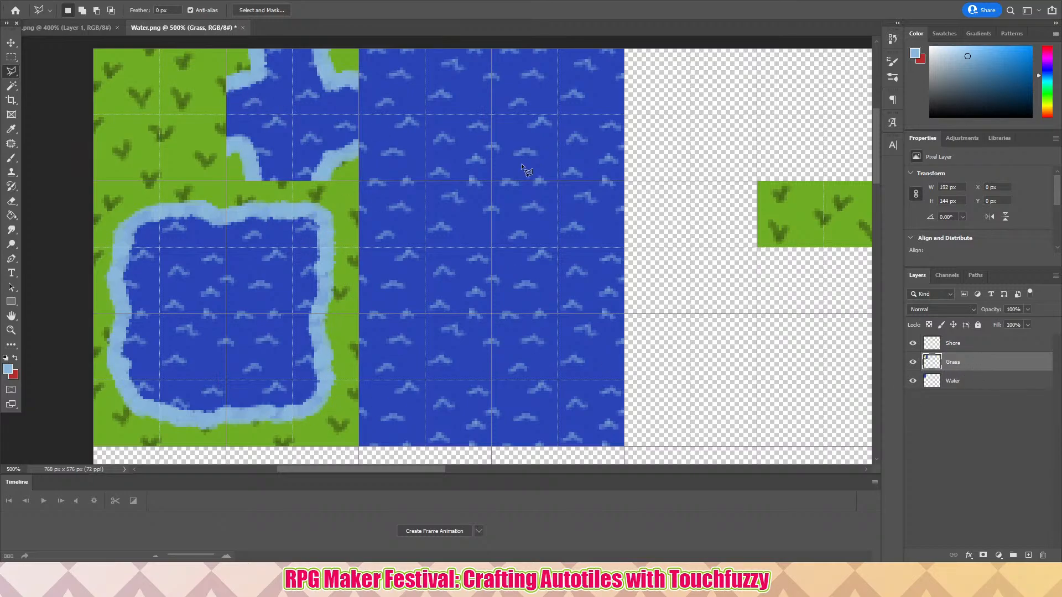
{"action": "left_click", "coordinate": [970, 350]}
{"action": "left_click", "coordinate": [969, 359]}
{"action": "left_click", "coordinate": [955, 345]}
{"action": "left_click", "coordinate": [956, 362]}
{"action": "left_click", "coordinate": [971, 387]}
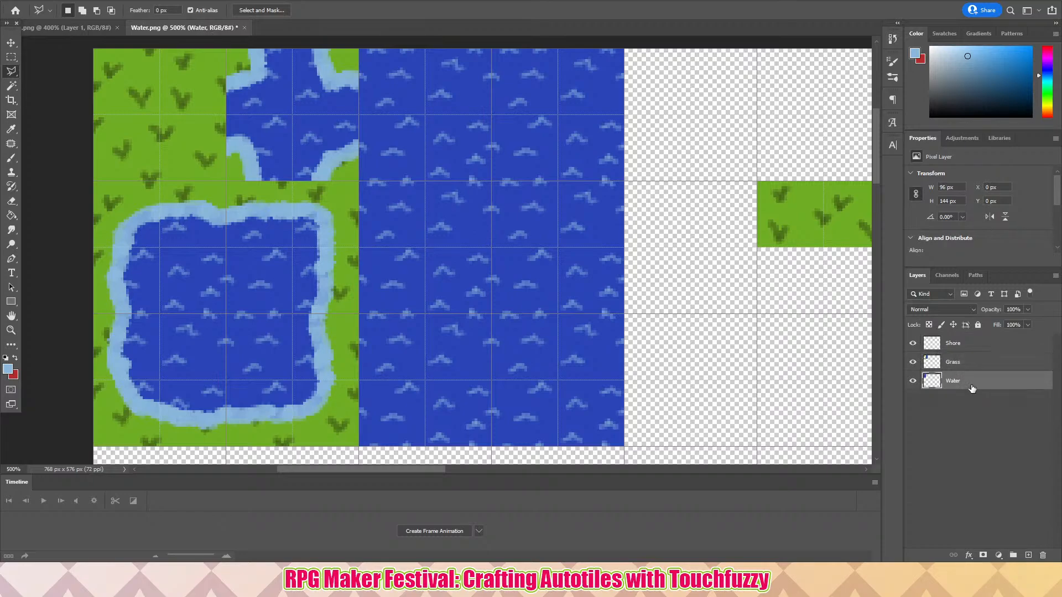
{"action": "left_click", "coordinate": [956, 364]}
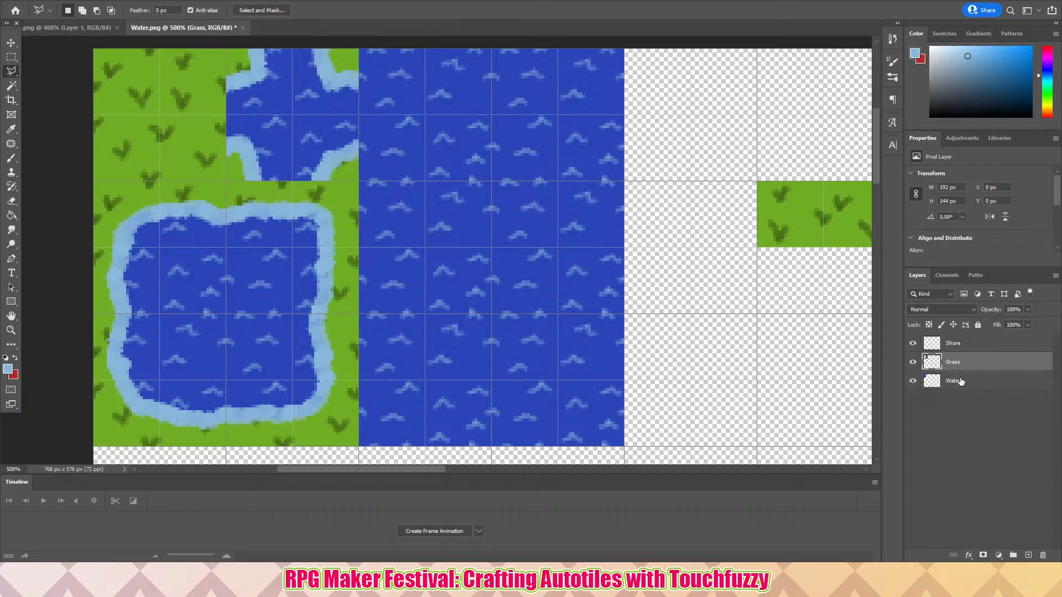
{"action": "left_click", "coordinate": [961, 382]}
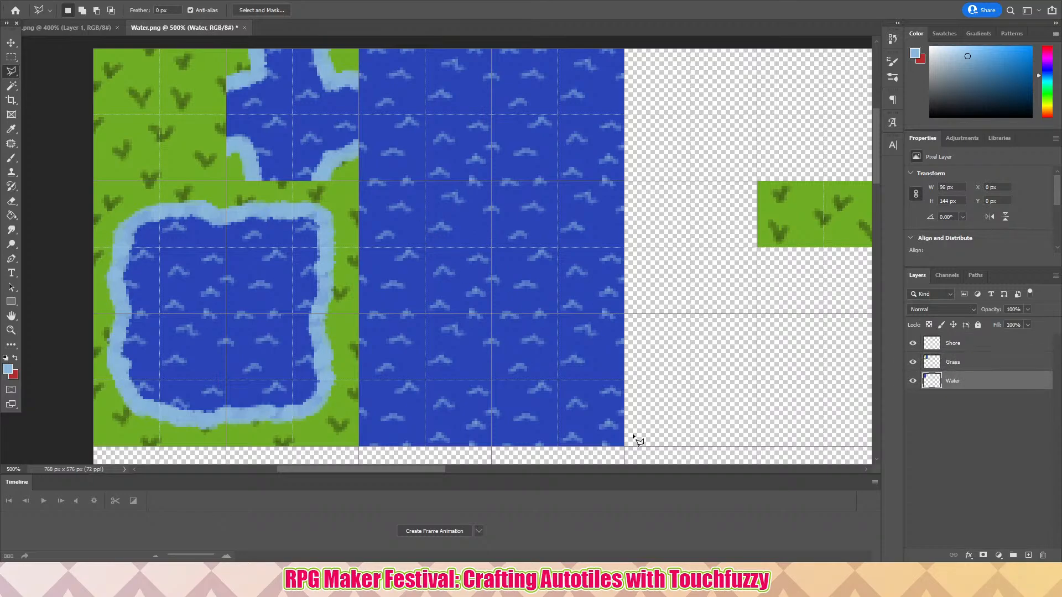
- Swap the foreground and background colors and sample the dark water blue as the foreground color with the Eyedropper
{"action": "left_click", "coordinate": [11, 129]}
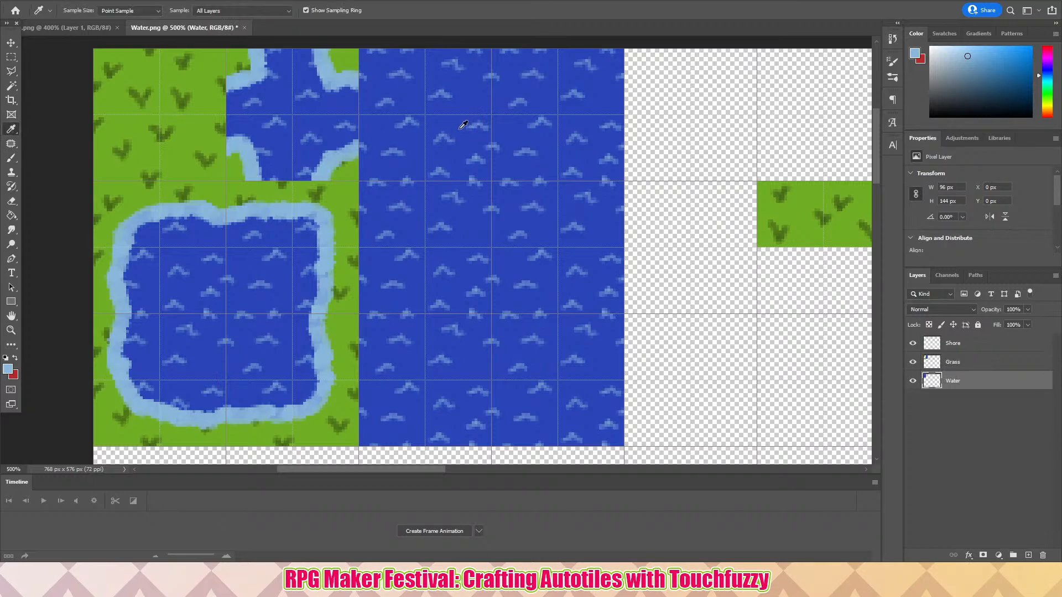
{"action": "left_click", "coordinate": [16, 360]}
{"action": "left_click", "coordinate": [470, 90]}
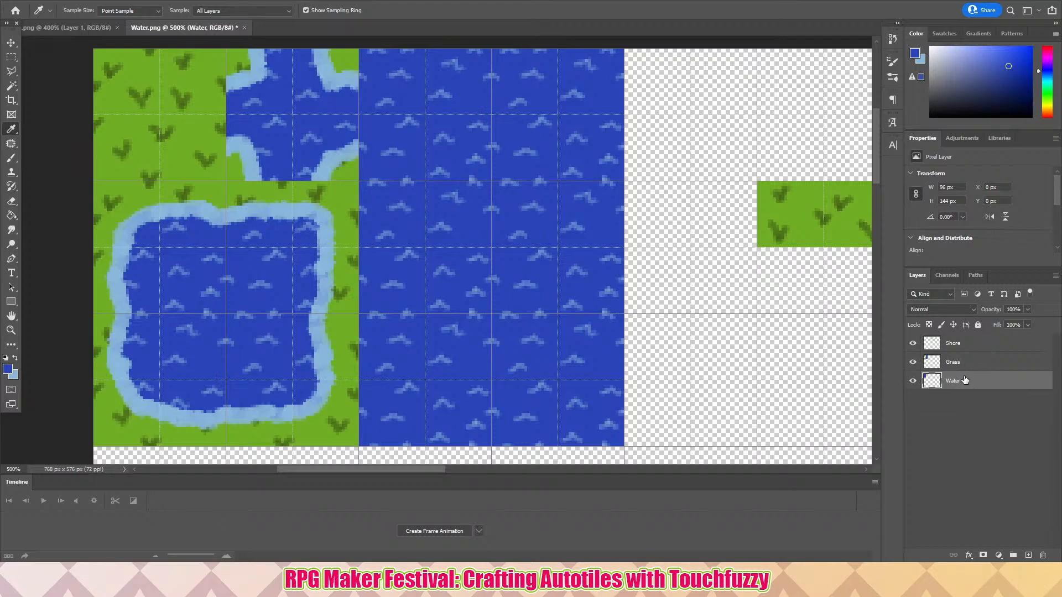
- Create a new layer directly above Grass and name it Water 2
{"action": "left_click", "coordinate": [972, 362]}
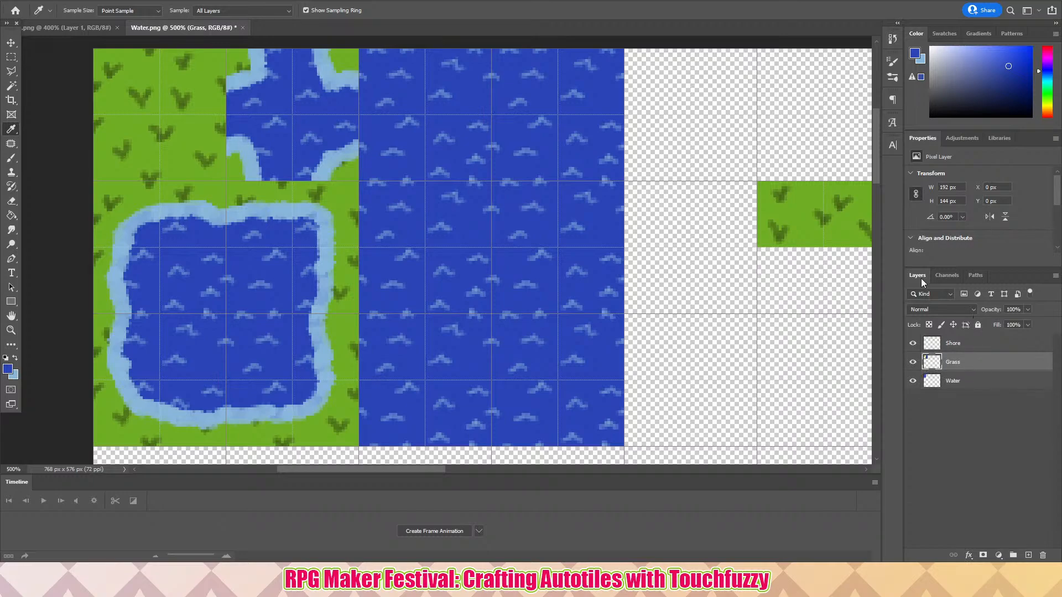
{"action": "left_click", "coordinate": [97, 2]}
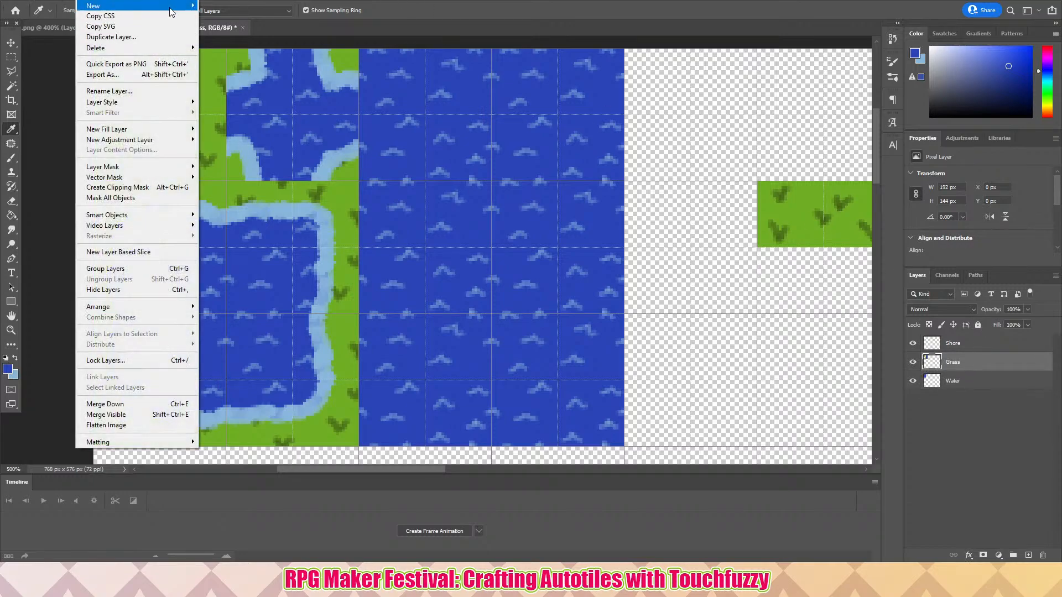
{"action": "mouse_move", "coordinate": [173, 7]}
{"action": "left_click", "coordinate": [218, 6]}
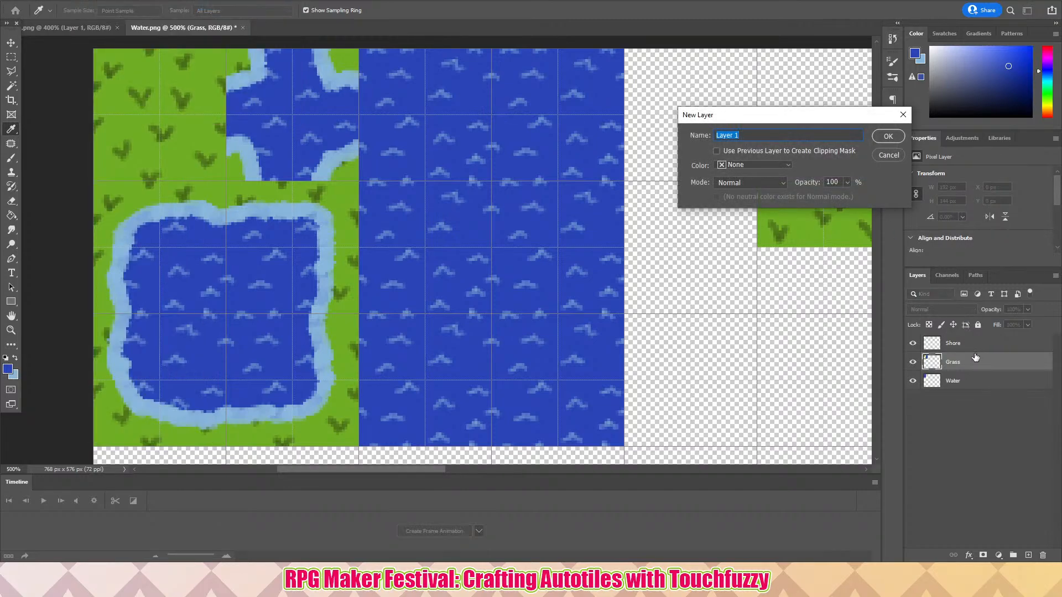
{"action": "left_click", "coordinate": [888, 136]}
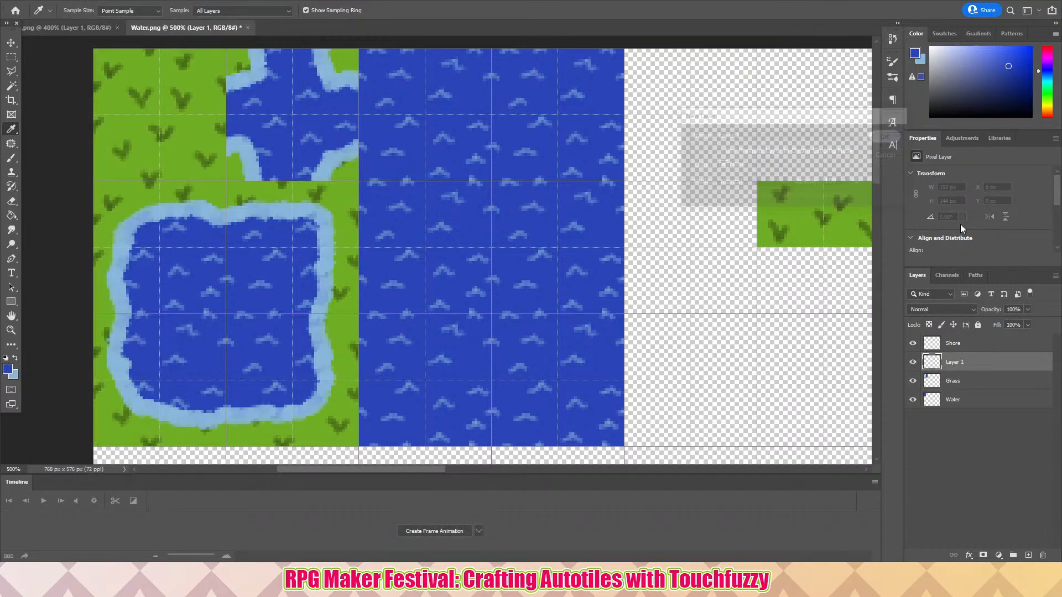
{"action": "double_click", "coordinate": [955, 361]}
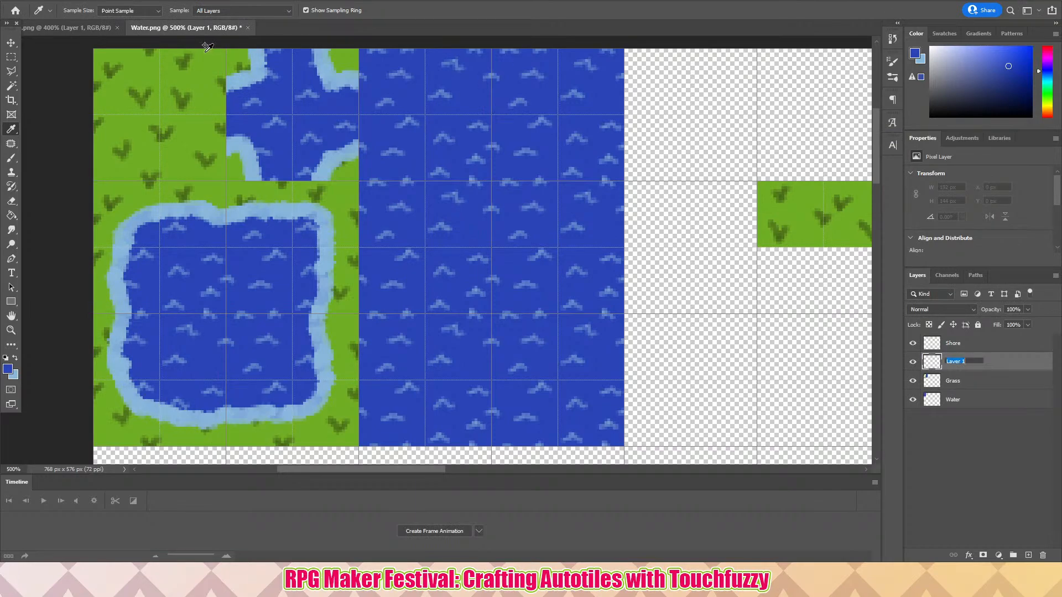
{"action": "type", "text": "Wat"}
{"action": "left_click", "coordinate": [970, 454]}
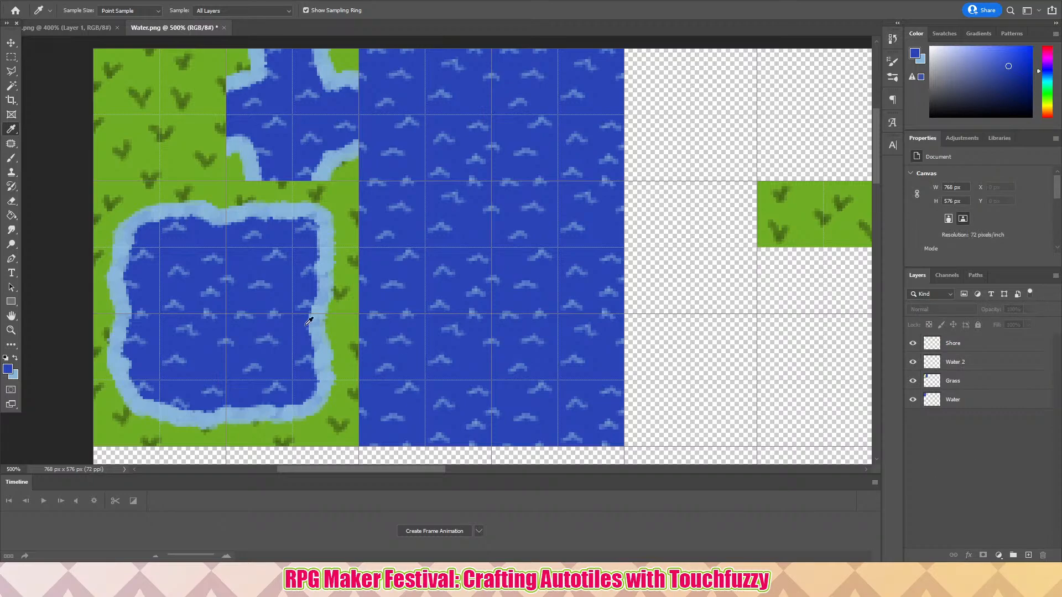
- On Water 2, select the 96 x 144 px open water block beside the shoreline tiles and fill it with the foreground color at 100% opacity
{"action": "left_click", "coordinate": [978, 349]}
{"action": "left_click", "coordinate": [974, 361]}
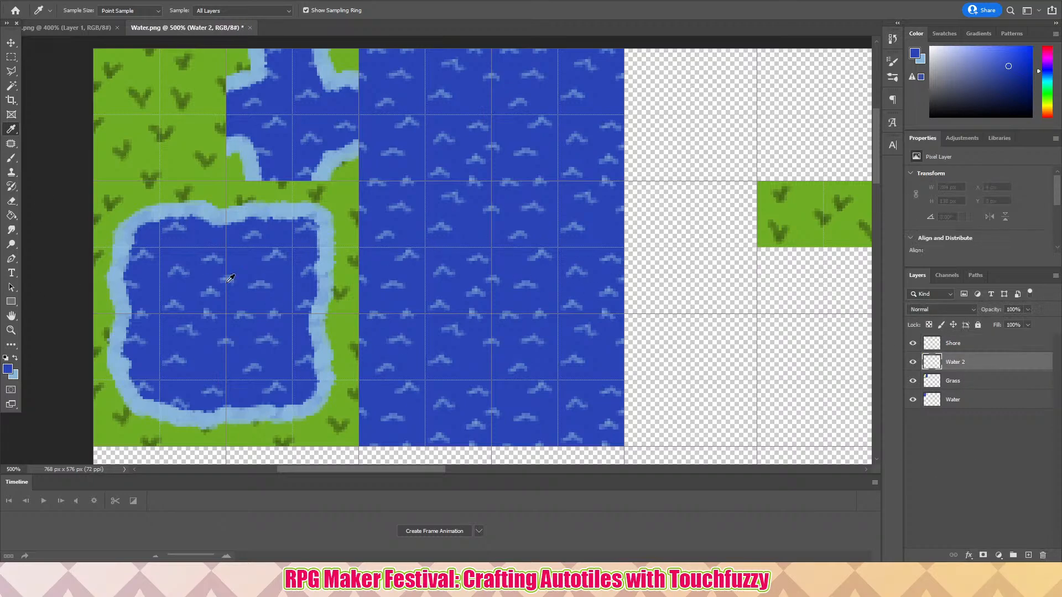
{"action": "left_click", "coordinate": [10, 57]}
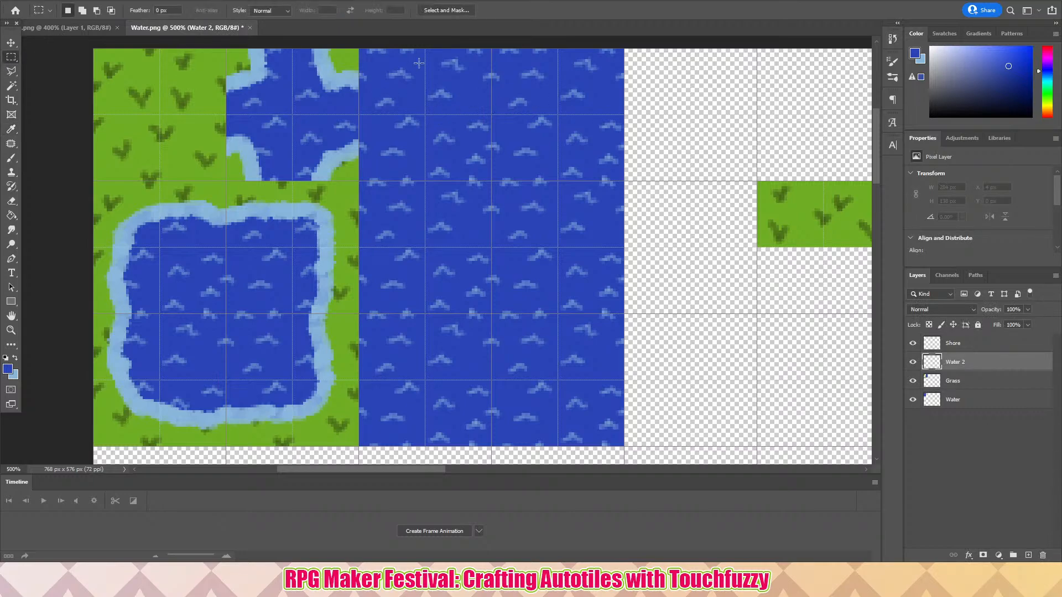
{"action": "left_click_drag", "start_coordinate": [360, 50], "coordinate": [594, 448]}
{"action": "left_click", "coordinate": [61, 3]}
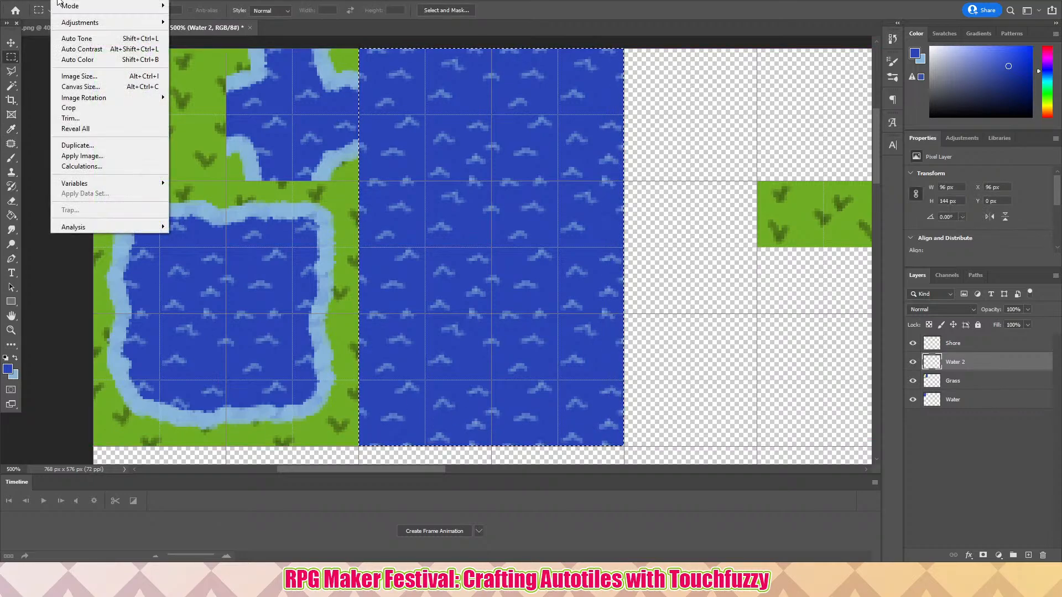
{"action": "left_click", "coordinate": [50, 166]}
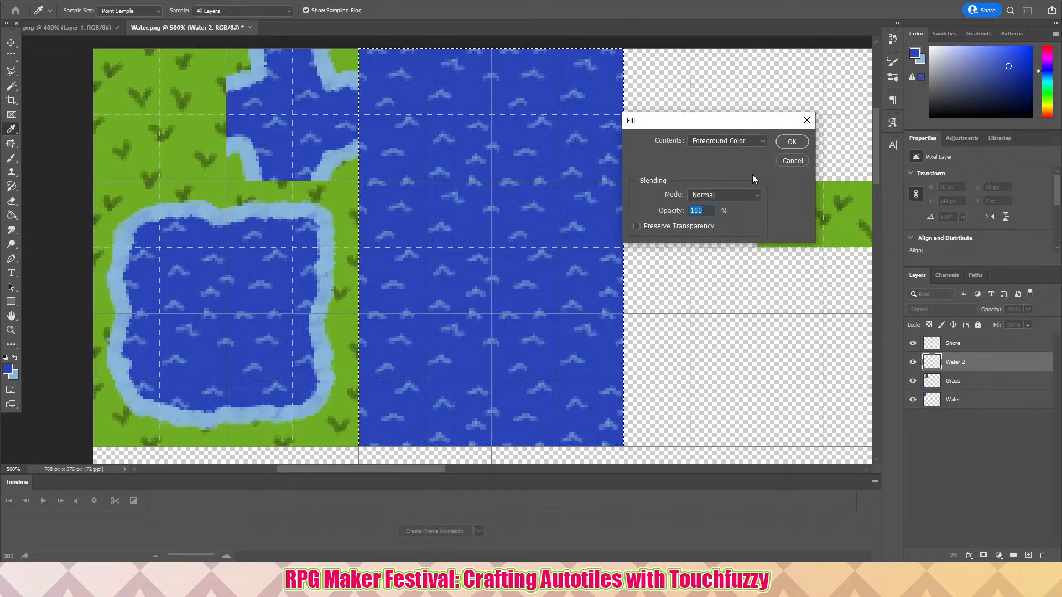
{"action": "left_click", "coordinate": [791, 143]}
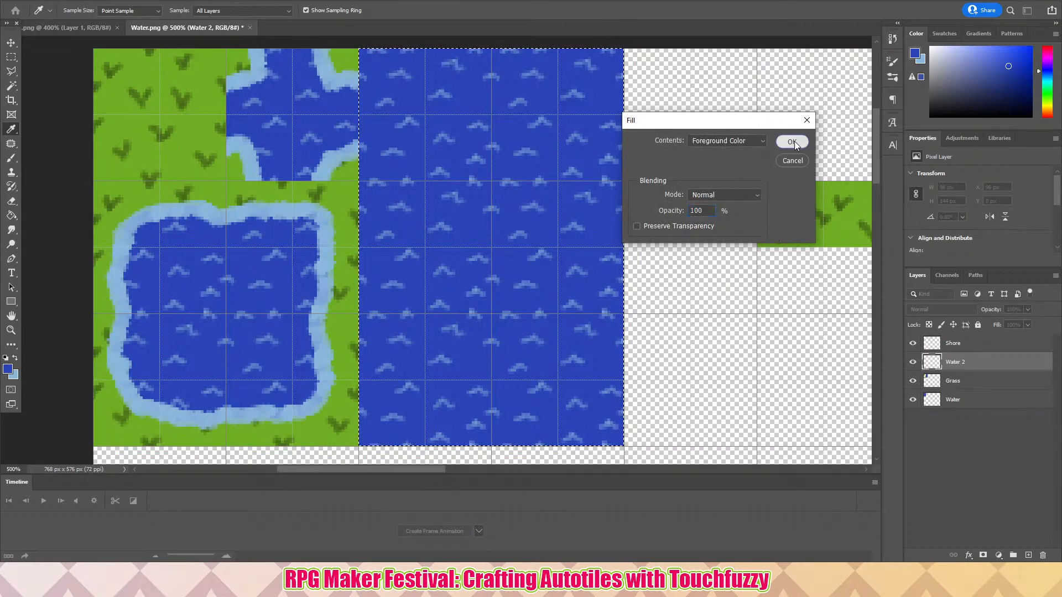
- Make the light blue the foreground color and set the Brush to KYLE Ultimate Pencil Hard at 4 px
{"action": "left_click", "coordinate": [16, 358]}
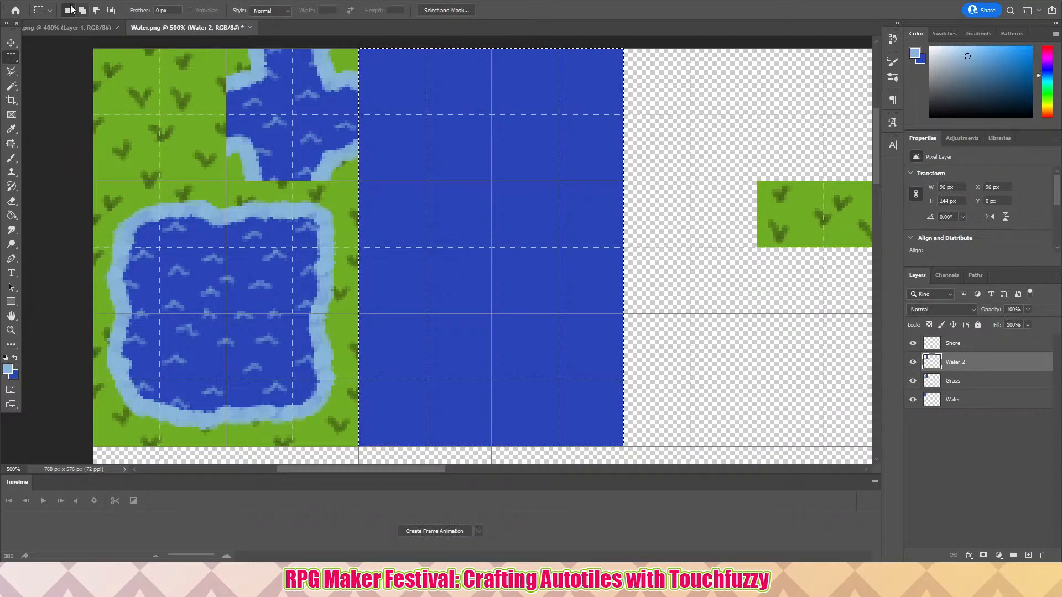
{"action": "left_click", "coordinate": [11, 158]}
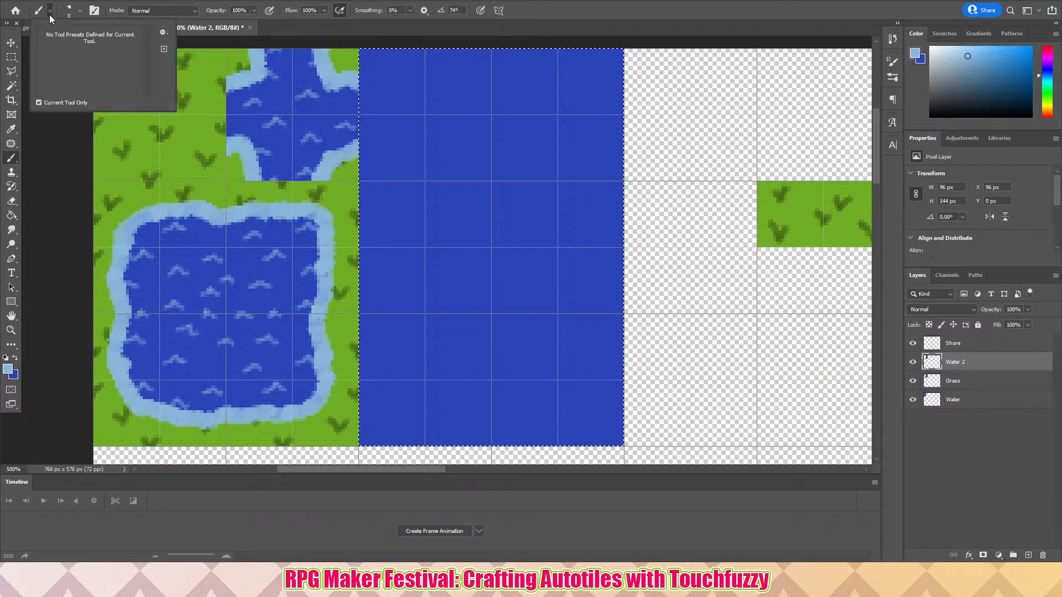
{"action": "left_click", "coordinate": [75, 11]}
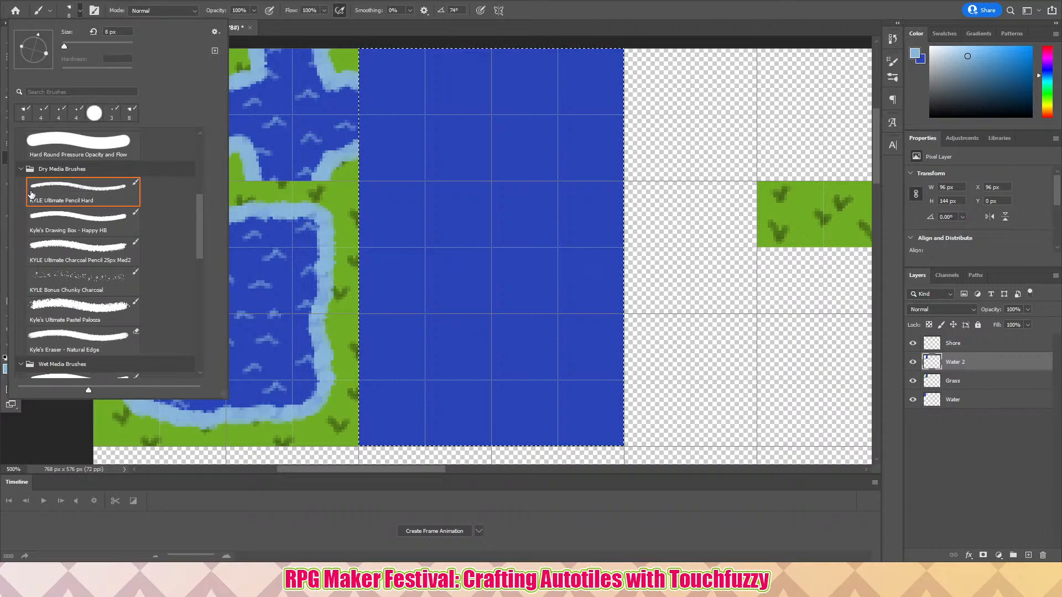
{"action": "left_click", "coordinate": [84, 191]}
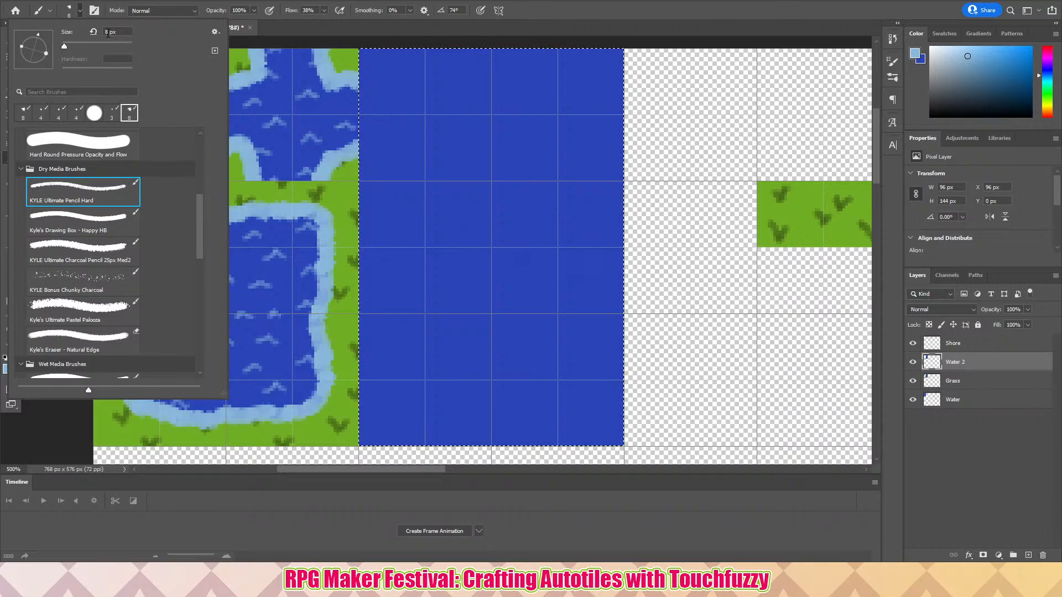
{"action": "type", "text": "4"}
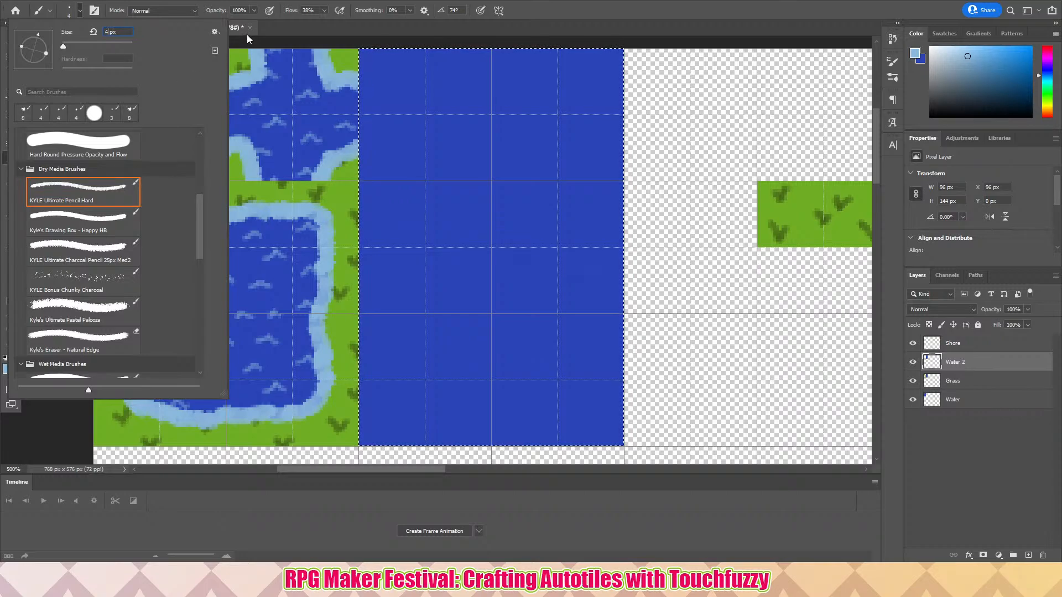
{"action": "key", "text": "Return"}
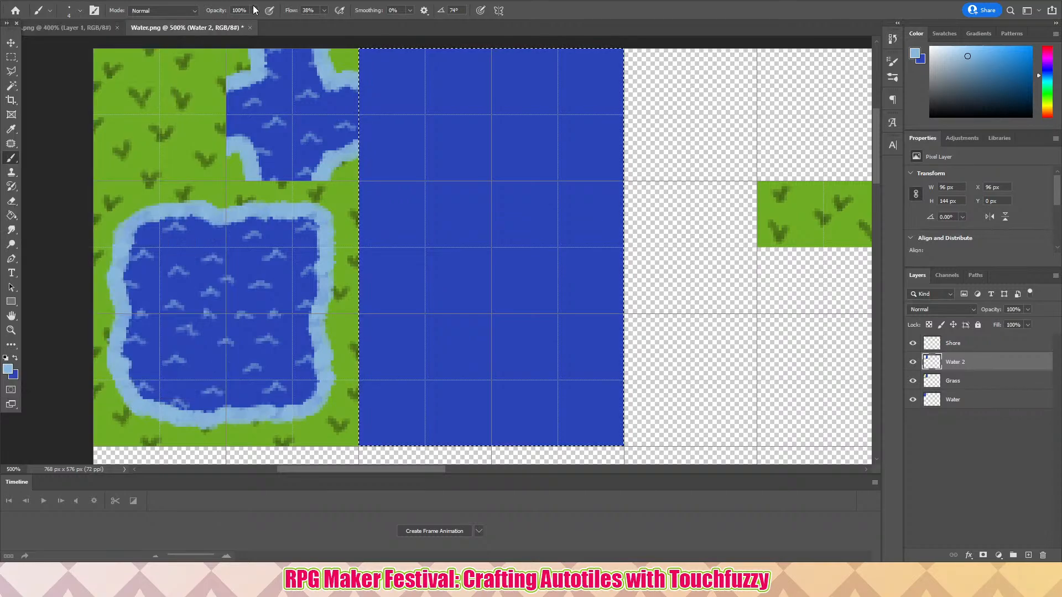
- Set the brush opacity to 49% and lower the Water 2 layer's opacity to 50%
{"action": "left_click", "coordinate": [254, 11]}
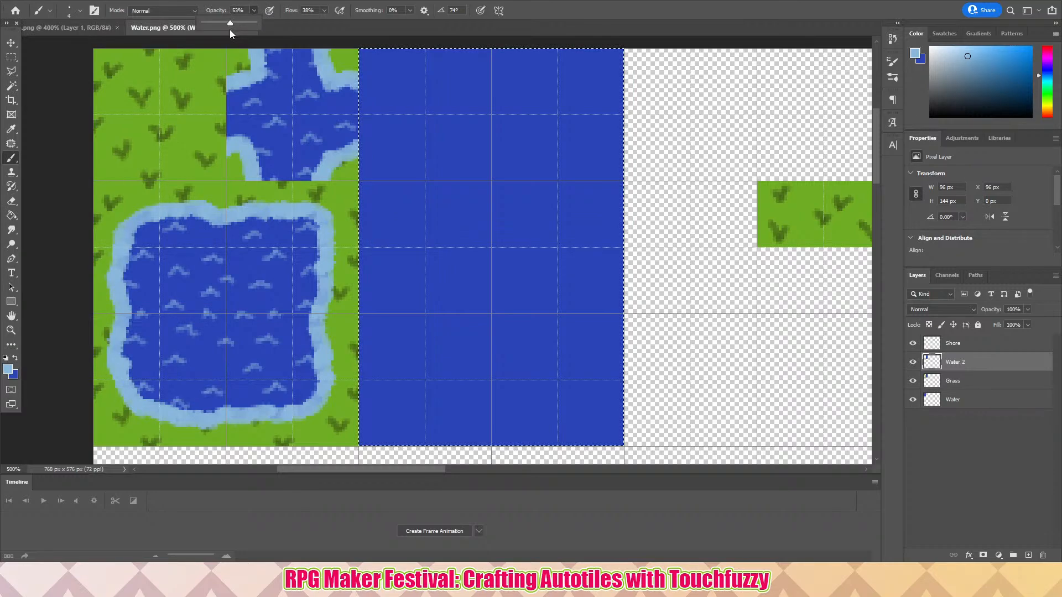
{"action": "left_click_drag", "start_coordinate": [230, 29], "coordinate": [228, 29]}
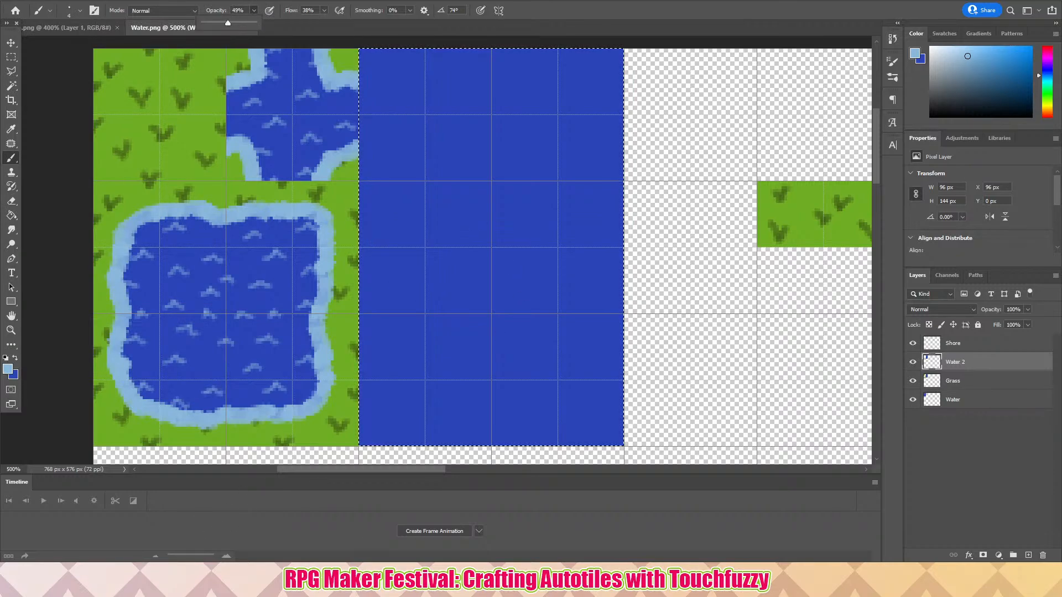
{"action": "left_click", "coordinate": [983, 492]}
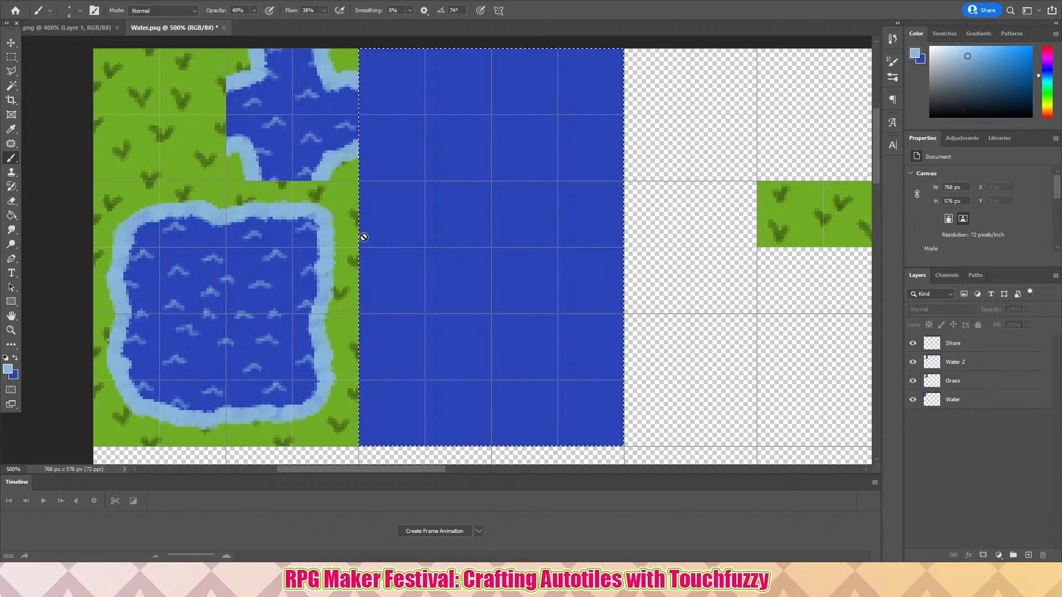
{"action": "left_click", "coordinate": [980, 366]}
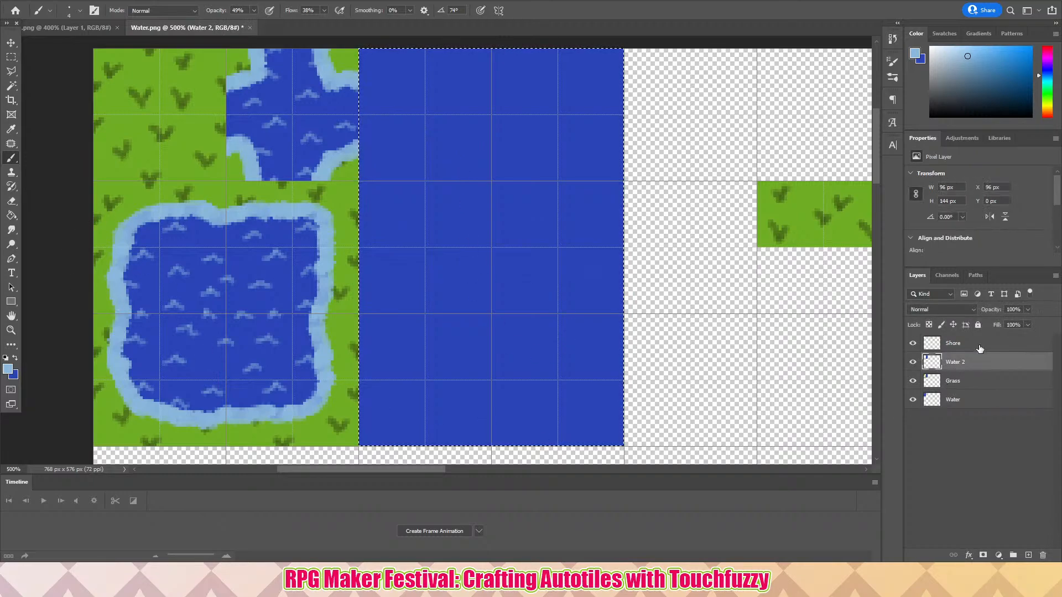
{"action": "left_click", "coordinate": [1027, 310]}
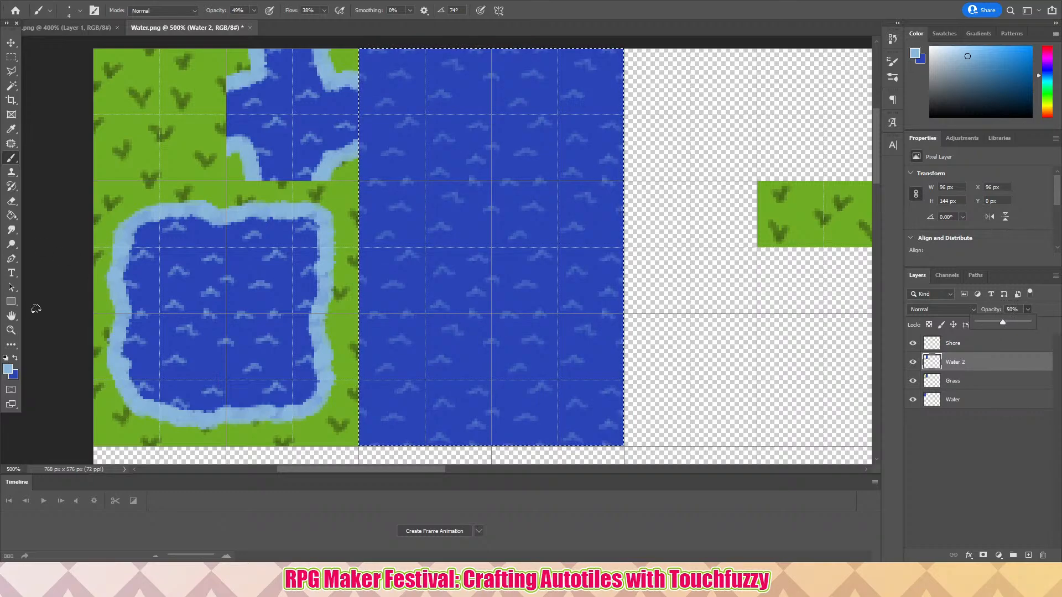
- Try painting faint light blue ripples over the uppermost ripples of the open water block on Water 2
{"action": "left_click", "coordinate": [11, 329]}
{"action": "left_click_drag", "start_coordinate": [409, 77], "coordinate": [403, 124]}
{"action": "left_click", "coordinate": [403, 124]}
{"action": "scroll", "coordinate": [339, 126], "scroll_direction": "up", "scroll_amount": 6}
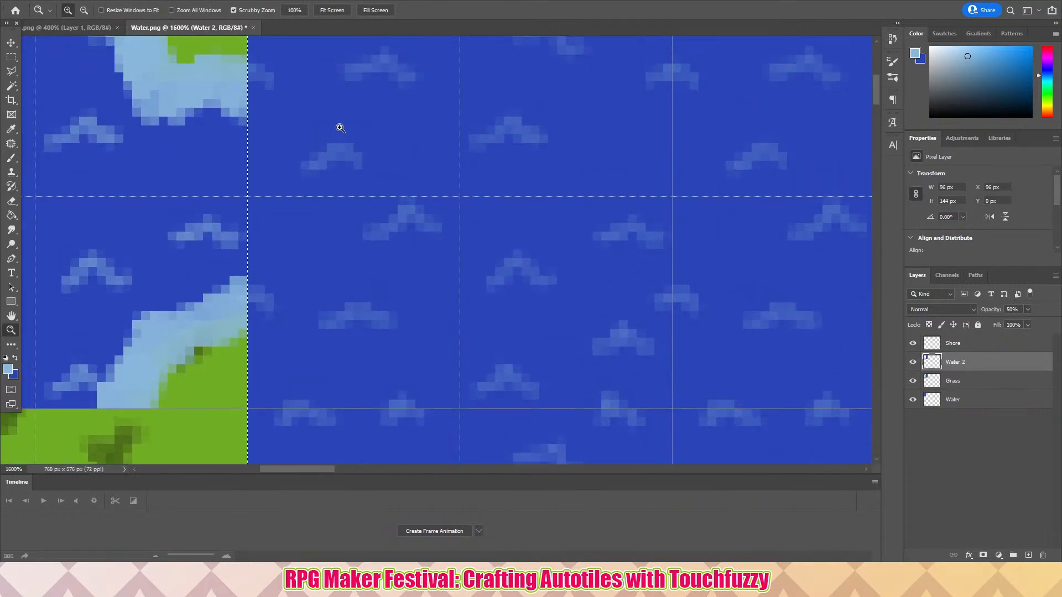
{"action": "scroll", "coordinate": [345, 182], "scroll_direction": "down", "scroll_amount": 1}
{"action": "scroll", "coordinate": [345, 183], "scroll_direction": "down", "scroll_amount": 3}
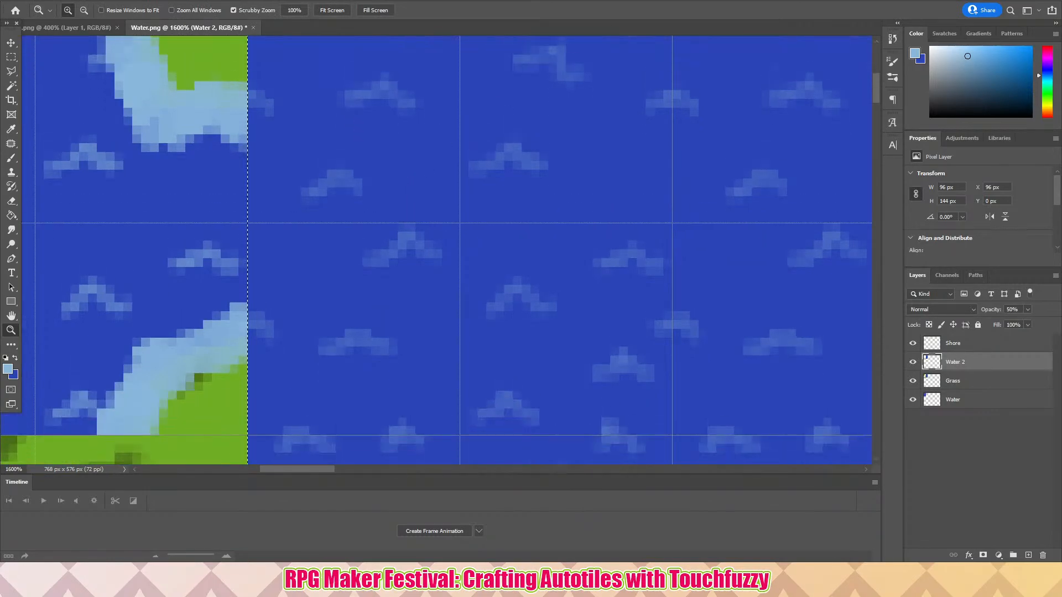
{"action": "key", "text": "ctrl+minus"}
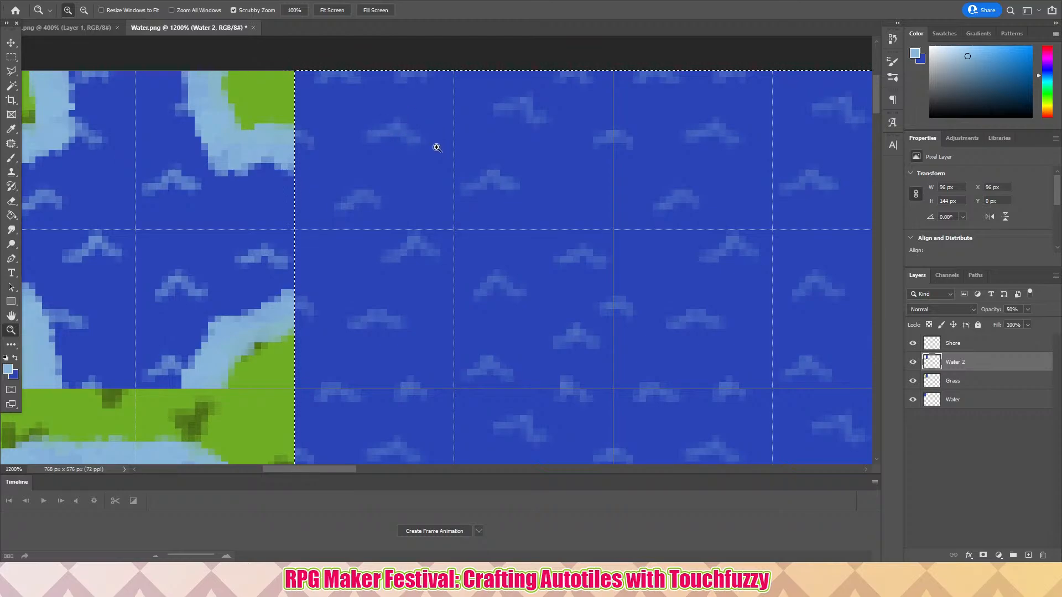
{"action": "left_click", "coordinate": [11, 158]}
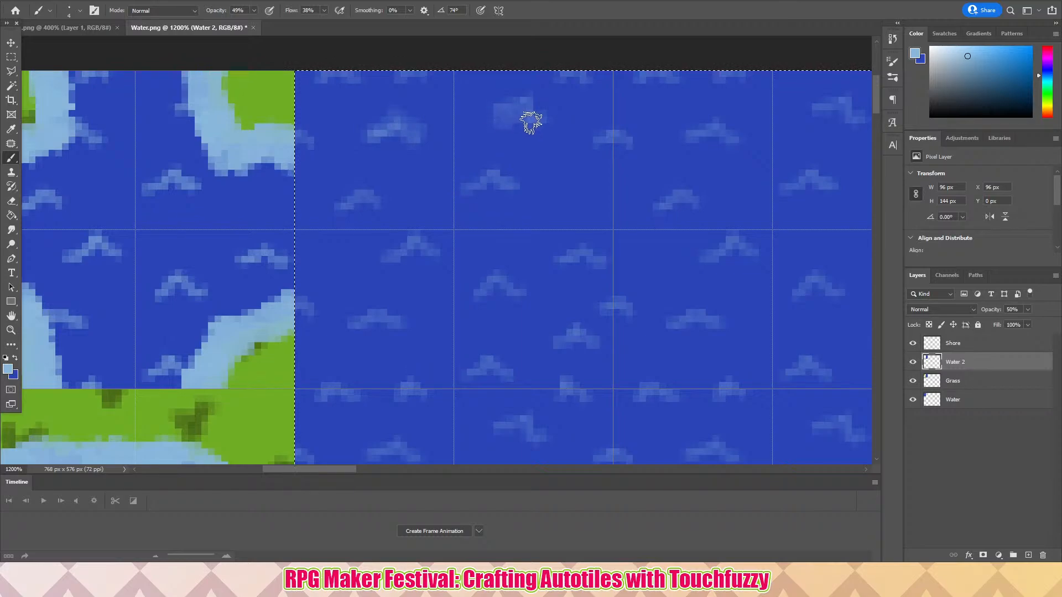
{"action": "mouse_move", "coordinate": [597, 155]}
{"action": "left_mouse_down"}
{"action": "mouse_move", "coordinate": [609, 144]}
{"action": "mouse_move", "coordinate": [625, 157]}
{"action": "left_mouse_up"}
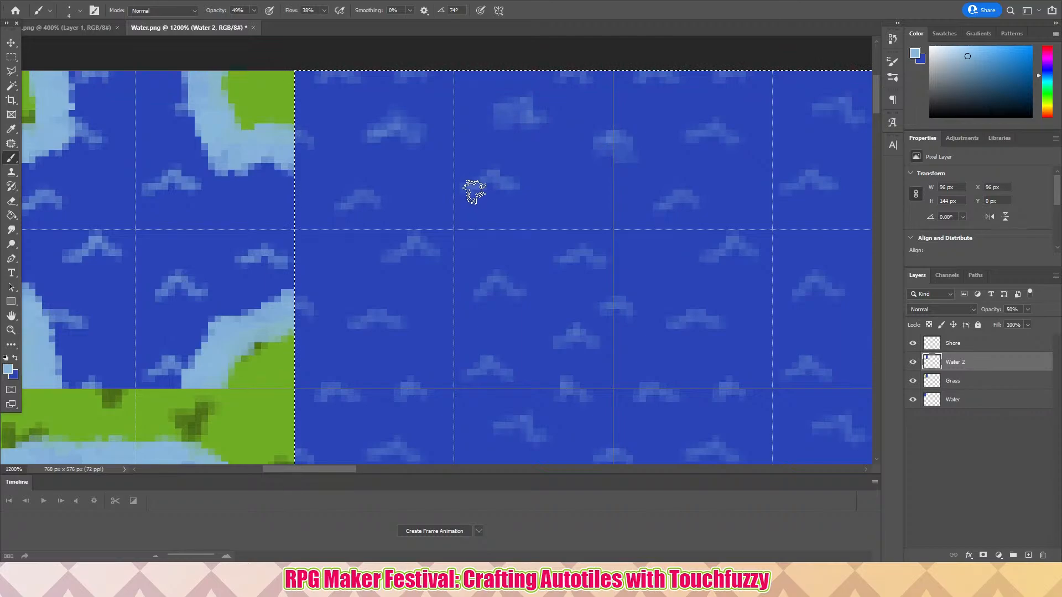
{"action": "mouse_move", "coordinate": [474, 192]}
{"action": "left_mouse_down"}
{"action": "mouse_move", "coordinate": [496, 156]}
{"action": "mouse_move", "coordinate": [512, 182]}
{"action": "left_mouse_up"}
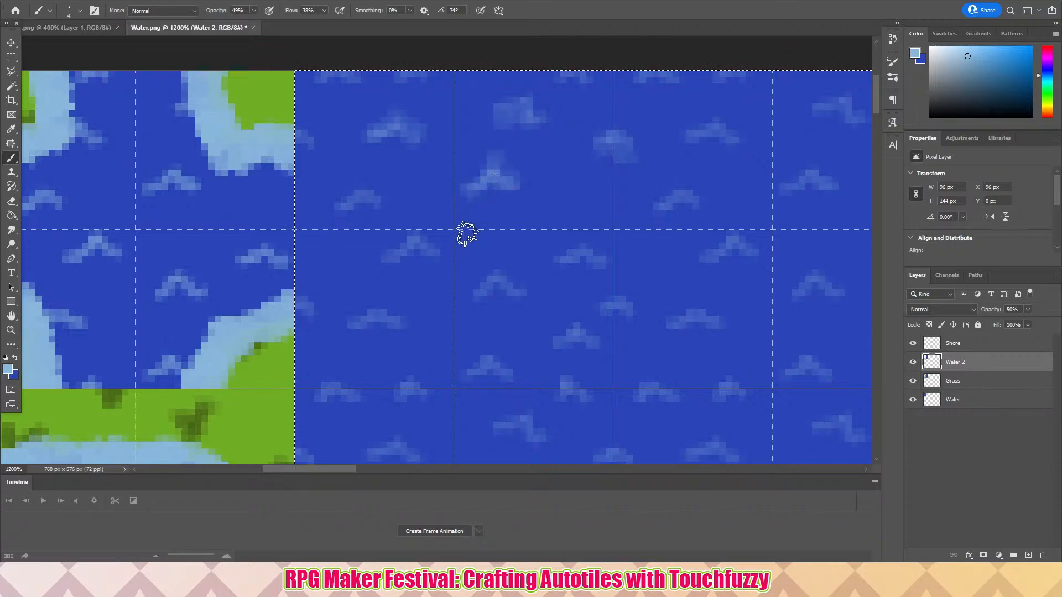
- Undo the last ripple strokes on Water 2
{"action": "key", "text": "ctrl+z"}
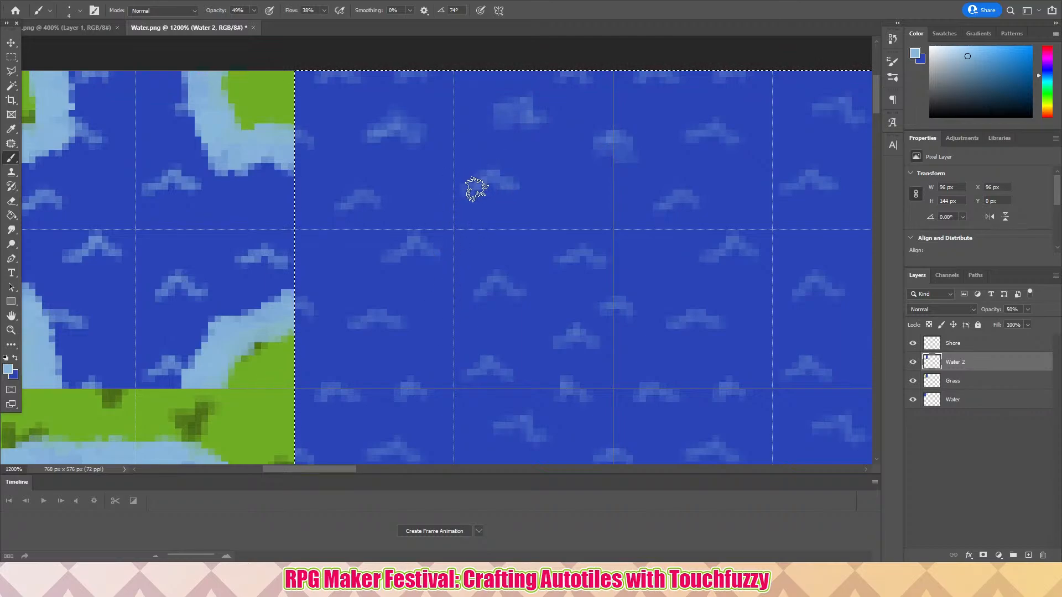
{"action": "key", "text": "ctrl+z"}
{"action": "key", "text": "ctrl+z"}
{"action": "key", "text": "ctrl+z"}
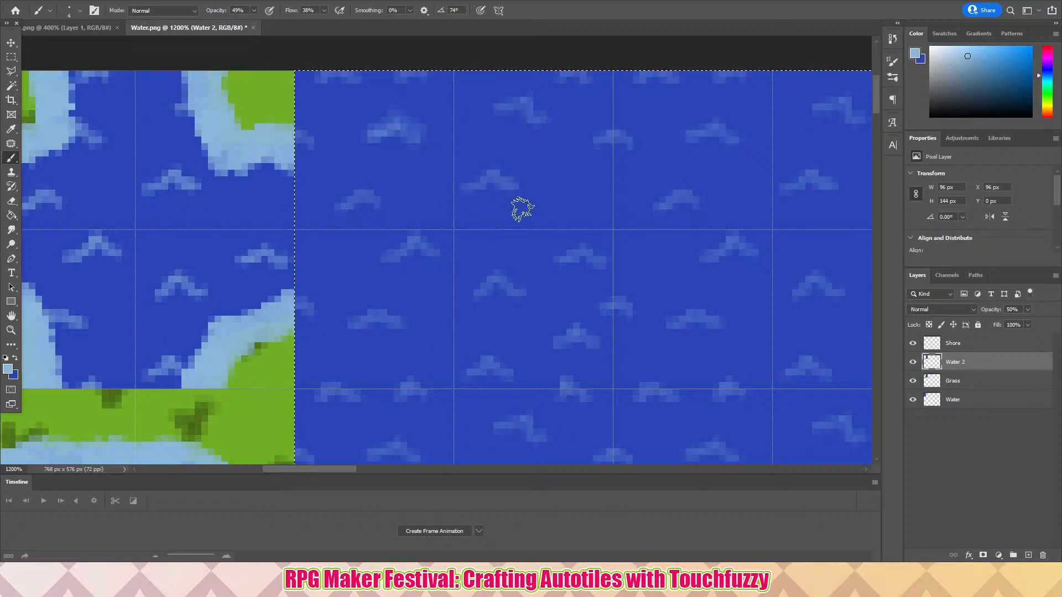
- Select a 48 x 48 px square at X 100, Y 4 px and paint faint light blue ripples inside it on Water 2
{"action": "left_click", "coordinate": [13, 60]}
{"action": "left_click", "coordinate": [339, 57]}
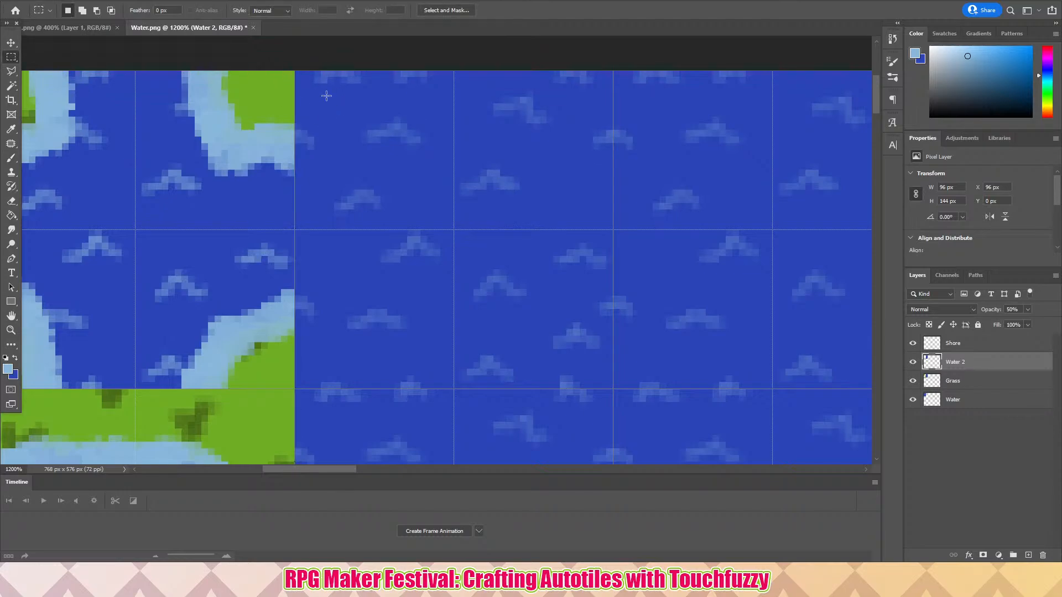
{"action": "left_click_drag", "start_coordinate": [321, 97], "coordinate": [636, 414]}
{"action": "left_click", "coordinate": [12, 158]}
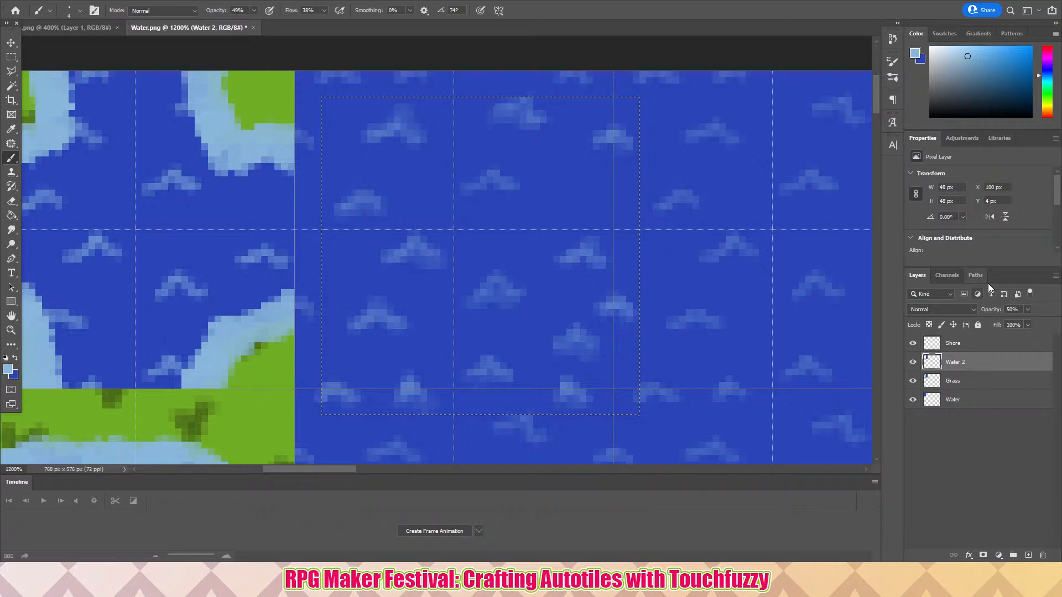
- Raise the Water 2 layer opacity and the brush opacity to 100%, and repaint the ripples inside the selected square more strongly
{"action": "left_click_drag", "start_coordinate": [1027, 324], "coordinate": [1054, 323]}
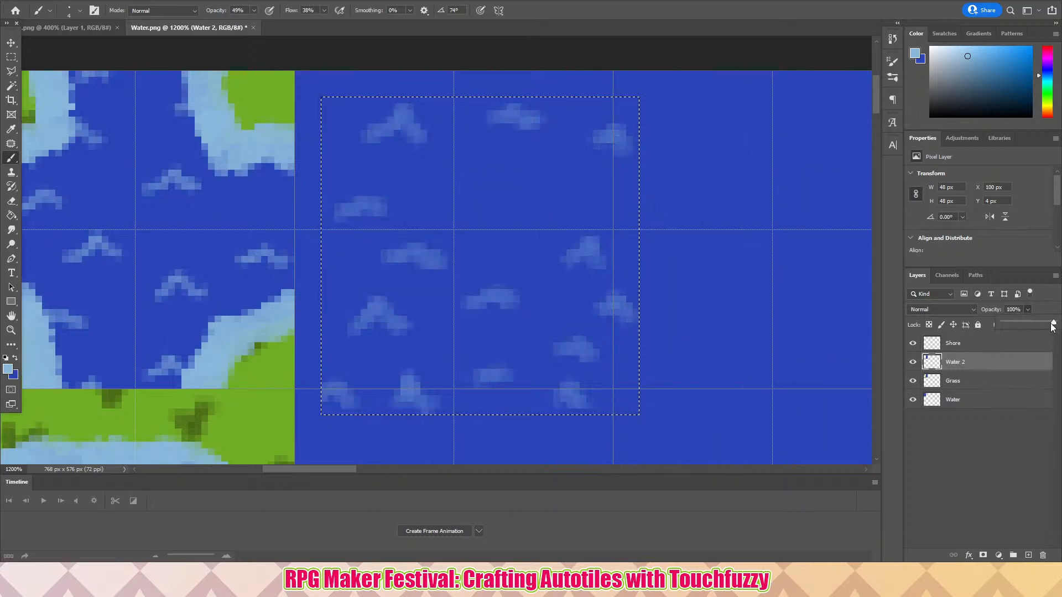
{"action": "left_click", "coordinate": [957, 479]}
{"action": "left_click", "coordinate": [957, 479]}
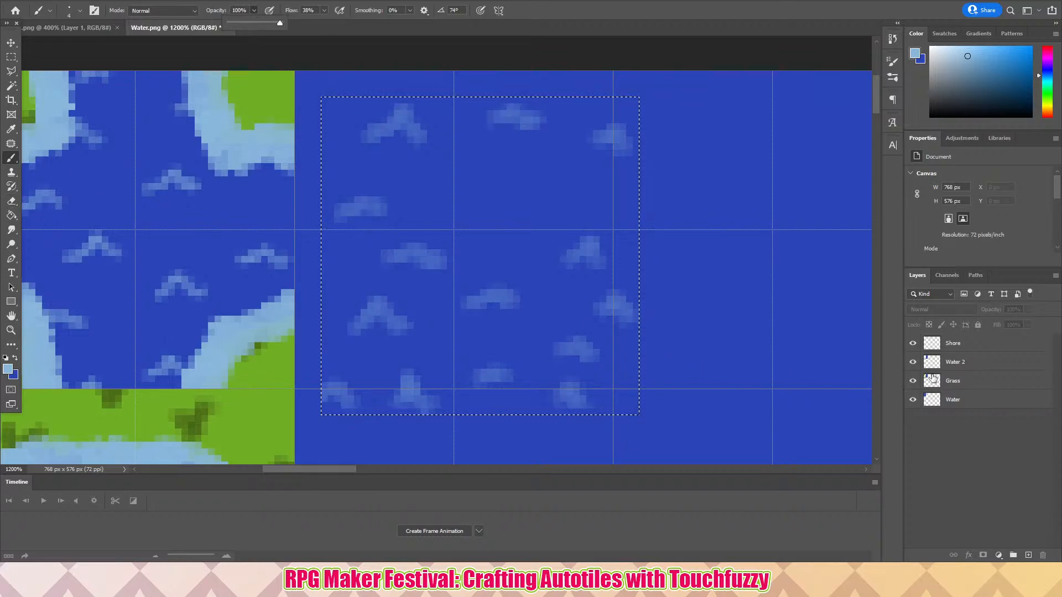
{"action": "left_click", "coordinate": [955, 362]}
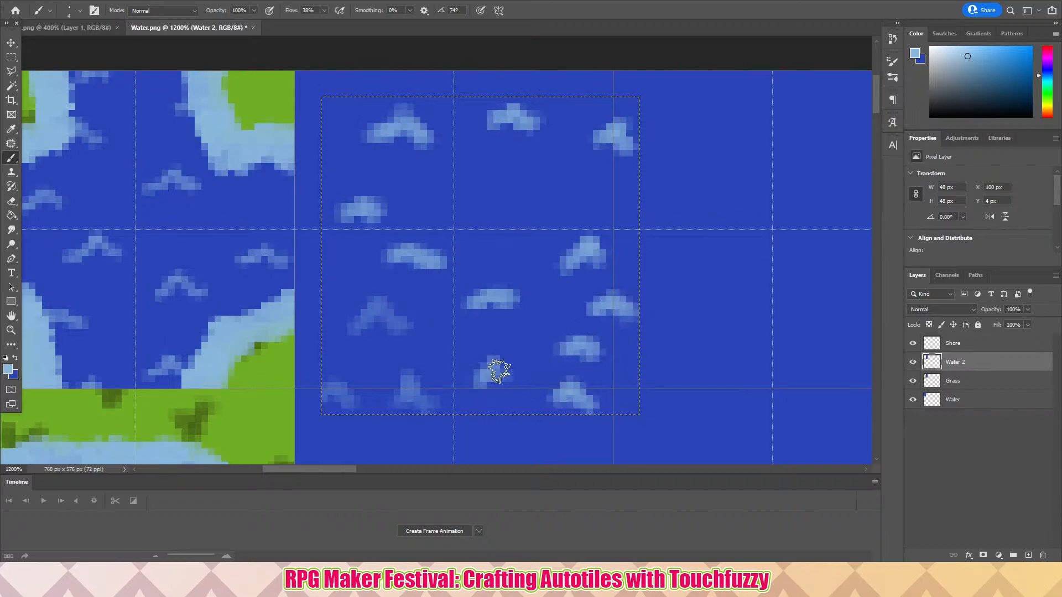
{"action": "mouse_move", "coordinate": [350, 324]}
{"action": "left_mouse_down"}
{"action": "mouse_move", "coordinate": [384, 306]}
{"action": "mouse_move", "coordinate": [402, 326]}
{"action": "left_mouse_up"}
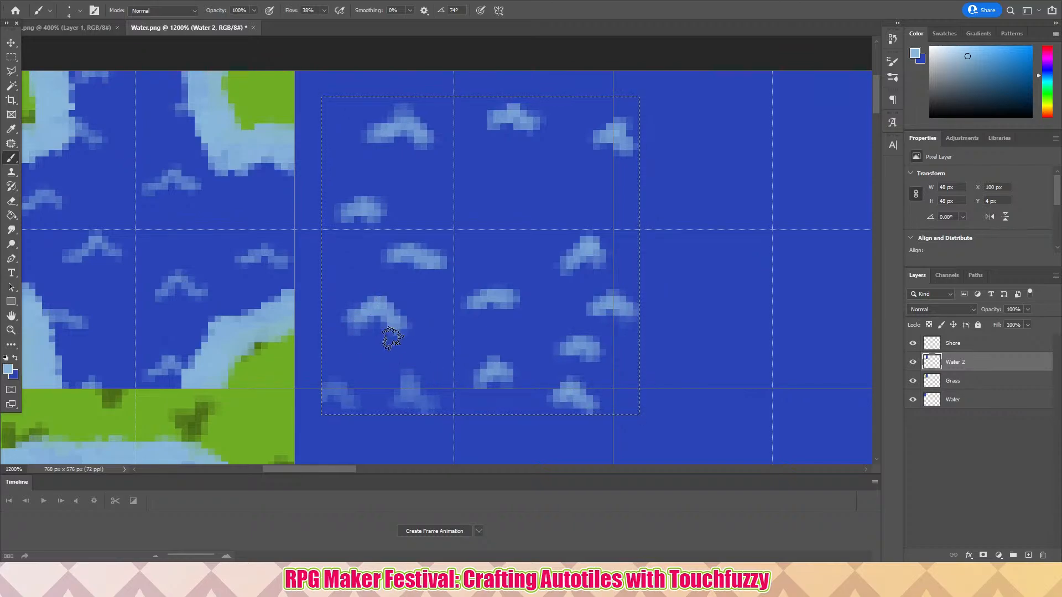
{"action": "mouse_move", "coordinate": [326, 400]}
{"action": "left_mouse_down"}
{"action": "mouse_move", "coordinate": [331, 393]}
{"action": "mouse_move", "coordinate": [347, 406]}
{"action": "mouse_move", "coordinate": [409, 370]}
{"action": "mouse_move", "coordinate": [431, 403]}
{"action": "left_mouse_up"}
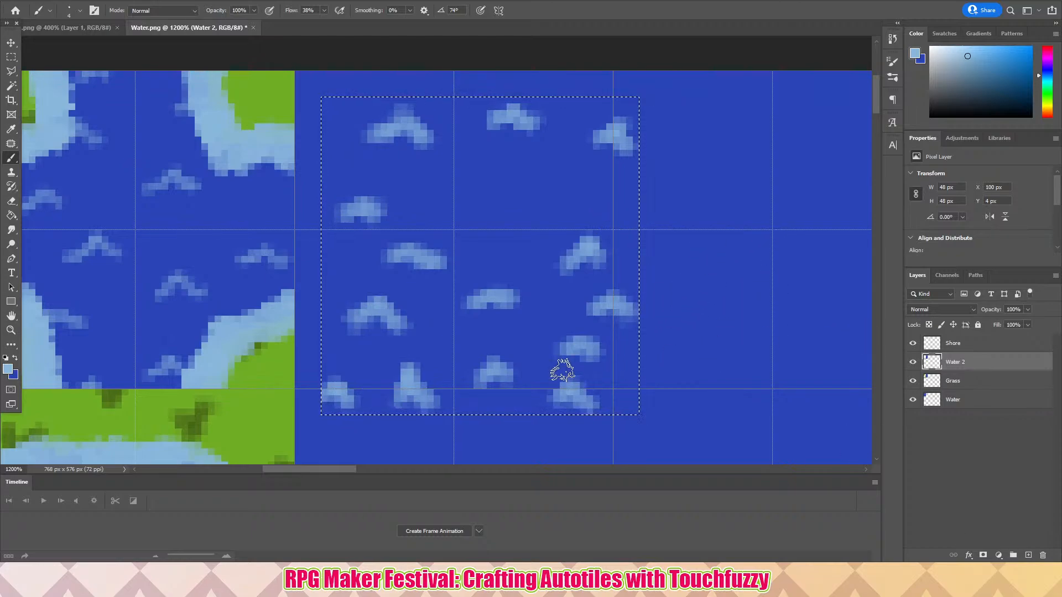
- Copy the 48 x 6 px strip at X 96, Y 48 px from Water 2 onto its own layer and move it to the canvas's upper edge
{"action": "left_click", "coordinate": [11, 57]}
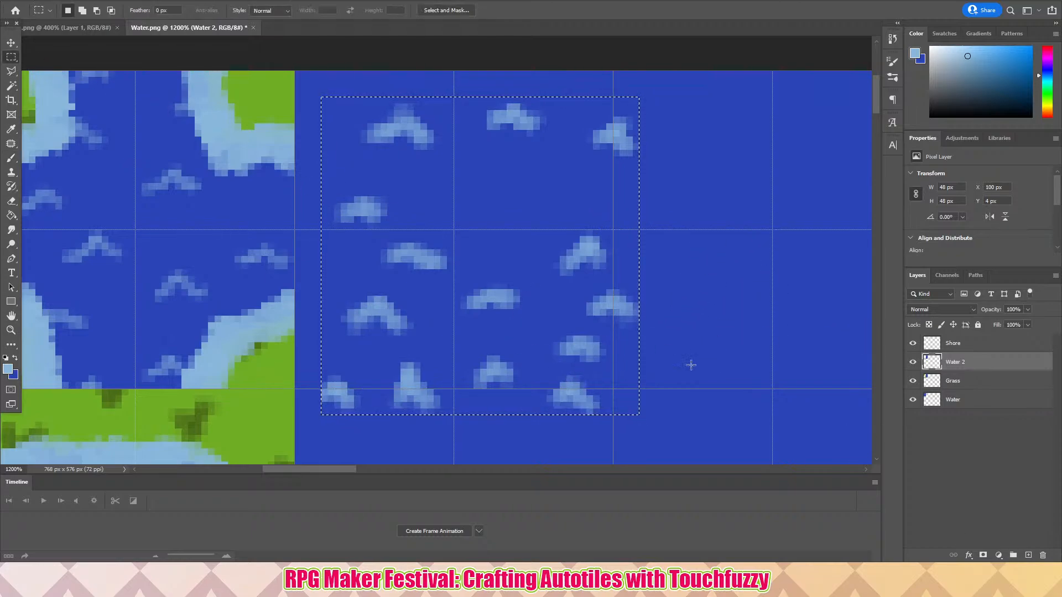
{"action": "key", "text": "ctrl+d"}
{"action": "left_click_drag", "start_coordinate": [302, 389], "coordinate": [614, 423]}
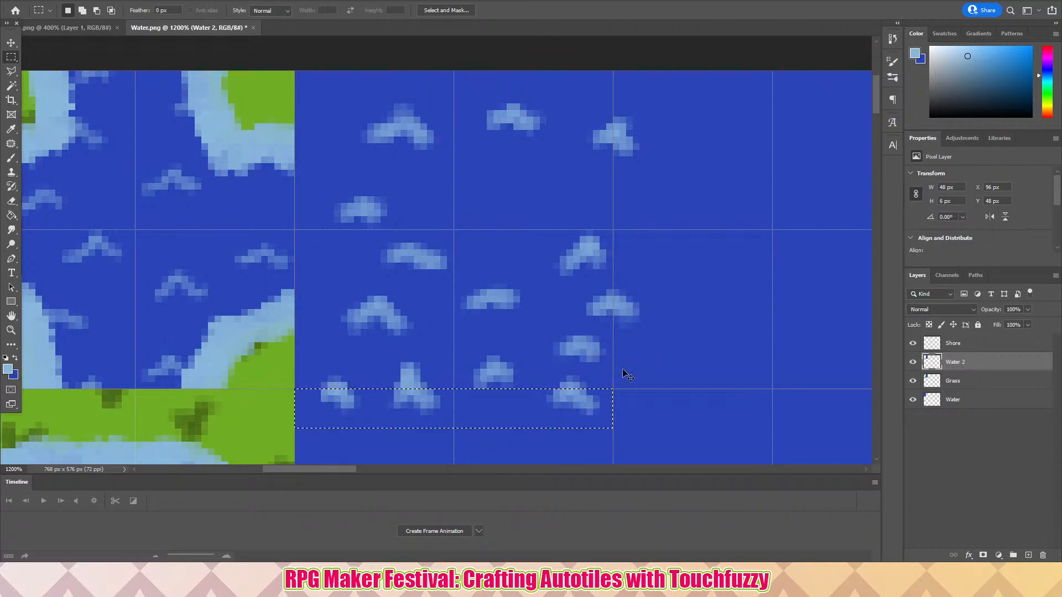
{"action": "key", "text": "ctrl+j"}
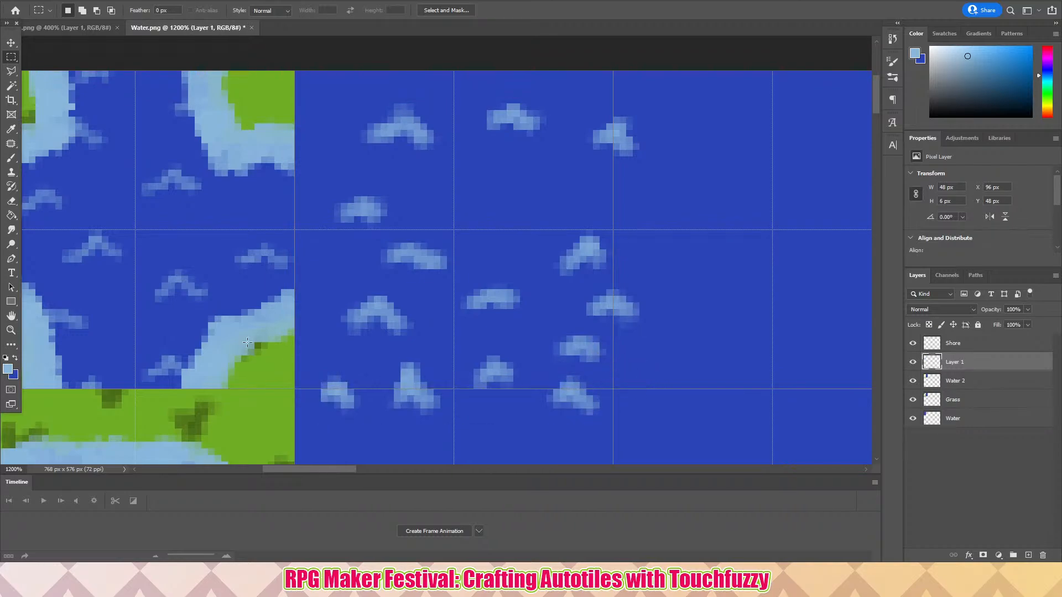
{"action": "left_click", "coordinate": [9, 40]}
{"action": "left_click_drag", "start_coordinate": [431, 405], "coordinate": [416, 84]}
{"action": "key", "text": "ctrl+z"}
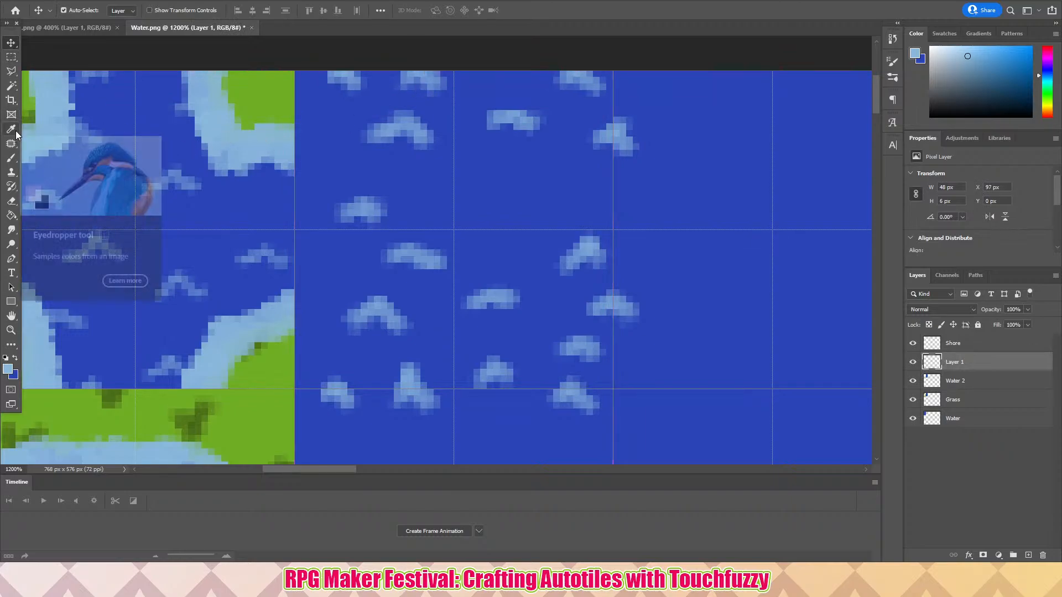
{"action": "left_click", "coordinate": [11, 85]}
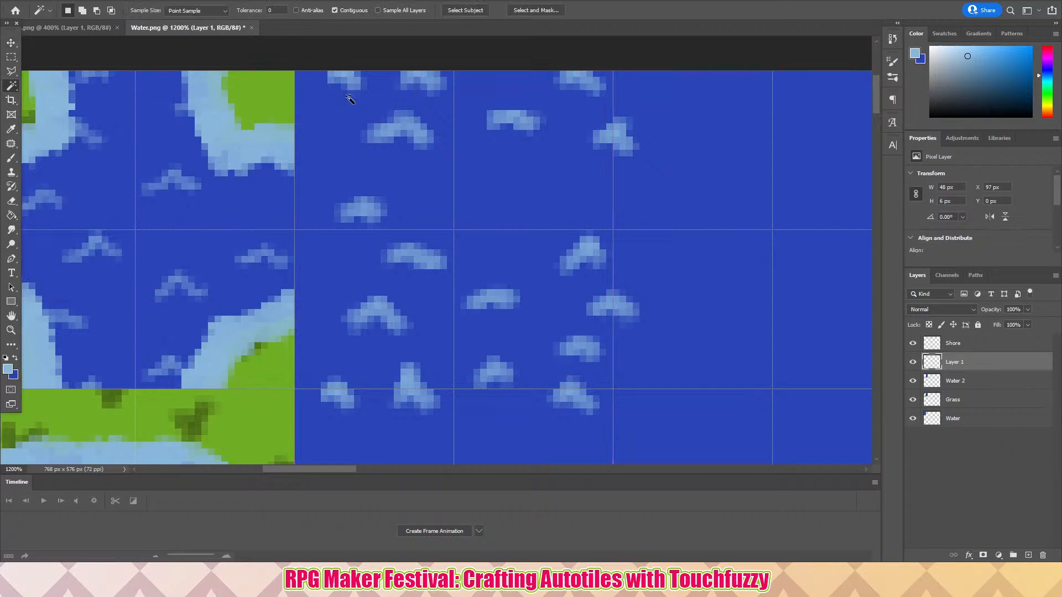
{"action": "left_click", "coordinate": [308, 90]}
{"action": "left_click", "coordinate": [995, 381]}
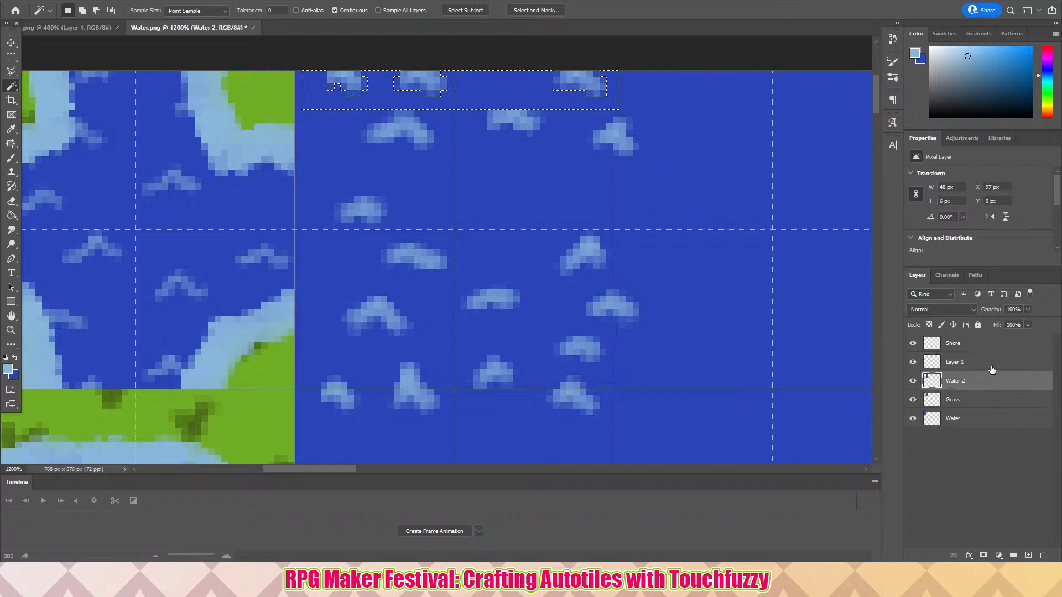
{"action": "left_click", "coordinate": [990, 362]}
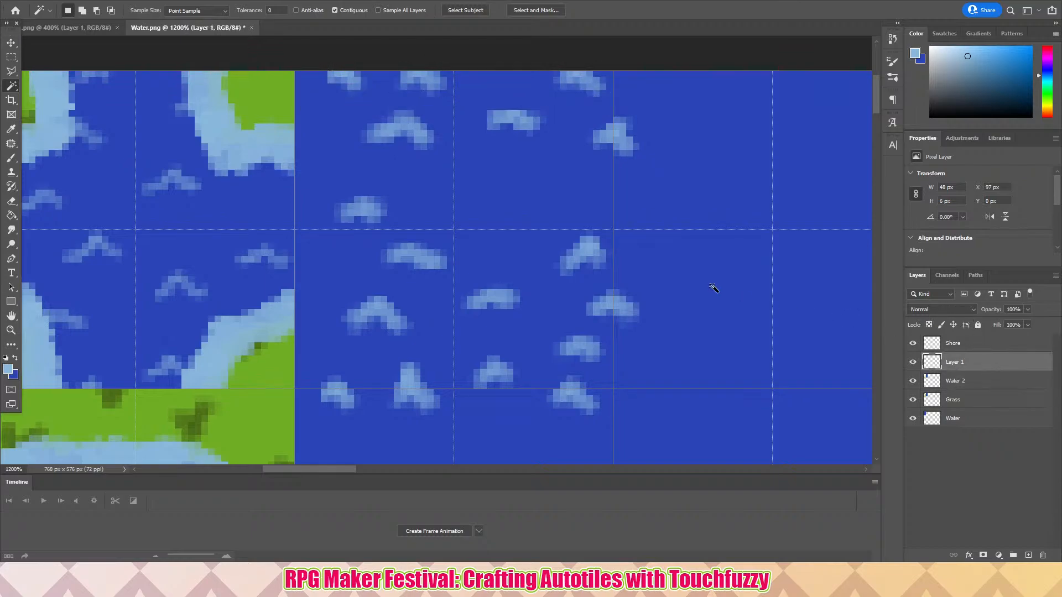
- Align the copied ripple strip at X 96 px and cut away its plain blue background with a Magic Wand selection
{"action": "left_click", "coordinate": [11, 43]}
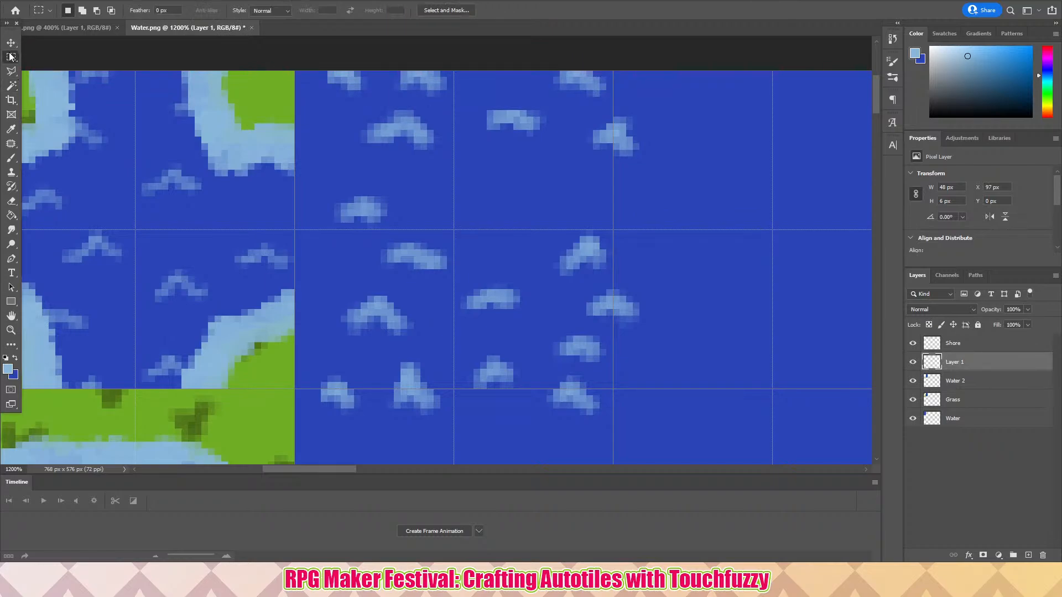
{"action": "key", "text": "Left"}
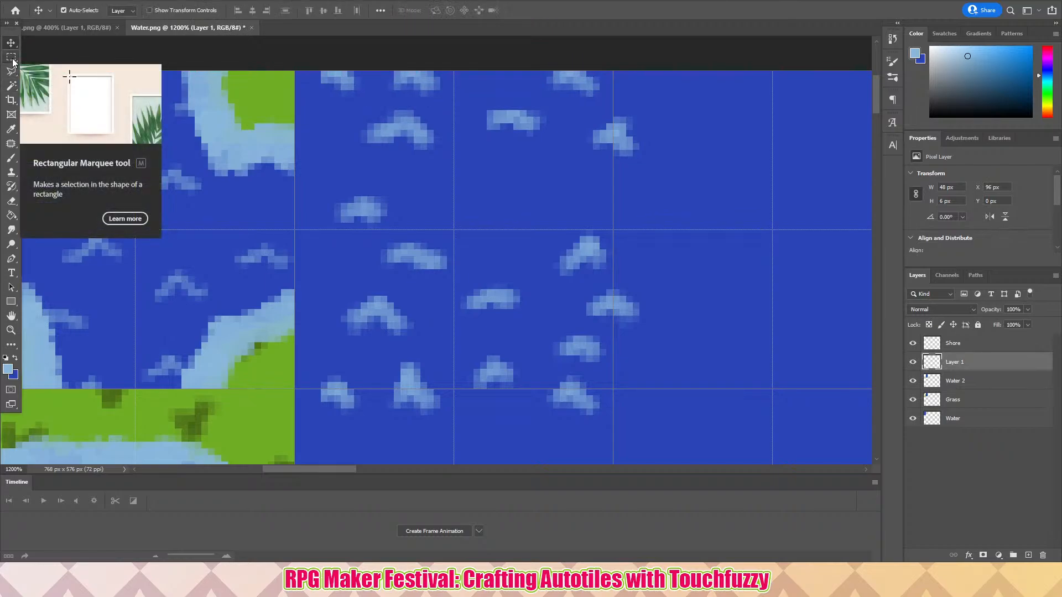
{"action": "left_click", "coordinate": [14, 91]}
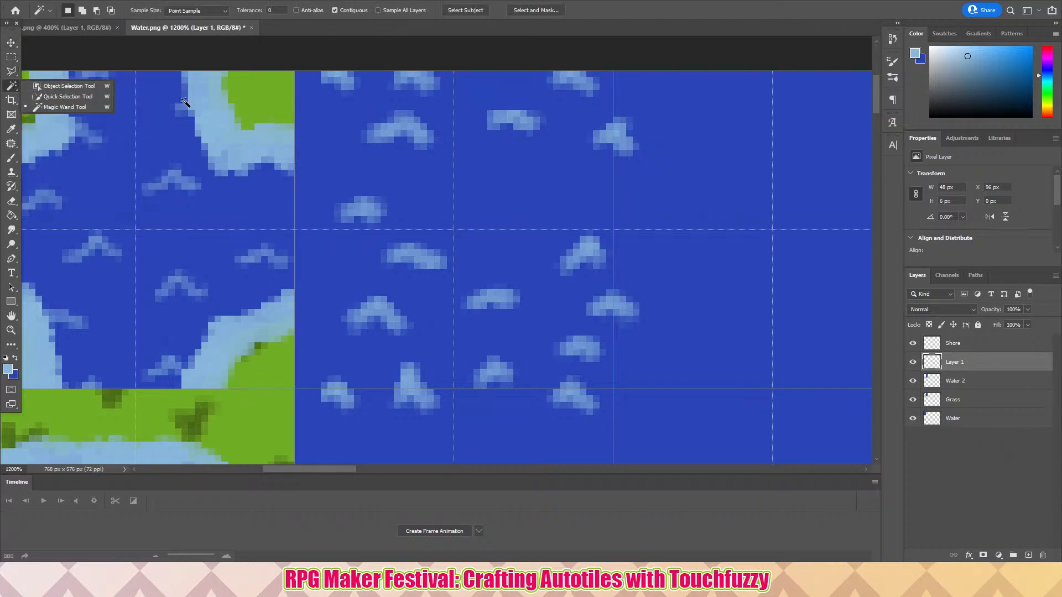
{"action": "left_click", "coordinate": [77, 107]}
{"action": "left_click", "coordinate": [378, 88]}
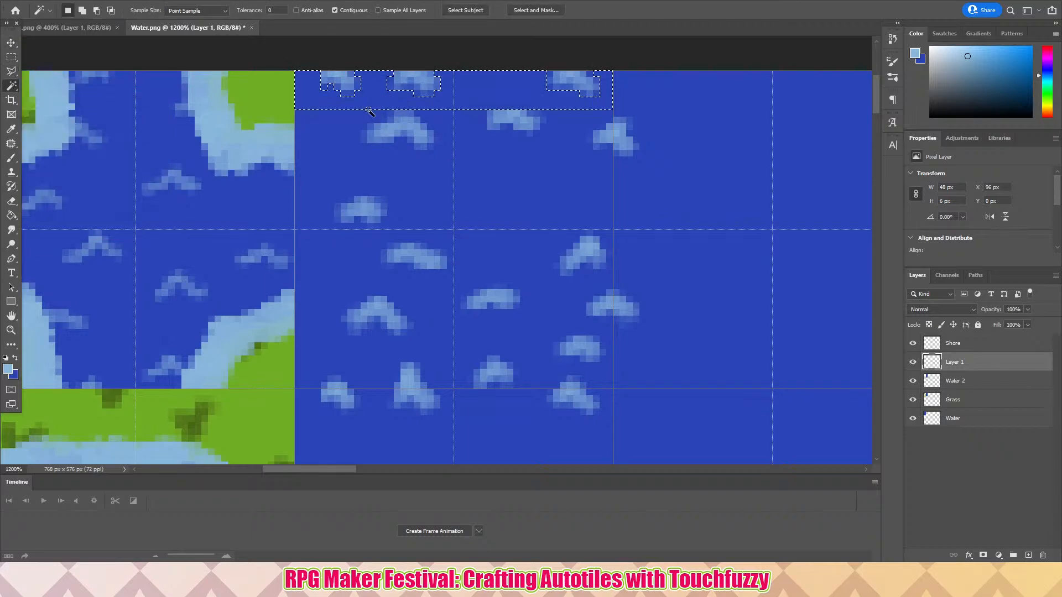
{"action": "left_click", "coordinate": [38, 0]}
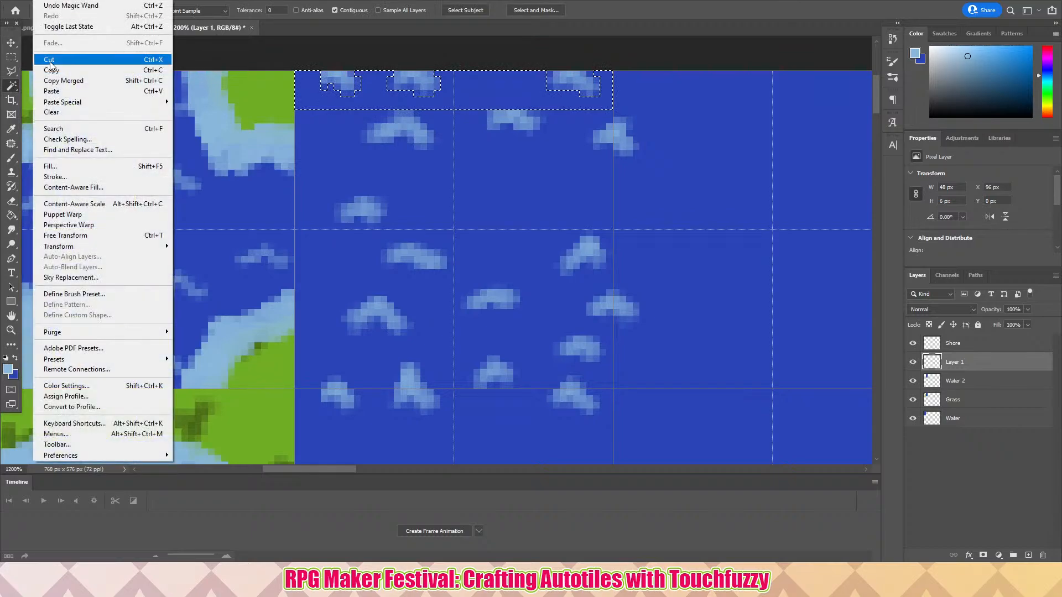
{"action": "left_click", "coordinate": [50, 61]}
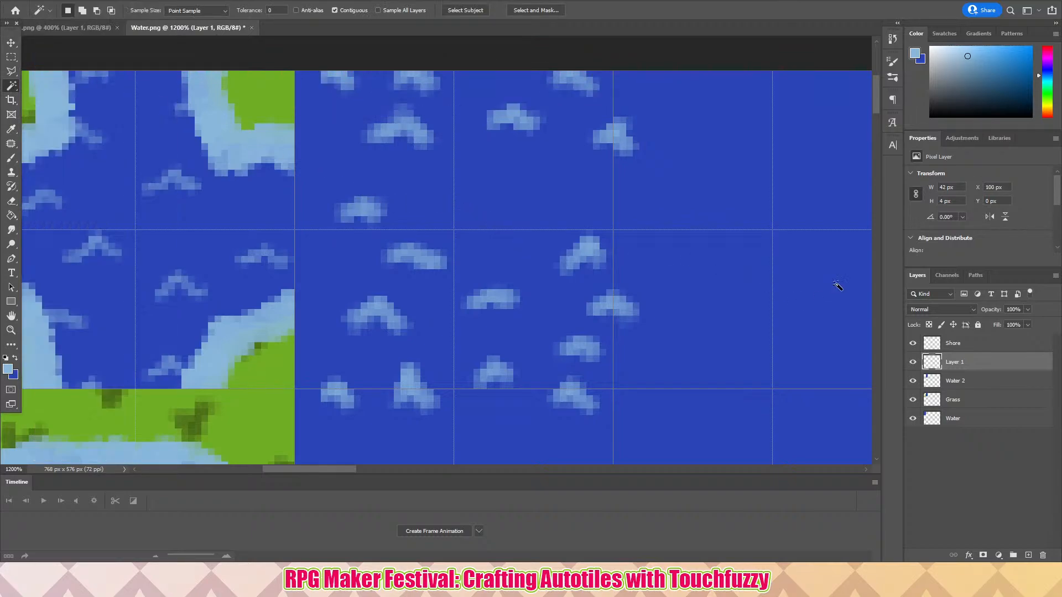
- Copy the 5 x 48 px strip at X 144 px from Water 2 onto its own layer and move it to X 96 px
{"action": "left_click", "coordinate": [15, 57]}
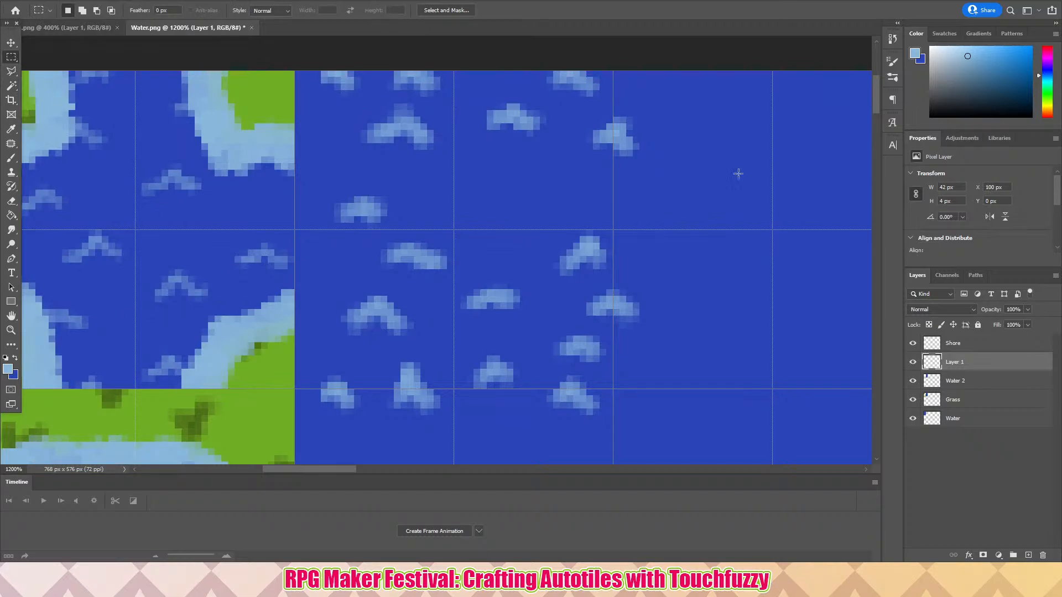
{"action": "left_click_drag", "start_coordinate": [614, 70], "coordinate": [644, 388]}
{"action": "key", "text": "ctrl+c"}
{"action": "left_click", "coordinate": [519, 205]}
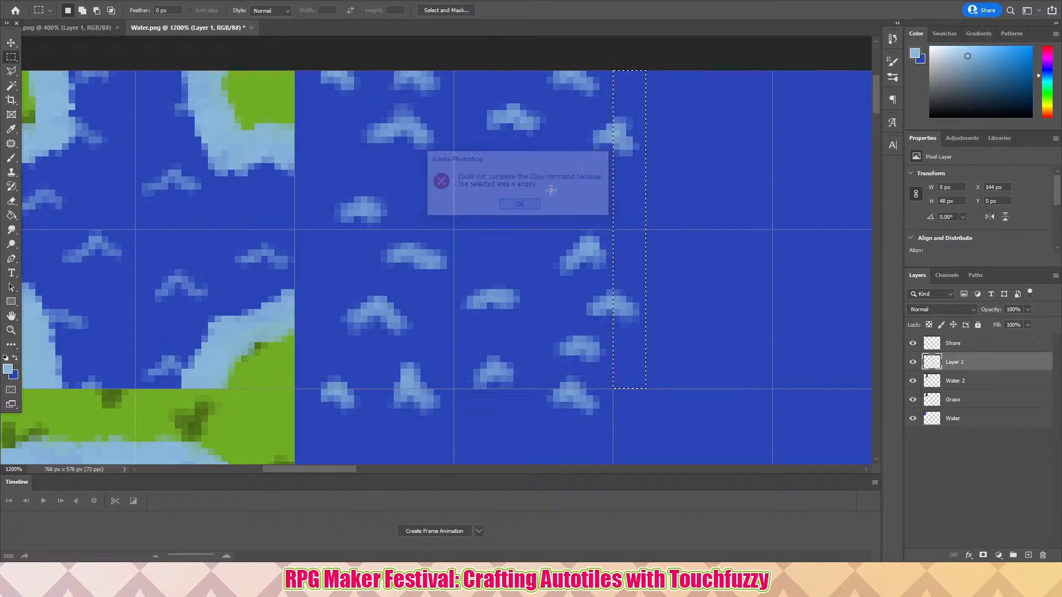
{"action": "left_click", "coordinate": [961, 386]}
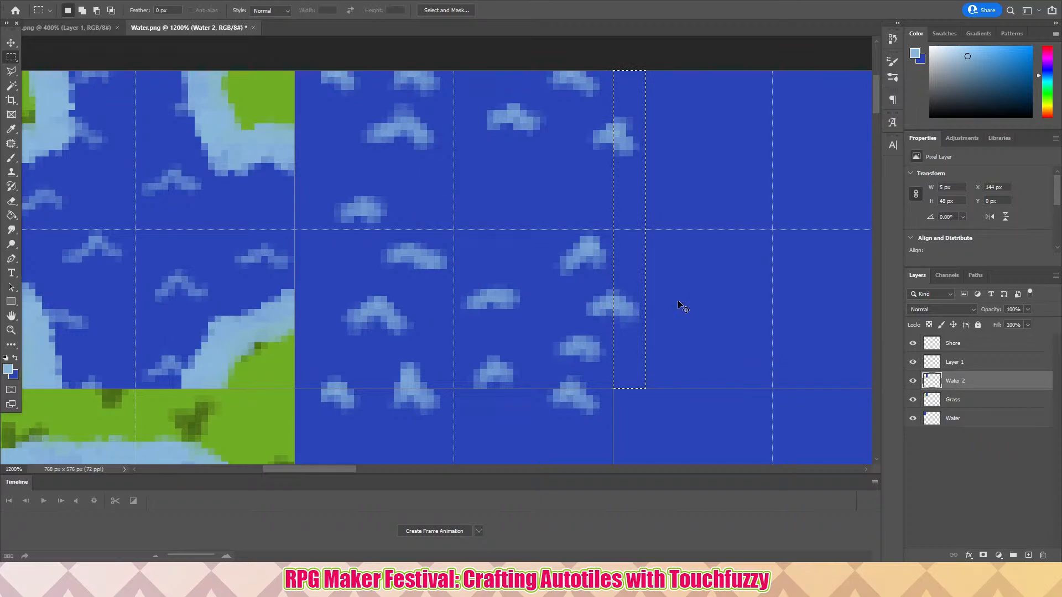
{"action": "key", "text": "ctrl+j"}
{"action": "left_click", "coordinate": [11, 42]}
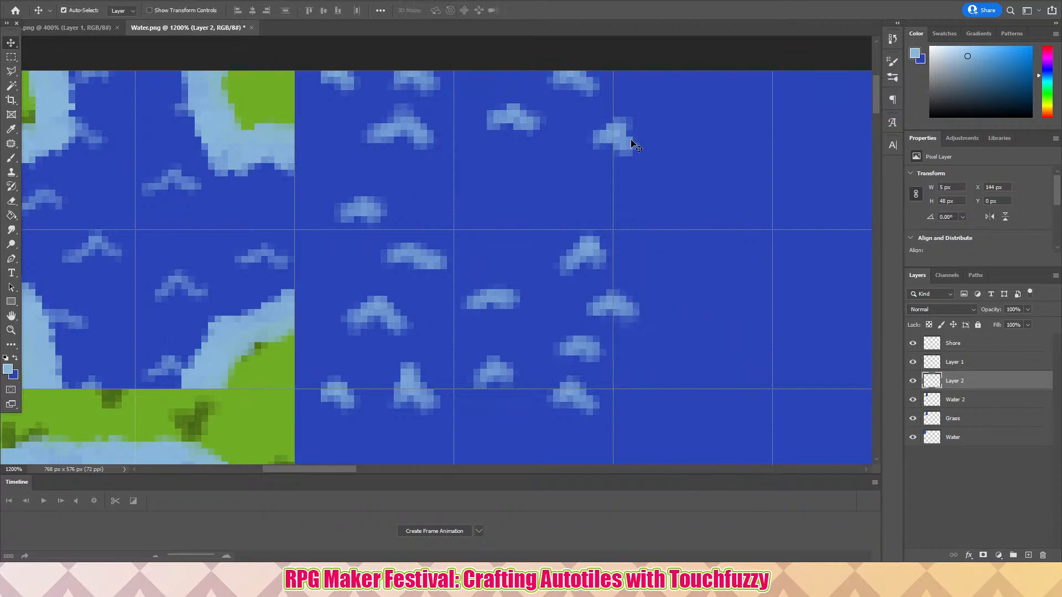
{"action": "left_click_drag", "start_coordinate": [628, 137], "coordinate": [305, 138]}
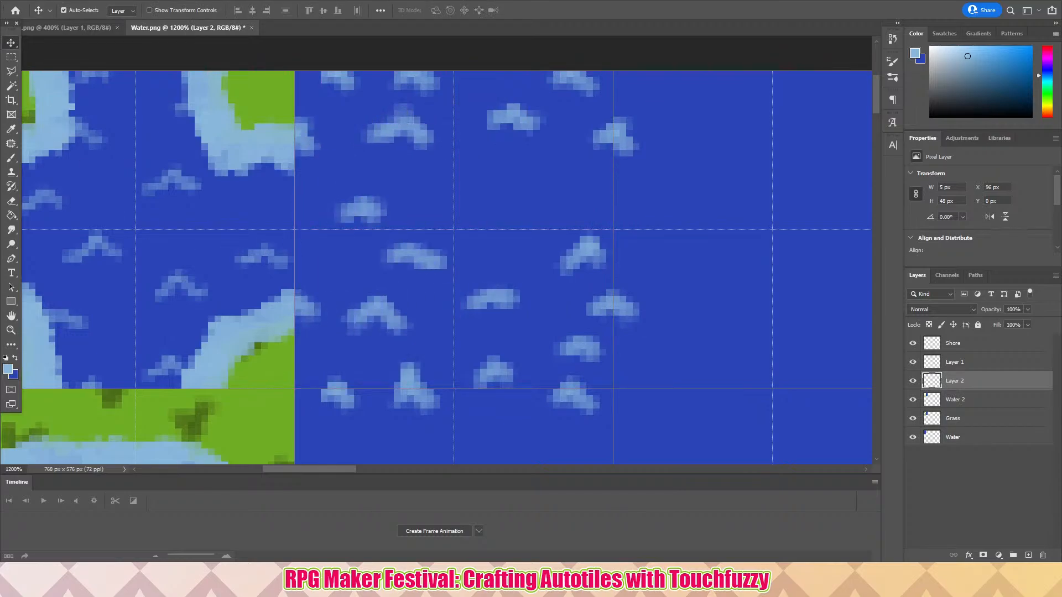
- Cut away the plain blue background of the 5 x 48 px ripple strip at X 96 px with a Magic Wand selection
{"action": "left_click", "coordinate": [9, 130]}
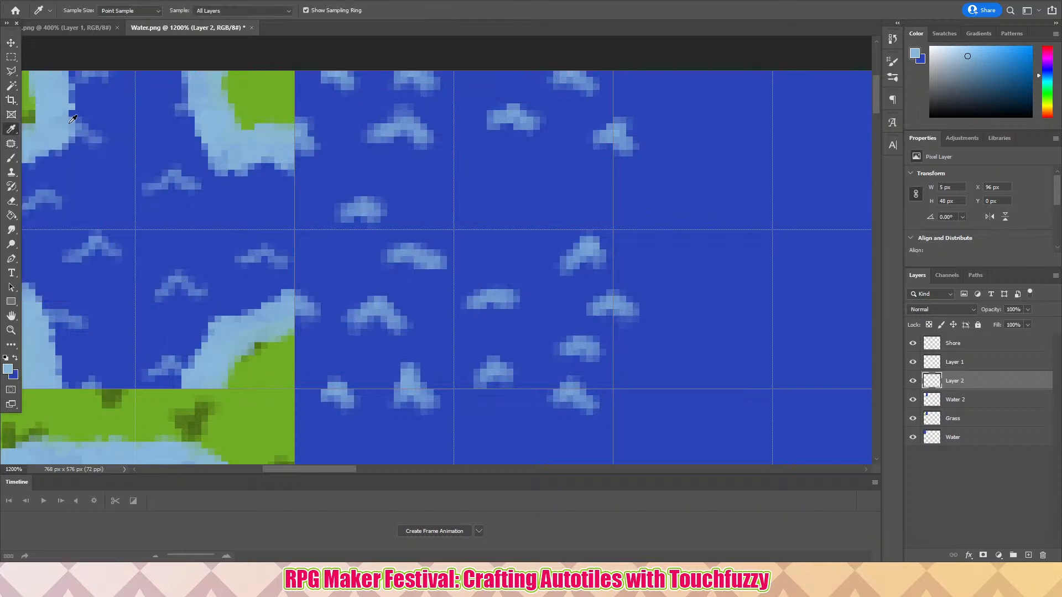
{"action": "left_click", "coordinate": [12, 86]}
{"action": "left_click", "coordinate": [305, 103]}
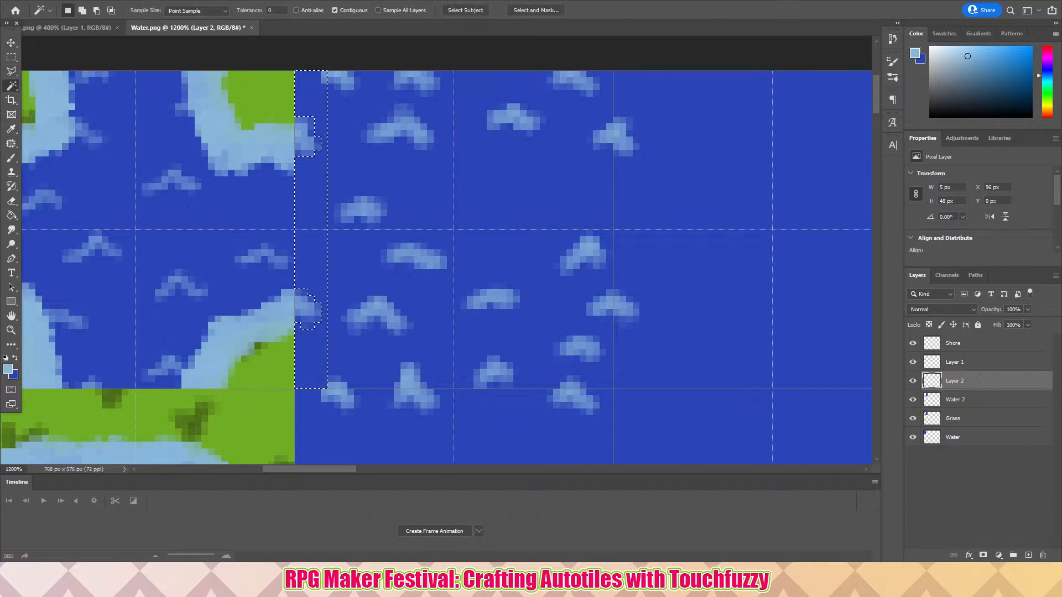
{"action": "left_click", "coordinate": [42, 1]}
{"action": "left_click", "coordinate": [65, 71]}
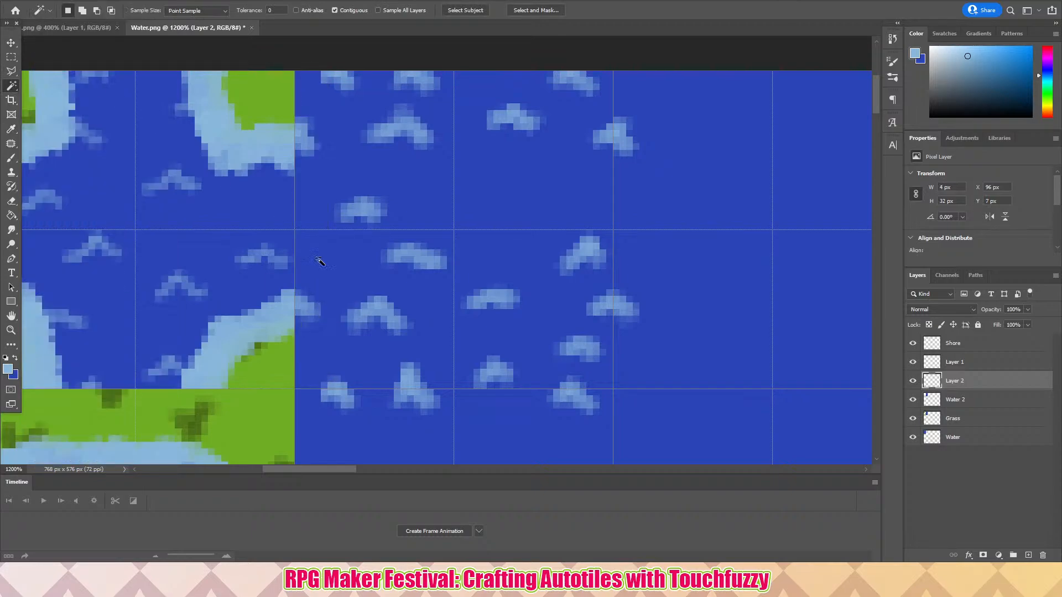
- Merge the two ripple strip layers, Layer 1 and Layer 2, with the Water 2 layer
{"action": "left_click", "coordinate": [979, 364]}
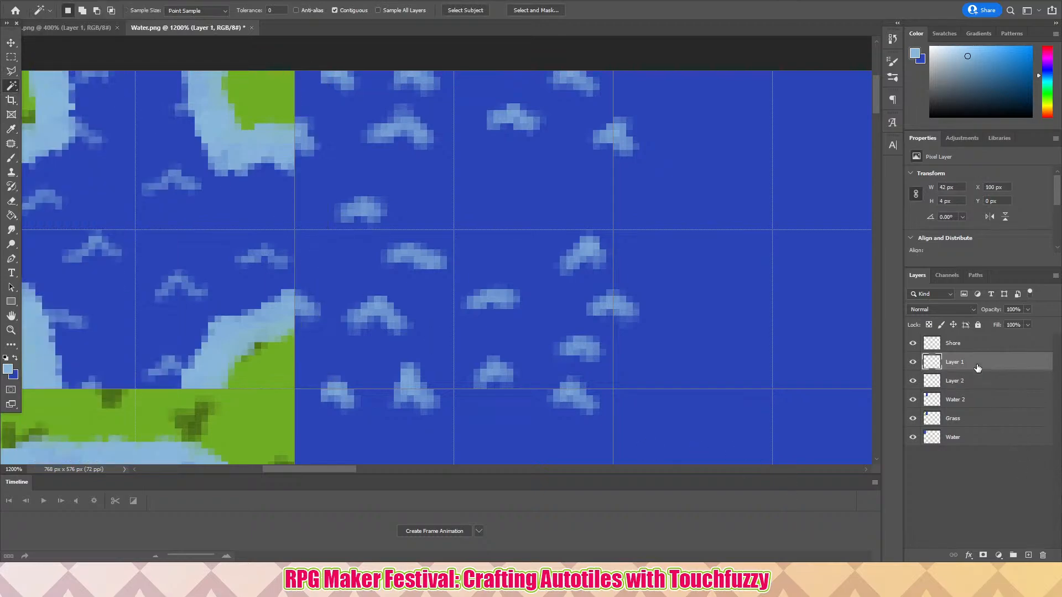
{"action": "left_click", "coordinate": [990, 404], "text": "shift"}
{"action": "right_click", "coordinate": [959, 402]}
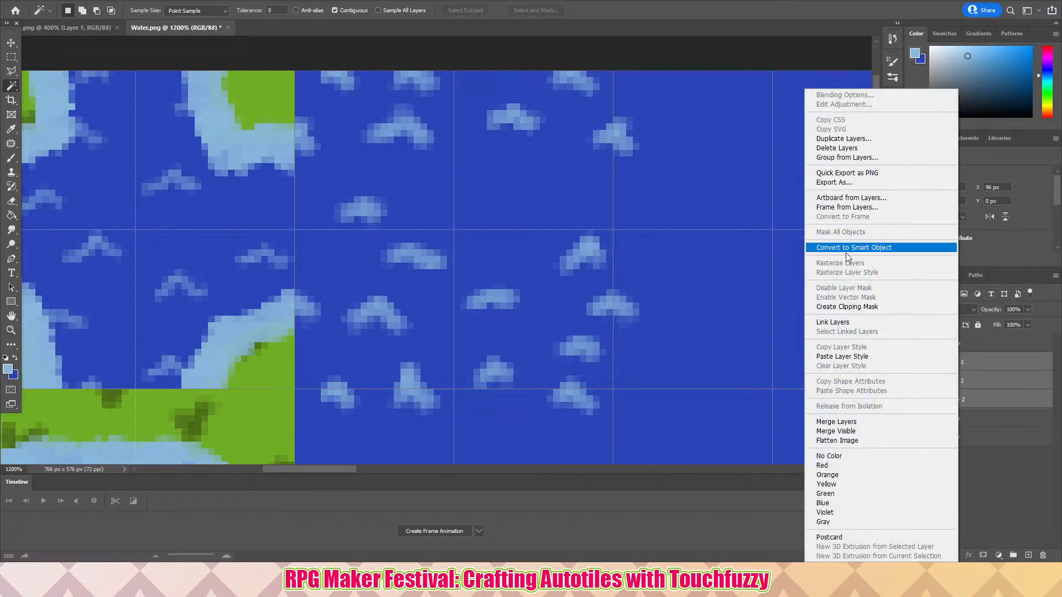
{"action": "left_click", "coordinate": [836, 421]}
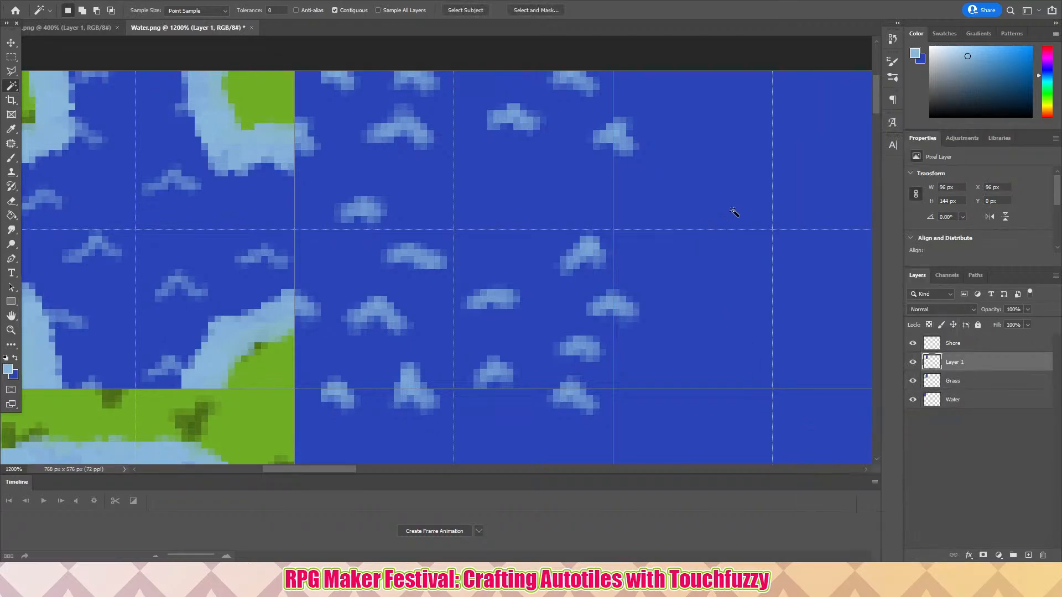
- Copy the 48 x 48 px ripple tile at X 96, Y 0 px and place copies at X 144, Y 0 px and X 96, Y 48 px
{"action": "key", "text": "ctrl+minus"}
{"action": "key", "text": "ctrl+minus"}
{"action": "key", "text": "ctrl+minus"}
{"action": "key", "text": "ctrl+minus"}
{"action": "key", "text": "ctrl+minus"}
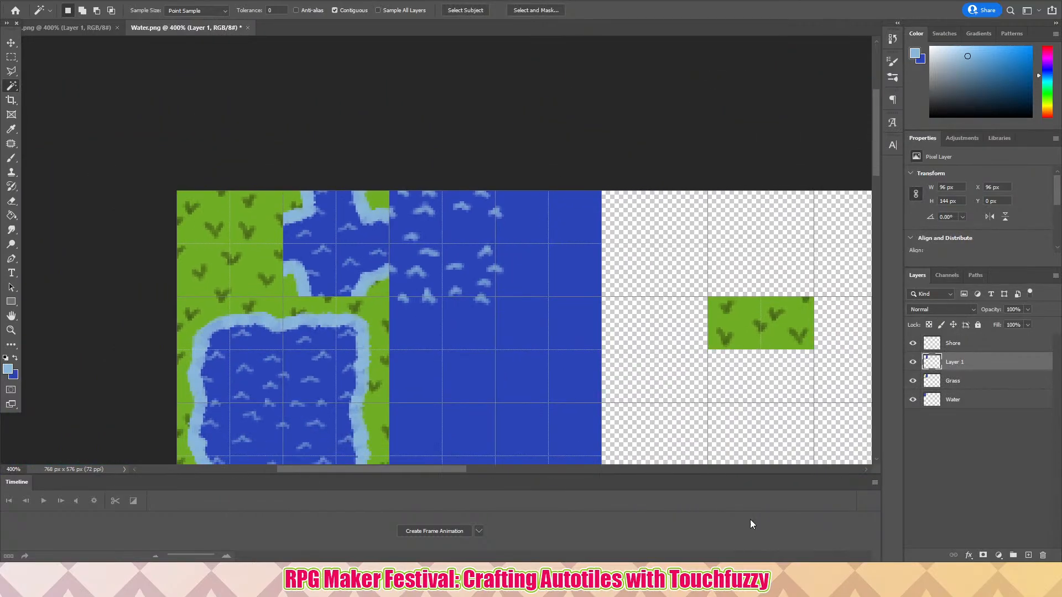
{"action": "scroll", "coordinate": [575, 226], "scroll_direction": "down", "scroll_amount": 3}
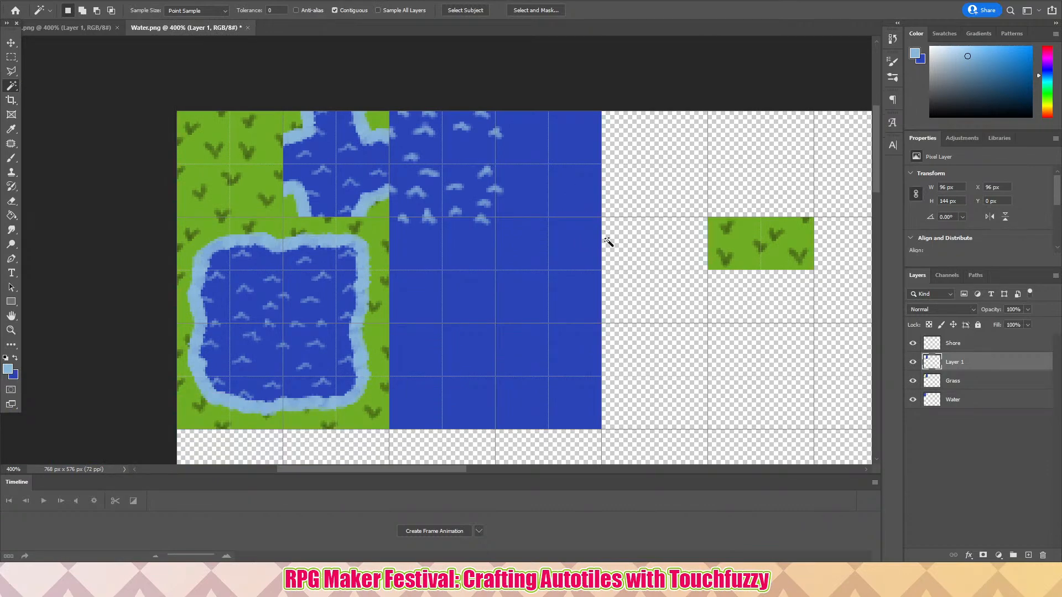
{"action": "scroll", "coordinate": [594, 241], "scroll_direction": "down", "scroll_amount": 1}
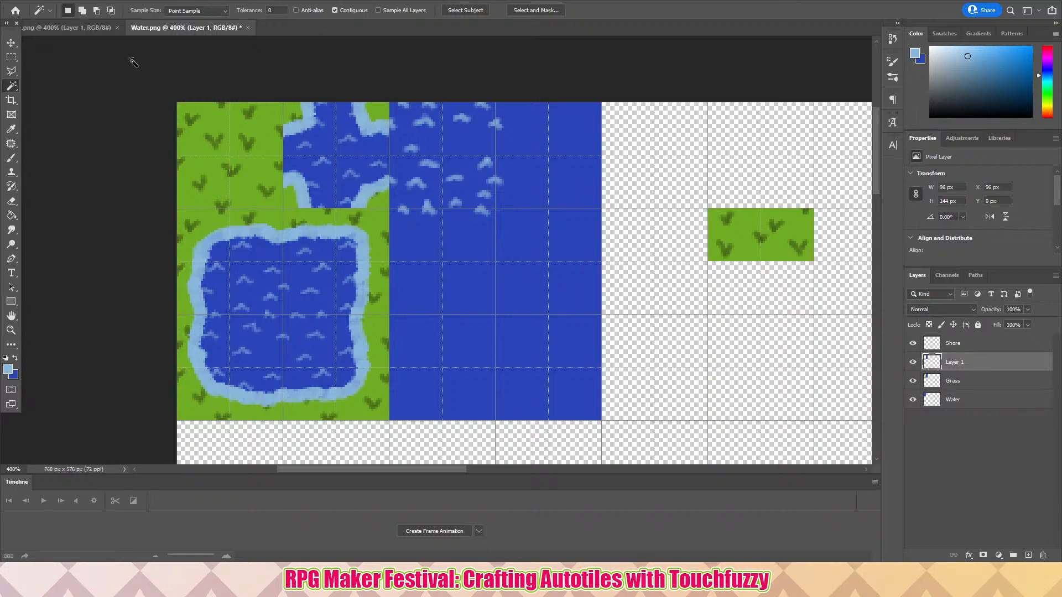
{"action": "left_click", "coordinate": [11, 56]}
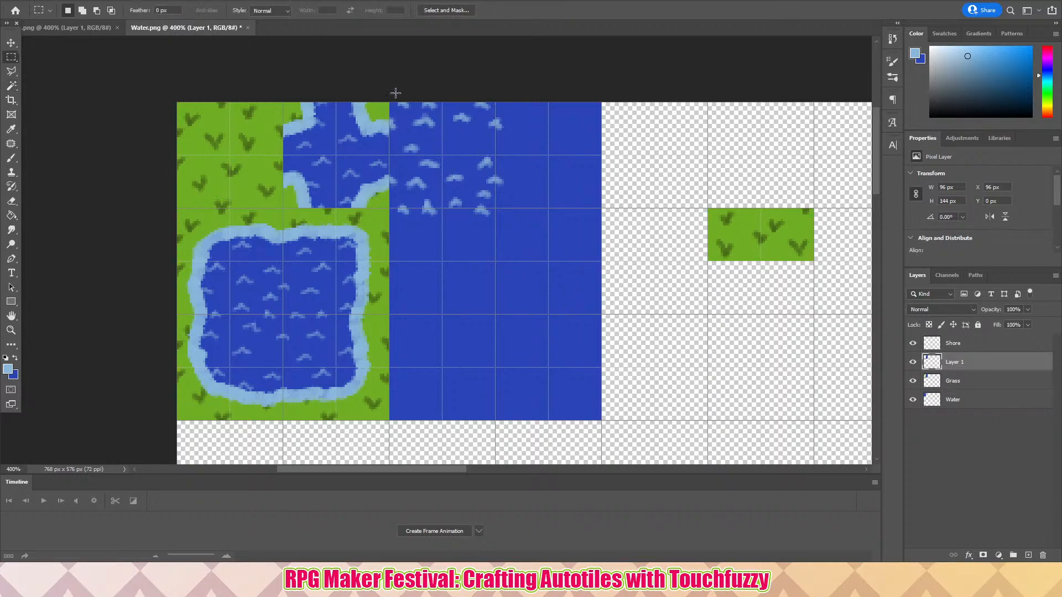
{"action": "left_click_drag", "start_coordinate": [388, 98], "coordinate": [495, 207]}
{"action": "key", "text": "ctrl+j"}
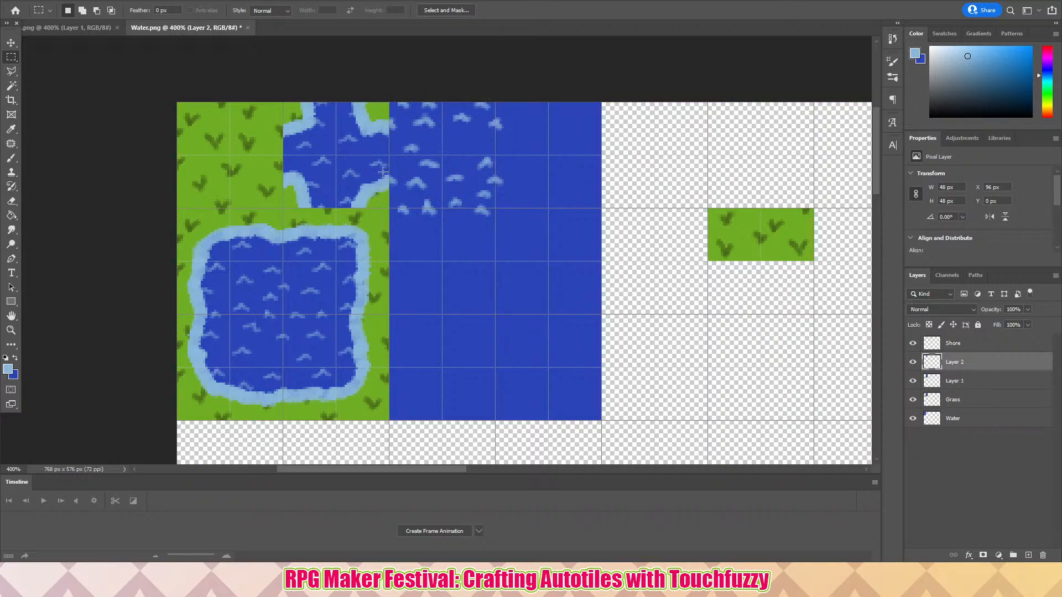
{"action": "left_click", "coordinate": [11, 42]}
{"action": "left_click_drag", "start_coordinate": [471, 182], "coordinate": [587, 178]}
{"action": "left_click_drag", "start_coordinate": [555, 140], "coordinate": [450, 246]}
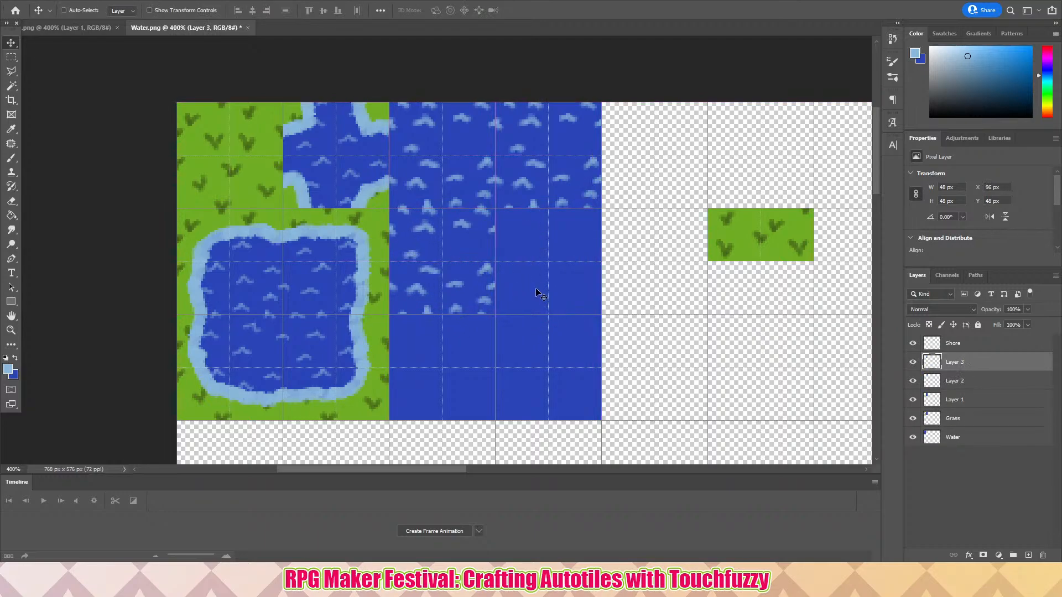
- Fill the remaining plain water down to X 144, Y 96 px with three more copies of the 48 x 48 px ripple tile
{"action": "key", "text": "ctrl+v"}
{"action": "left_click_drag", "start_coordinate": [538, 289], "coordinate": [562, 377]}
{"action": "key", "text": "ctrl+v"}
{"action": "key", "text": "ctrl+v"}
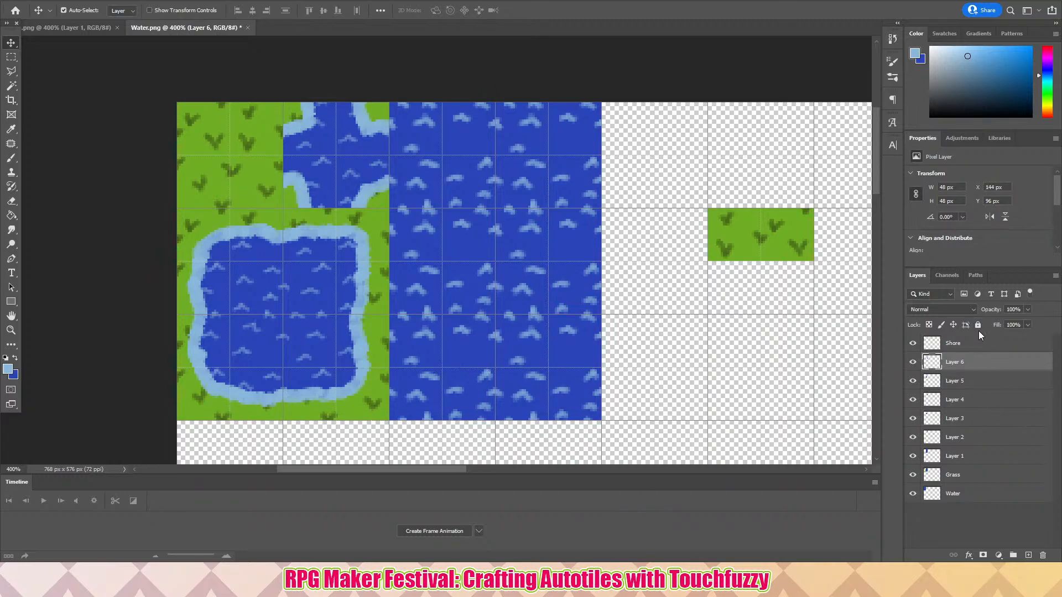
{"action": "left_click", "coordinate": [977, 347]}
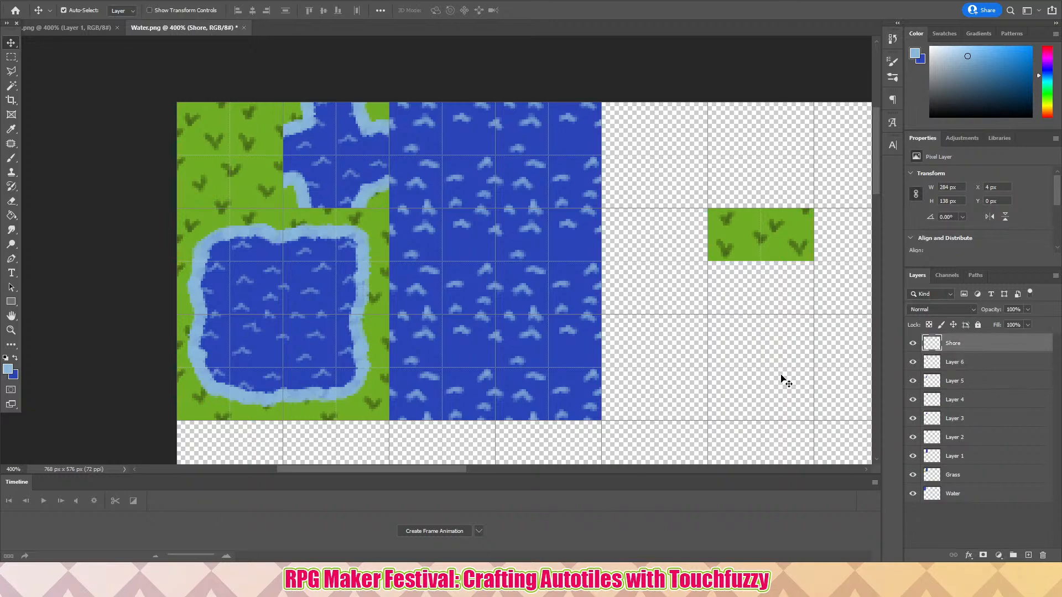
{"action": "key", "text": "ctrl"}
{"action": "left_click", "coordinate": [11, 57]}
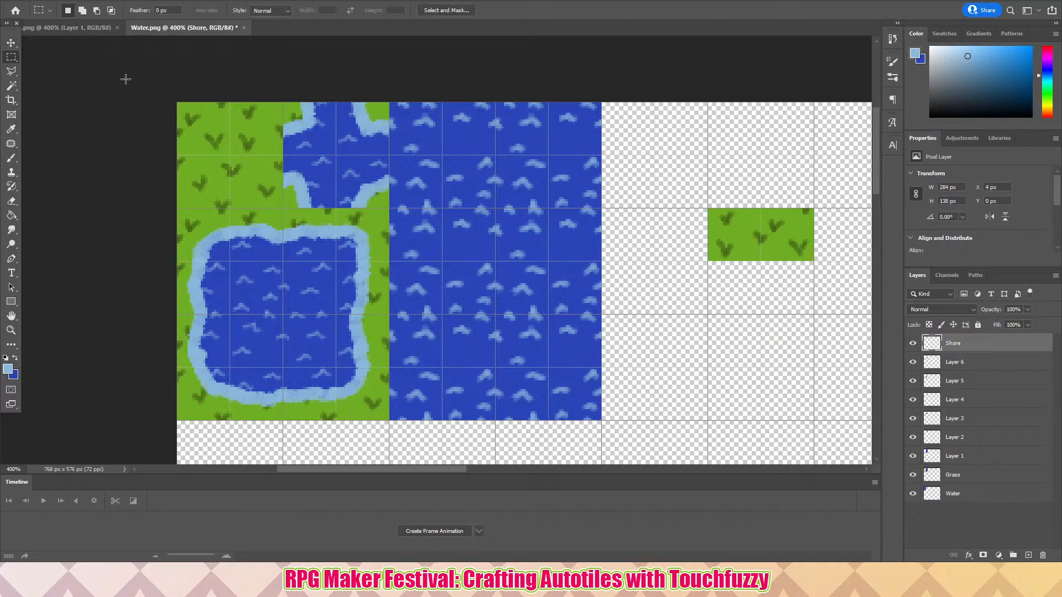
{"action": "left_click_drag", "start_coordinate": [177, 101], "coordinate": [389, 420]}
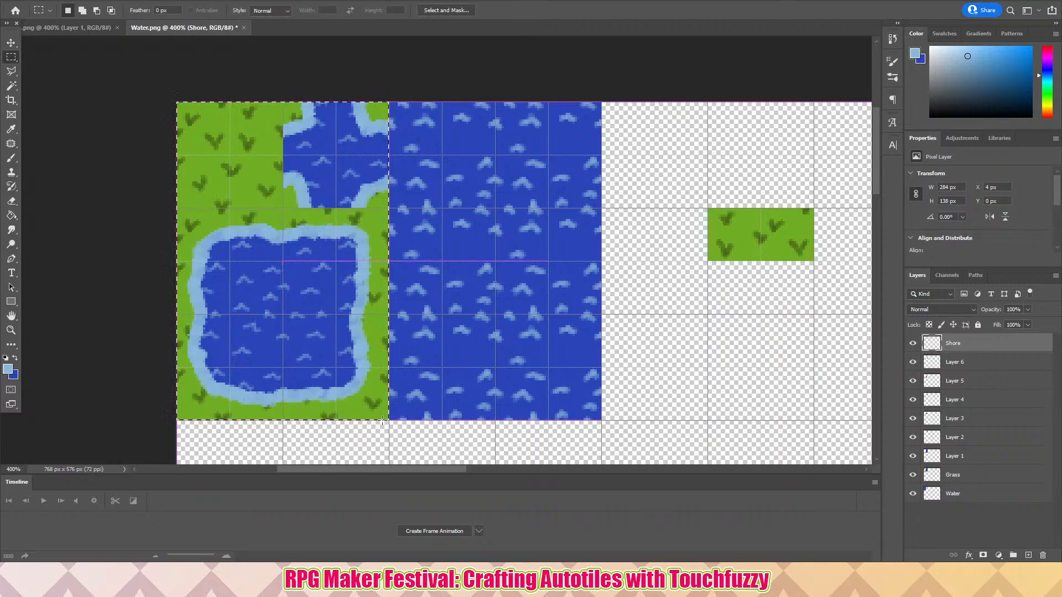
{"action": "key", "text": "ctrl+d"}
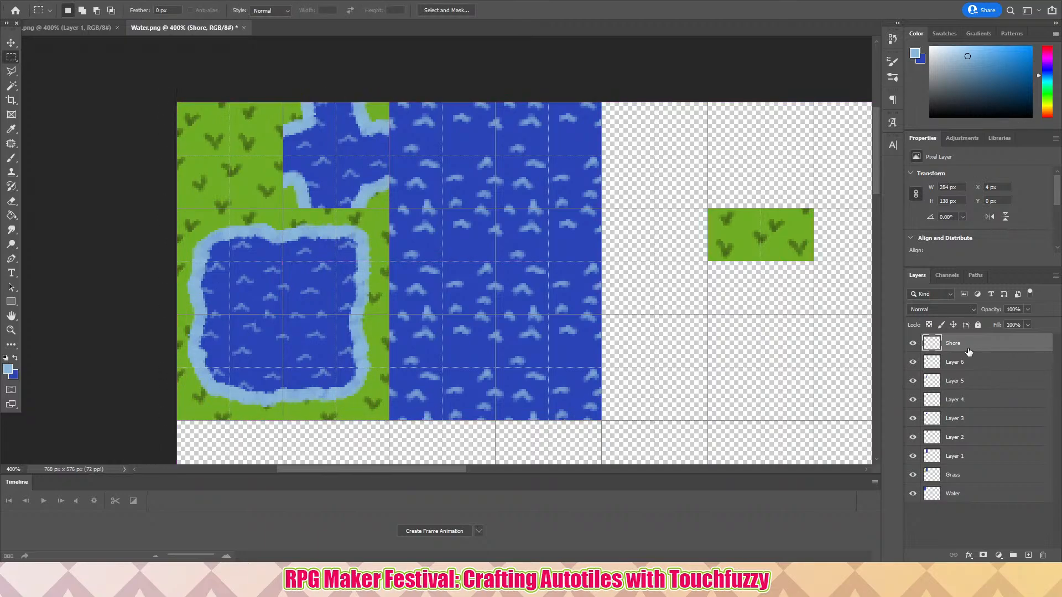
- Move the Shore layer directly above Grass and merge the two layers
{"action": "left_click_drag", "start_coordinate": [967, 348], "coordinate": [973, 465]}
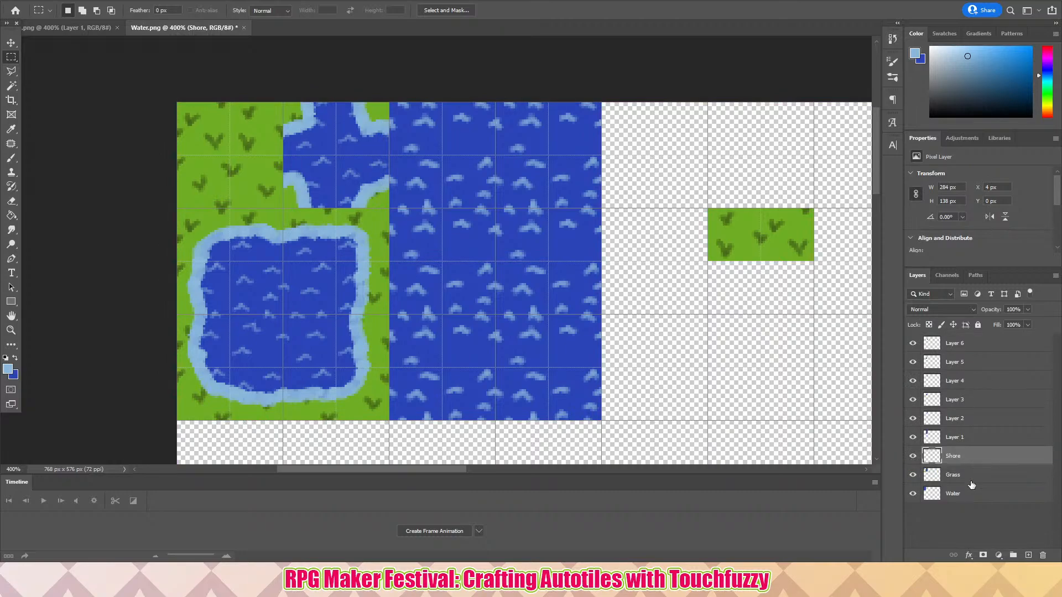
{"action": "left_click", "coordinate": [975, 477], "text": "shift"}
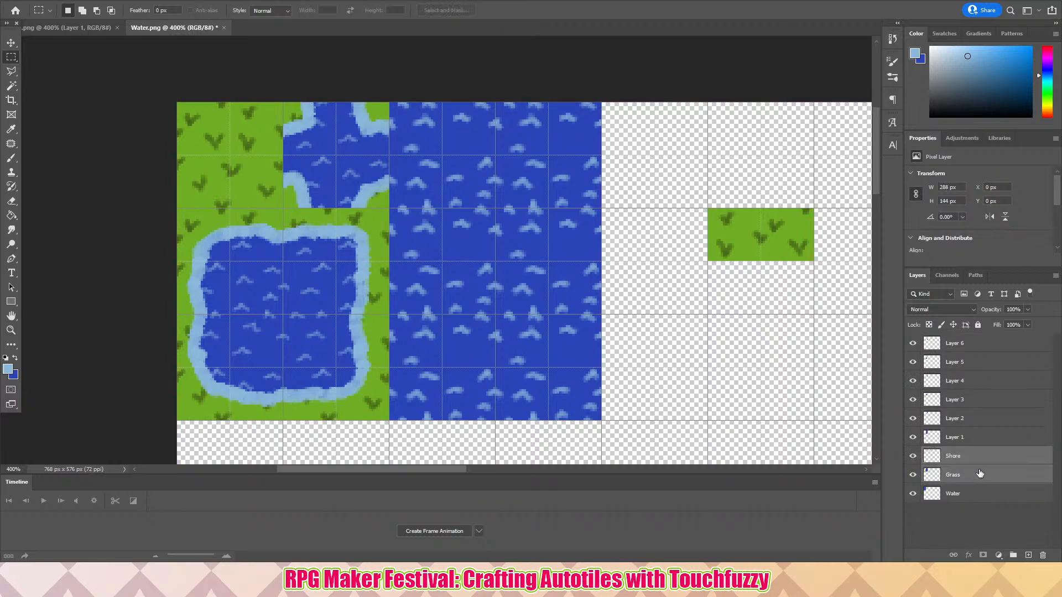
{"action": "right_click", "coordinate": [971, 481]}
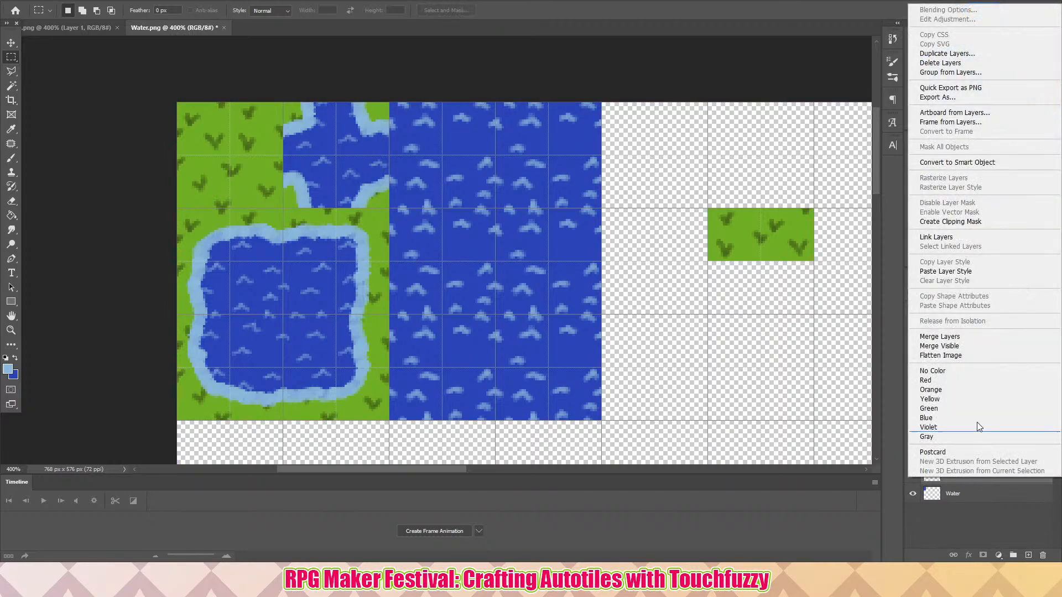
{"action": "left_click", "coordinate": [967, 339]}
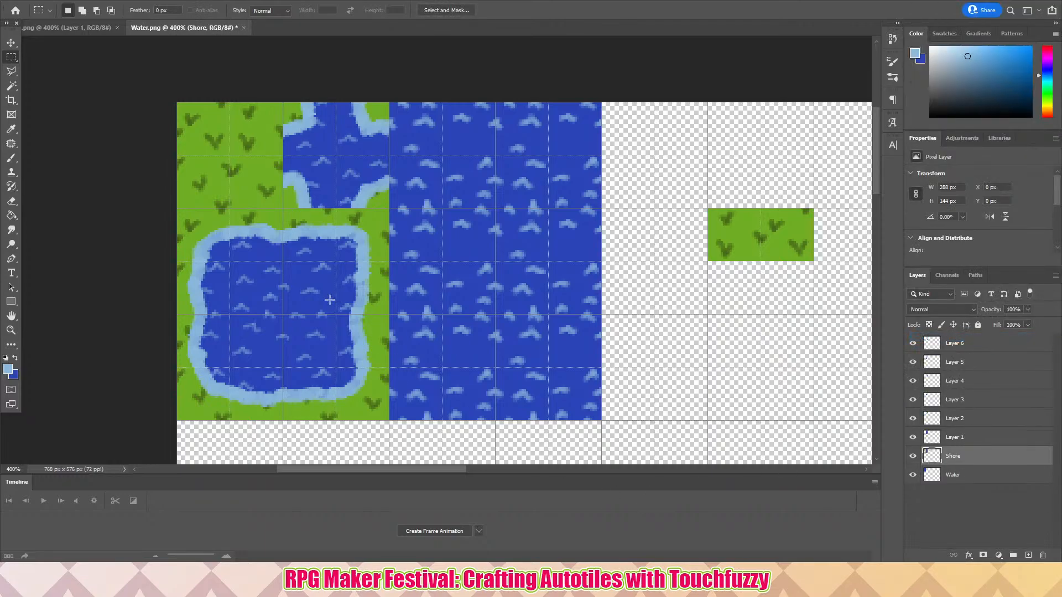
- Copy the first frame's 96 x 144 px grass and shore onto a layer above all others and place it at X 96, Y 0 px
{"action": "left_click_drag", "start_coordinate": [168, 95], "coordinate": [388, 420]}
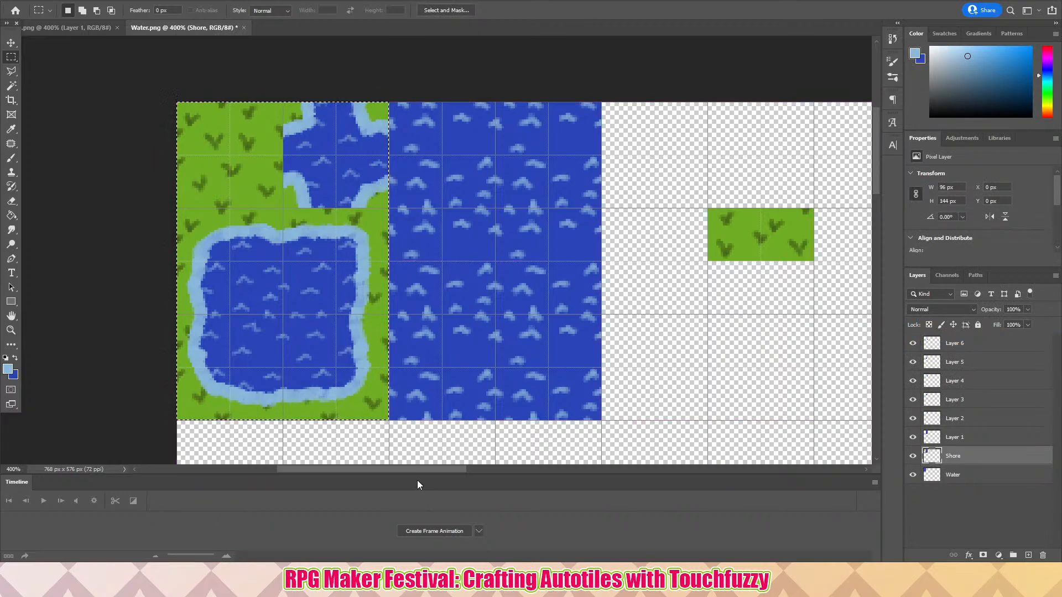
{"action": "key", "text": "ctrl+j"}
{"action": "left_click", "coordinate": [11, 43]}
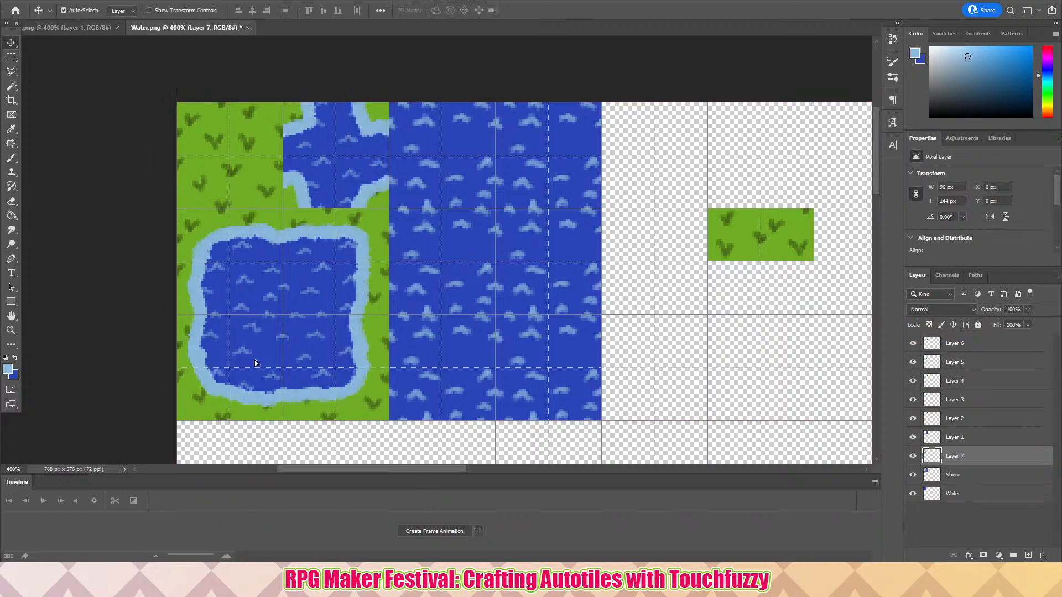
{"action": "left_click_drag", "start_coordinate": [255, 359], "coordinate": [455, 358]}
{"action": "key", "text": "ctrl+z"}
{"action": "left_click_drag", "start_coordinate": [189, 179], "coordinate": [618, 255]}
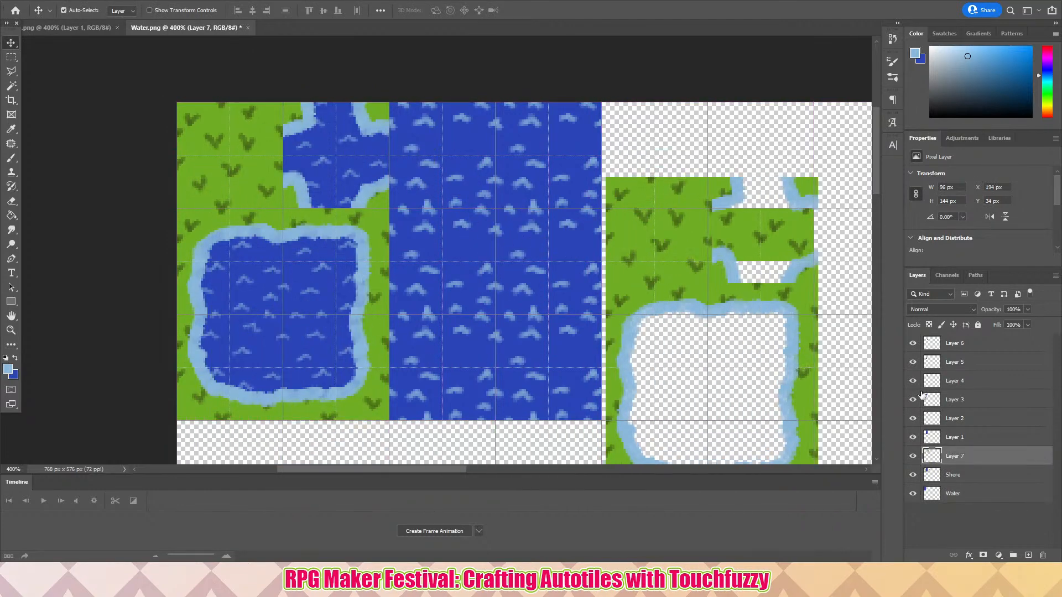
{"action": "left_click_drag", "start_coordinate": [971, 463], "coordinate": [993, 347]}
{"action": "left_click_drag", "start_coordinate": [654, 287], "coordinate": [430, 213]}
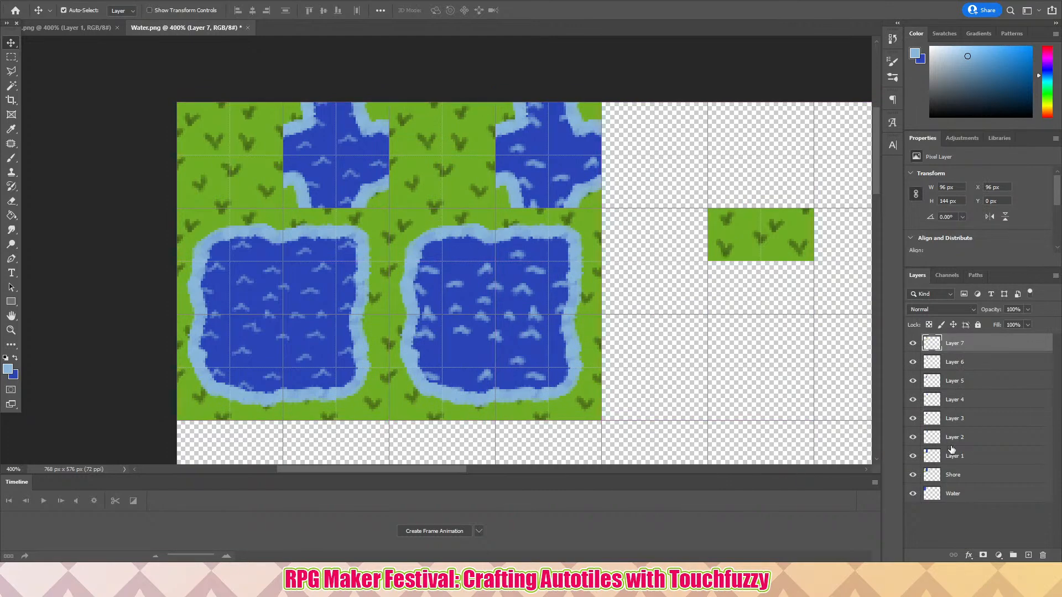
- Merge the five copied ripple tile layers, Layer 2 to Layer 6, into one layer
{"action": "left_click", "coordinate": [991, 365]}
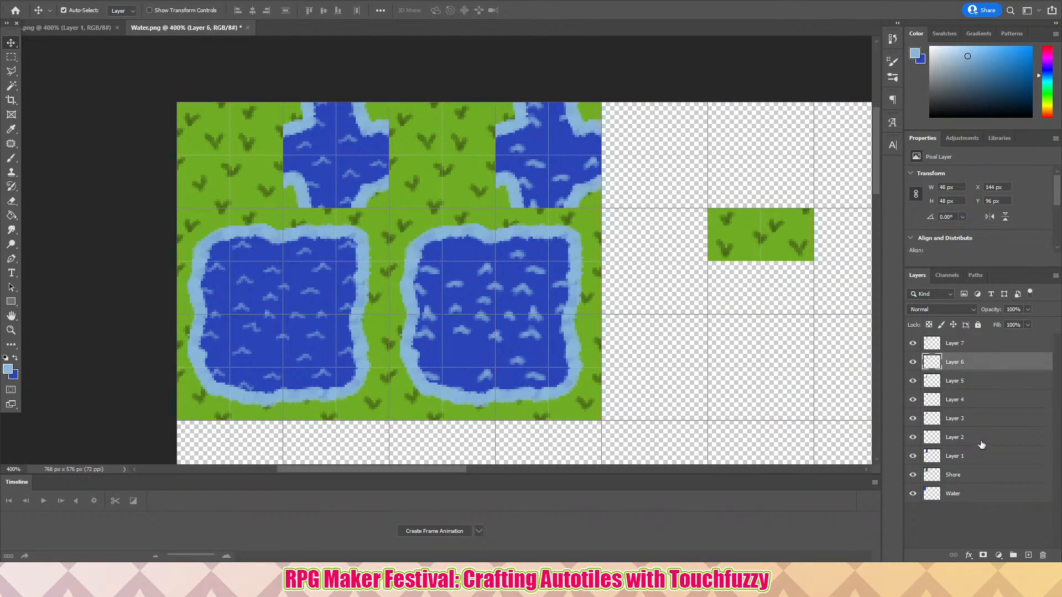
{"action": "left_click", "coordinate": [981, 442], "text": "shift"}
{"action": "right_click", "coordinate": [981, 440]}
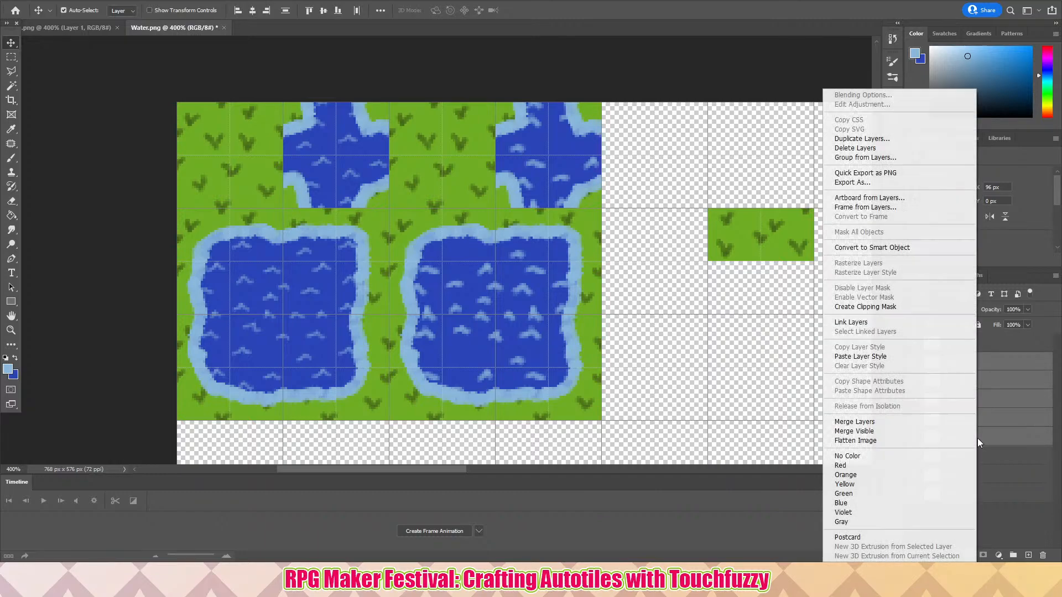
{"action": "left_click", "coordinate": [933, 423]}
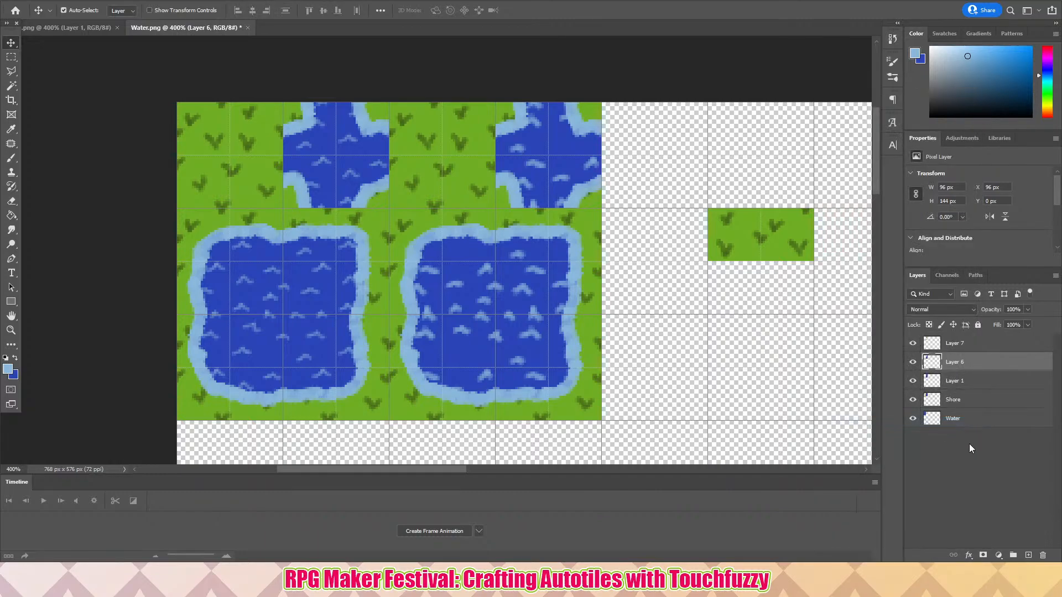
- Check what Layer 1 contains by hiding it and showing it again
{"action": "left_click", "coordinate": [977, 387]}
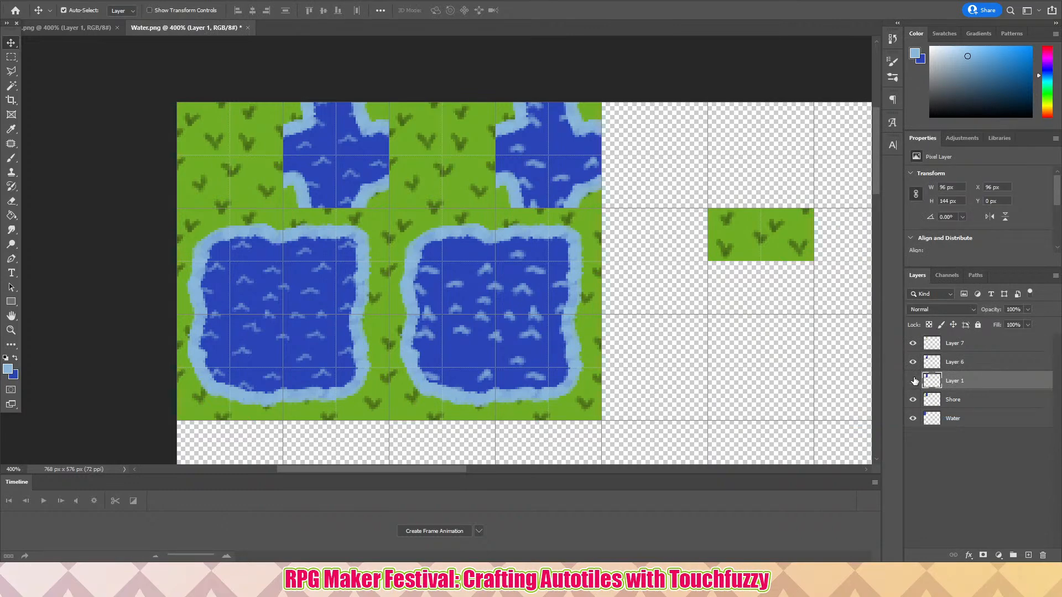
{"action": "left_click", "coordinate": [913, 378]}
{"action": "left_click", "coordinate": [915, 374]}
- Merge all layers into one and delete the spare grass piece beside the two water frames using a rectangular selection around it
{"action": "left_click", "coordinate": [11, 57]}
{"action": "left_click_drag", "start_coordinate": [654, 155], "coordinate": [862, 362]}
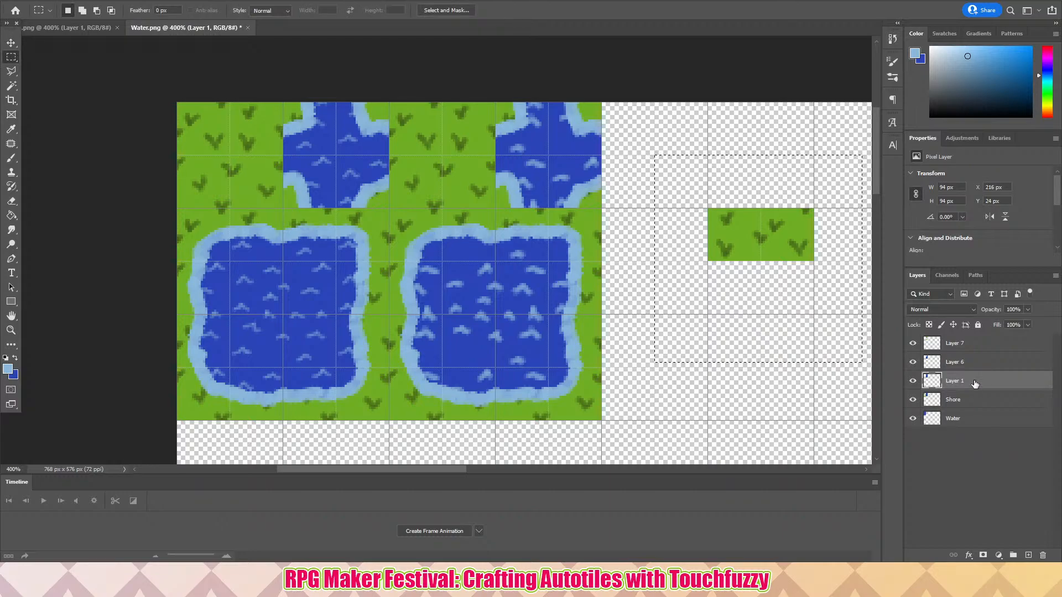
{"action": "left_click", "coordinate": [972, 349]}
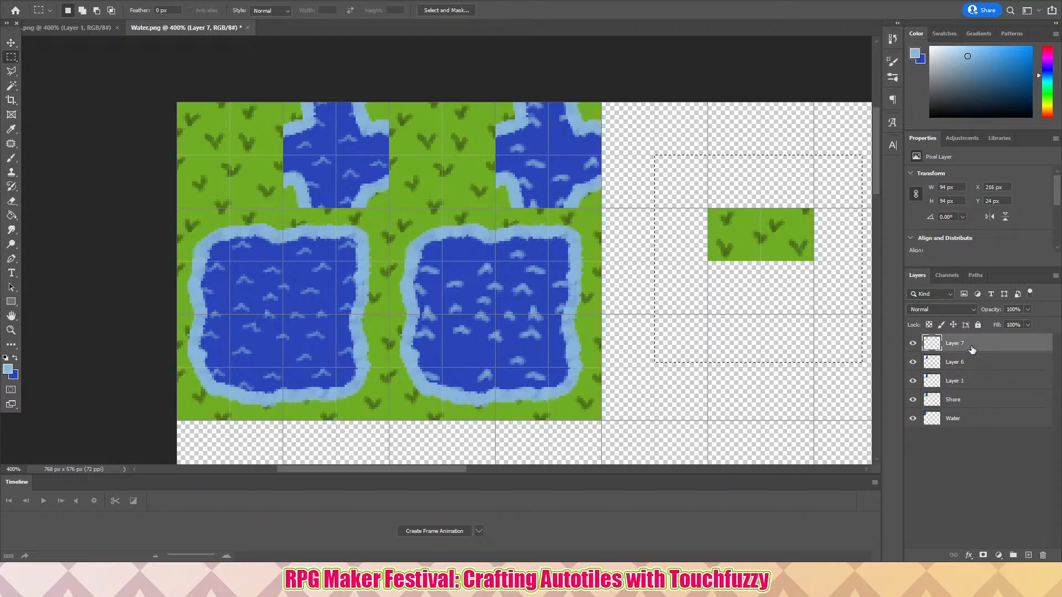
{"action": "left_click", "coordinate": [973, 429], "text": "shift"}
{"action": "right_click", "coordinate": [952, 426]}
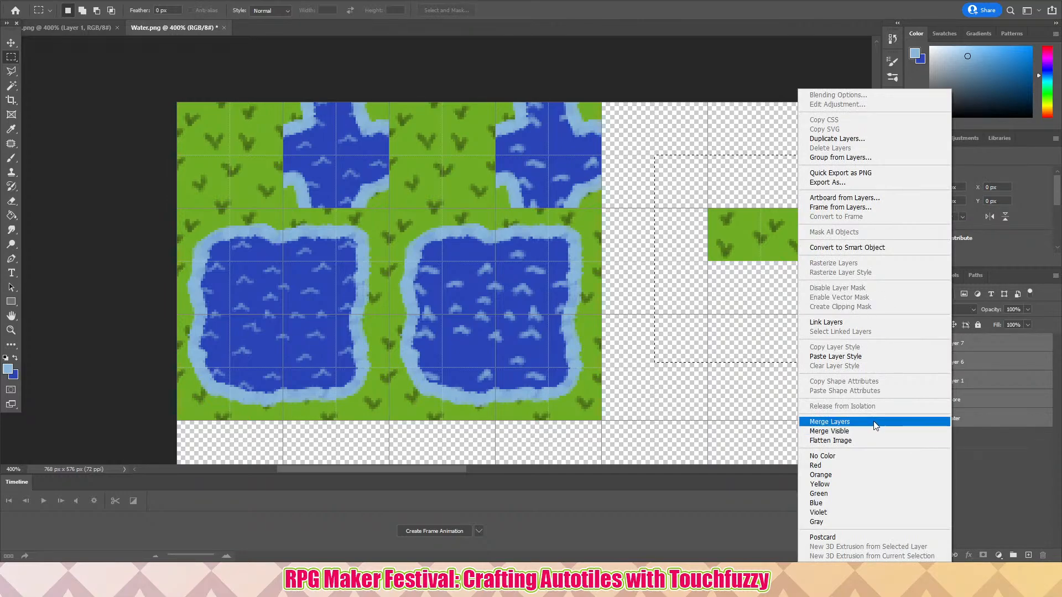
{"action": "left_click", "coordinate": [849, 421]}
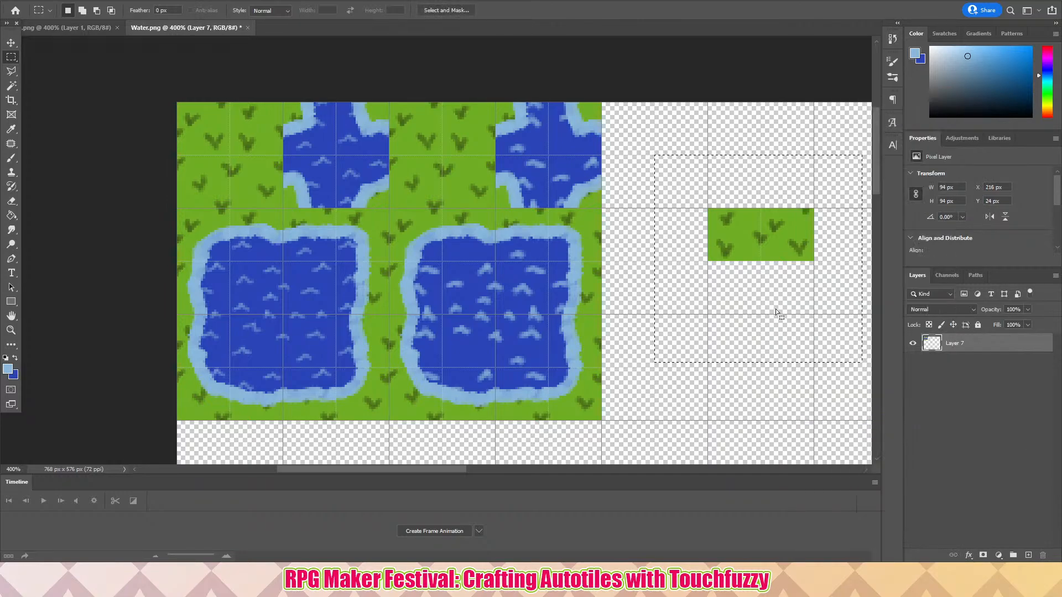
{"action": "key", "text": "Delete"}
- Copy the first 96 x 144 px water frame onto a new layer and place it at X 192, Y 0 px as the third frame
{"action": "left_click_drag", "start_coordinate": [176, 103], "coordinate": [389, 420]}
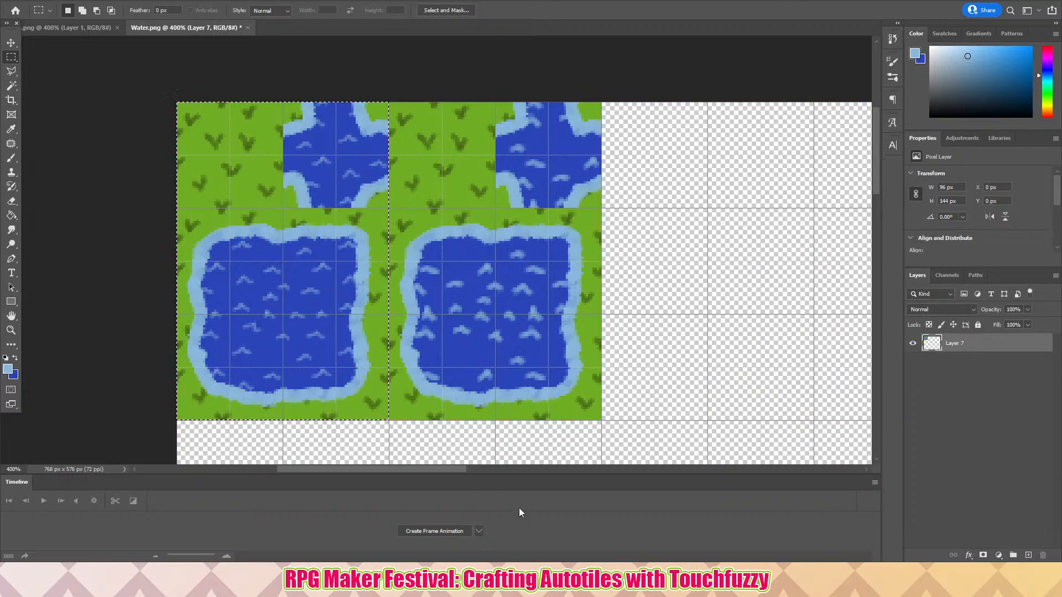
{"action": "key", "text": "ctrl+j"}
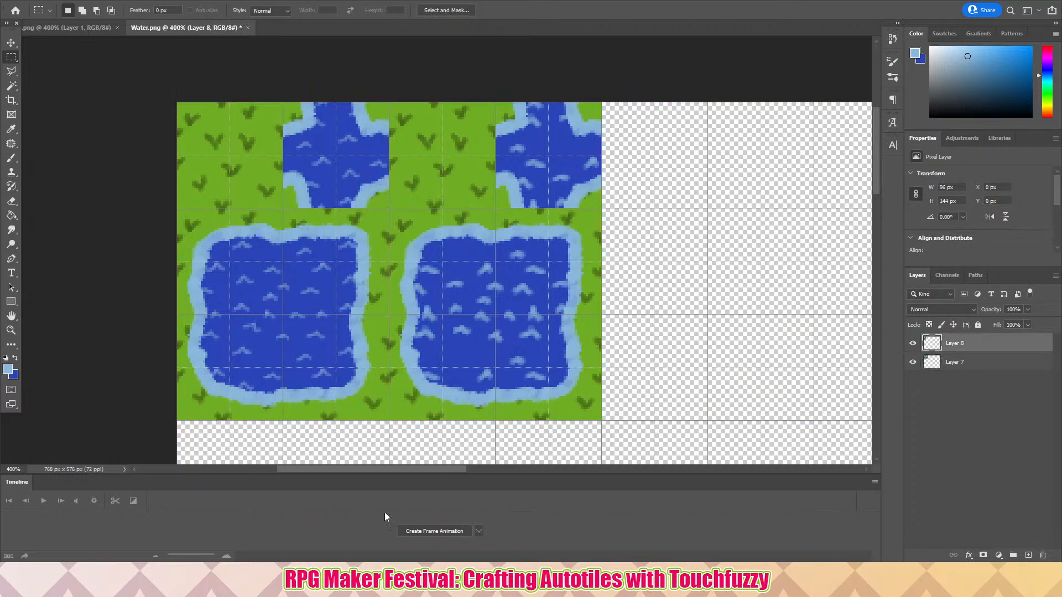
{"action": "left_click", "coordinate": [11, 43]}
{"action": "left_click_drag", "start_coordinate": [302, 190], "coordinate": [722, 196]}
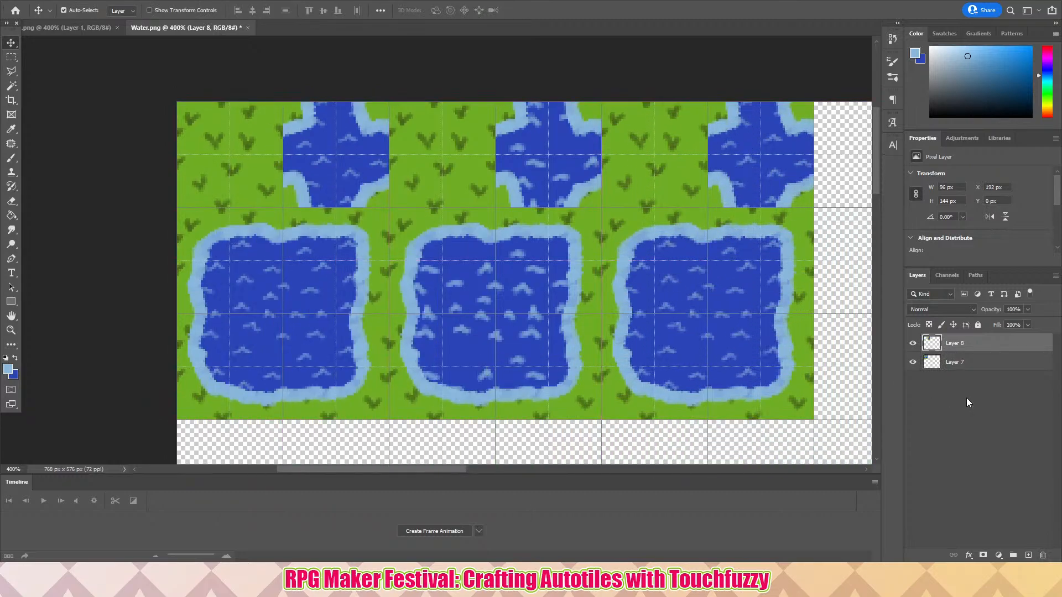
- Merge the third frame's layer with the other two water frames and save Water.png
{"action": "right_click", "coordinate": [963, 352]}
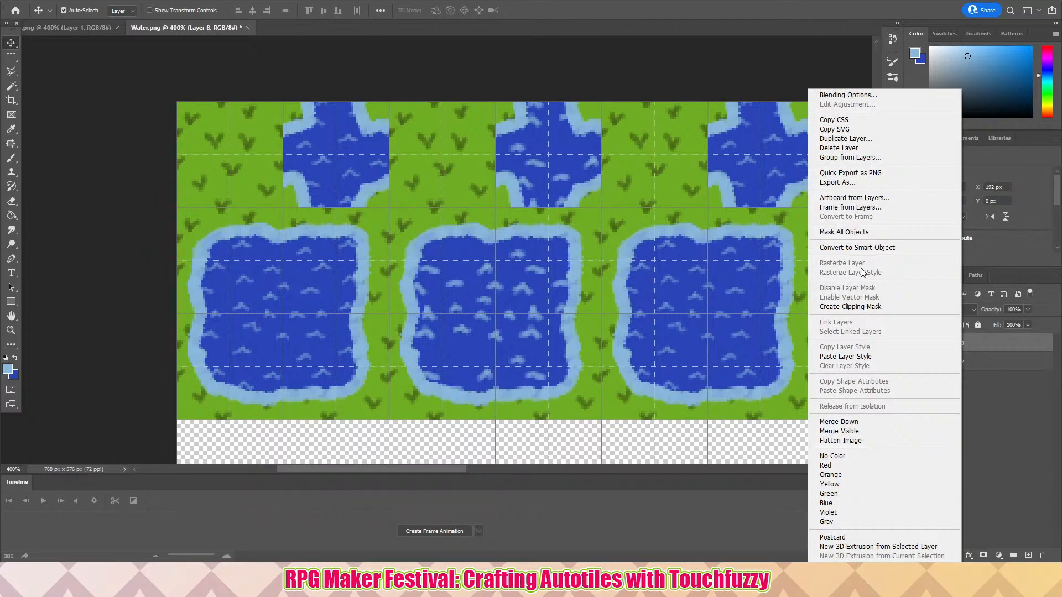
{"action": "left_click", "coordinate": [867, 432]}
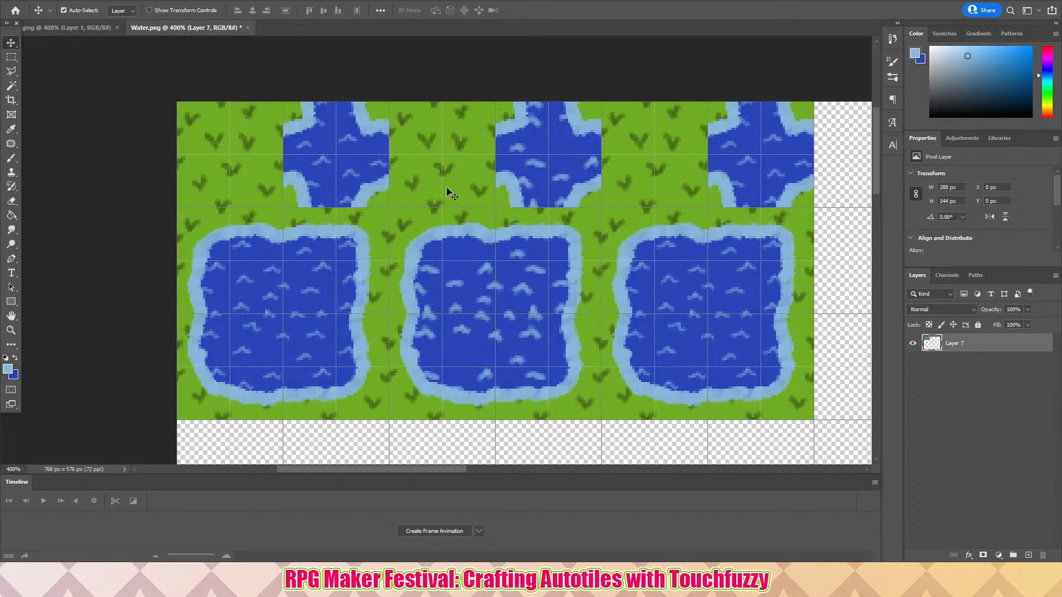
{"action": "left_click", "coordinate": [23, 1]}
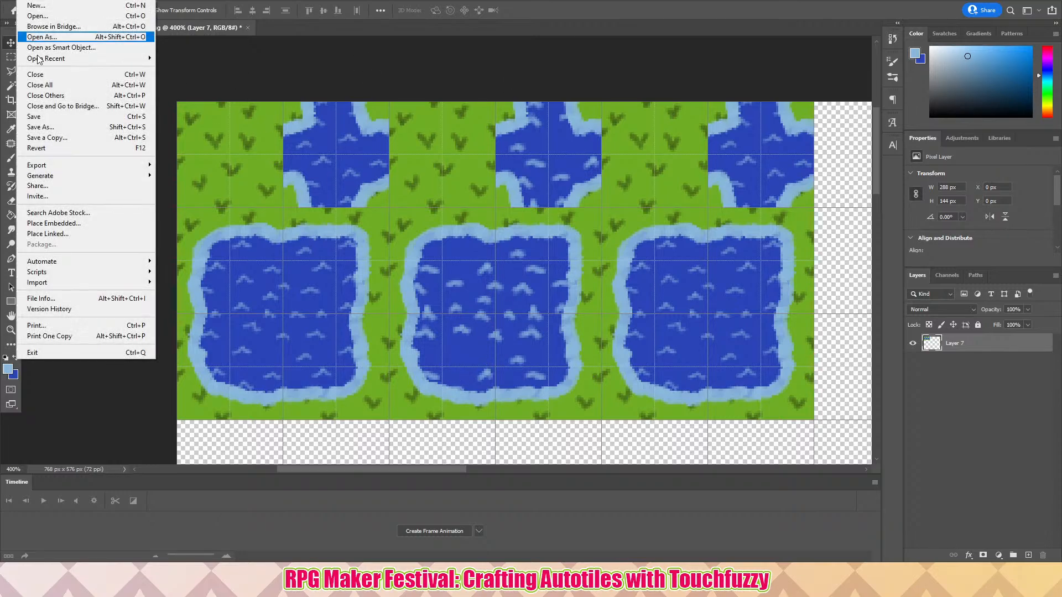
{"action": "left_click", "coordinate": [39, 118]}
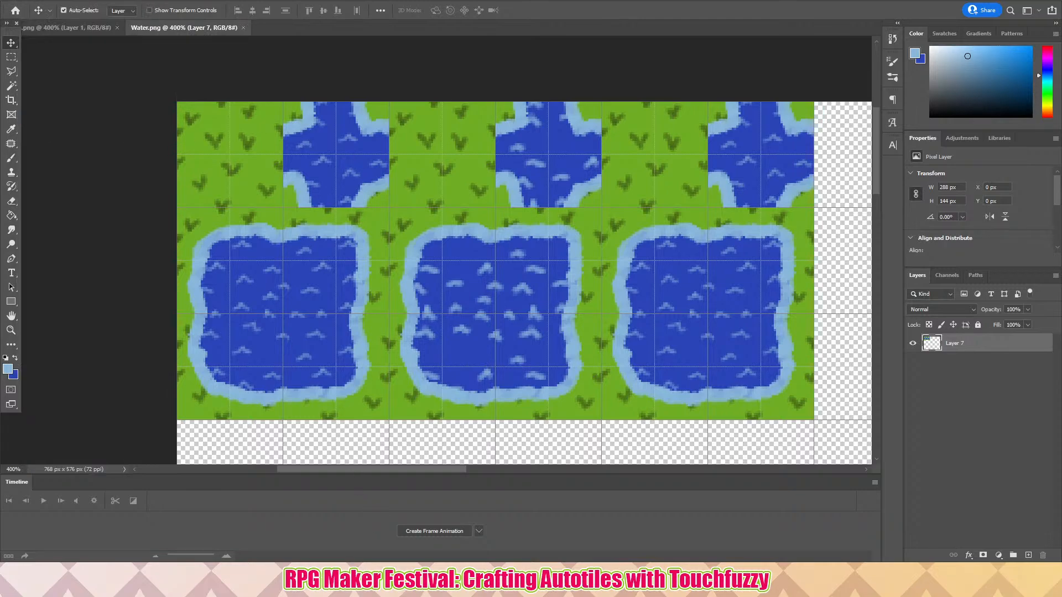
{"action": "key", "text": "alt+Tab"}
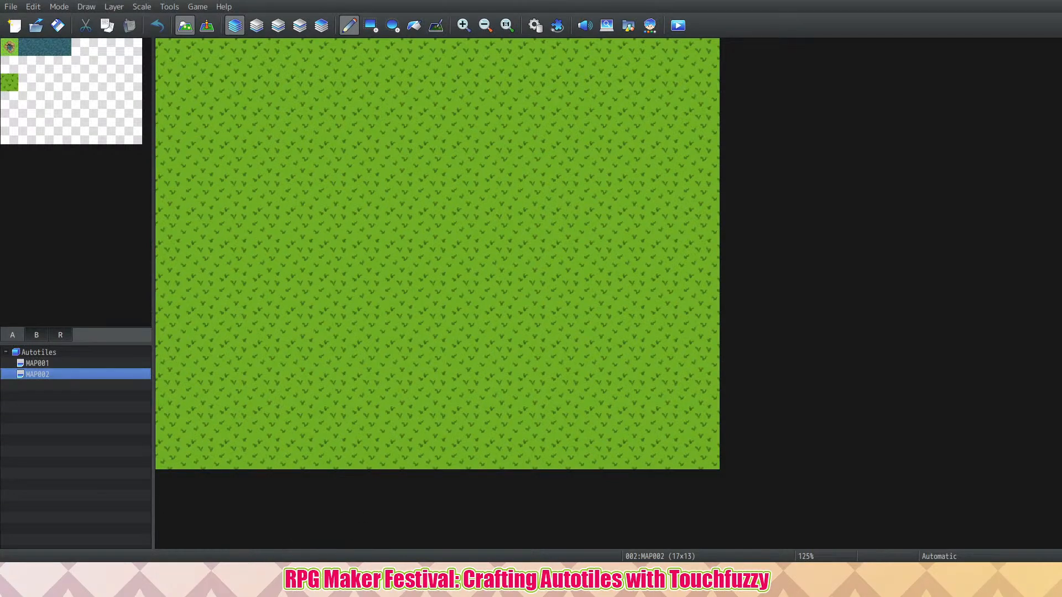
{"action": "key", "text": "alt+Tab"}
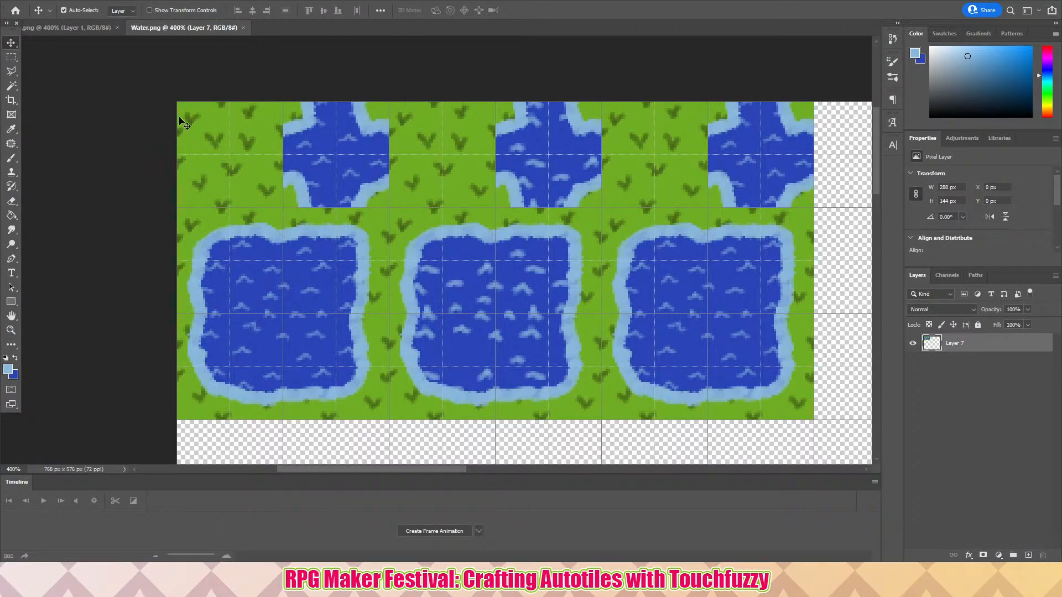
- Copy the first frame's 24 x 24 px upper-left shore corner onto a new layer and place it at X 0, Y 0 px
{"action": "left_click", "coordinate": [11, 57]}
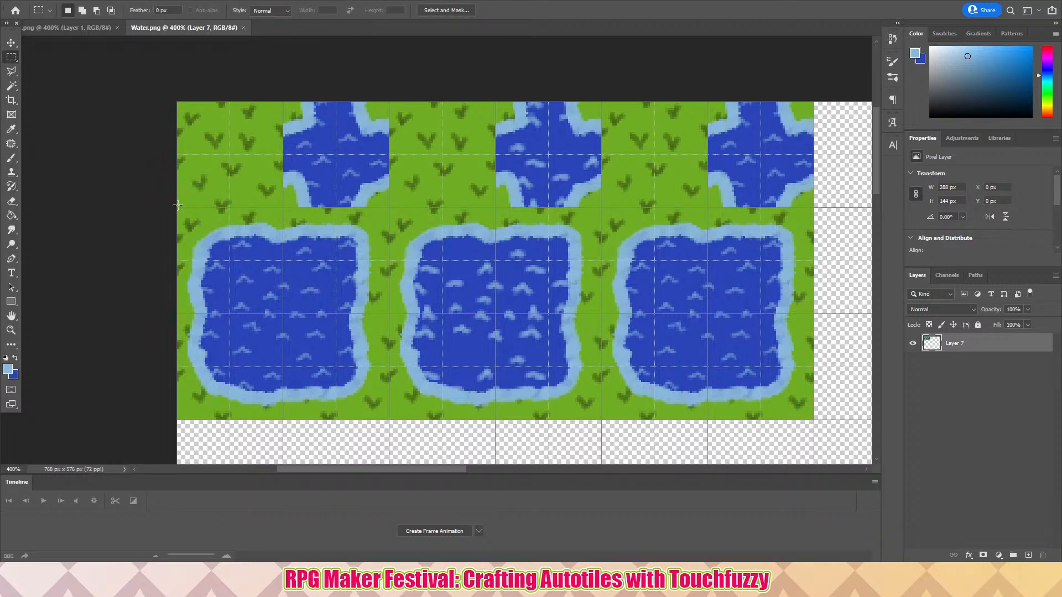
{"action": "left_click_drag", "start_coordinate": [177, 208], "coordinate": [230, 260]}
{"action": "key", "text": "ctrl+j"}
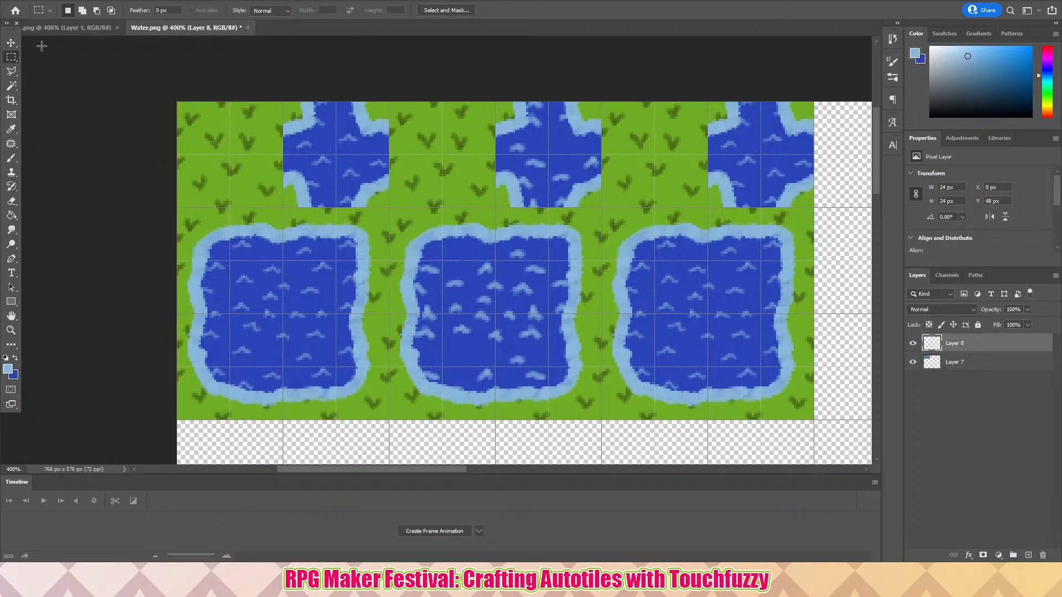
{"action": "key", "text": "v"}
{"action": "left_click_drag", "start_coordinate": [210, 238], "coordinate": [205, 131]}
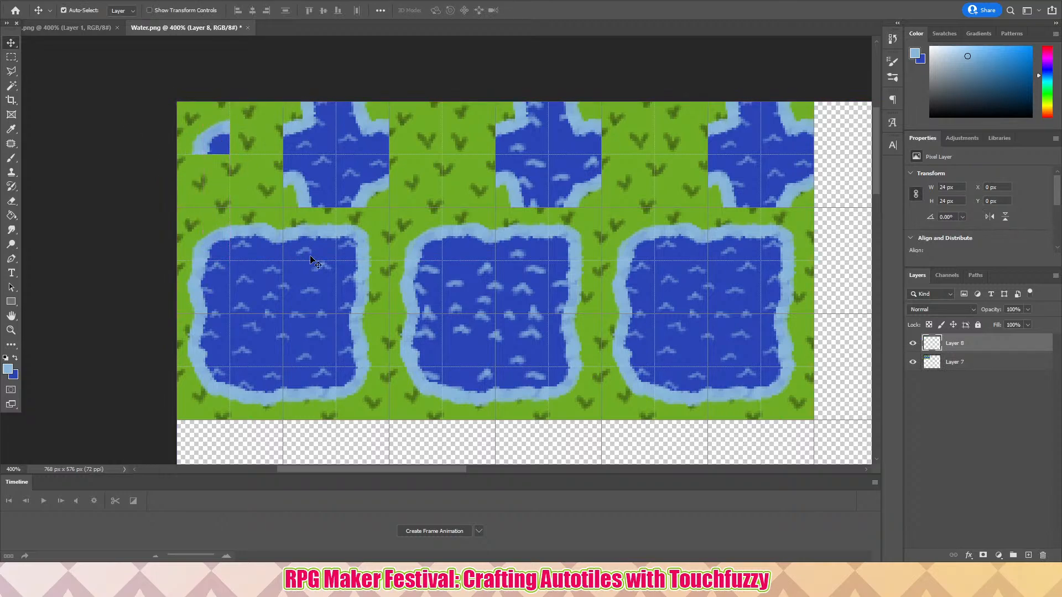
- Copy the 24 x 24 px upper-right shore corner of the first frame's pond from Layer 7 and place it at X 24, Y 0 px
{"action": "left_click", "coordinate": [11, 57]}
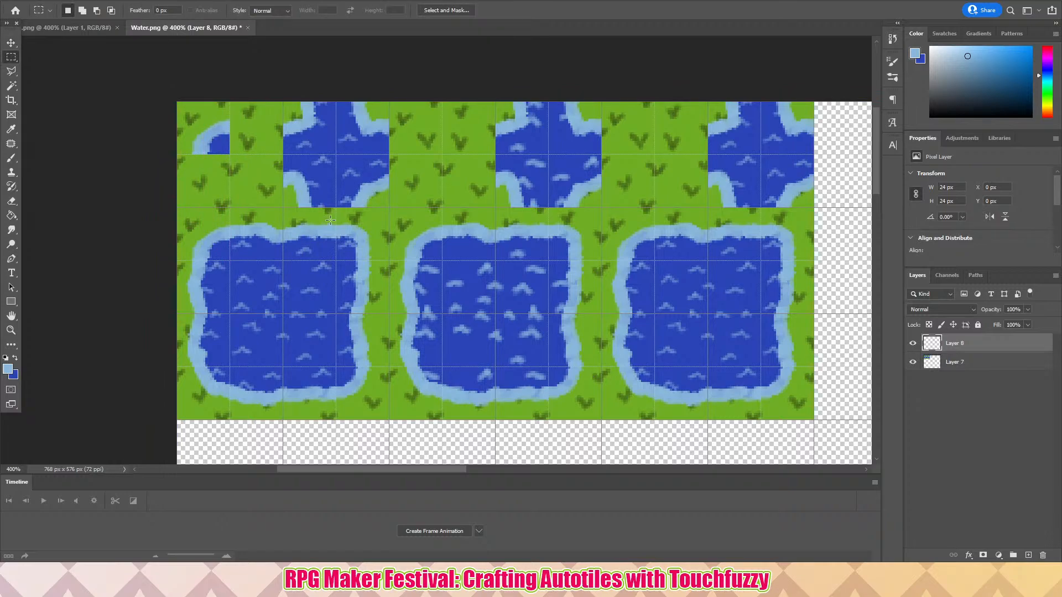
{"action": "left_click_drag", "start_coordinate": [336, 207], "coordinate": [389, 249]}
{"action": "key", "text": "ctrl+c"}
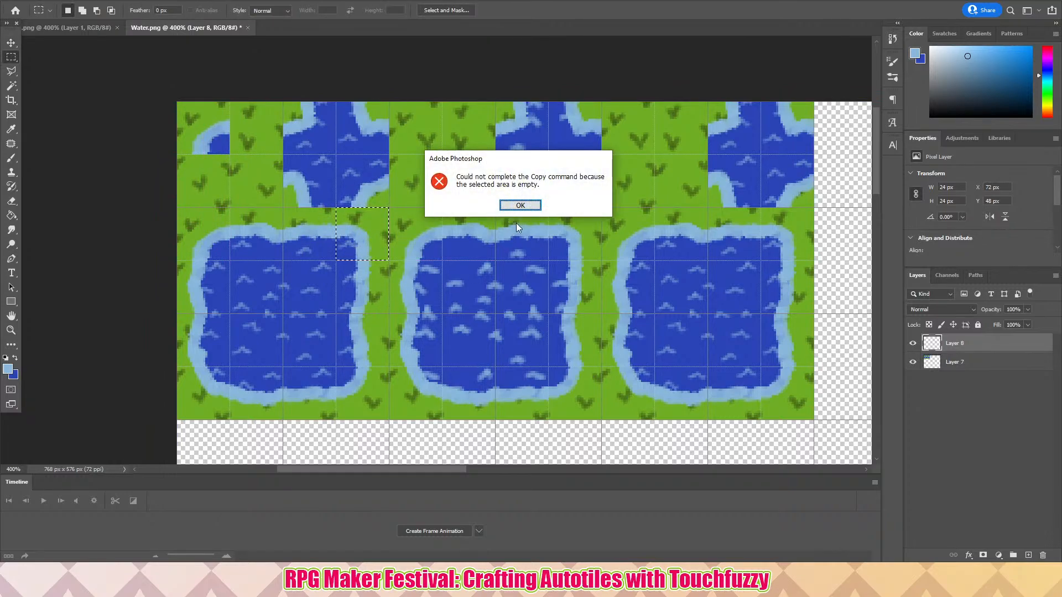
{"action": "left_click", "coordinate": [518, 204]}
{"action": "key", "text": "ctrl+c"}
{"action": "left_click", "coordinate": [522, 204]}
{"action": "left_click", "coordinate": [996, 363]}
{"action": "key", "text": "ctrl+c"}
{"action": "key", "text": "ctrl+v"}
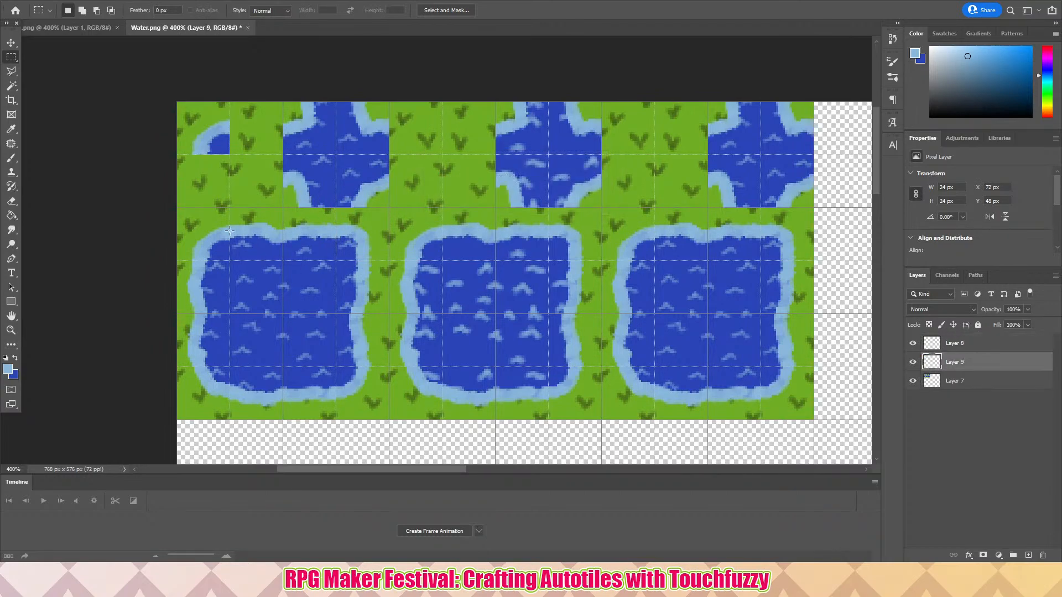
{"action": "key", "text": "v"}
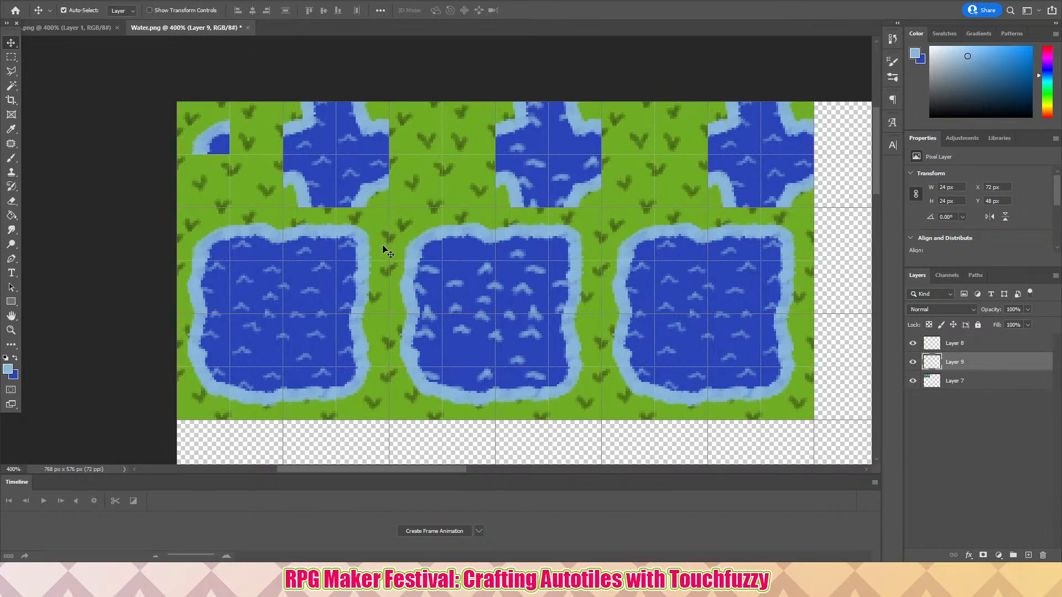
{"action": "left_click_drag", "start_coordinate": [209, 156], "coordinate": [264, 135]}
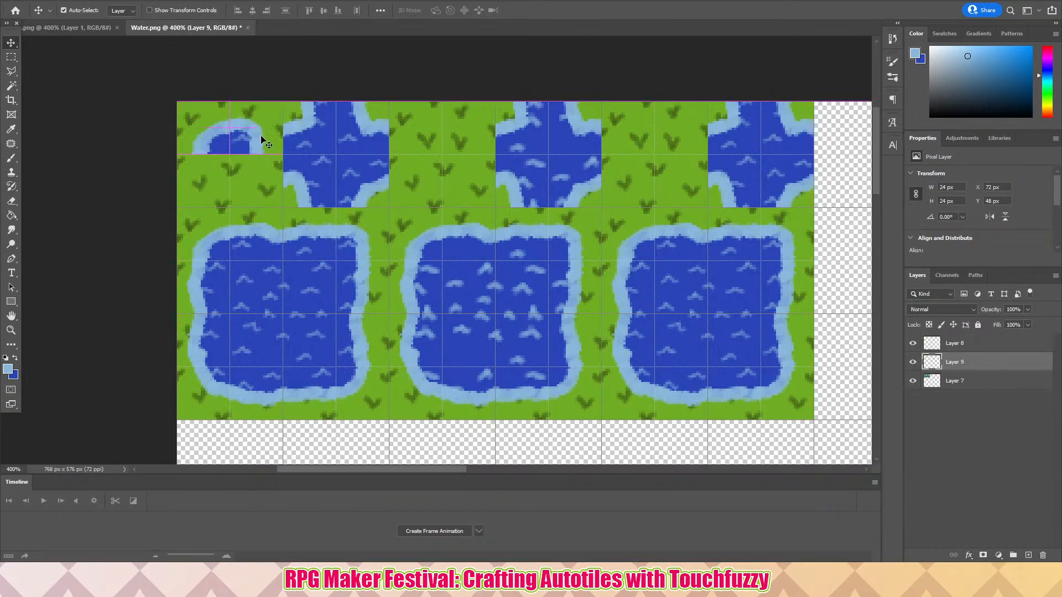
- Copy the 24 x 24 px lower-left shore corner of the first frame's pond and place it at X 0, Y 24 px
{"action": "left_click", "coordinate": [12, 57]}
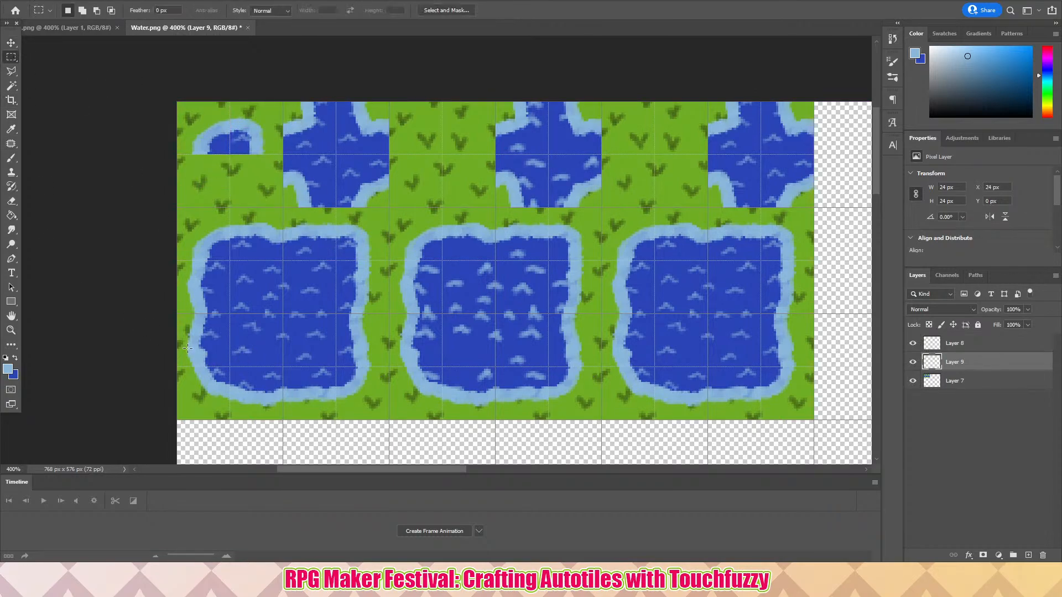
{"action": "left_click_drag", "start_coordinate": [176, 373], "coordinate": [231, 419]}
{"action": "key", "text": "ctrl+j"}
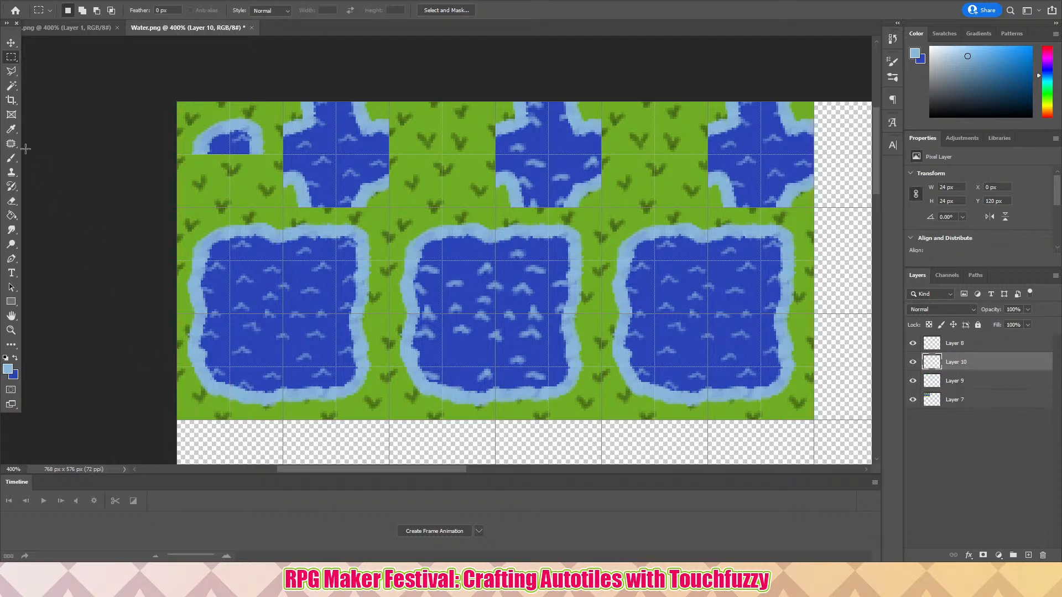
{"action": "left_click", "coordinate": [11, 42]}
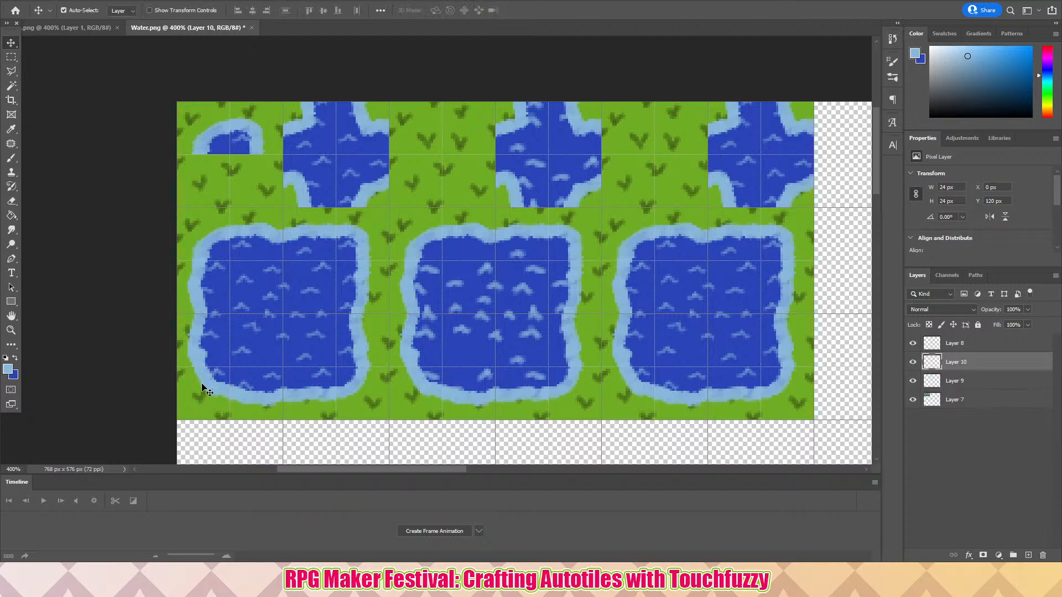
{"action": "left_click_drag", "start_coordinate": [204, 389], "coordinate": [253, 157]}
- Copy the 24 x 24 px lower-right shore corner of the first frame's pond and place it at X 24, Y 24 px
{"action": "left_click", "coordinate": [11, 56]}
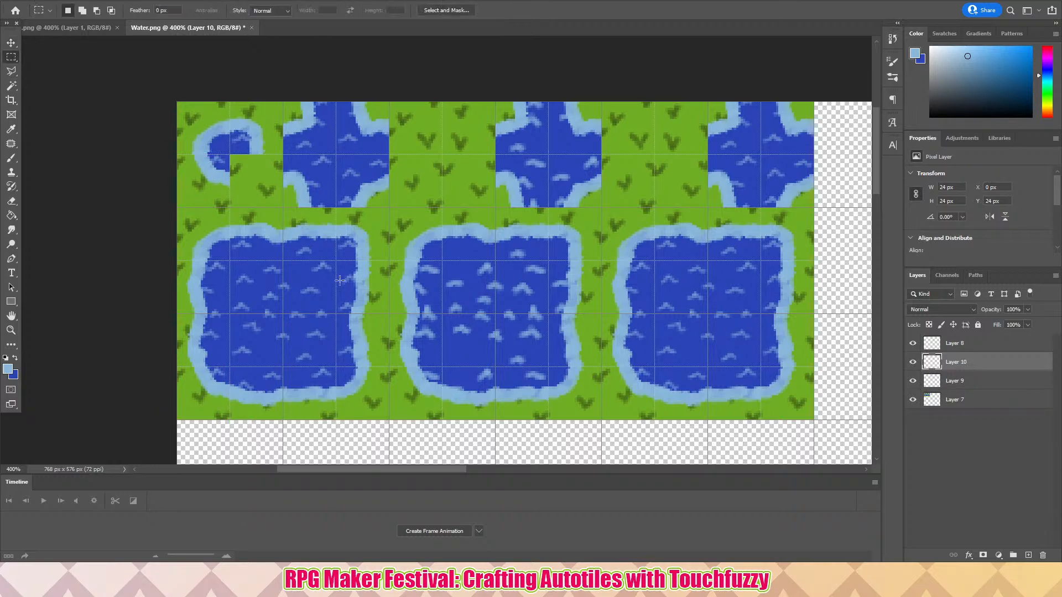
{"action": "left_click_drag", "start_coordinate": [336, 367], "coordinate": [389, 419]}
{"action": "key", "text": "ctrl+j"}
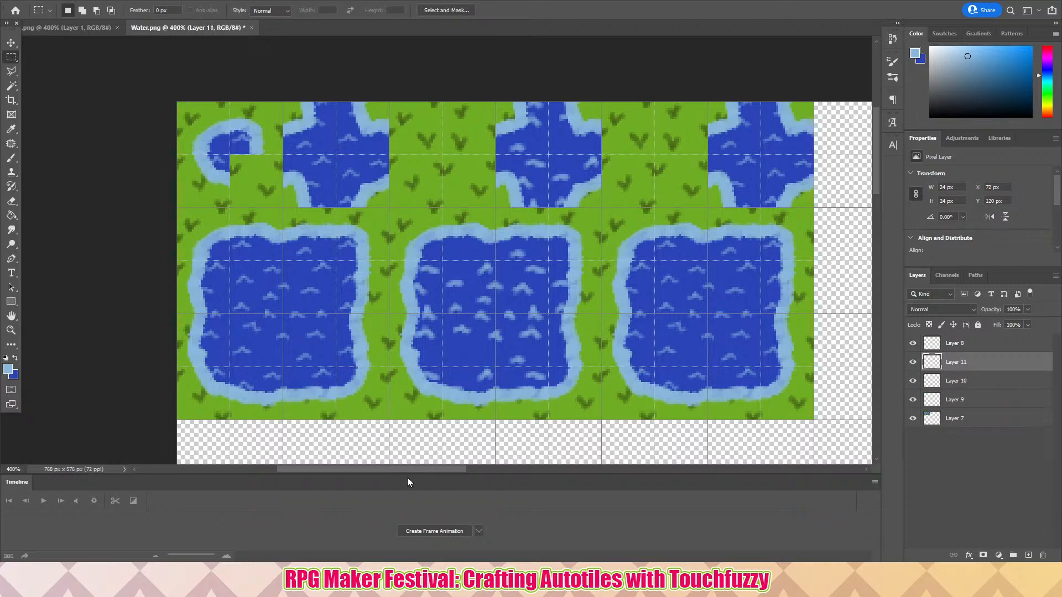
{"action": "left_click", "coordinate": [8, 46]}
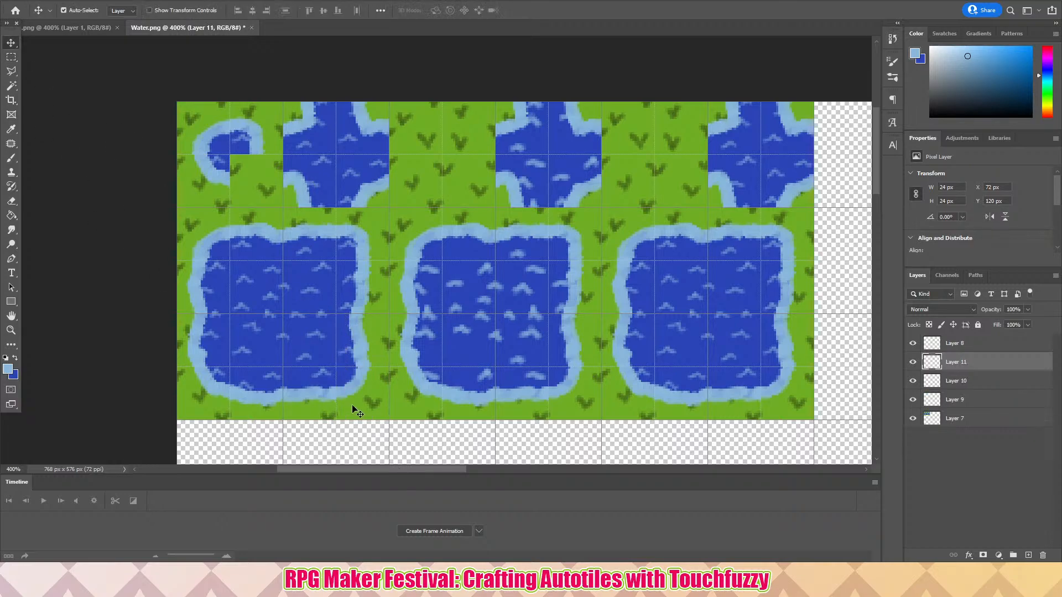
{"action": "left_click_drag", "start_coordinate": [356, 409], "coordinate": [246, 195]}
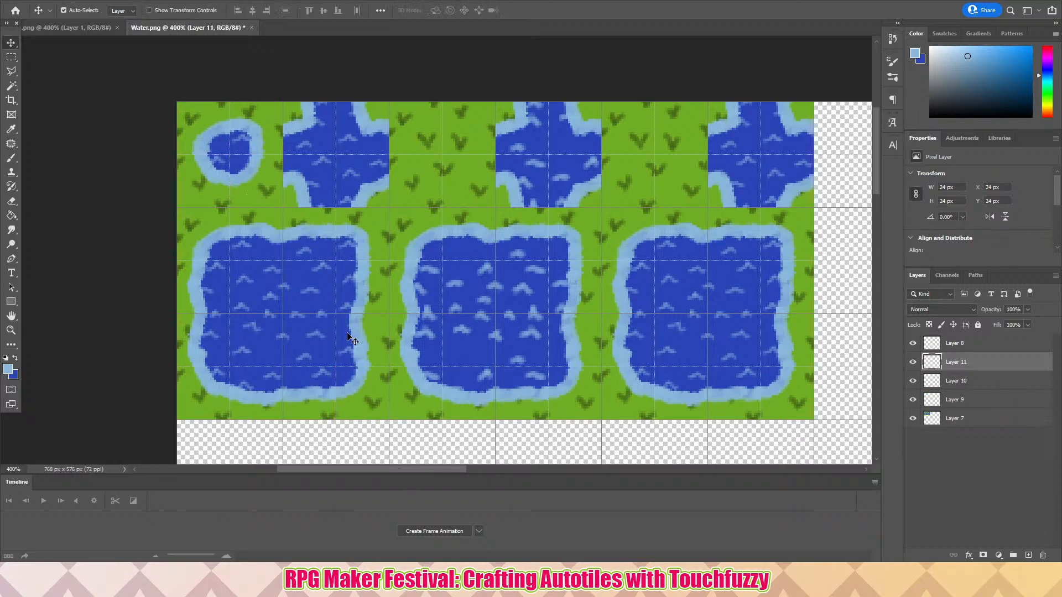
- Merge the four shore corner layers, Layer 8 to Layer 11, with the water frames on Layer 7
{"action": "left_click", "coordinate": [9, 59]}
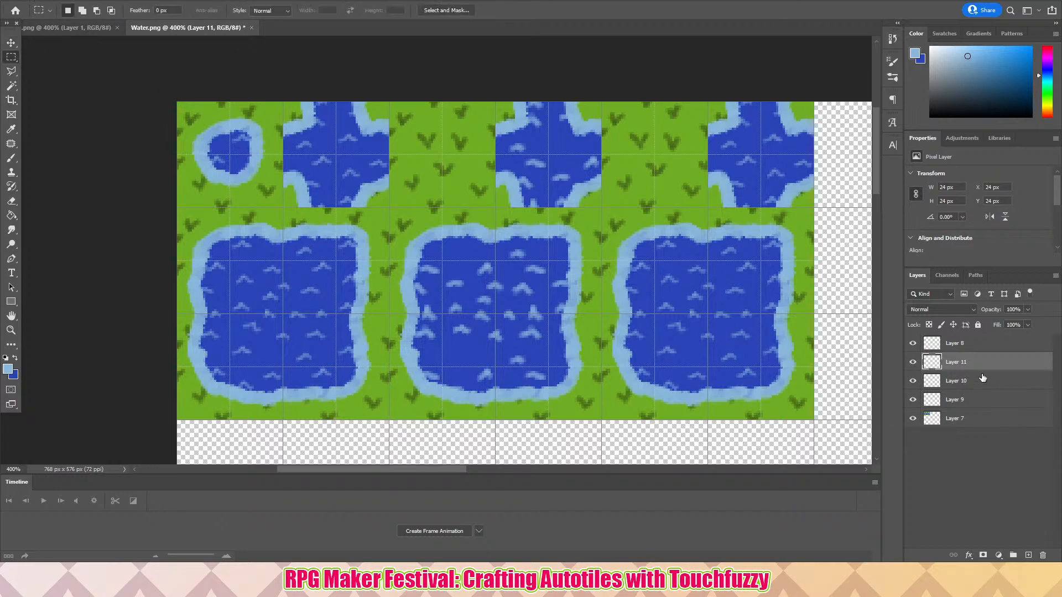
{"action": "left_click", "coordinate": [974, 349]}
{"action": "left_click", "coordinate": [973, 399], "text": "shift"}
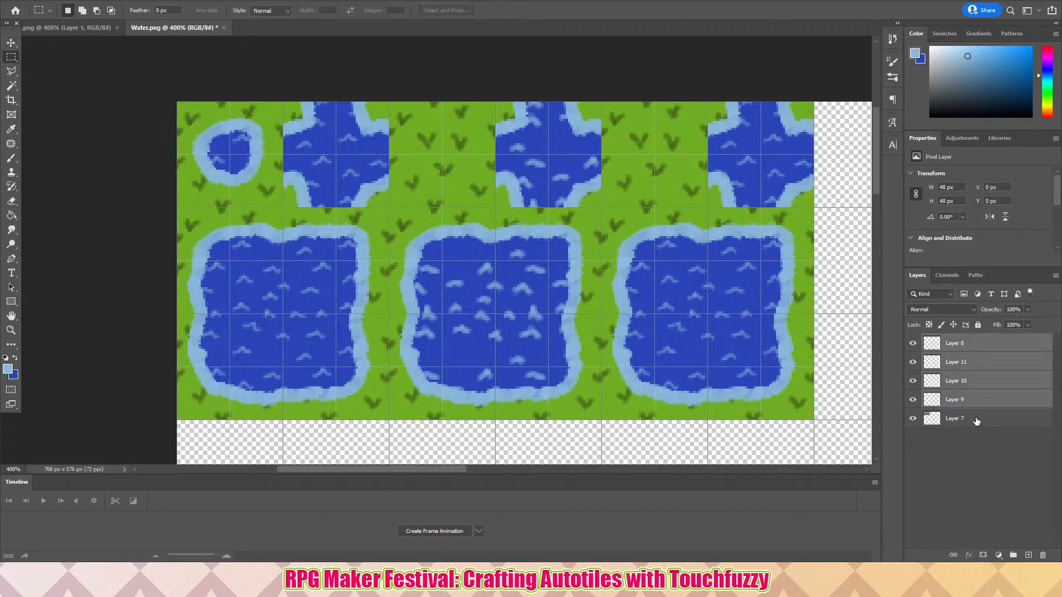
{"action": "right_click", "coordinate": [977, 421]}
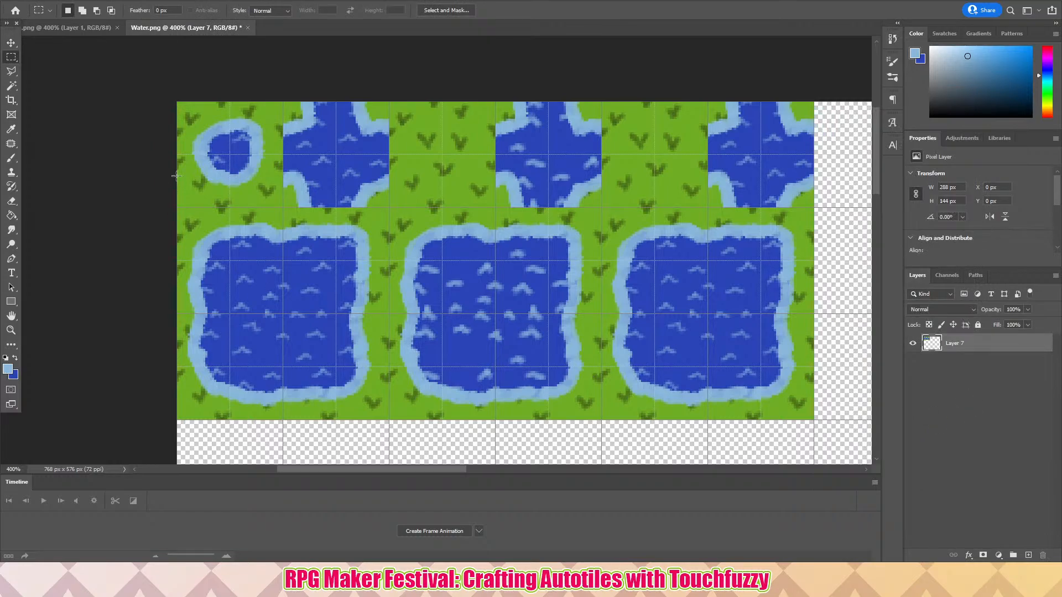
- Copy the first frame's 48 x 48 px small pond tile onto a new layer and place it at X 192, Y 0 px
{"action": "left_click_drag", "start_coordinate": [162, 81], "coordinate": [283, 206]}
{"action": "key", "text": "ctrl+j"}
{"action": "left_click", "coordinate": [10, 45]}
{"action": "left_click_drag", "start_coordinate": [215, 150], "coordinate": [640, 151]}
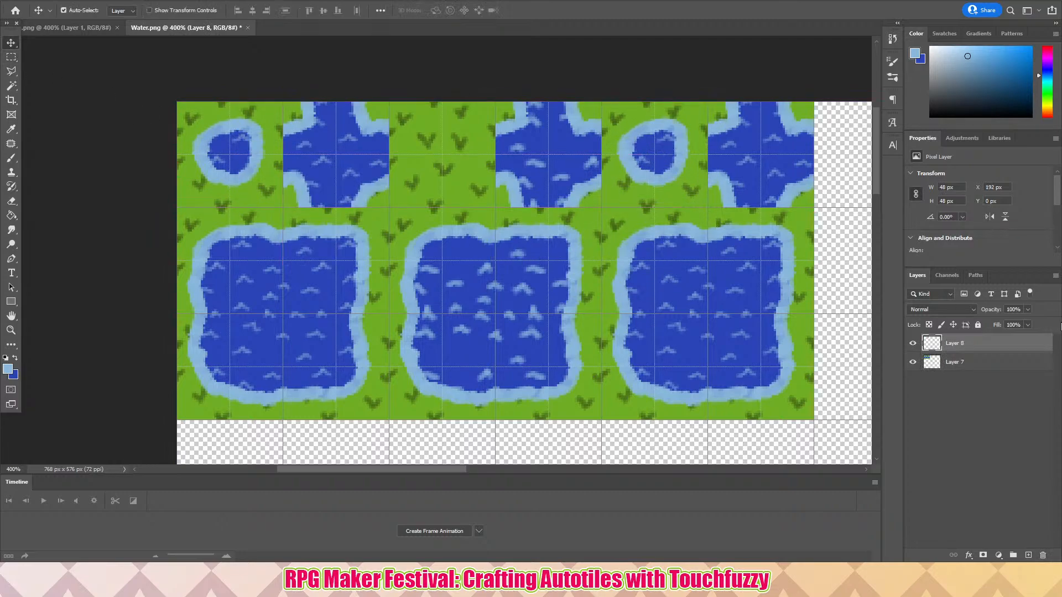
- Merge the copied small pond tile into the water frames layer and save Water.png
{"action": "right_click", "coordinate": [959, 354]}
{"action": "left_click", "coordinate": [886, 430]}
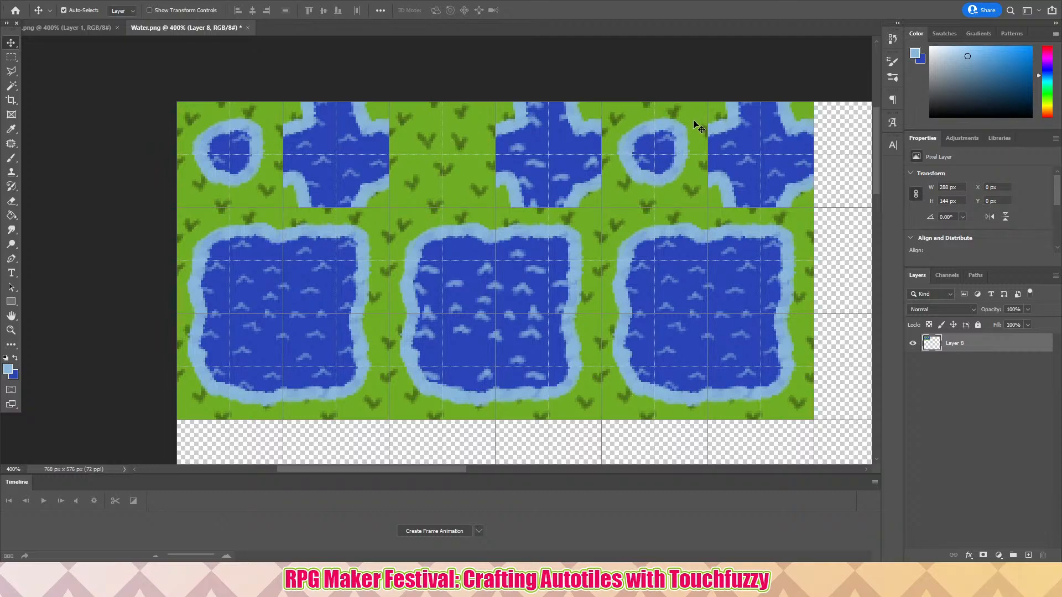
{"action": "left_click", "coordinate": [32, 1]}
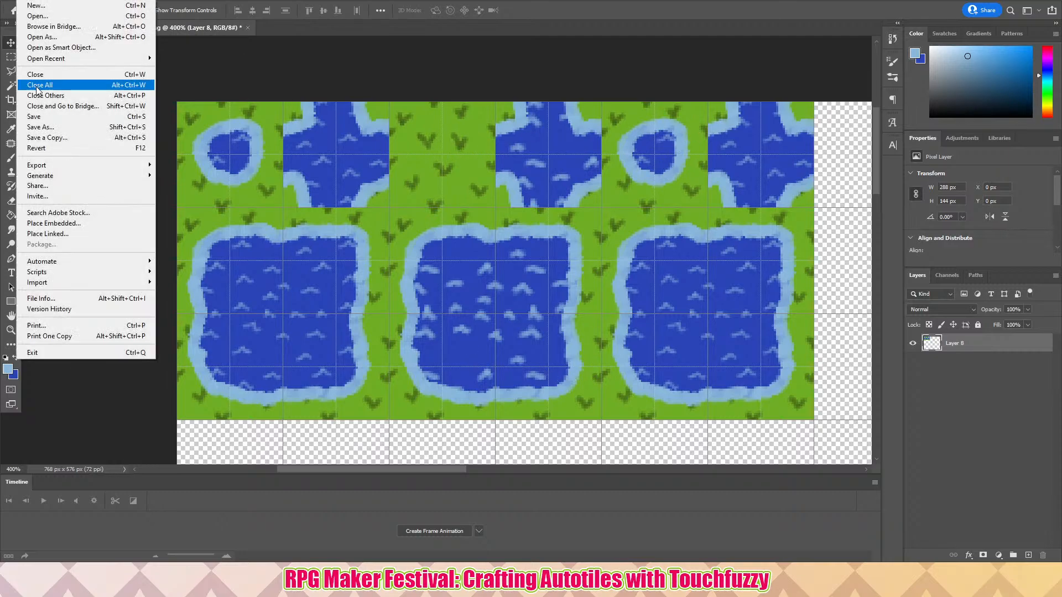
{"action": "left_click", "coordinate": [52, 117]}
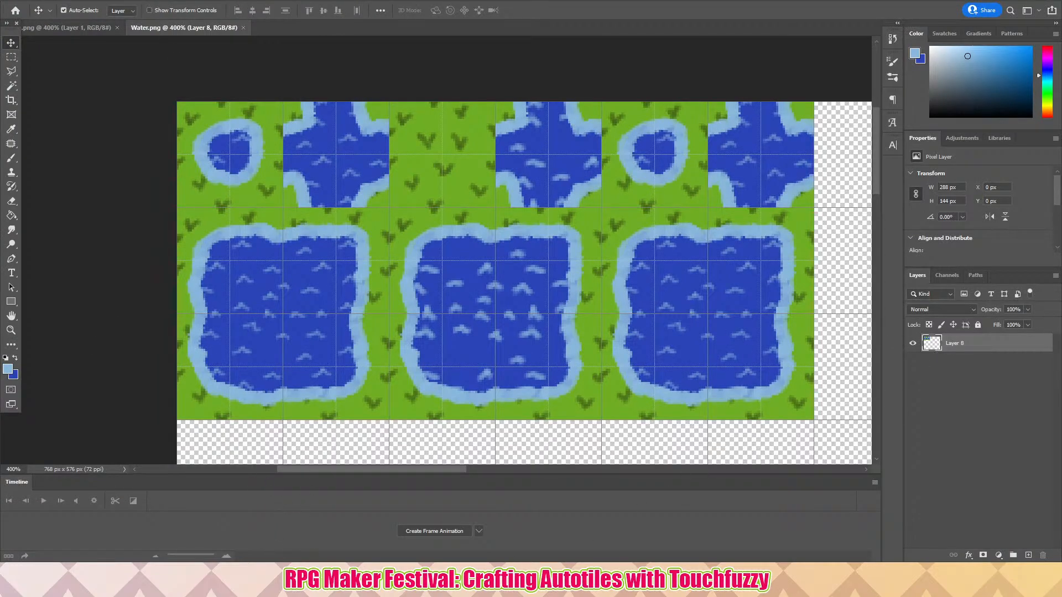
- In RPG Maker, refresh MAP002's tileset by opening MAP001 and returning, and paint an irregular test pond with the water autotile
{"action": "key", "text": "alt+Tab"}
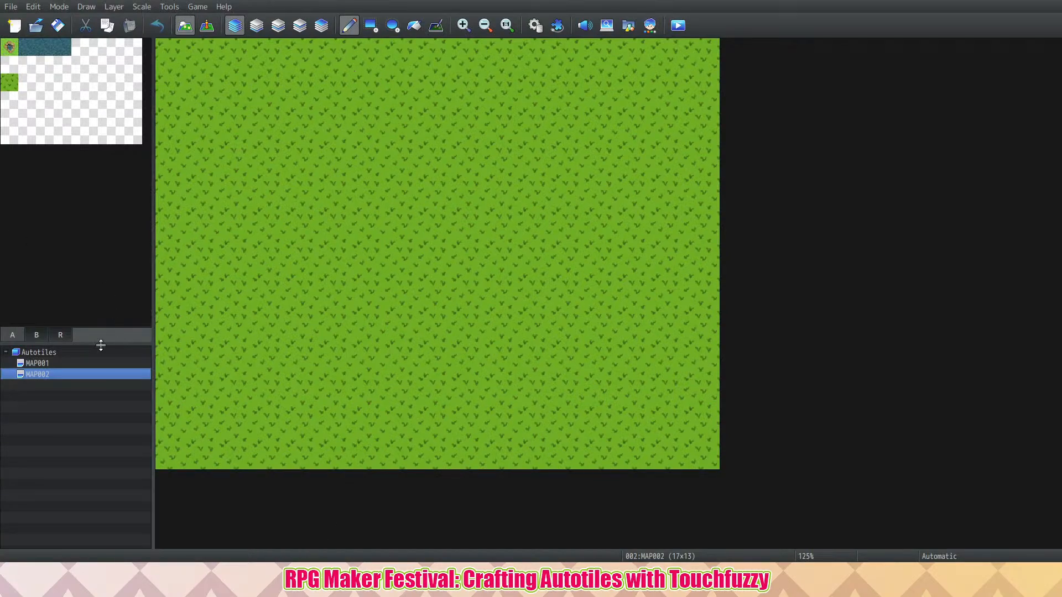
{"action": "left_click", "coordinate": [10, 47]}
{"action": "left_click", "coordinate": [74, 363]}
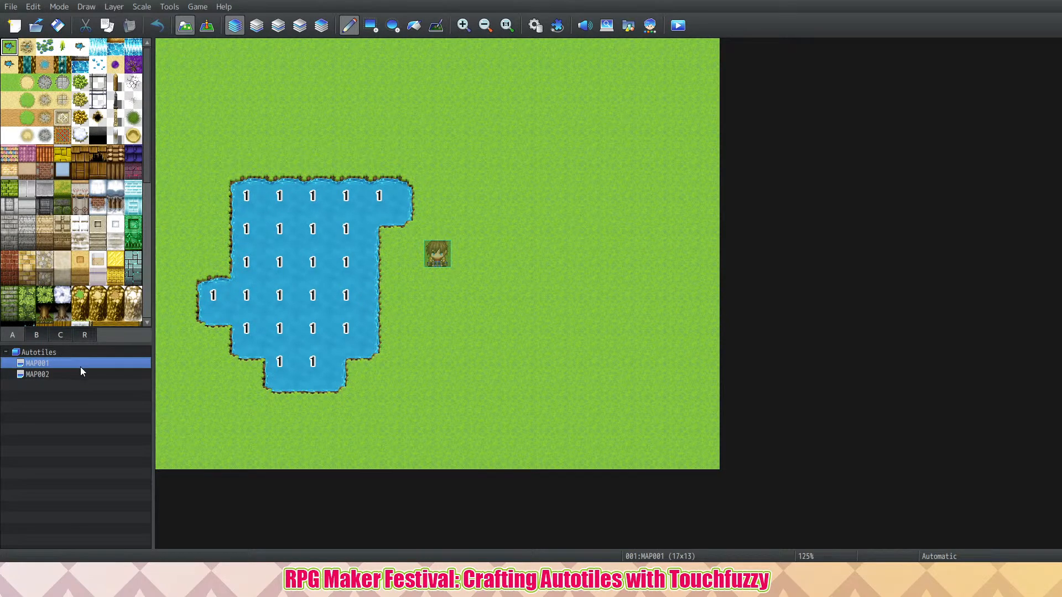
{"action": "left_click", "coordinate": [84, 371]}
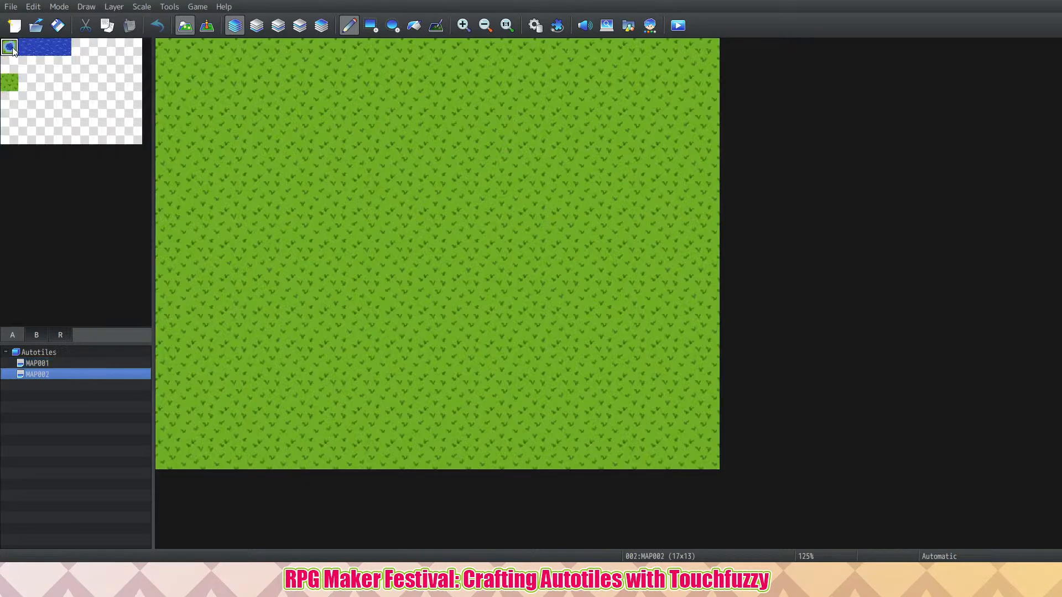
{"action": "mouse_move", "coordinate": [403, 150]}
{"action": "left_mouse_down"}
{"action": "mouse_move", "coordinate": [320, 174]}
{"action": "mouse_move", "coordinate": [331, 245]}
{"action": "mouse_move", "coordinate": [322, 285]}
{"action": "mouse_move", "coordinate": [417, 292]}
{"action": "mouse_move", "coordinate": [453, 344]}
{"action": "mouse_move", "coordinate": [530, 339]}
{"action": "mouse_move", "coordinate": [503, 263]}
{"action": "mouse_move", "coordinate": [558, 175]}
{"action": "mouse_move", "coordinate": [423, 112]}
{"action": "mouse_move", "coordinate": [418, 168]}
{"action": "mouse_move", "coordinate": [396, 184]}
{"action": "mouse_move", "coordinate": [424, 169]}
{"action": "mouse_move", "coordinate": [358, 194]}
{"action": "mouse_move", "coordinate": [349, 214]}
{"action": "mouse_move", "coordinate": [432, 222]}
{"action": "left_mouse_up"}
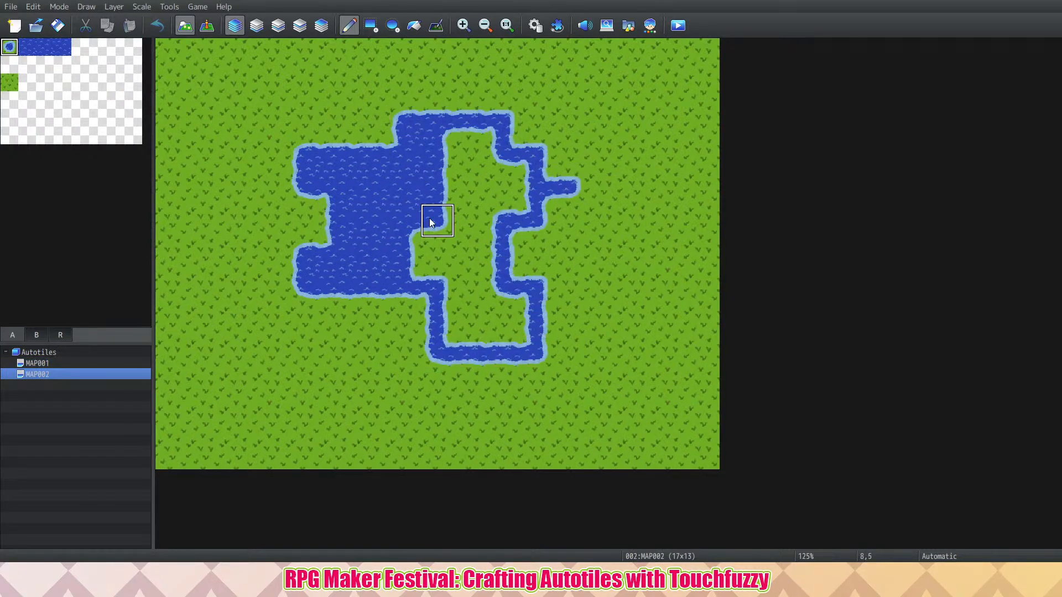
- Reload MAP002 by opening MAP001 and returning, and set the player's starting position on the grass at tile 5,1
{"action": "left_click", "coordinate": [64, 364]}
{"action": "left_click", "coordinate": [65, 373]}
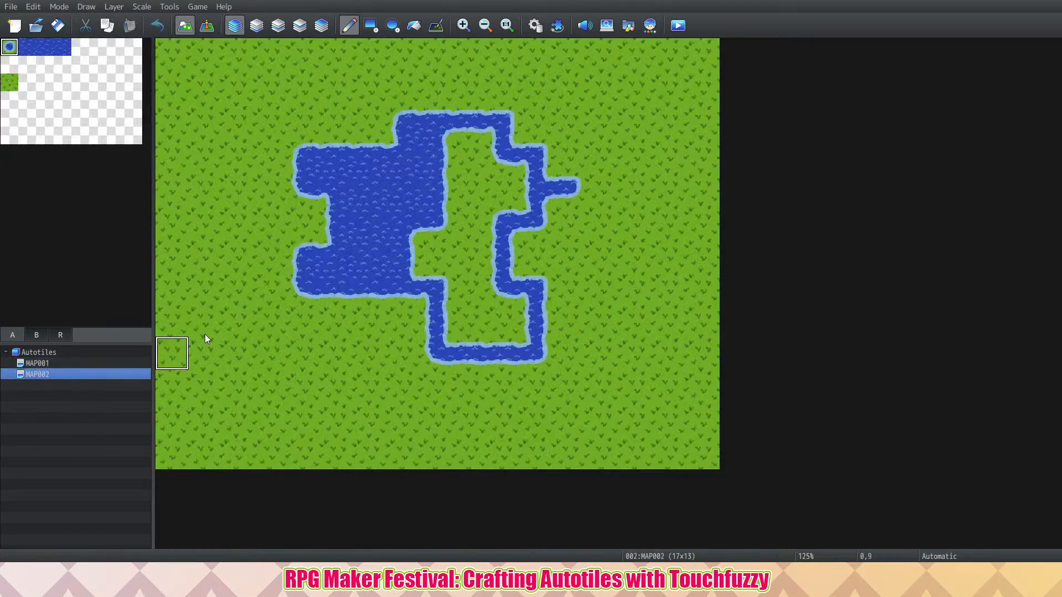
{"action": "left_click", "coordinate": [212, 24]}
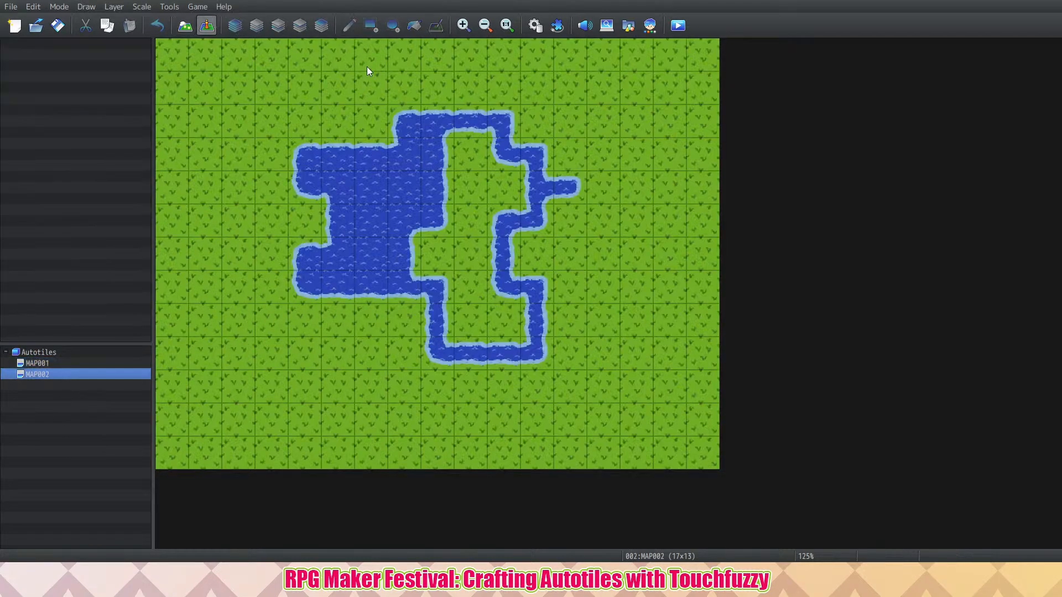
{"action": "right_click", "coordinate": [339, 77]}
{"action": "mouse_move", "coordinate": [431, 242]}
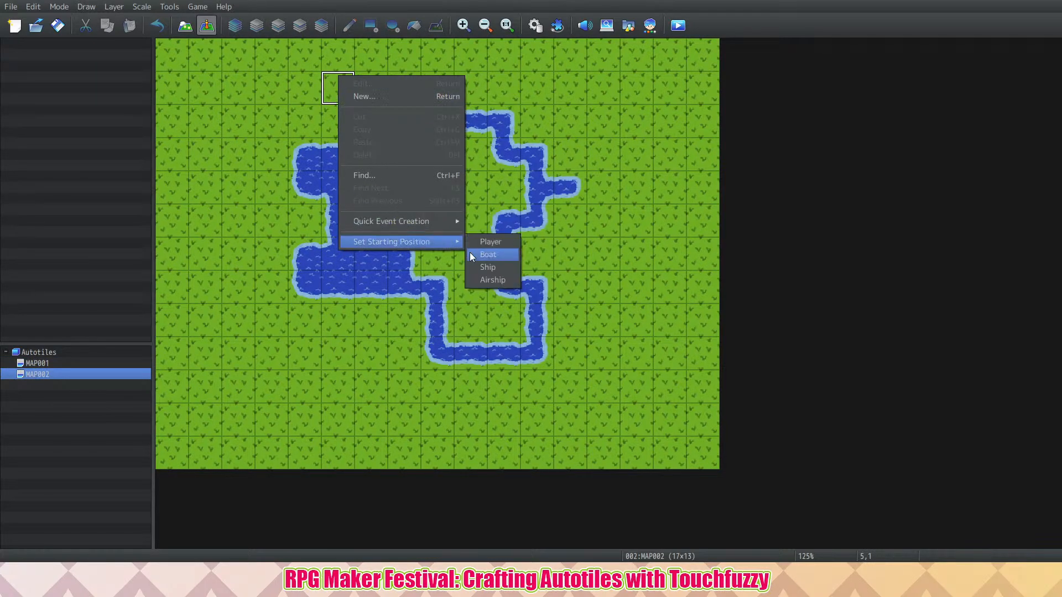
{"action": "left_click", "coordinate": [486, 249]}
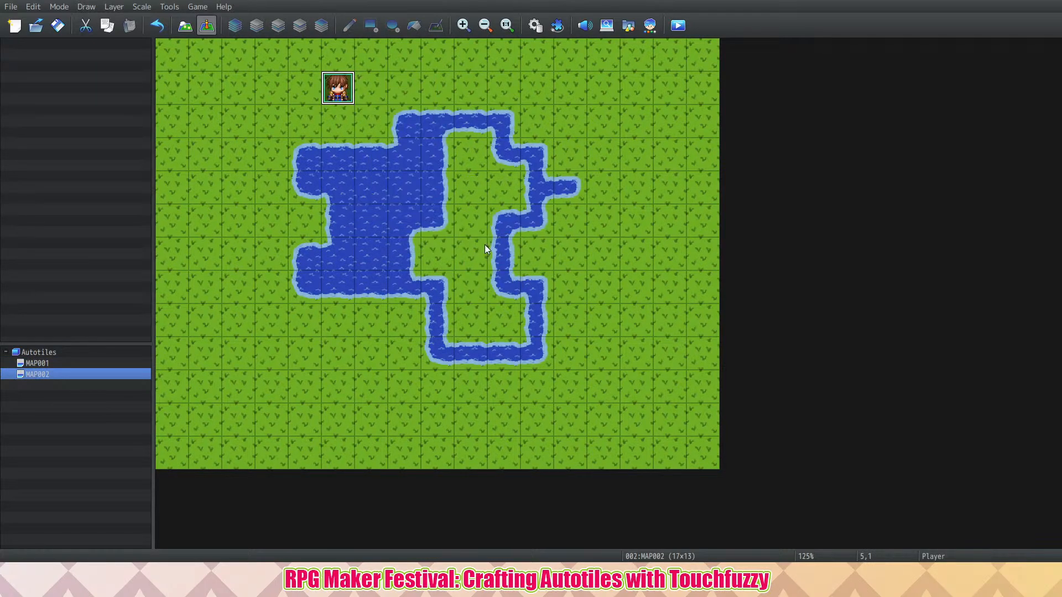
- Start a playtest of the game, saving the changes to the project
{"action": "left_click", "coordinate": [187, 11]}
{"action": "left_click", "coordinate": [197, 19]}
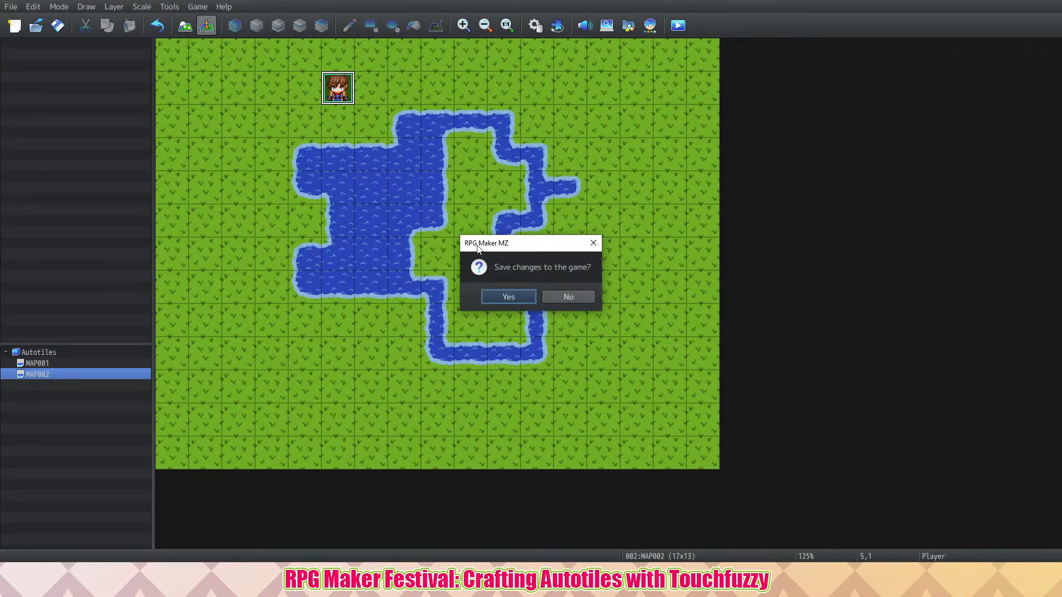
{"action": "left_click", "coordinate": [497, 300]}
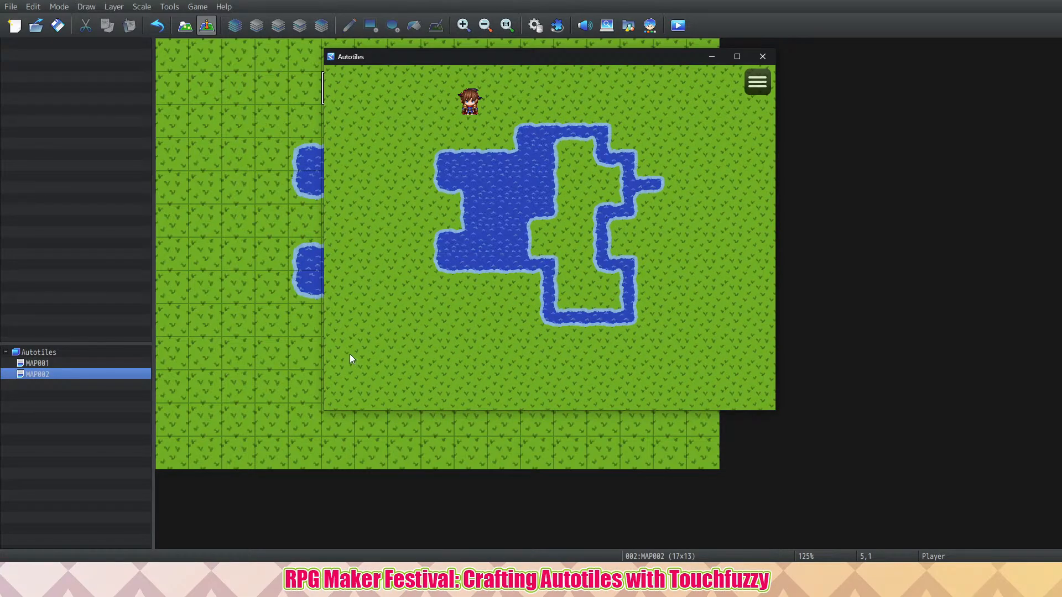
- Walk the party around the whole pond to check the water animation and shore edges in the playtest, and end the playtest
{"action": "key", "text": "Down"}
{"action": "key", "text": "Left"}
{"action": "left_click", "coordinate": [507, 224]}
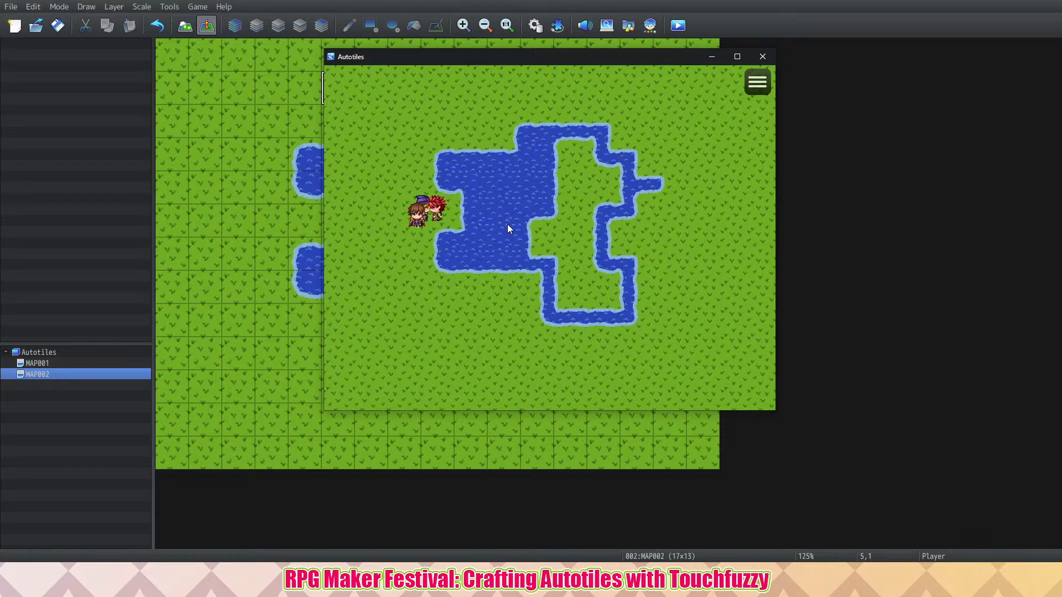
{"action": "key", "text": "Right"}
{"action": "key", "text": "Right"}
{"action": "key", "text": "Right"}
{"action": "key", "text": "Down"}
{"action": "key", "text": "Down"}
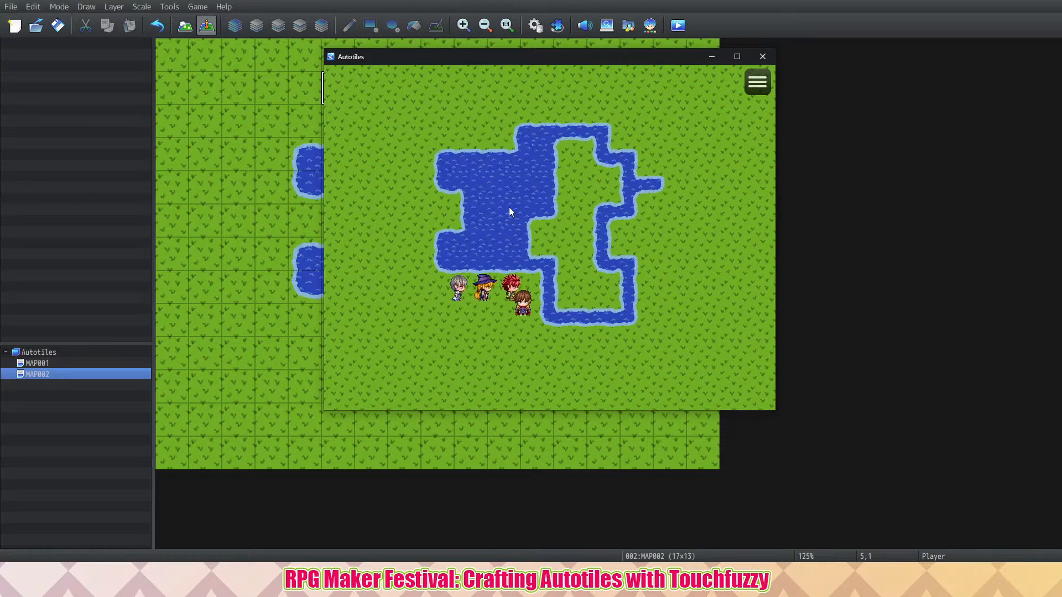
{"action": "key", "text": "Right"}
{"action": "key", "text": "Right"}
{"action": "key", "text": "Right"}
{"action": "key", "text": "Right"}
{"action": "key", "text": "Right"}
{"action": "key", "text": "Up"}
{"action": "key", "text": "Up"}
{"action": "key", "text": "Up"}
{"action": "key", "text": "Up"}
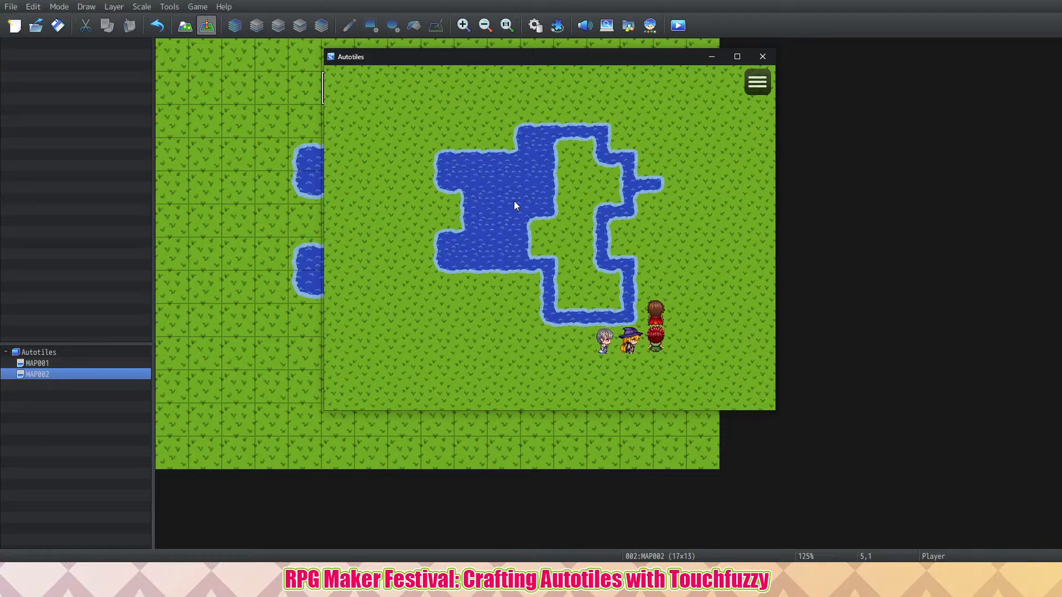
{"action": "key", "text": "Left"}
{"action": "key", "text": "Right"}
{"action": "key", "text": "Right"}
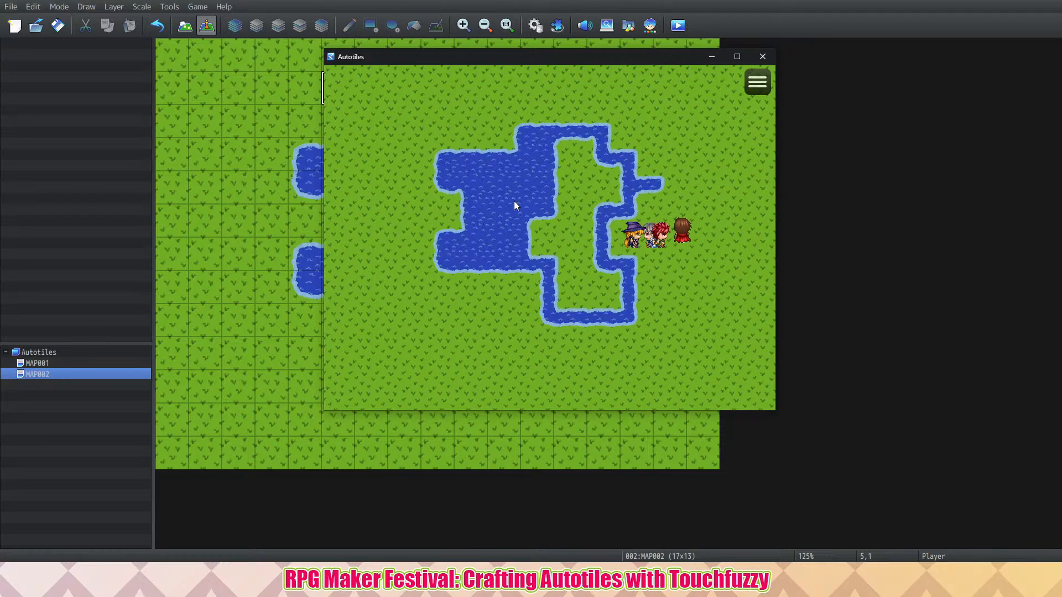
{"action": "key", "text": "Up"}
{"action": "key", "text": "Up"}
{"action": "key", "text": "Up"}
{"action": "key", "text": "Up"}
{"action": "key", "text": "Up"}
{"action": "key", "text": "Left"}
{"action": "key", "text": "Left"}
{"action": "key", "text": "Left"}
{"action": "key", "text": "Left"}
{"action": "key", "text": "Left"}
{"action": "key", "text": "Left"}
{"action": "key", "text": "Left"}
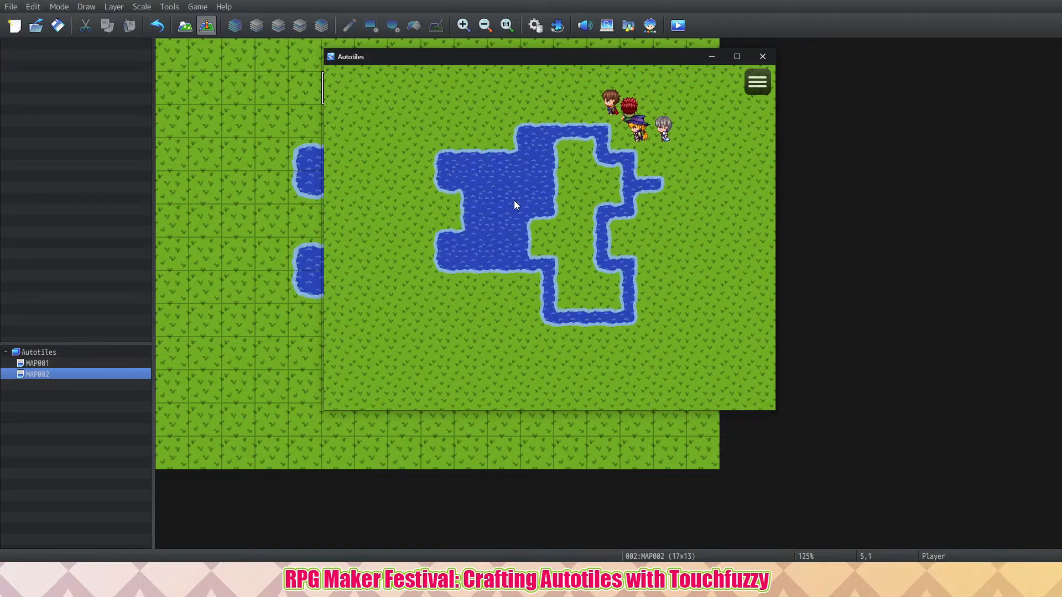
{"action": "key", "text": "Left"}
{"action": "key", "text": "Down"}
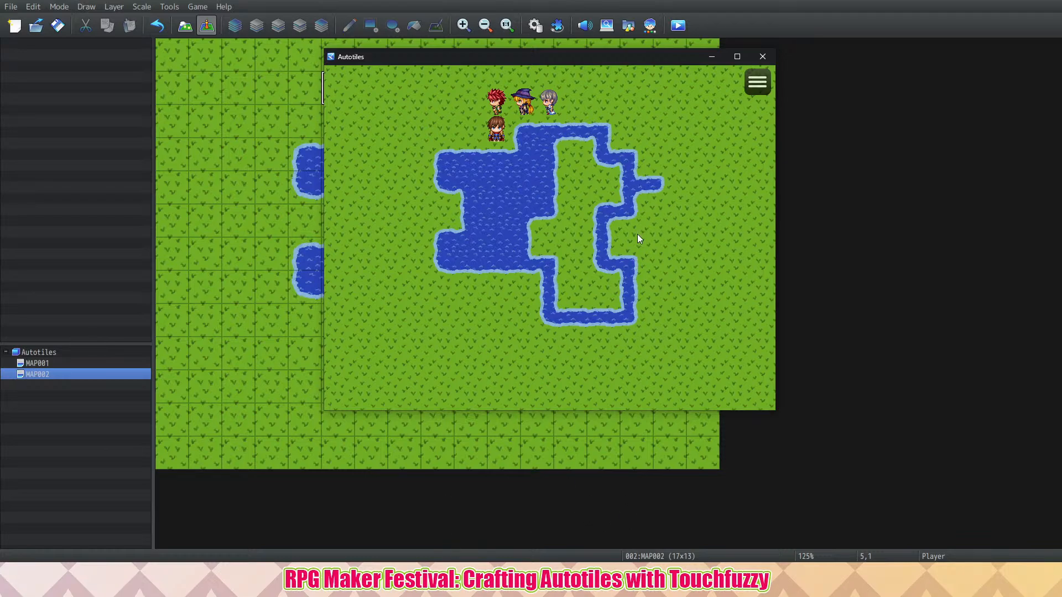
{"action": "left_click", "coordinate": [759, 58]}
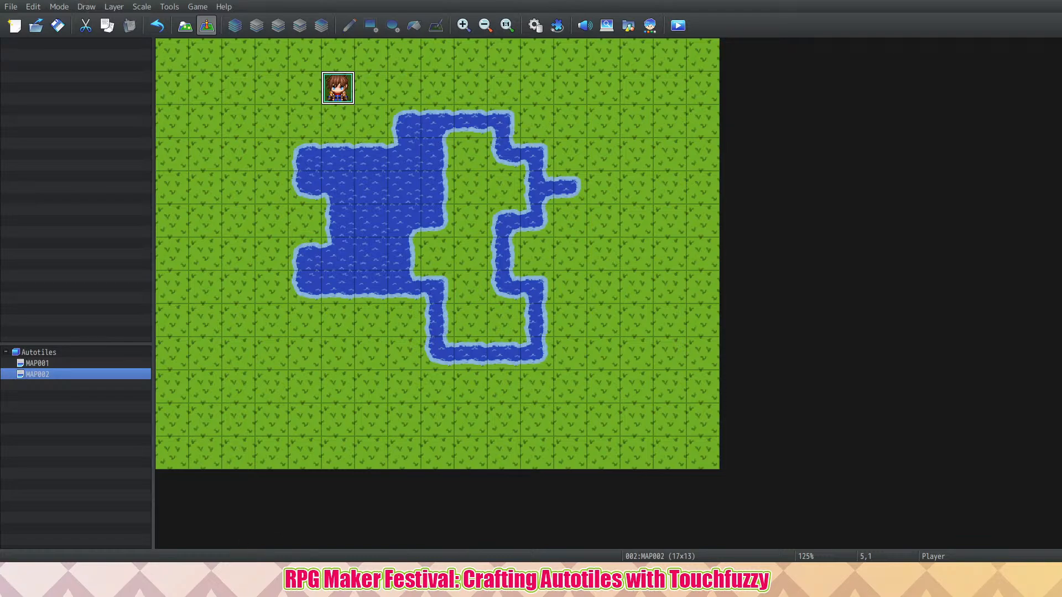
- Switch to Photoshop and examine the three water animation frames in Water.png
{"action": "mouse_move", "coordinate": [311, 579]}
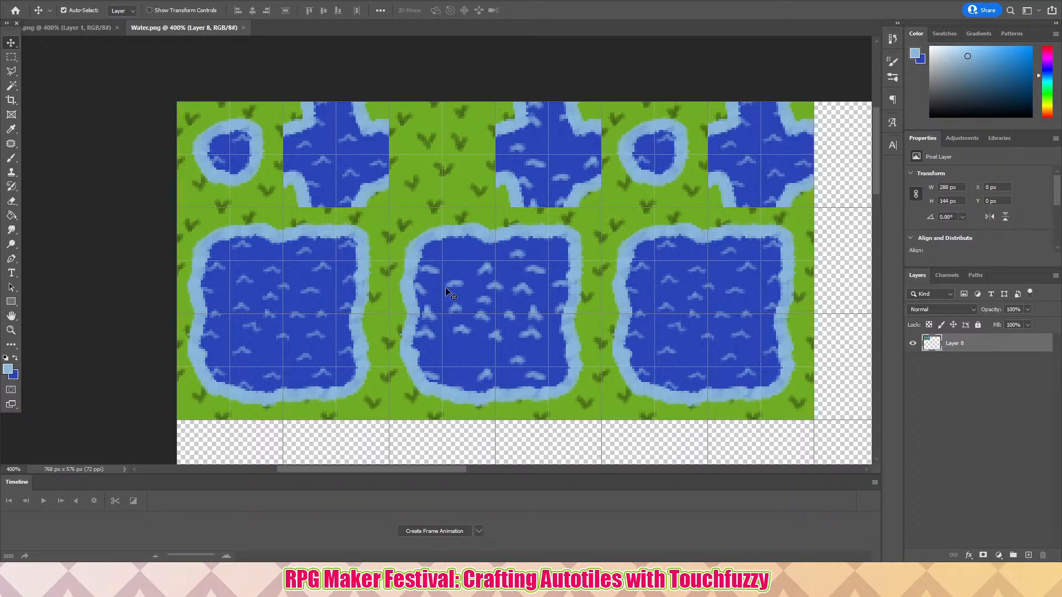
{"action": "scroll", "coordinate": [420, 223], "scroll_direction": "down", "scroll_amount": 2}
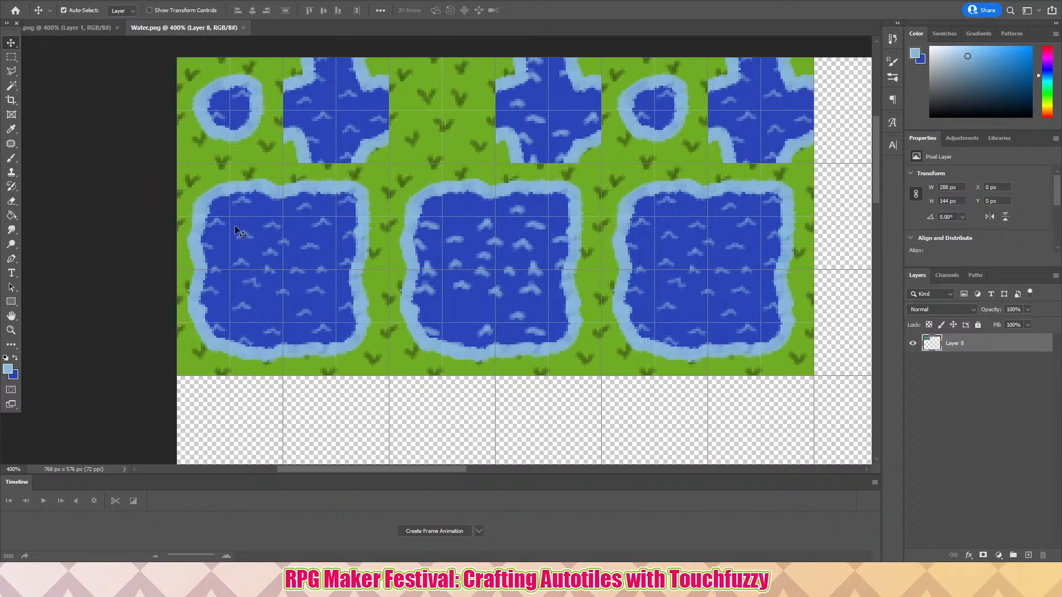
{"action": "scroll", "coordinate": [435, 211], "scroll_direction": "up", "scroll_amount": 1}
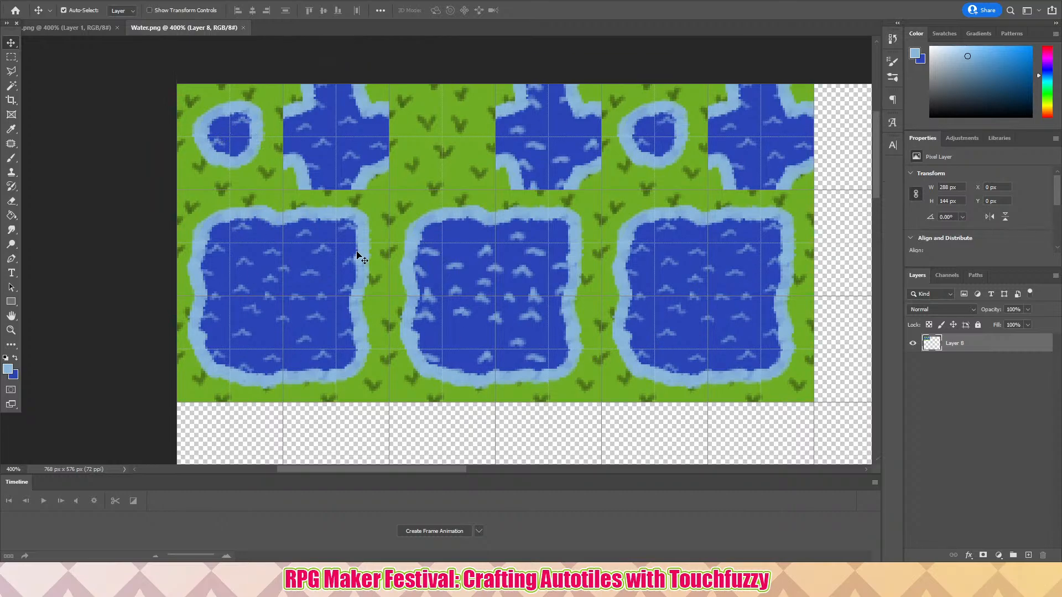